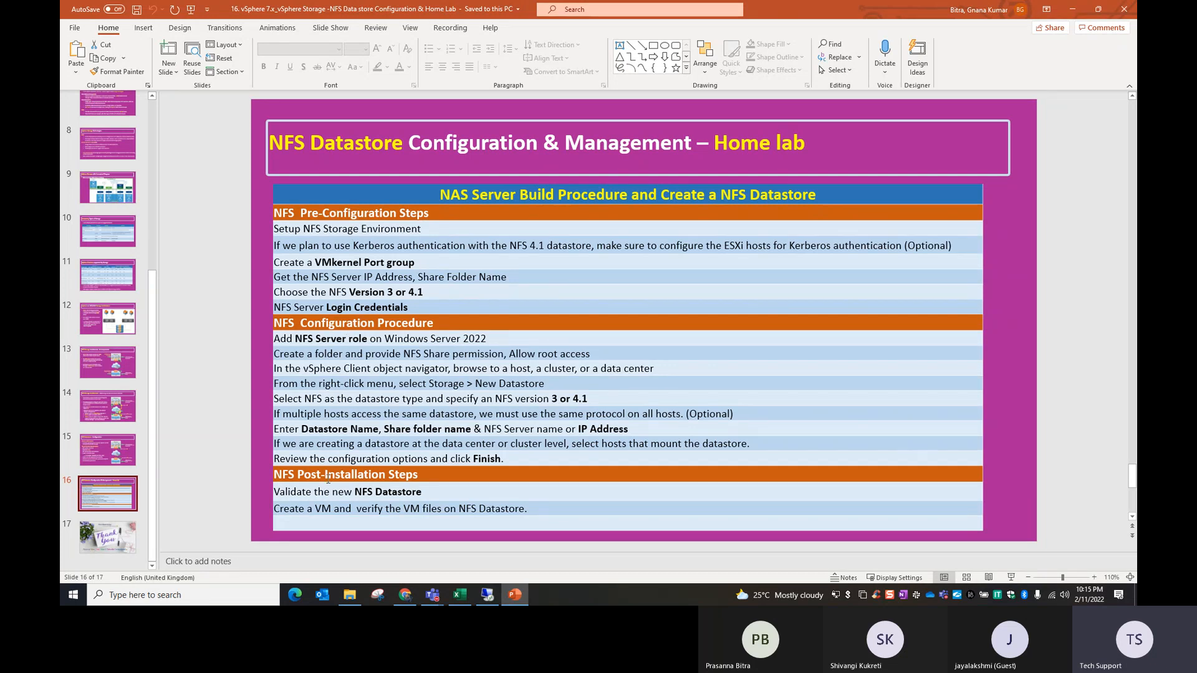
Step: Switch to the NAS checklist in Excel and review its NFS pre-configuration items, beginning with Setup NFS Storage Environment
left_click(1070, 14)
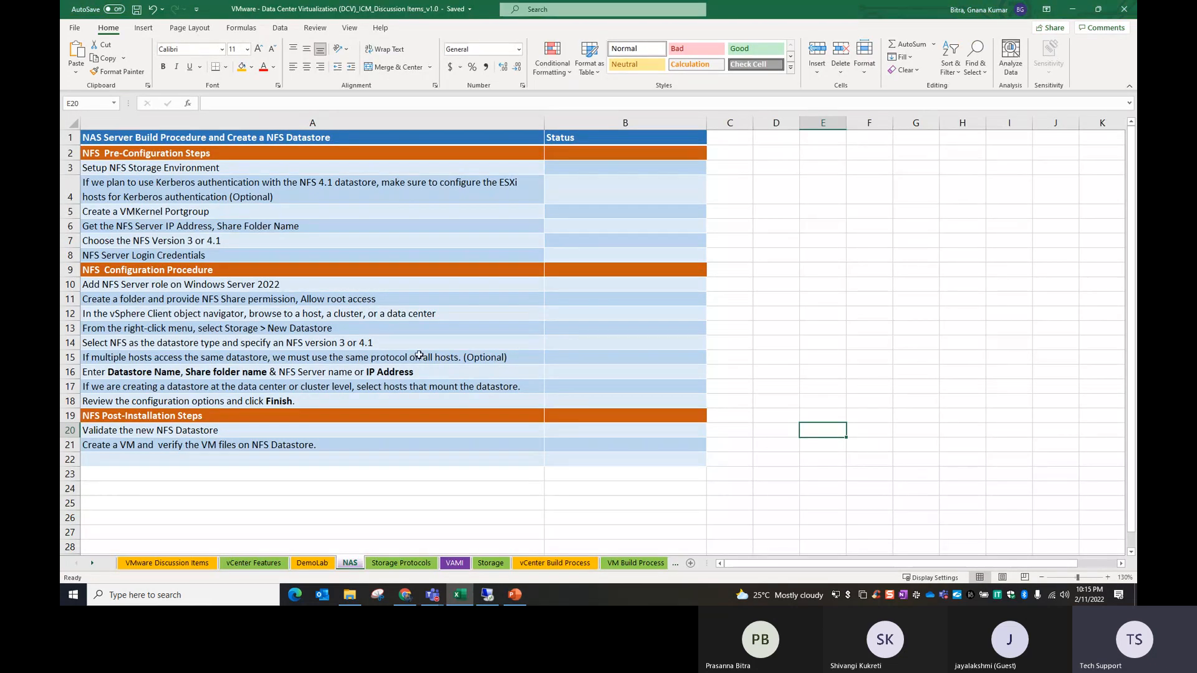
scroll(418, 354, "up", 1)
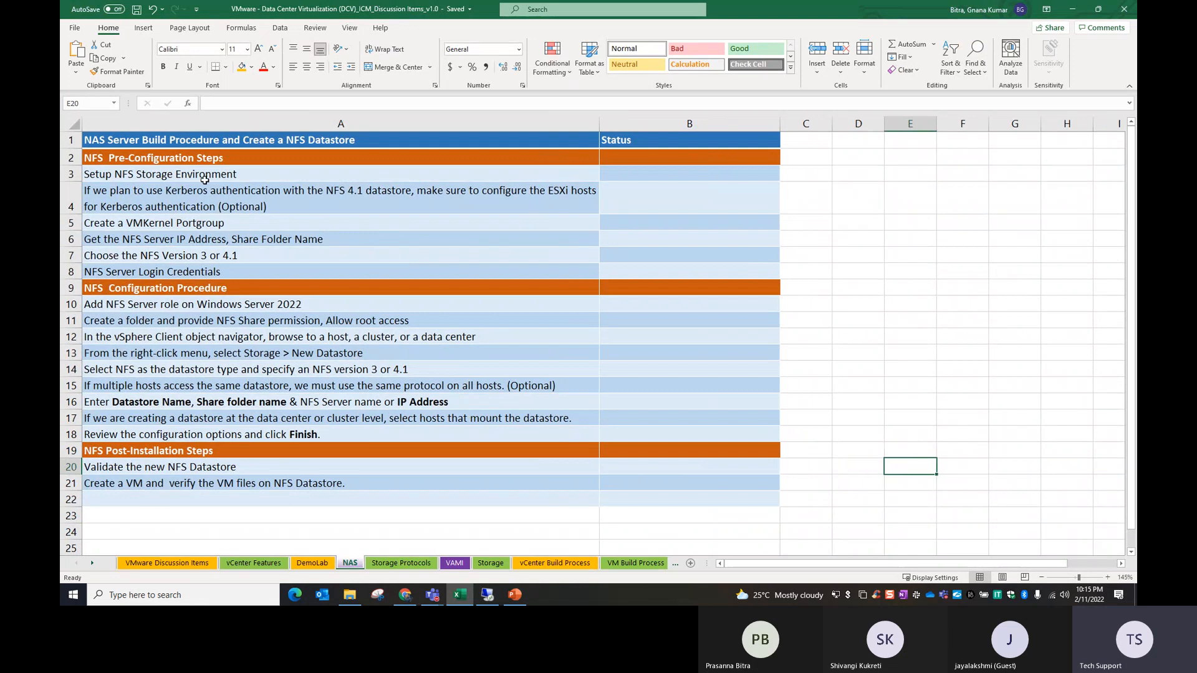
left_click(199, 157)
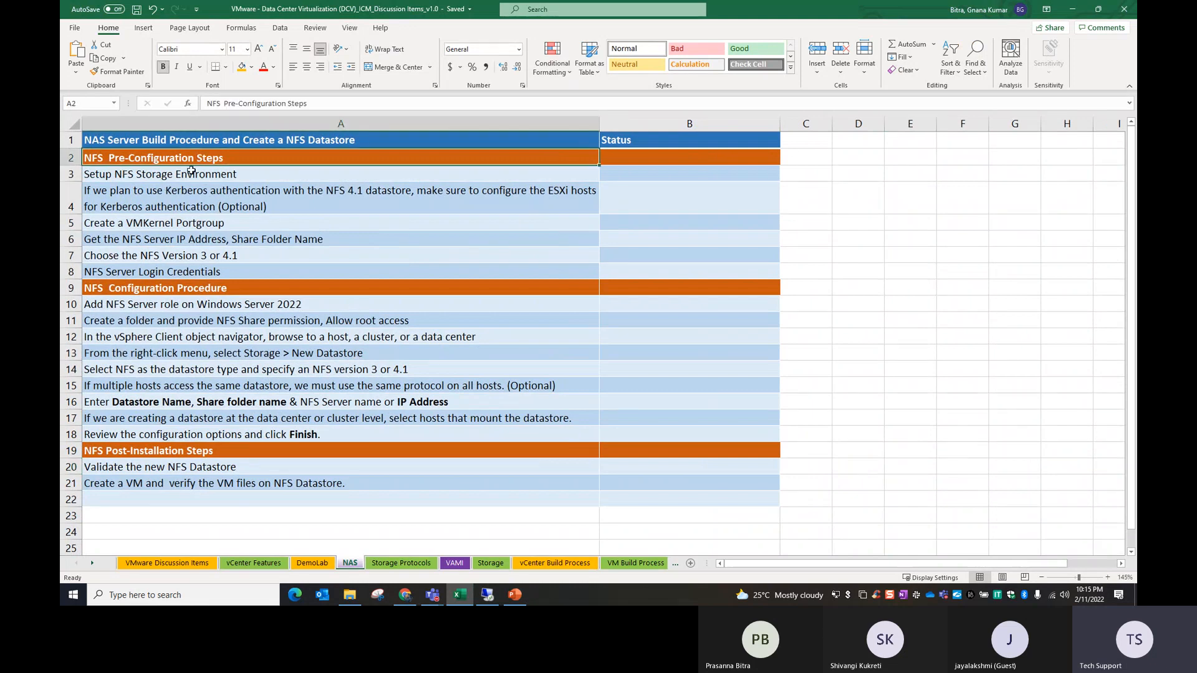
left_click(215, 178)
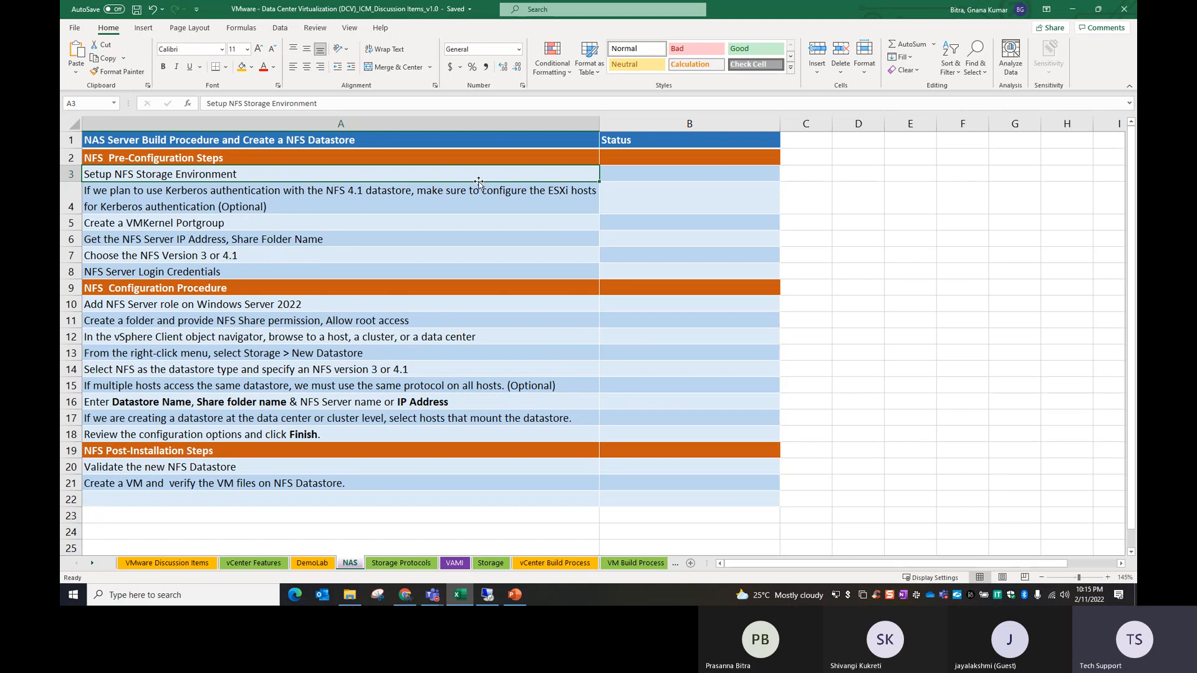
Step: Check the NFS server's IP address on the NFS Datastore - Configuration slide in PowerPoint, then return to the Excel checklist
left_click(515, 595)
key("Page_Down")
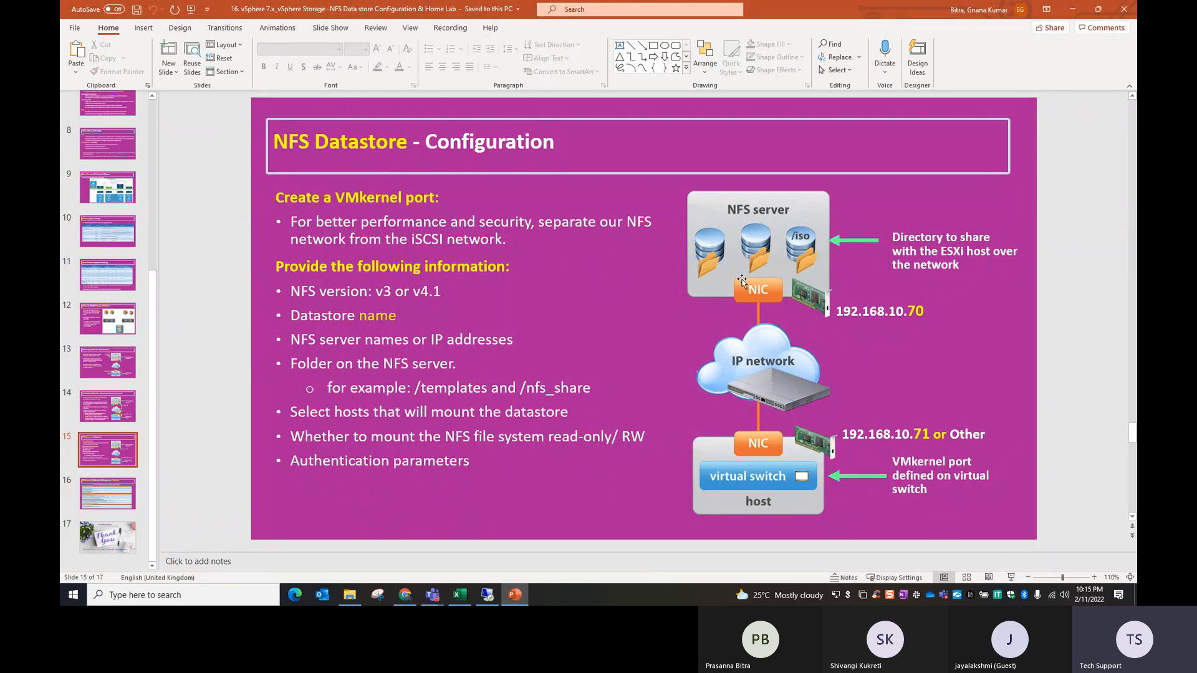
left_click(1073, 9)
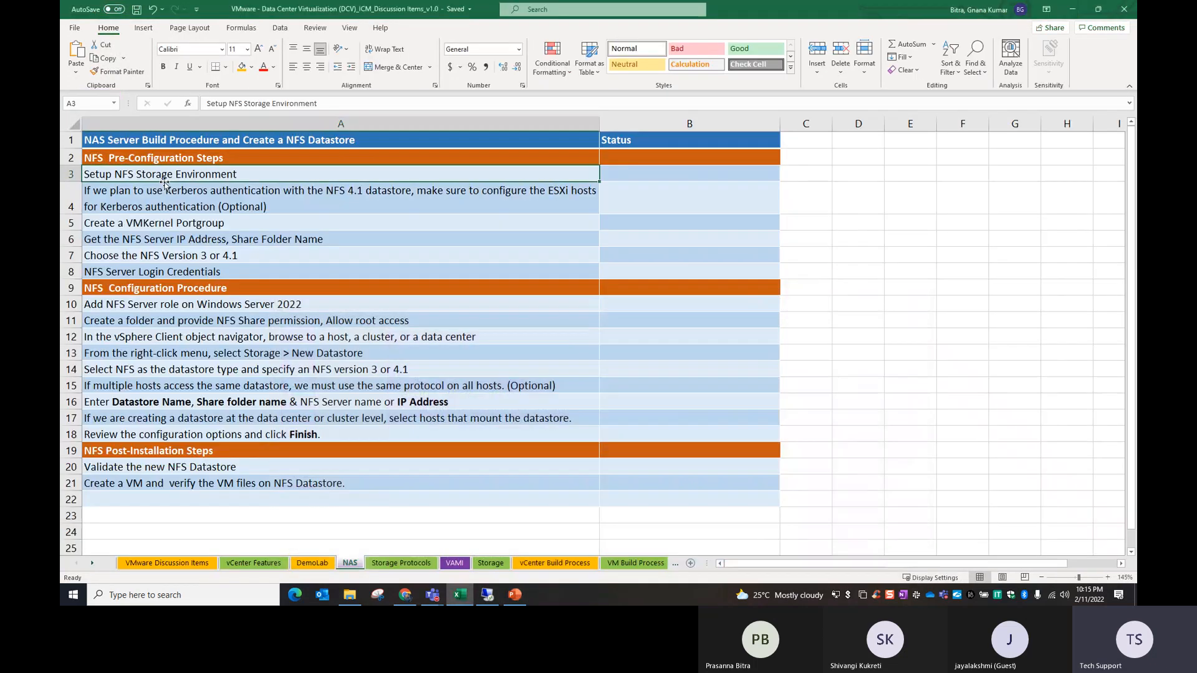
Step: Enter 192.168.10.70 as the status of the Setup NFS Storage Environment item
left_click(638, 173)
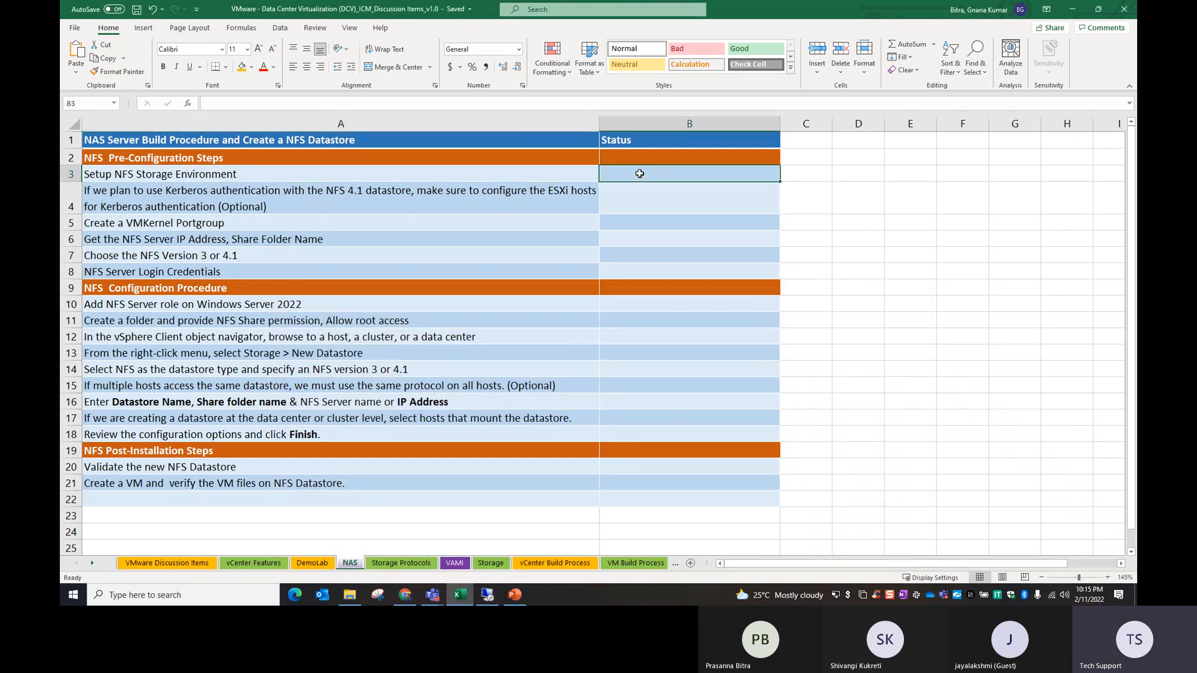
type("192.16")
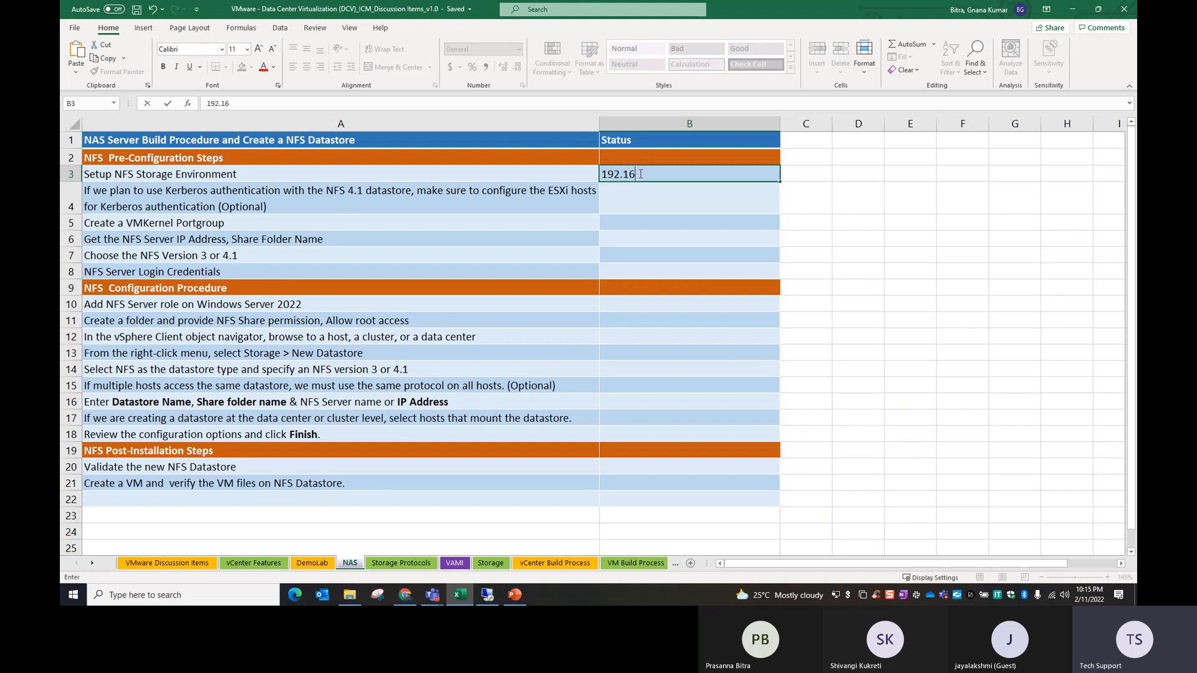
type("8.10.70")
left_click(519, 229)
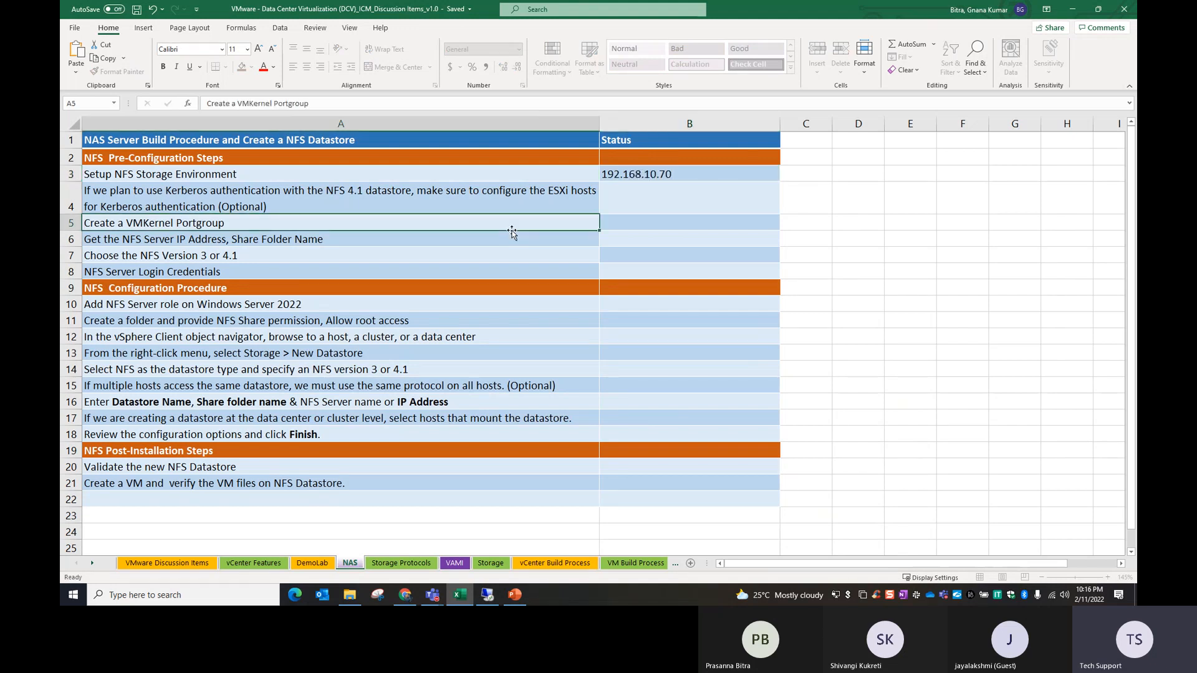
left_click(187, 177)
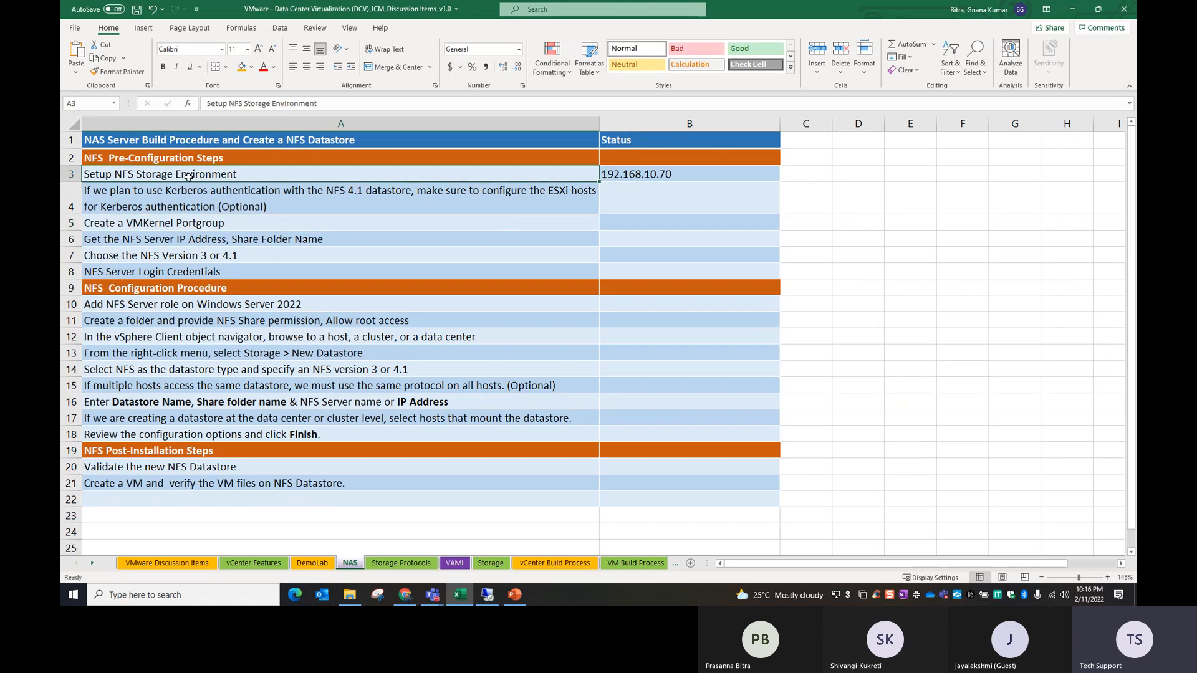
Step: Go from the checklist's Kerberos item to the vSphere Client and open the Authentication Services configuration of host esxi01.demolab.com
left_click(645, 219)
left_click(187, 205)
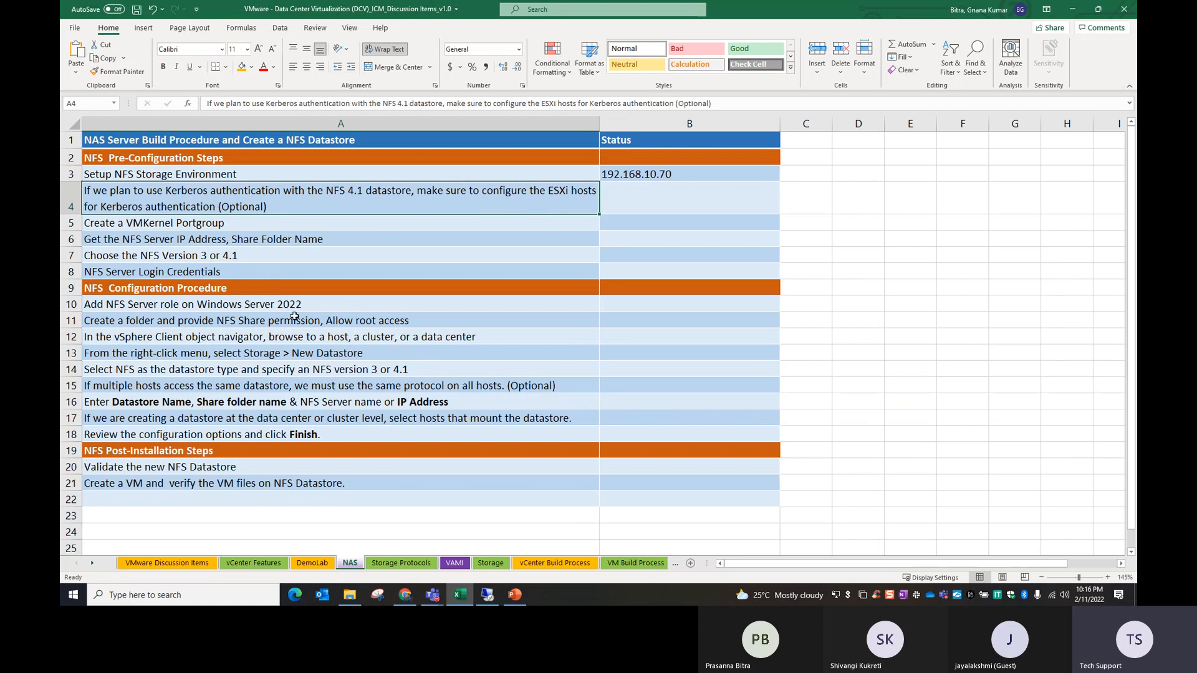
left_click(486, 595)
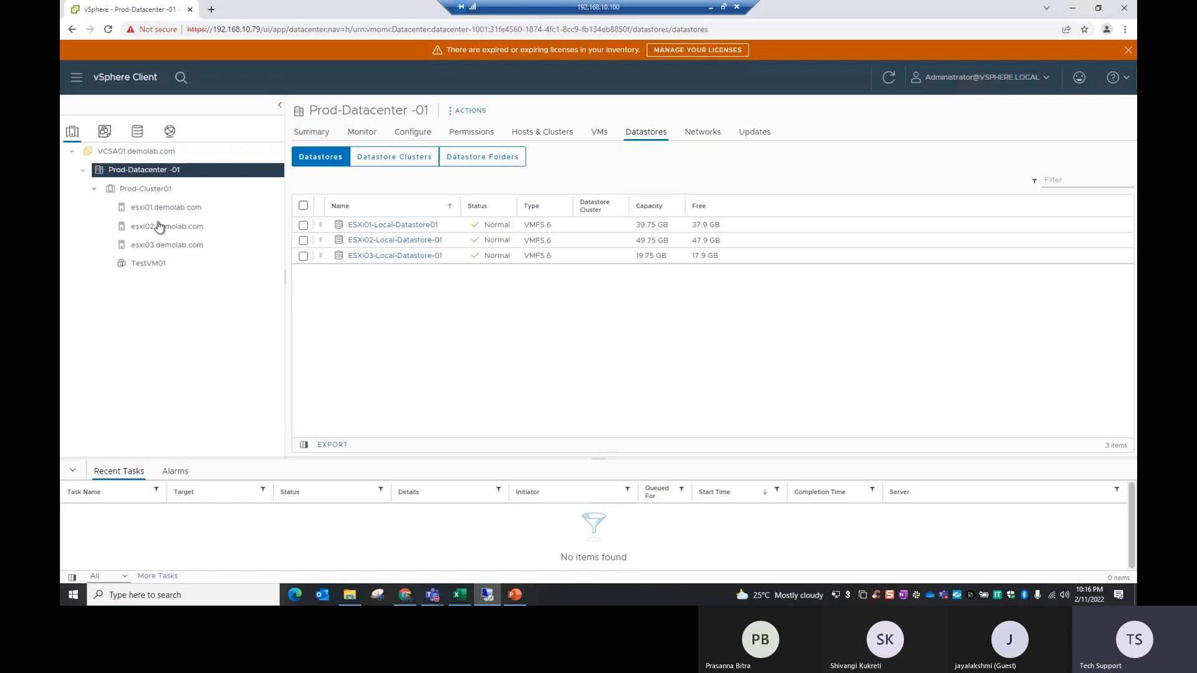
left_click(163, 215)
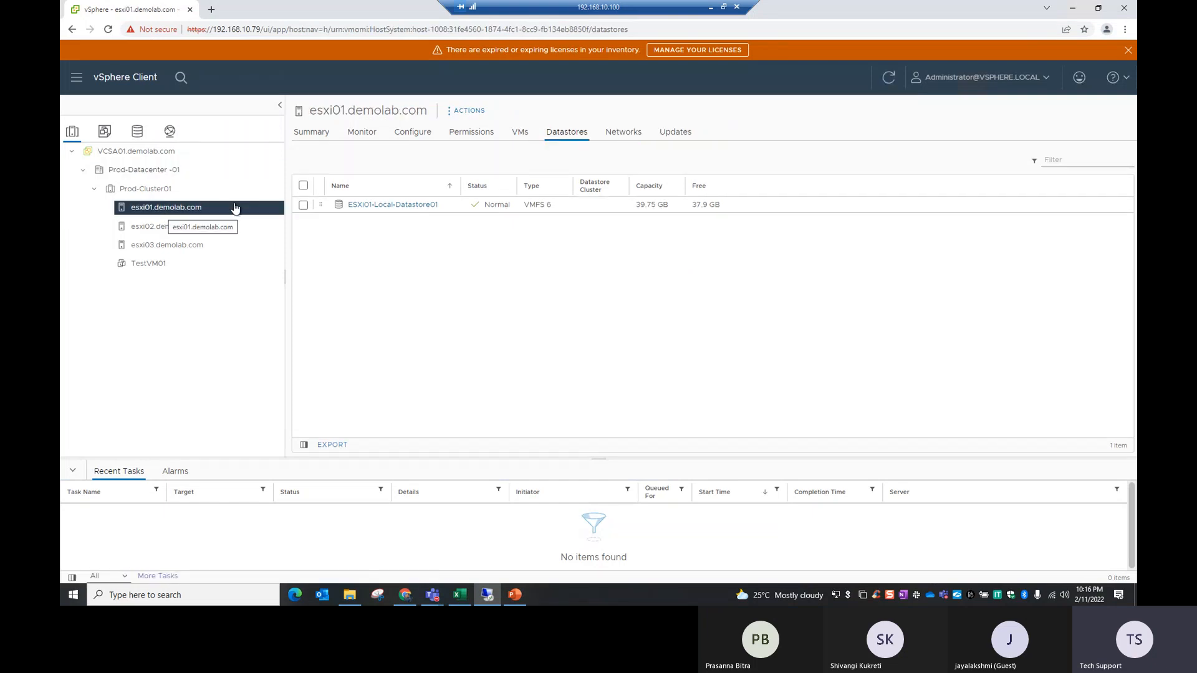
left_click(411, 133)
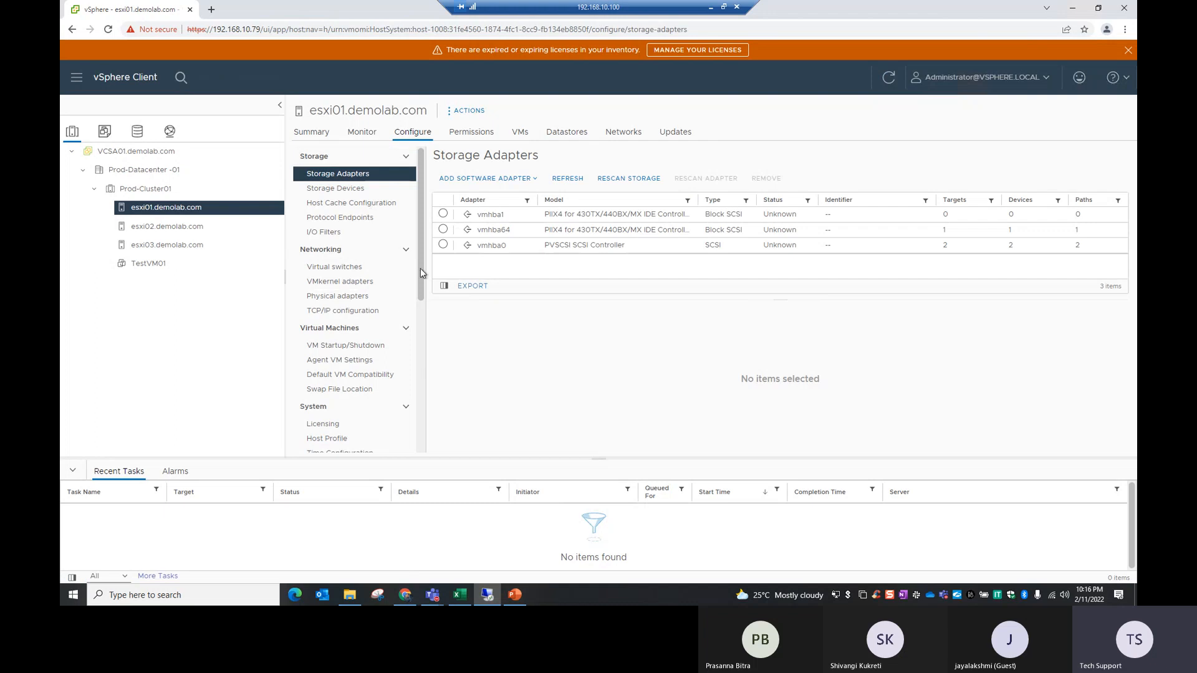
left_click_drag(422, 187, 421, 259)
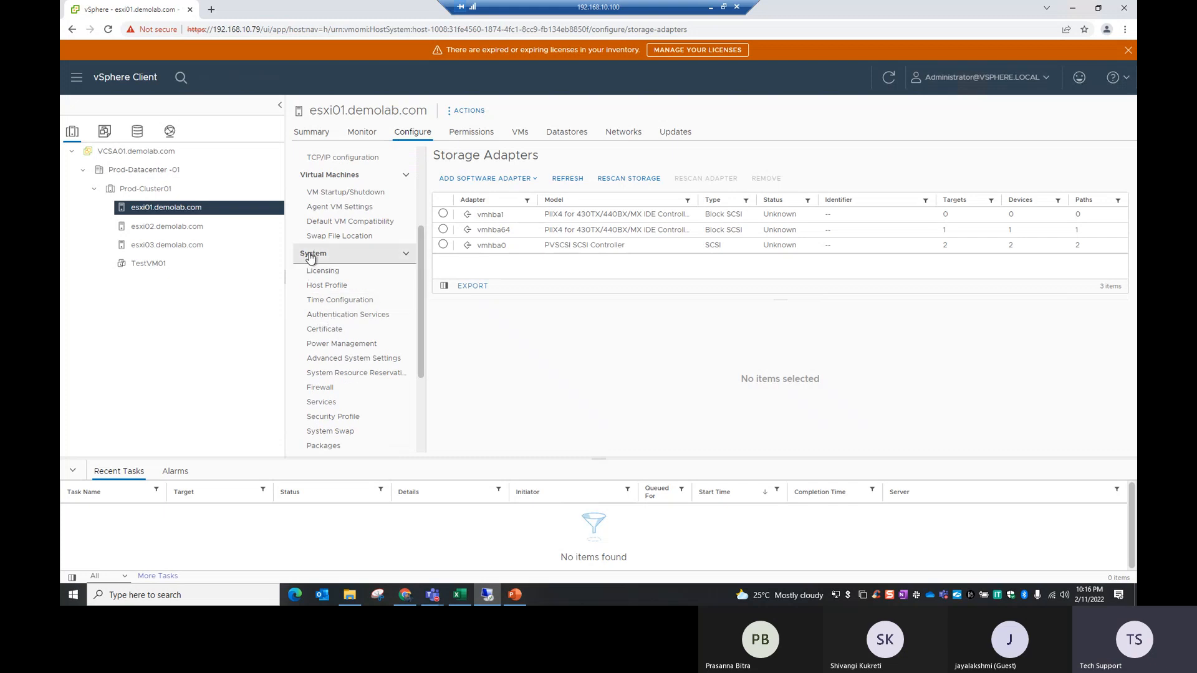
left_click(337, 317)
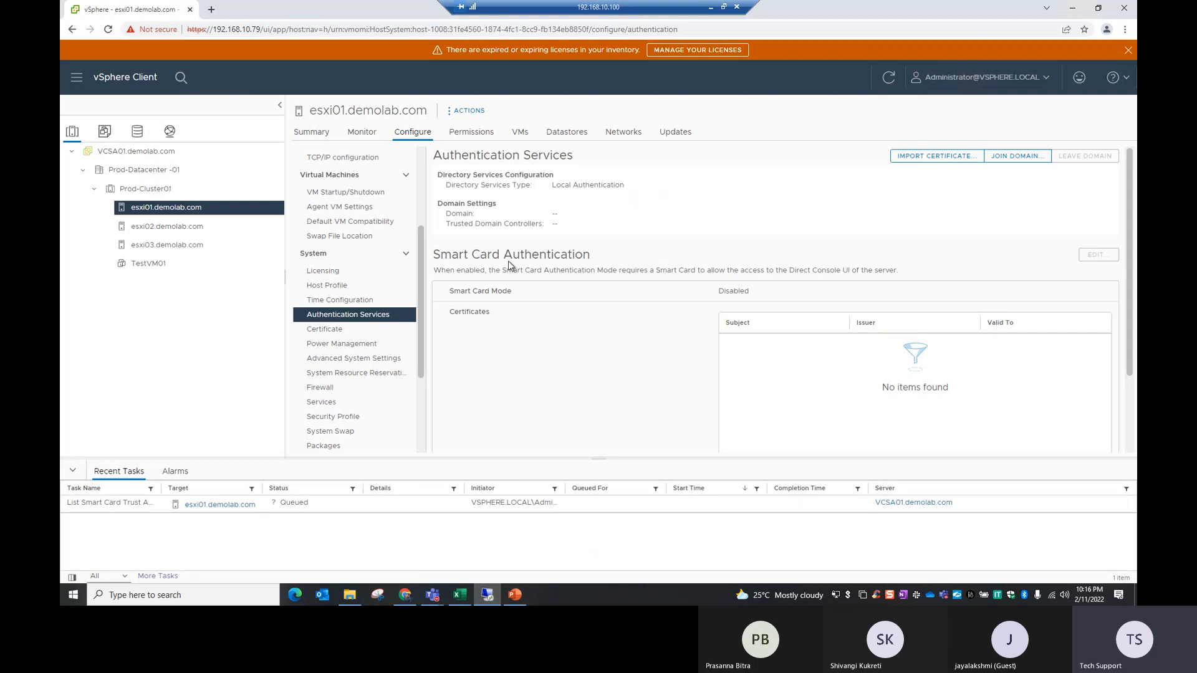
Step: Examine the host's directory services type and the state of its NFS Kerberos credentials
left_click_drag(451, 185, 623, 183)
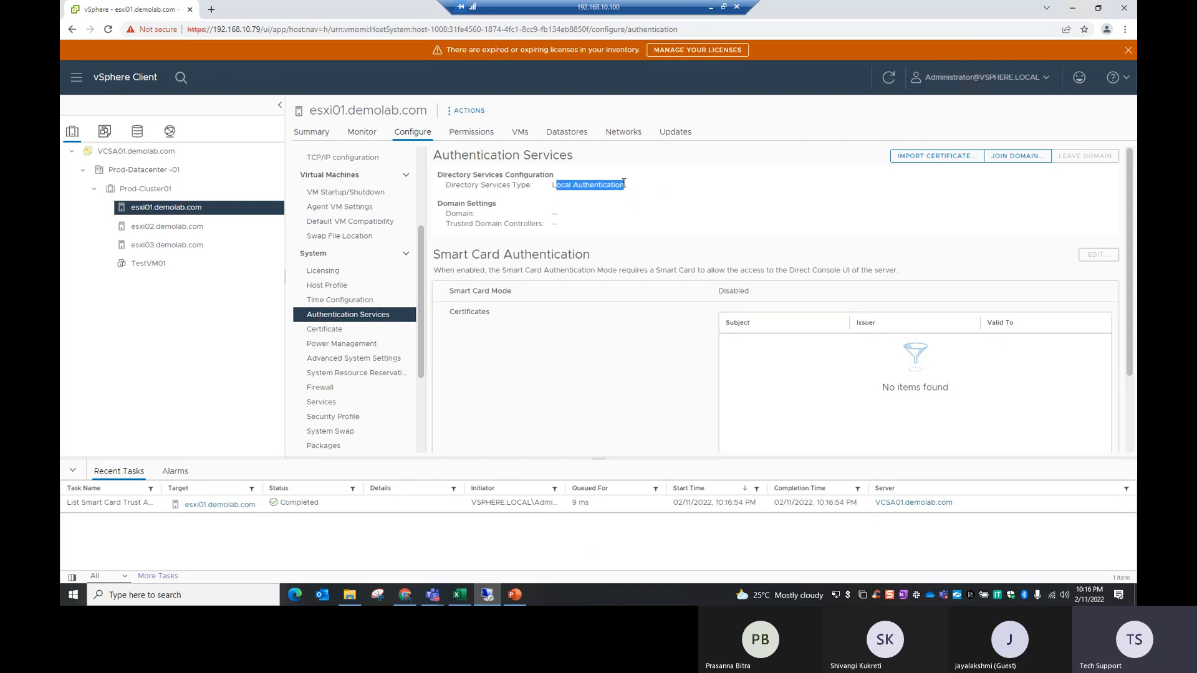
left_click(764, 230)
scroll(621, 305, "down", 3)
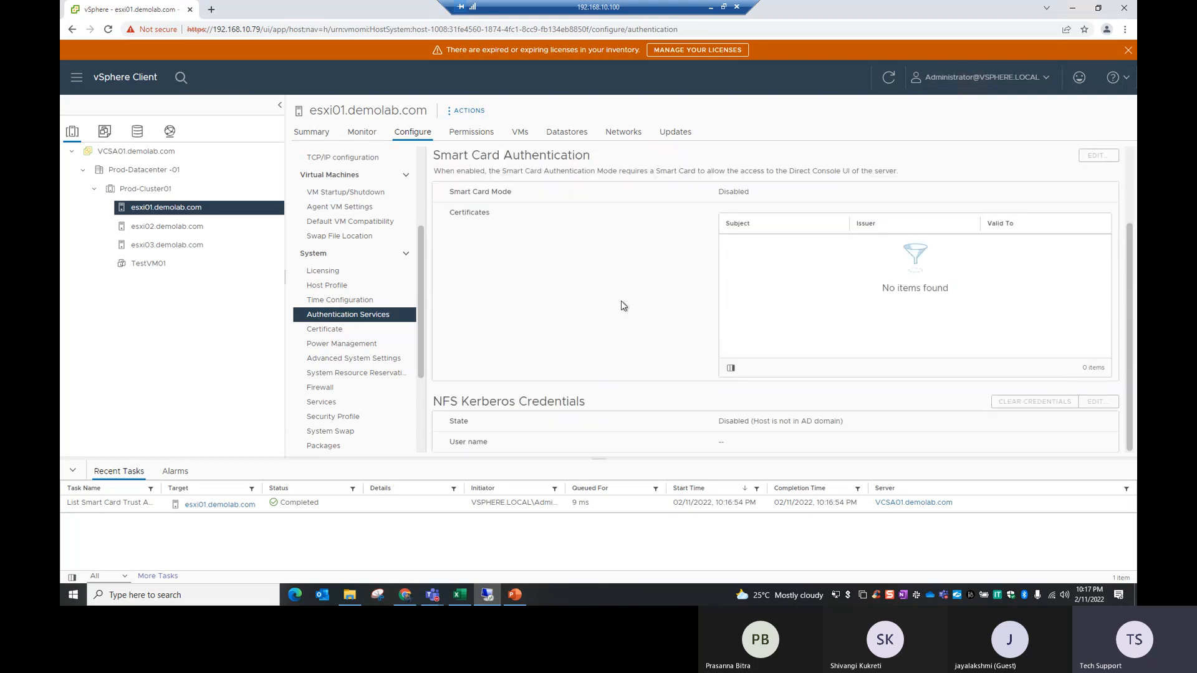
left_click_drag(476, 401, 576, 402)
left_click(715, 434)
left_click_drag(722, 421, 754, 423)
scroll(598, 353, "up", 2)
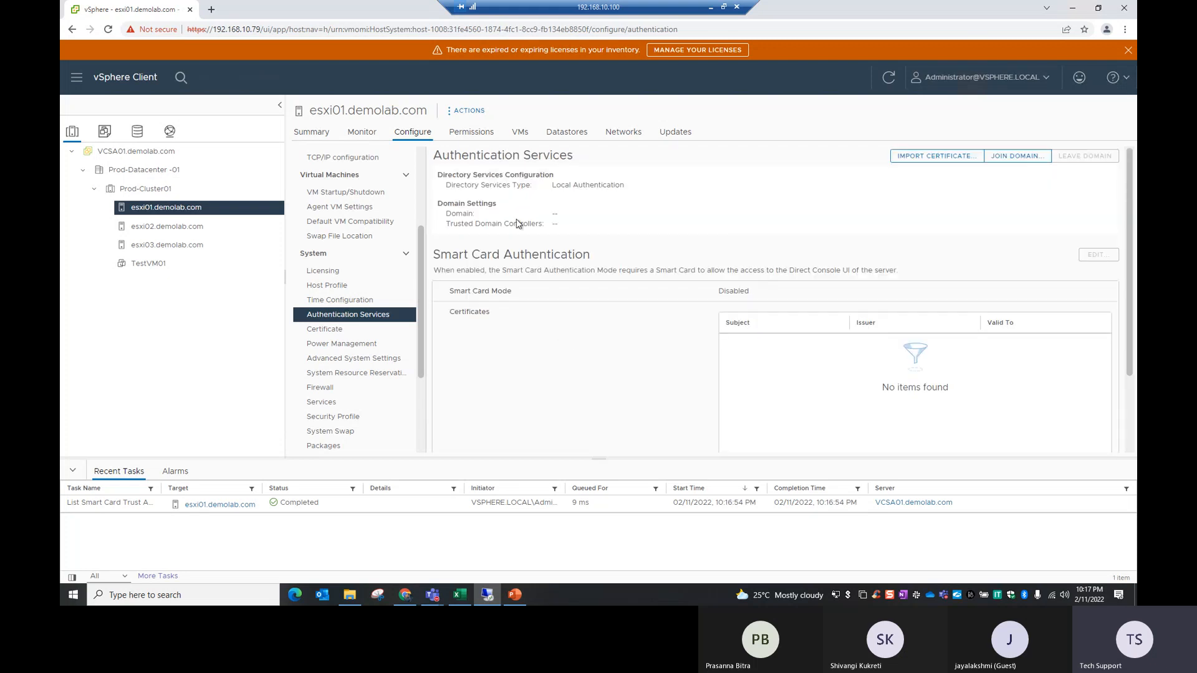
left_click_drag(449, 184, 619, 186)
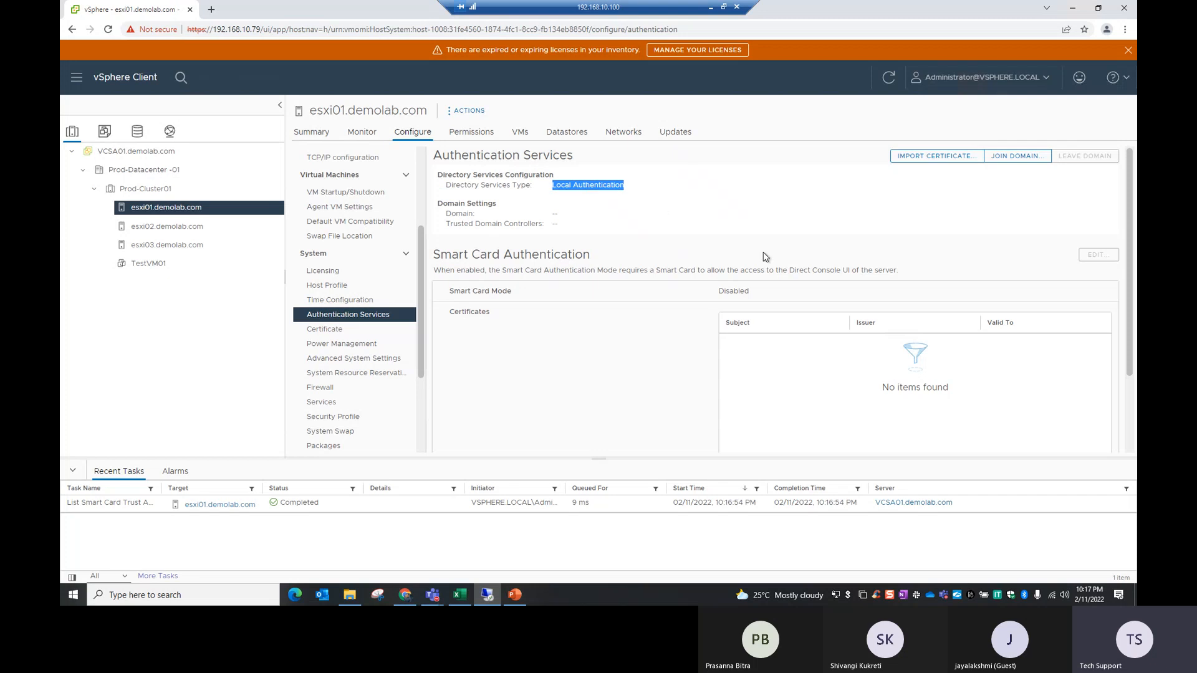
left_click(793, 209)
Step: Open the domain join settings for esxi01.demolab.com, and highlight the Demolab.com domain cell in orange on Excel's DemoLab sheet
left_click(1005, 157)
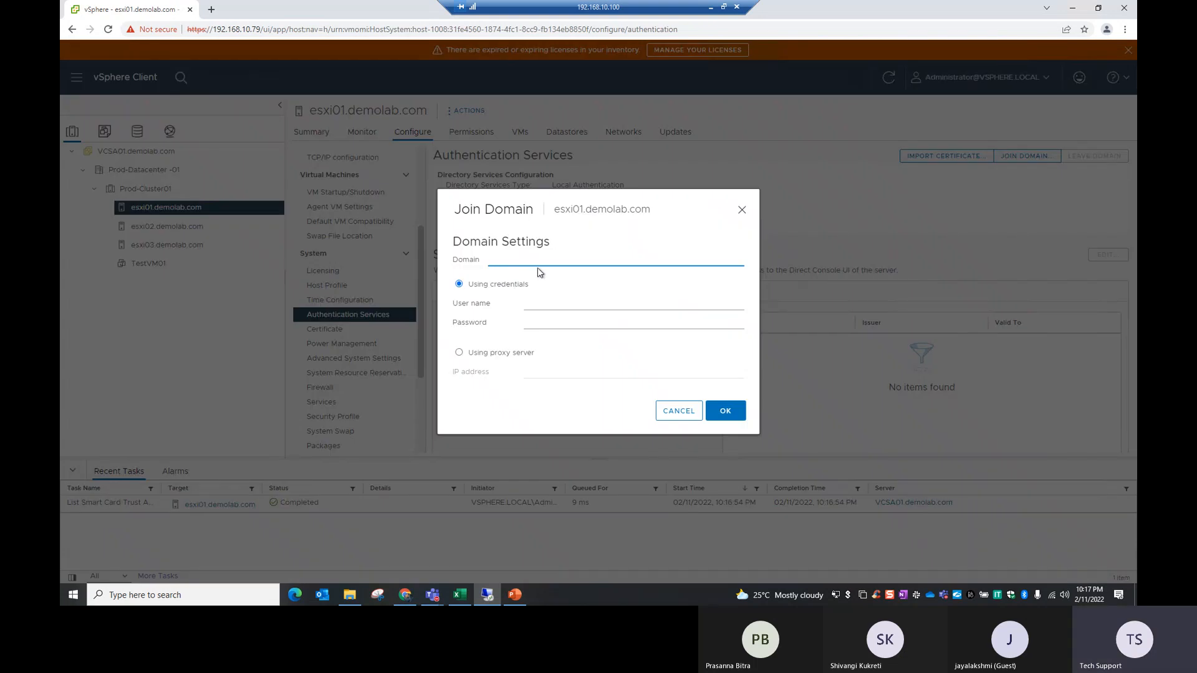
left_click(467, 597)
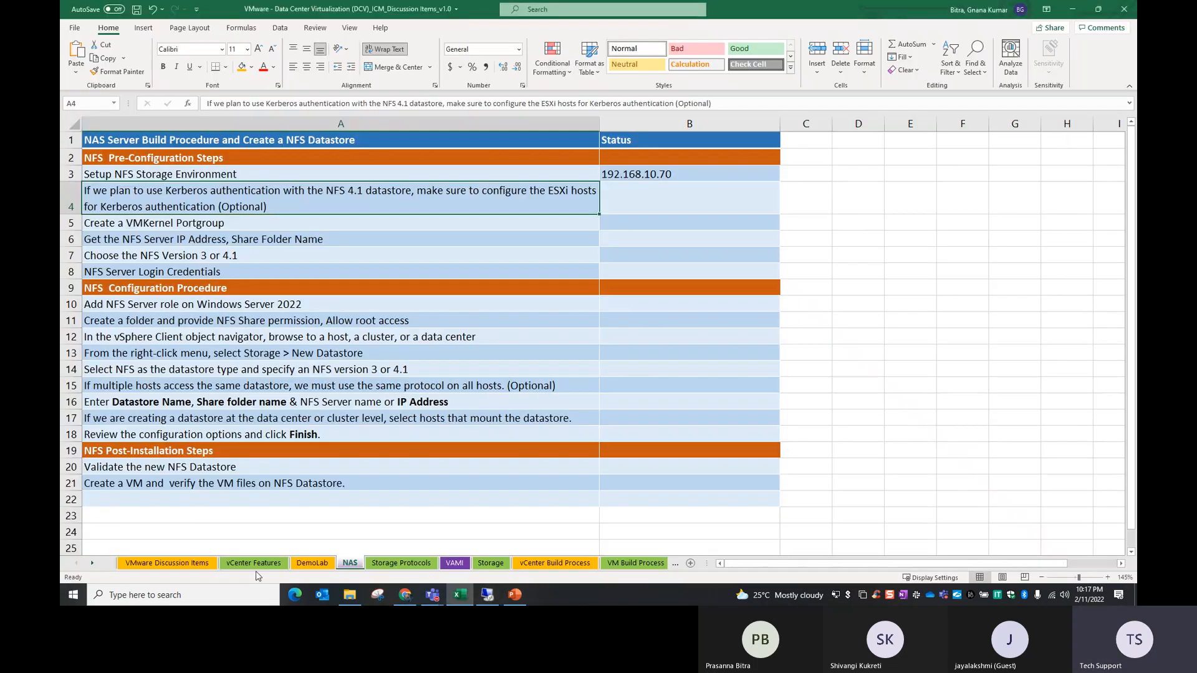
left_click(313, 563)
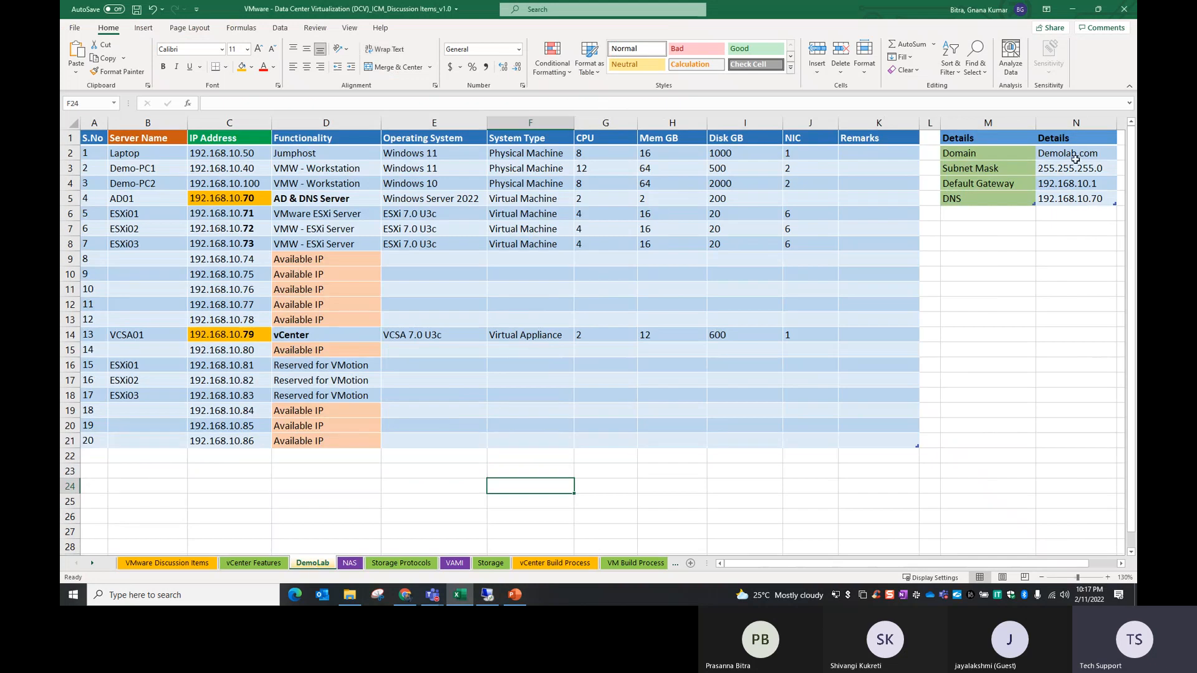
left_click(1075, 160)
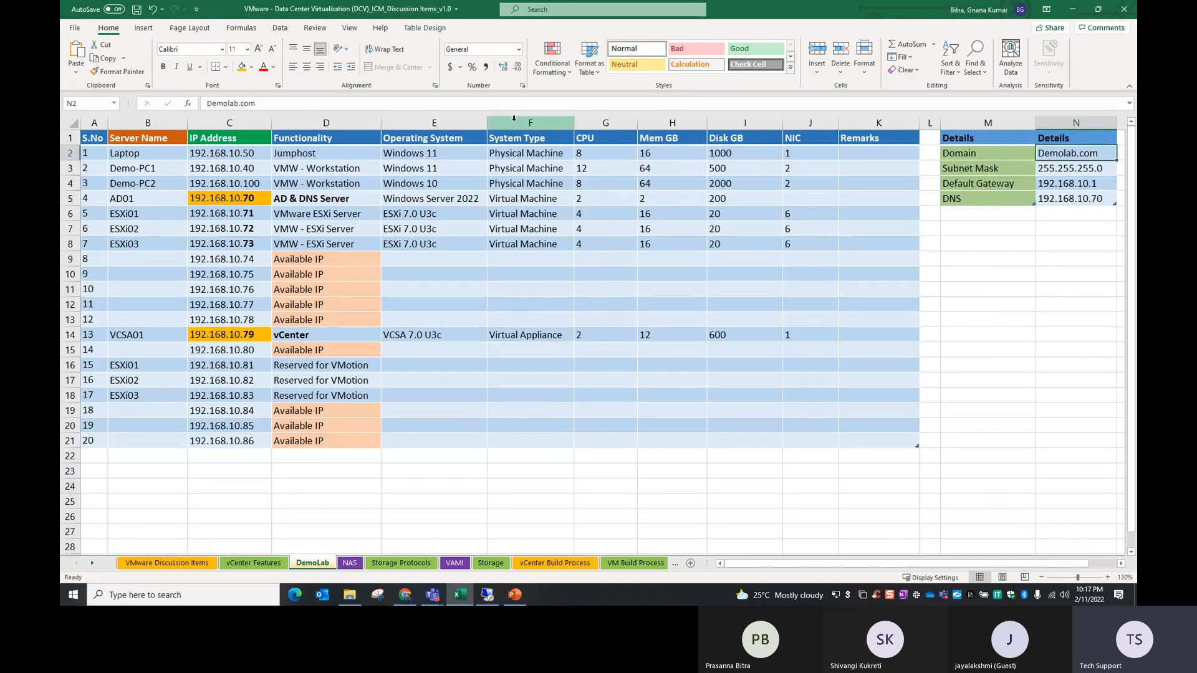
left_click(241, 66)
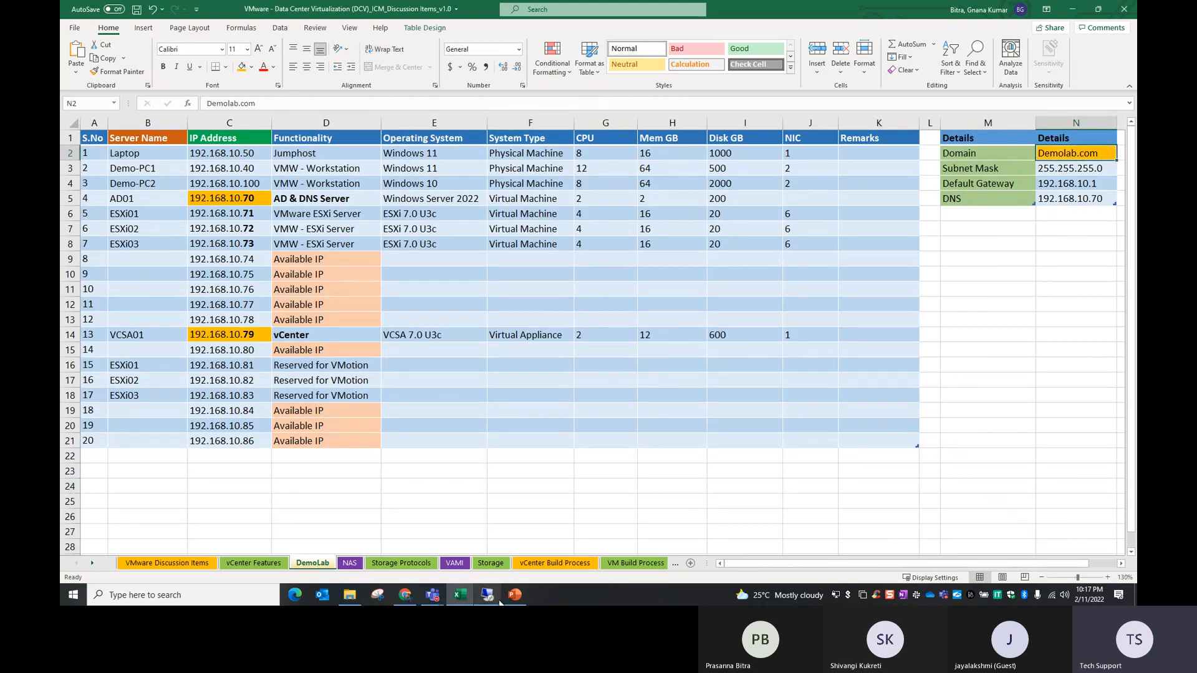
Step: Return to the vSphere Client and set the domain for esxi01.demolab.com to demolab.com
left_click(486, 595)
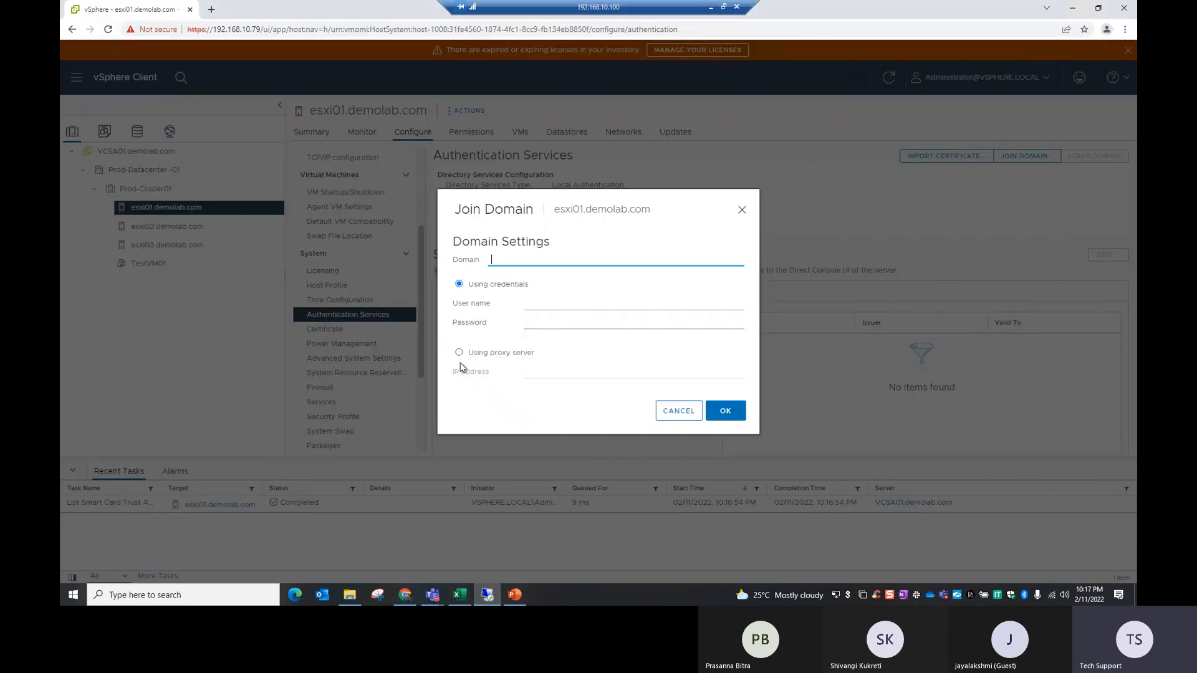
type("DEM")
key("BackSpace")
key("BackSpace")
type("demolab.com")
left_click(551, 307)
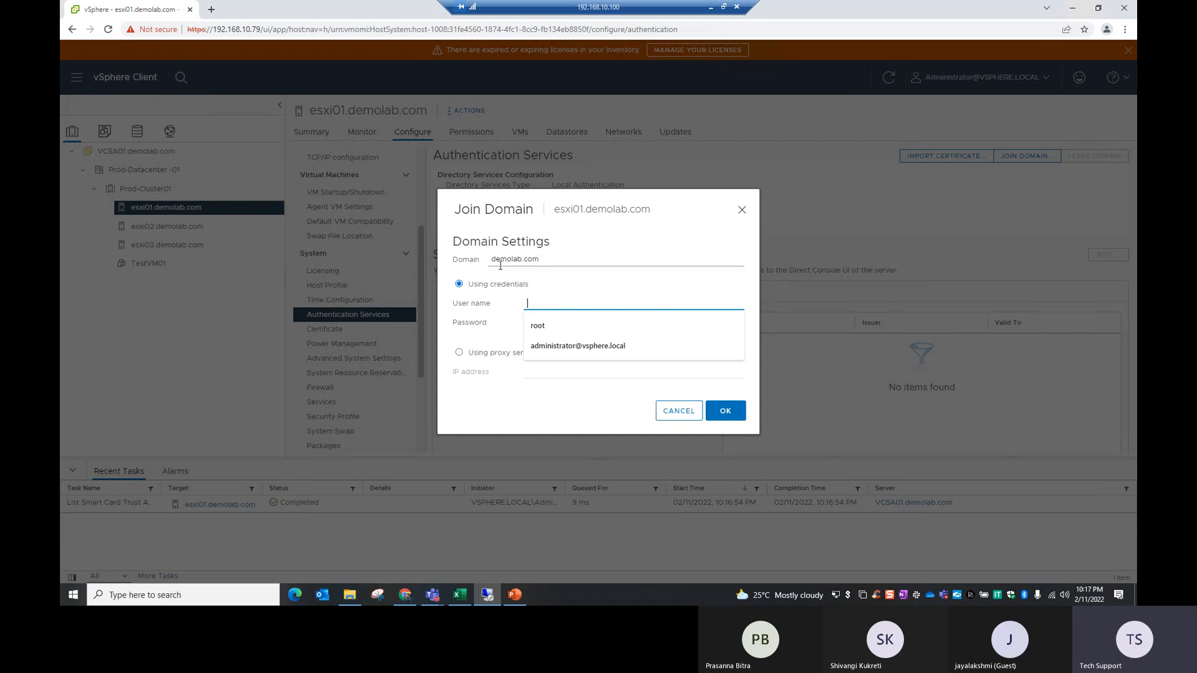
left_click(500, 265)
Step: Enter the user name administrator and the account password, and submit the domain join for esxi01.demolab.com
left_click(543, 301)
type("administrator")
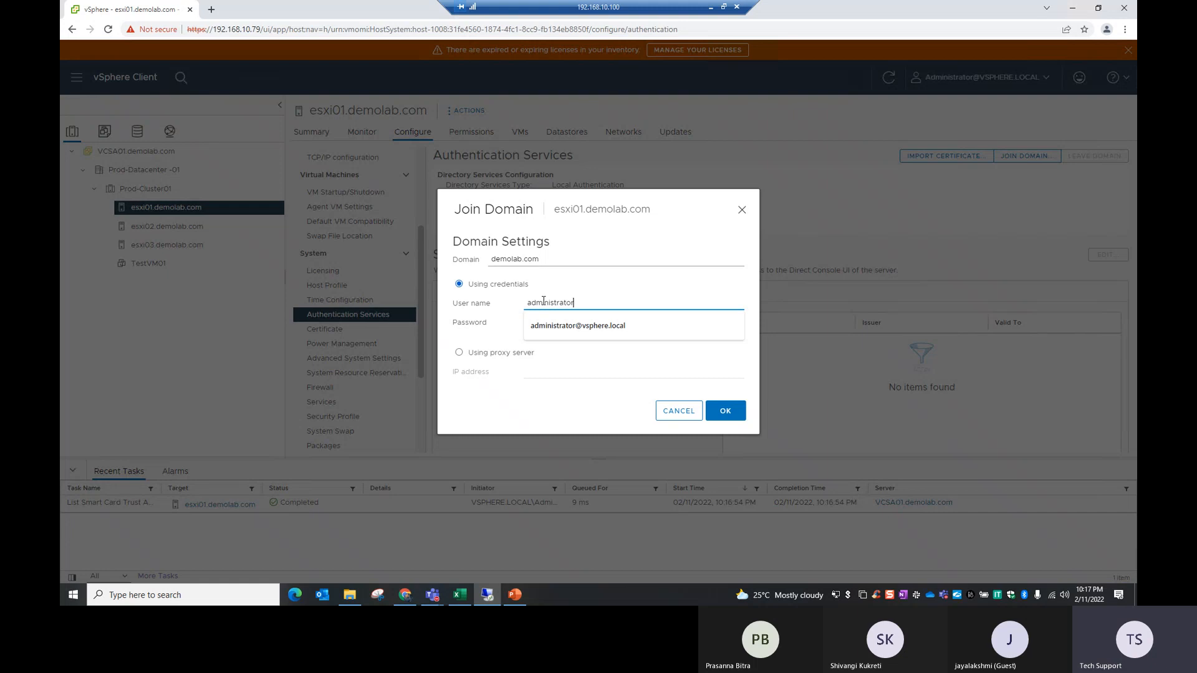
key("Tab")
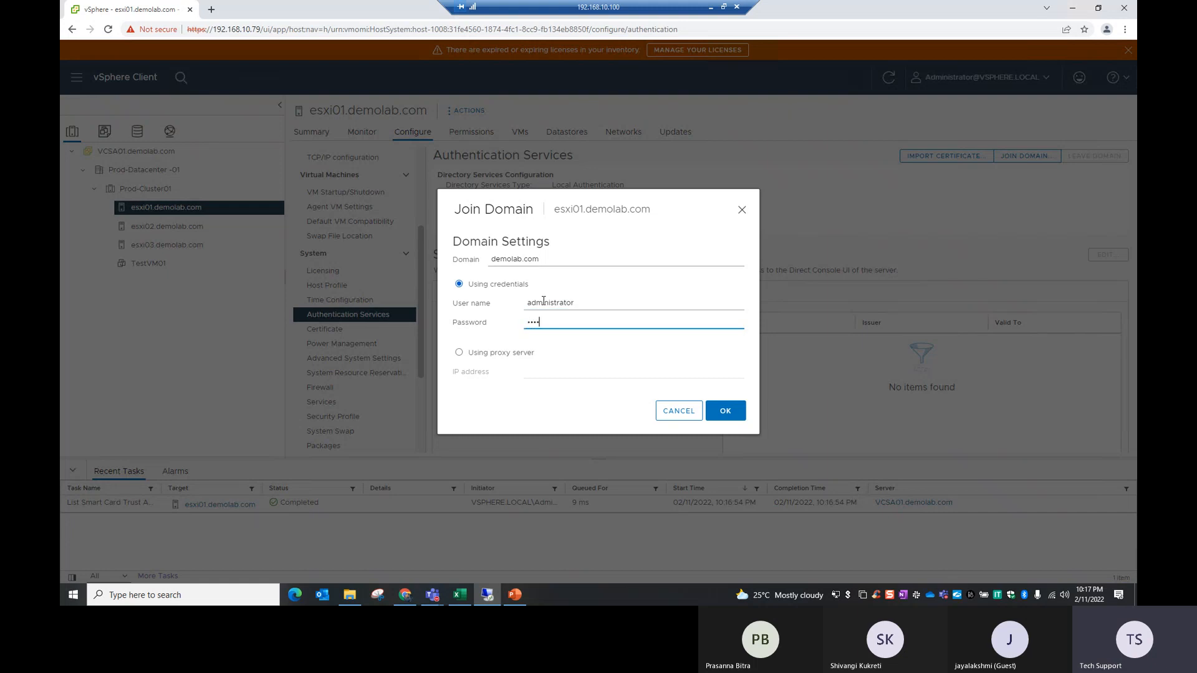
type("*")
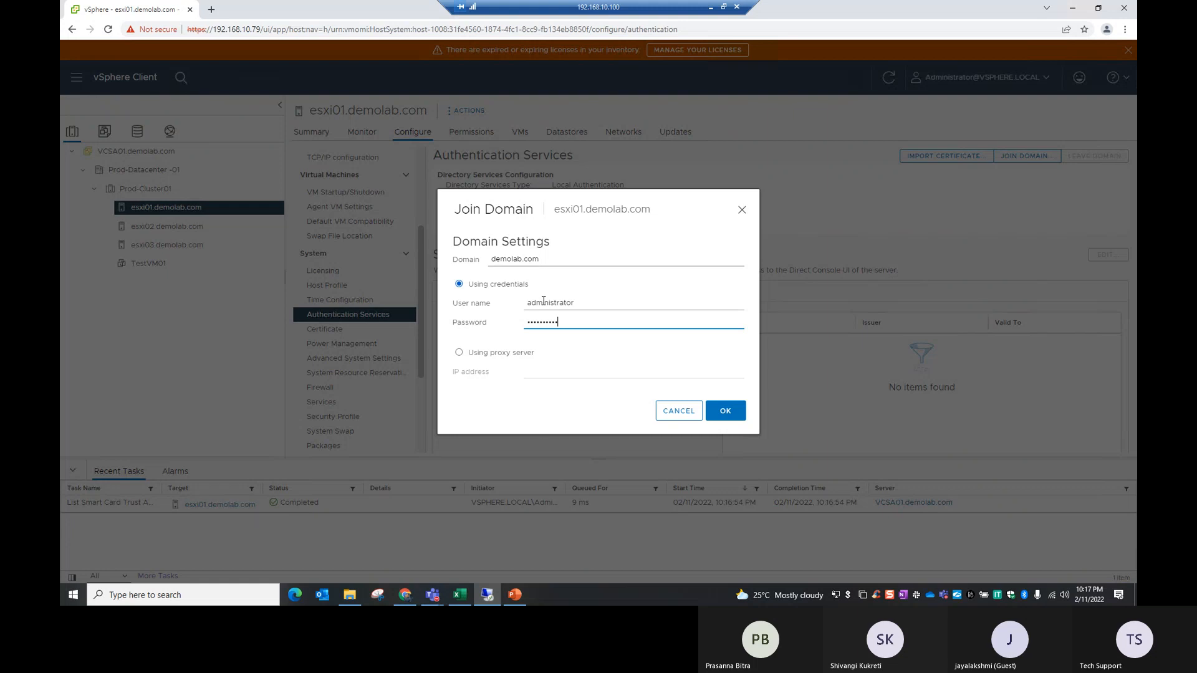
left_click(732, 416)
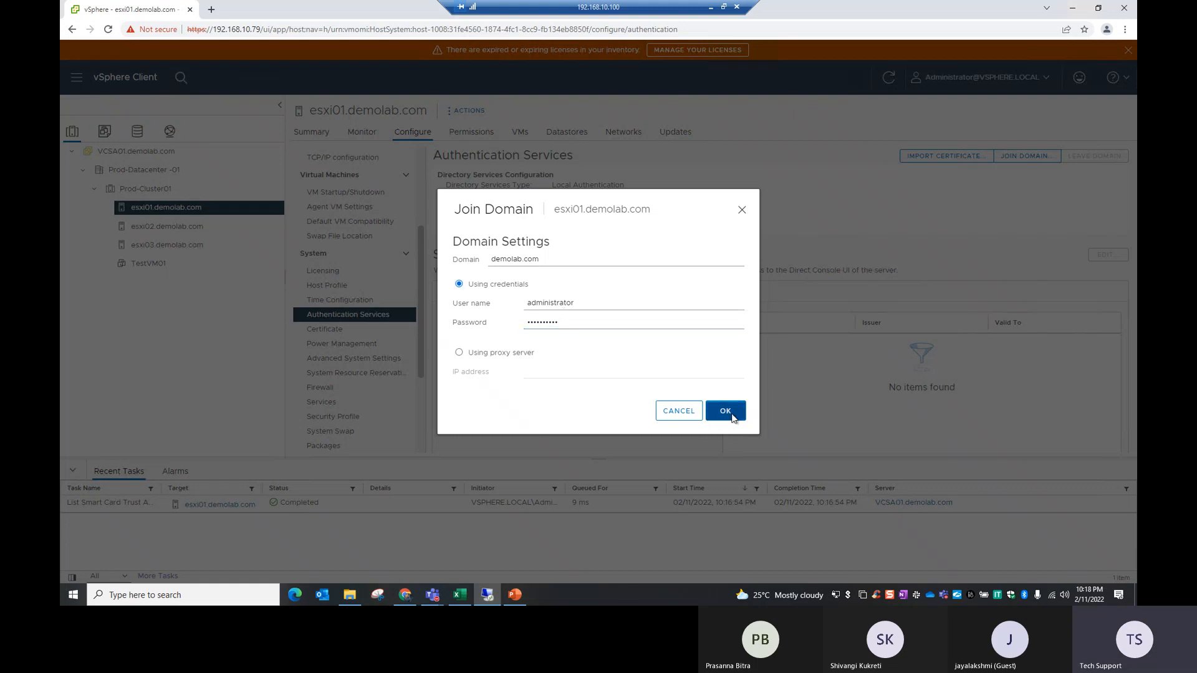
left_click(732, 416)
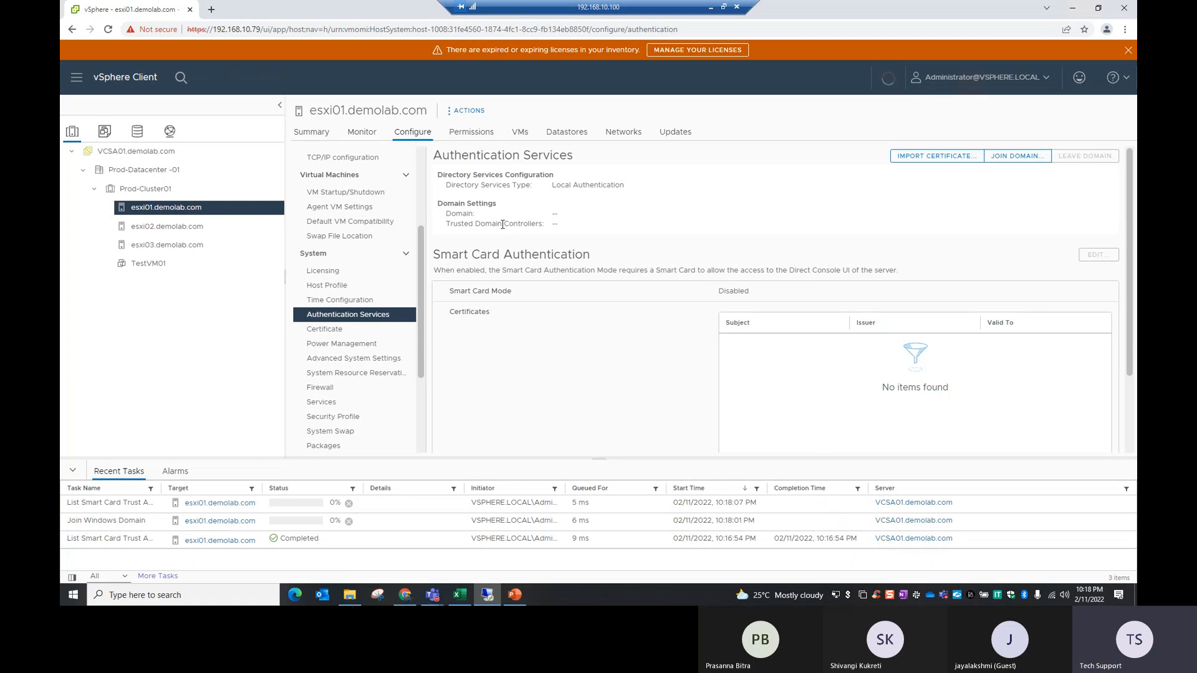
Step: Join esxi02.demolab.com to the demolab.com domain using the user name administrator and the account password
left_click(187, 234)
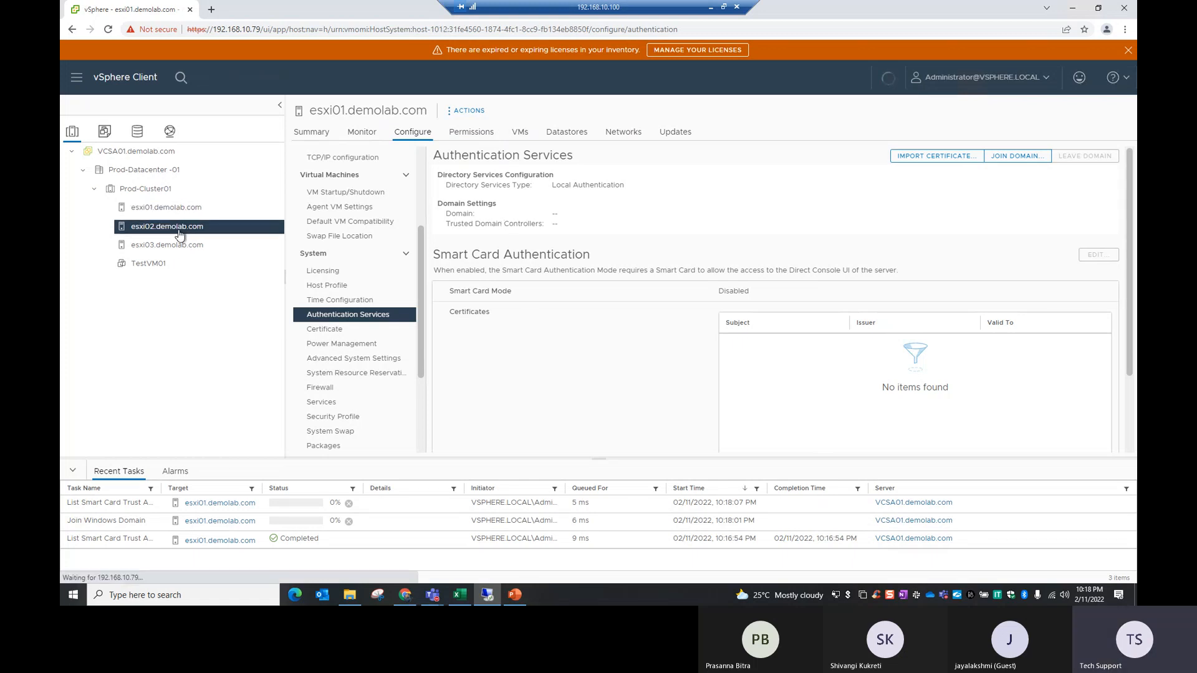
left_click(1005, 157)
left_click(522, 262)
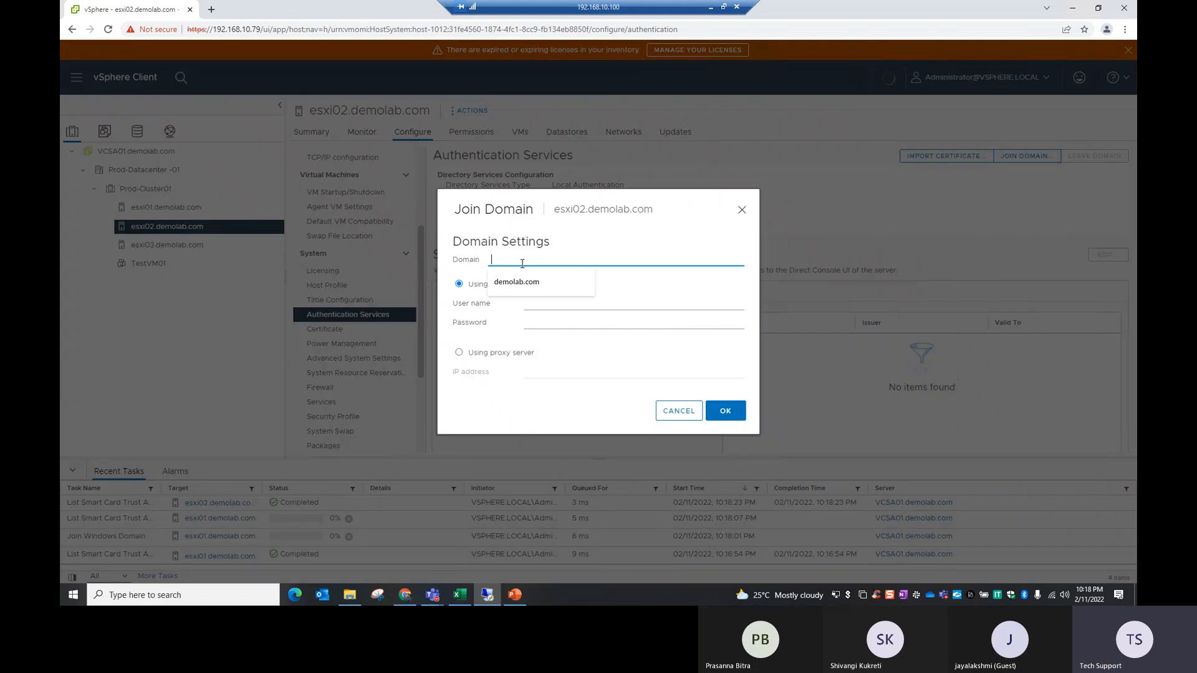
left_click(520, 281)
left_click(561, 303)
type("administrator")
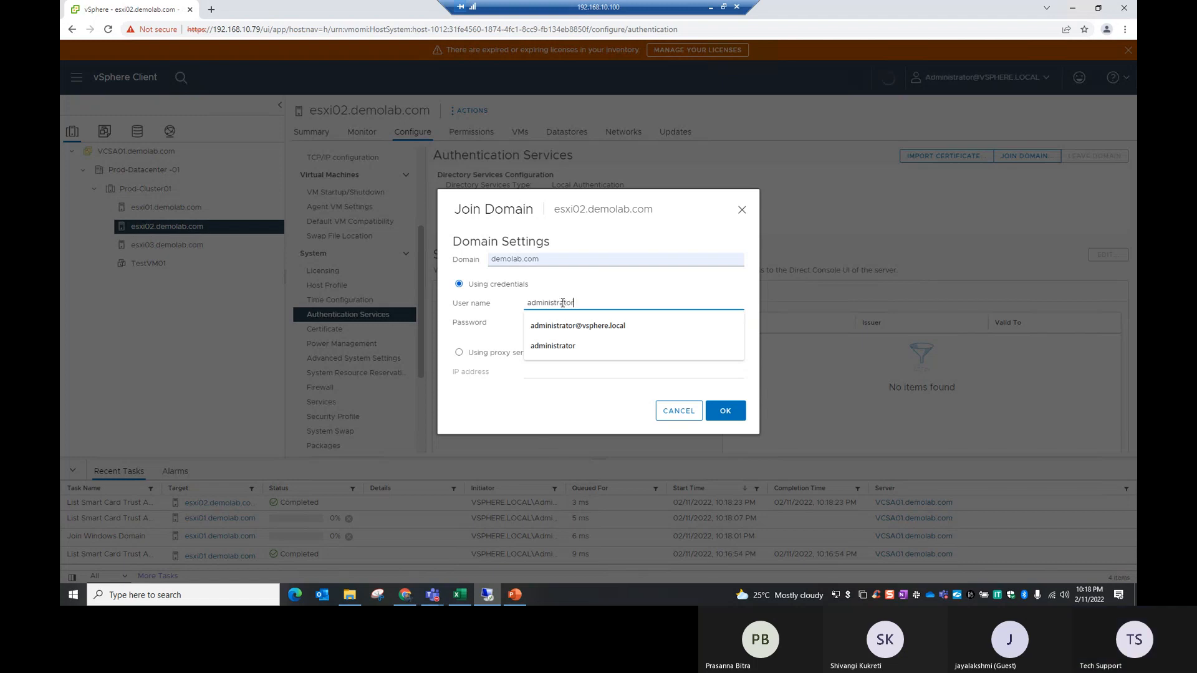
key("Tab")
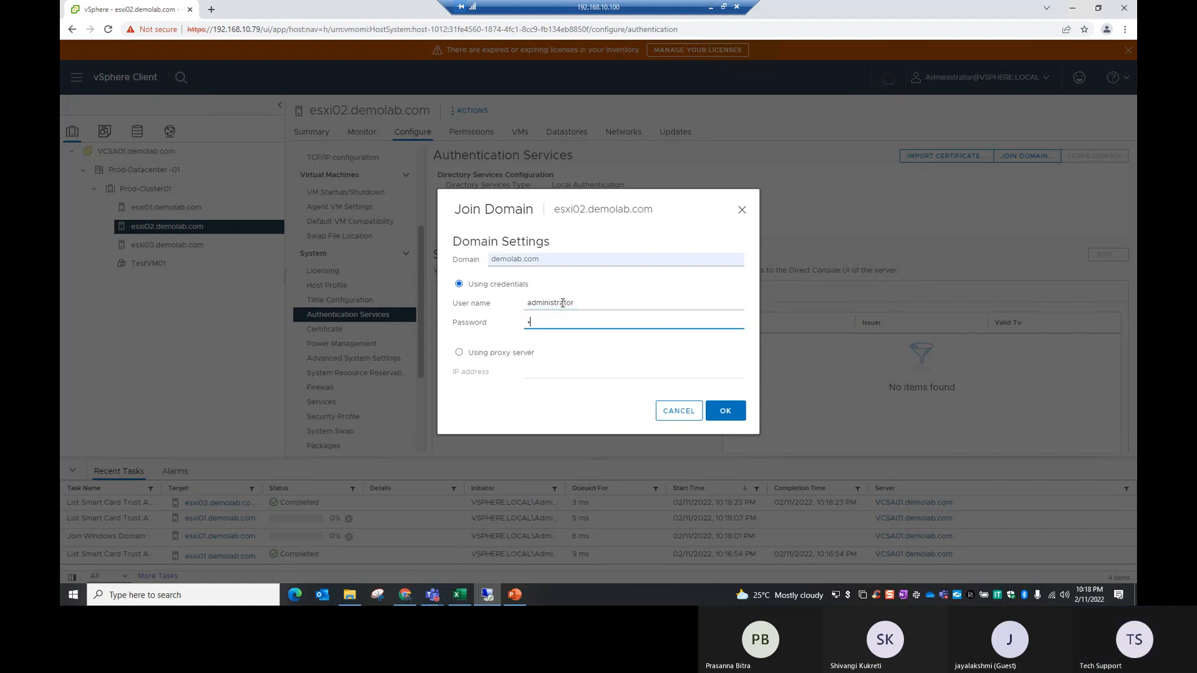
type("•••••••••")
left_click(734, 415)
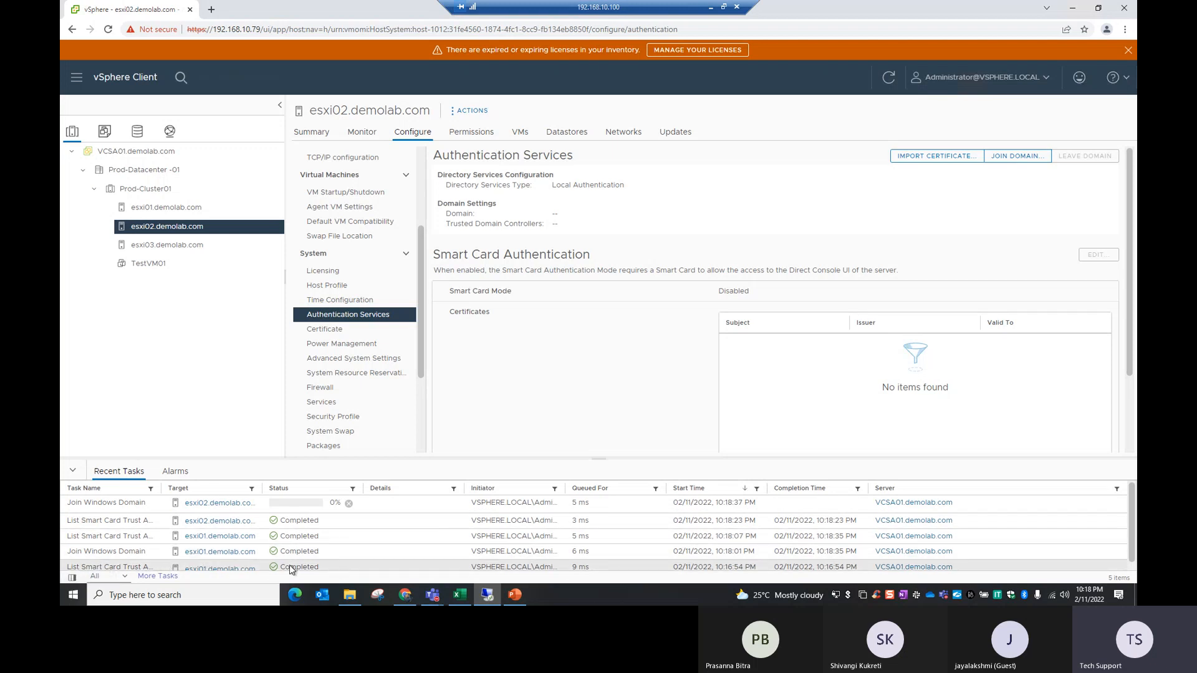
Step: Check the directory services type and domain of esxi01.demolab.com, and check the same settings on esxi02.demolab.com
left_click(182, 209)
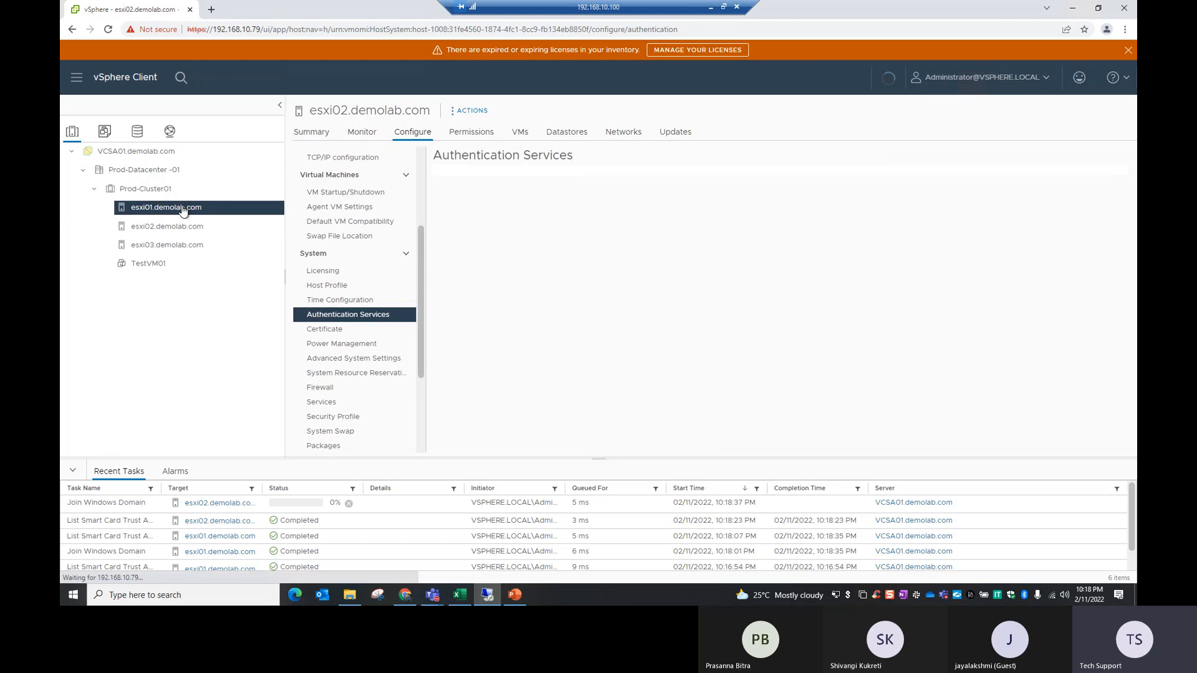
left_click_drag(553, 185, 614, 189)
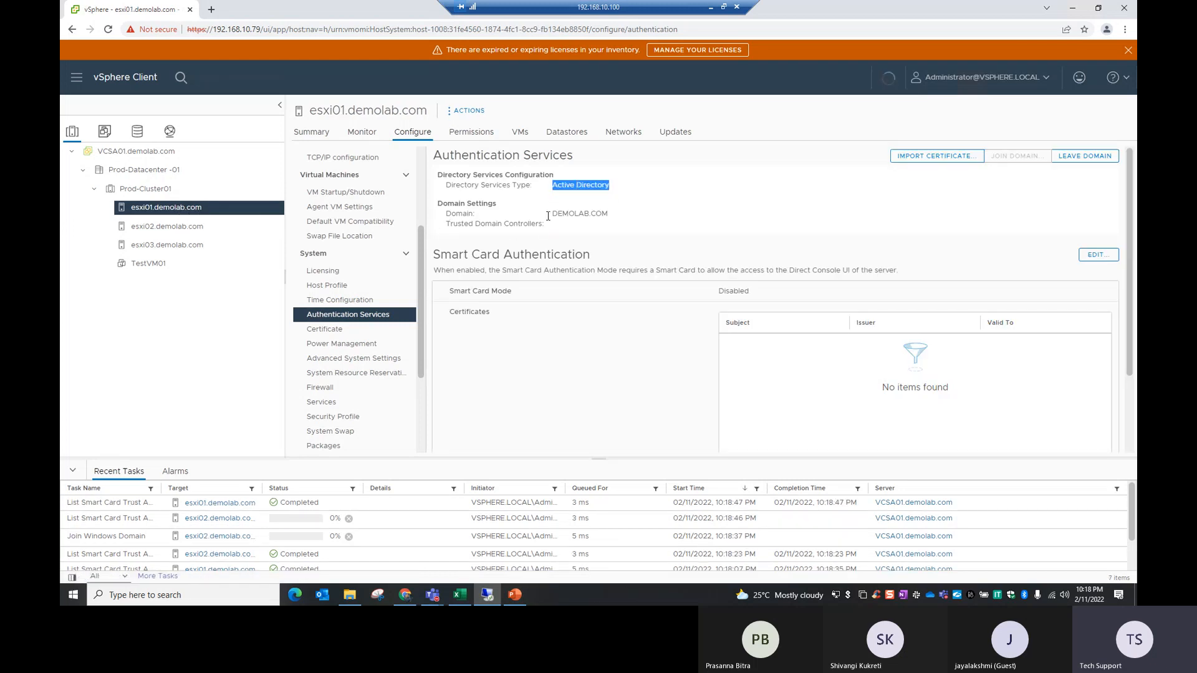
left_click_drag(551, 214, 616, 215)
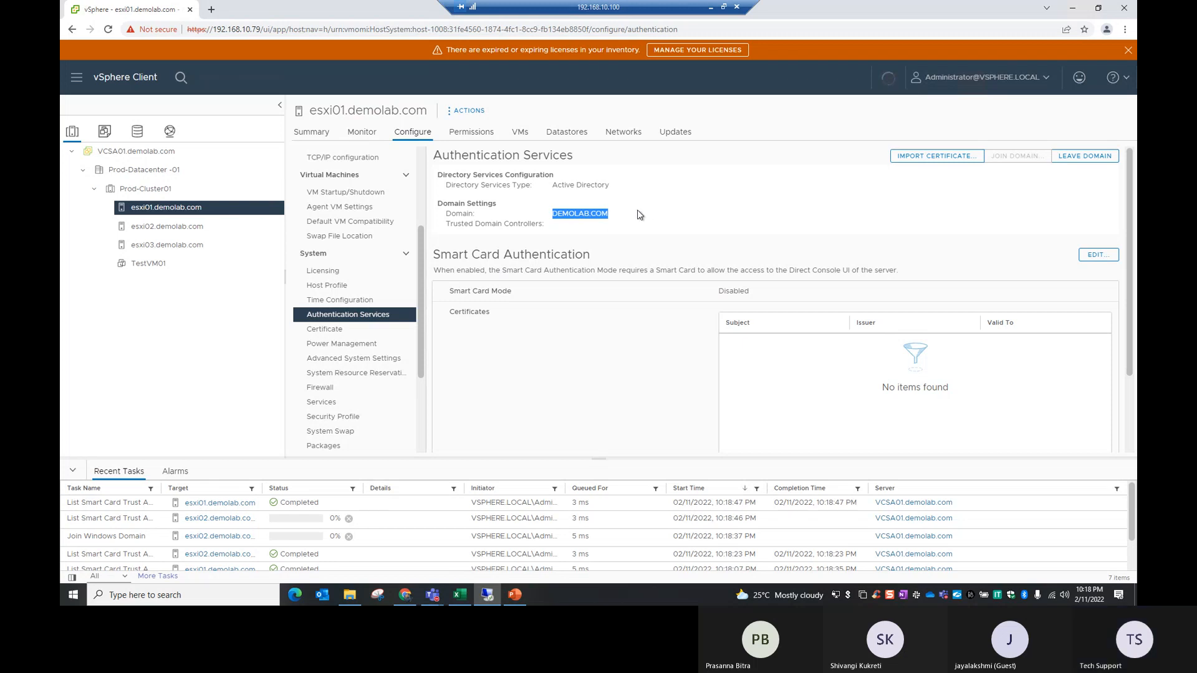
left_click(602, 272)
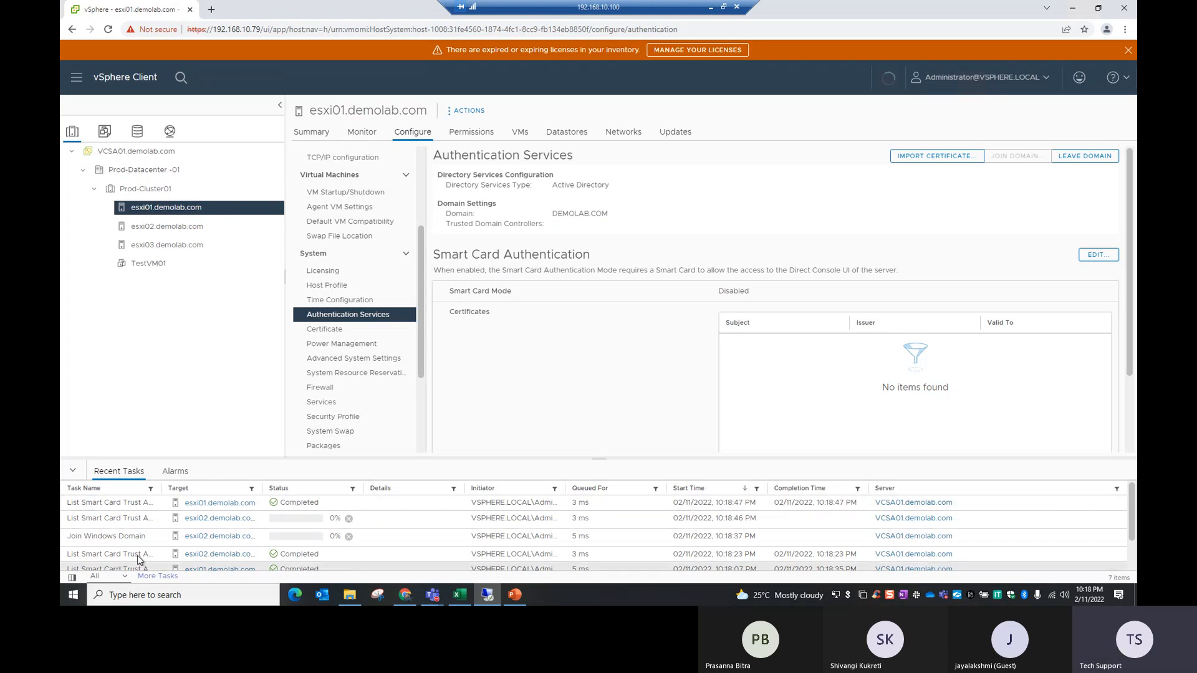
left_click(169, 227)
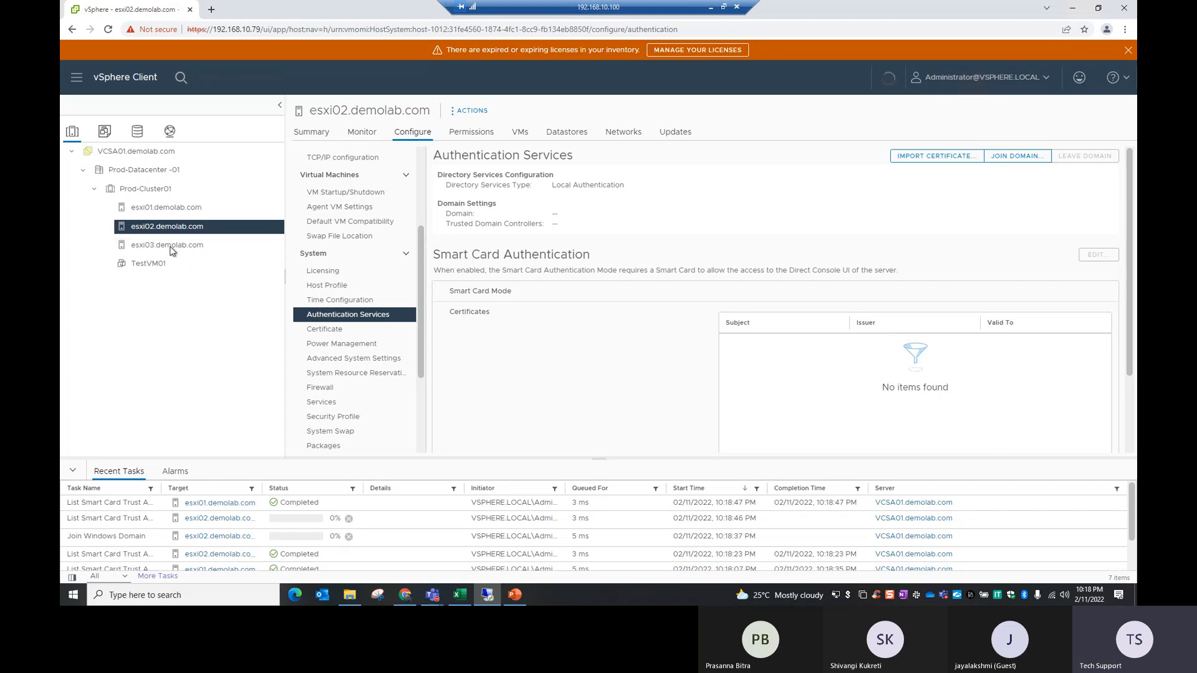
Step: Join esxi03.demolab.com to the demolab.com domain using the user name administrator and the account password
left_click(171, 248)
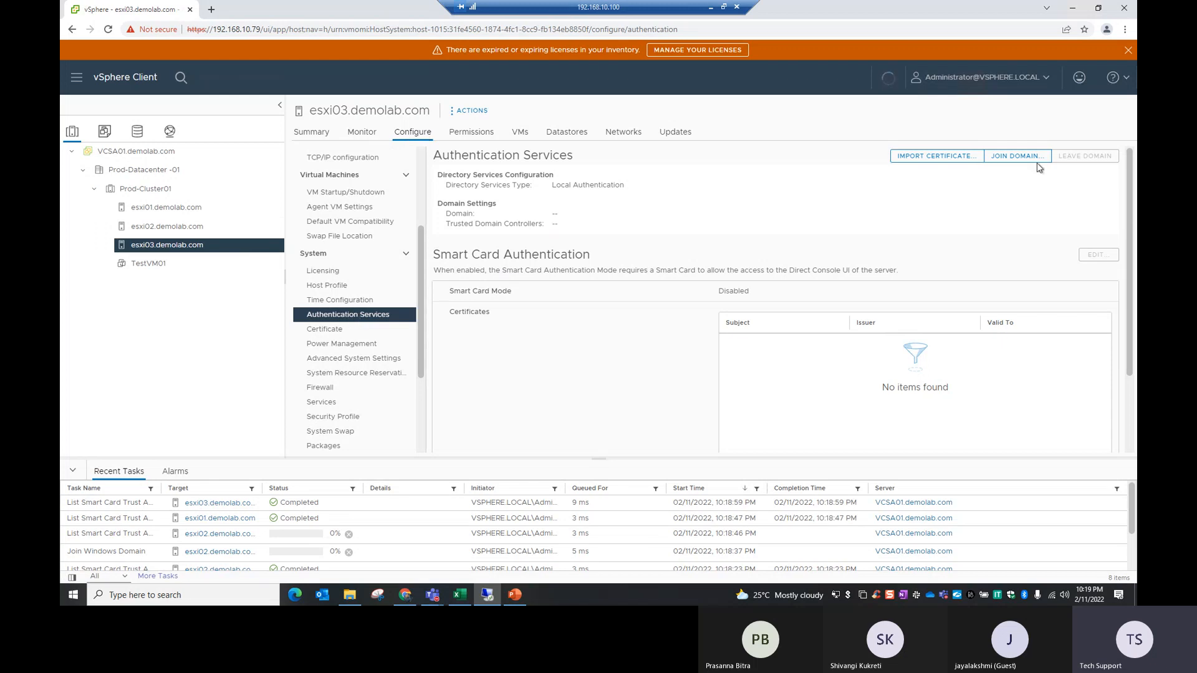
left_click(1014, 156)
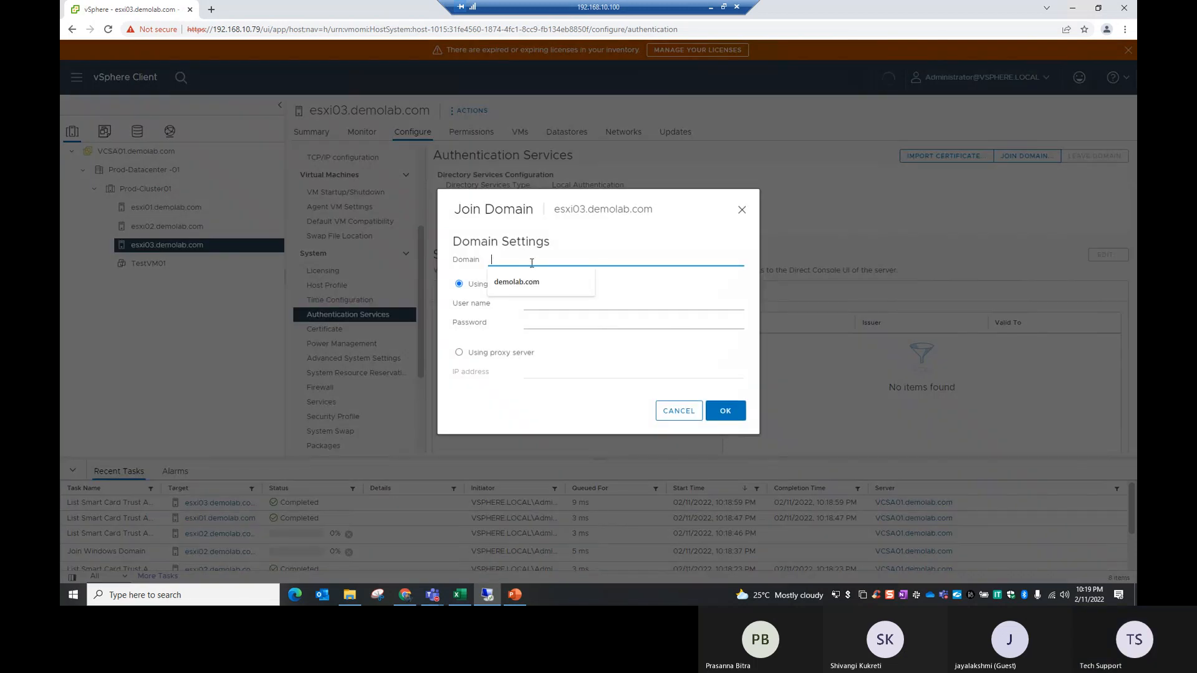
left_click(532, 280)
left_click(551, 308)
left_click(544, 367)
left_click(545, 320)
type("••••")
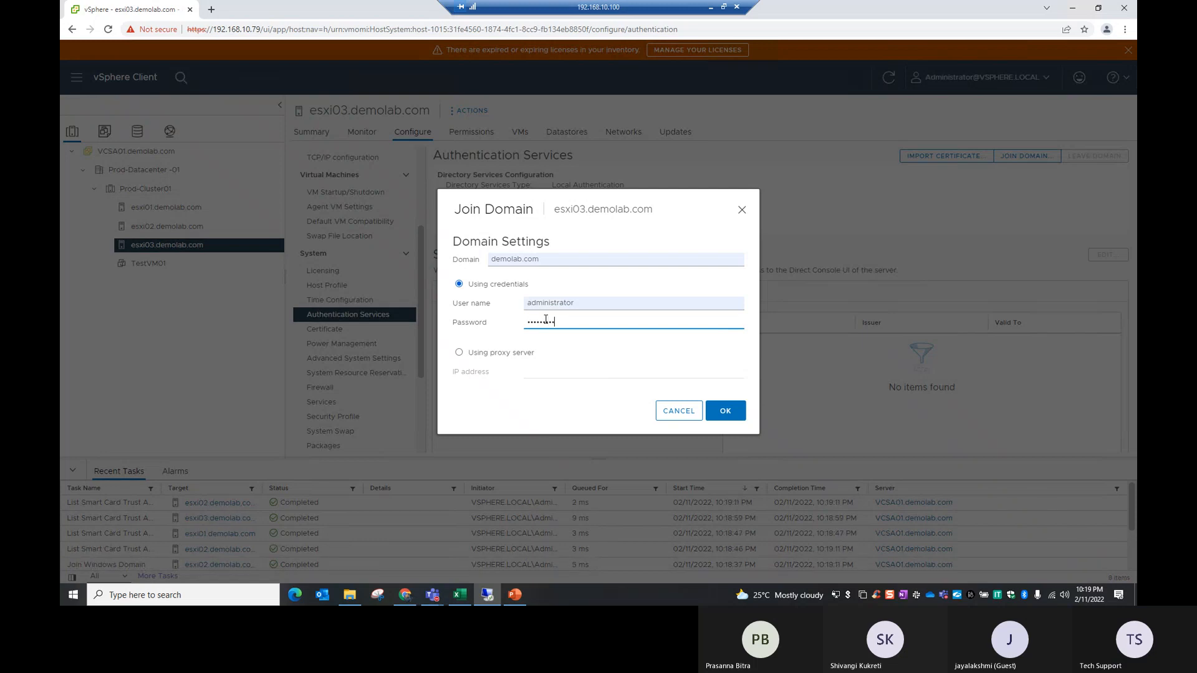
left_click(724, 413)
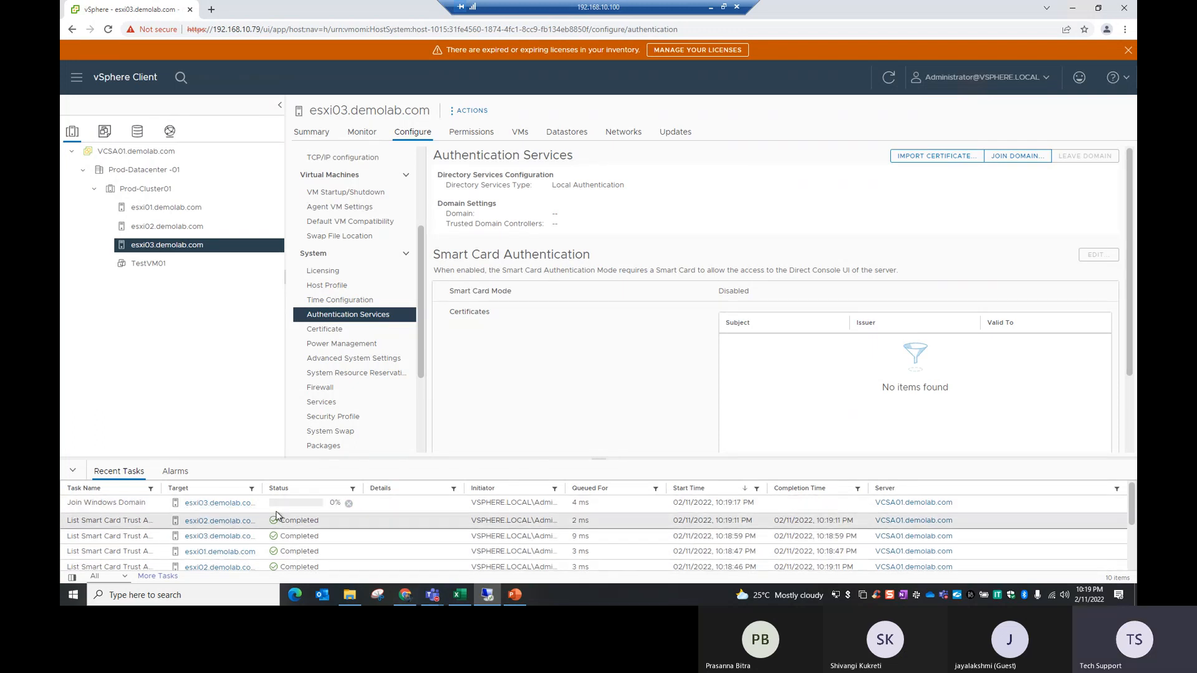
Step: Check the Authentication Services domain settings of esxi02, esxi01 and esxi03 in turn
left_click(151, 228)
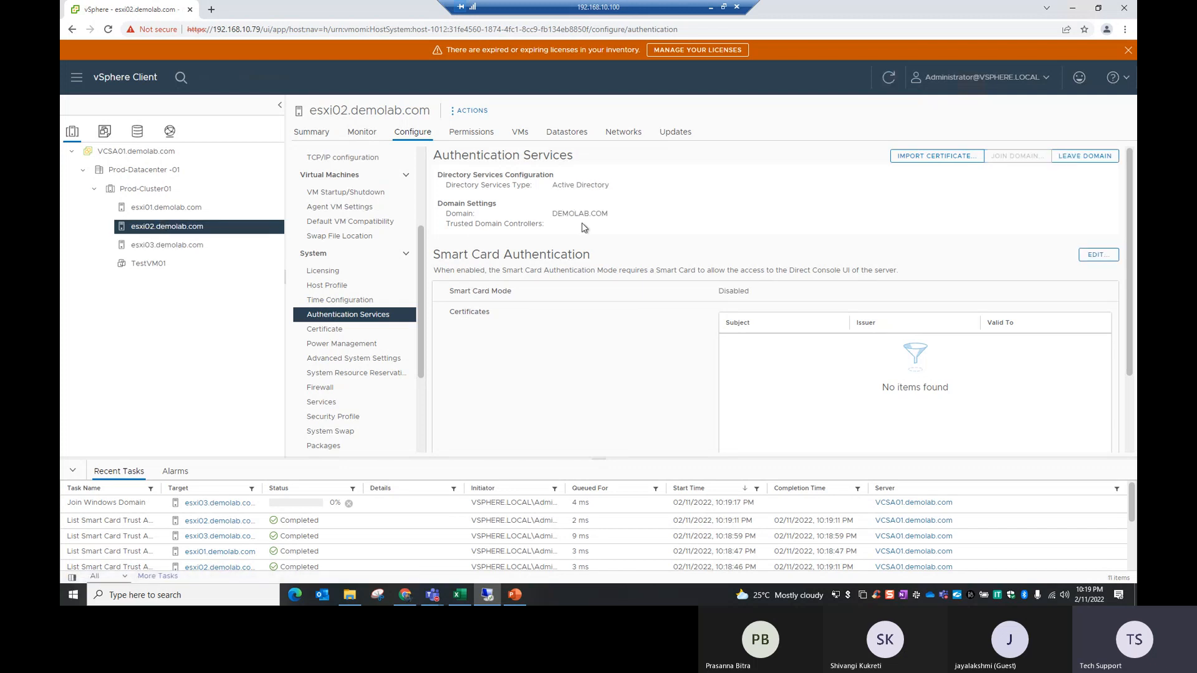
left_click(184, 208)
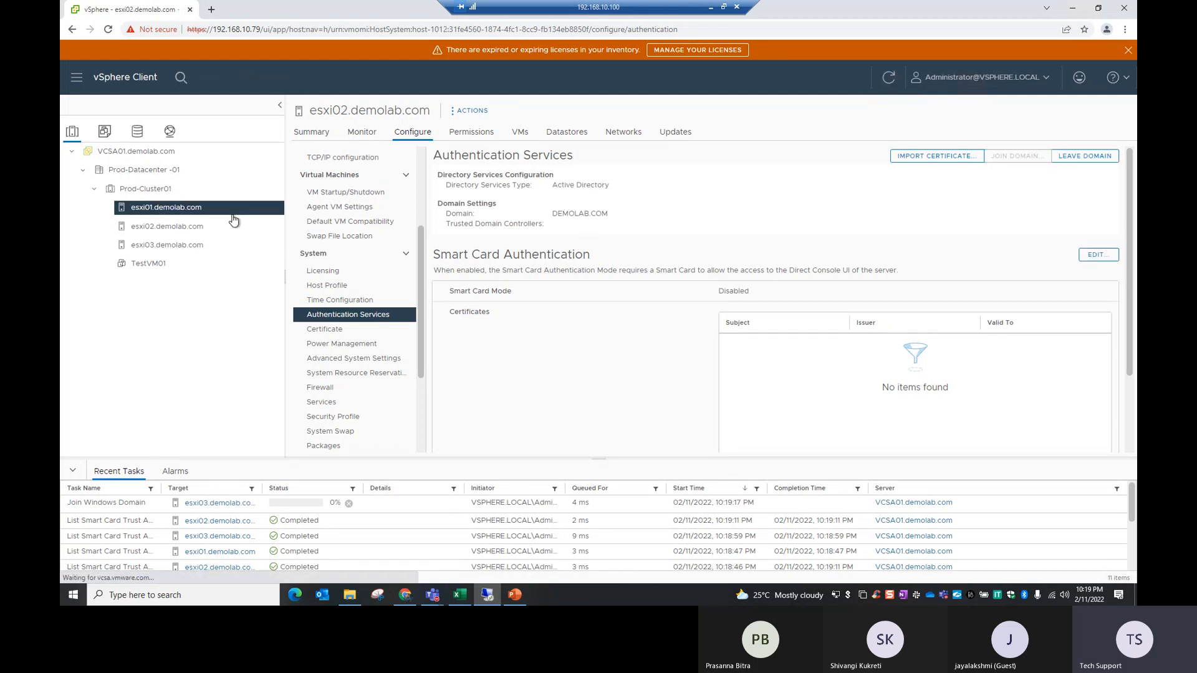
left_click(167, 246)
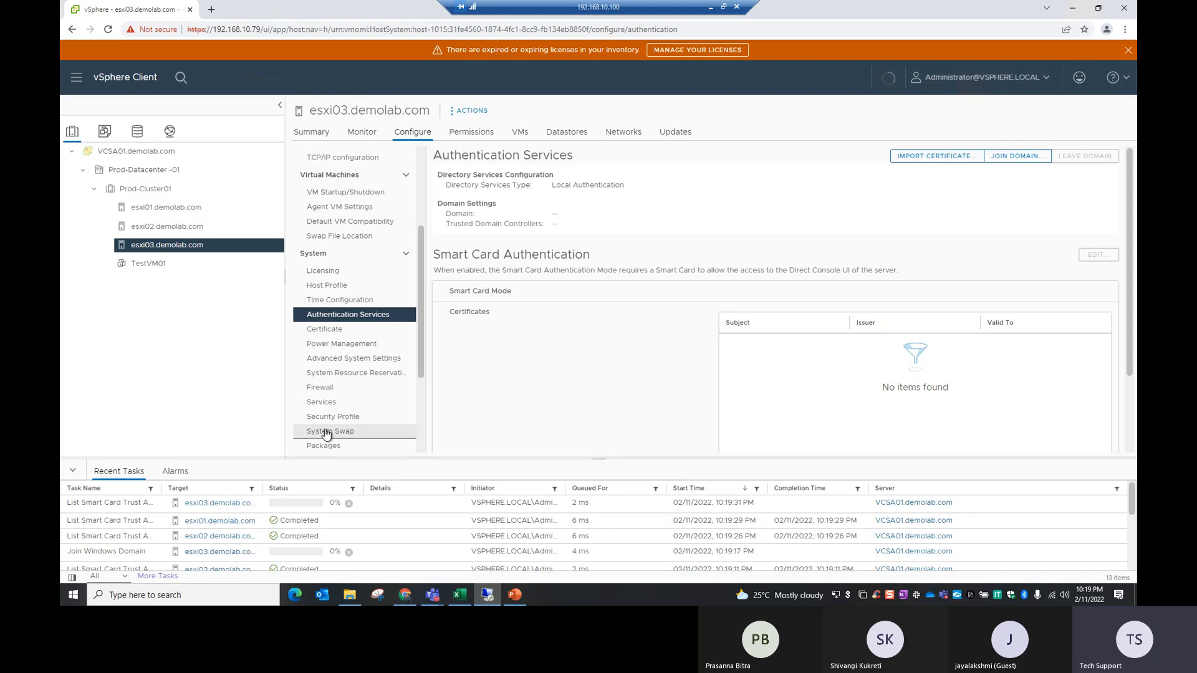
Step: Examine the state of the NFS Kerberos credentials in the Authentication Services settings of esxi01.demolab.com
left_click(162, 211)
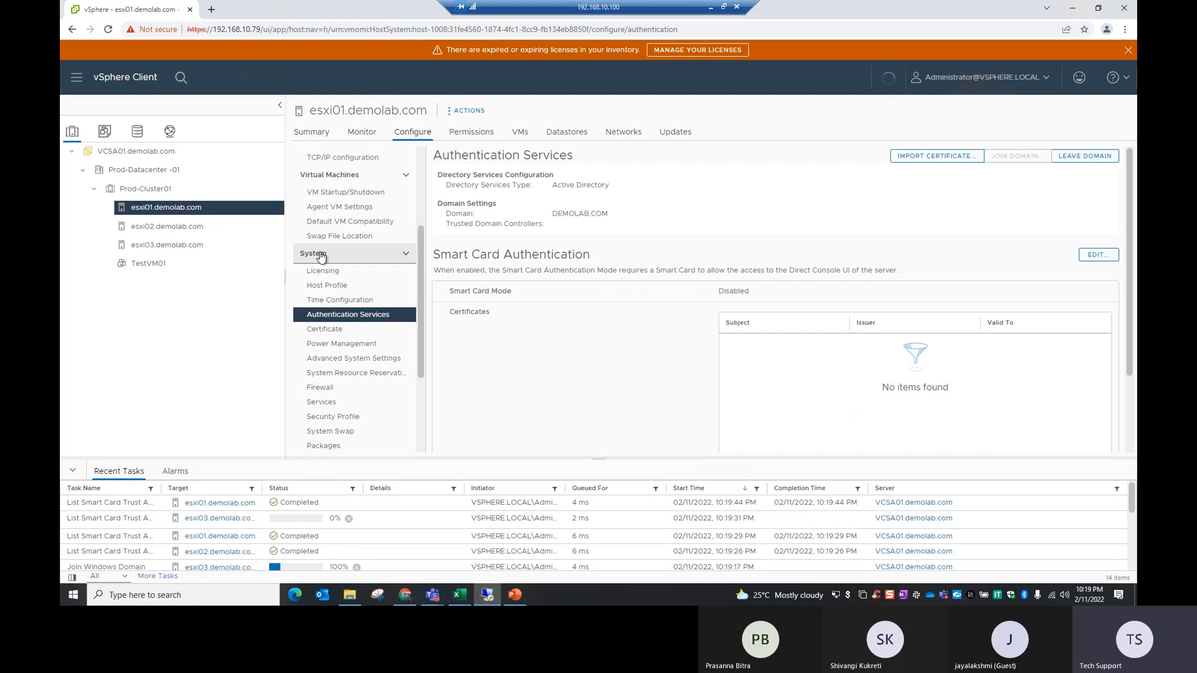
left_click(404, 256)
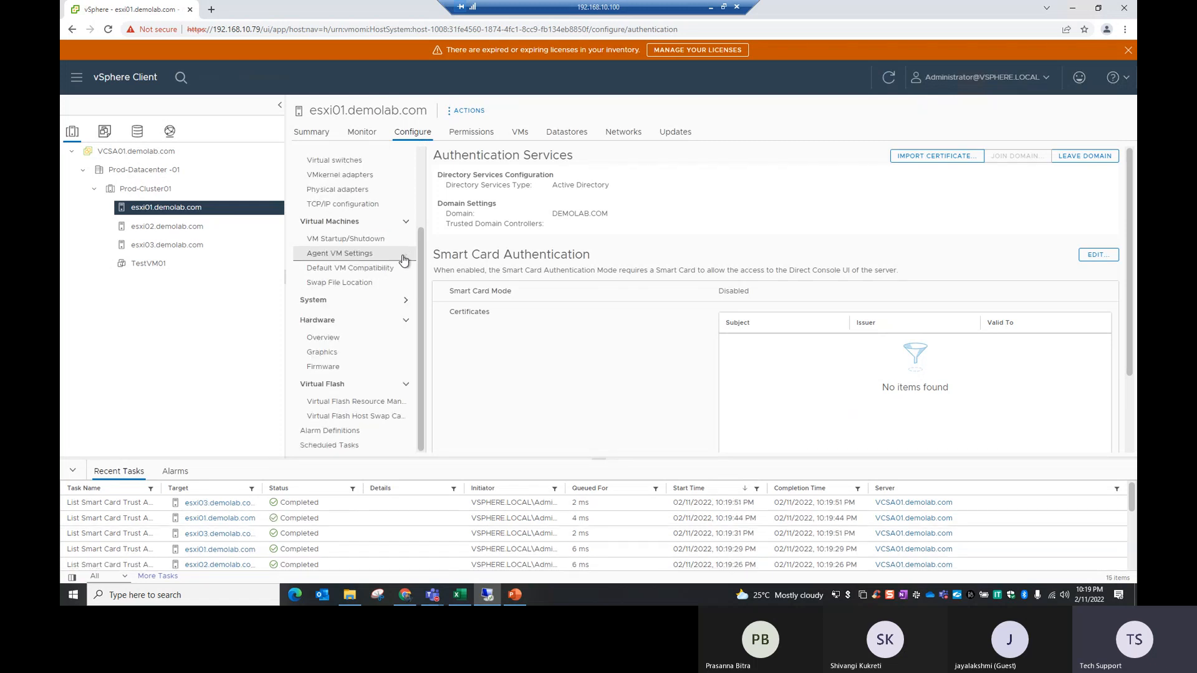
left_click(404, 305)
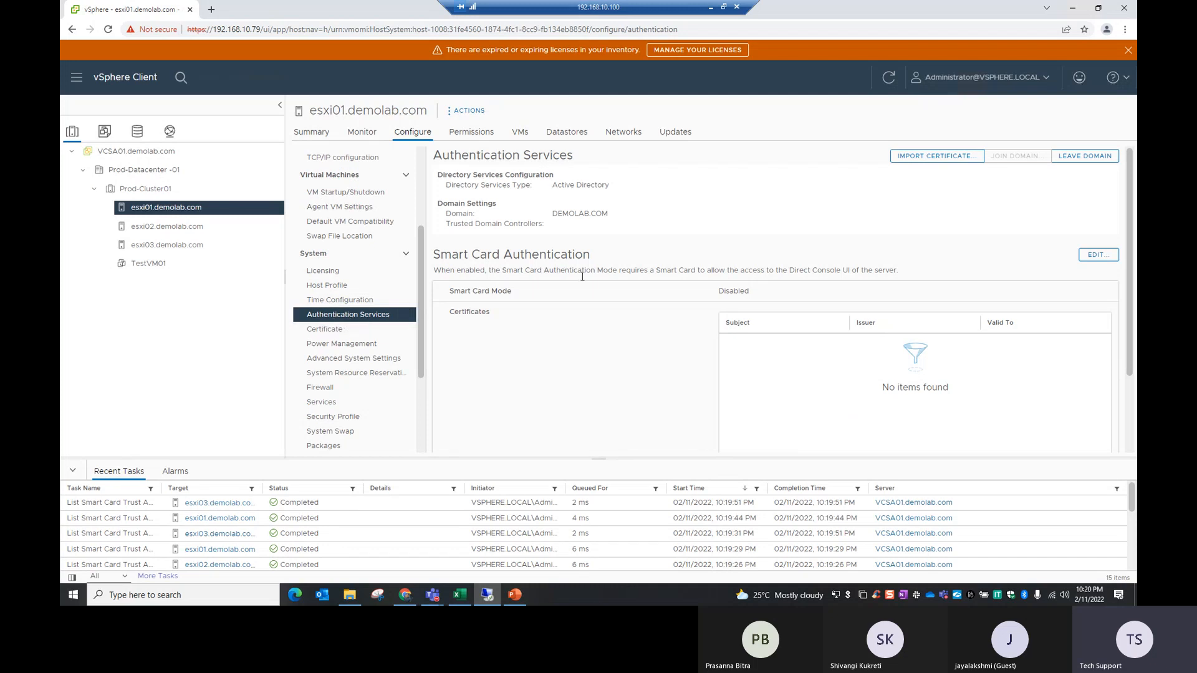
scroll(582, 276, "down", 2)
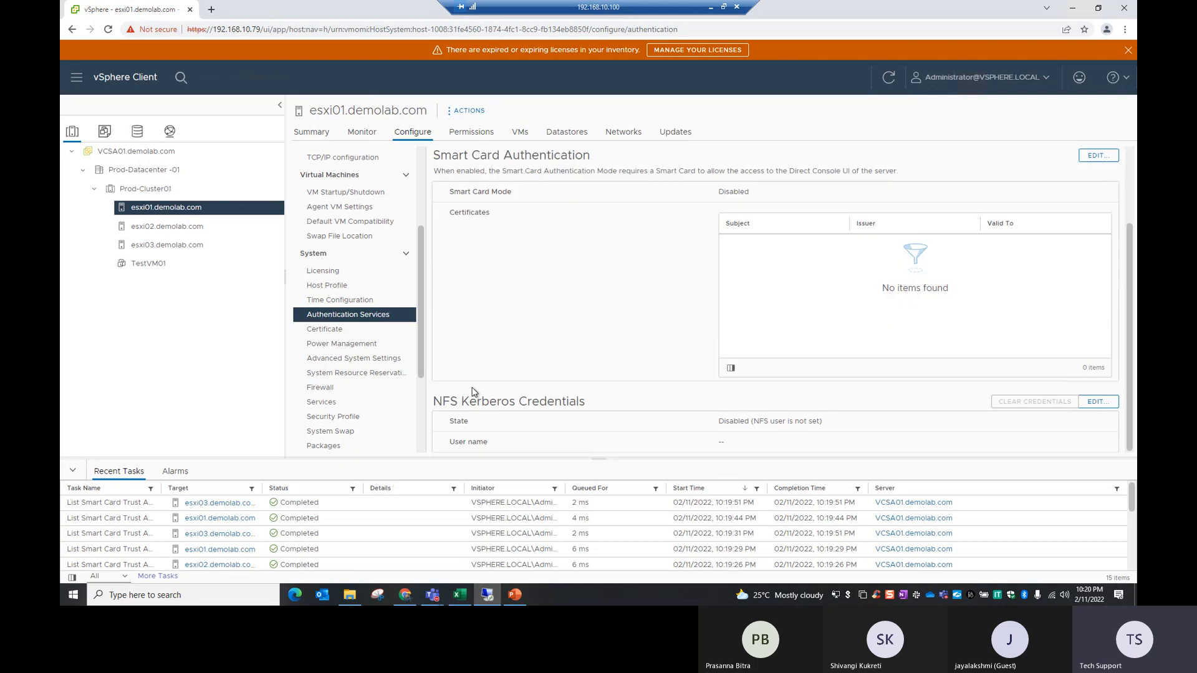
left_click_drag(434, 397, 612, 402)
left_click_drag(719, 423, 759, 430)
Step: Set the NFS Kerberos credentials of esxi01.demolab.com to the user name administrator with the account password and its confirmation, and review the saved entry
left_click(1105, 409)
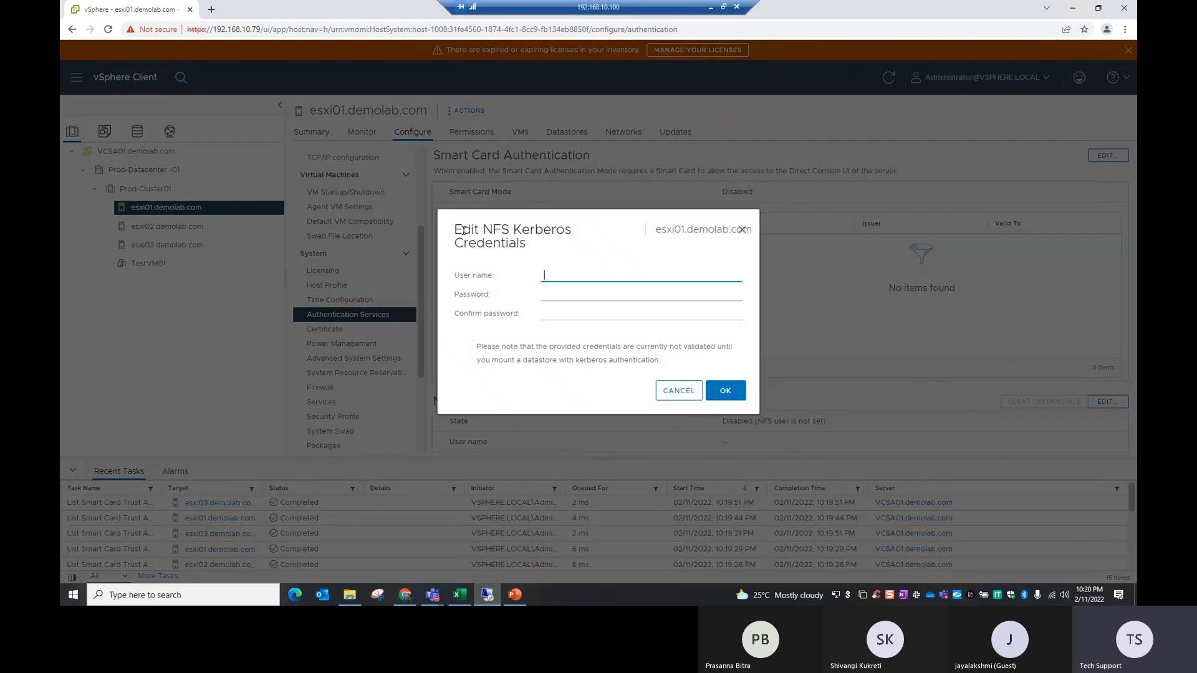
left_click_drag(463, 230, 546, 250)
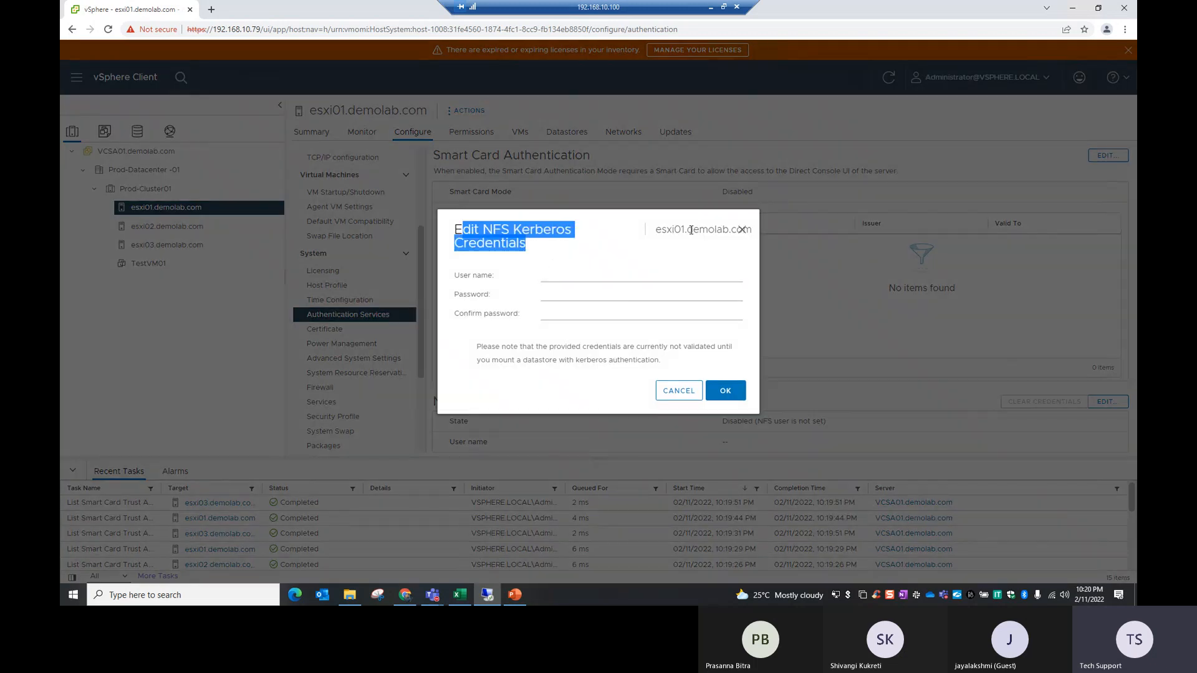
left_click_drag(691, 230, 726, 230)
left_click(555, 277)
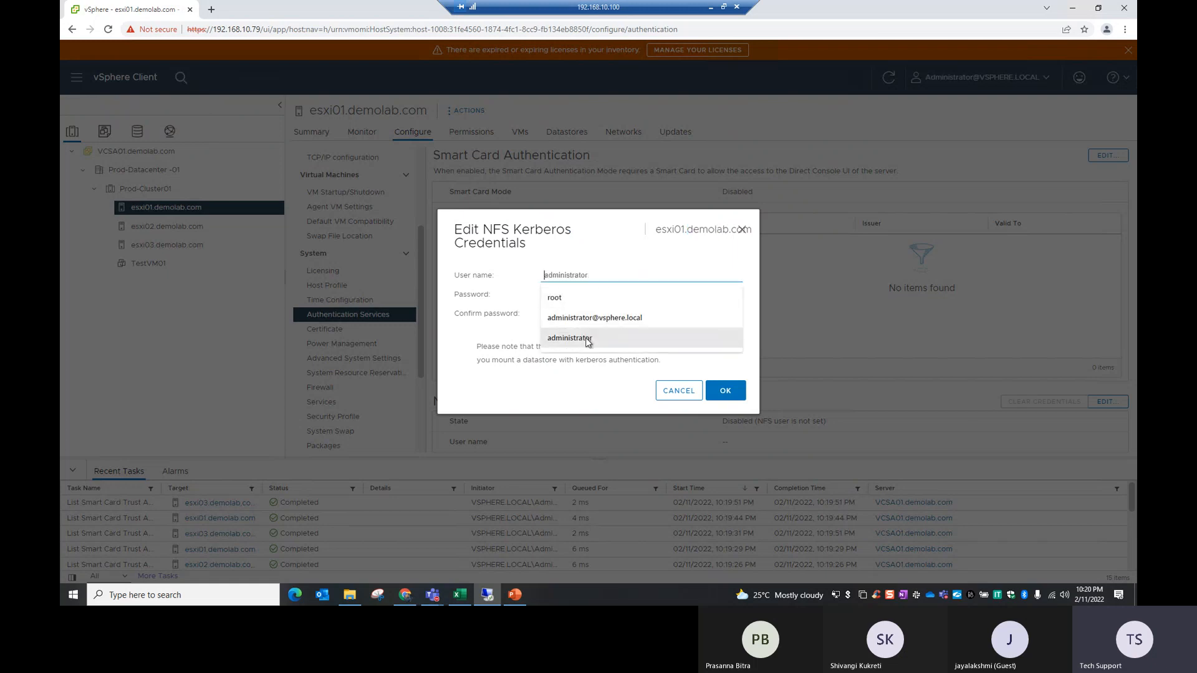
left_click_drag(485, 229, 508, 229)
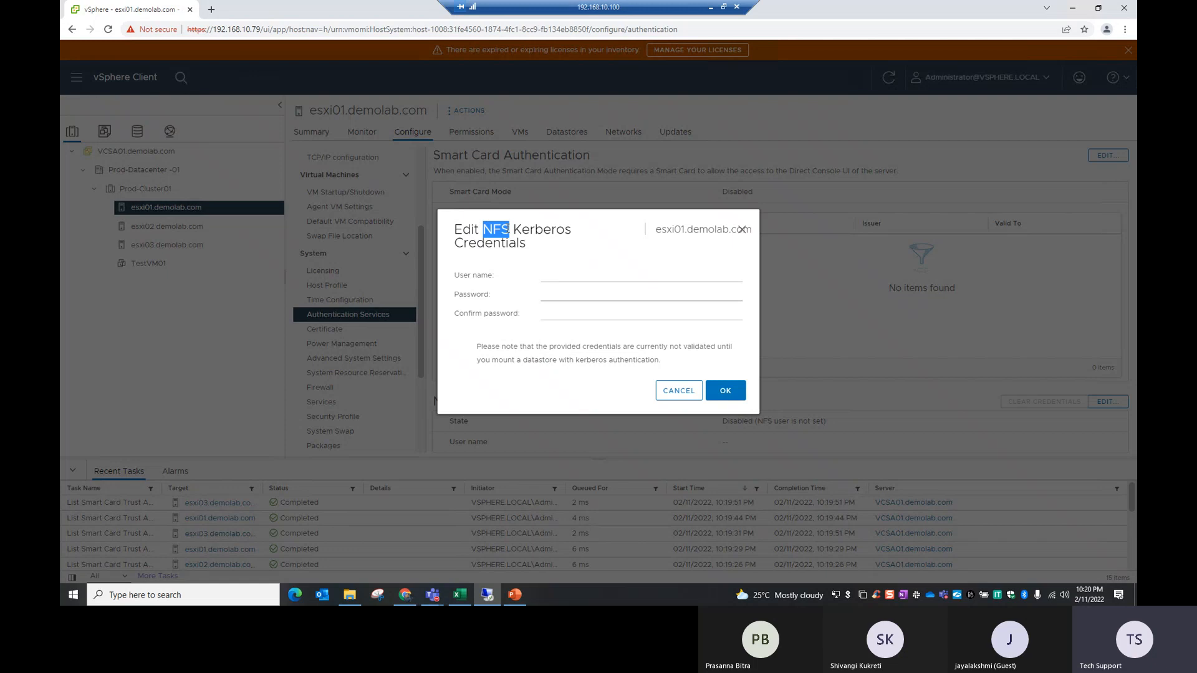
left_click(549, 275)
left_click(571, 337)
left_click(566, 296)
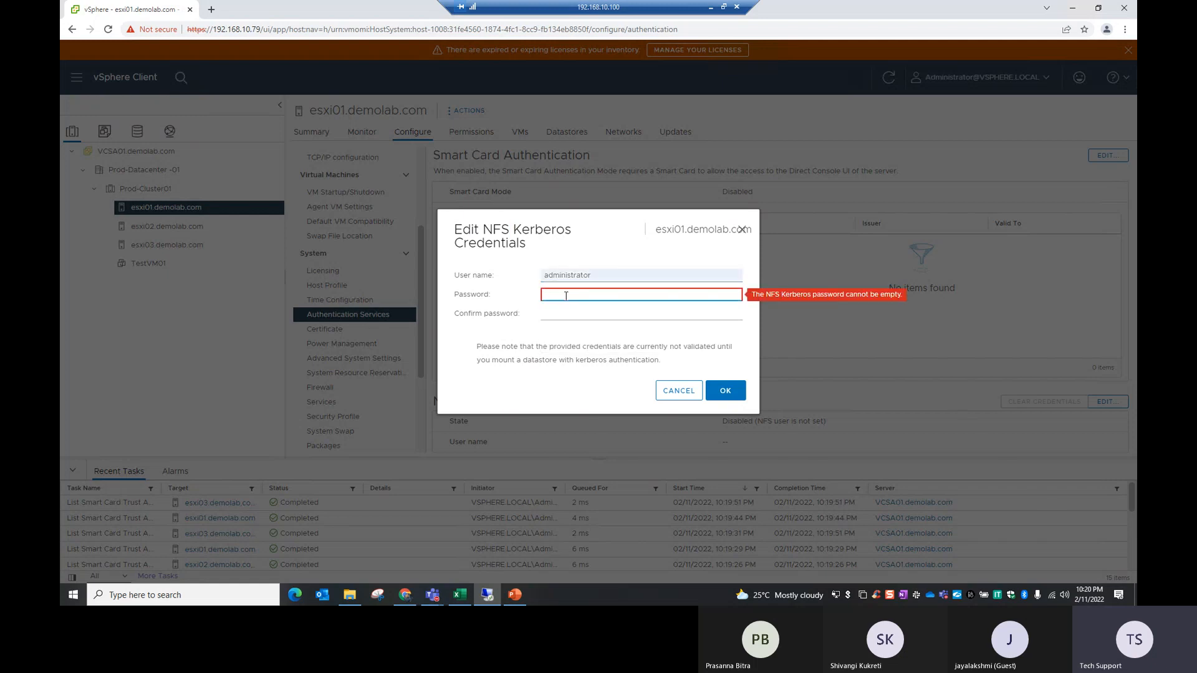
type("••")
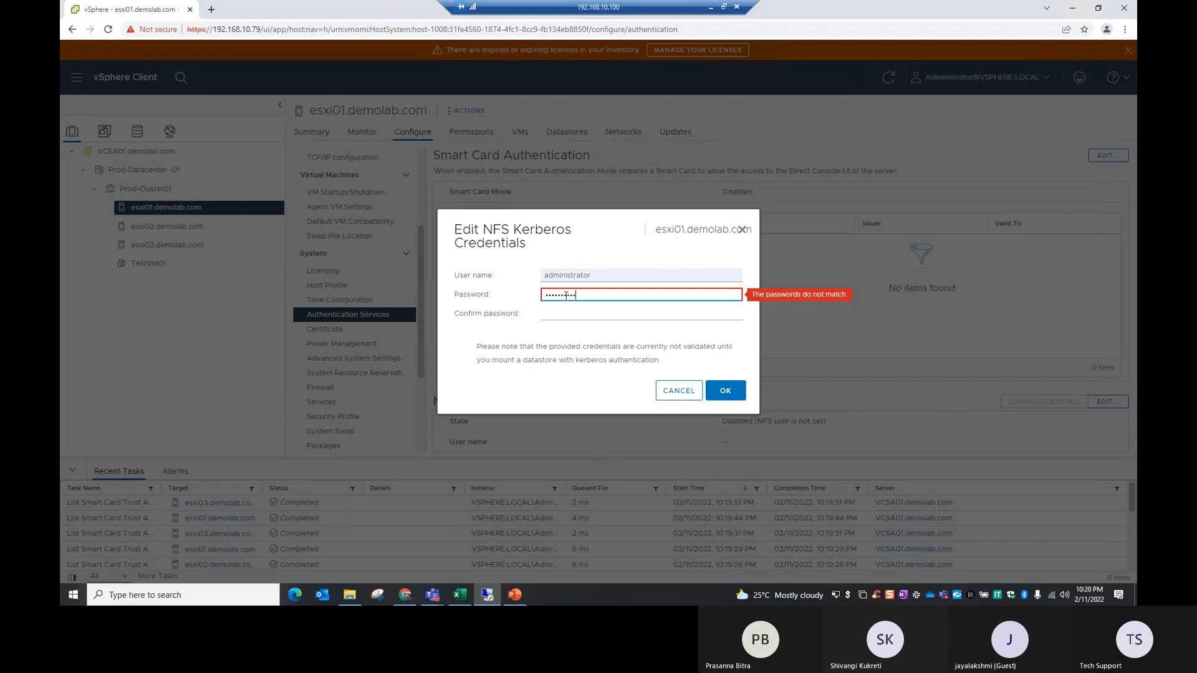
key("Tab")
type("••")
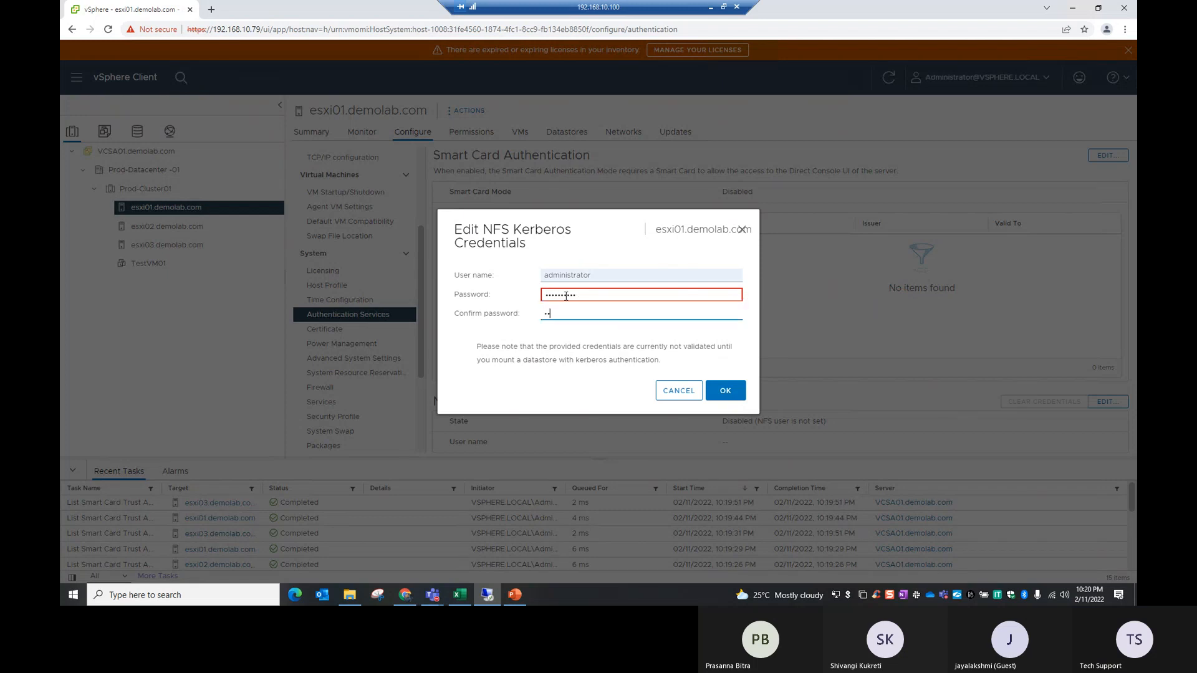
type("••••••••")
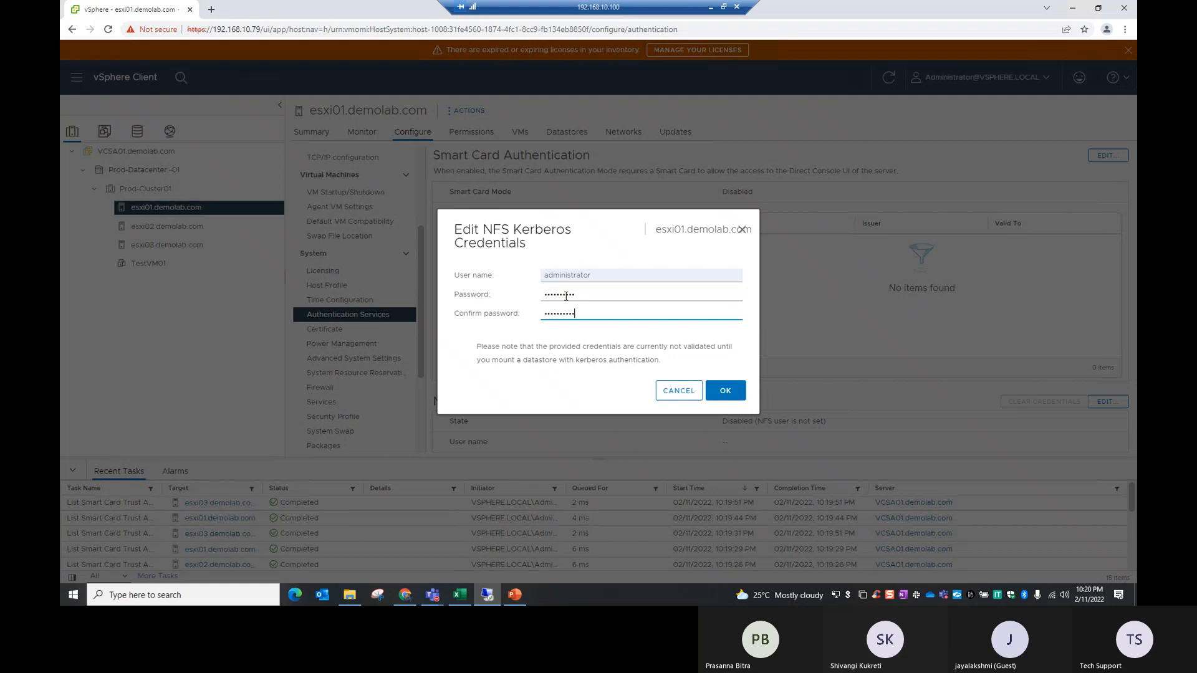
left_click(726, 391)
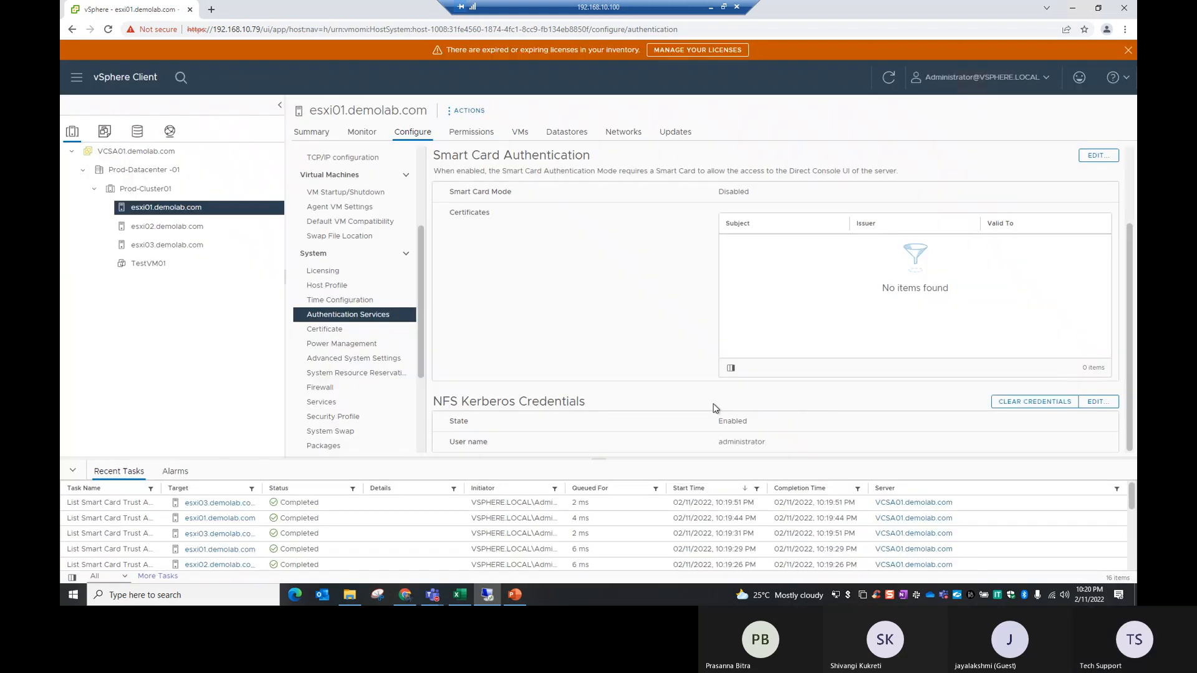
left_click_drag(442, 402, 562, 404)
left_click_drag(710, 424, 768, 452)
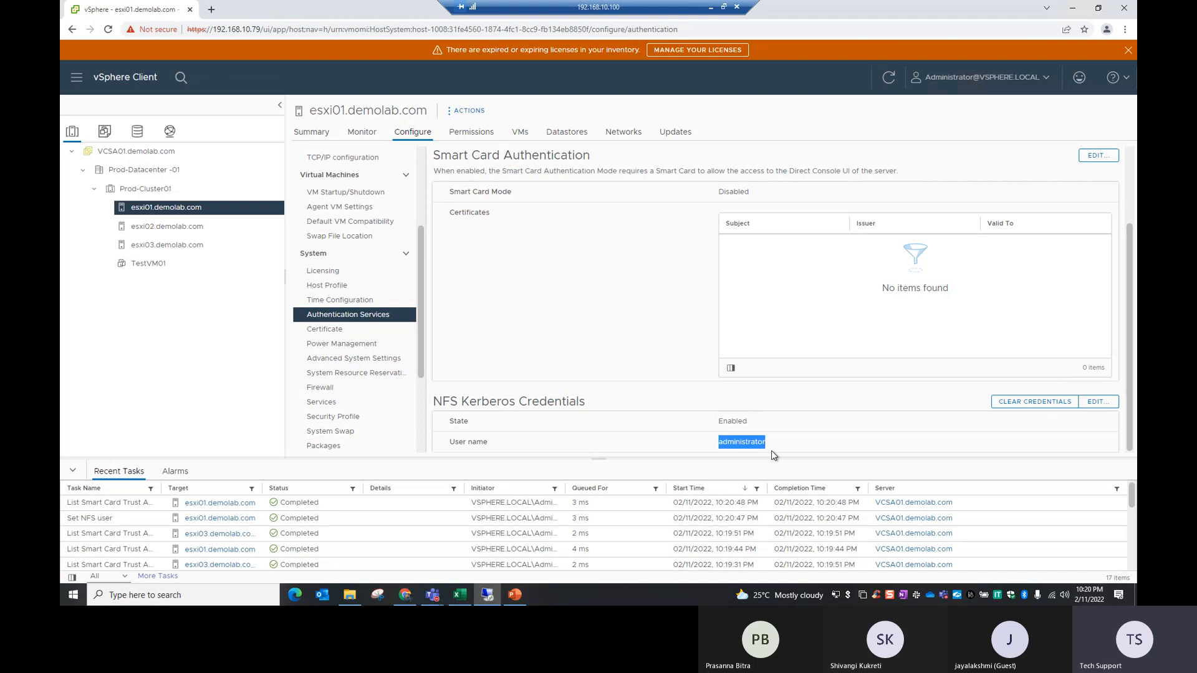
Step: Start editing the NFS Kerberos credentials of esxi02.demolab.com and enter the user name adminstrator
left_click(157, 231)
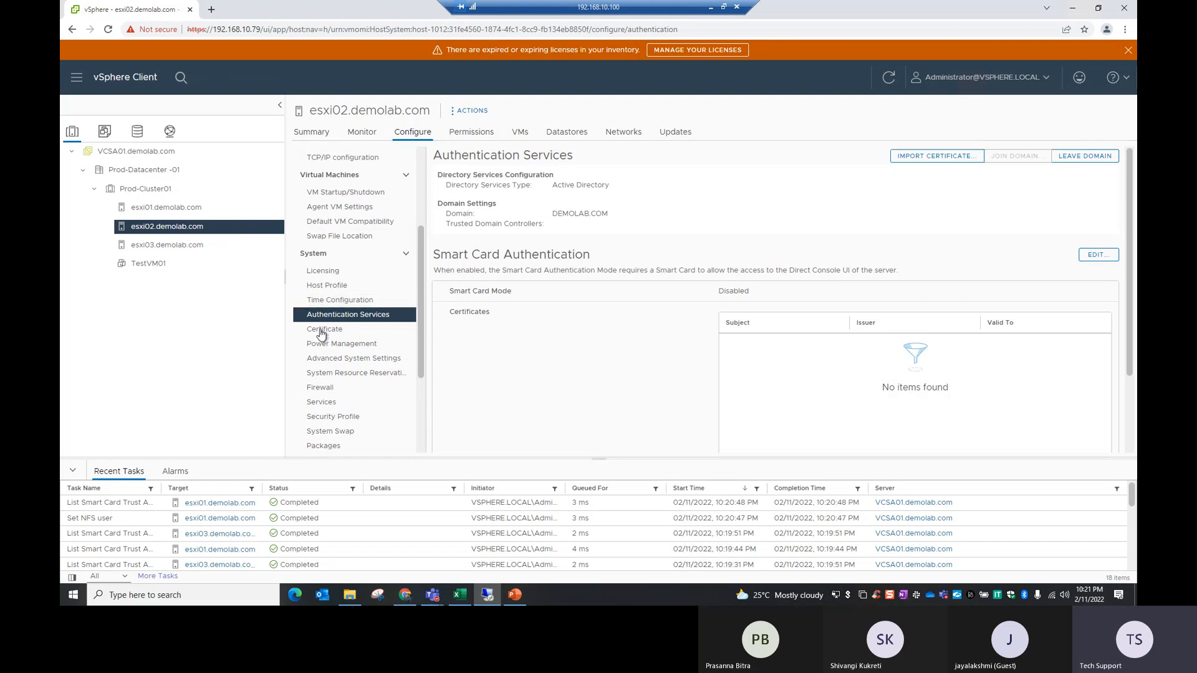
scroll(648, 310, "down", 2)
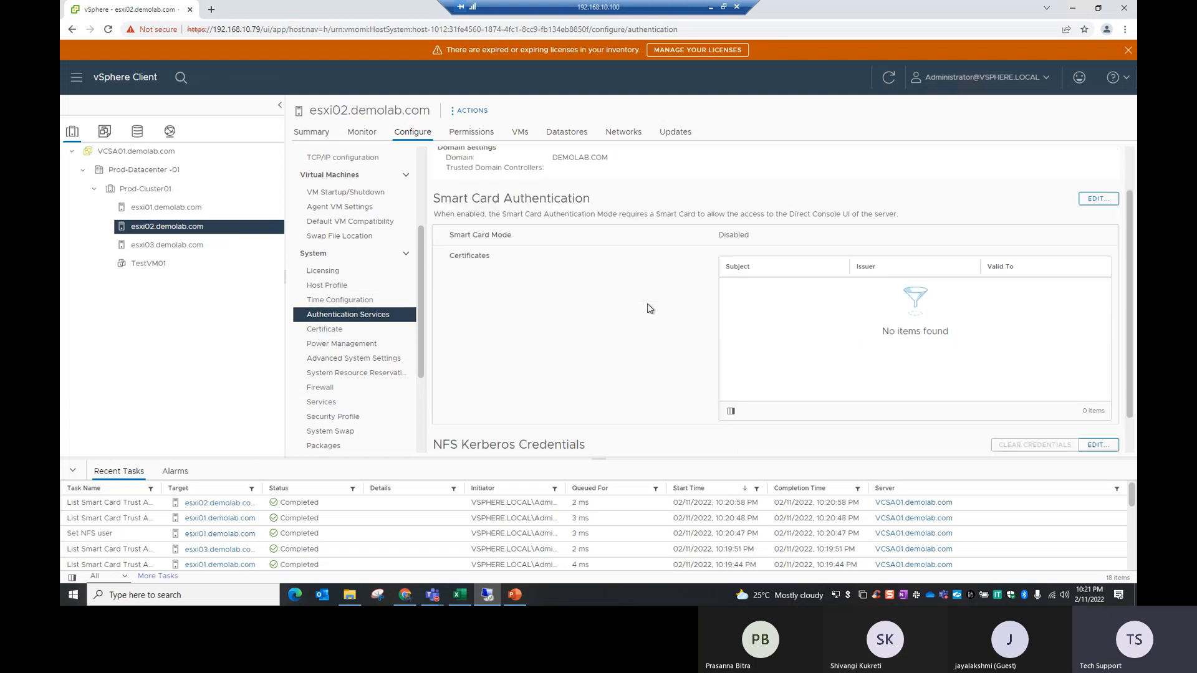
left_click(1098, 401)
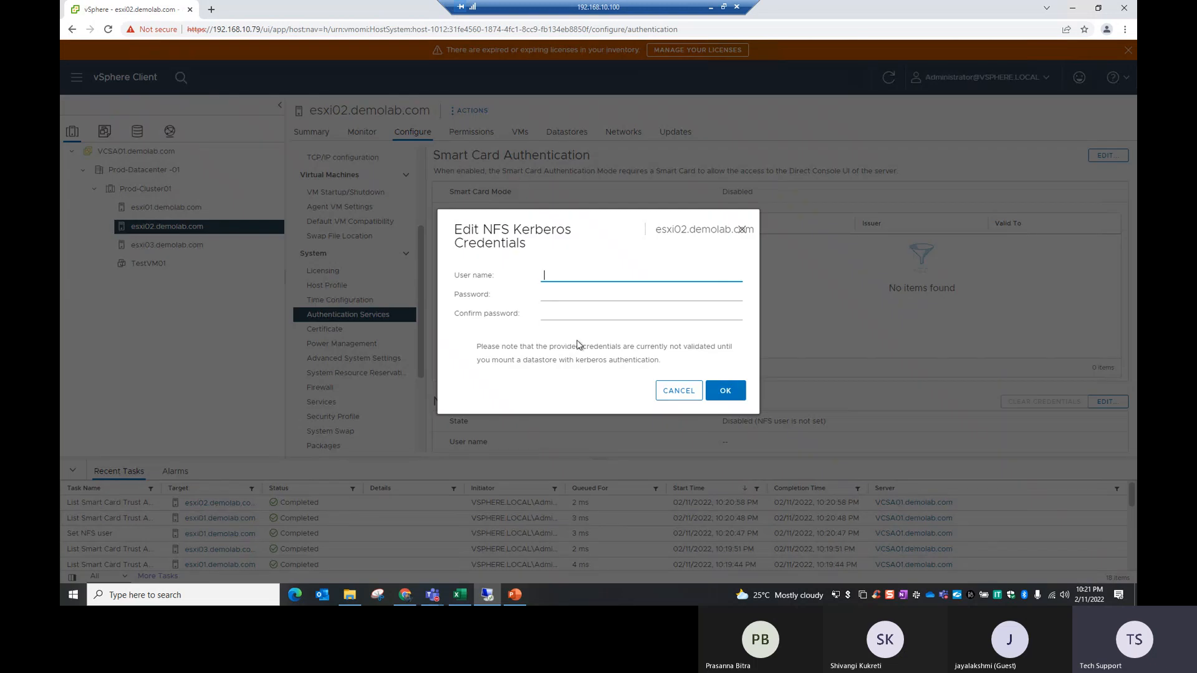
type("adminsitrato")
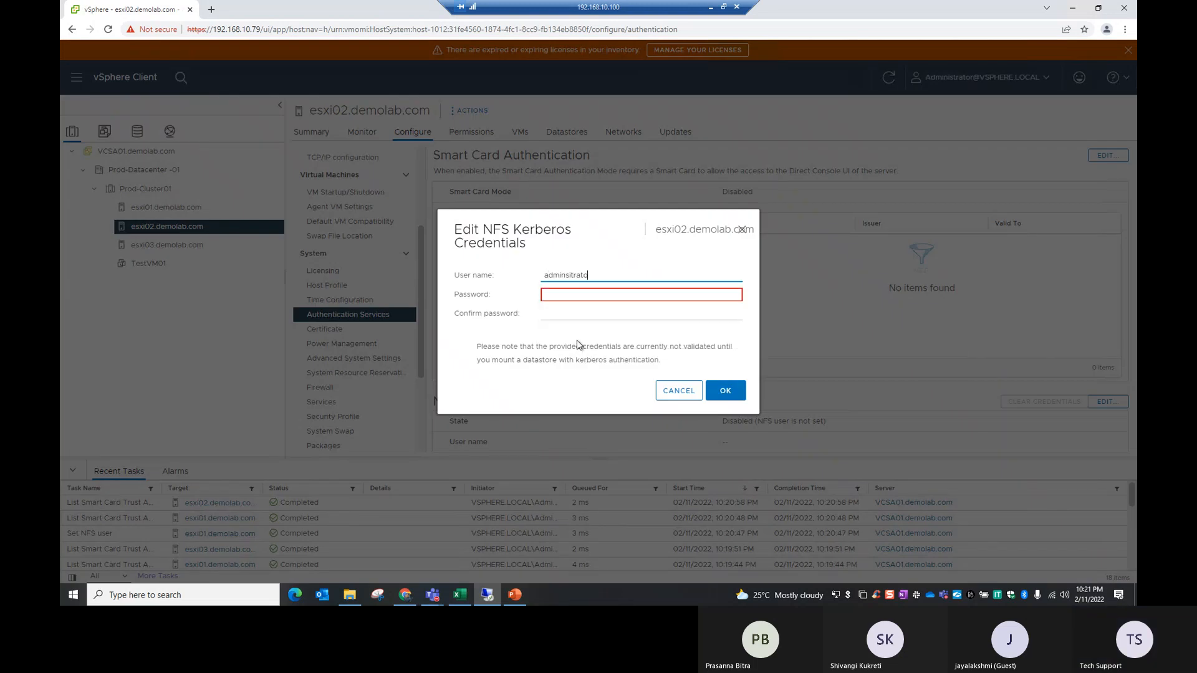
key("BackSpace")
key("BackSpace")
key("BackSpace")
key("BackSpace")
key("BackSpace")
key("BackSpace")
type("trator")
Step: Enter the account password and its confirmation for esxi02.demolab.com, save the NFS Kerberos credentials and review the saved entry
key("Tab")
type("•••••••")
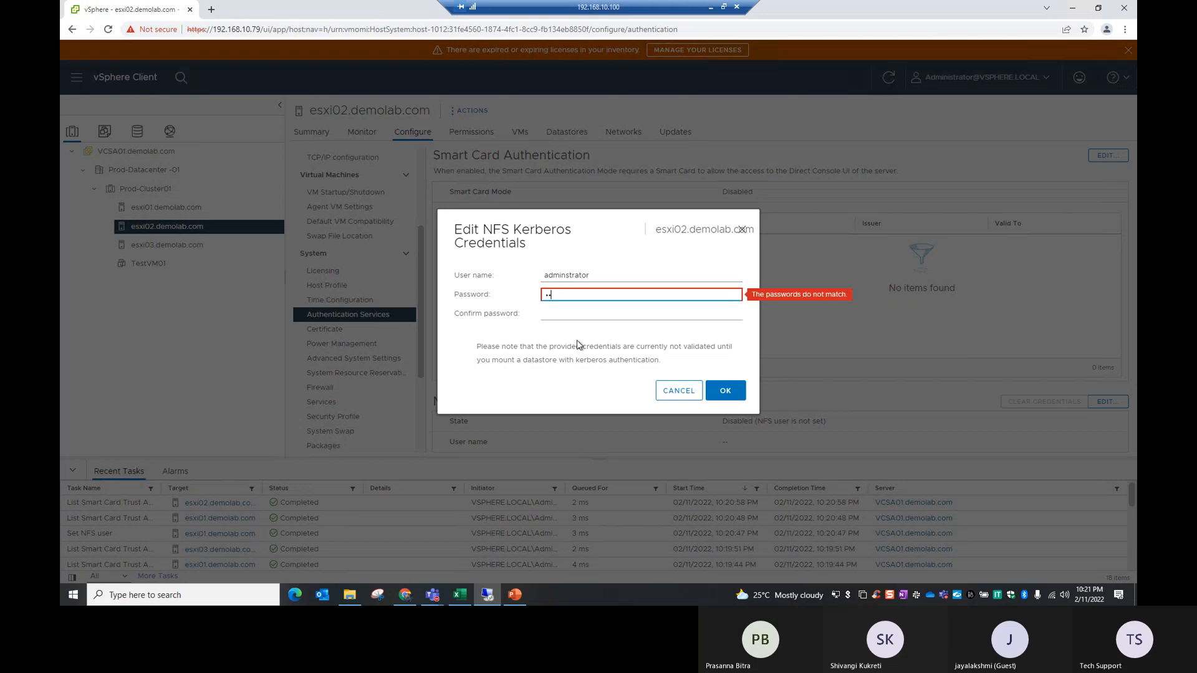
type("•••")
key("Tab")
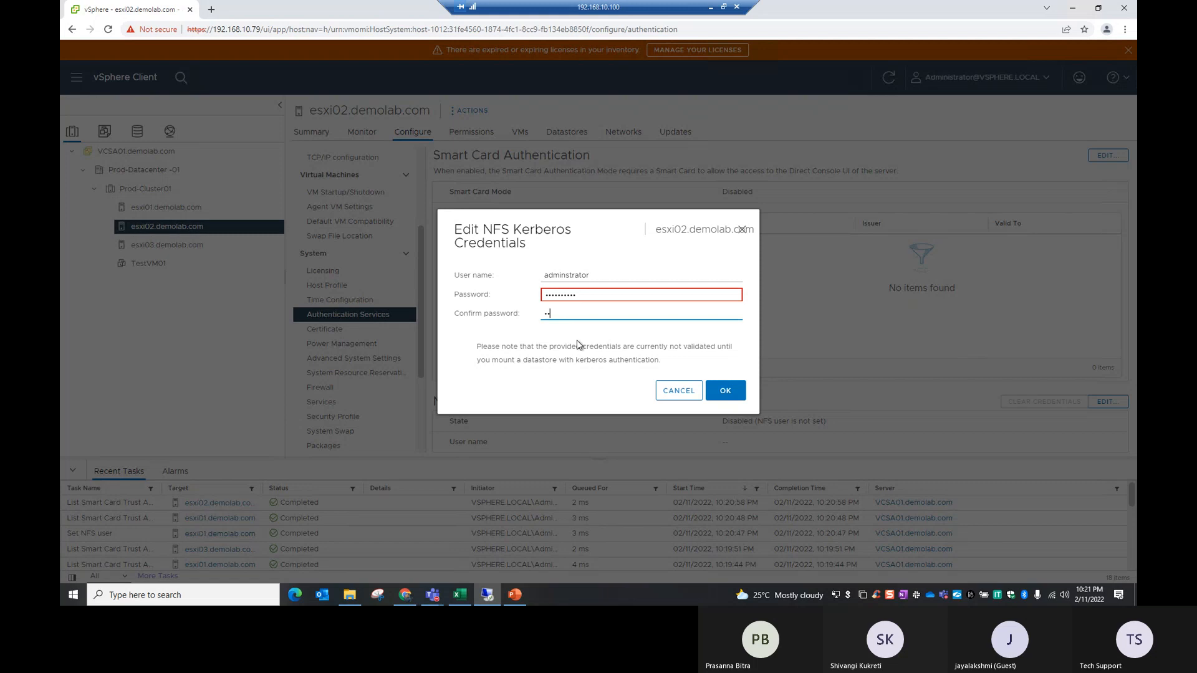
type("••••••••••")
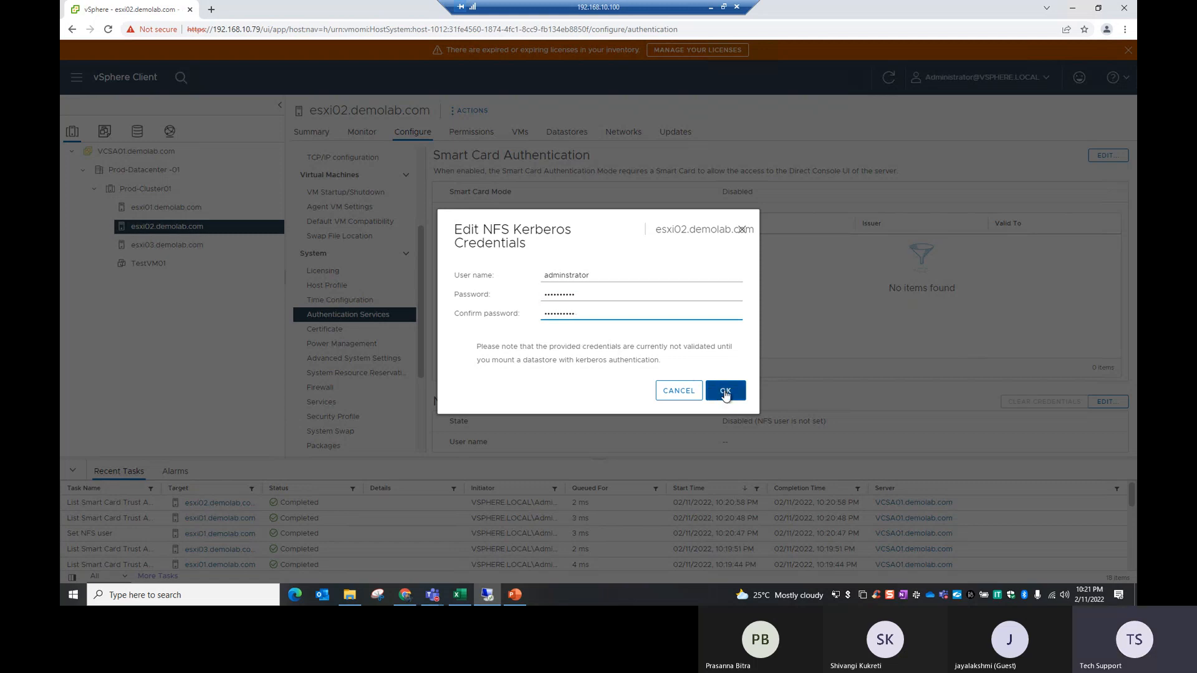
left_click(725, 391)
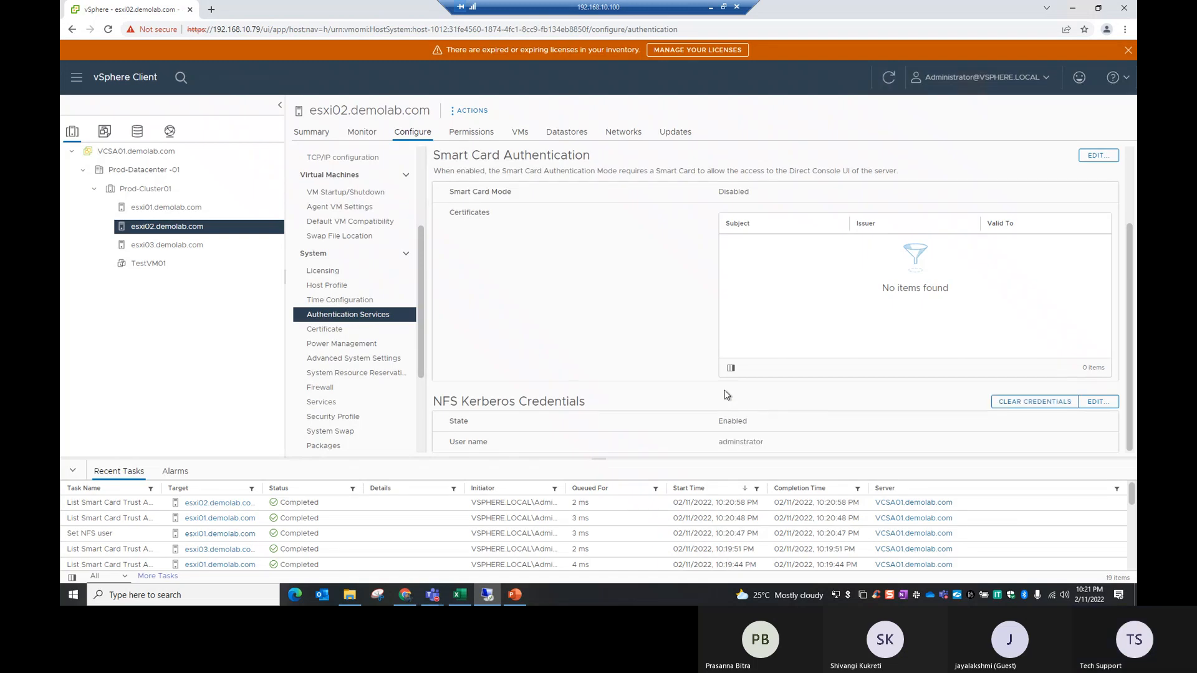
left_click_drag(331, 110, 394, 150)
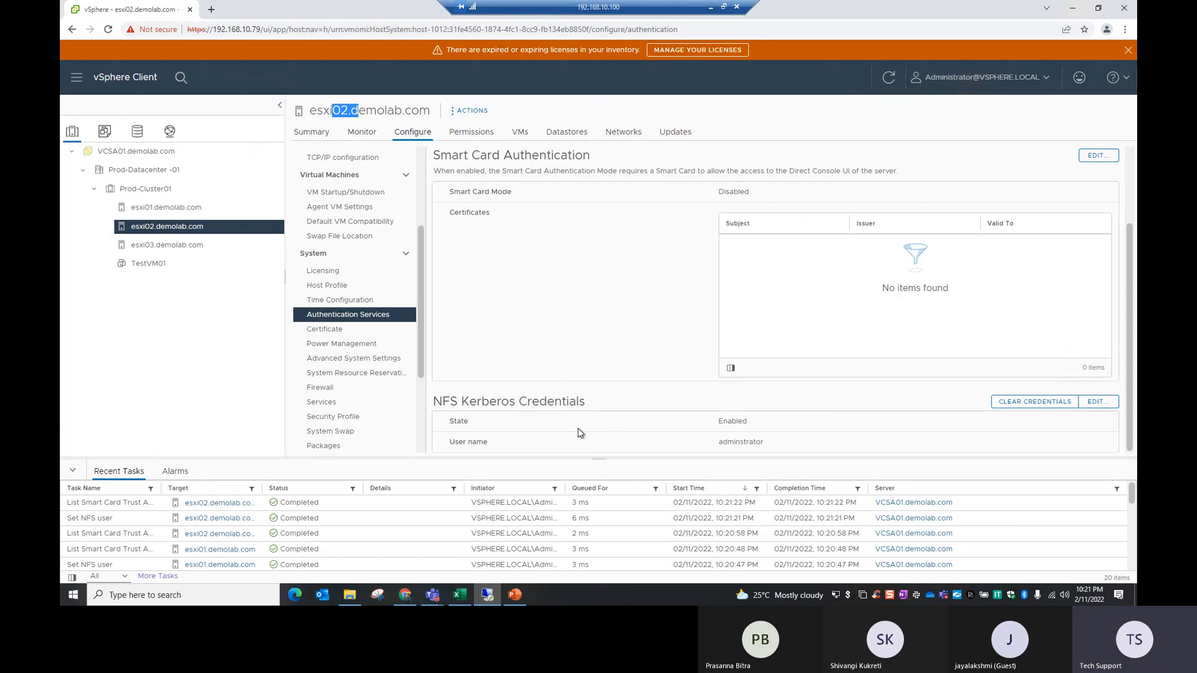
left_click_drag(469, 401, 599, 401)
Step: Set the NFS Kerberos credentials of esxi03.demolab.com to the user name administrator with the account password and its confirmation
left_click(163, 245)
scroll(913, 316, "down", 2)
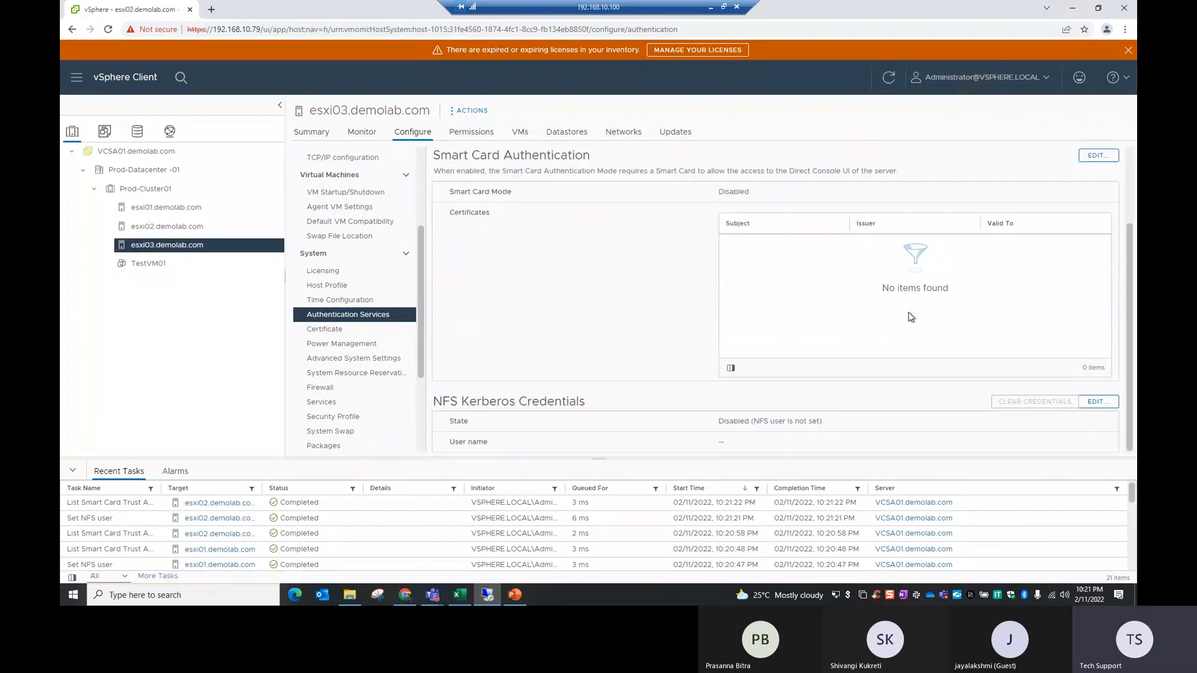
left_click(1105, 402)
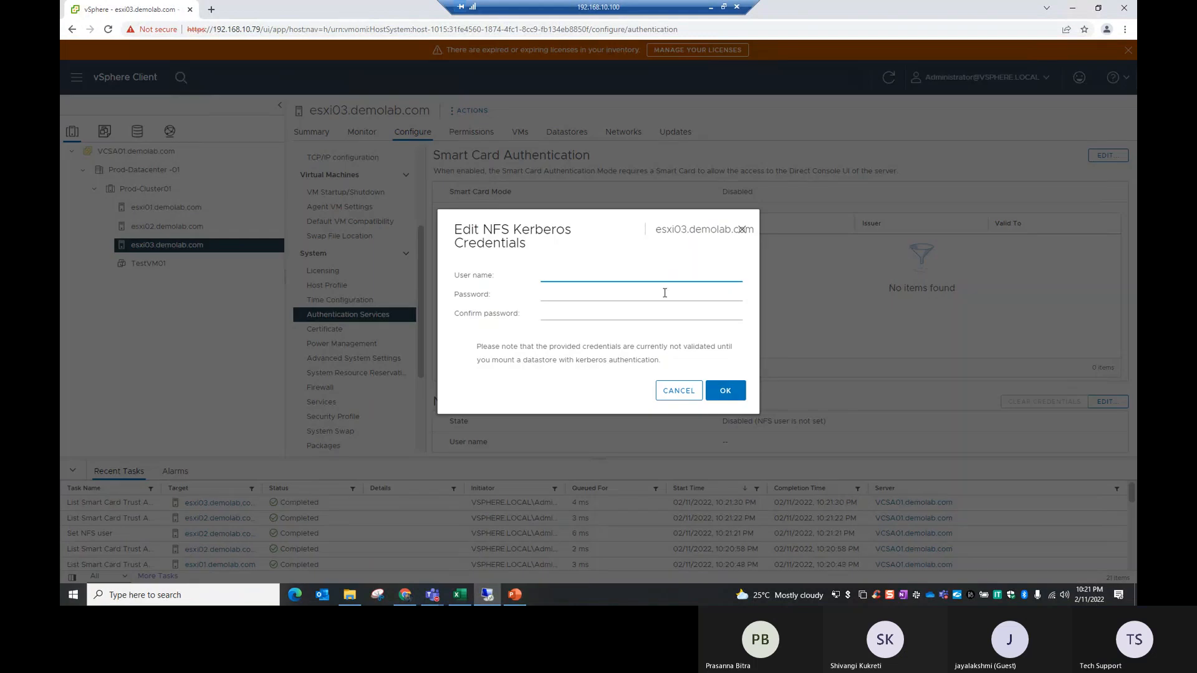
left_click(602, 274)
type("administrator")
key("Tab")
type("V")
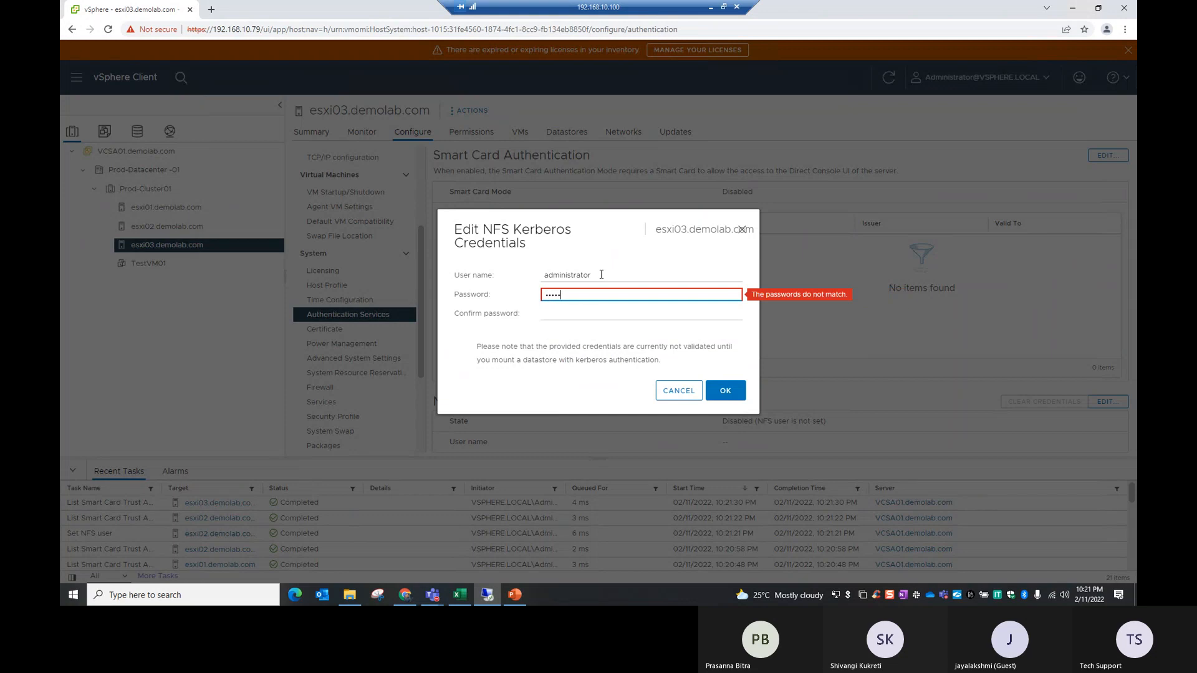
key("Tab")
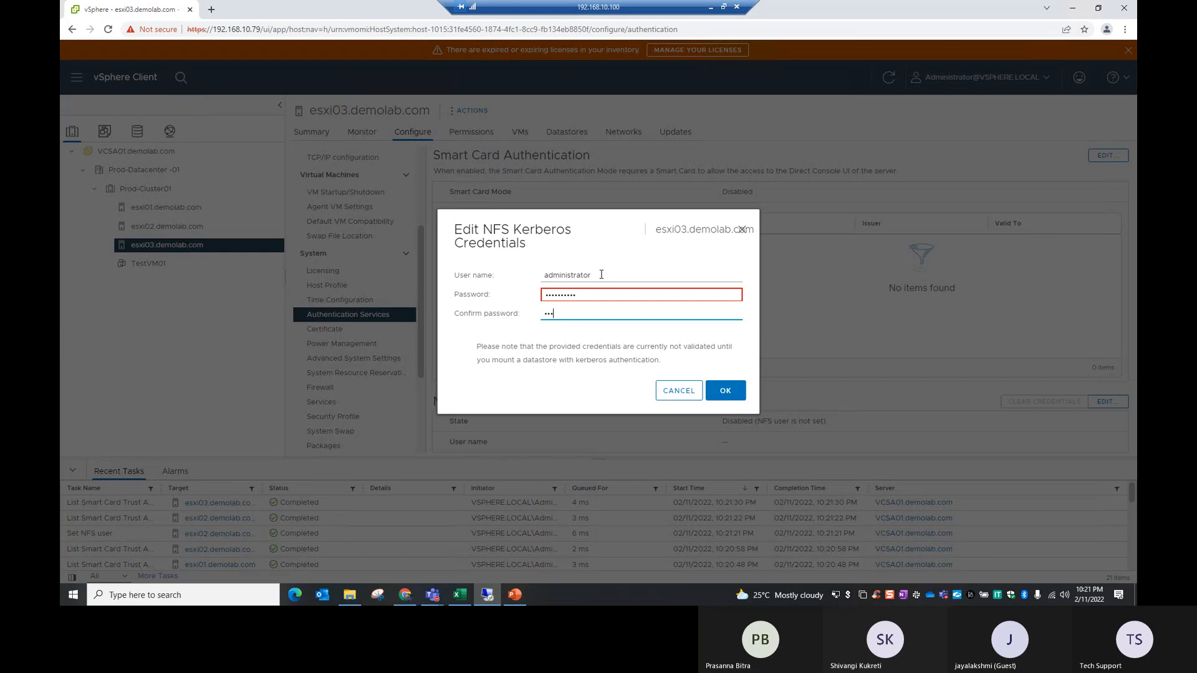
type("**")
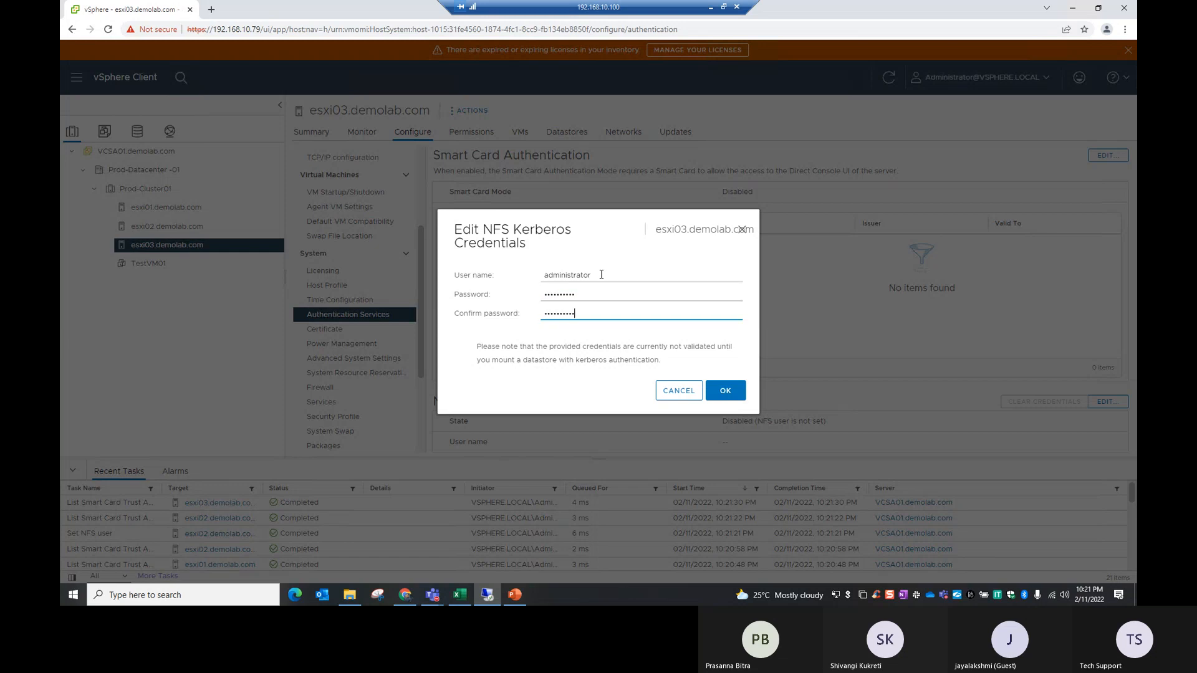
left_click(717, 393)
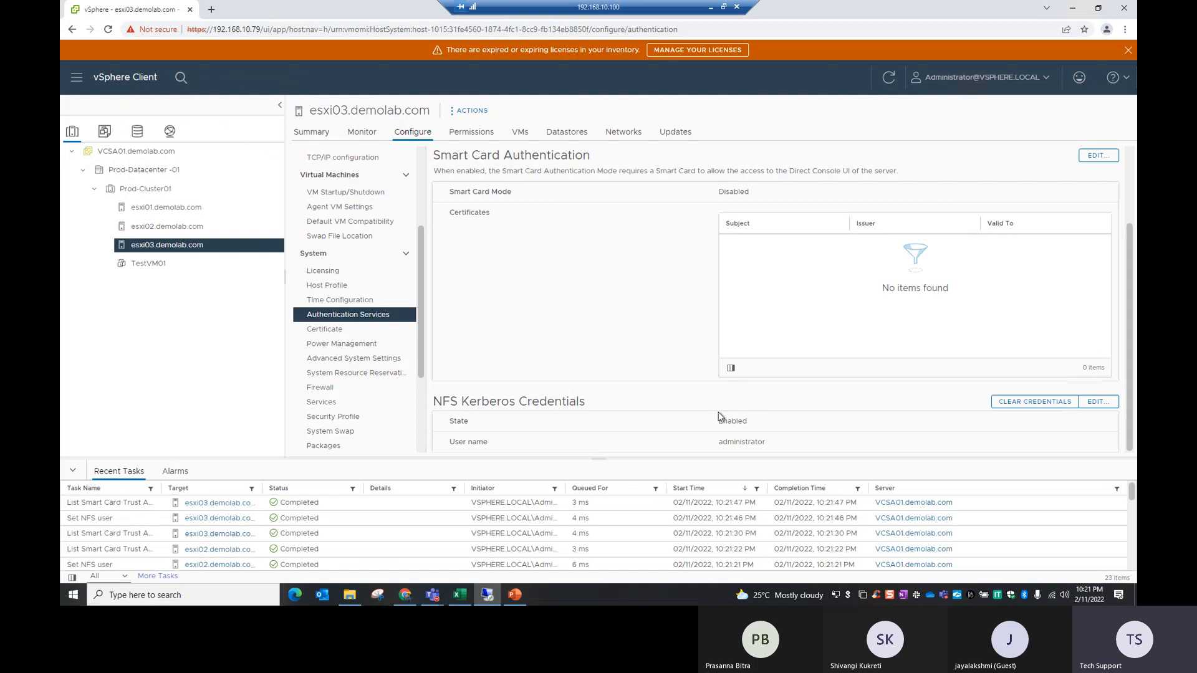
Step: Switch to the Excel workbook and enter Done as the status of the Kerberos authentication item on the NAS sheet
left_click(711, 9)
left_click(348, 563)
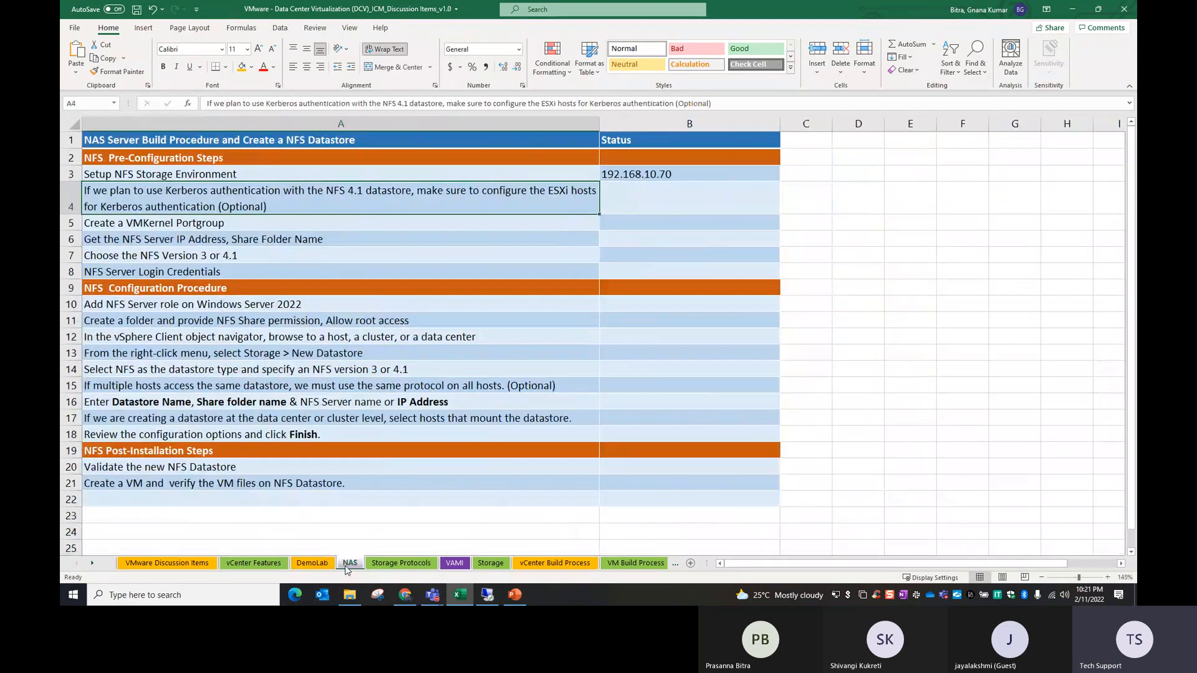
left_click(630, 203)
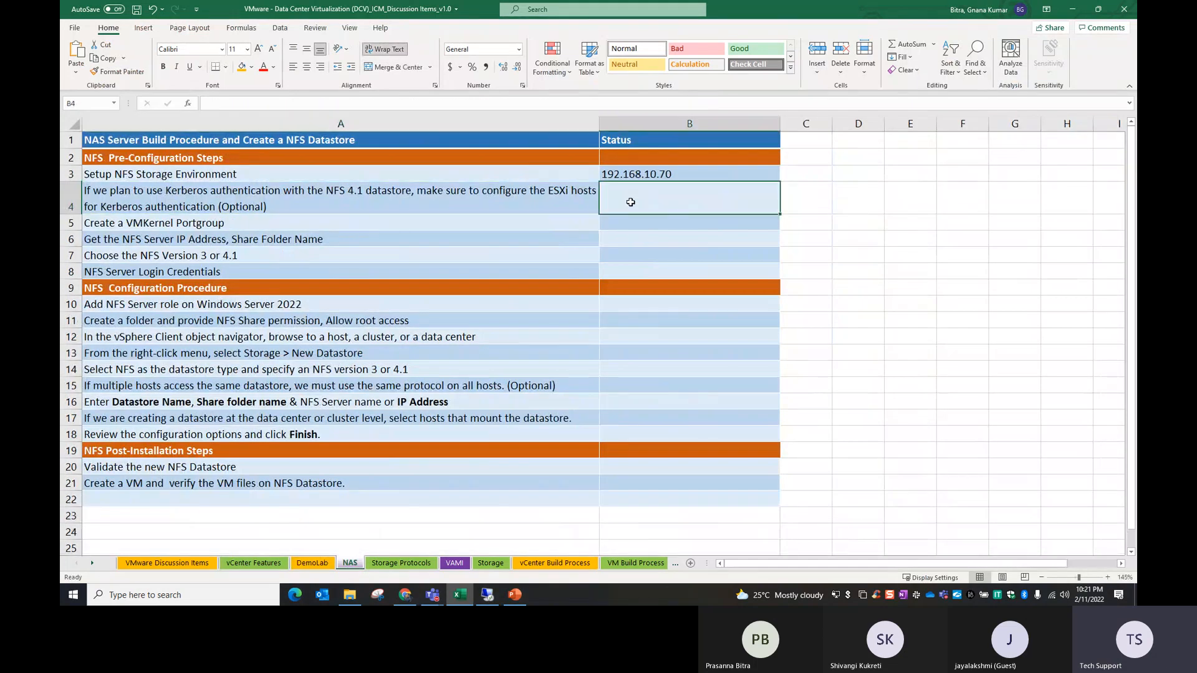
type("Do")
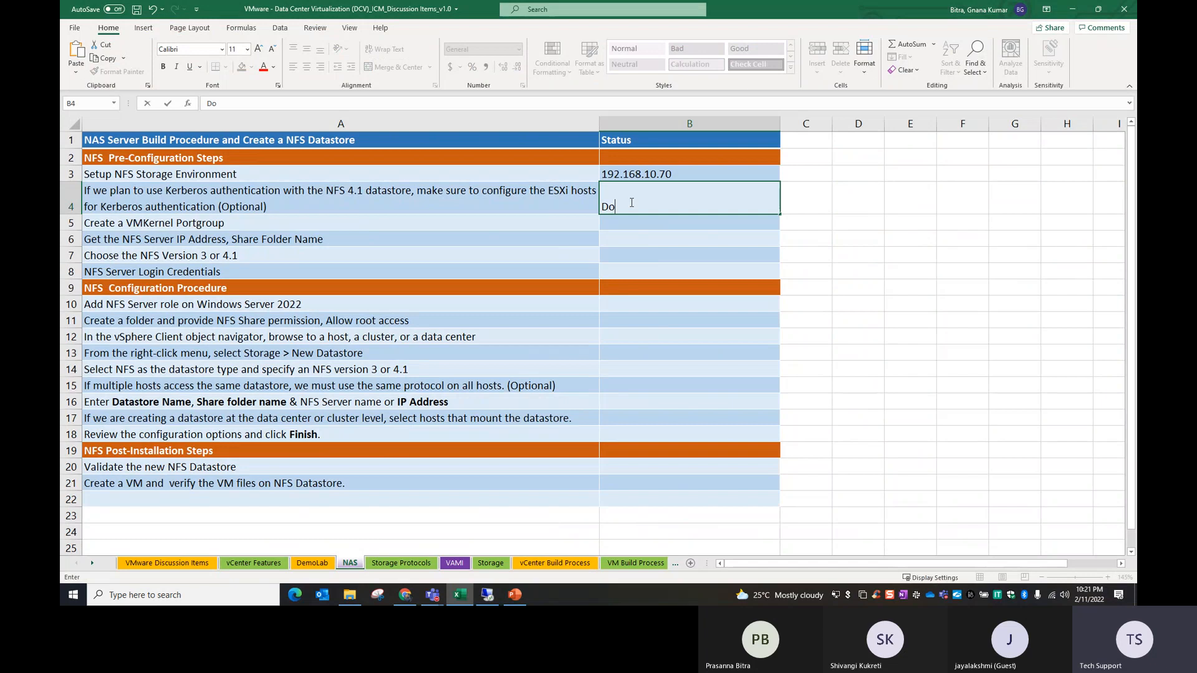
type("ne")
left_click(343, 239)
Step: Review the wording of the NFS 4.1 Kerberos authentication item in cell A4
left_click(348, 194)
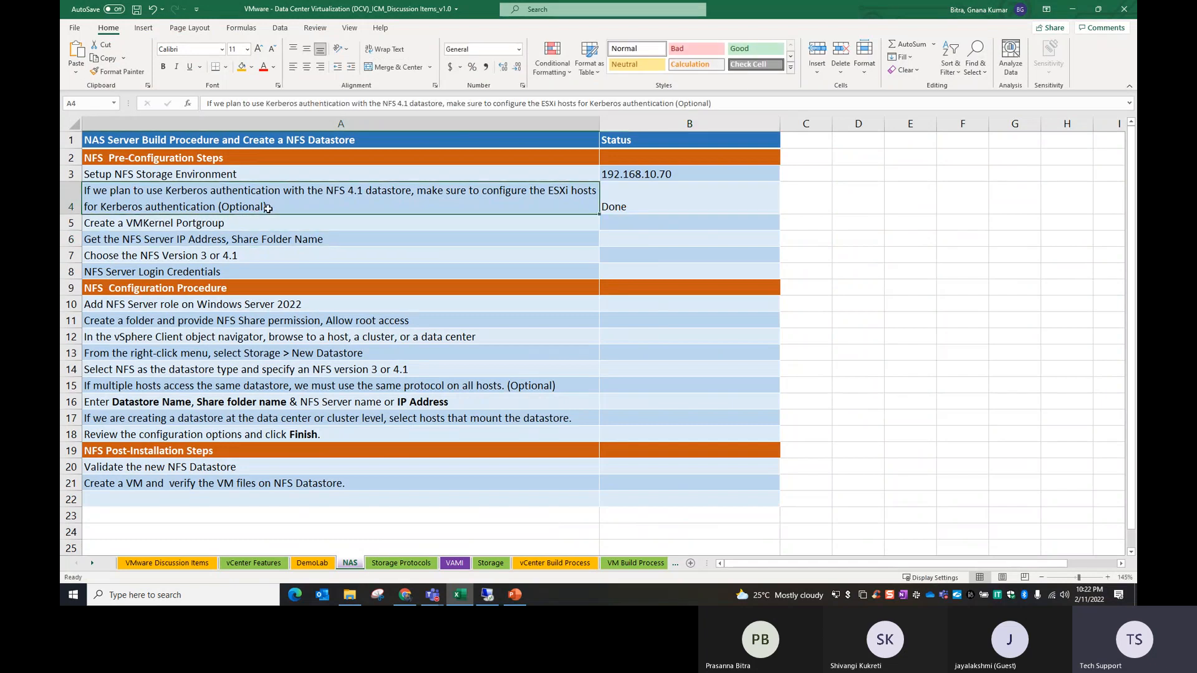
double_click(355, 193)
double_click(354, 191)
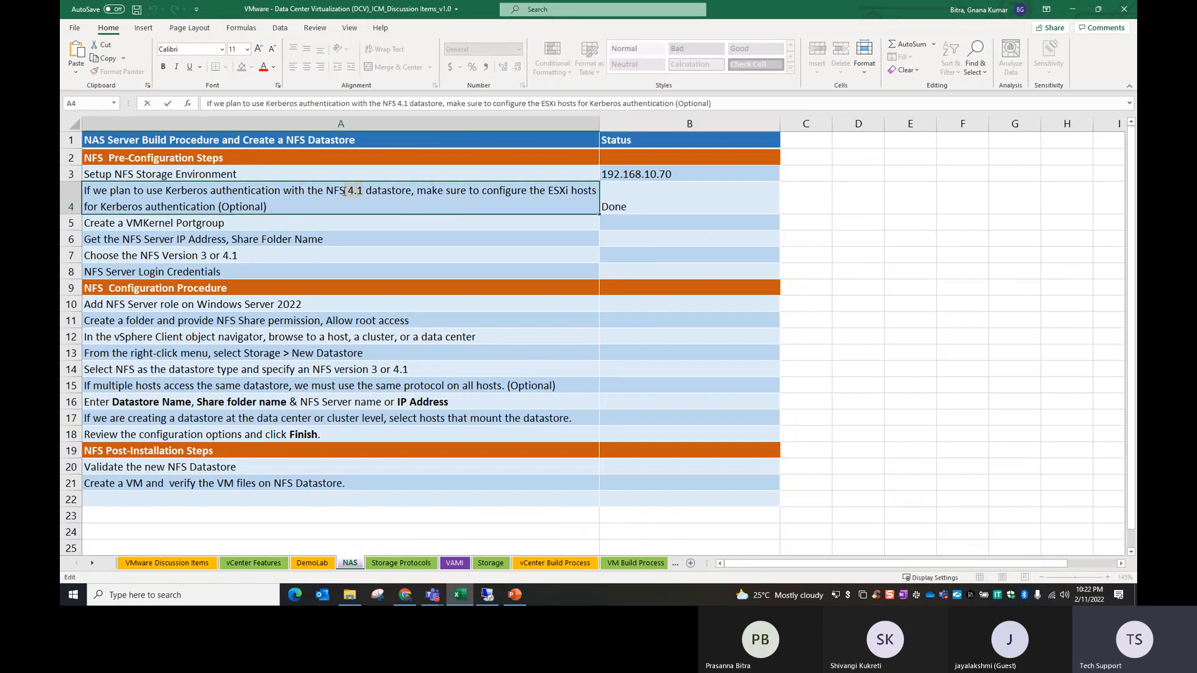
left_click_drag(143, 190, 289, 192)
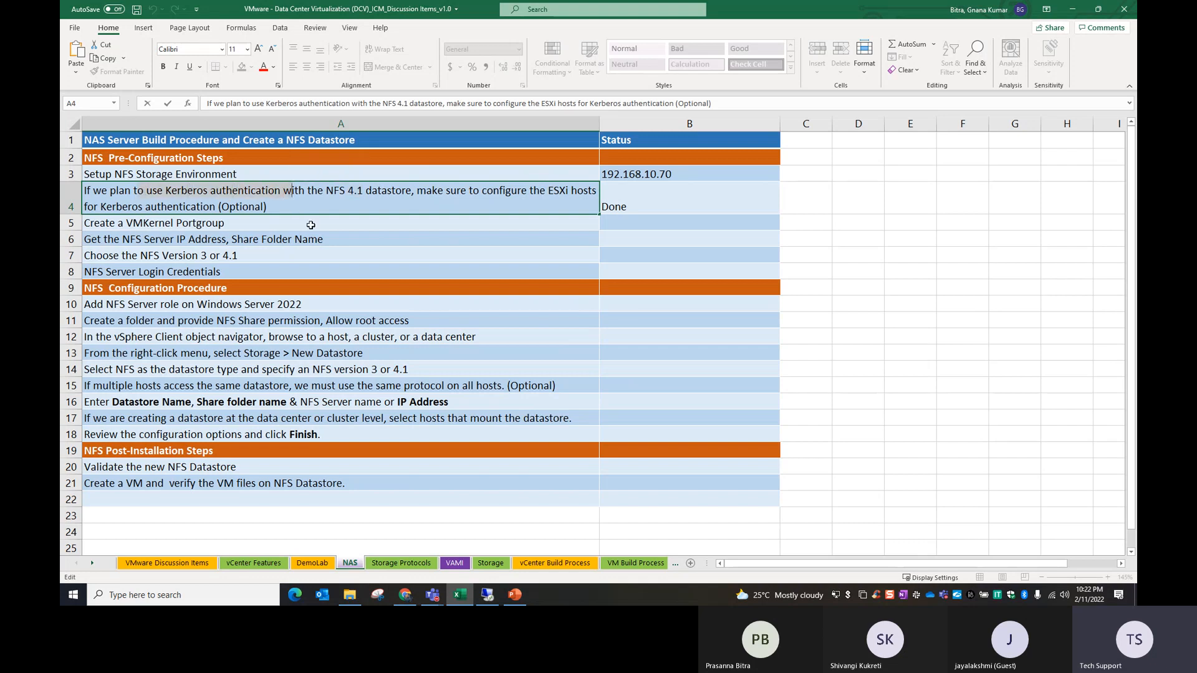
left_click(434, 241)
Step: Format the Done status in cell B4 with a light green Accent 6 fill and bold text
left_click(651, 205)
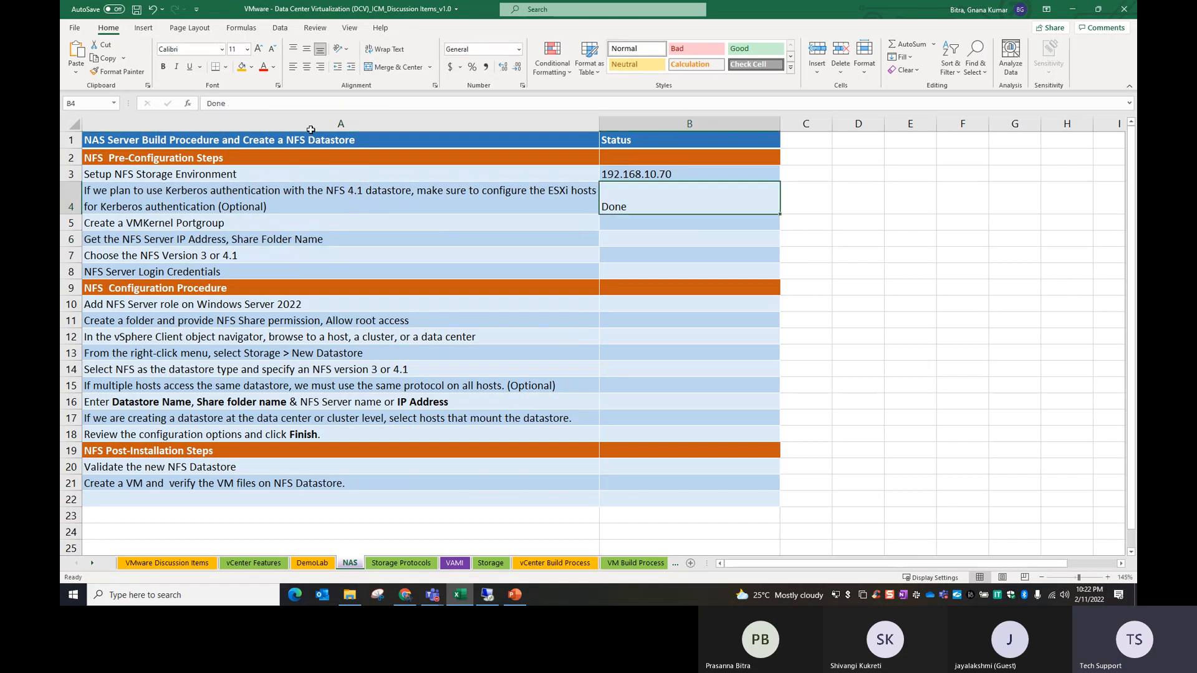
left_click(251, 66)
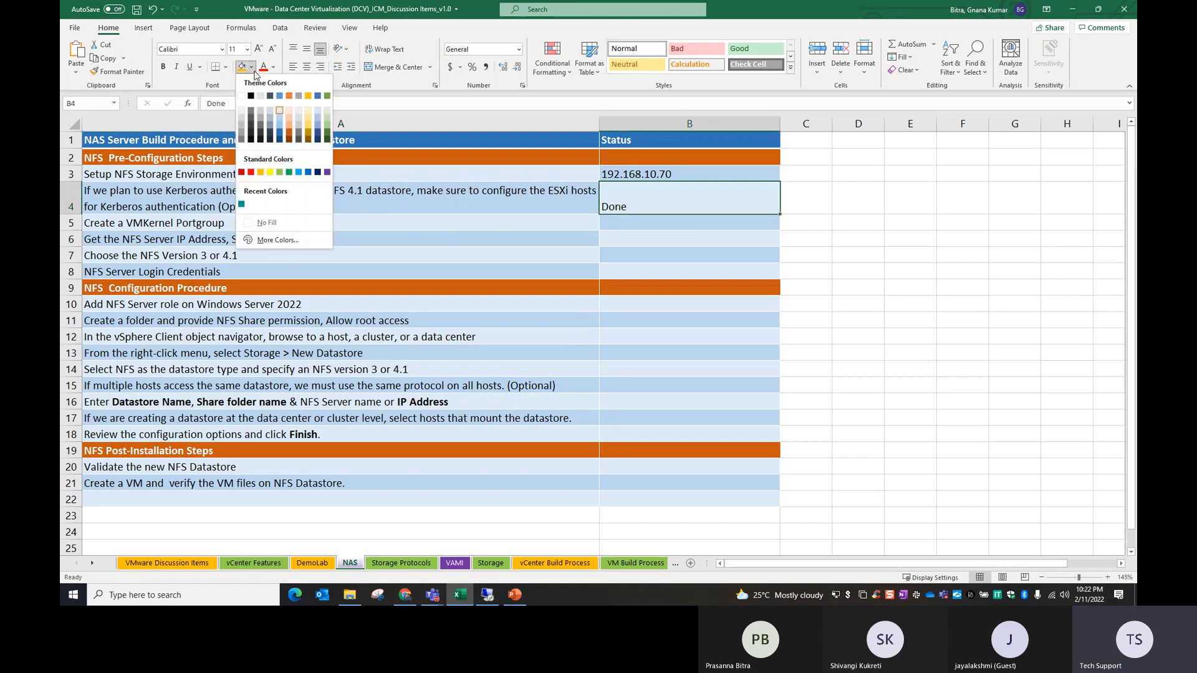
left_click(328, 124)
left_click(163, 67)
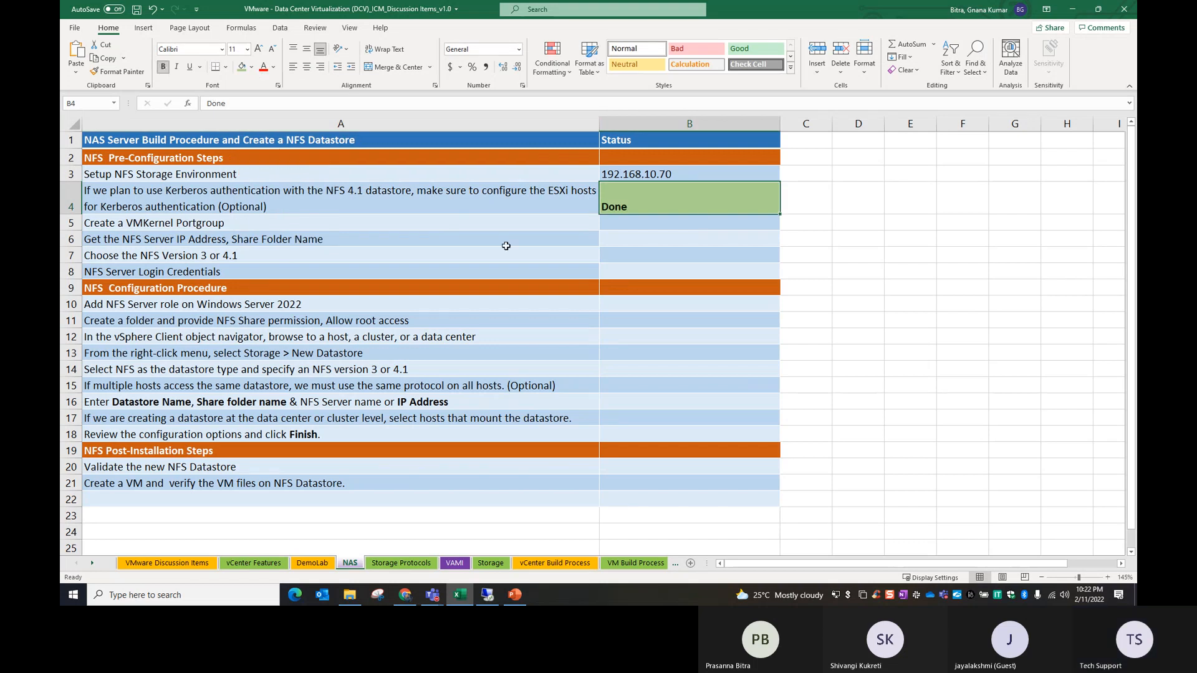
left_click(508, 240)
Step: Switch to the remote vSphere Client session and examine the Management Network and its VMkernel port on the virtual switches of esxi01.demolab.com
left_click(127, 224)
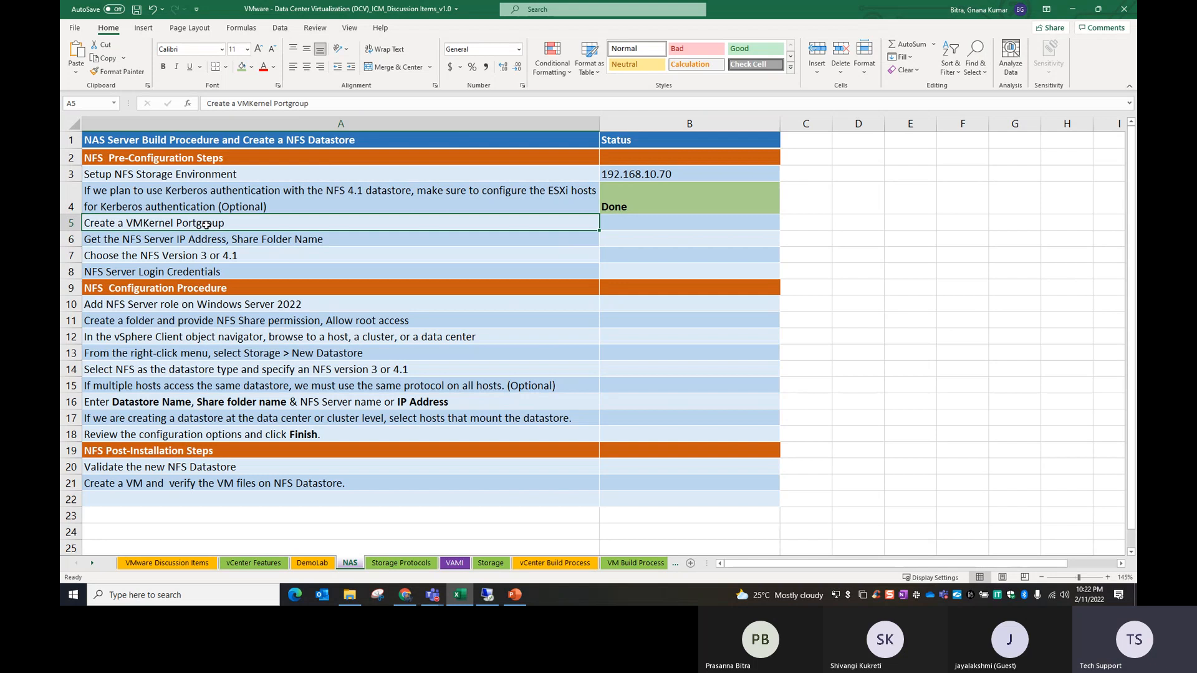
left_click(491, 596)
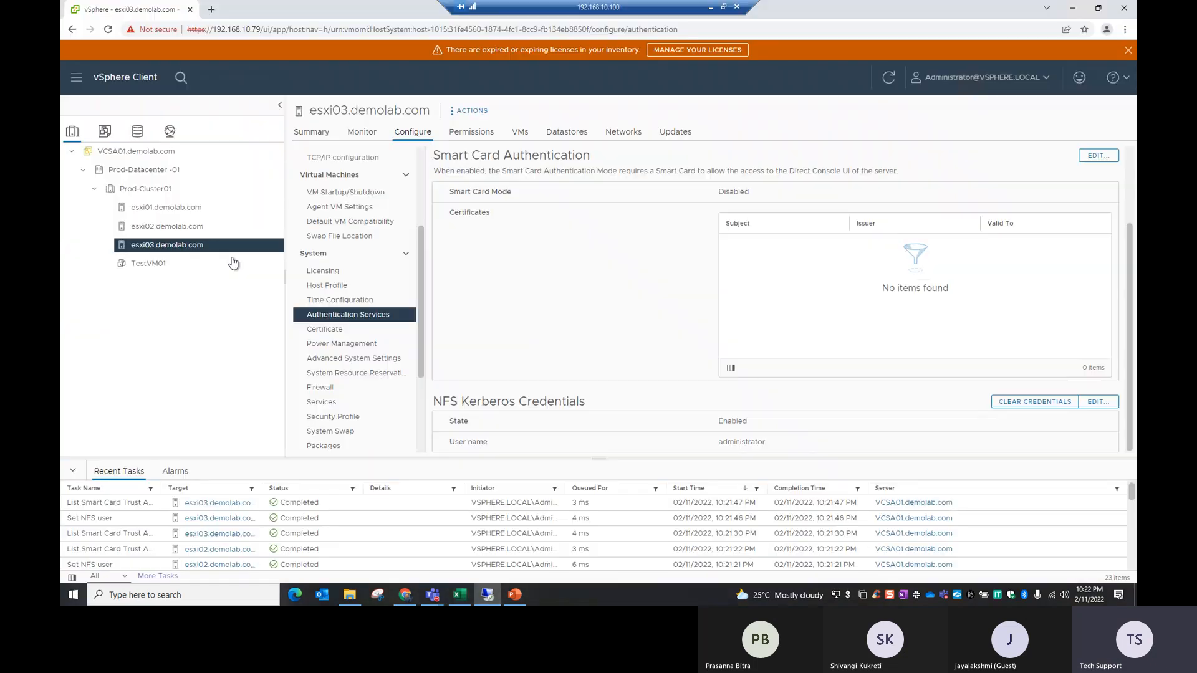
left_click(168, 209)
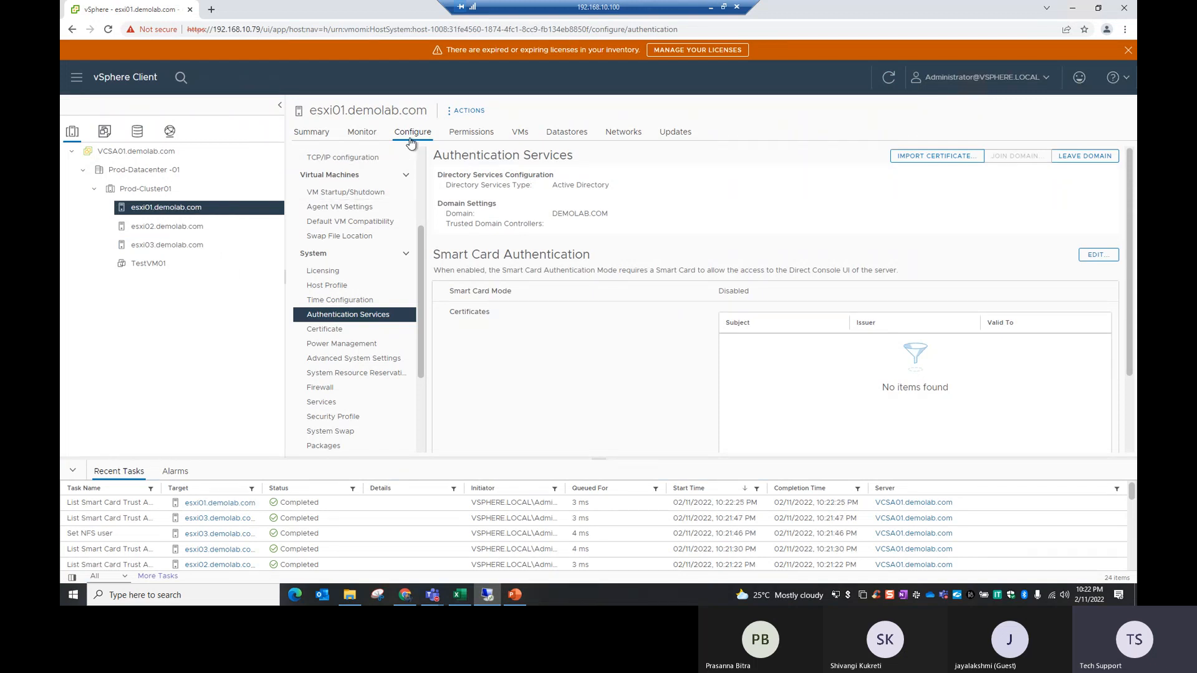
scroll(371, 268, "up", 3)
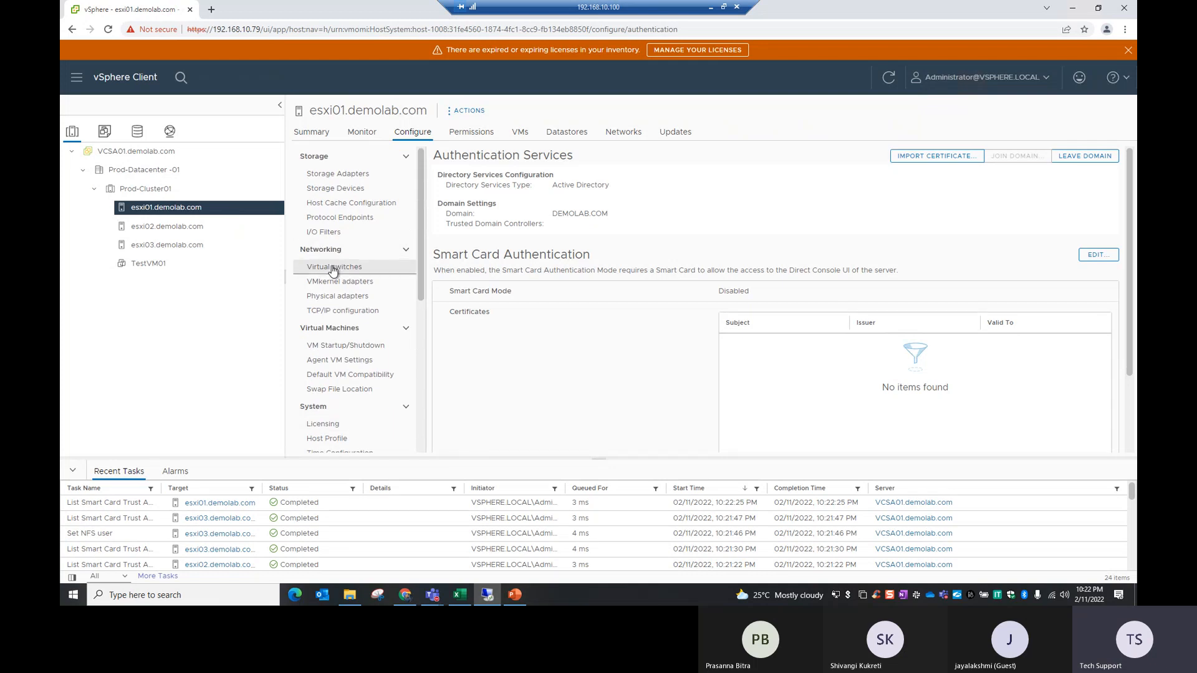
left_click(333, 268)
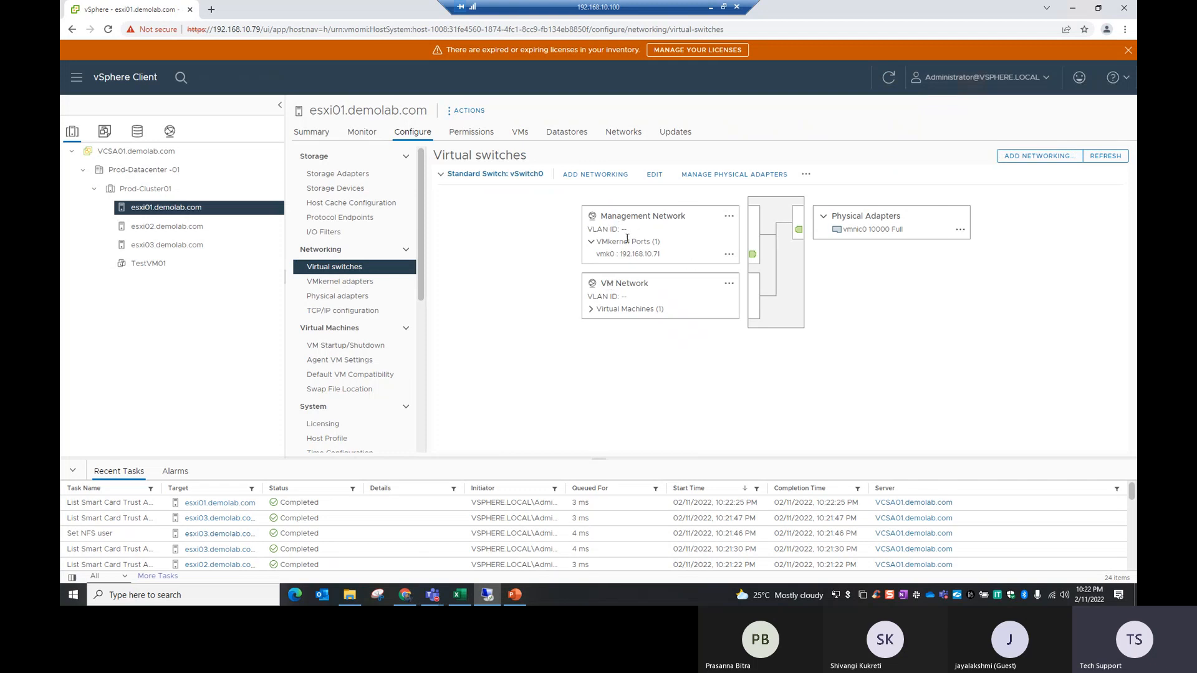
left_click_drag(607, 217, 682, 216)
left_click(646, 345)
left_click_drag(665, 253, 650, 253)
left_click(650, 359)
Step: Switch to the Excel workbook and examine the ESXi host, VMotion and available IP addresses on the DemoLab sheet
left_click(711, 7)
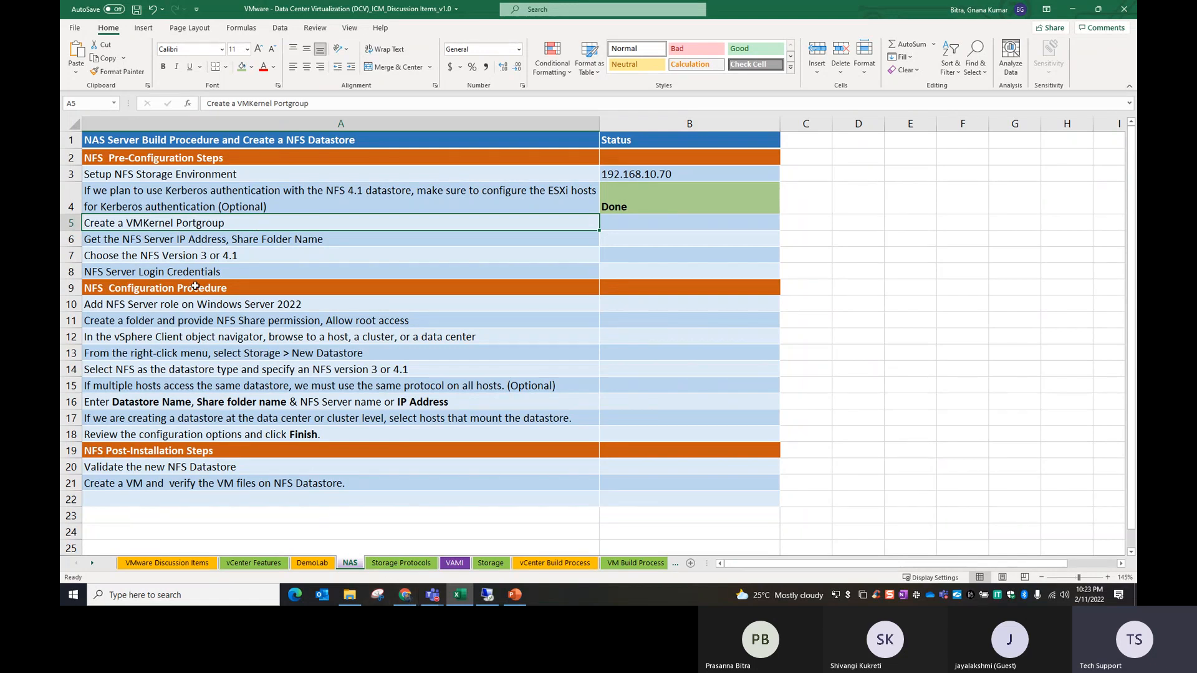
left_click(311, 564)
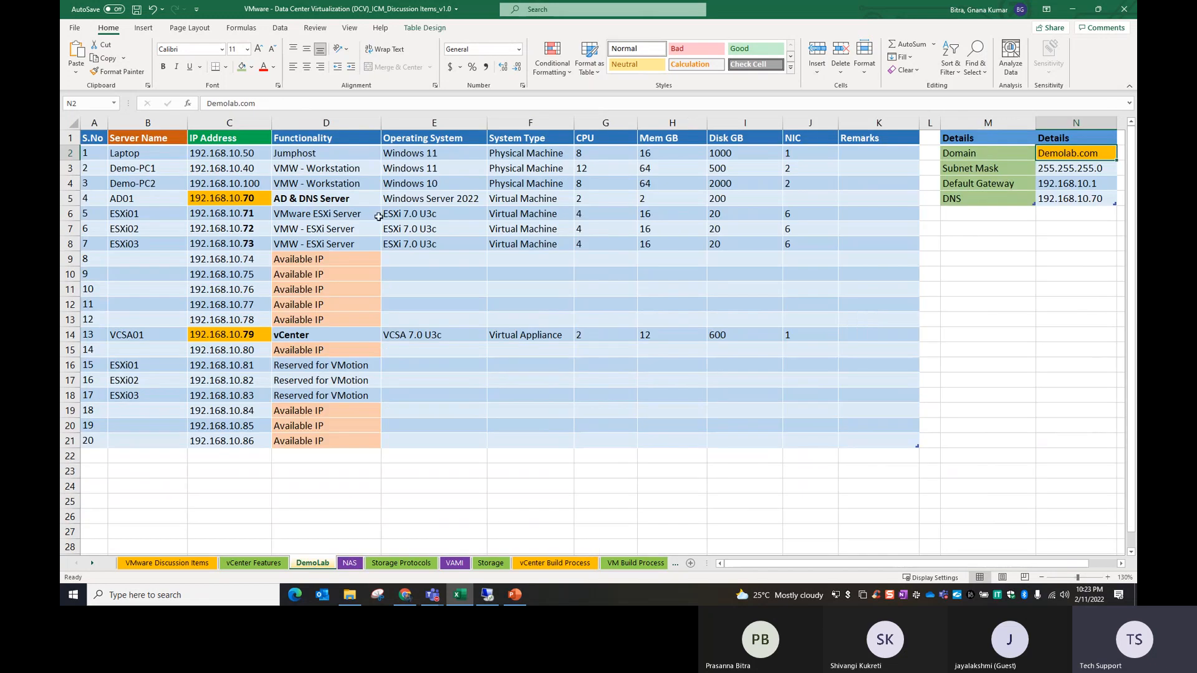
left_click_drag(243, 214, 367, 240)
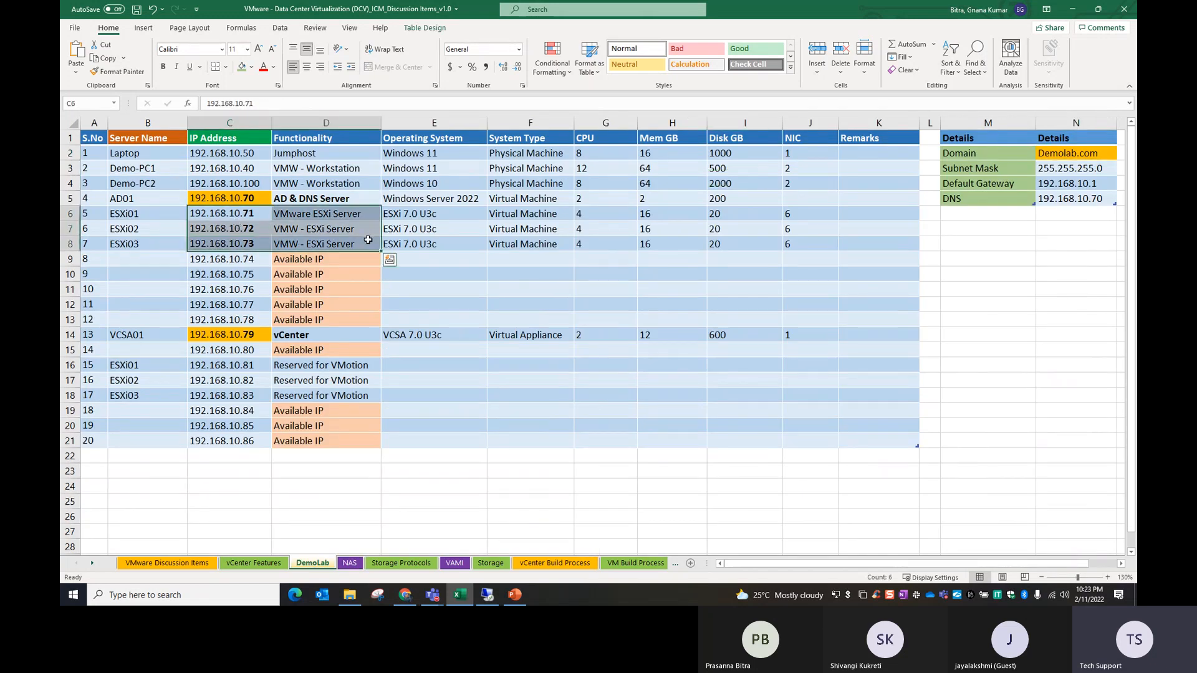
left_click_drag(258, 263, 350, 303)
left_click(257, 366)
left_click_drag(256, 366, 258, 395)
left_click_drag(346, 368, 346, 396)
left_click_drag(250, 258, 250, 288)
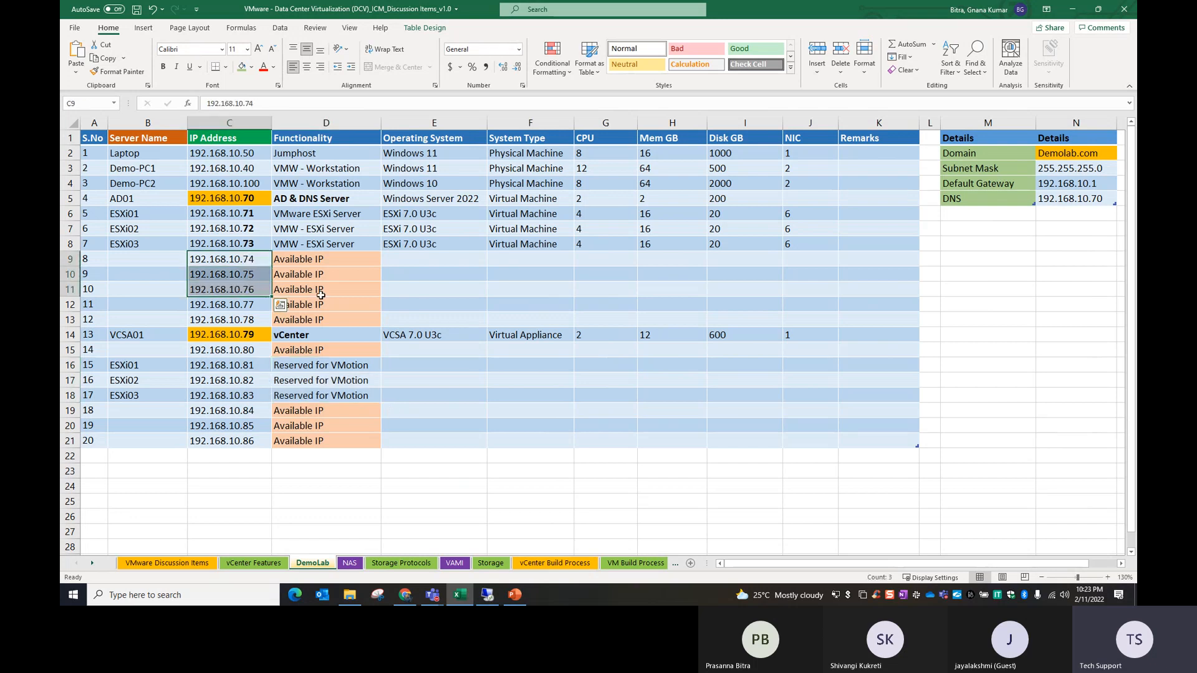
left_click_drag(251, 257, 251, 288)
left_click(437, 295)
Step: Enter VMKerner PG for NFS as the functionality in cell D9 and fill it down through D11
left_click(255, 257)
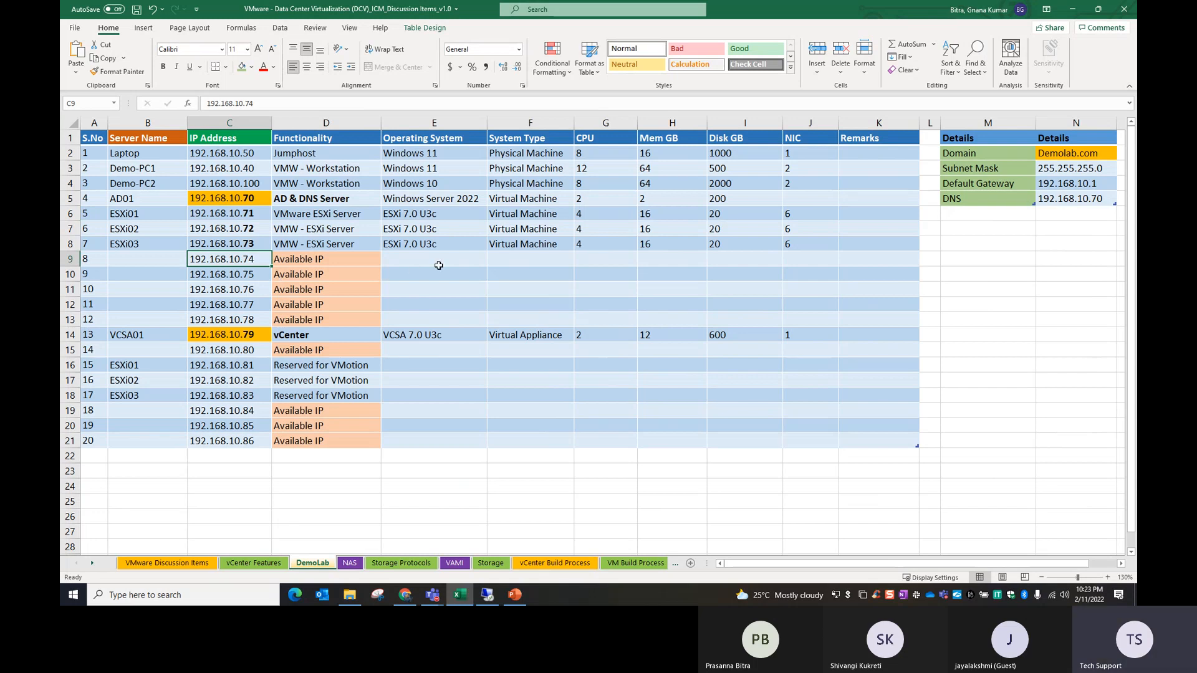
left_click(355, 260)
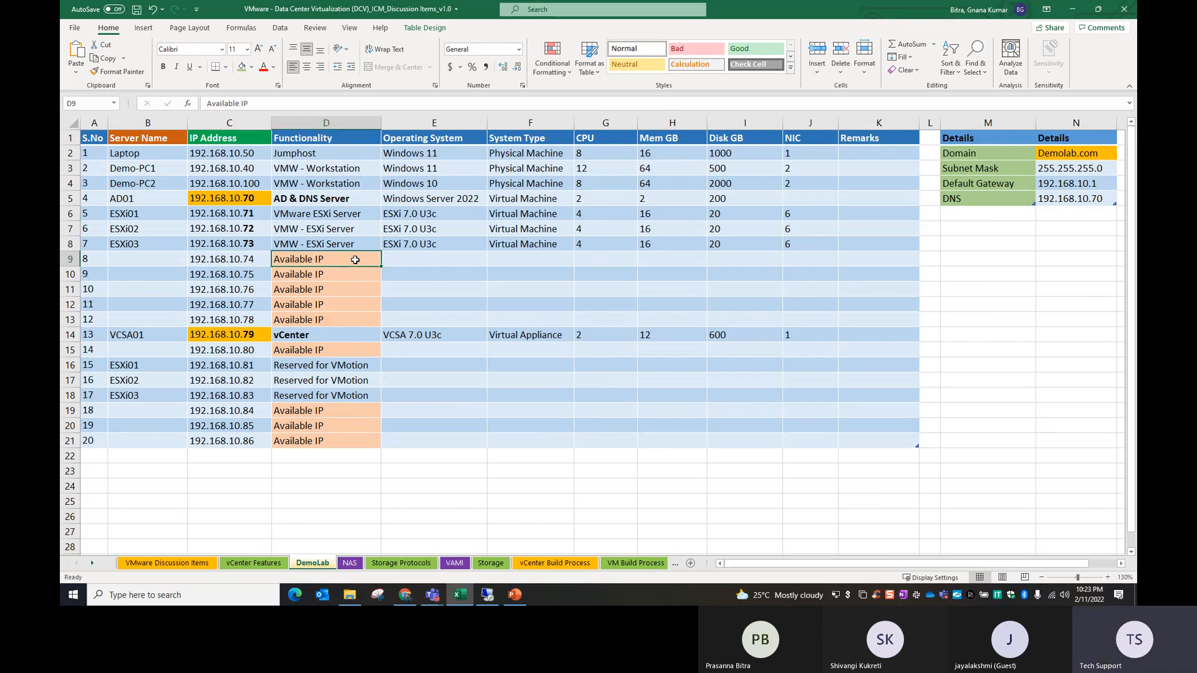
type("VMKerner PG")
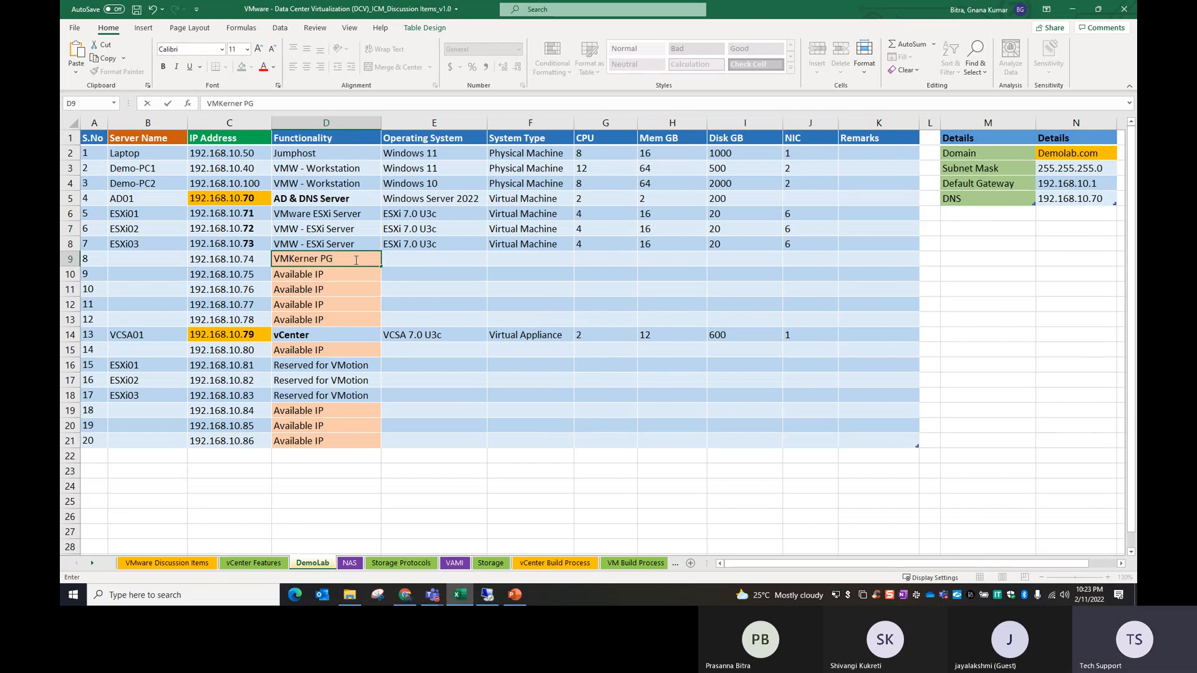
type(" for NFS")
left_click(369, 315)
left_click_drag(337, 260, 336, 284)
key("ctrl+d")
Step: Apply a light gold fill to cells D9:D11, and check the subnet mask and default gateway in the details table
left_click(251, 67)
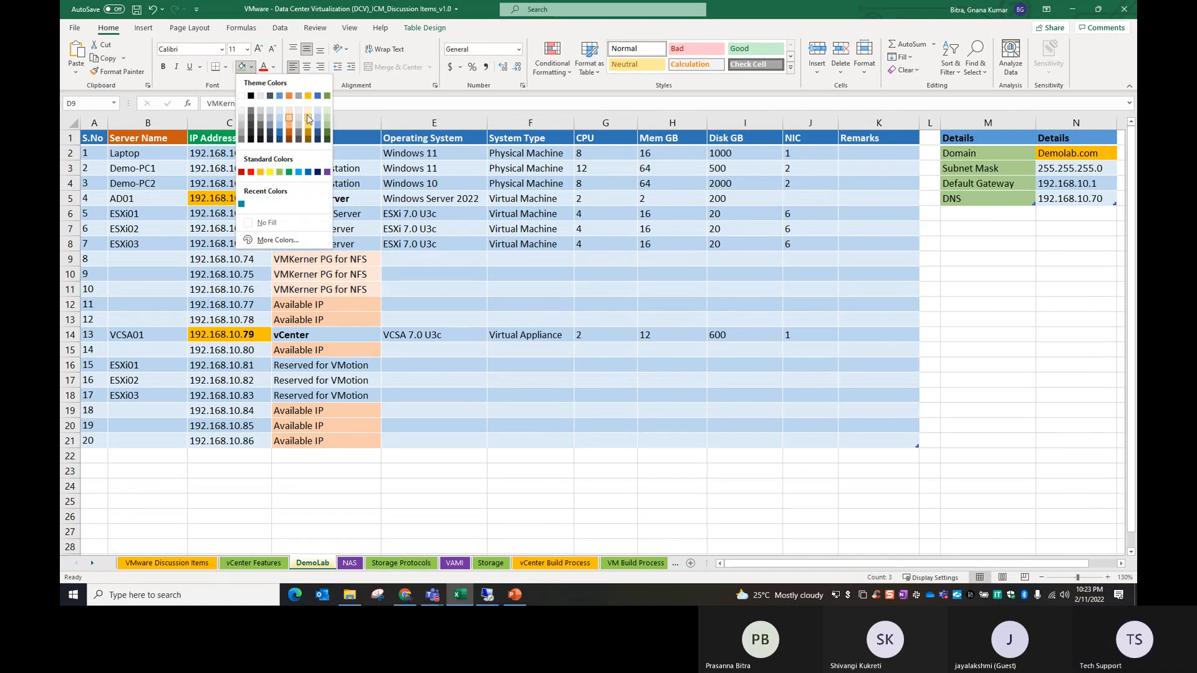
left_click(313, 120)
left_click(492, 304)
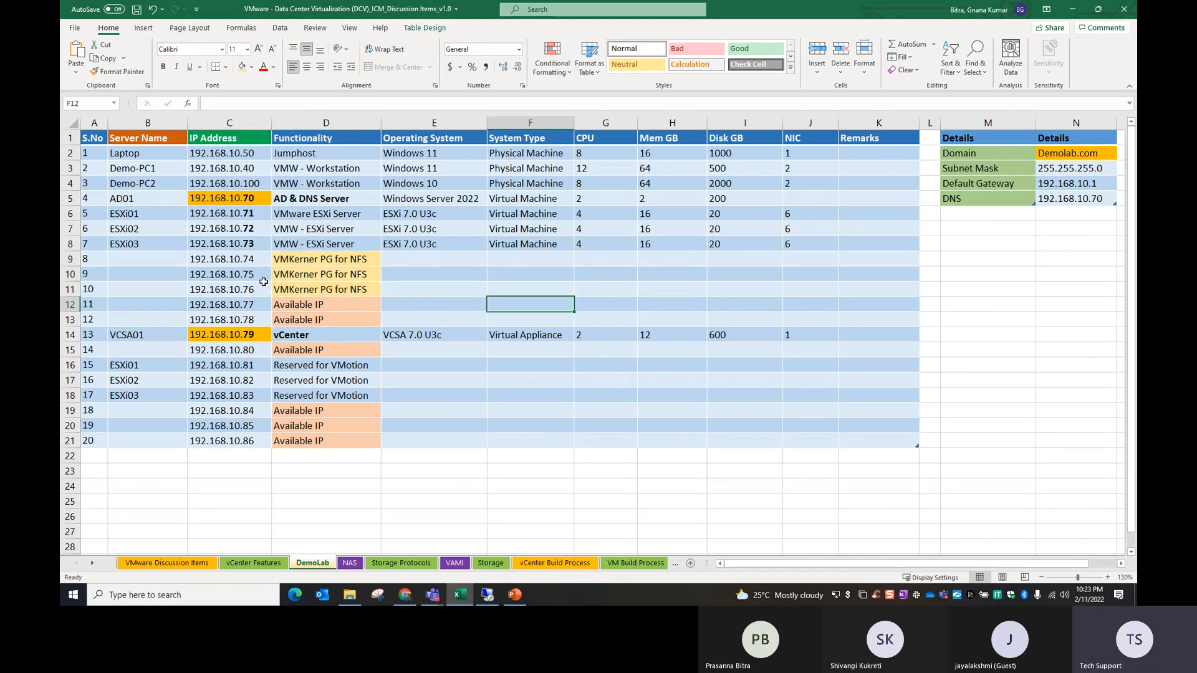
left_click(236, 258)
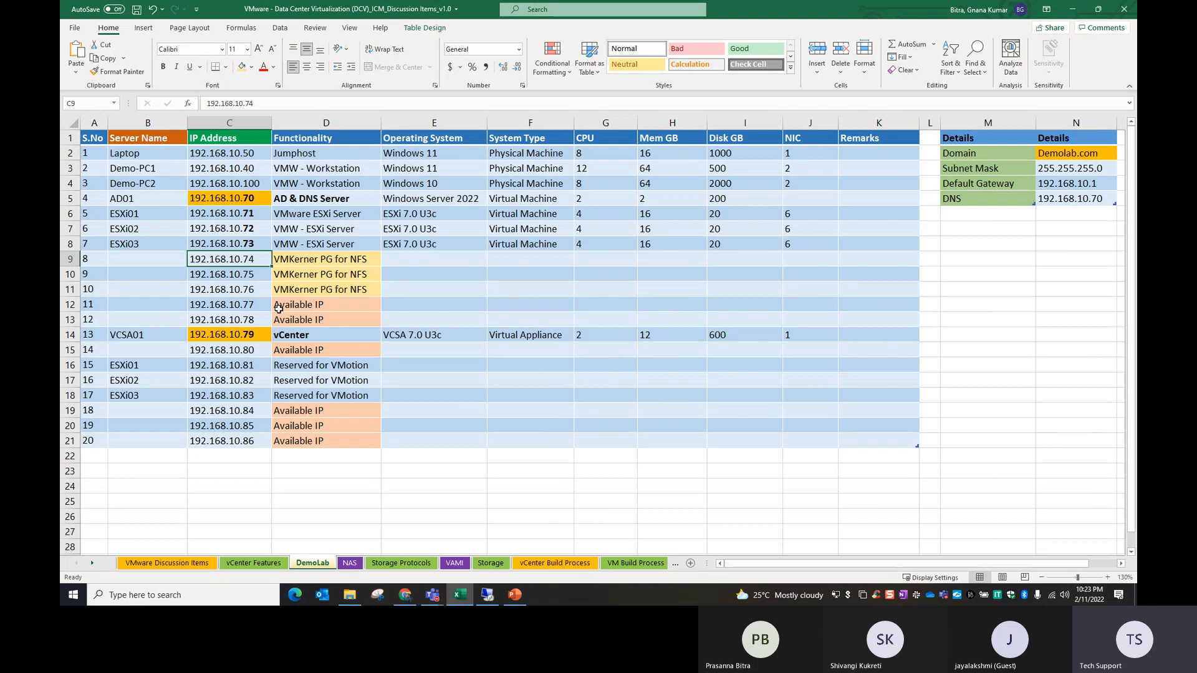
left_click_drag(1073, 168, 1067, 183)
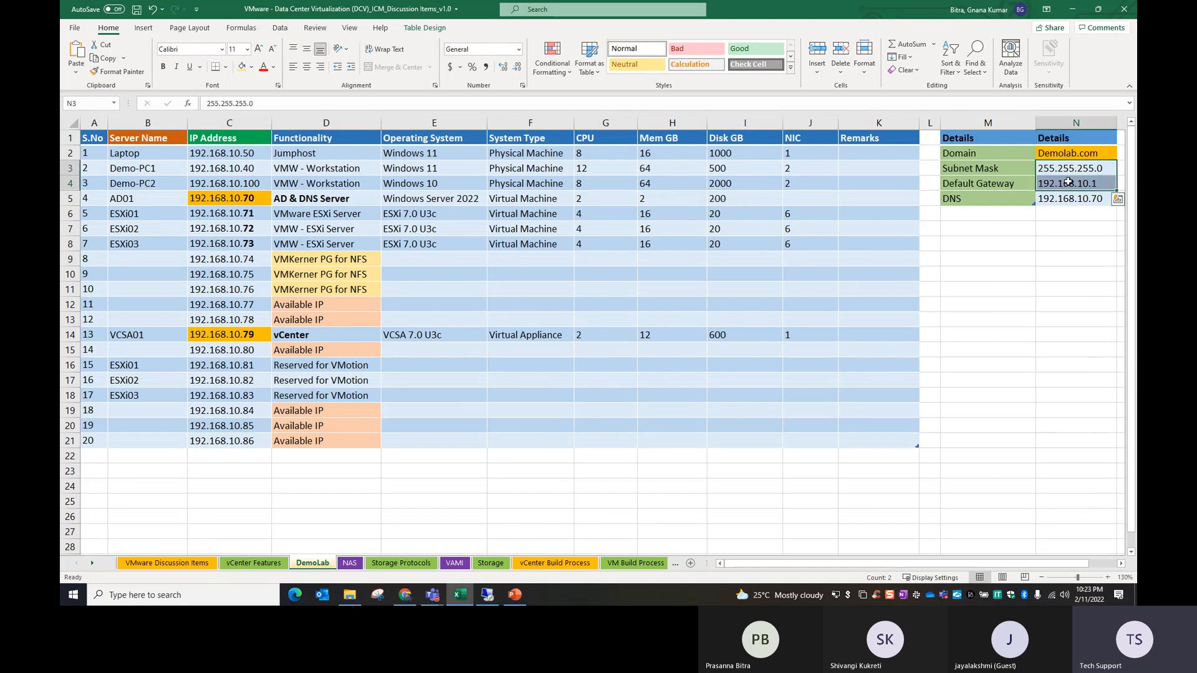
Step: Switch to the remote vSphere Client, try to add a physical adapter to vSwitch0 on esxi01.demolab.com, and view the host's physical adapters
left_click(488, 594)
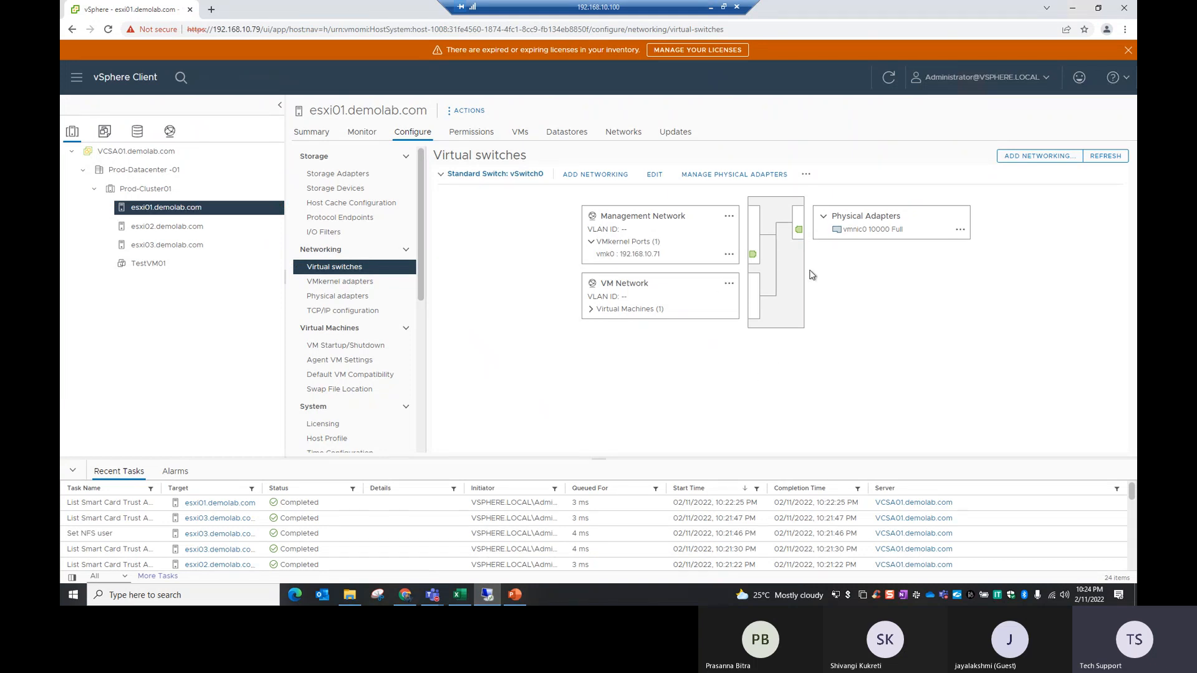
left_click(740, 180)
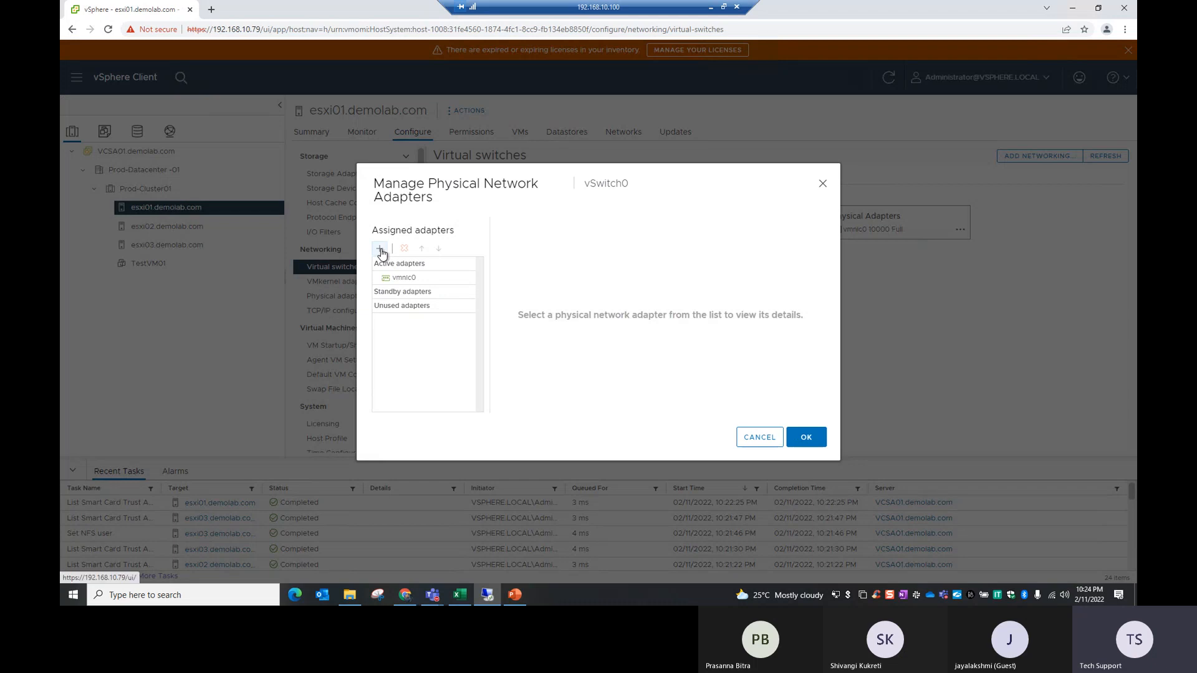
left_click(380, 250)
left_click_drag(521, 310, 649, 315)
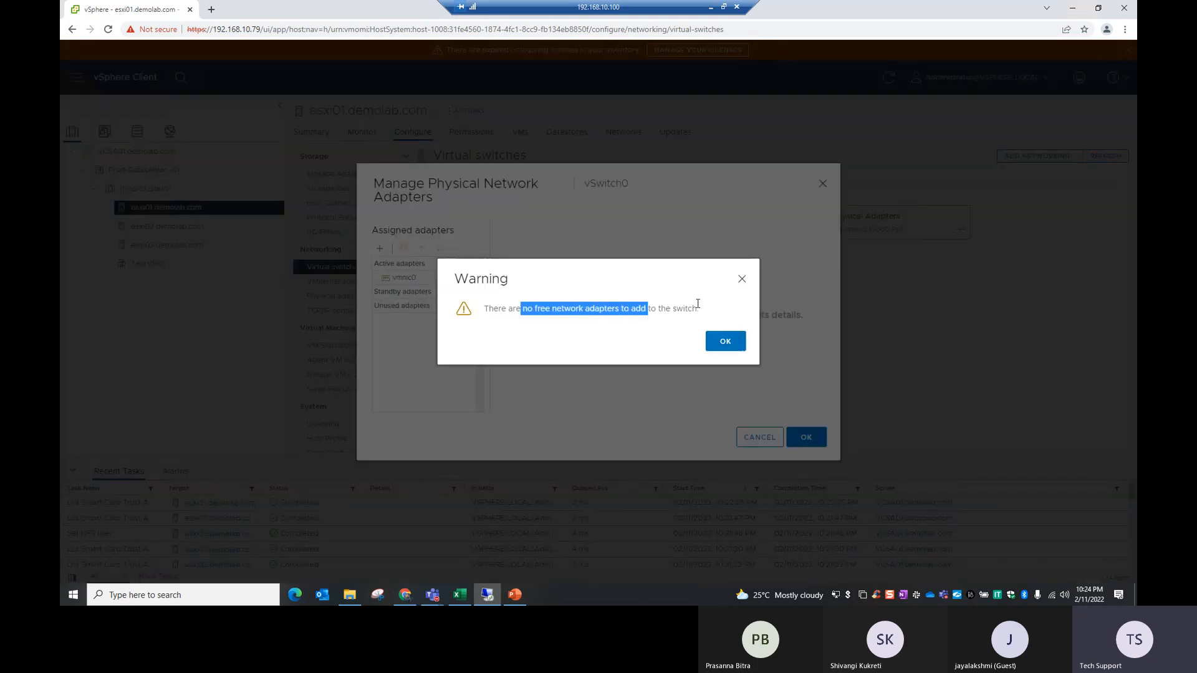
left_click(741, 278)
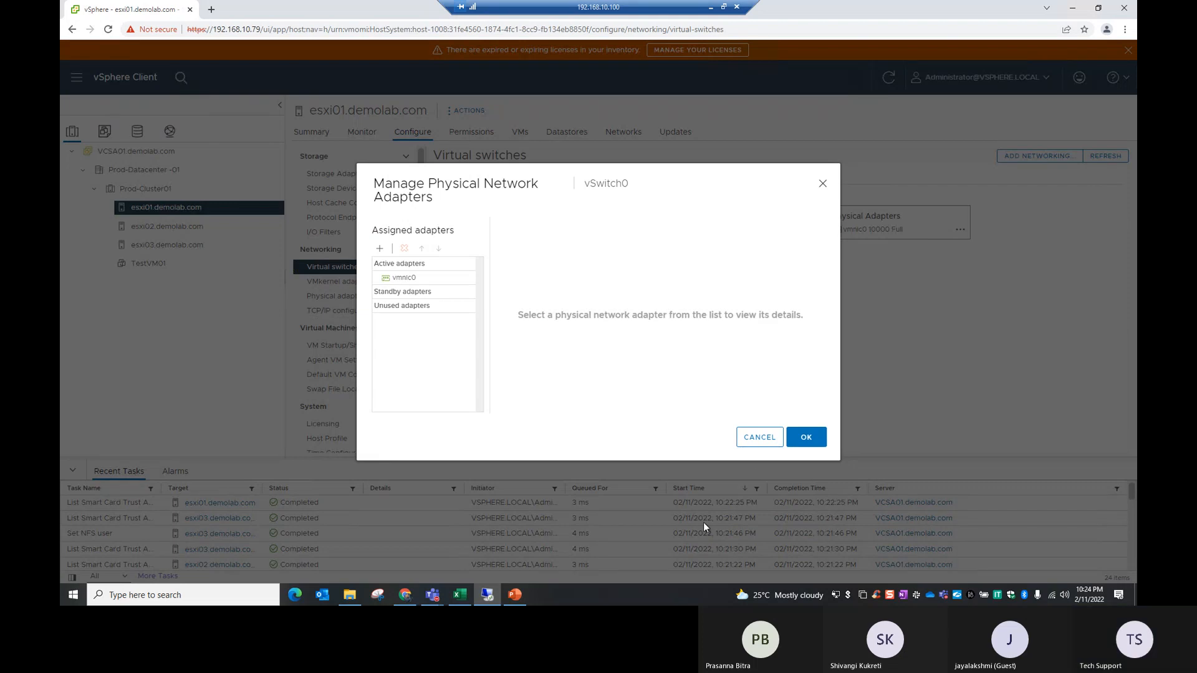
left_click(760, 438)
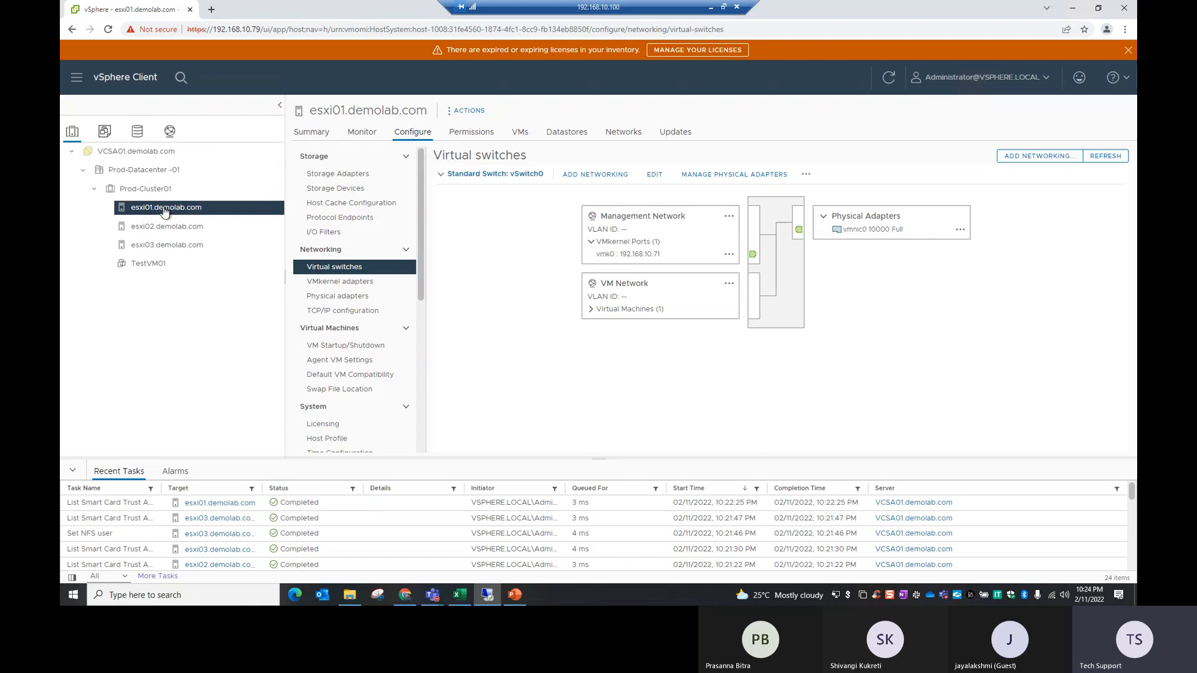
left_click(322, 298)
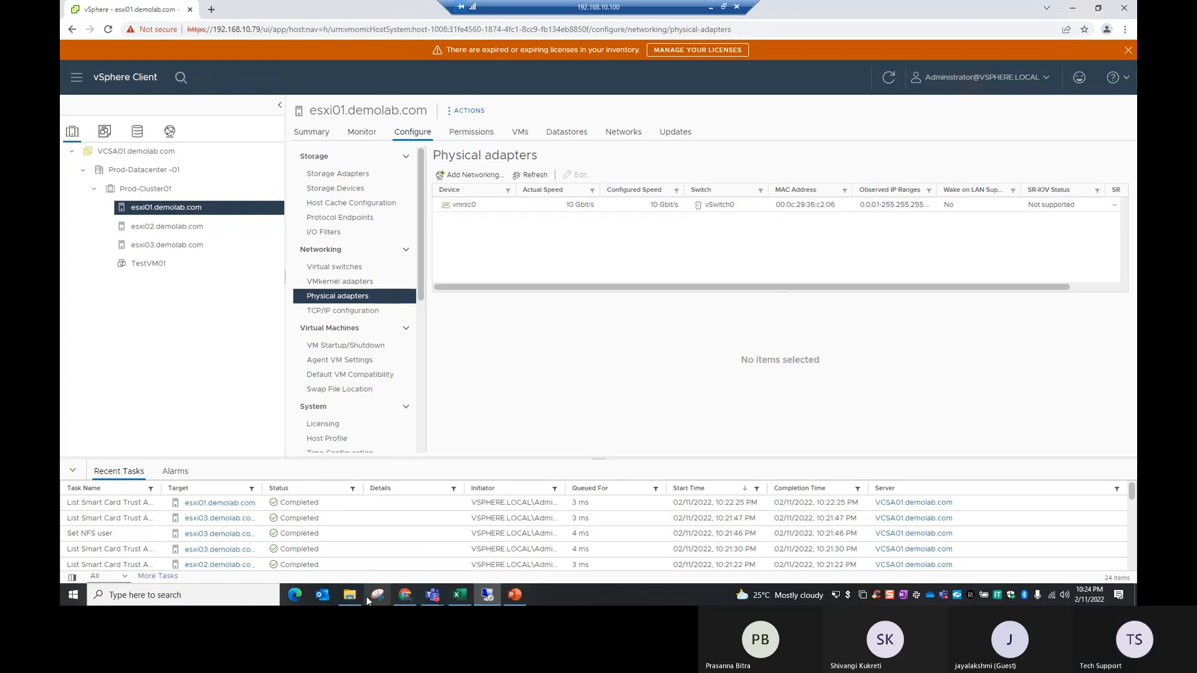
Step: Switch to VMware Workstation on the remote desktop and try to open the ESXi01 and ESXi02 virtual machines
left_click(1072, 7)
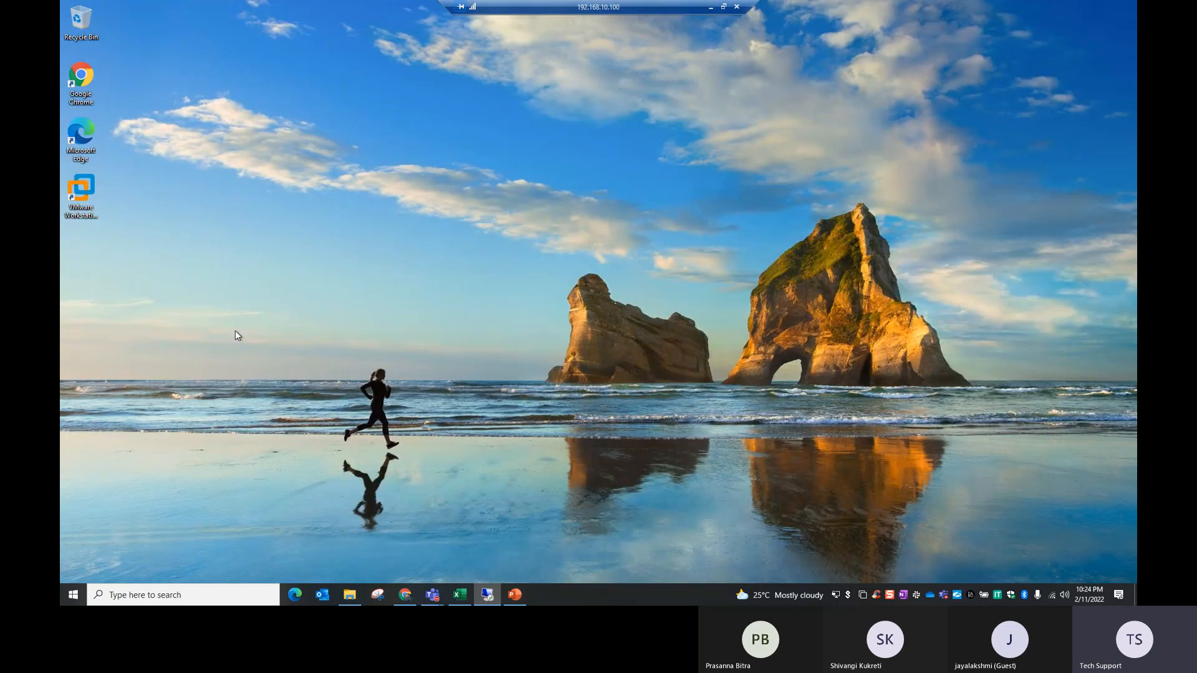
double_click(88, 191)
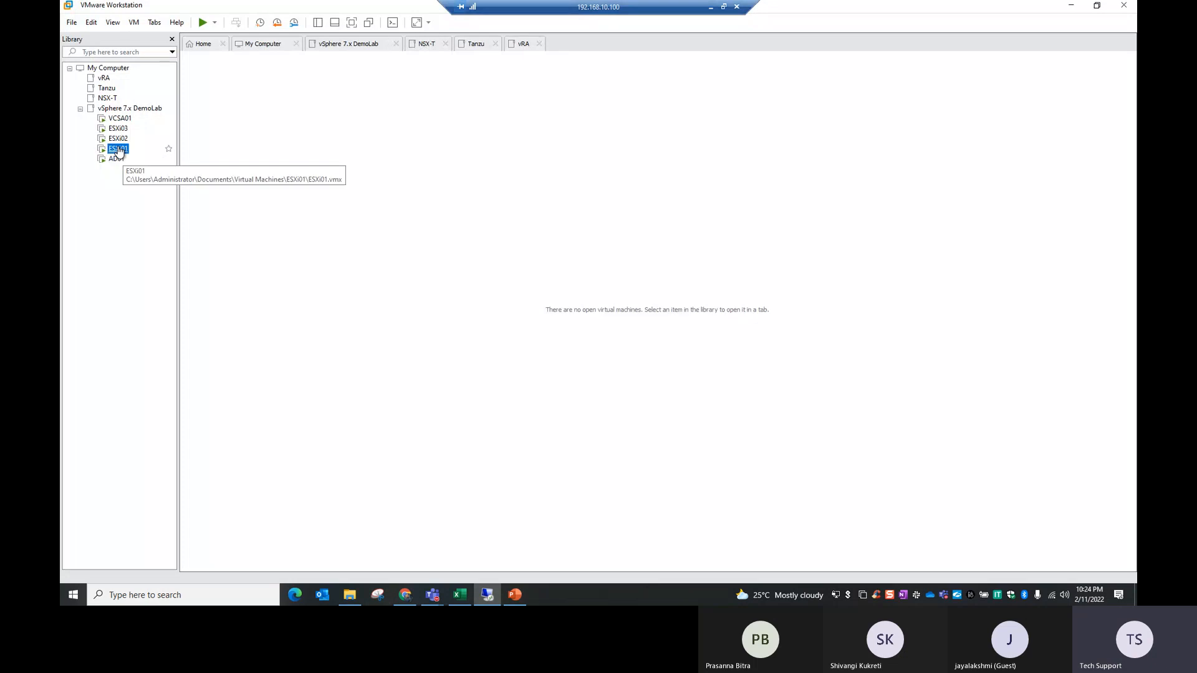
right_click(118, 149)
left_click(96, 275)
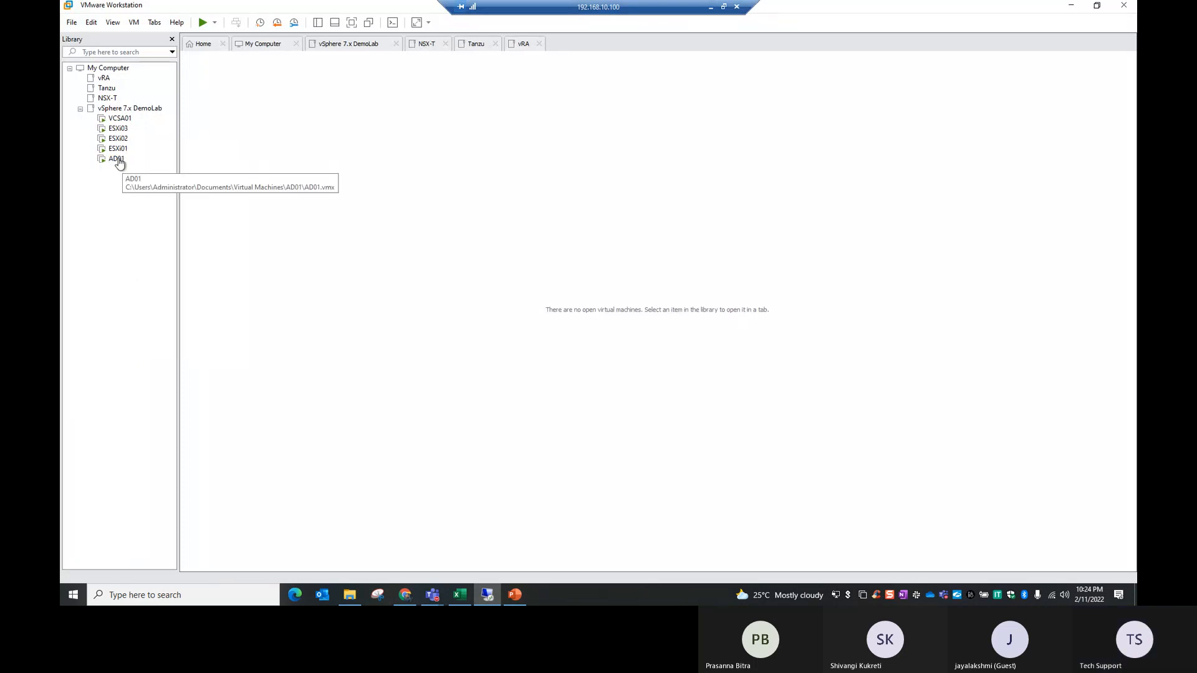
left_click(118, 138)
left_click(118, 149)
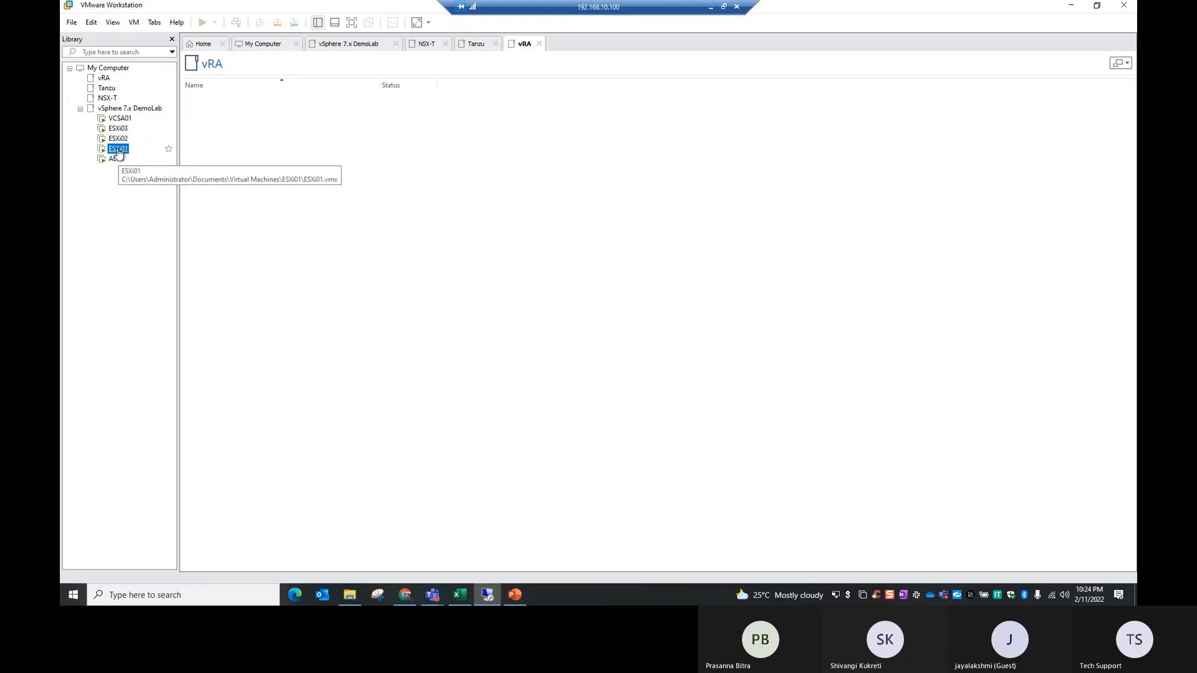
double_click(119, 149)
left_click(661, 334)
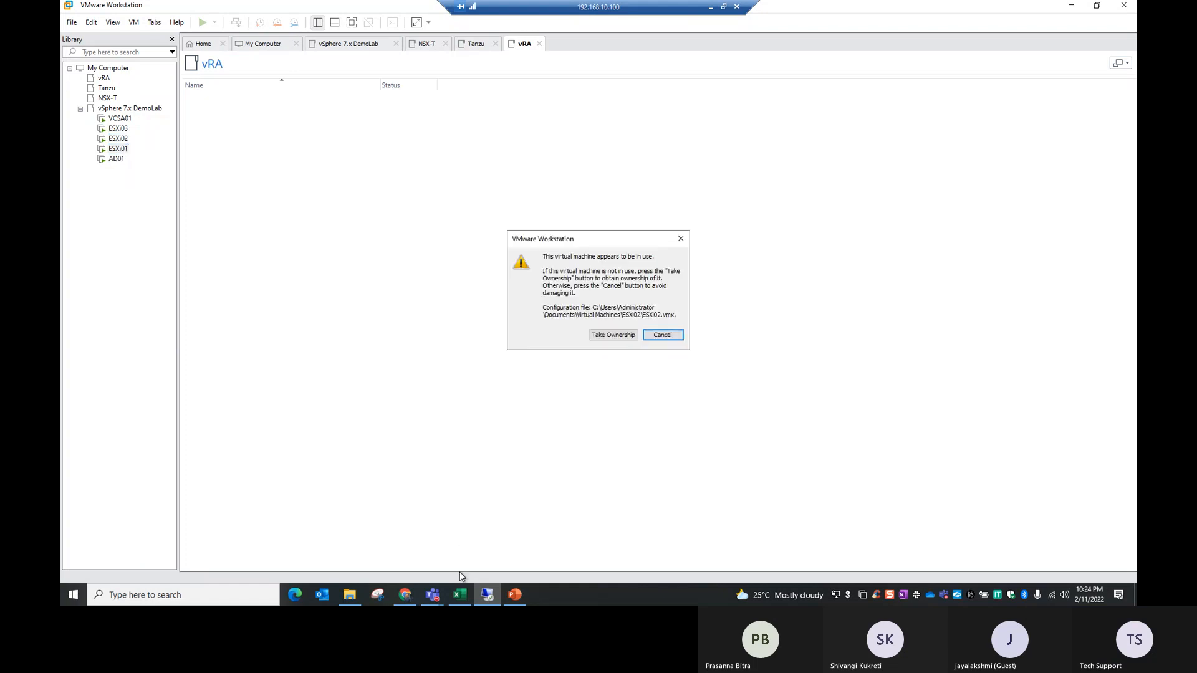
left_click(680, 238)
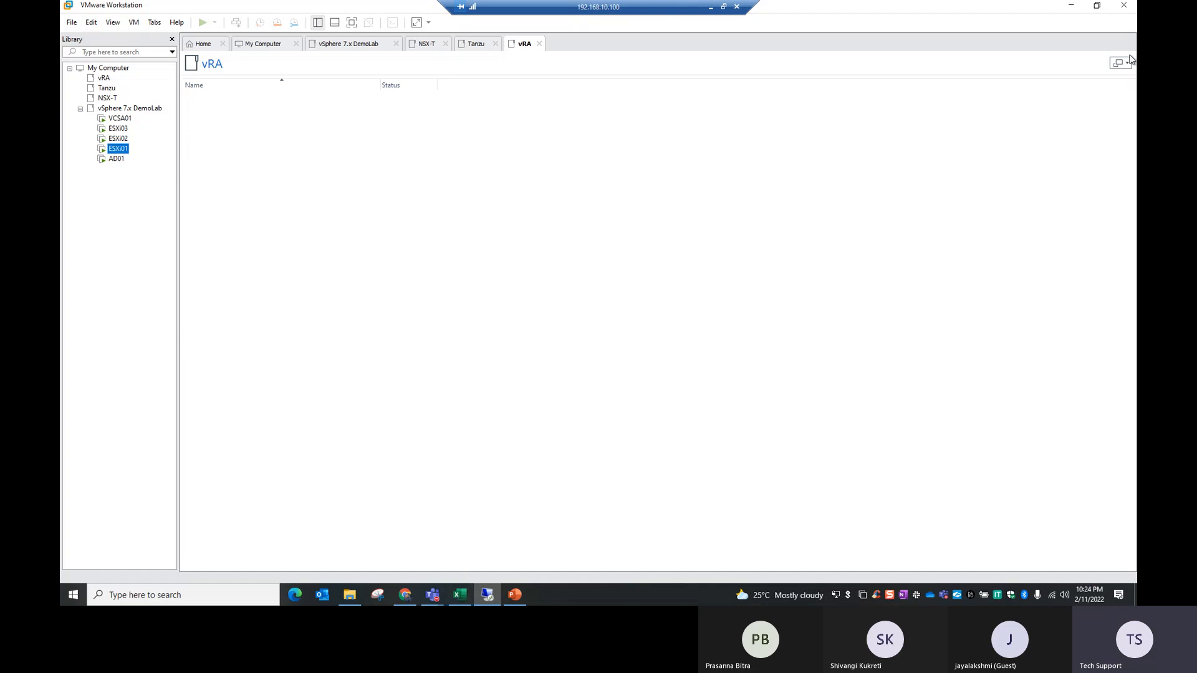
left_click(1121, 11)
Step: Examine the running processes in Task Manager and close it
right_click(578, 593)
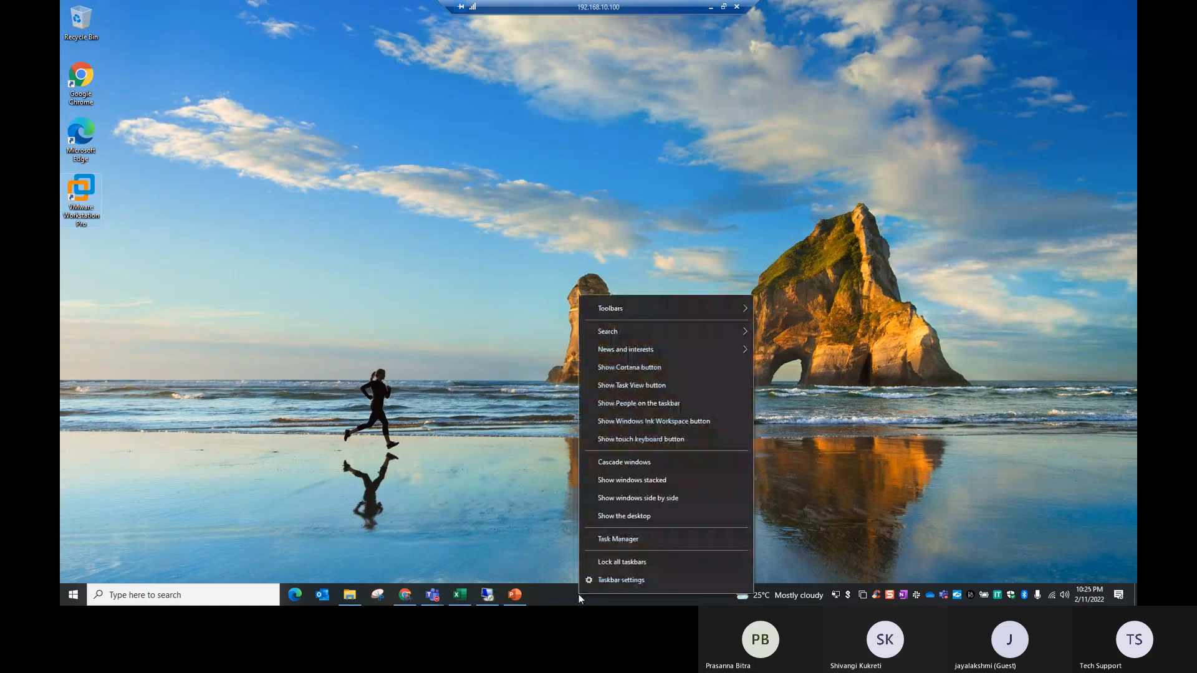
left_click(623, 544)
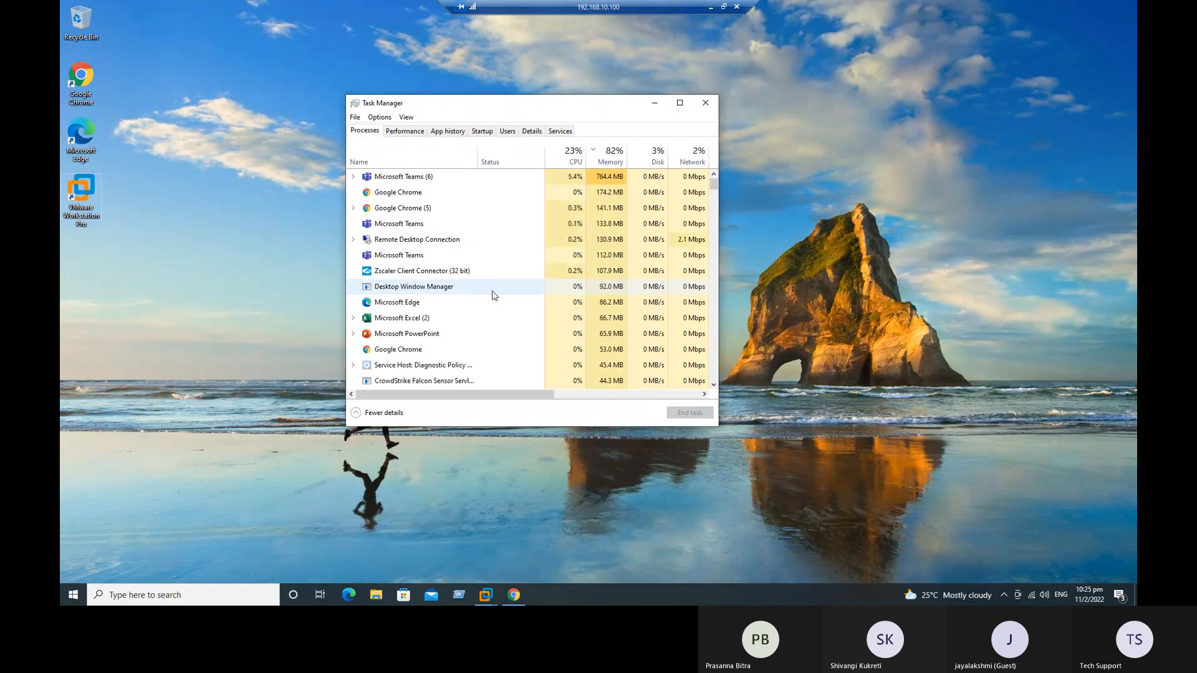
scroll(498, 284, "down", 5)
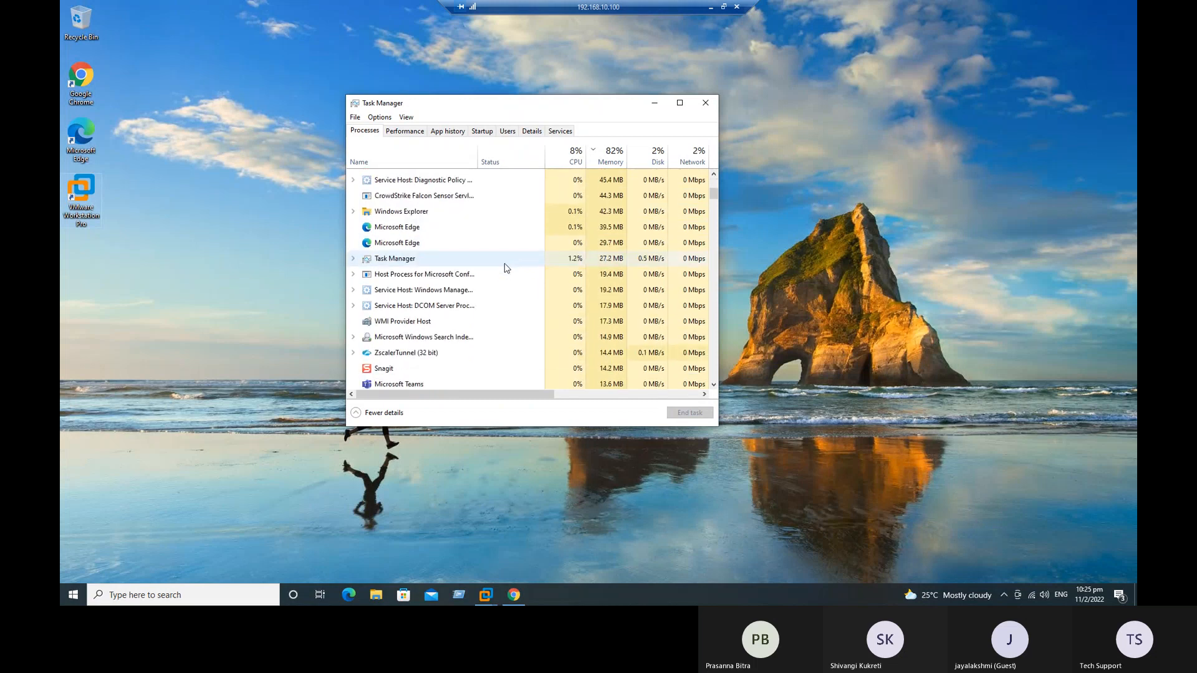
left_click(705, 102)
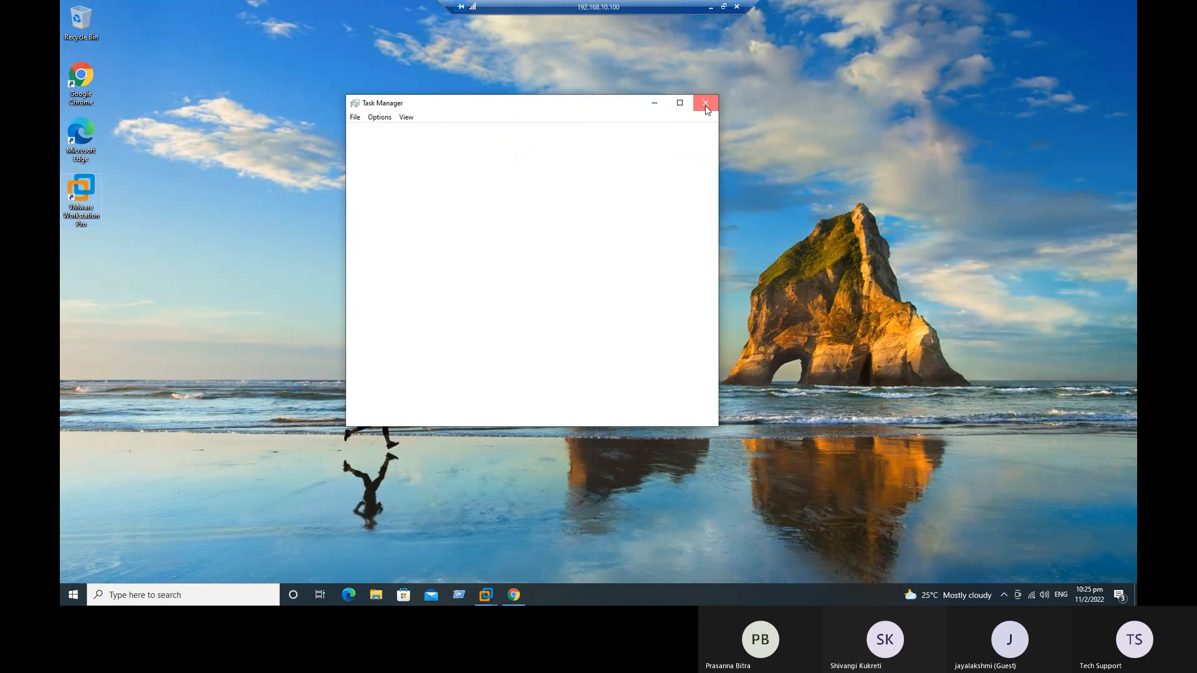
Step: Reopen VMware Workstation and try to open the ESXi01 virtual machine by taking ownership of it
double_click(81, 198)
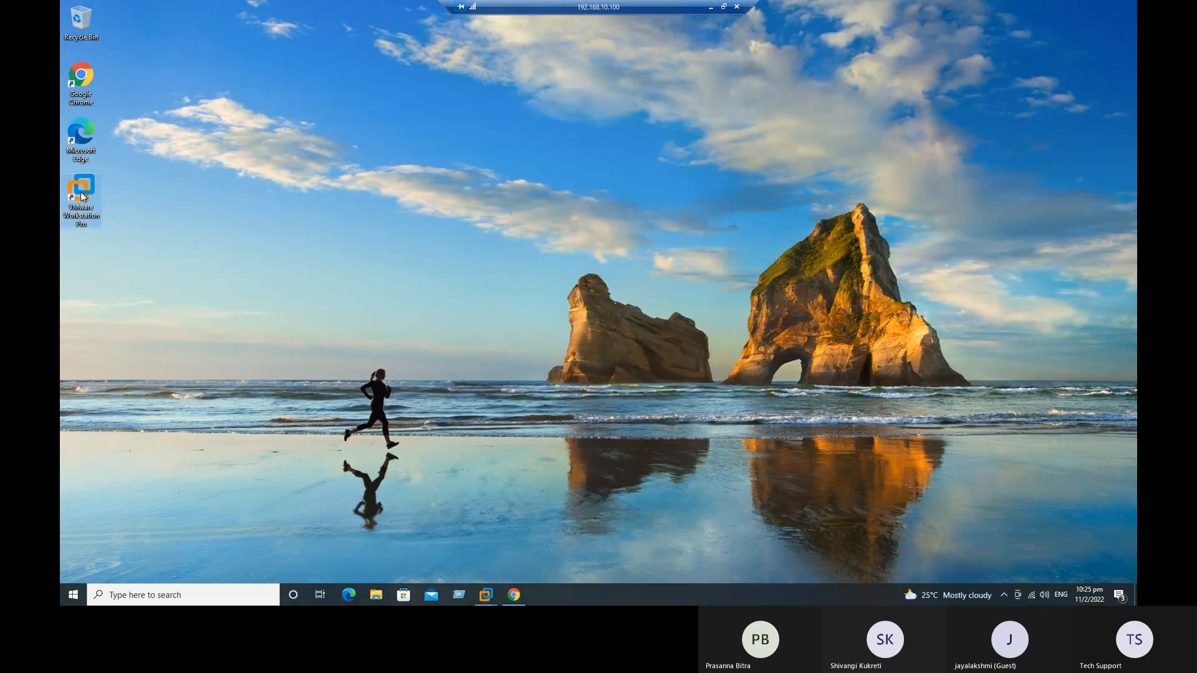
left_click(118, 149)
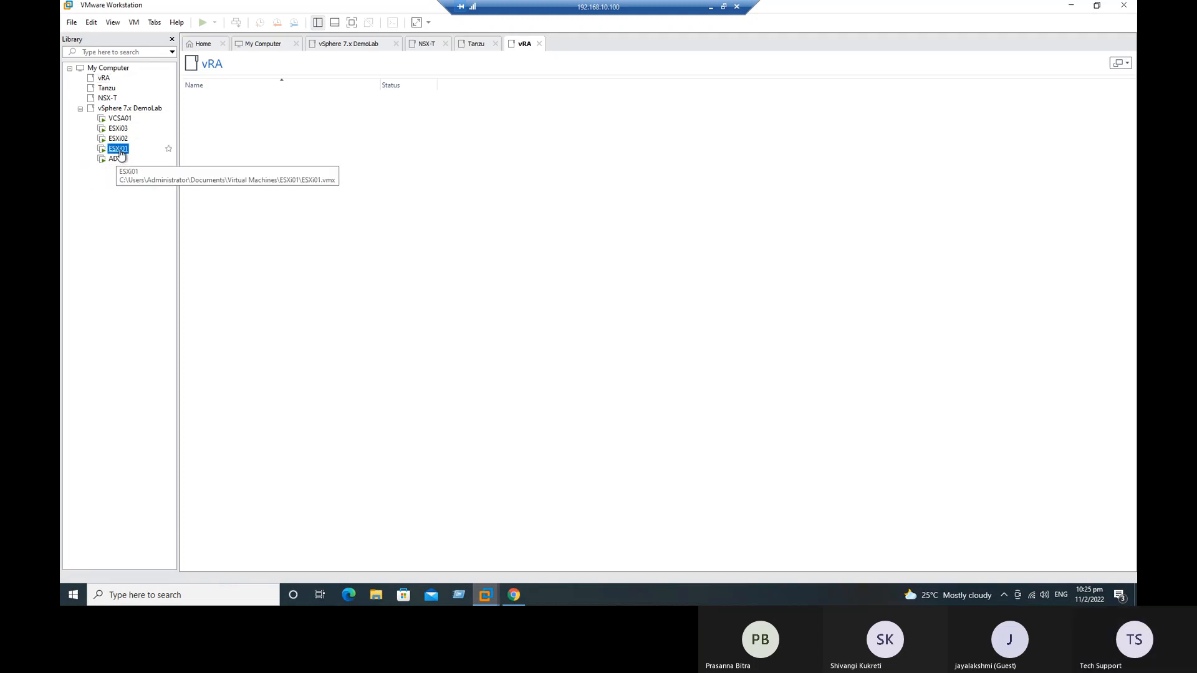
double_click(115, 151)
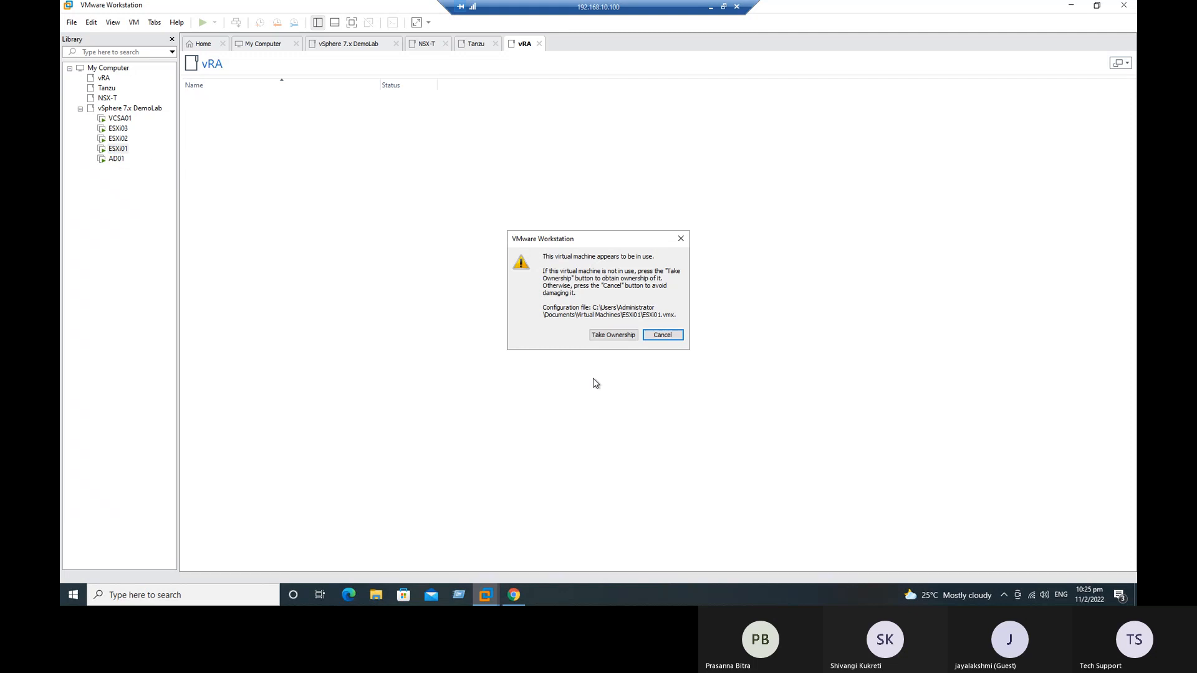
left_click(614, 336)
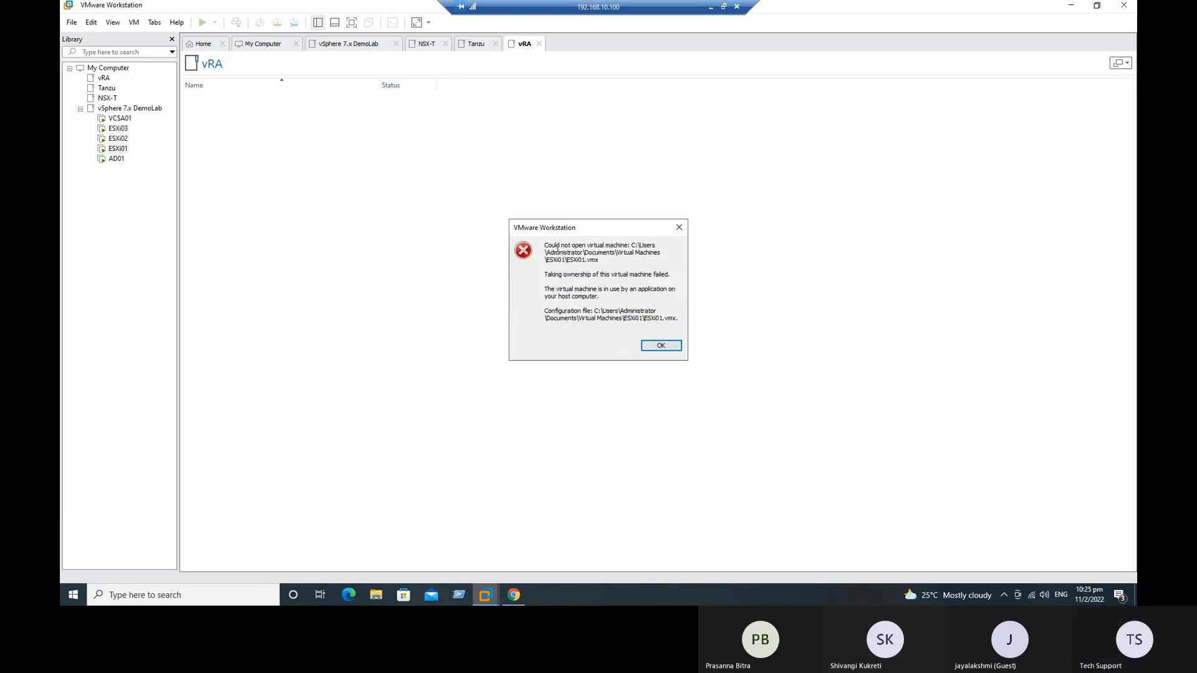
left_click_drag(552, 245, 620, 261)
left_click_drag(561, 311, 662, 328)
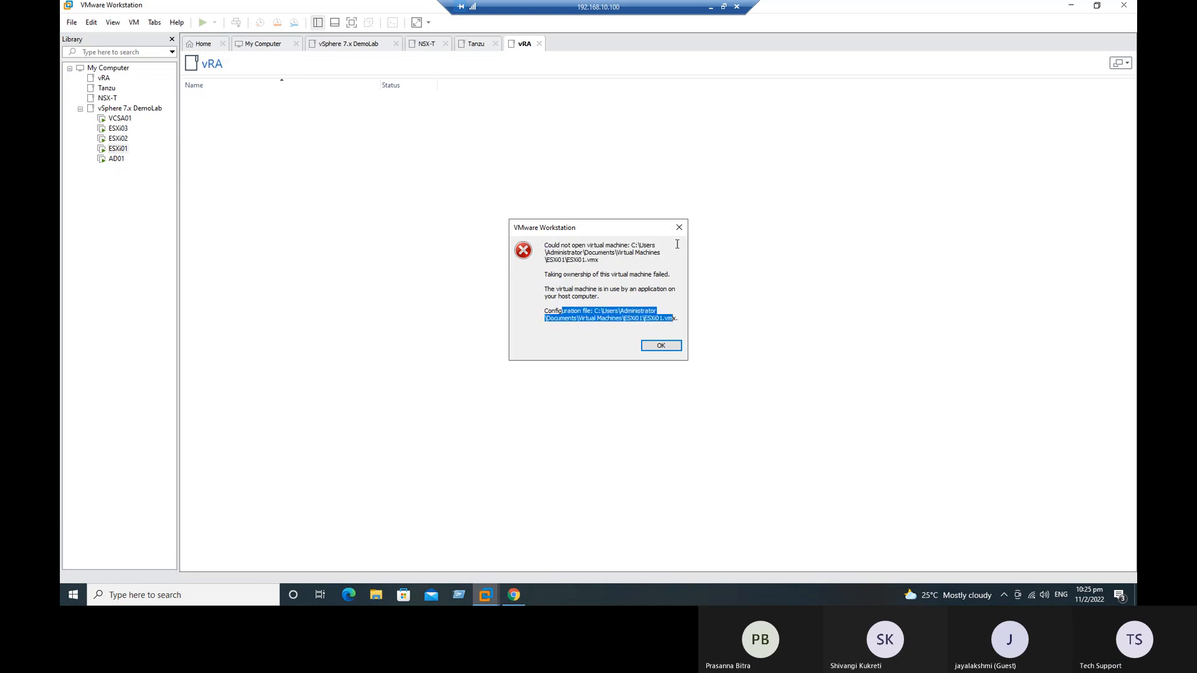
Step: Check the signed-in account with WHOAMI in a Command Prompt on the remote desktop and close the prompt
left_click(210, 598)
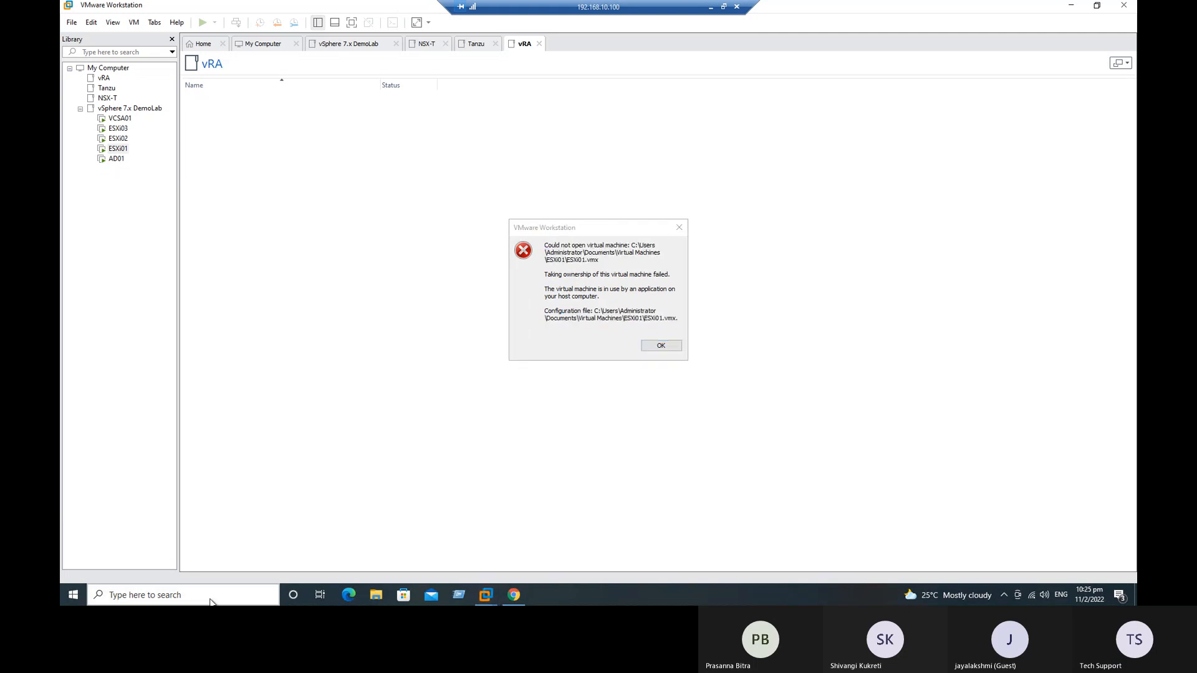
type("cmd")
key("Return")
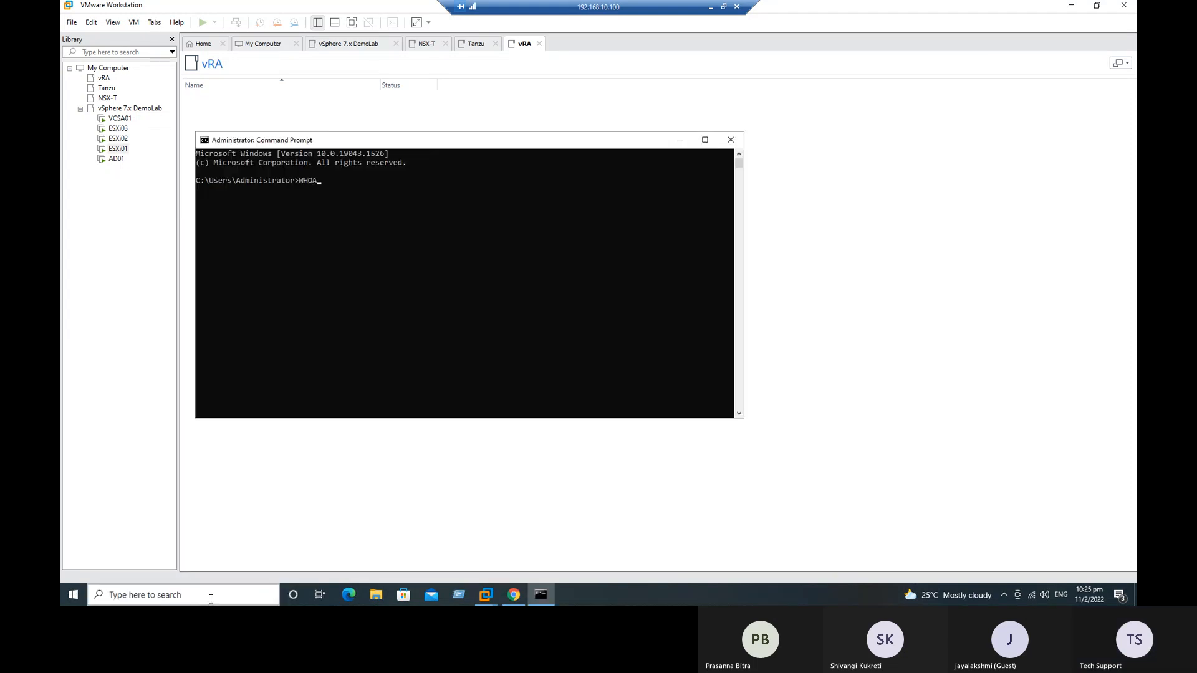
type("WHOAMI")
key("Return")
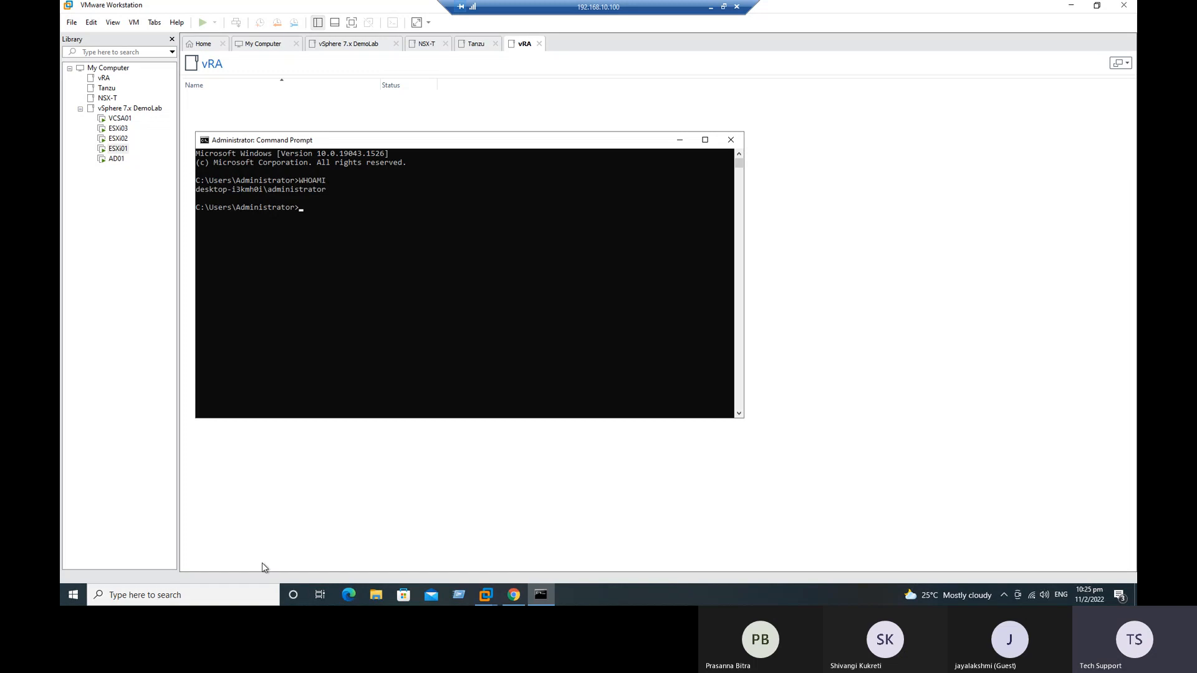
left_click(278, 195)
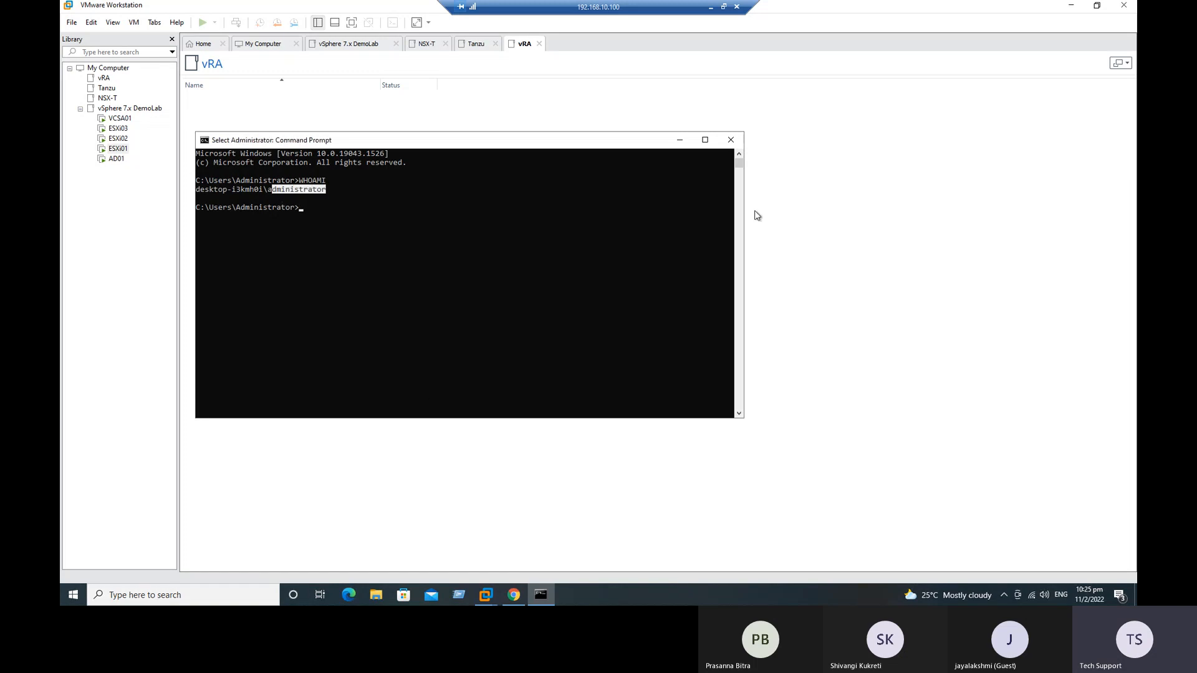
left_click(730, 141)
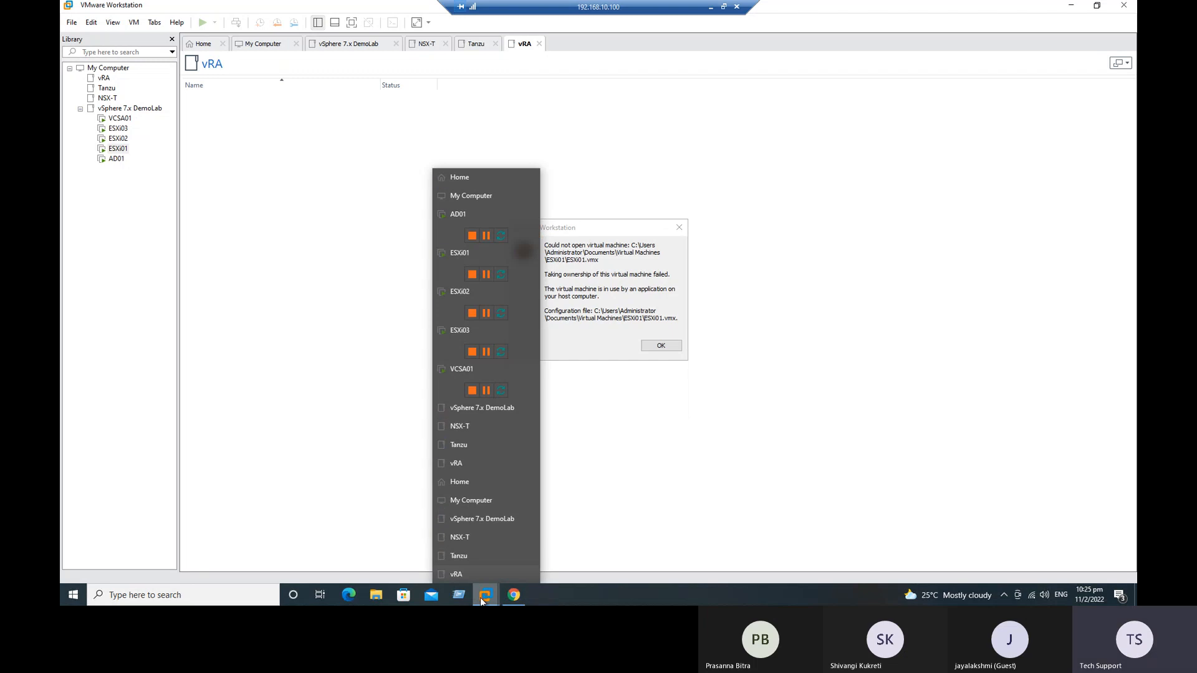
Step: Dismiss the error, close the duplicate VMware Workstation window, and show ESXi01 in the instance that is running the virtual machines
left_click(683, 228)
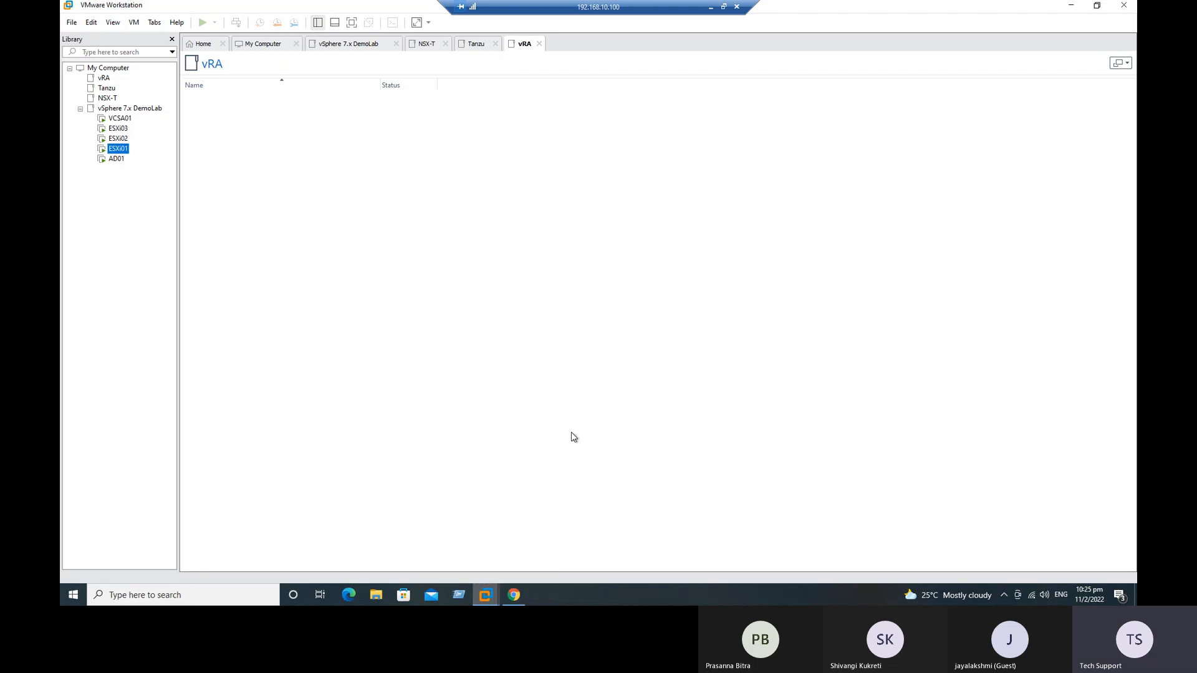
left_click(1122, 9)
mouse_move(485, 594)
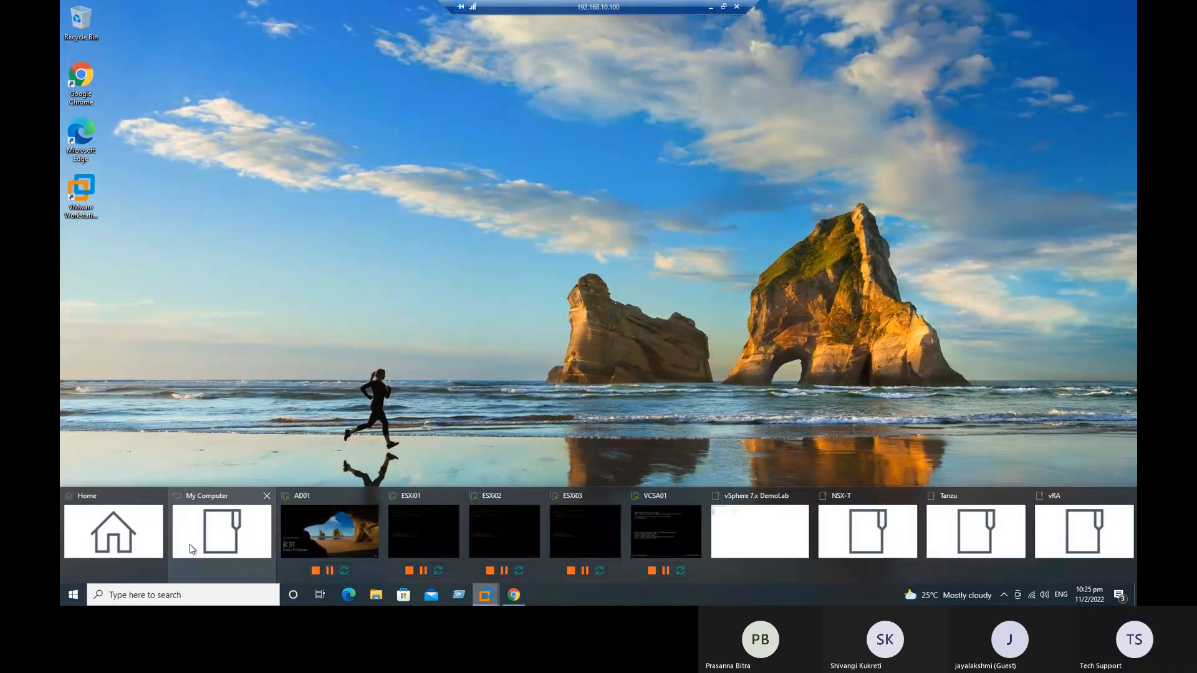
left_click(144, 538)
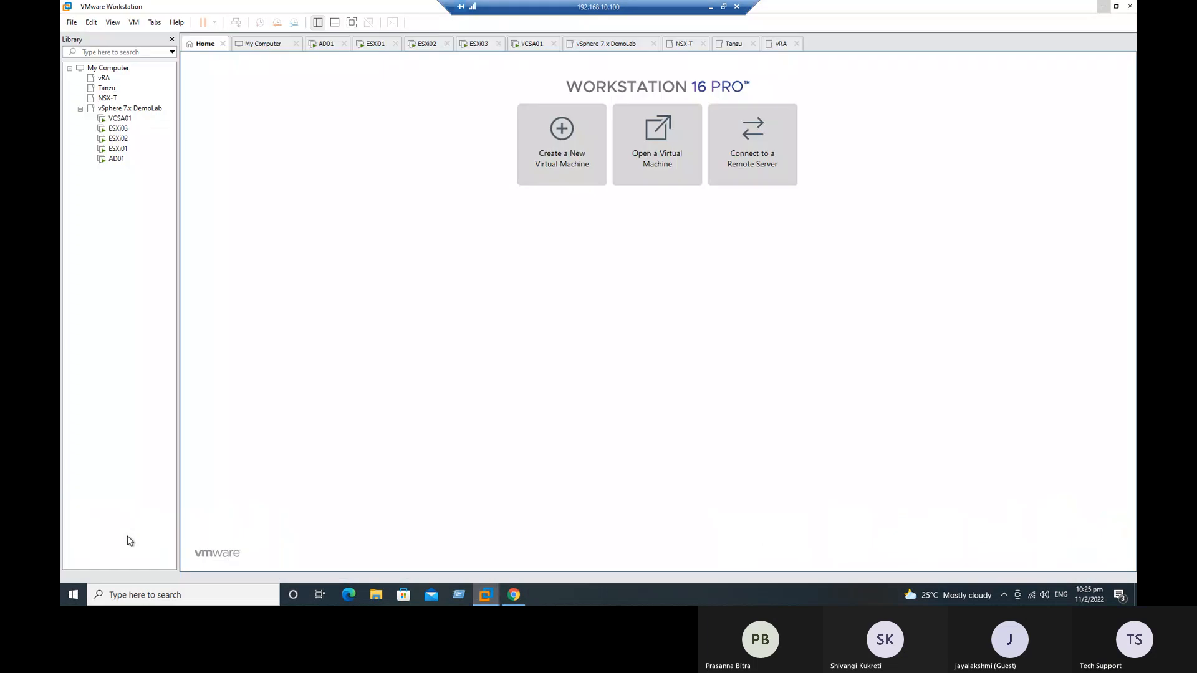
left_click(107, 150)
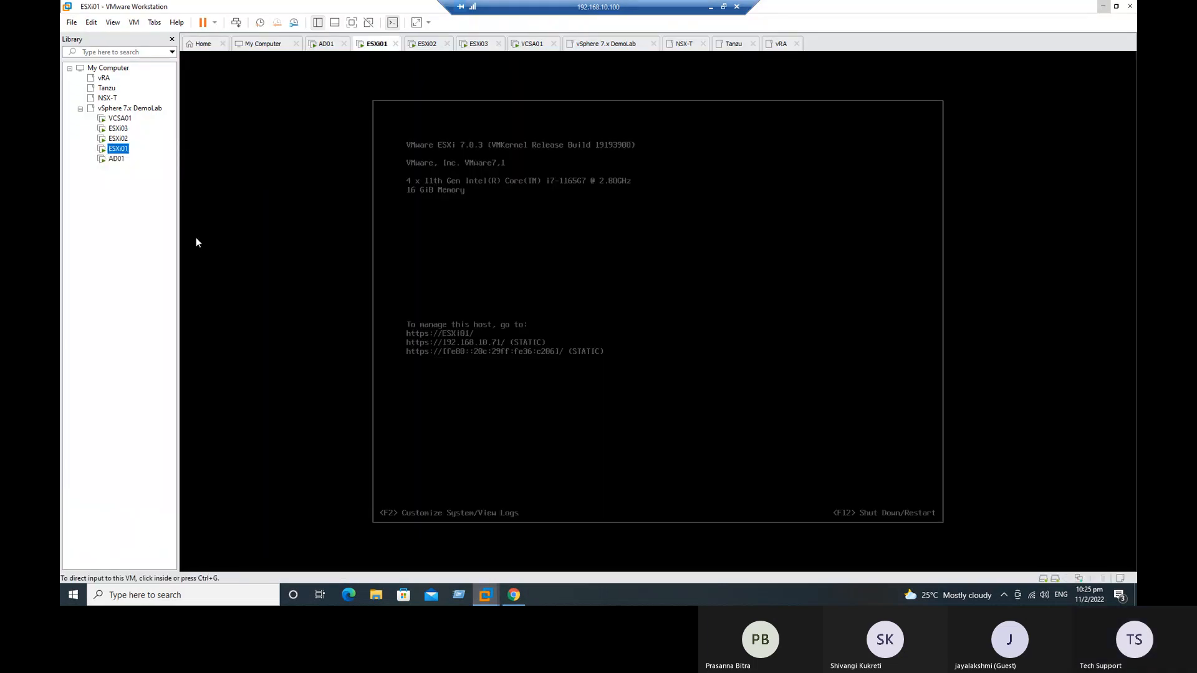
Step: Add four network adapters to the ESXi01 virtual machine in its hardware settings
right_click(118, 149)
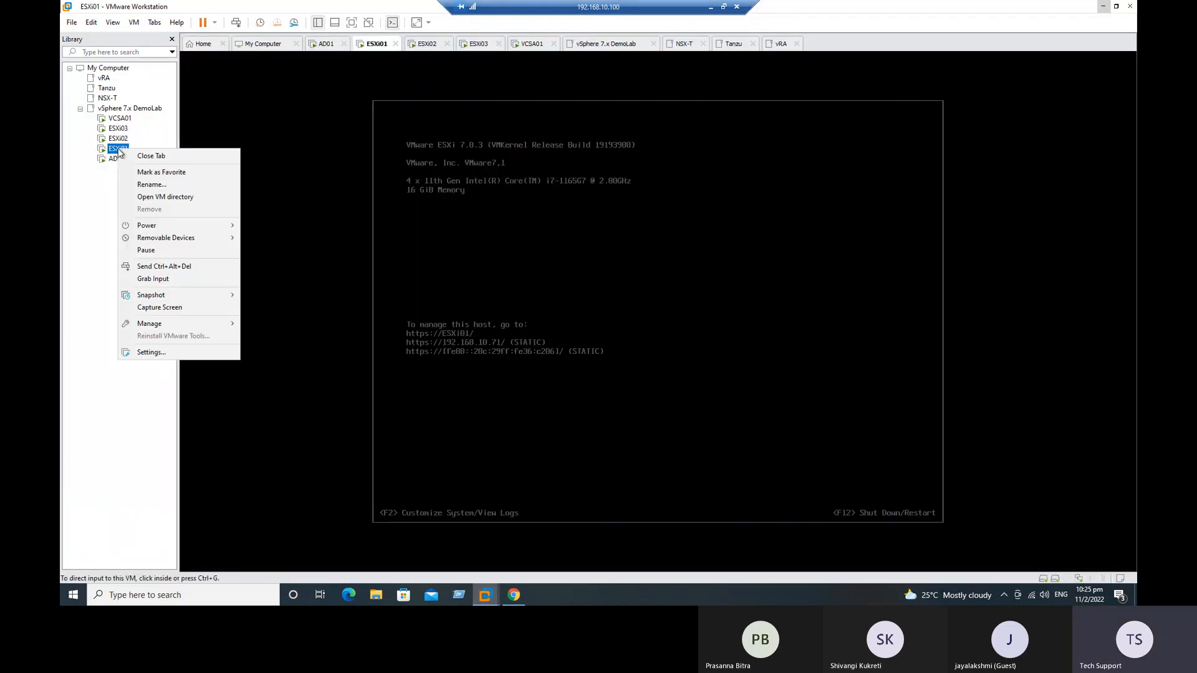
left_click(153, 352)
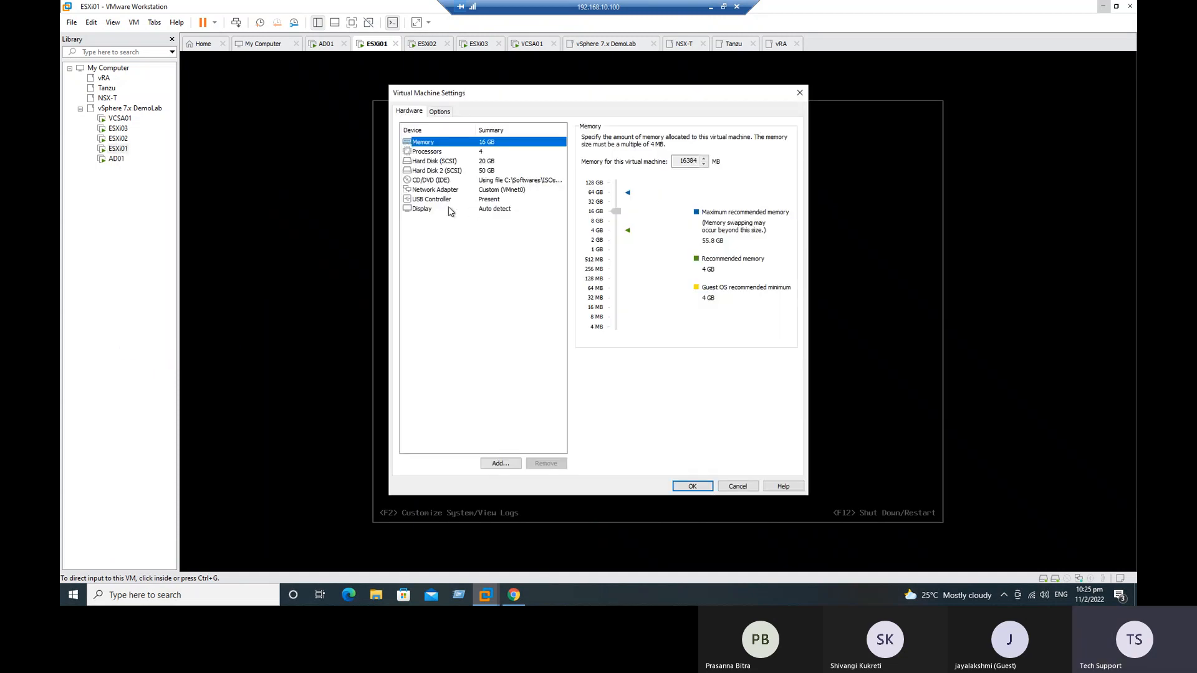
left_click(497, 464)
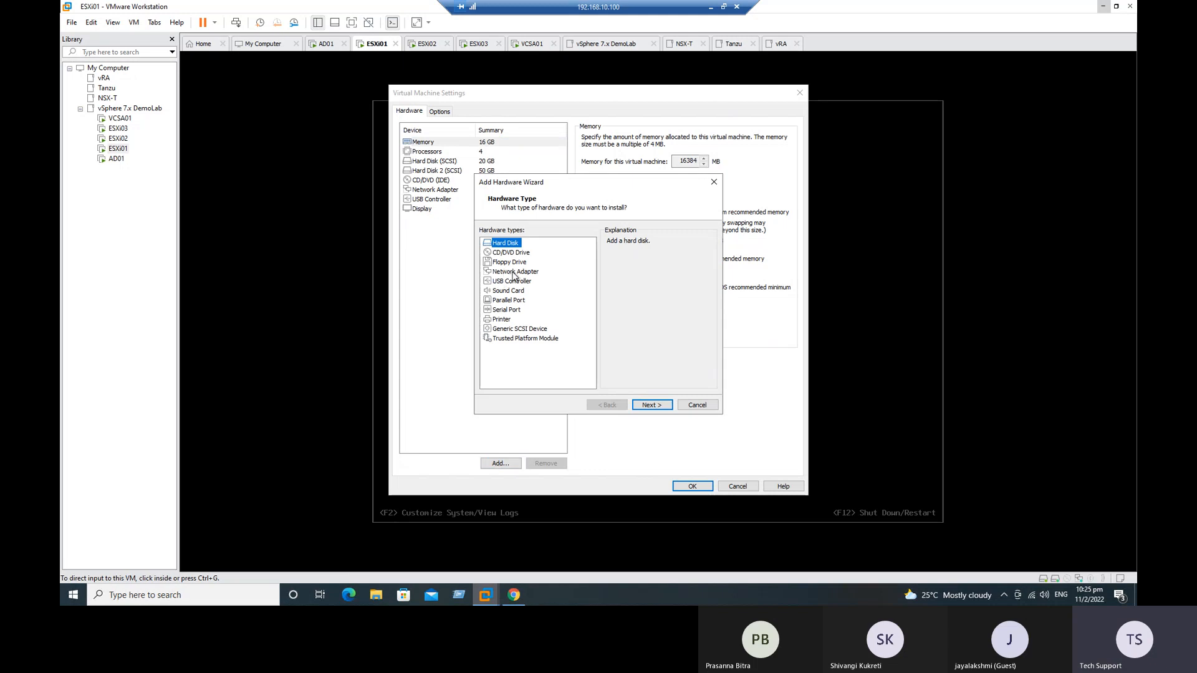
left_click(511, 273)
left_click(652, 405)
left_click(502, 463)
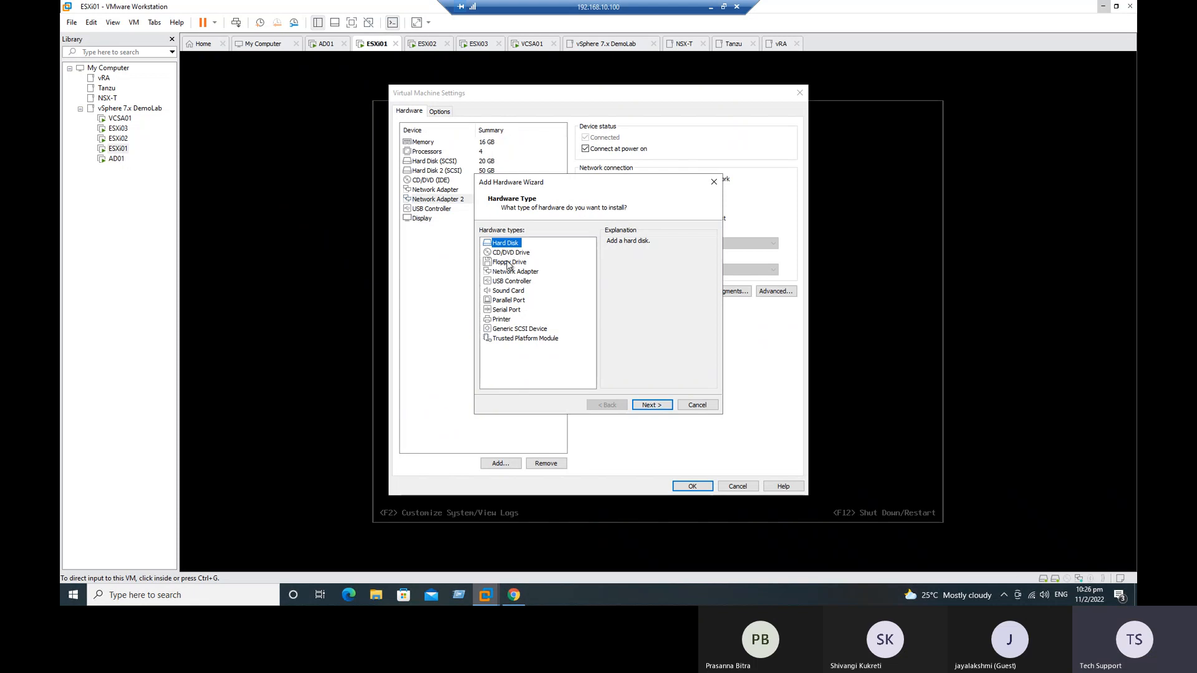
left_click(514, 272)
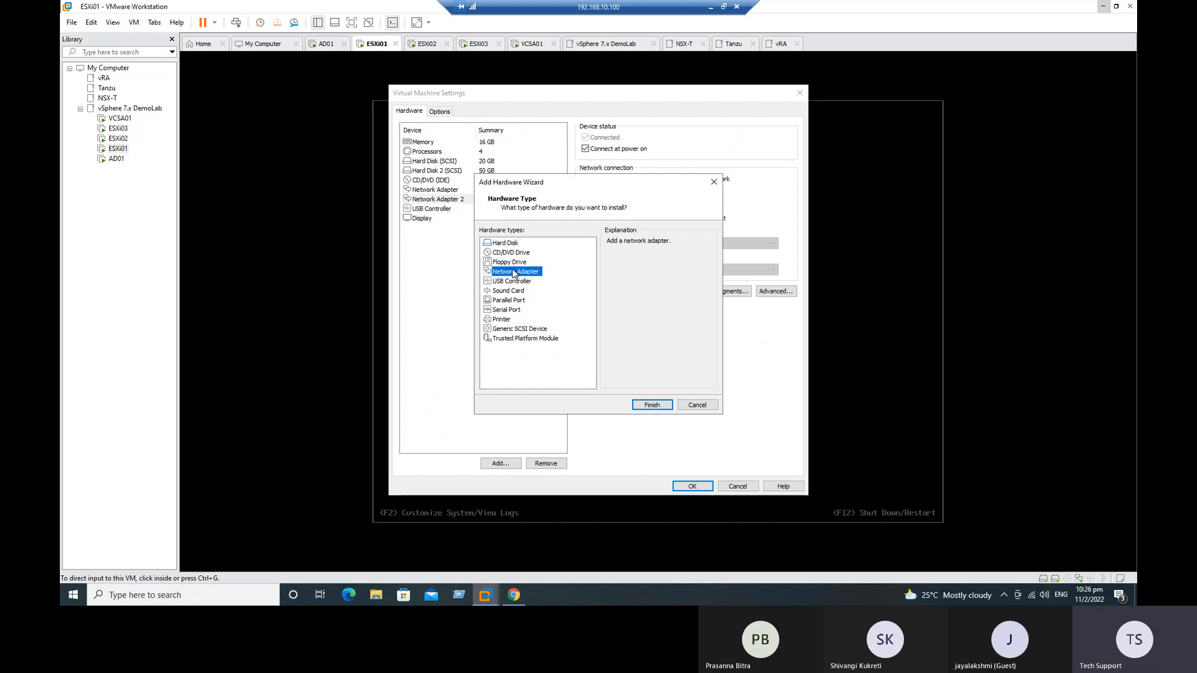
left_click(651, 406)
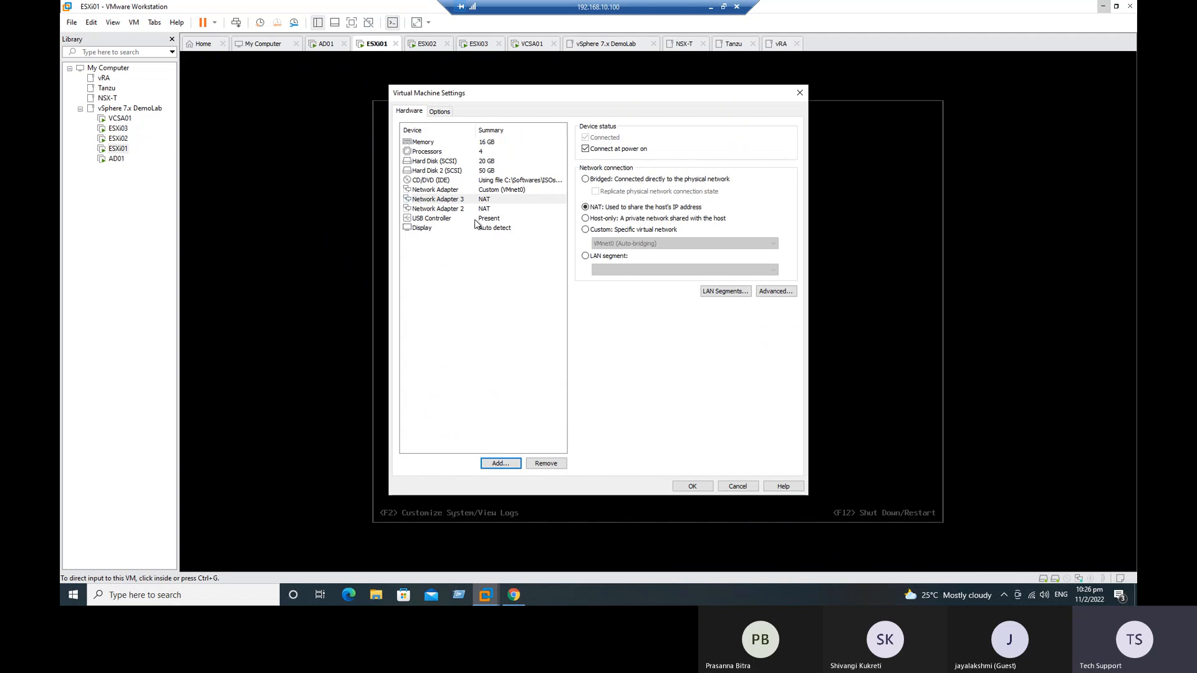
left_click(498, 463)
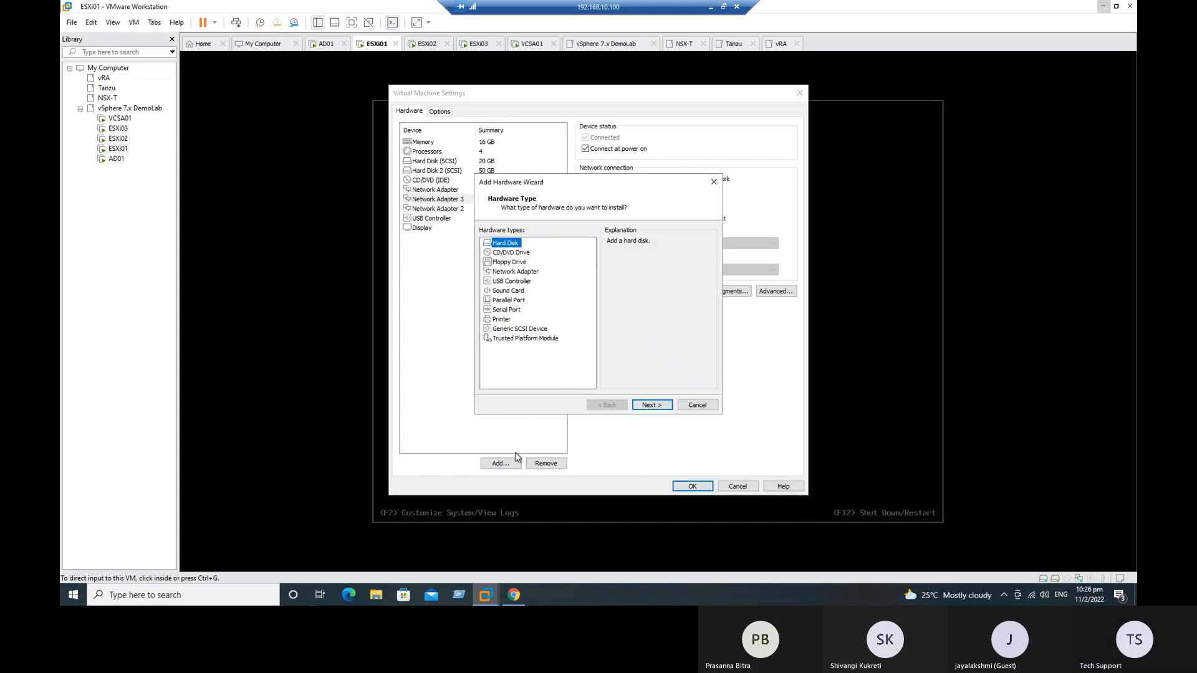
left_click(515, 272)
left_click(653, 405)
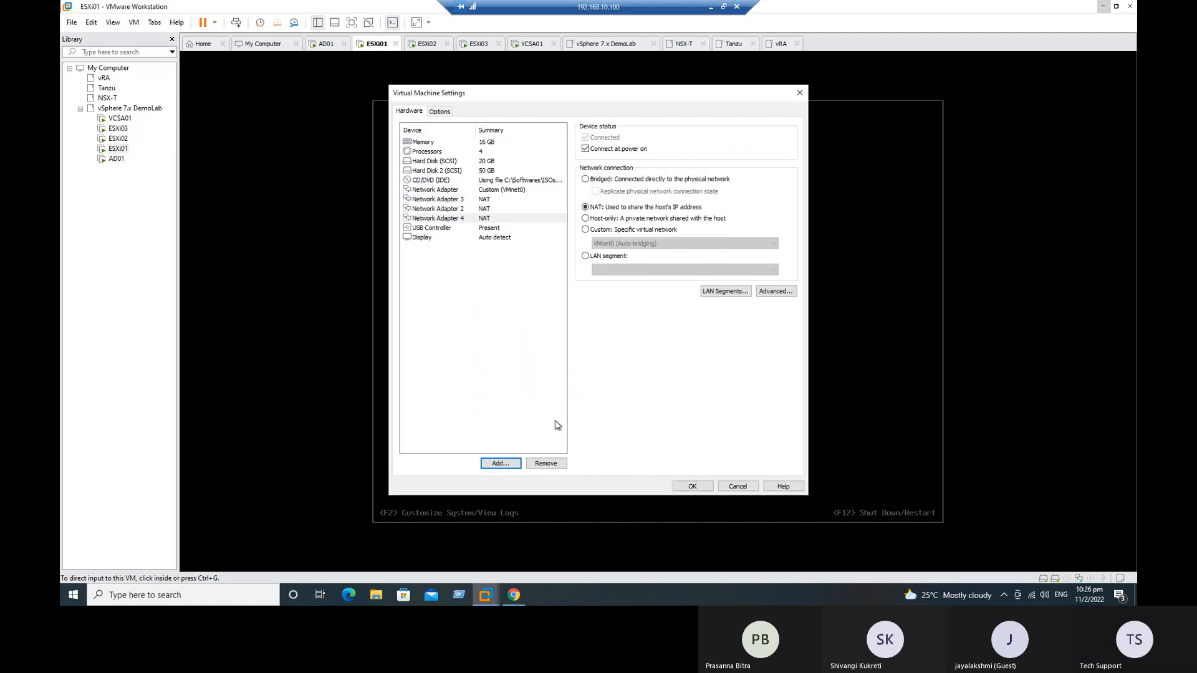
left_click(500, 463)
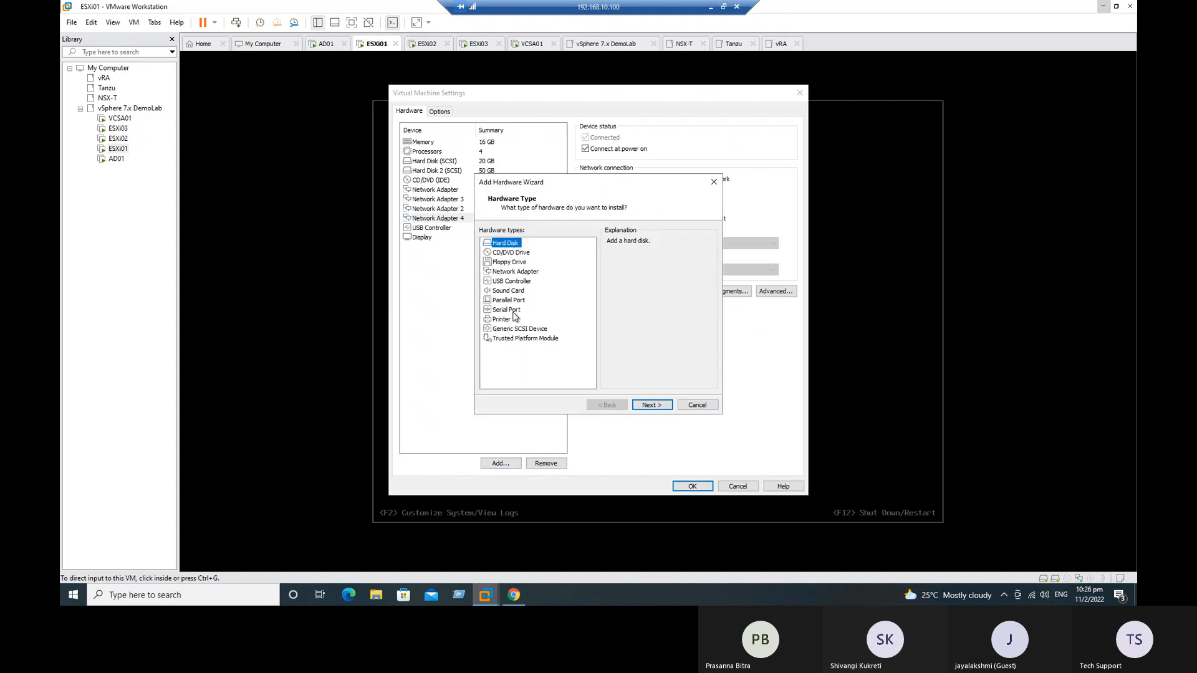
left_click(517, 272)
left_click(654, 405)
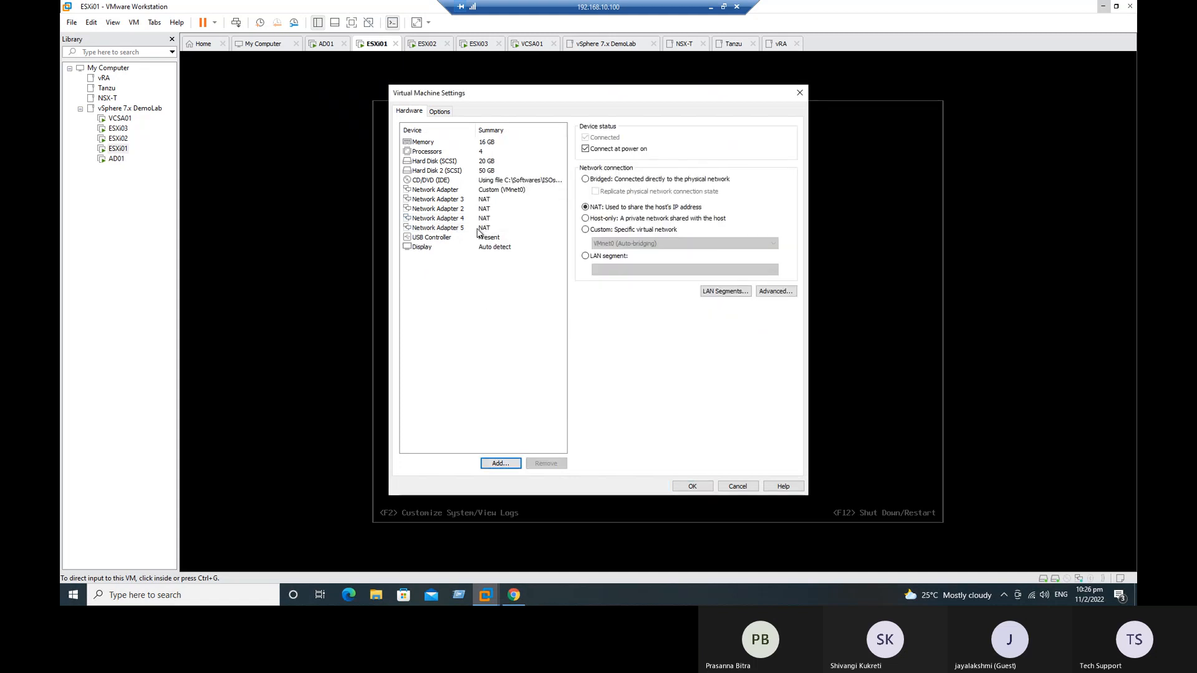
Step: Connect ESXi01's Network Adapters 2 to 5 to the custom virtual network VMnet0 (Auto-bridging) and save the settings
left_click(476, 201)
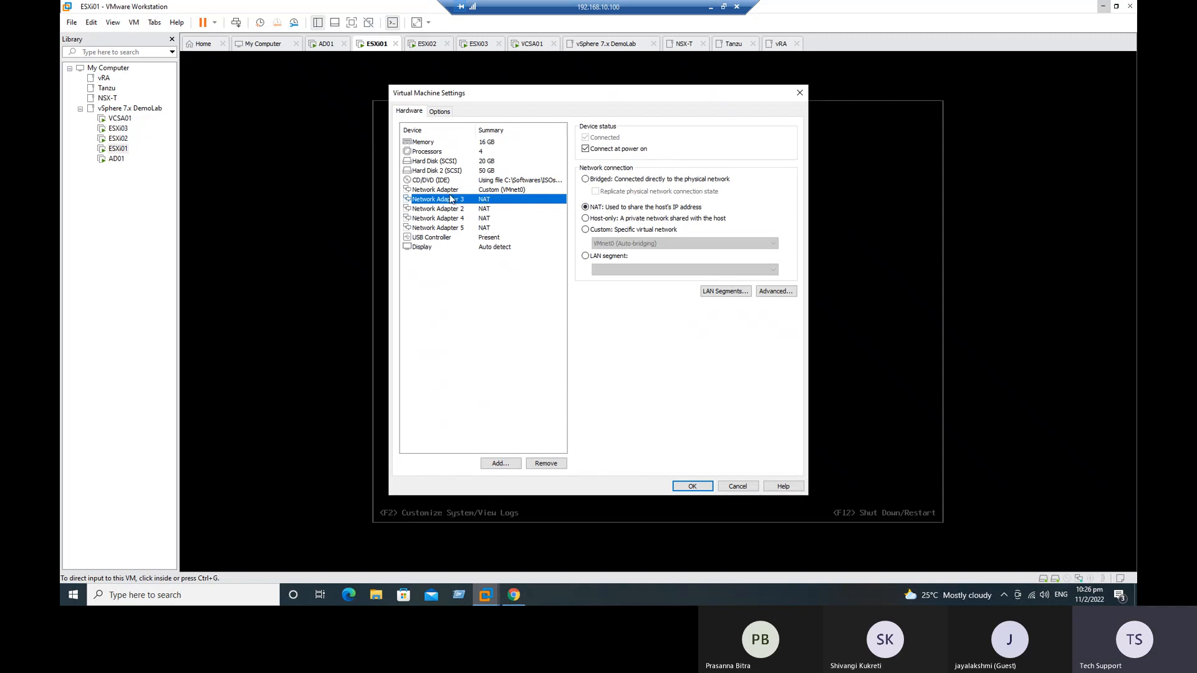
left_click(603, 230)
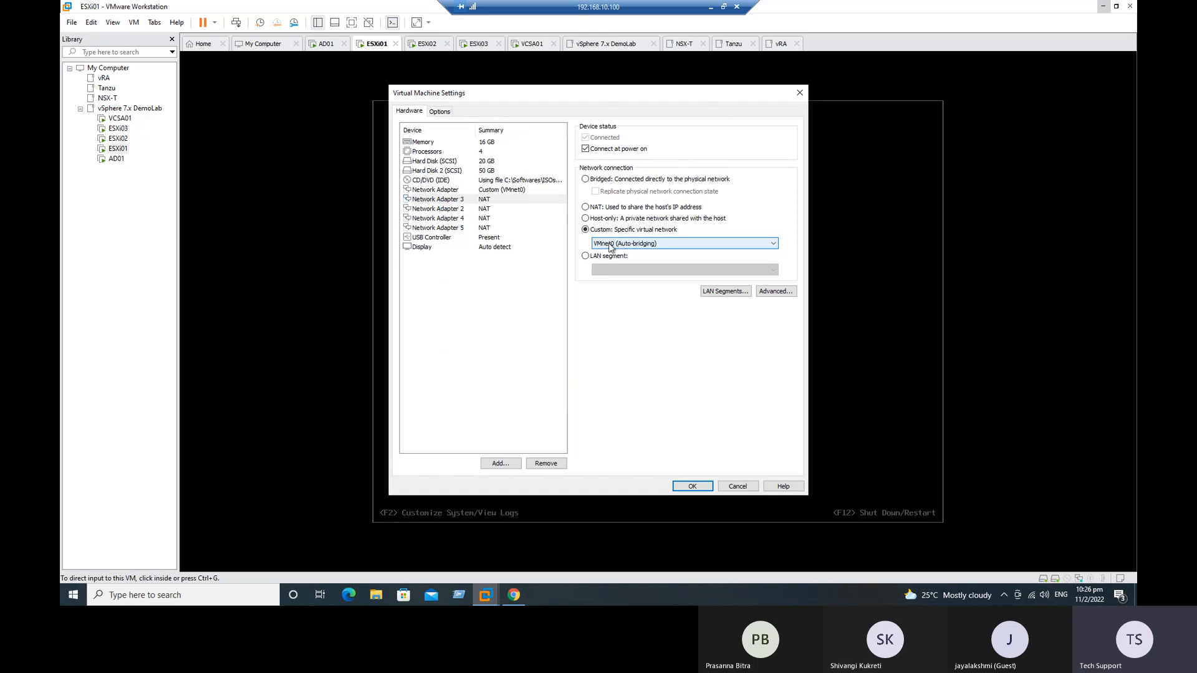
left_click(496, 207)
left_click(603, 230)
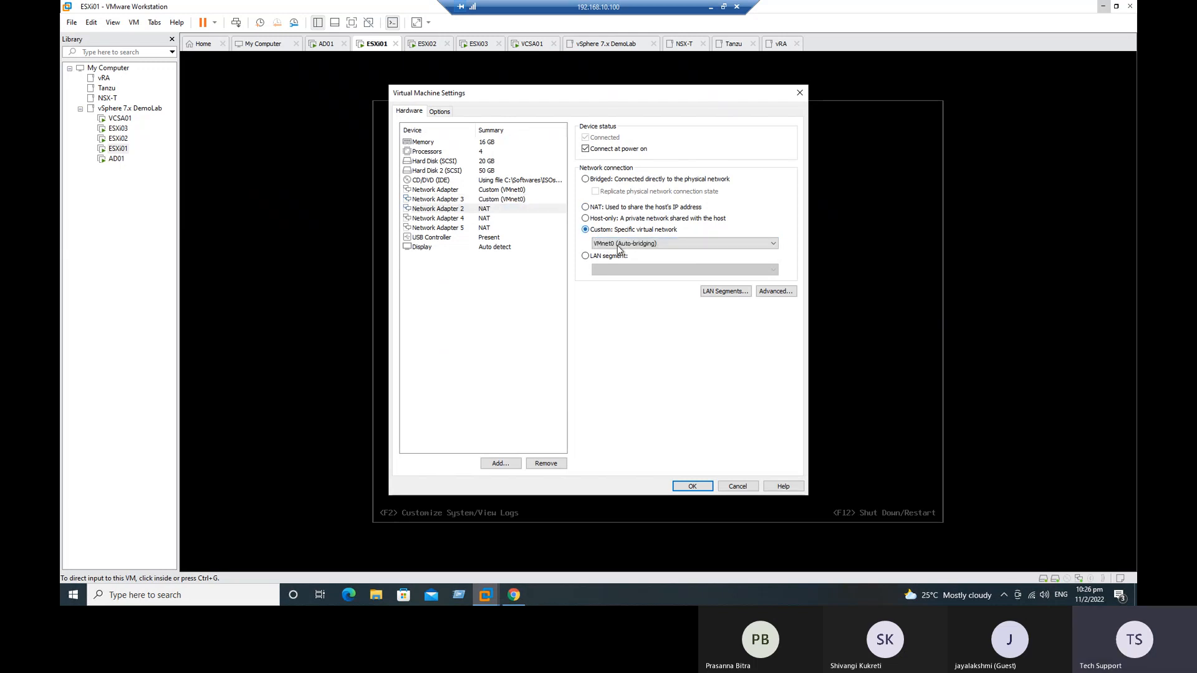
left_click(486, 218)
left_click(632, 229)
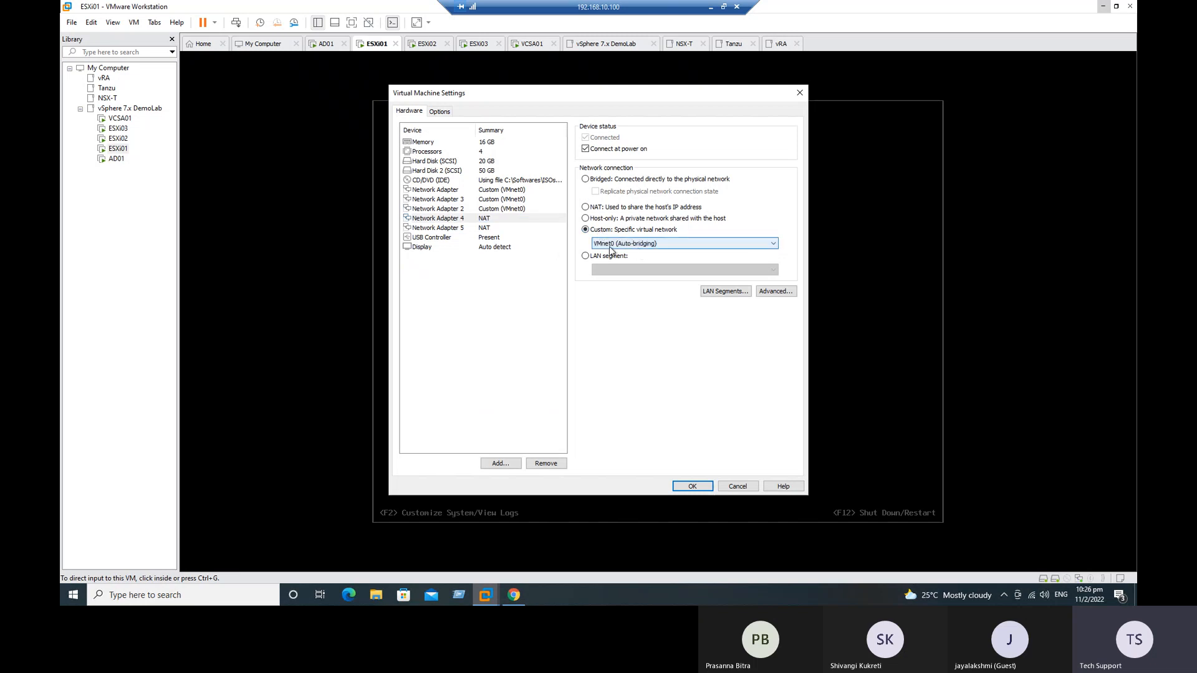
left_click(486, 228)
left_click(617, 230)
left_click(697, 486)
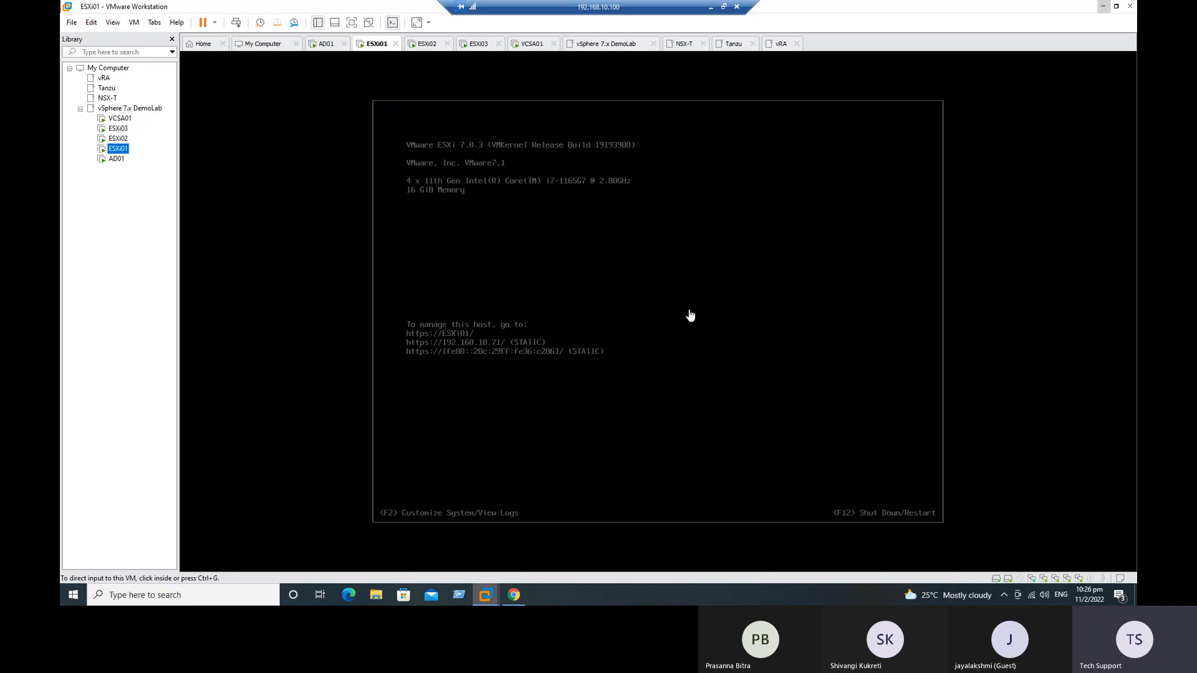
Step: Restart the guest operating system of ESXi01
right_click(123, 152)
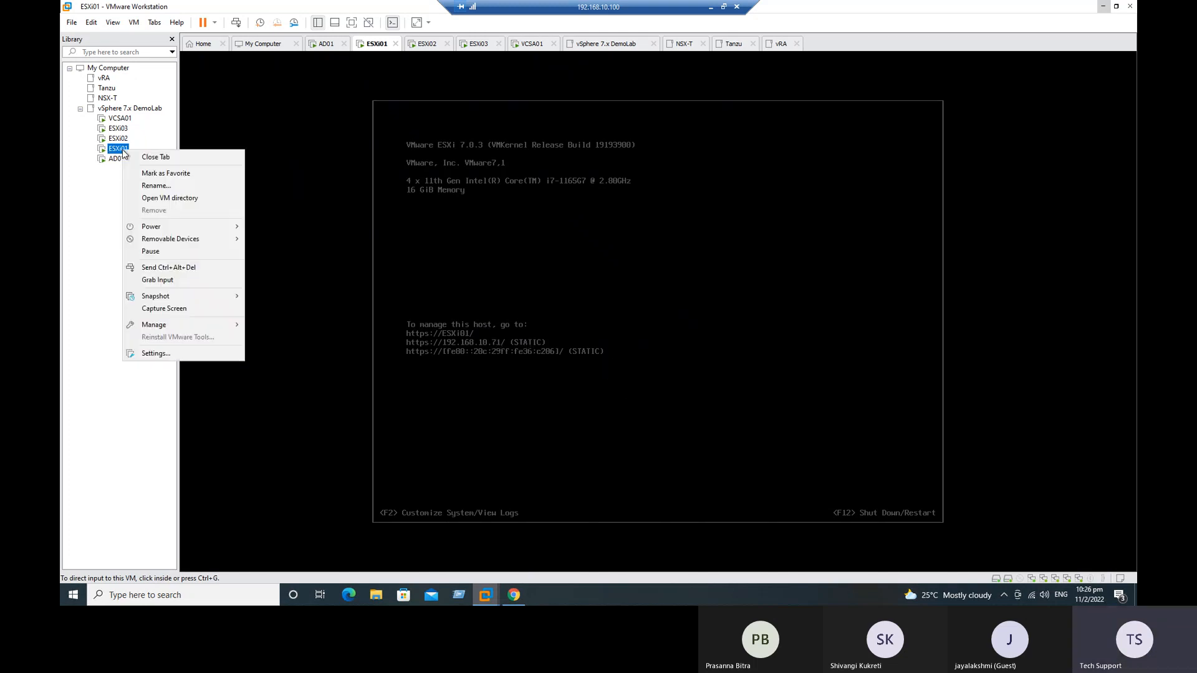
mouse_move(185, 227)
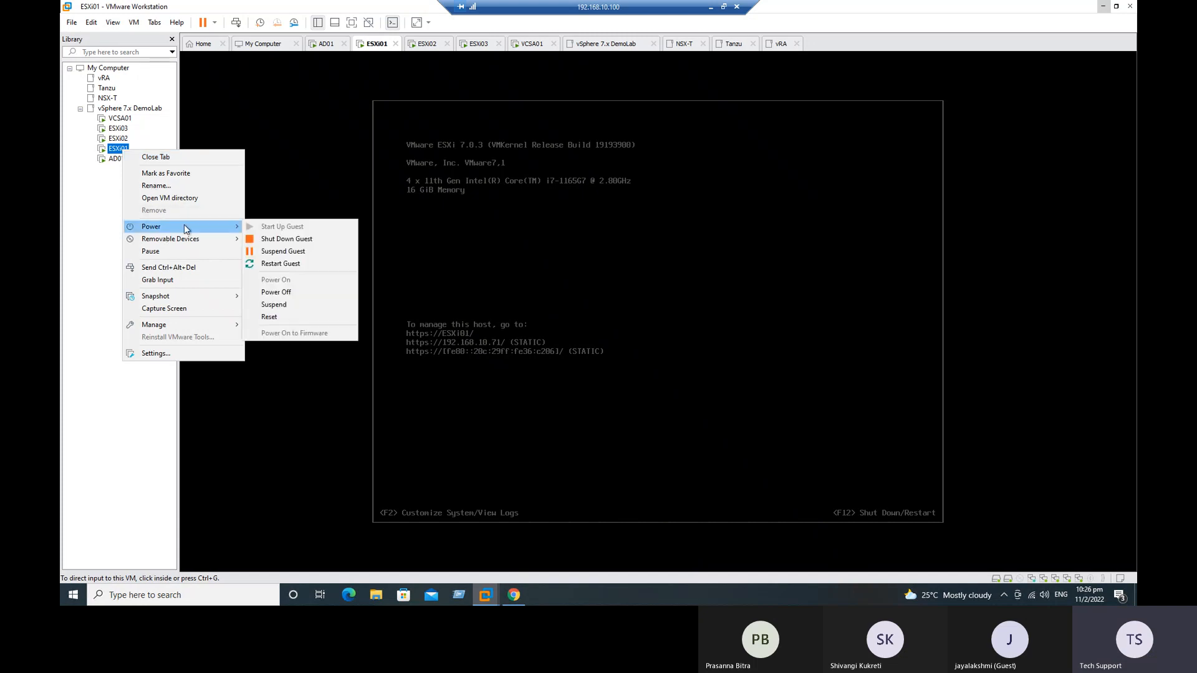
left_click(290, 262)
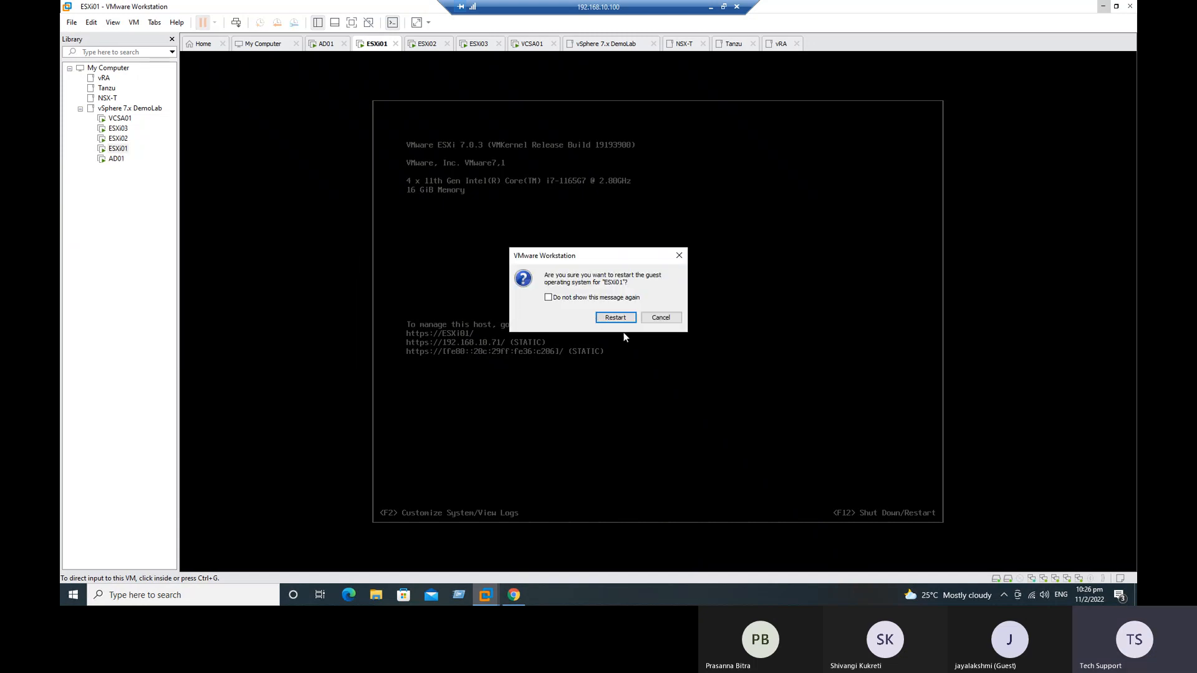
left_click(624, 318)
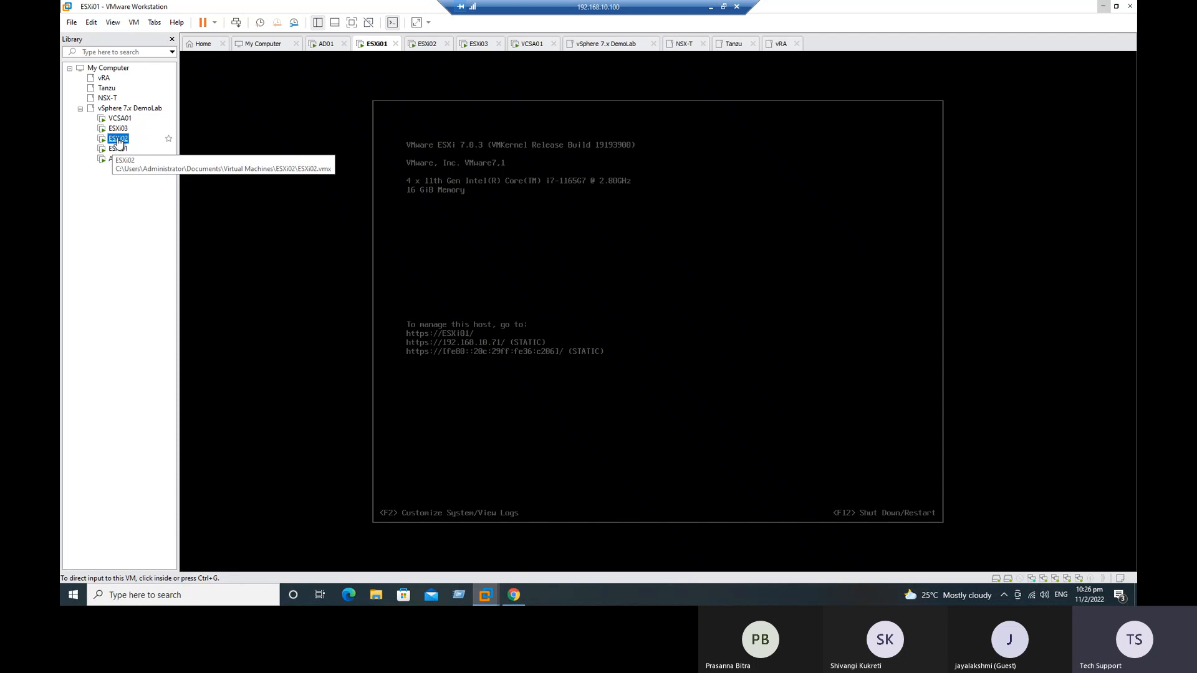
Step: Add four network adapters to the ESXi02 virtual machine in its hardware settings
left_click(117, 138)
right_click(118, 138)
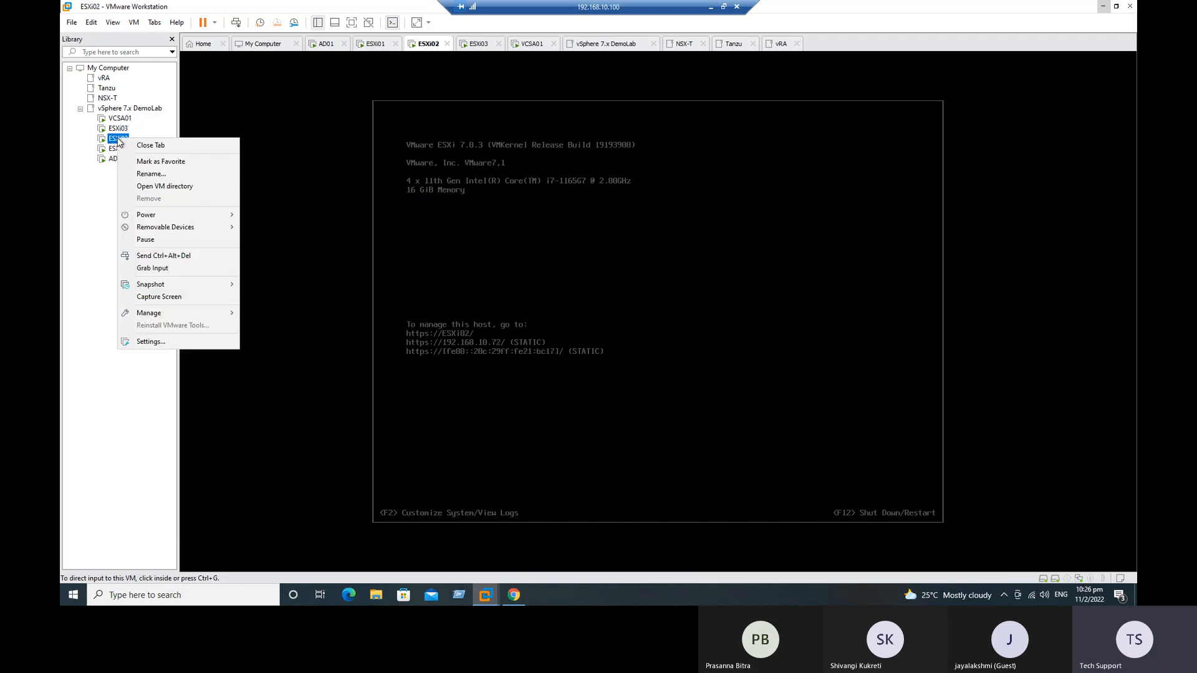
left_click(163, 342)
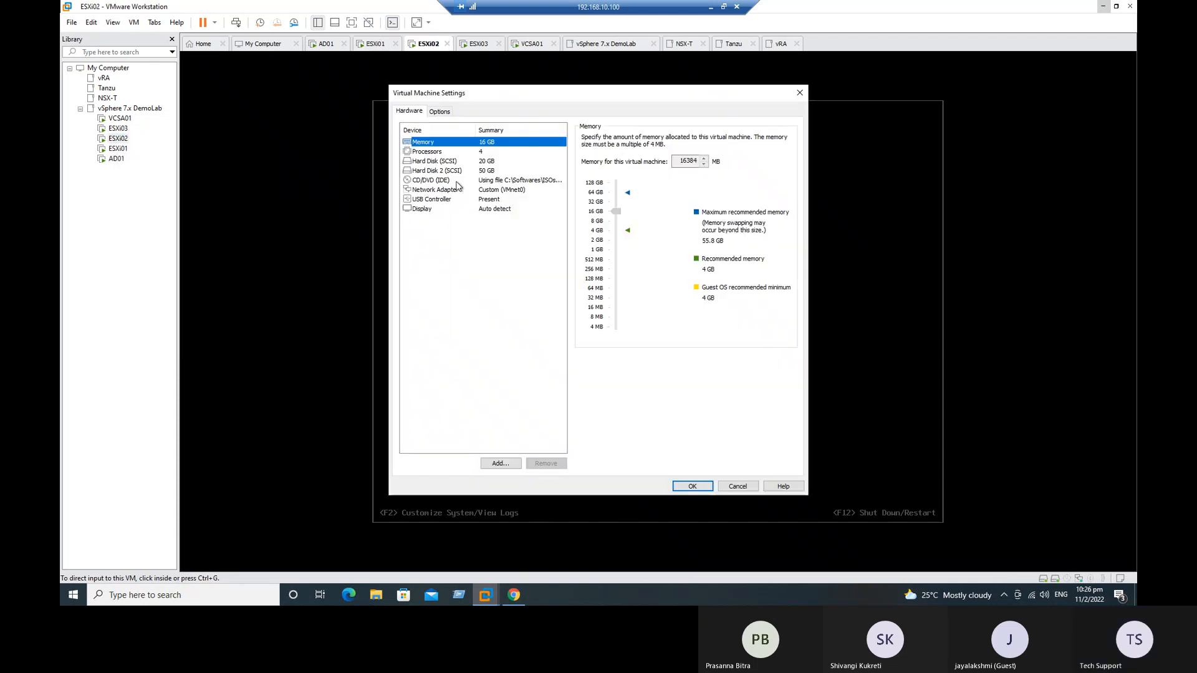
left_click(498, 463)
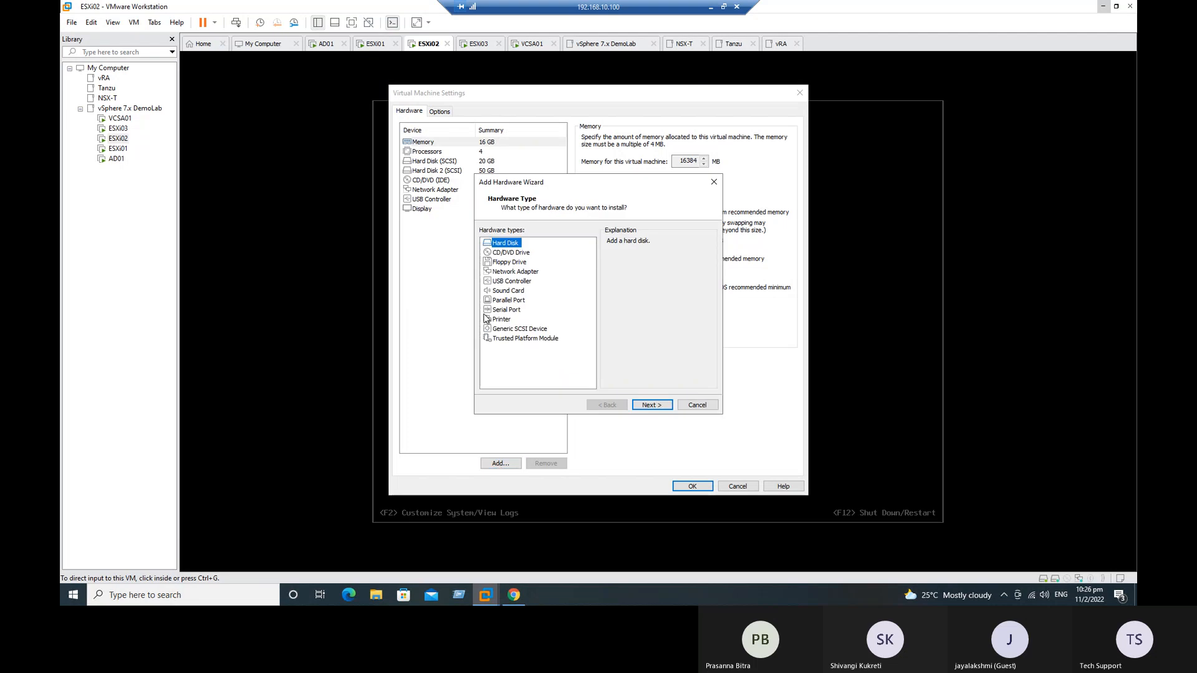
left_click(515, 271)
left_click(651, 405)
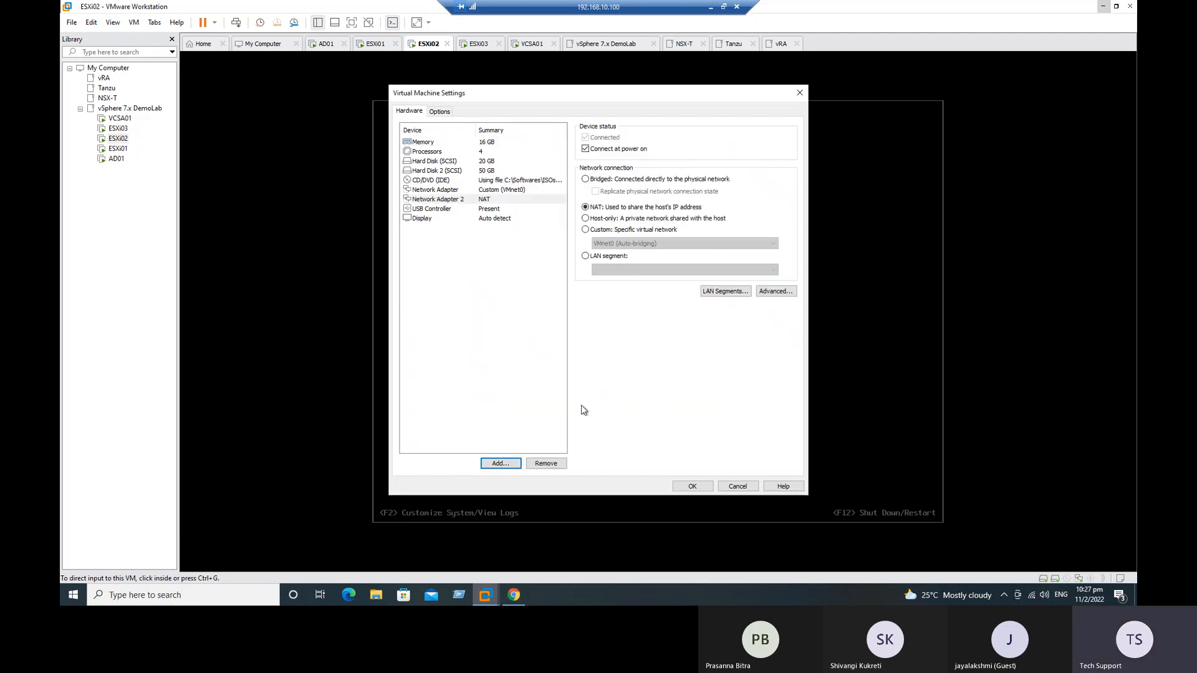
left_click(498, 463)
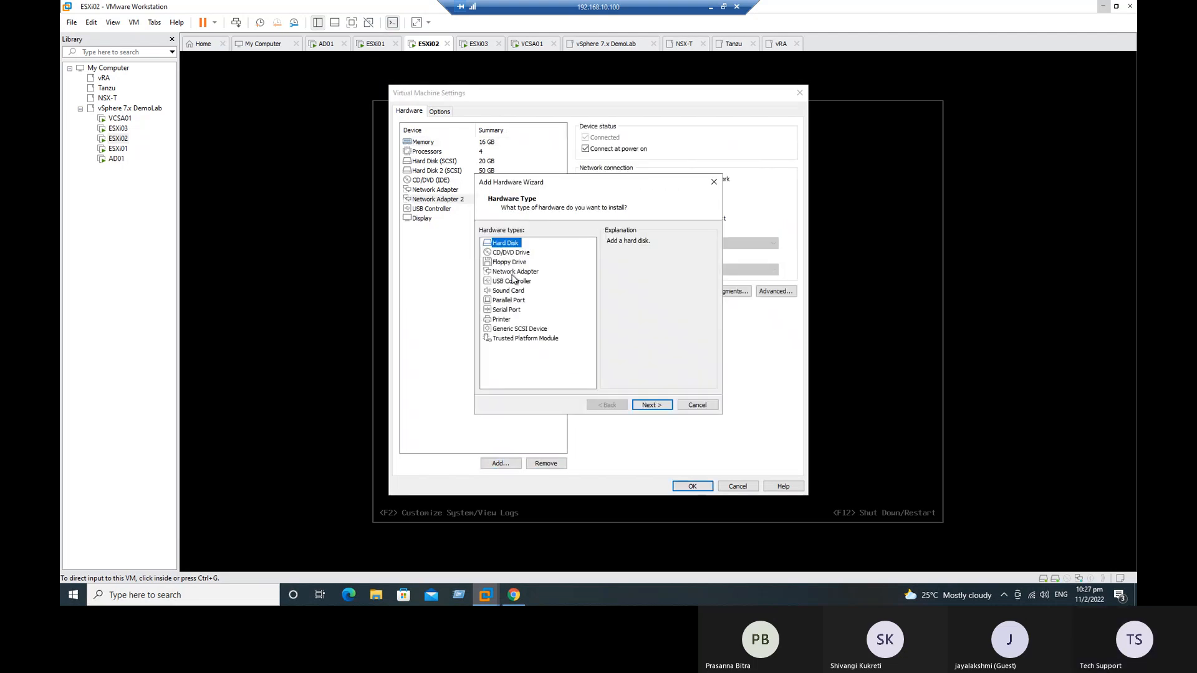
left_click(513, 272)
left_click(652, 405)
left_click(498, 463)
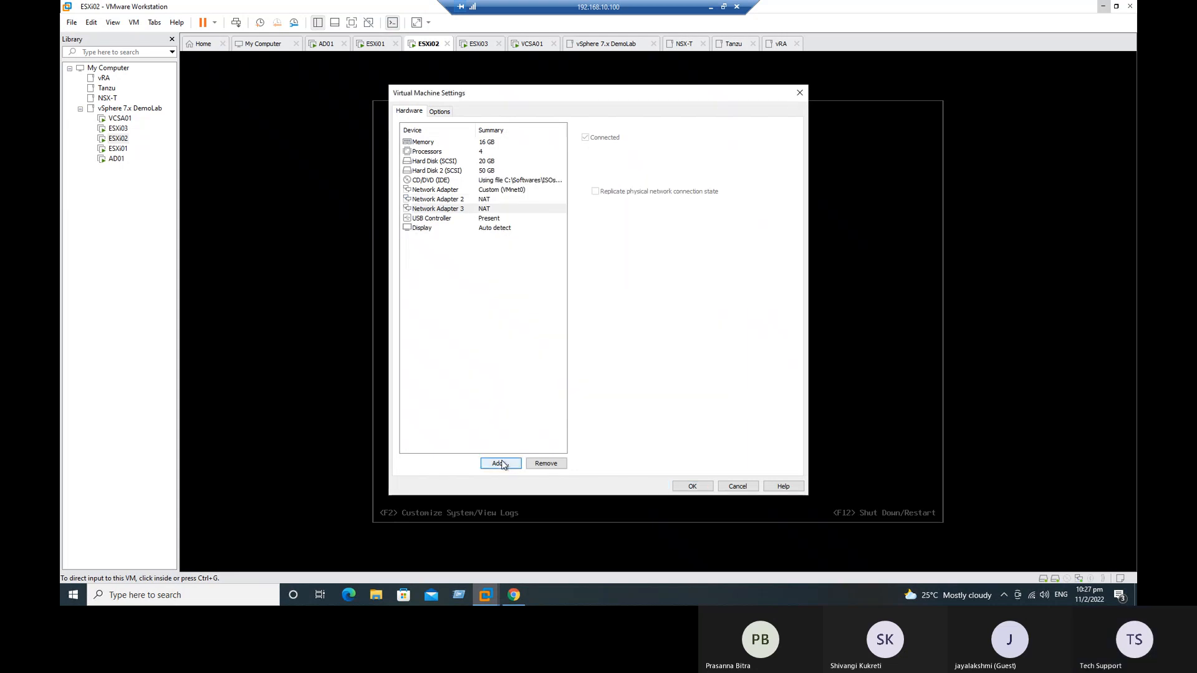
left_click(515, 272)
left_click(651, 404)
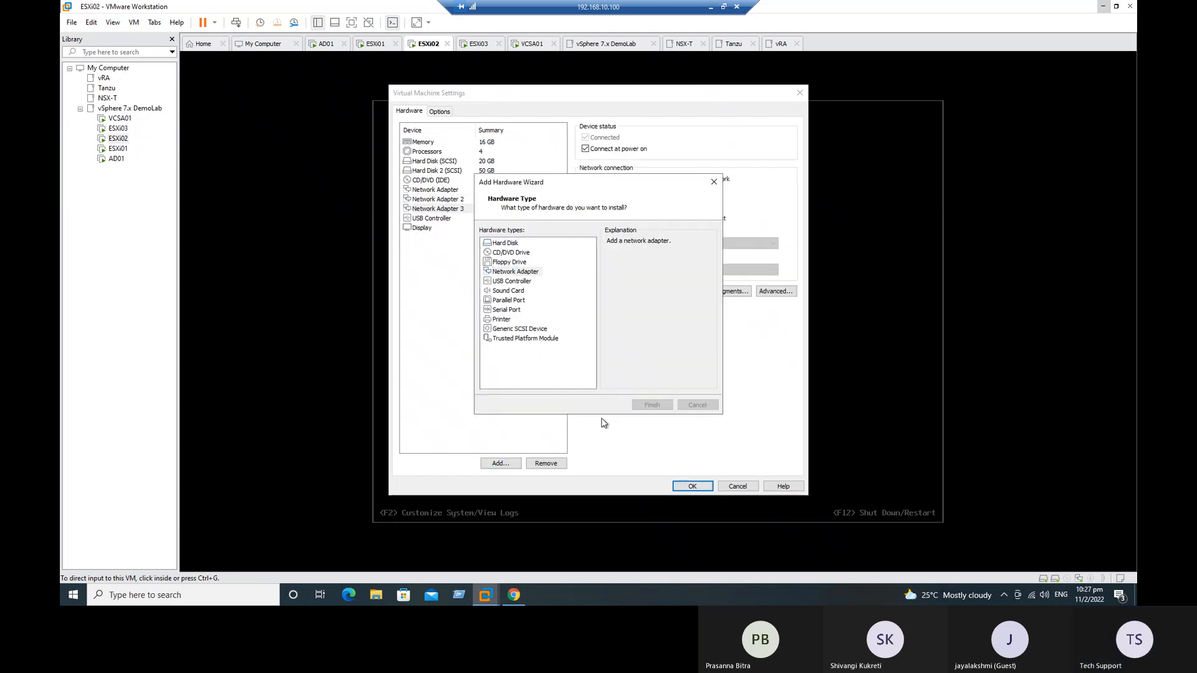
left_click(505, 463)
left_click(515, 273)
left_click(652, 404)
Step: Connect ESXi02's Network Adapters 2 to 5 to the custom virtual network VMnet0 (Auto-bridging) and save the settings
left_click(483, 200)
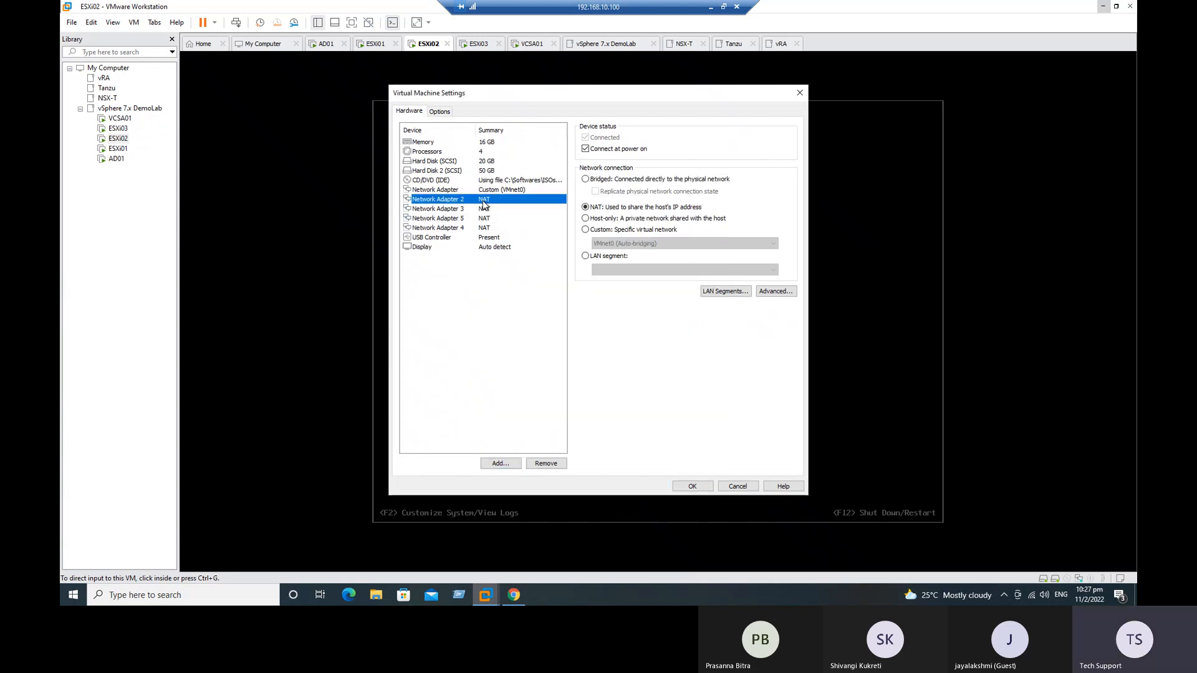
left_click(596, 230)
left_click(467, 208)
left_click(585, 230)
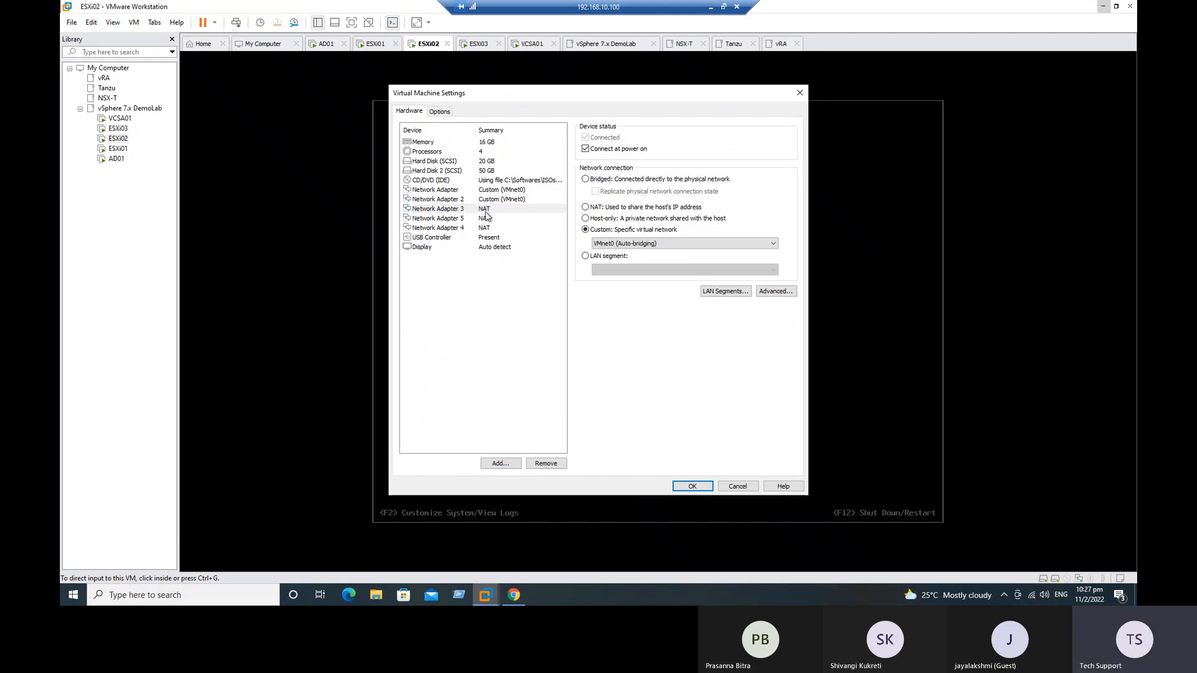
left_click(487, 218)
left_click(614, 229)
left_click(498, 228)
left_click(592, 230)
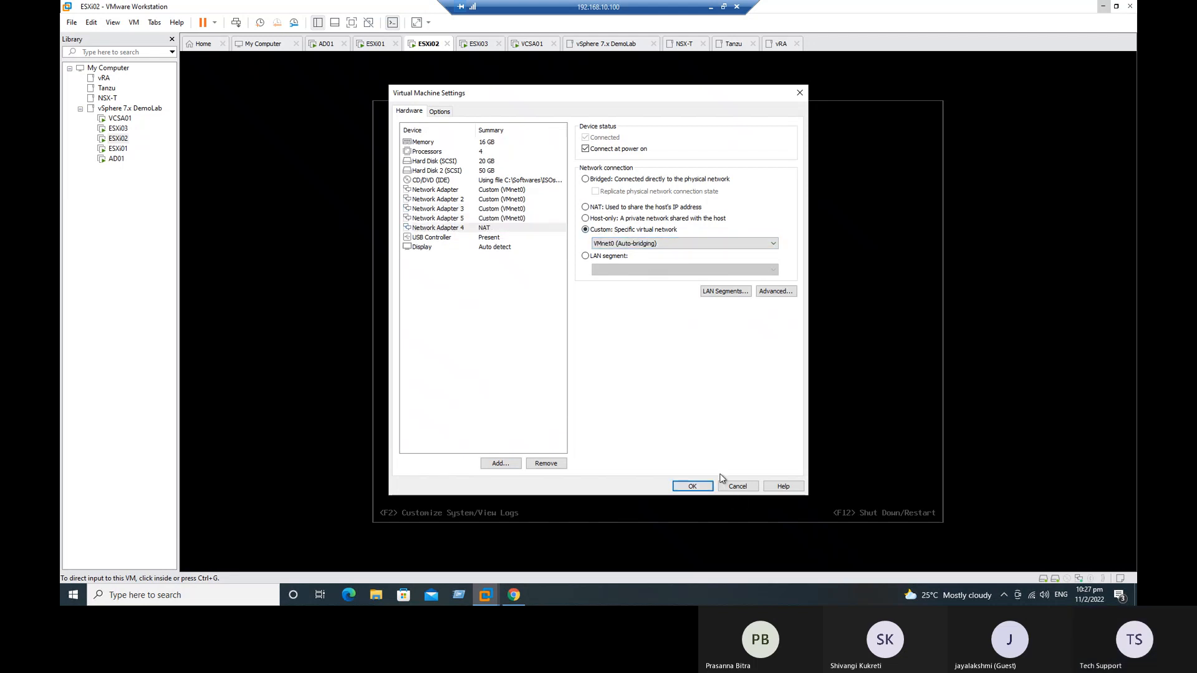
left_click(693, 486)
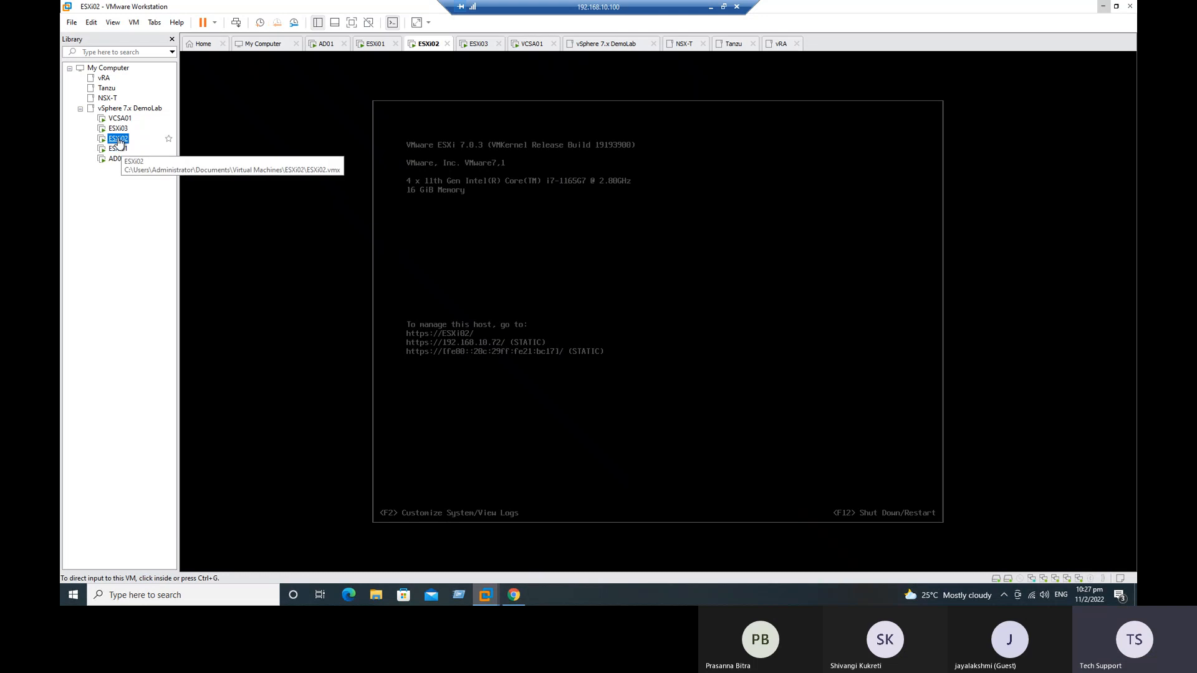
Step: Restart the guest operating system of ESXi02
right_click(119, 138)
mouse_move(162, 215)
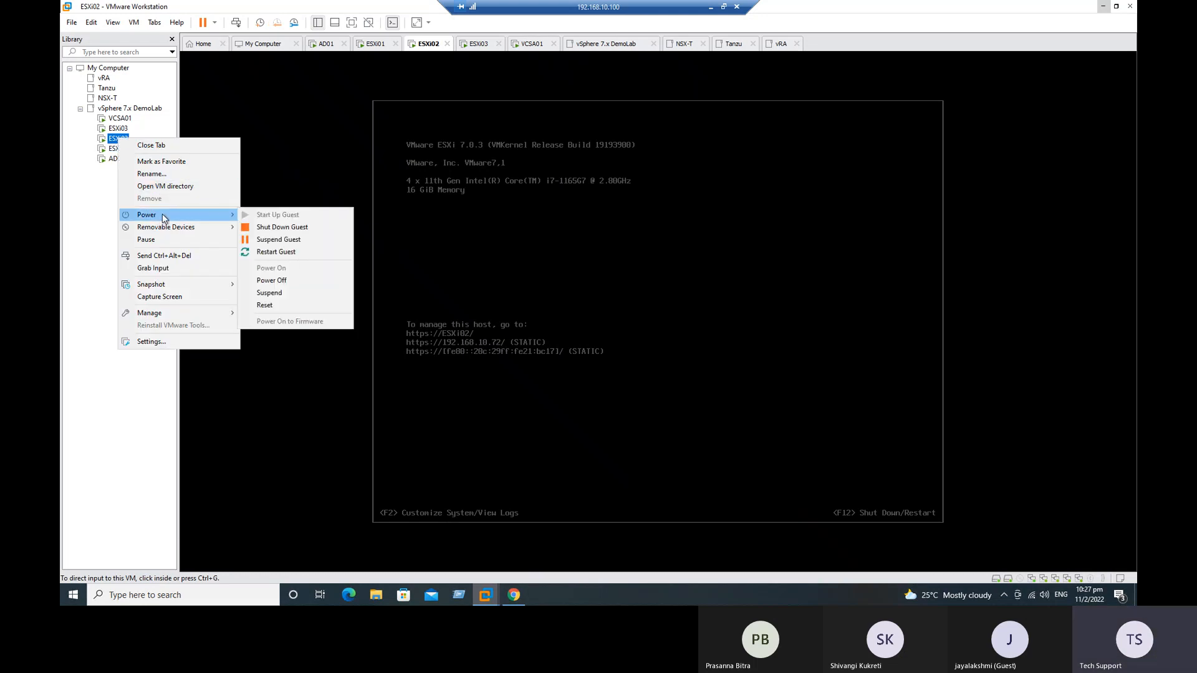
left_click(275, 252)
left_click(612, 319)
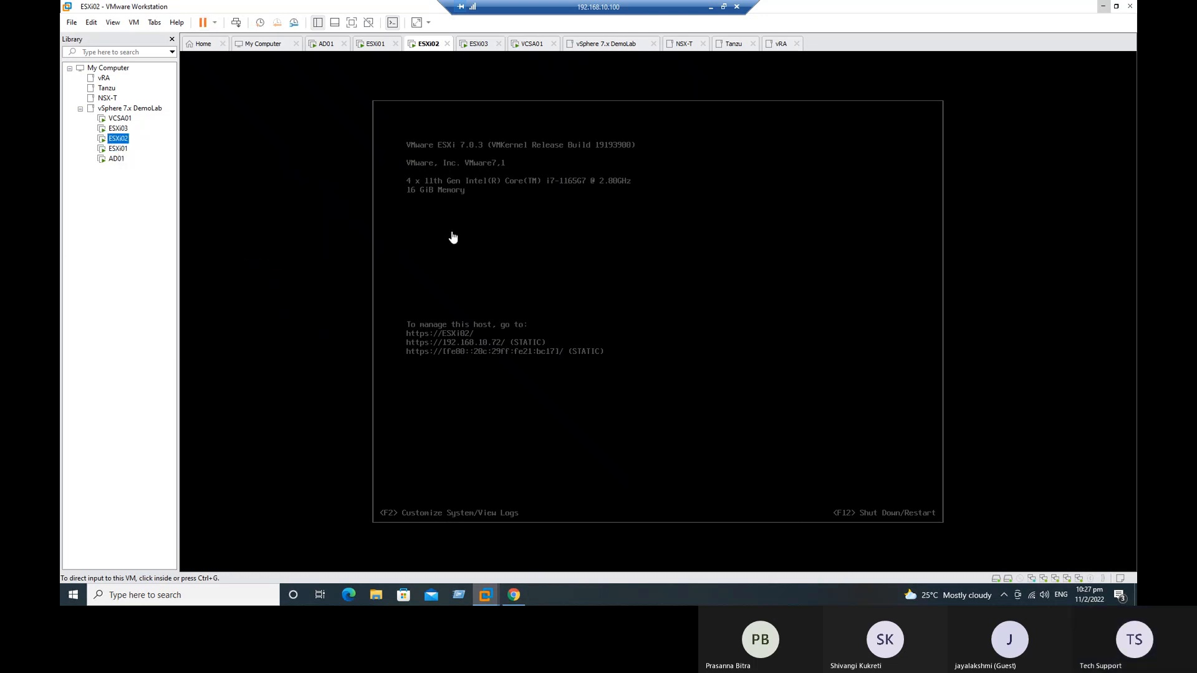
Step: Add four network adapters to the ESXi03 virtual machine in its hardware settings
left_click(118, 128)
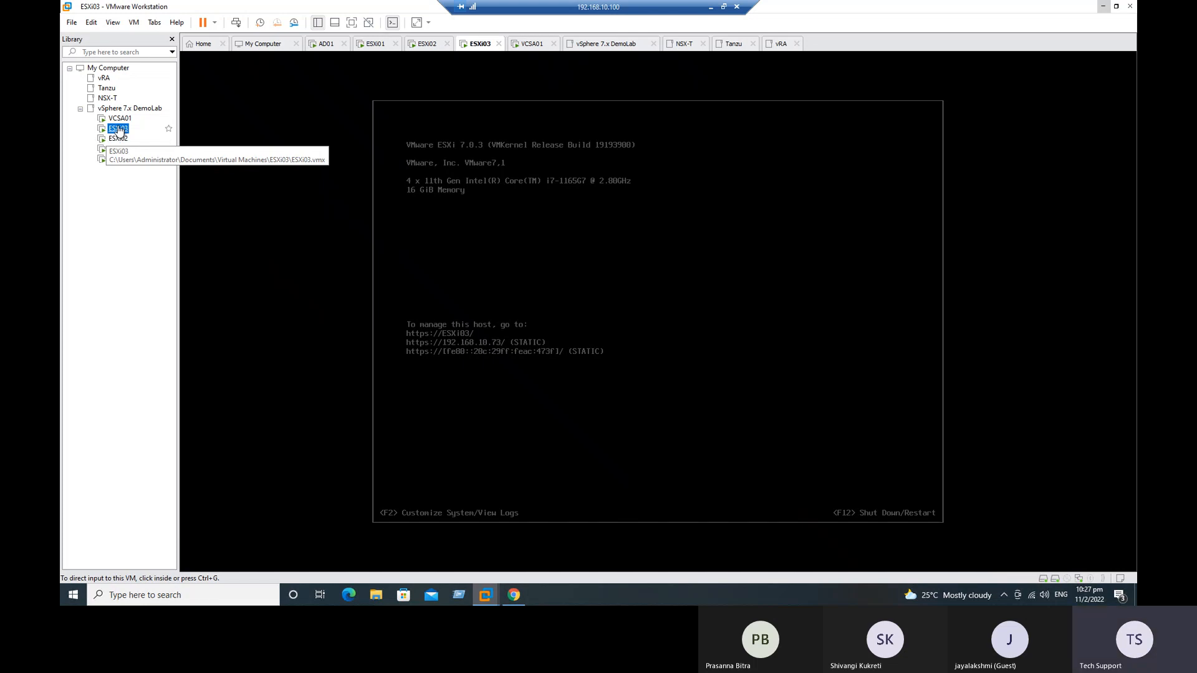
right_click(119, 129)
left_click(165, 329)
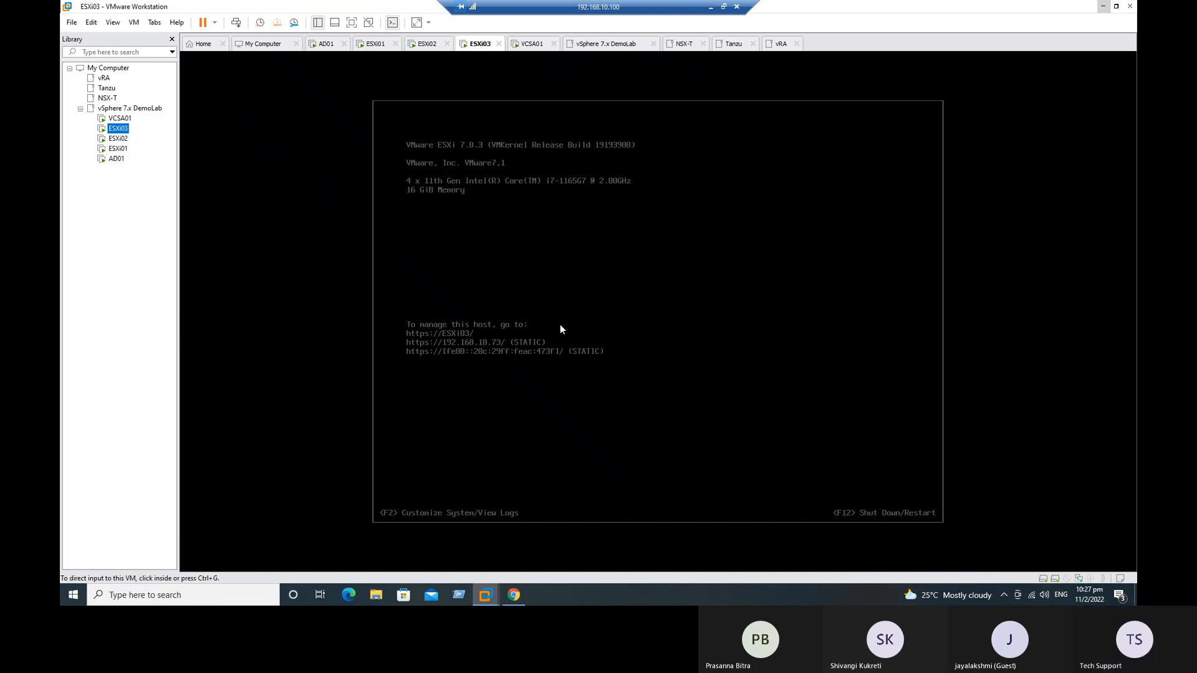
left_click(501, 463)
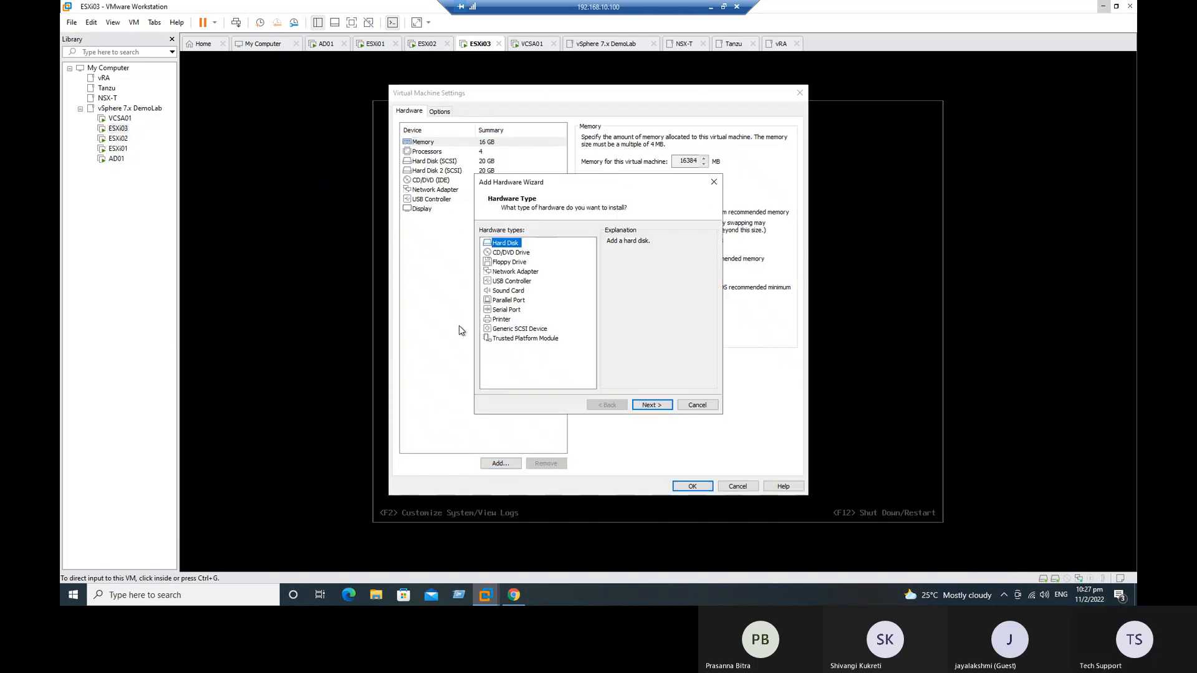
left_click(521, 273)
left_click(651, 406)
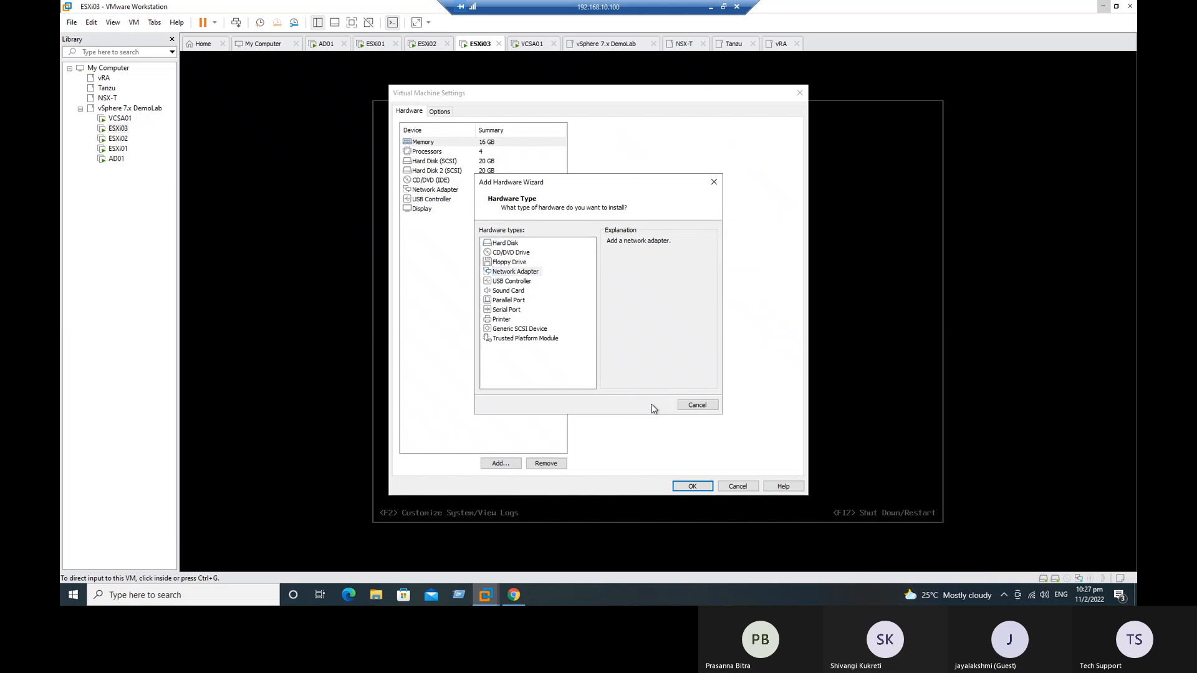
left_click(500, 461)
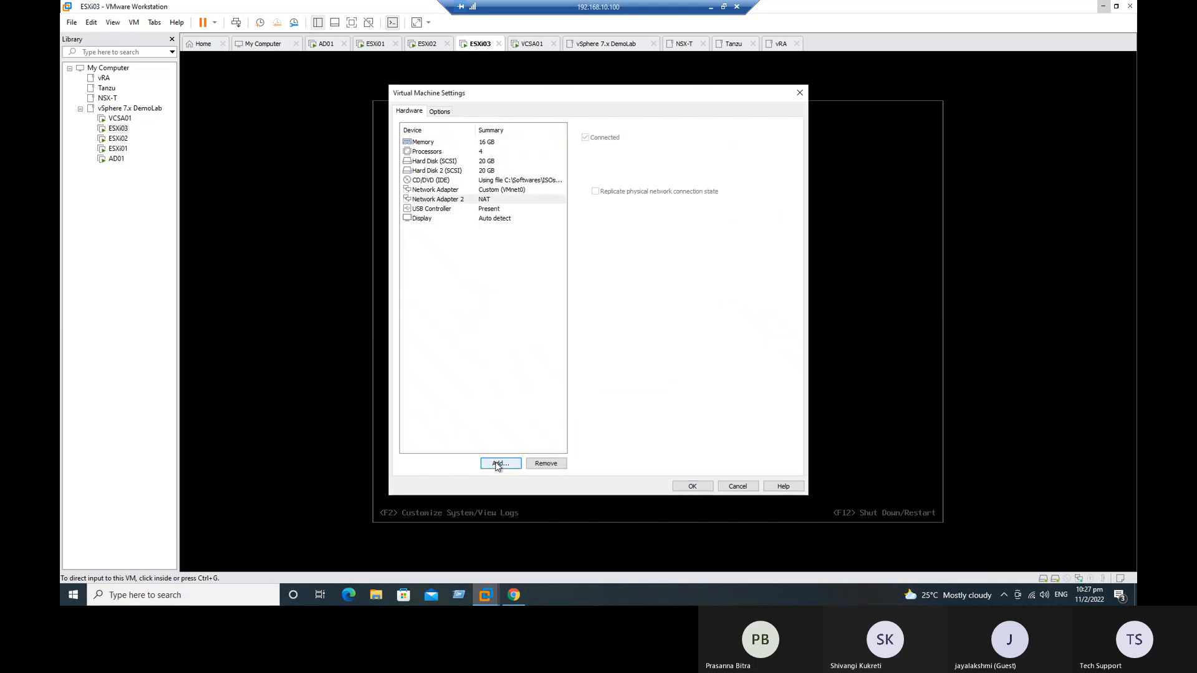
left_click(511, 273)
left_click(651, 405)
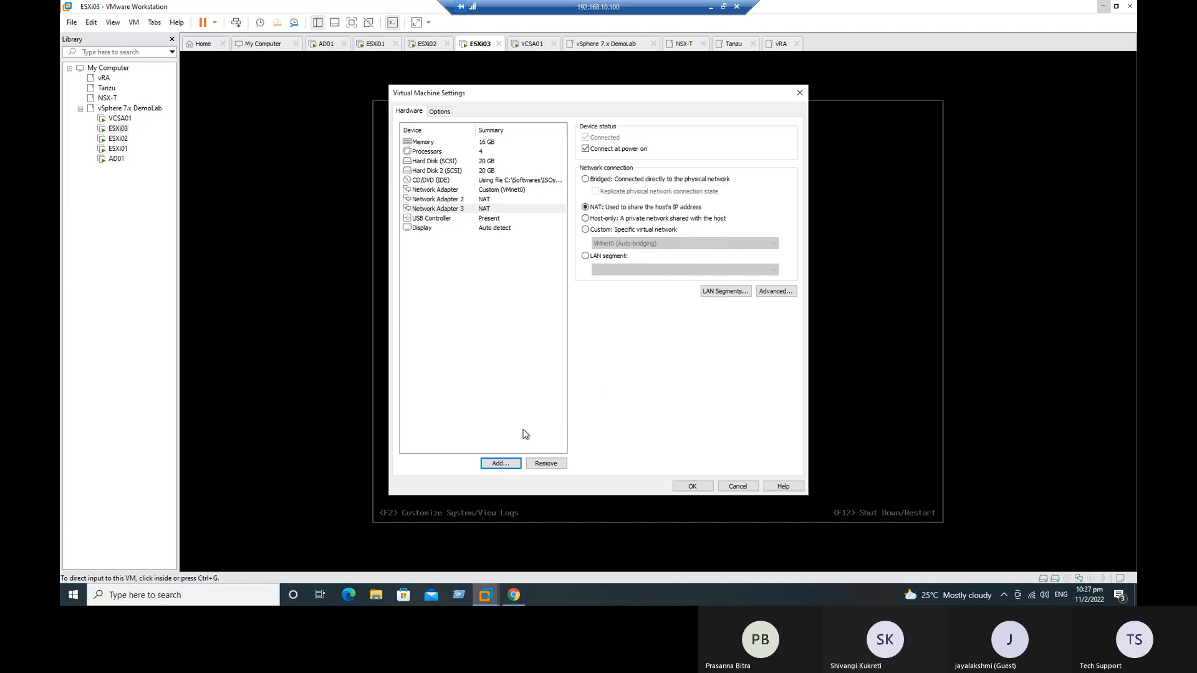
left_click(501, 463)
left_click(516, 272)
left_click(651, 405)
left_click(500, 463)
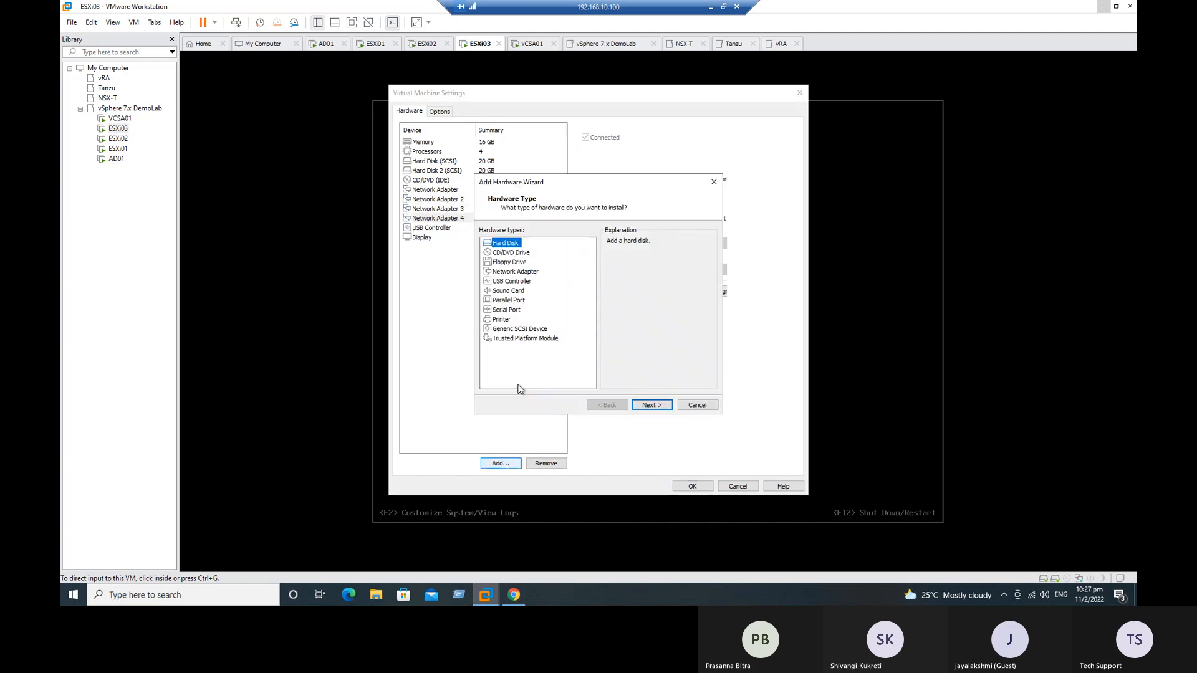
left_click(516, 271)
left_click(649, 405)
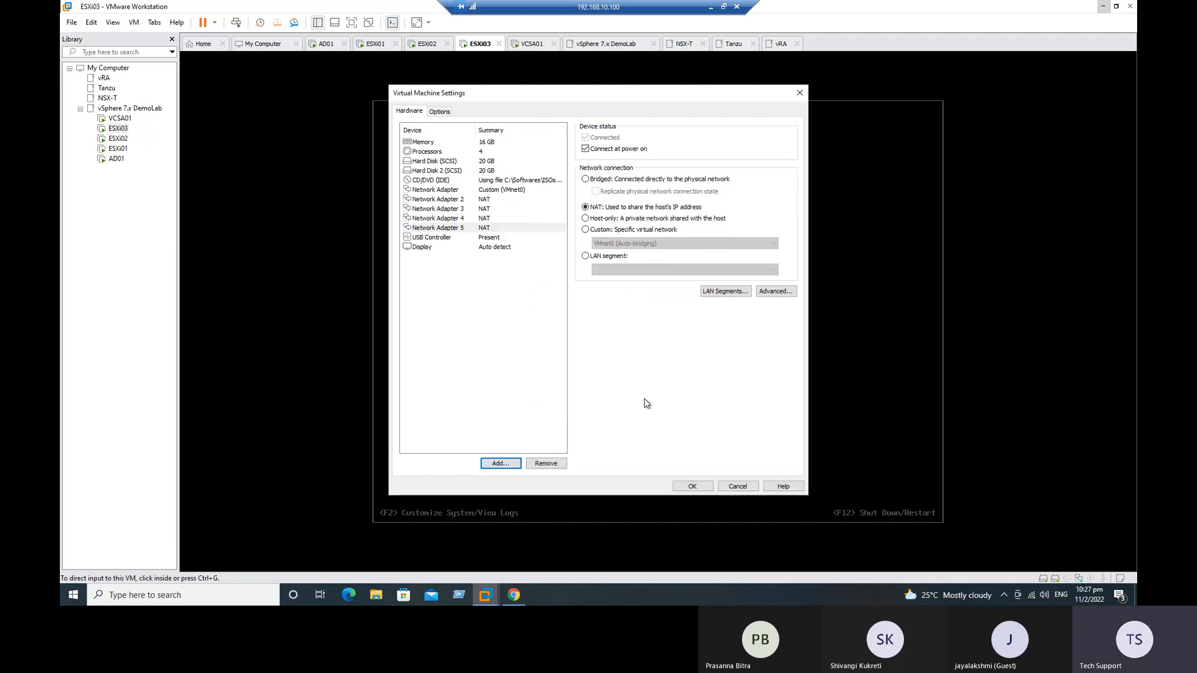
Step: Connect ESXi03's Network Adapters 2 to 5 to the custom virtual network VMnet0 (Auto-bridging) and save the settings
left_click(602, 230)
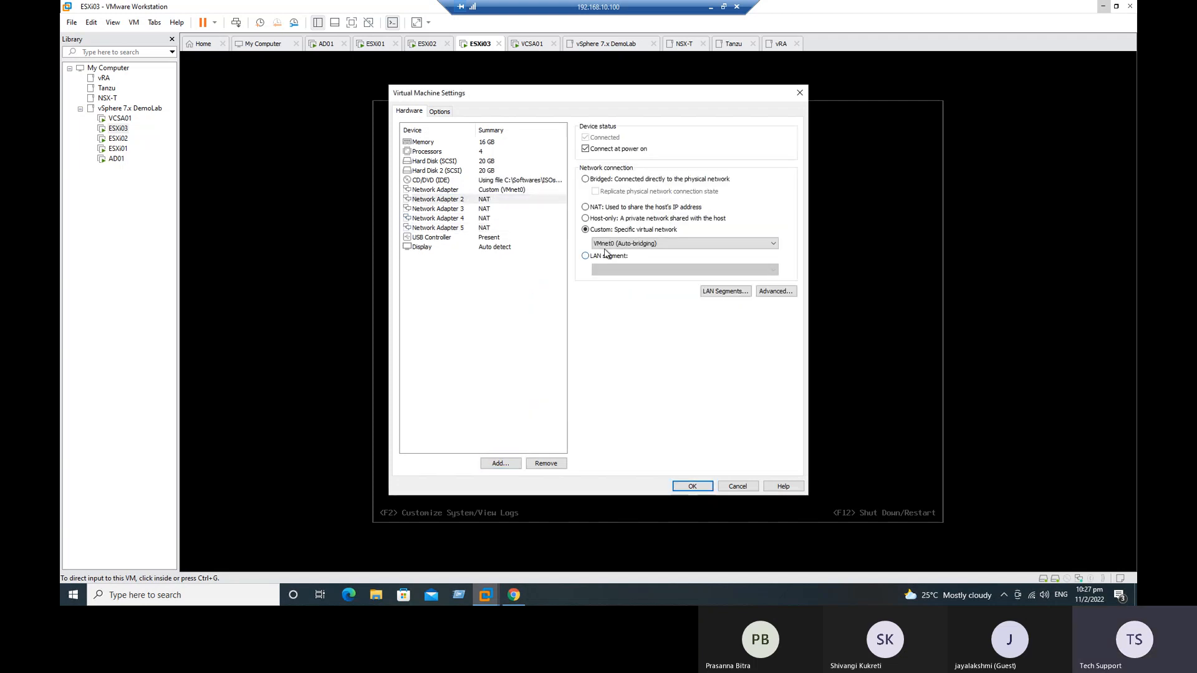
left_click(535, 209)
left_click(585, 230)
left_click(539, 220)
left_click(584, 230)
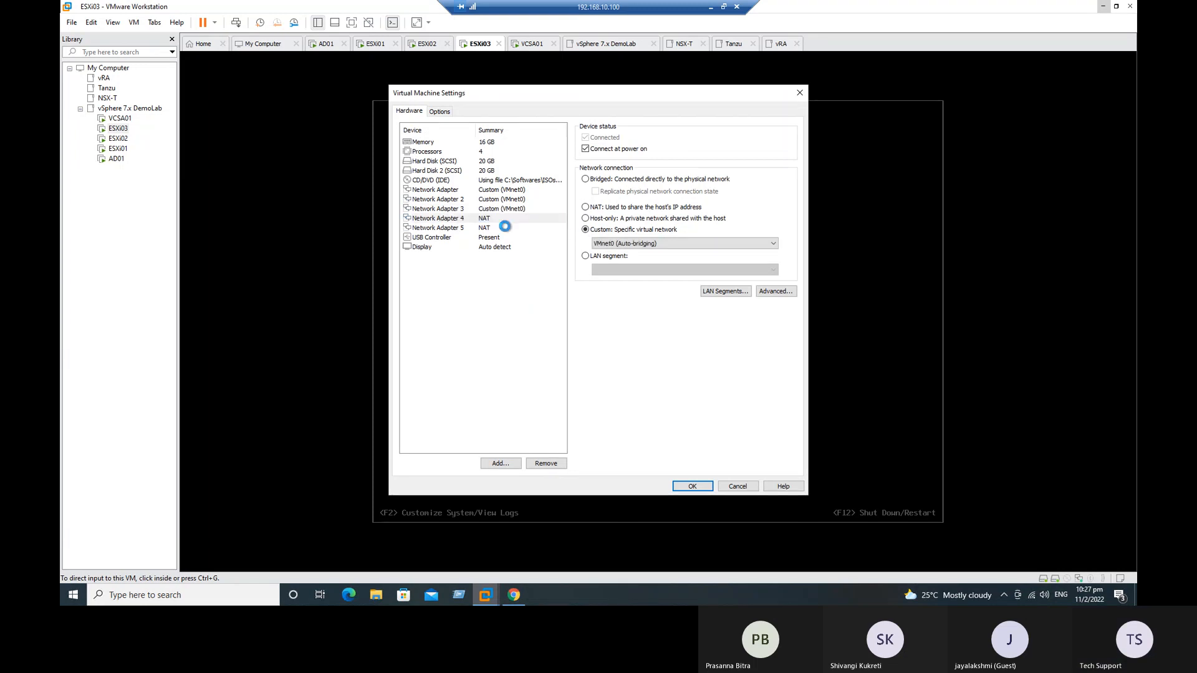
left_click(505, 228)
left_click(603, 231)
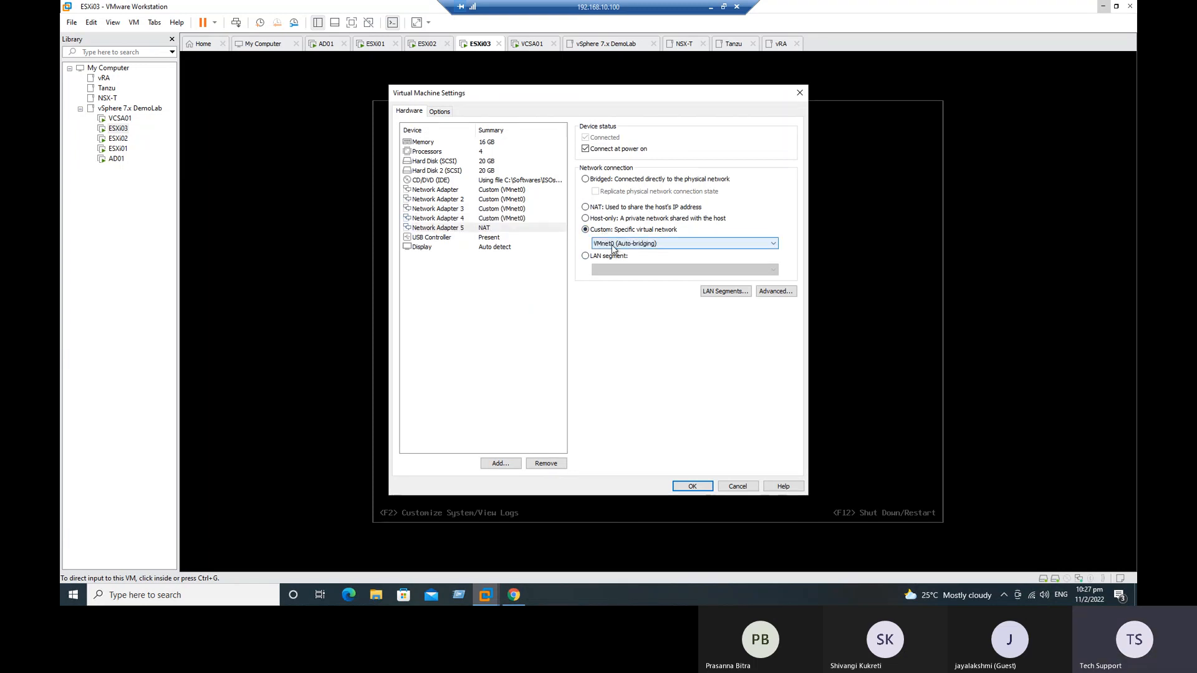
left_click(695, 486)
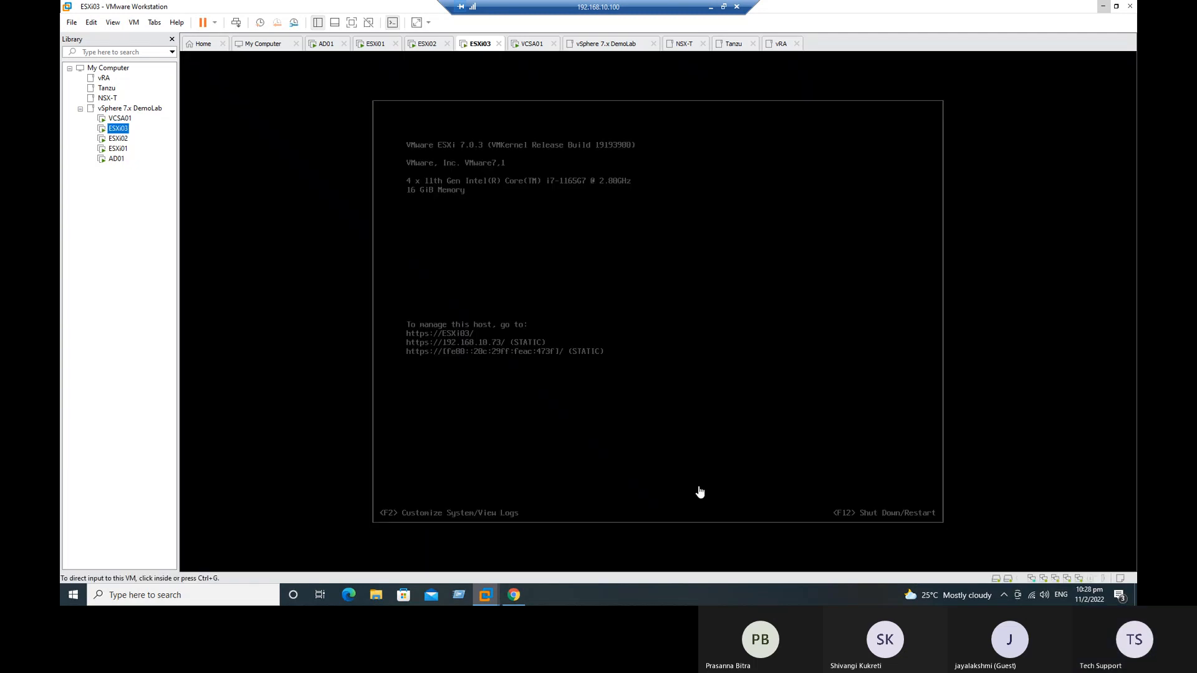
Step: Restart the guest operating system of ESXi03
right_click(120, 129)
mouse_move(160, 208)
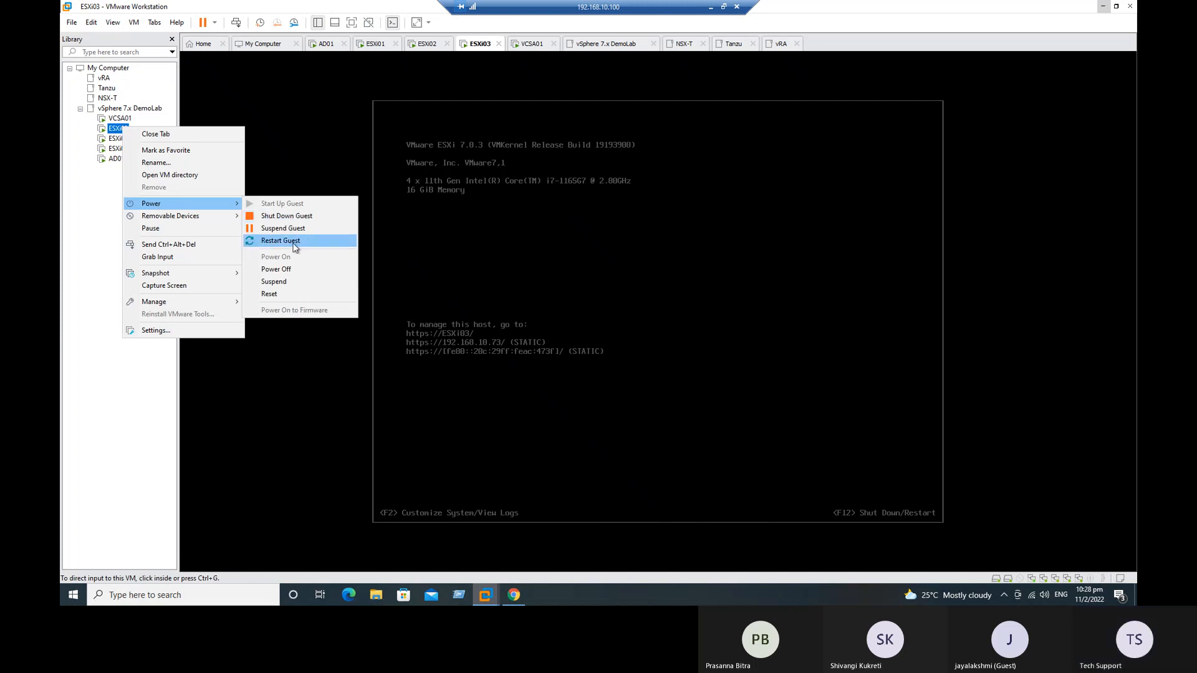
left_click(283, 241)
left_click(615, 319)
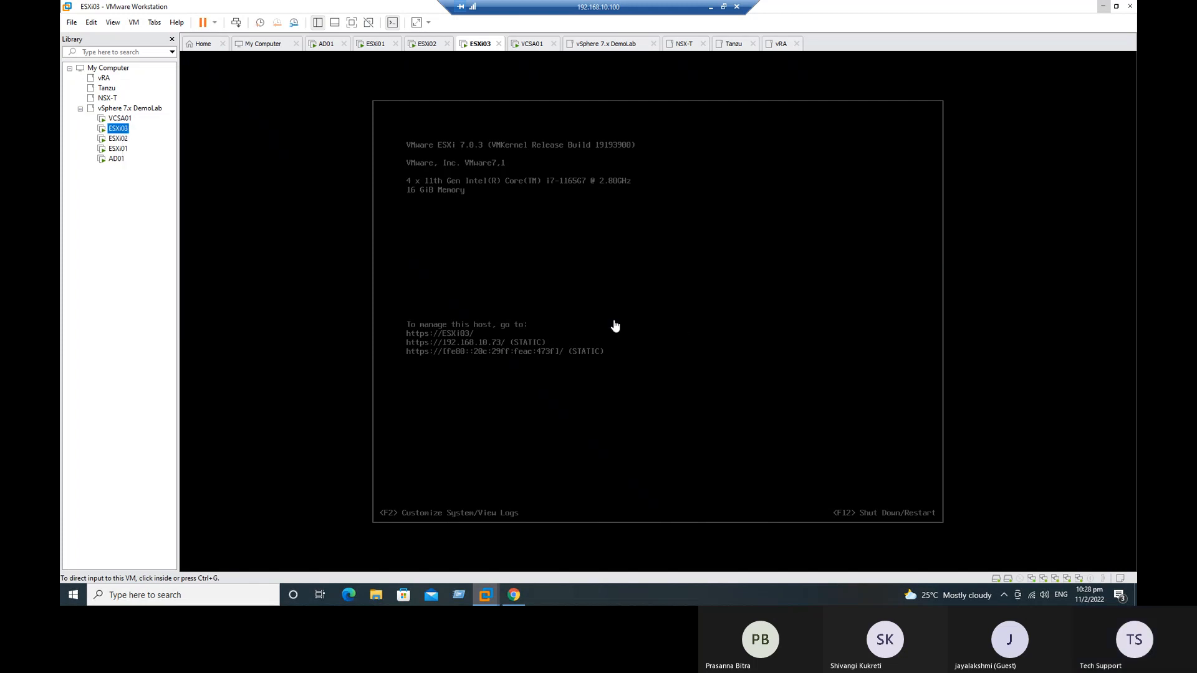
Step: Check the boot progress on the consoles of ESXi01, ESXi02 and ESXi03
left_click(118, 149)
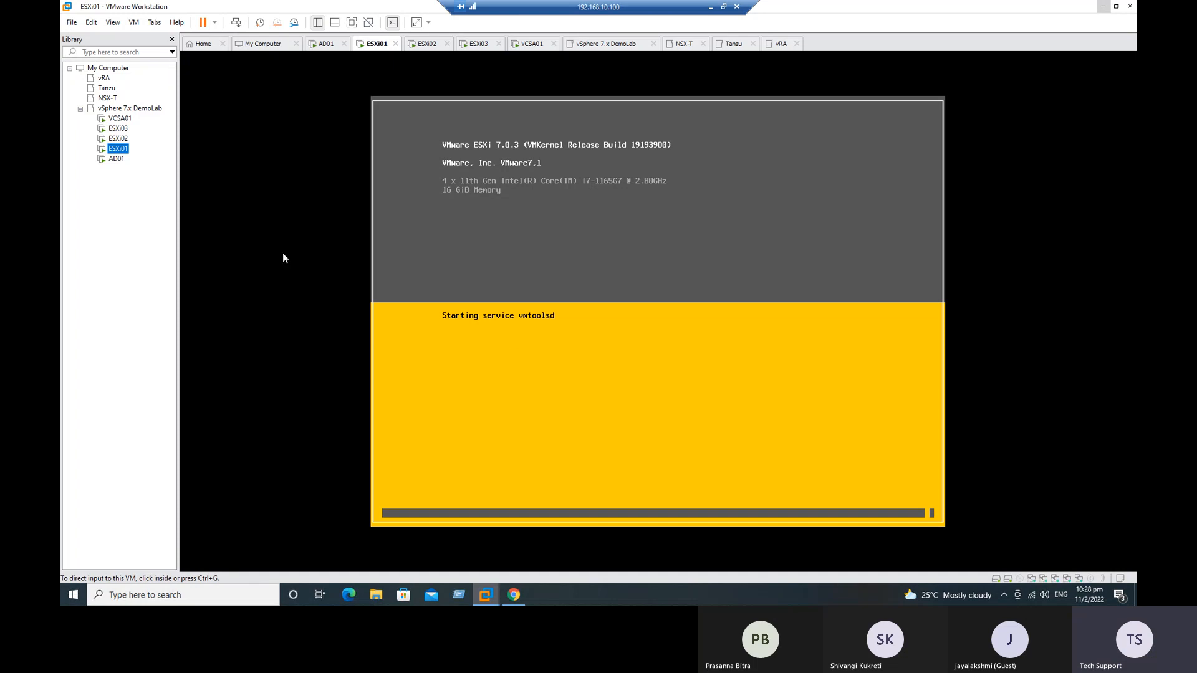
left_click(118, 138)
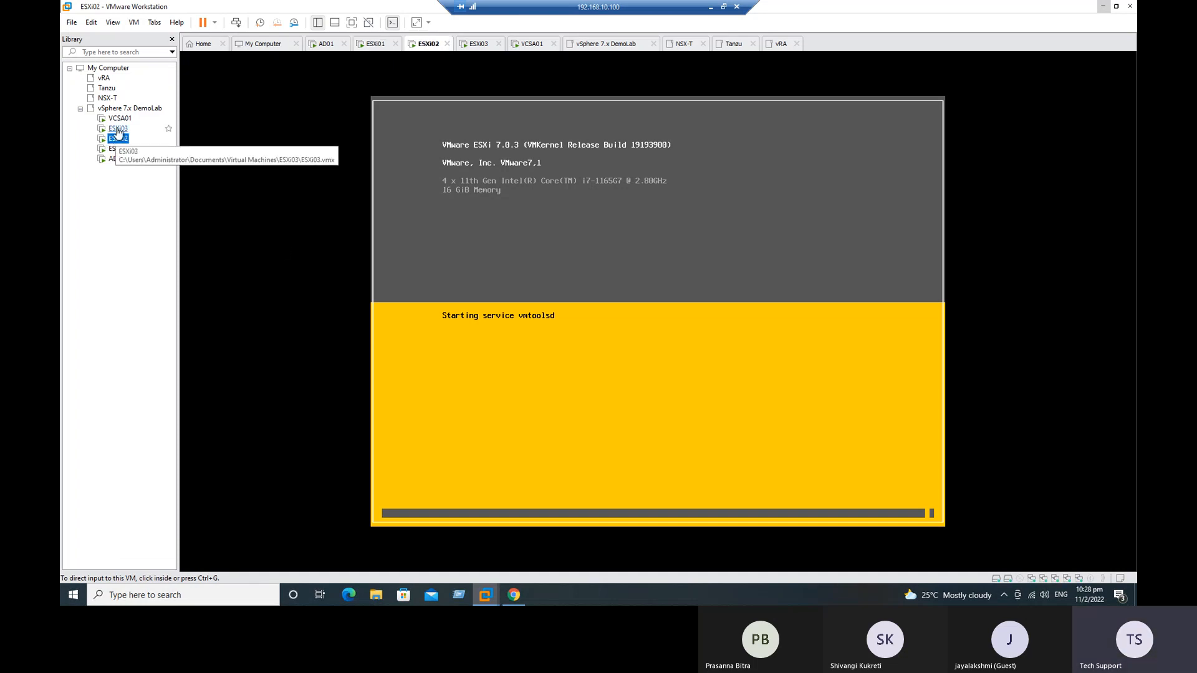
left_click(117, 129)
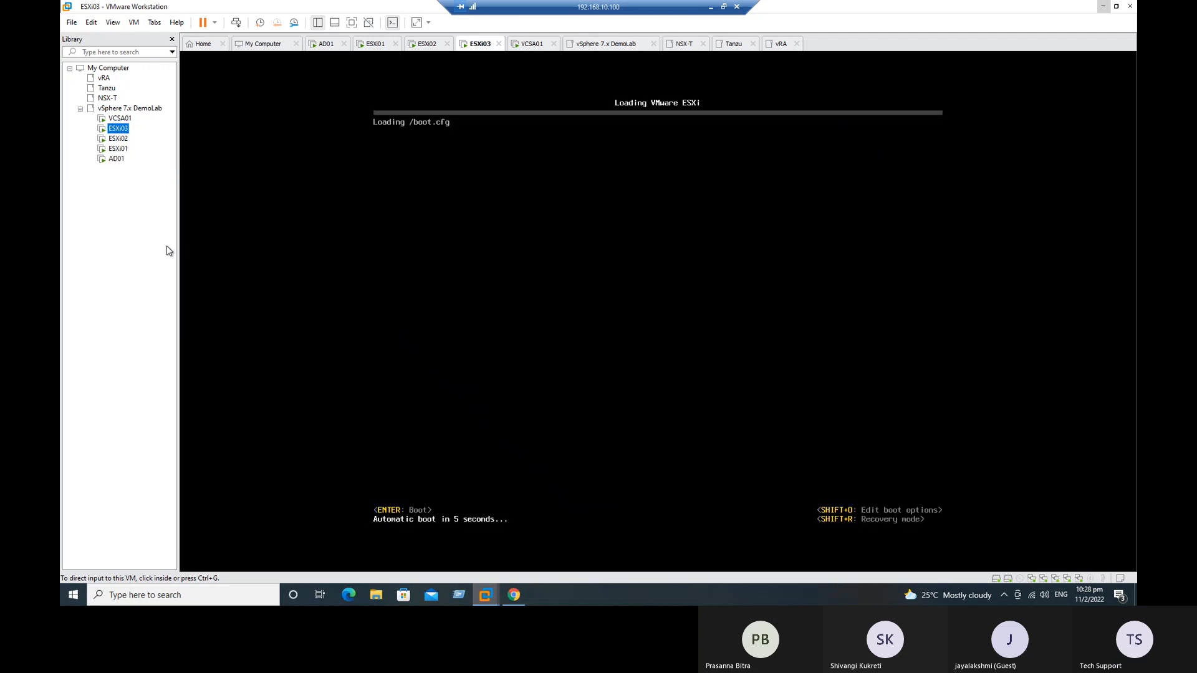
left_click(118, 149)
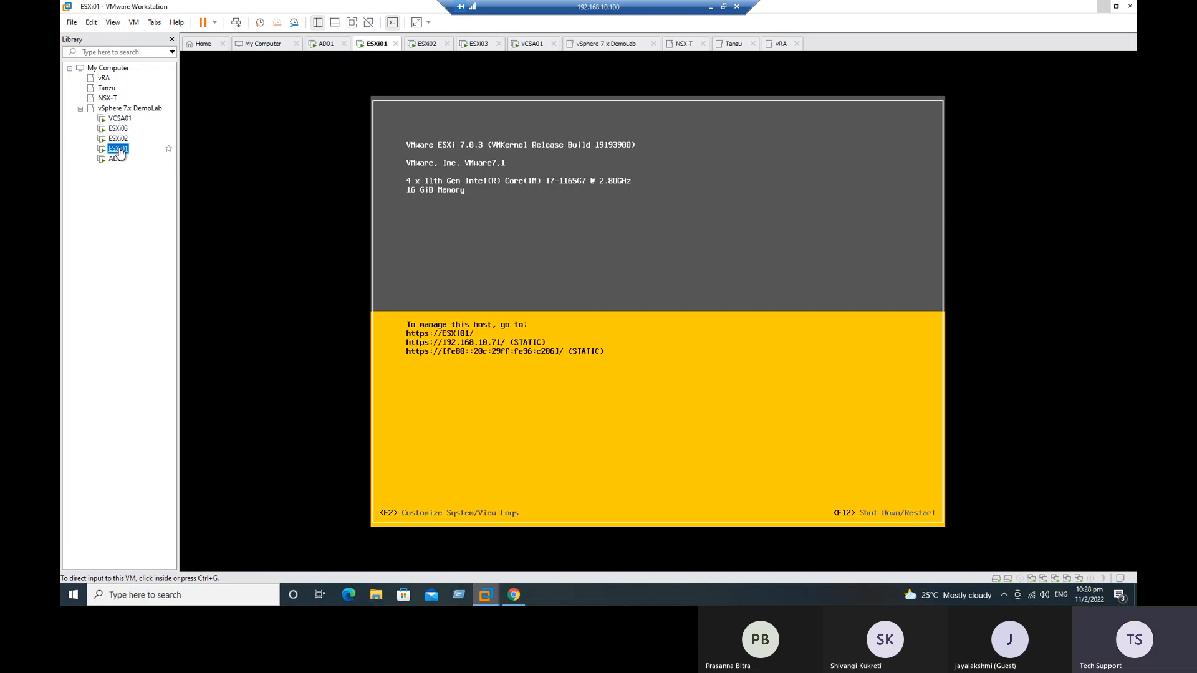
Step: Switch to the vSphere Client and start adding networking from the VMkernel adapters of esxi01.demolab.com
left_click(514, 596)
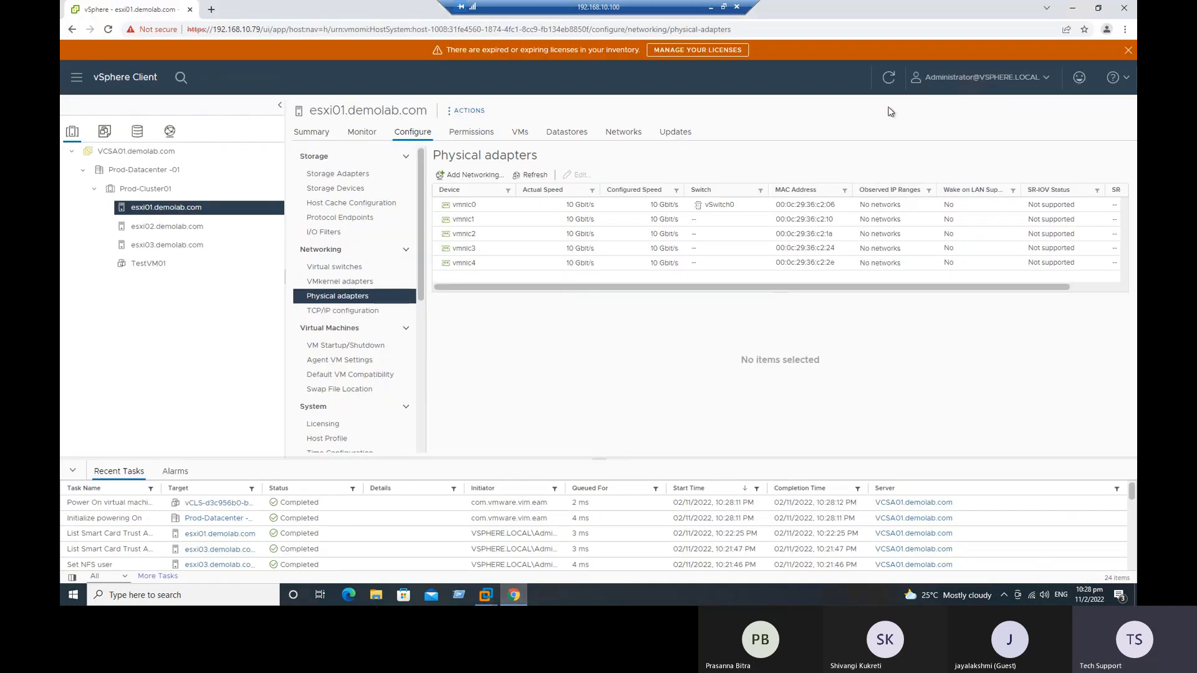
left_click(887, 79)
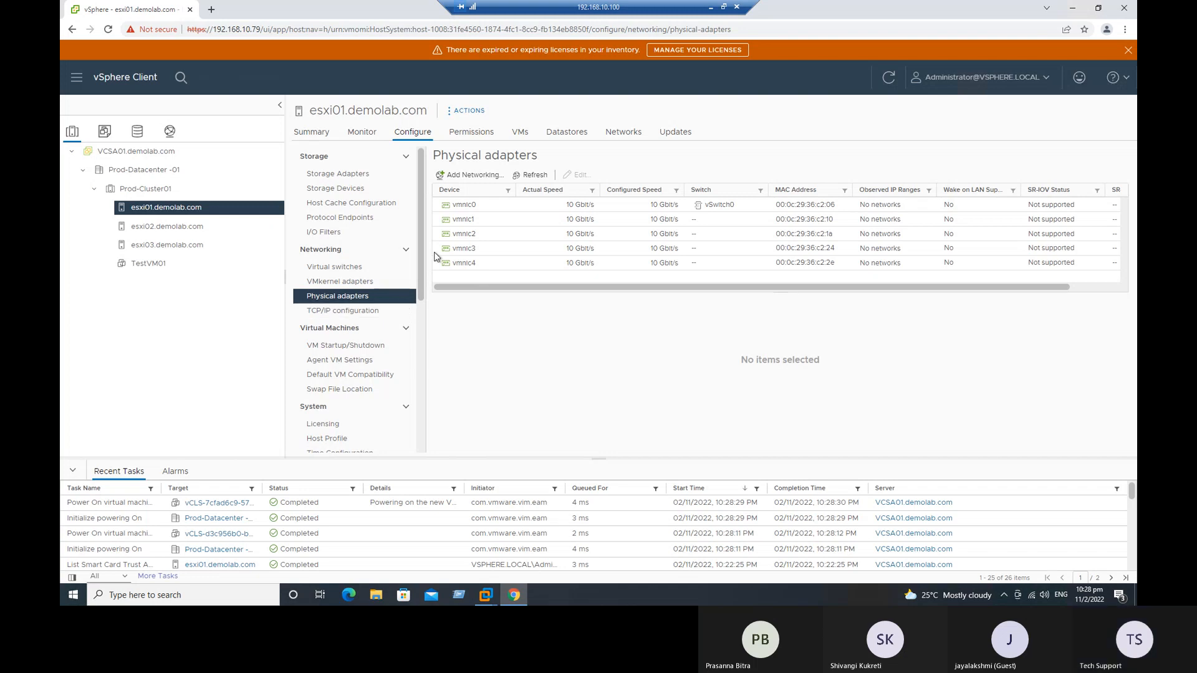
left_click(357, 284)
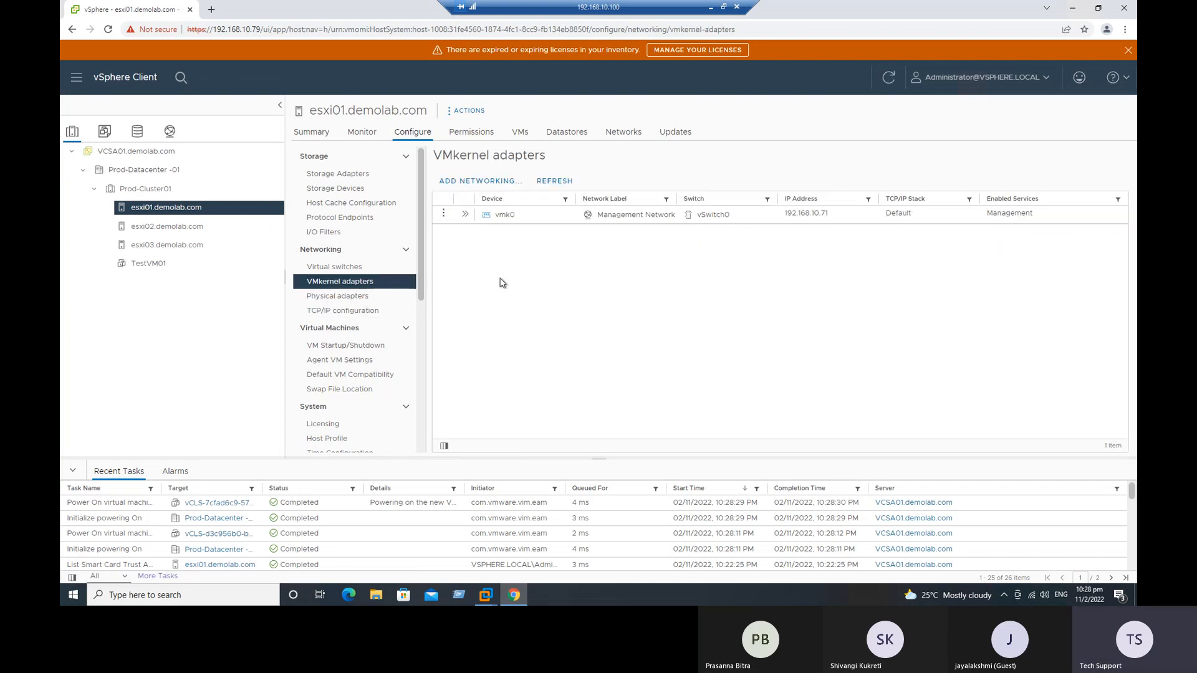
left_click(466, 215)
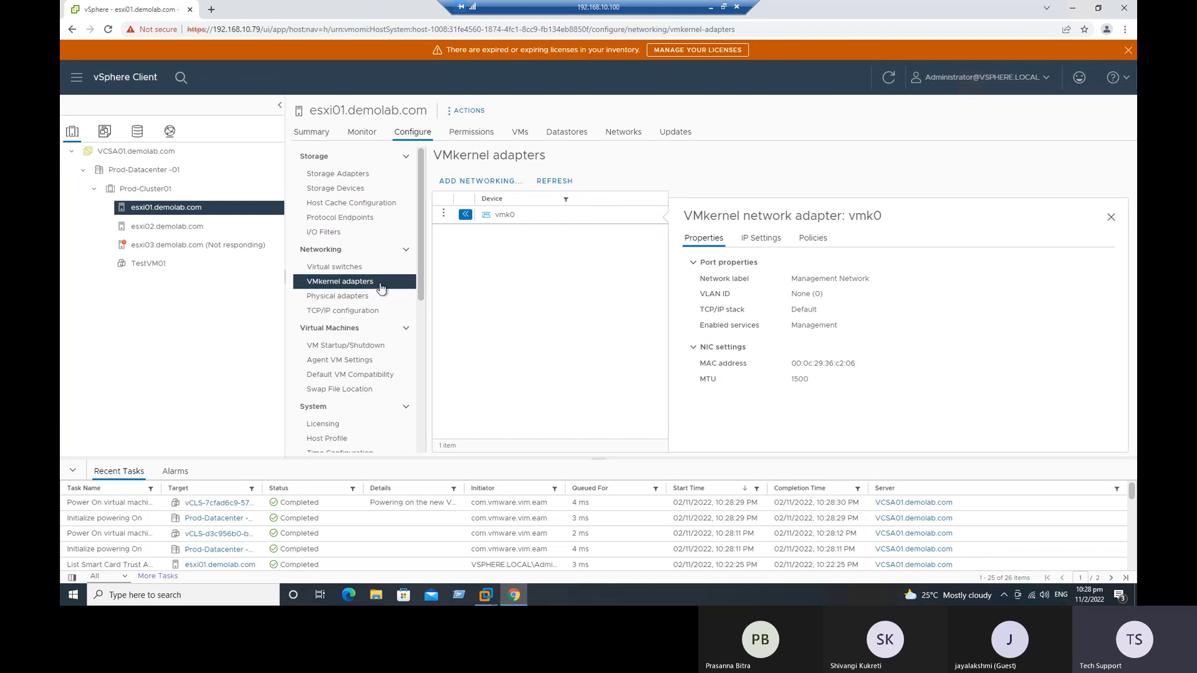
left_click(472, 183)
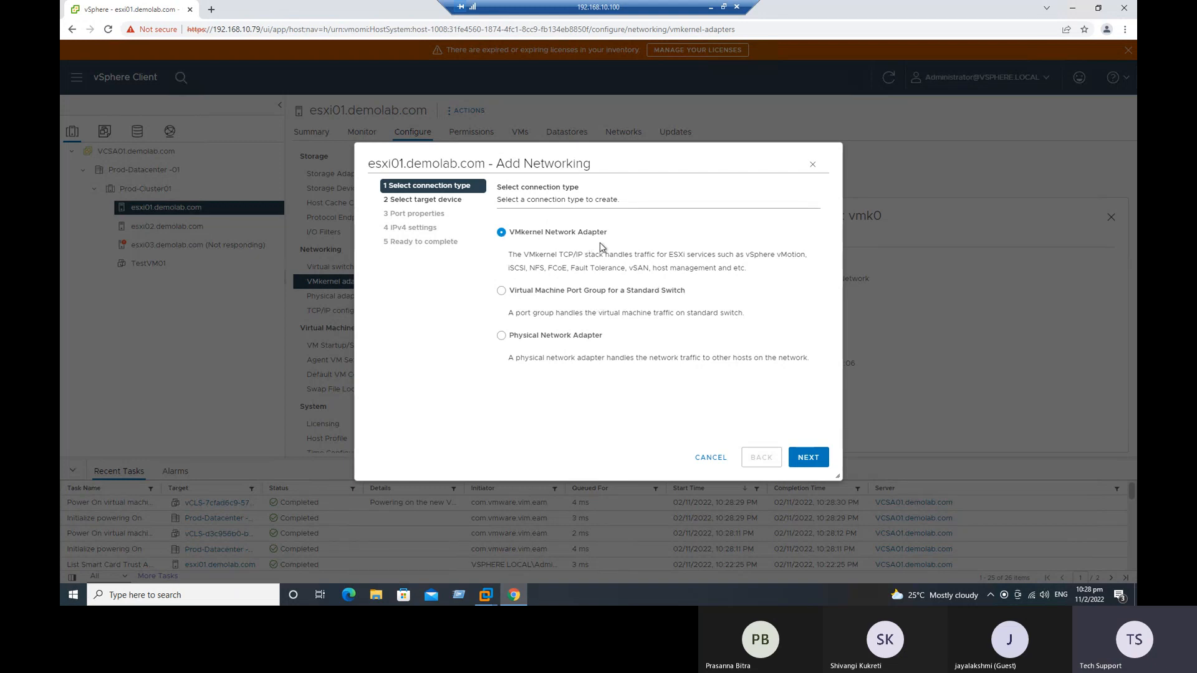
Step: Examine the descriptions of the VMkernel Network Adapter and Virtual Machine Port Group connection types, including the ESXi services the VMkernel stack handles
left_click_drag(509, 256, 763, 274)
left_click(752, 295)
left_click_drag(560, 256, 802, 256)
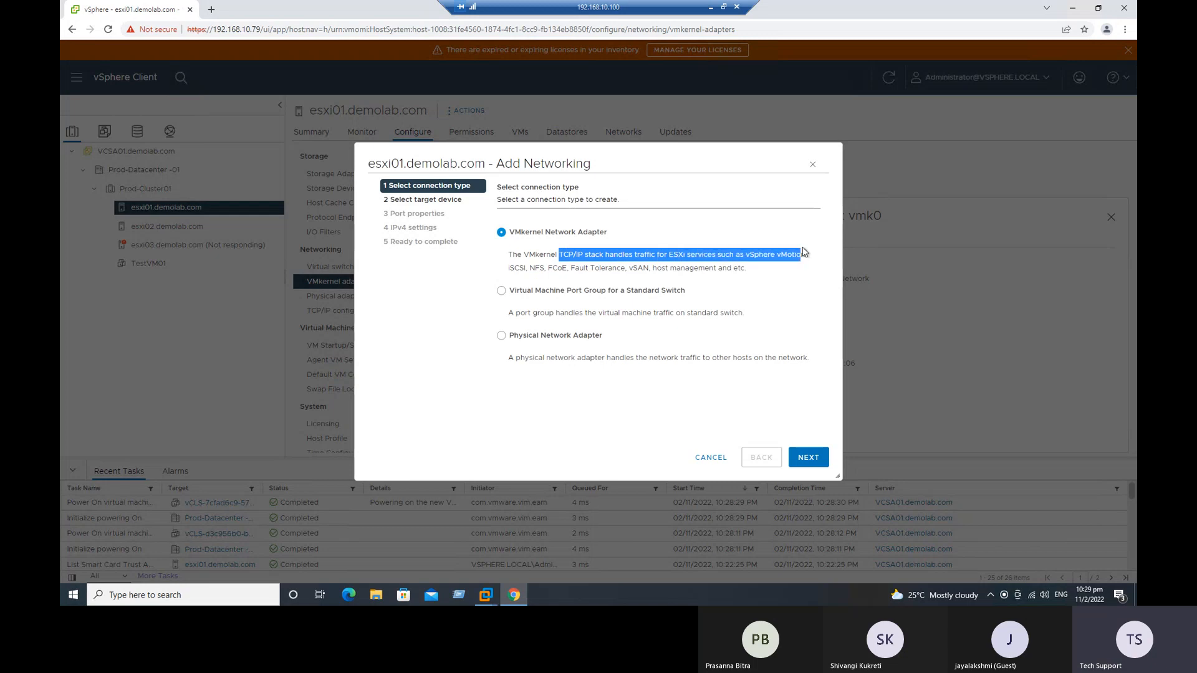
left_click(516, 265)
double_click(516, 266)
double_click(536, 268)
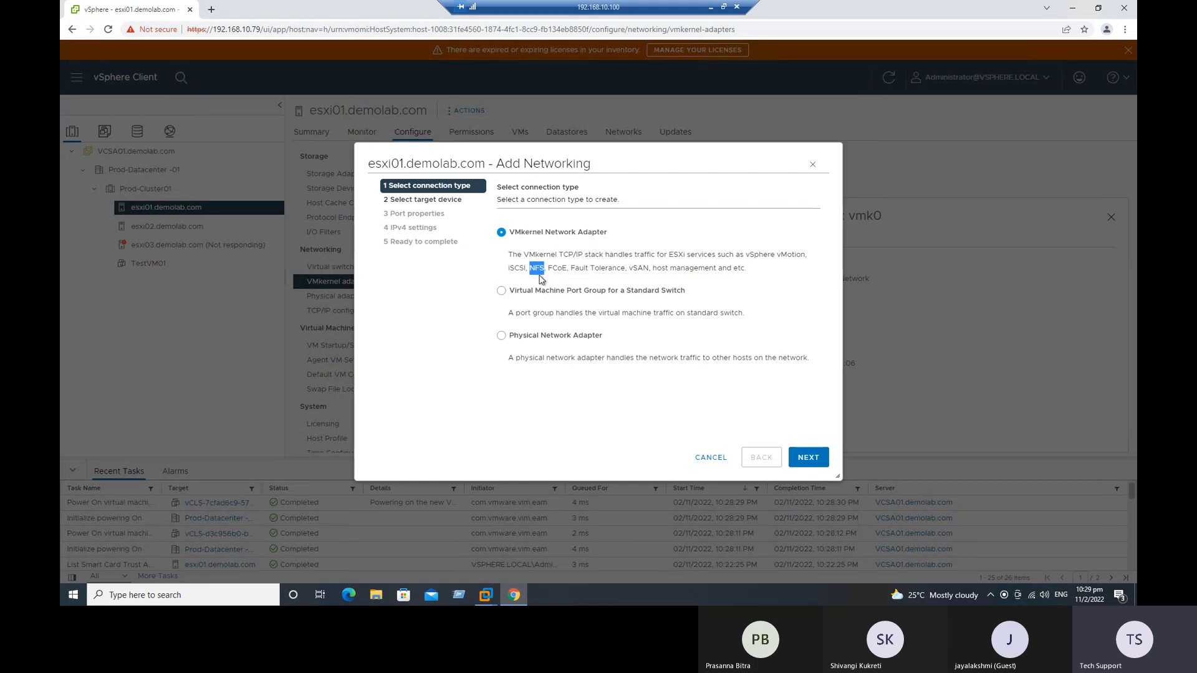
double_click(557, 268)
left_click_drag(580, 268, 710, 258)
left_click(638, 268)
left_click_drag(521, 233, 611, 240)
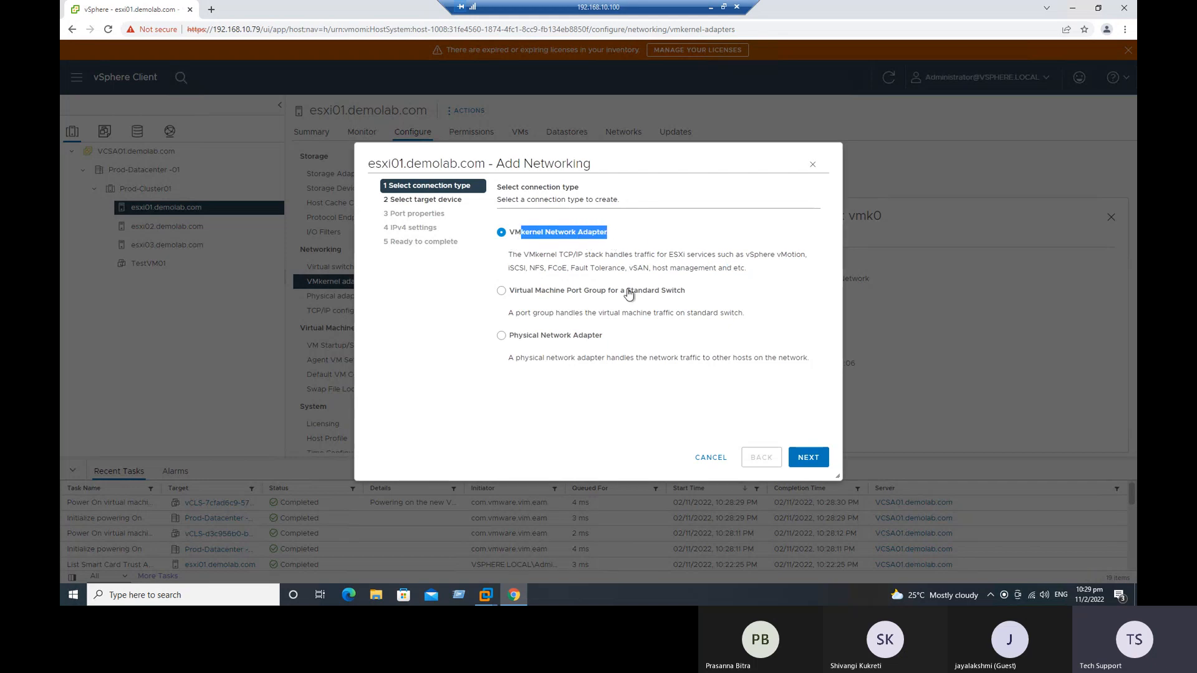
left_click(626, 290)
left_click_drag(520, 291, 588, 292)
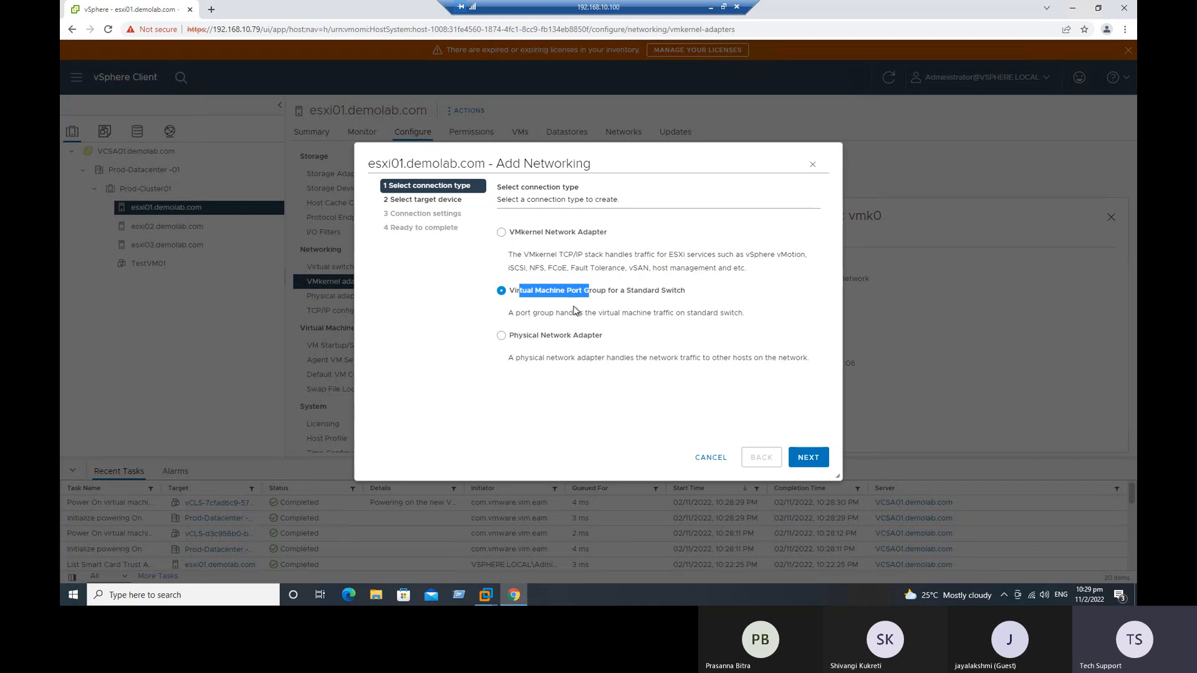
Step: Choose VMkernel Network Adapter as the connection type and continue to the target device selection
left_click(515, 235)
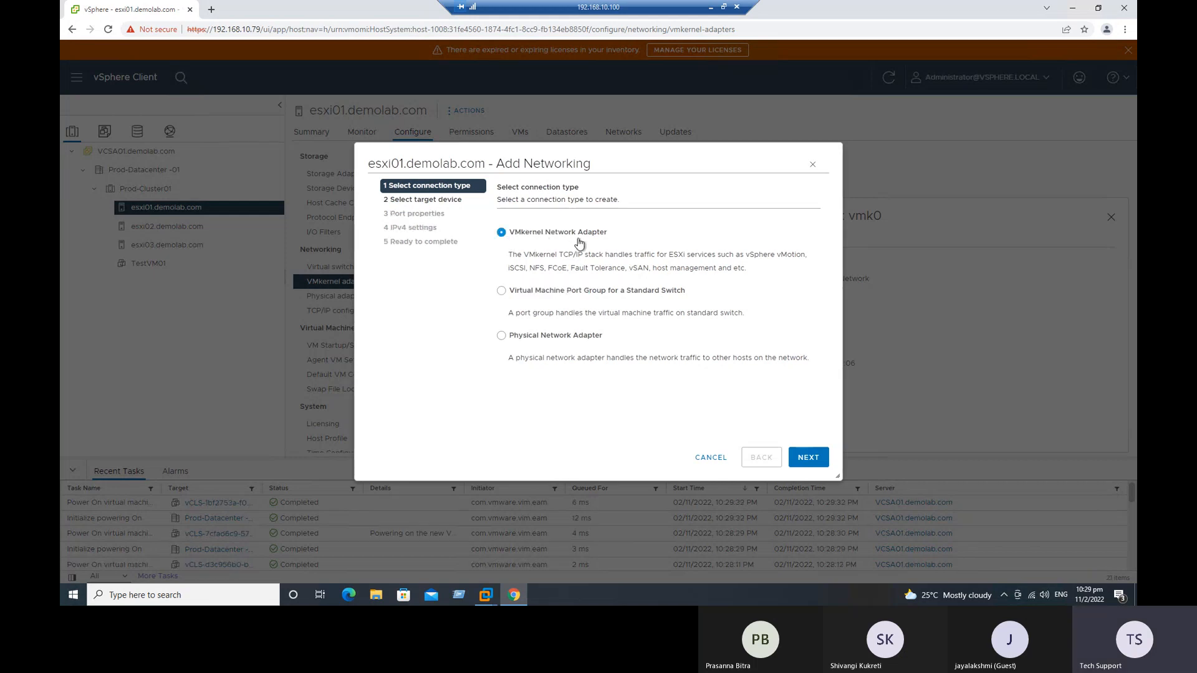
double_click(536, 268)
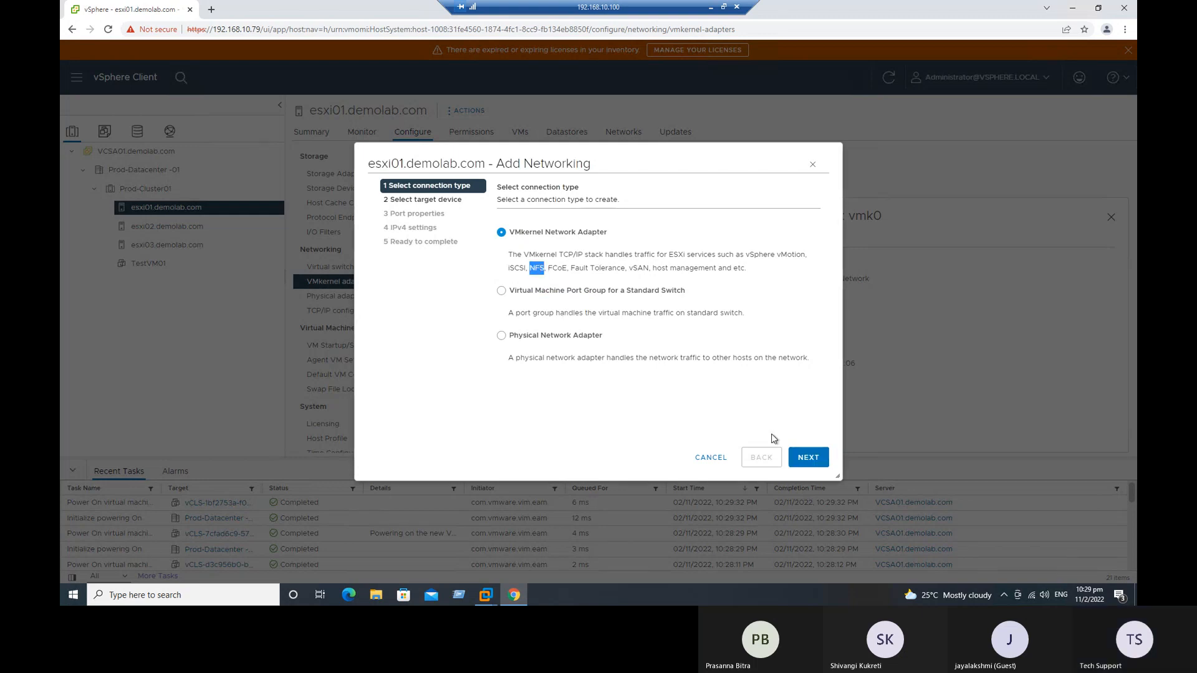
left_click(807, 457)
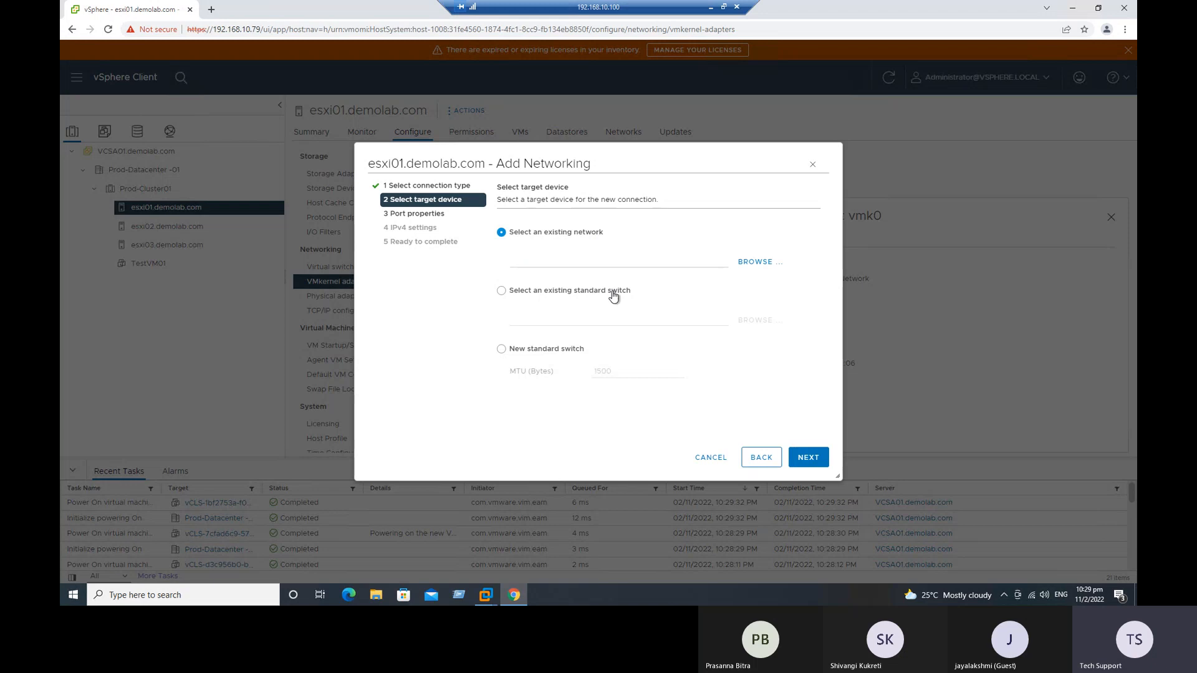
Step: Use the existing standard switch vSwitch0 as the target device for the new VMkernel connection
left_click(502, 292)
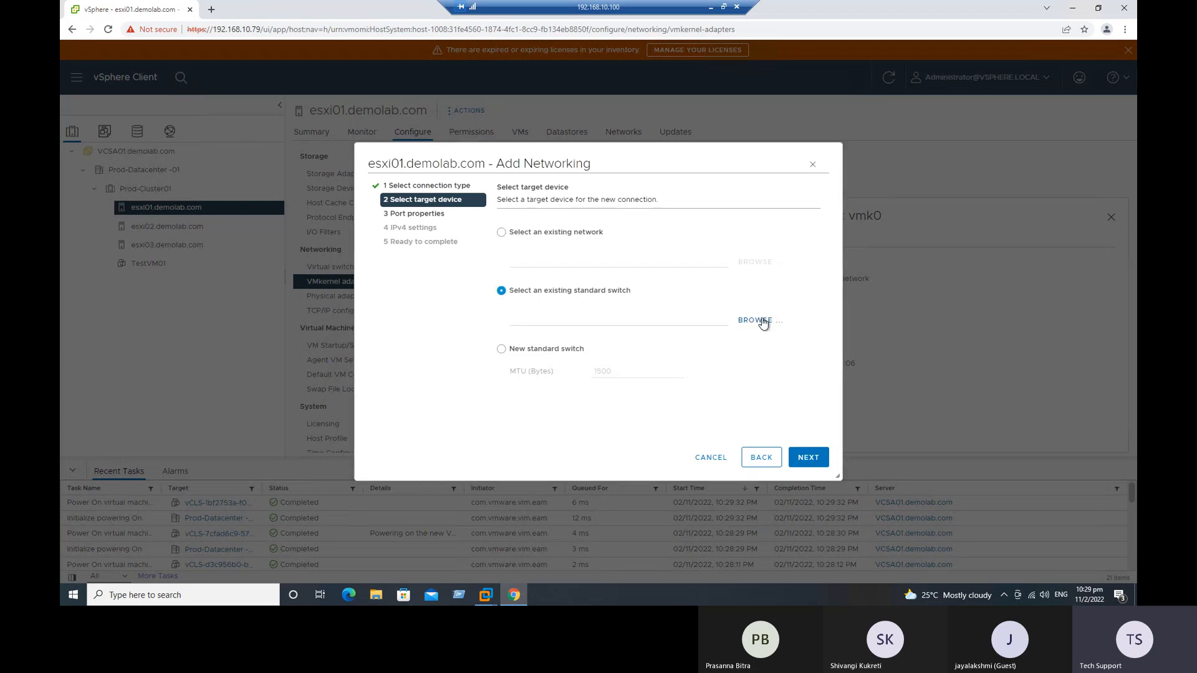
left_click(757, 319)
left_click(491, 249)
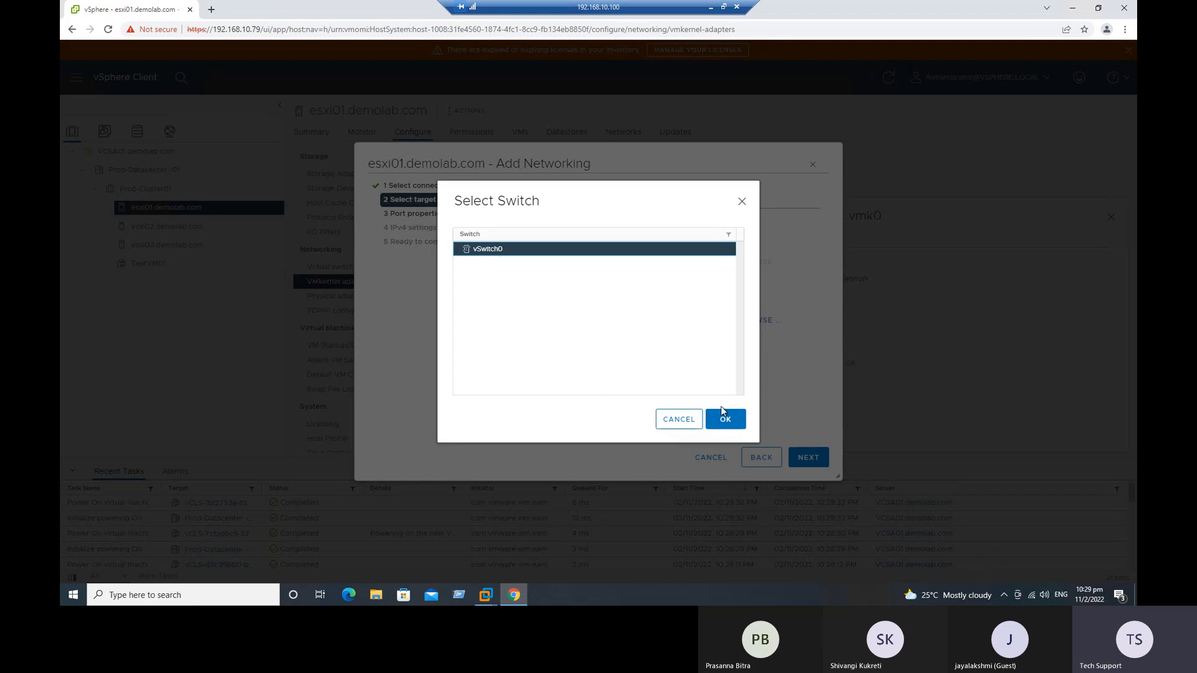
left_click(724, 419)
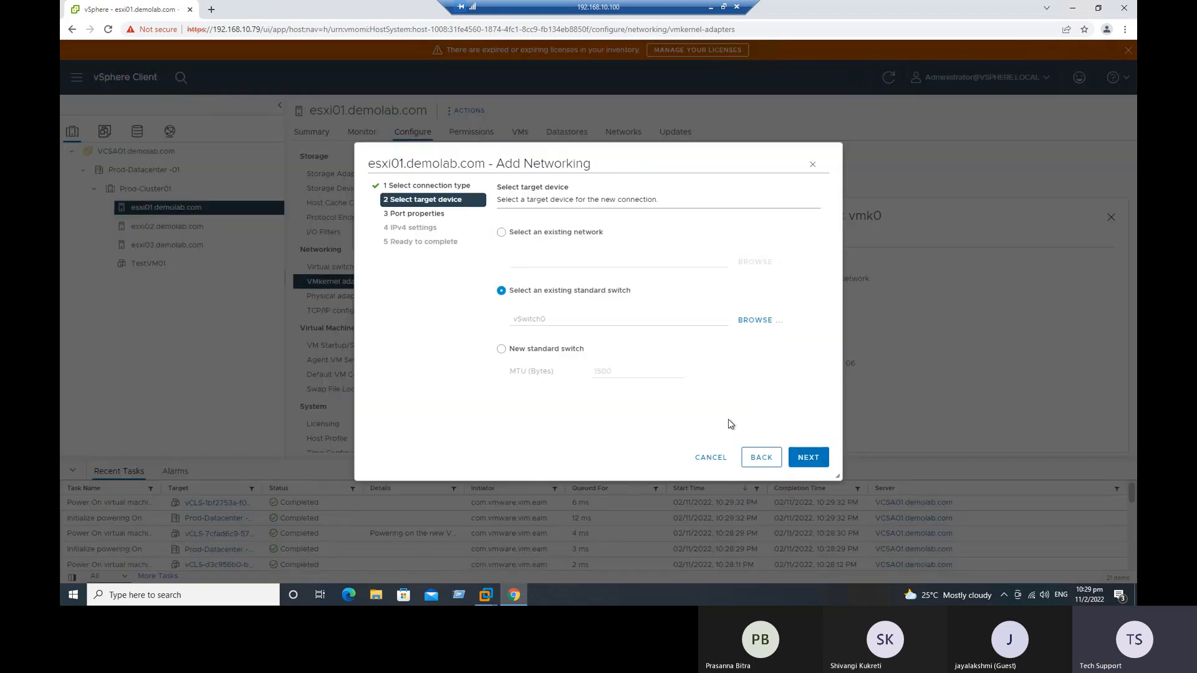
Step: Label the new VMkernel port "VMkernel for NFS", keeping IPv4 for the IP settings and the Default TCP/IP stack
left_click(813, 461)
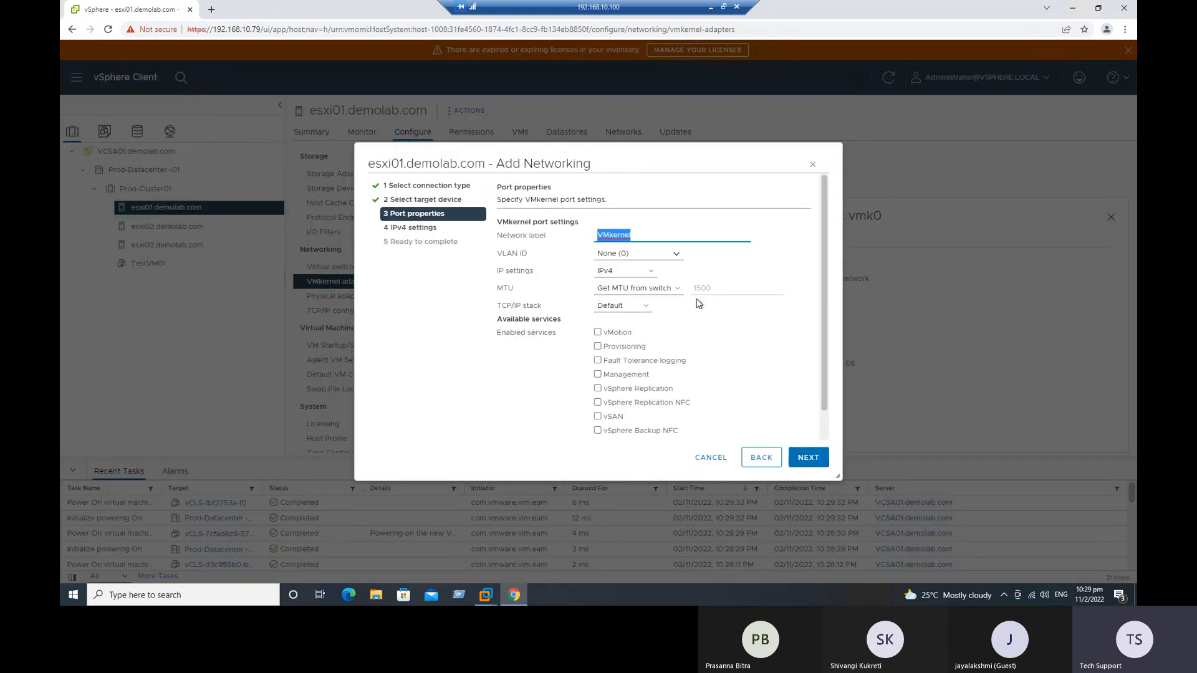
left_click(656, 236)
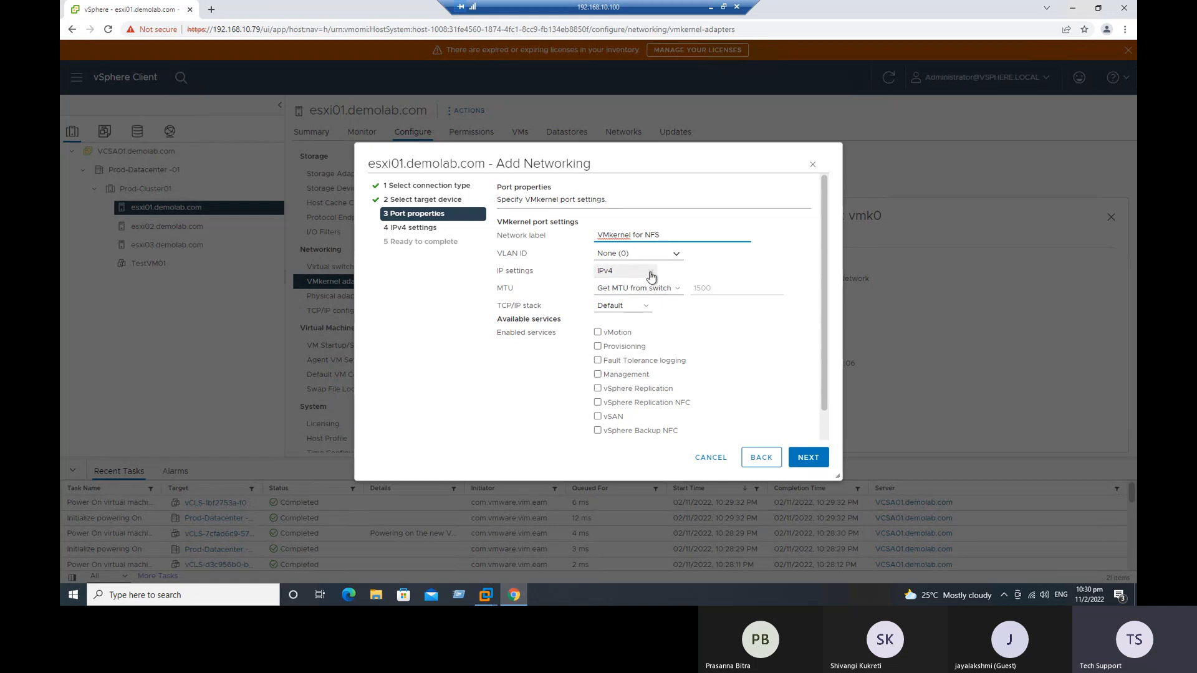
left_click(650, 274)
left_click(650, 274)
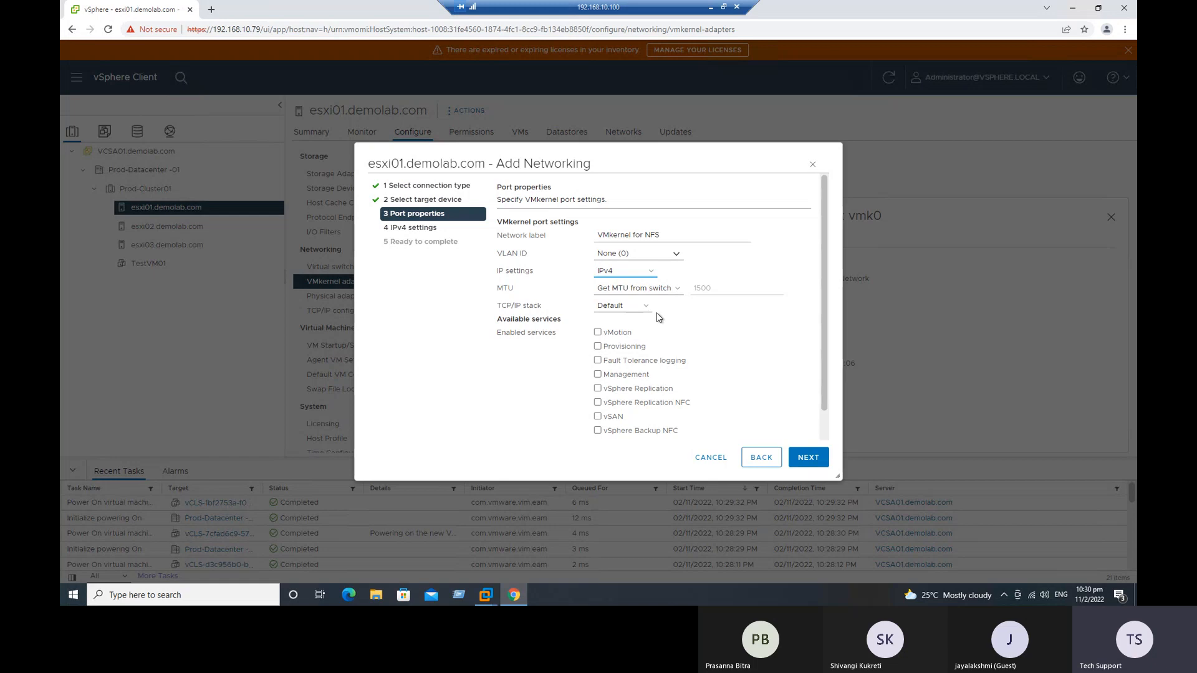
left_click(648, 308)
left_click(620, 318)
Step: Enable the Management service for the new VMkernel port and continue to the IPv4 settings
scroll(726, 419, "down", 1)
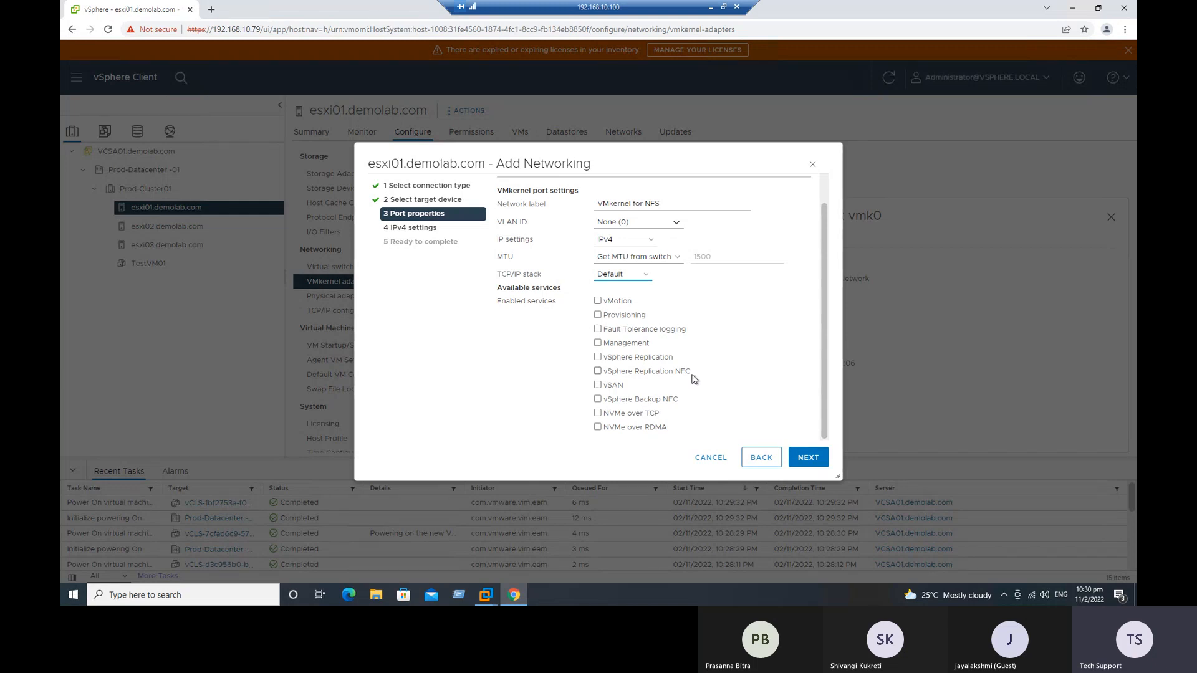
scroll(693, 378, "up", 1)
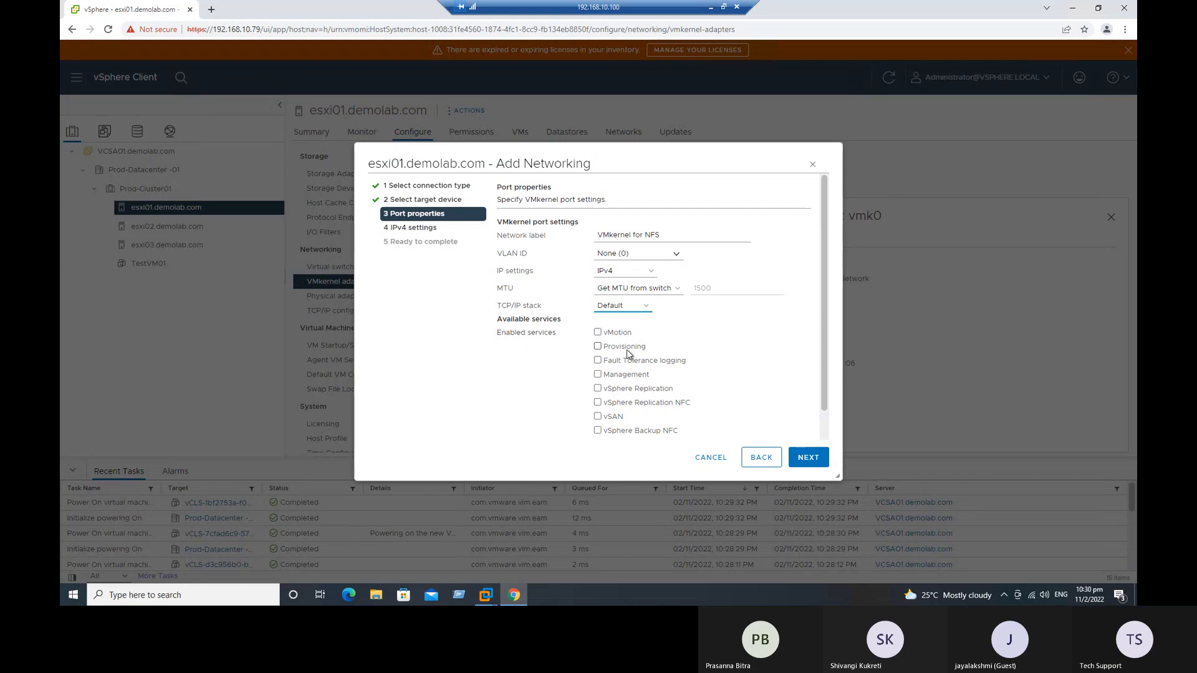
left_click(629, 377)
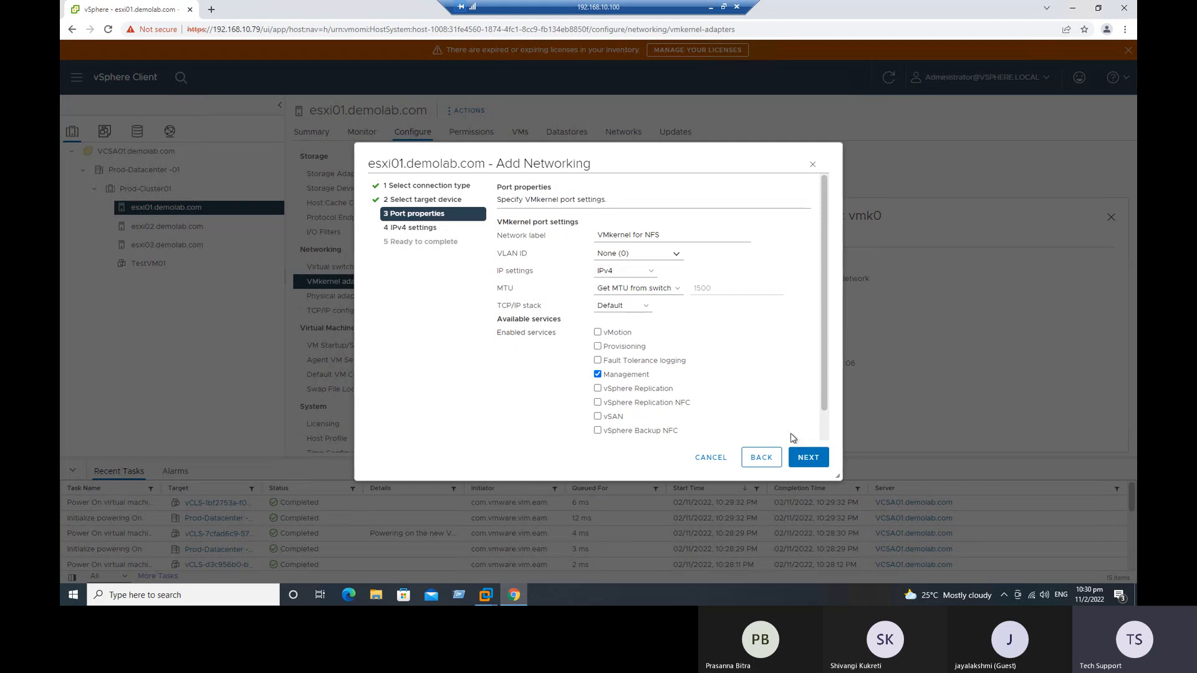
left_click_drag(828, 396, 825, 435)
left_click(809, 460)
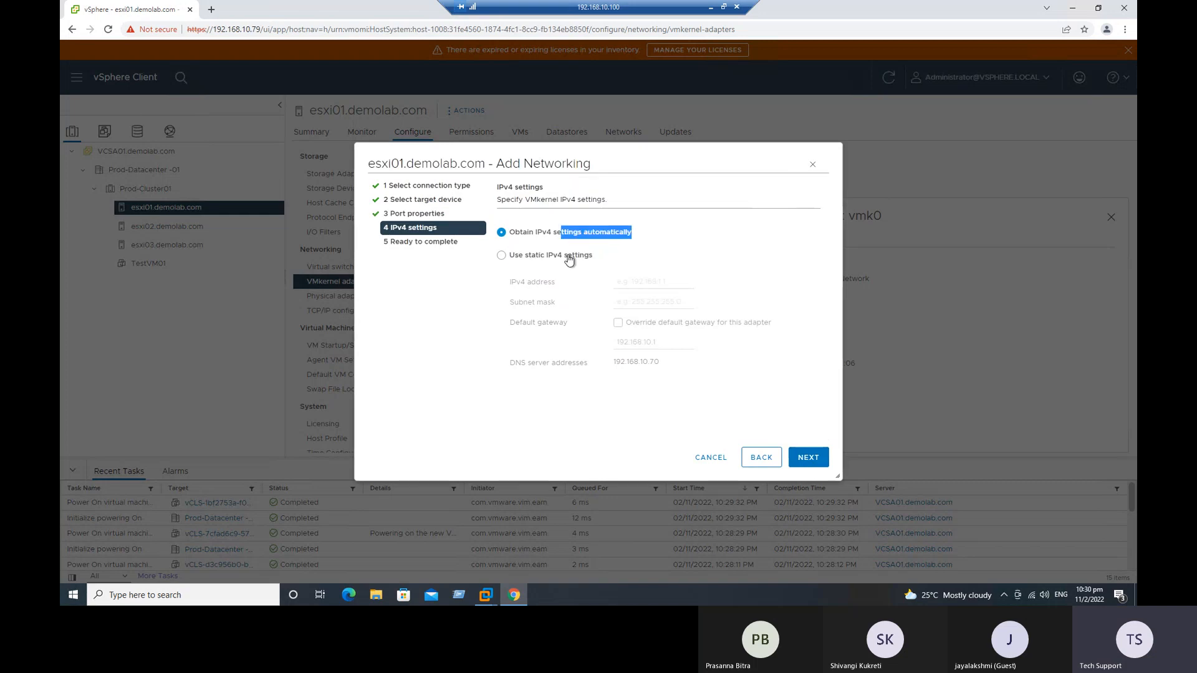
Step: Use static IPv4 settings with the address 192.168.10.74 and the subnet mask 255.255.255.0
left_click(569, 257)
left_click(633, 282)
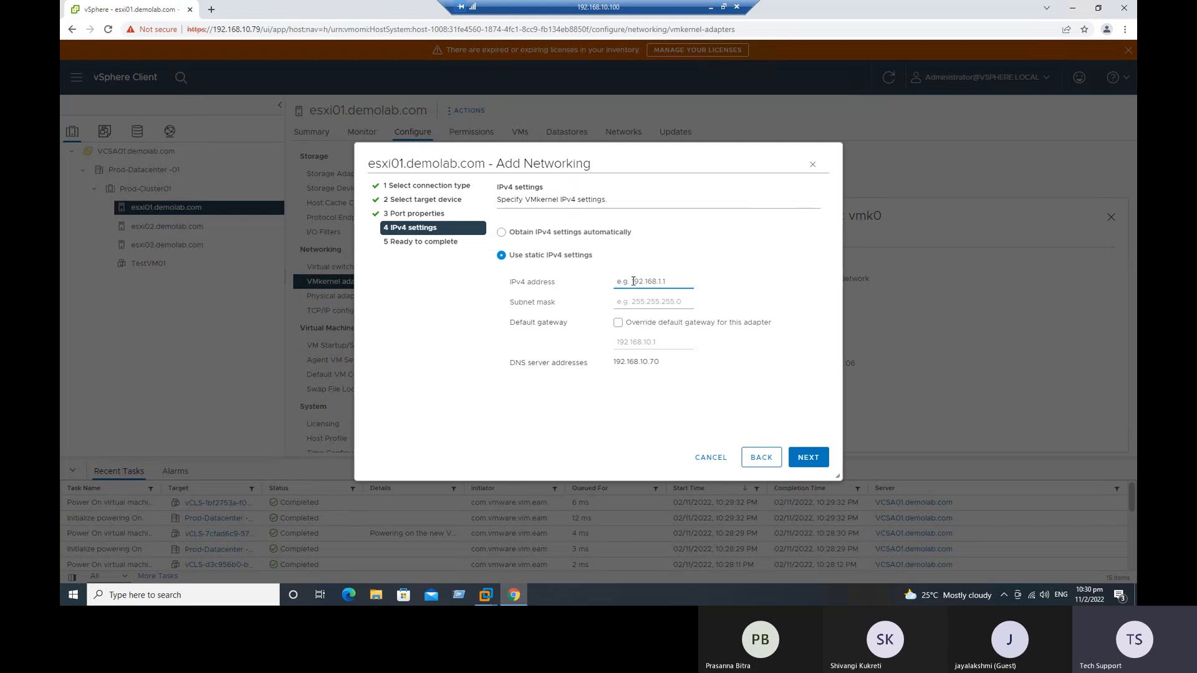
type("192.168.10.74")
left_click(632, 304)
type("255.255")
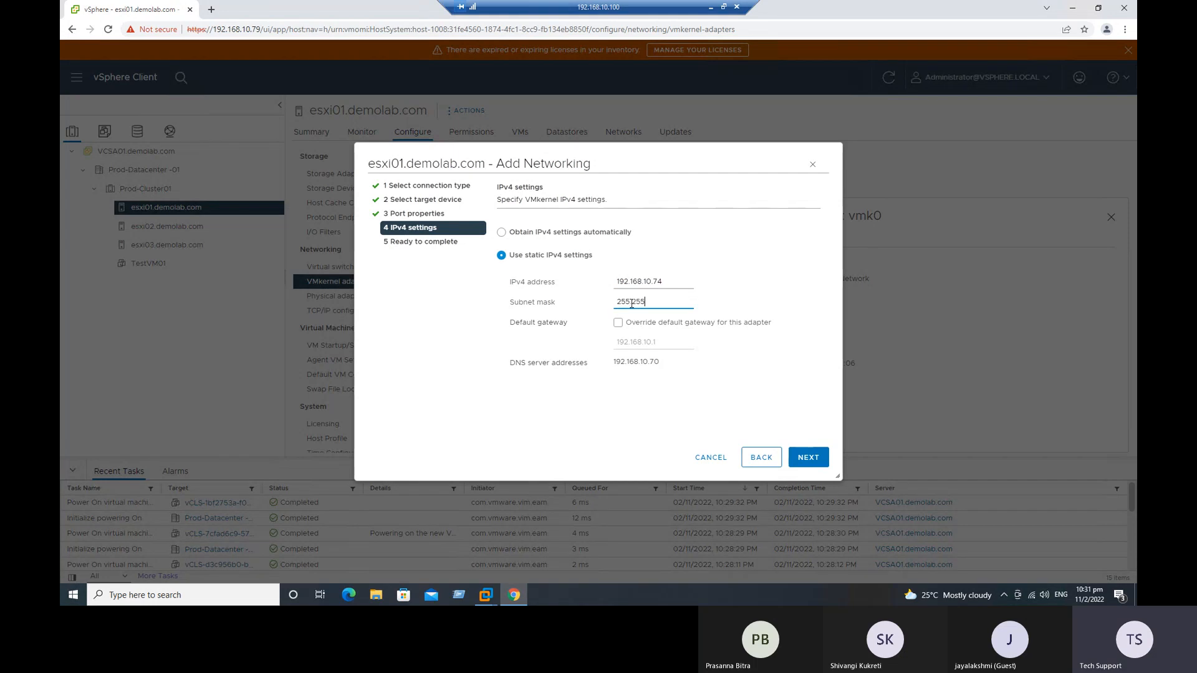
type(".255.0")
Step: Override the default gateway for this adapter, keeping 192.168.10.1, and continue to the settings summary
left_click(619, 322)
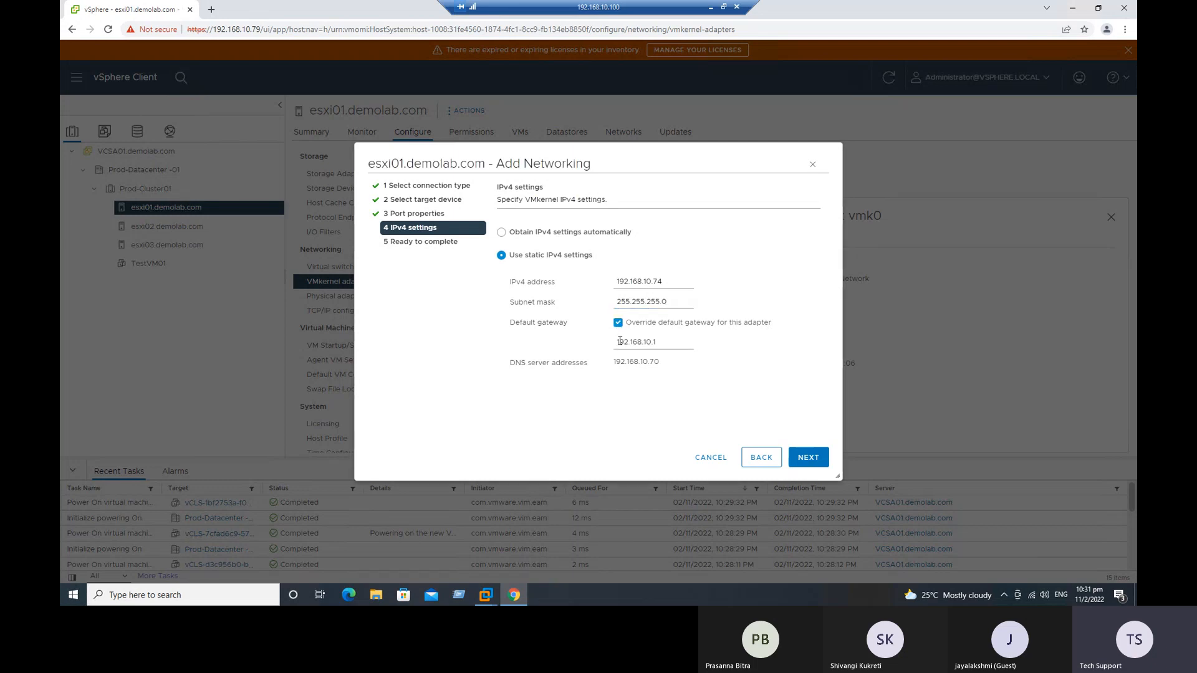
left_click_drag(619, 341, 689, 342)
left_click(689, 377)
left_click(807, 455)
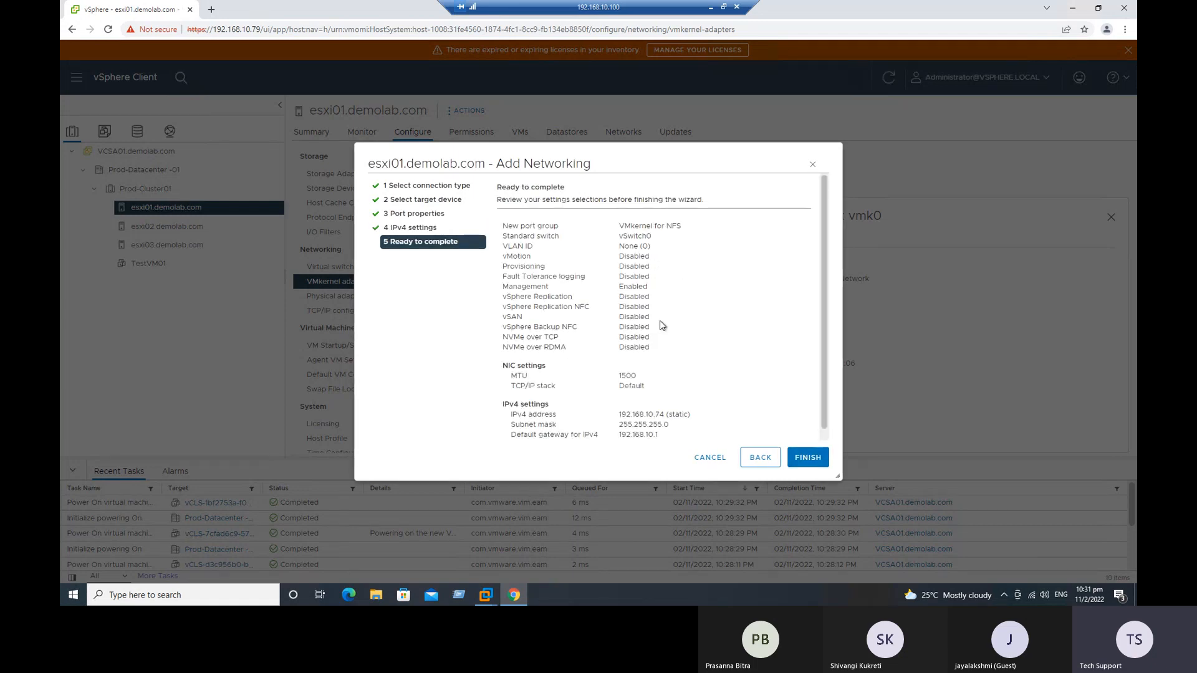
Step: Review and finish creating the NFS VMkernel adapter, and open the virtual switches of esxi01.demolab.com
scroll(664, 330, "down", 1)
left_click_drag(516, 245, 654, 290)
left_click(689, 324)
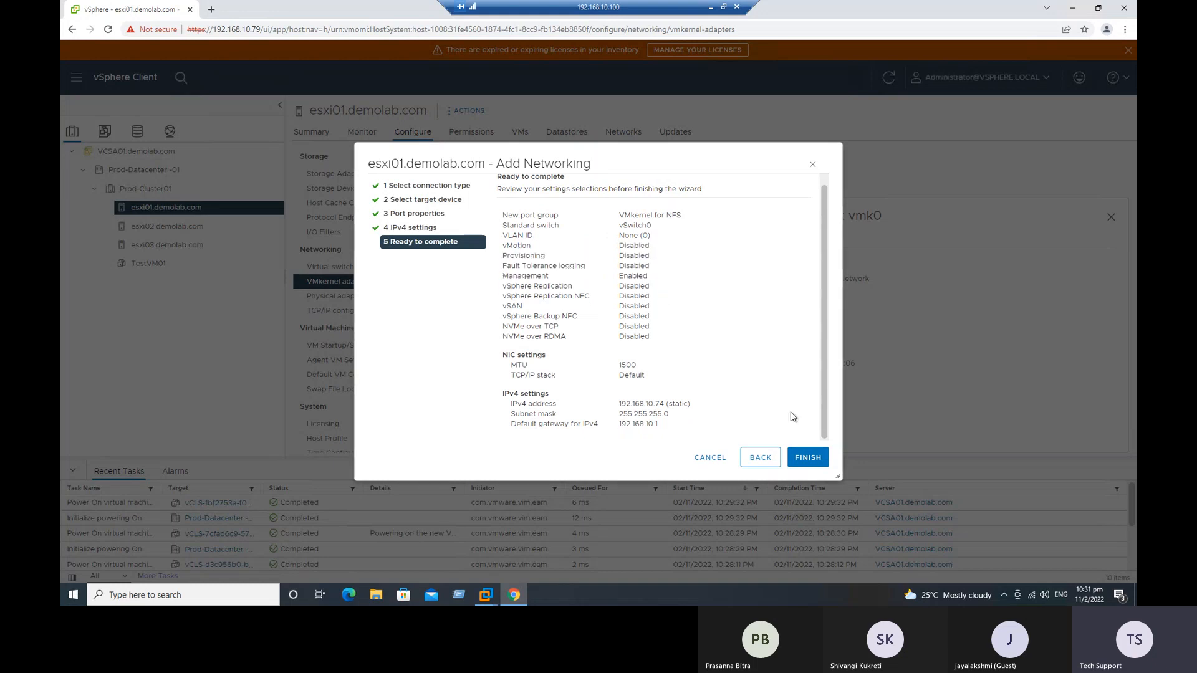
left_click(807, 458)
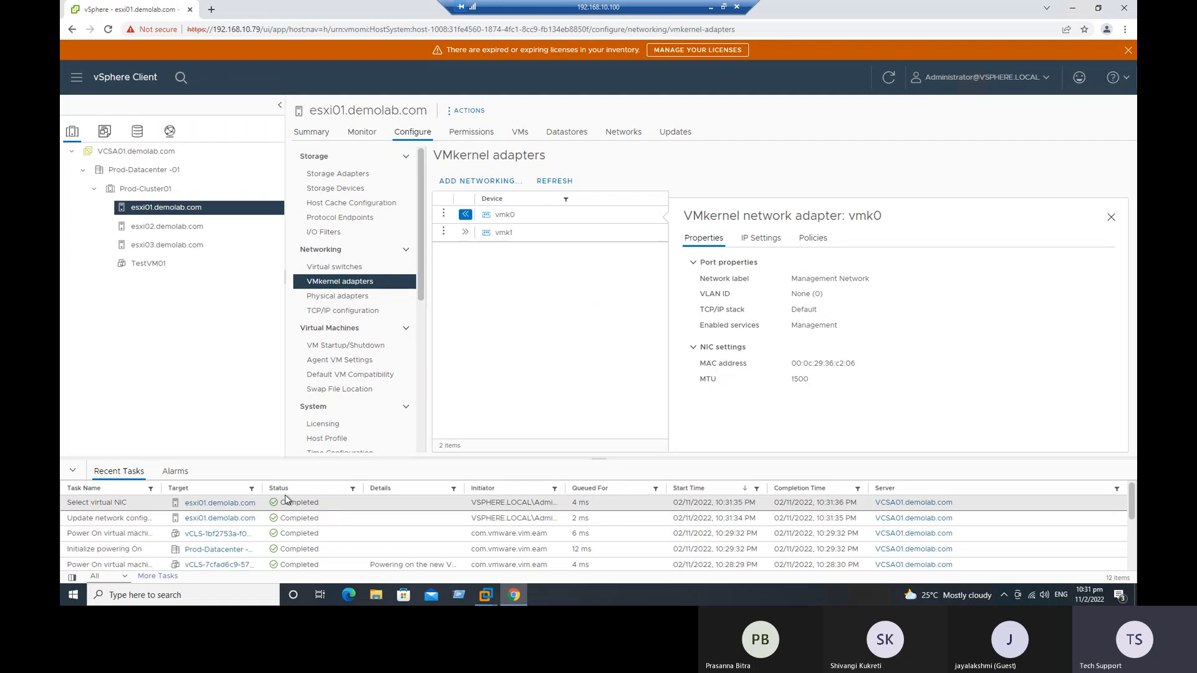
left_click(336, 268)
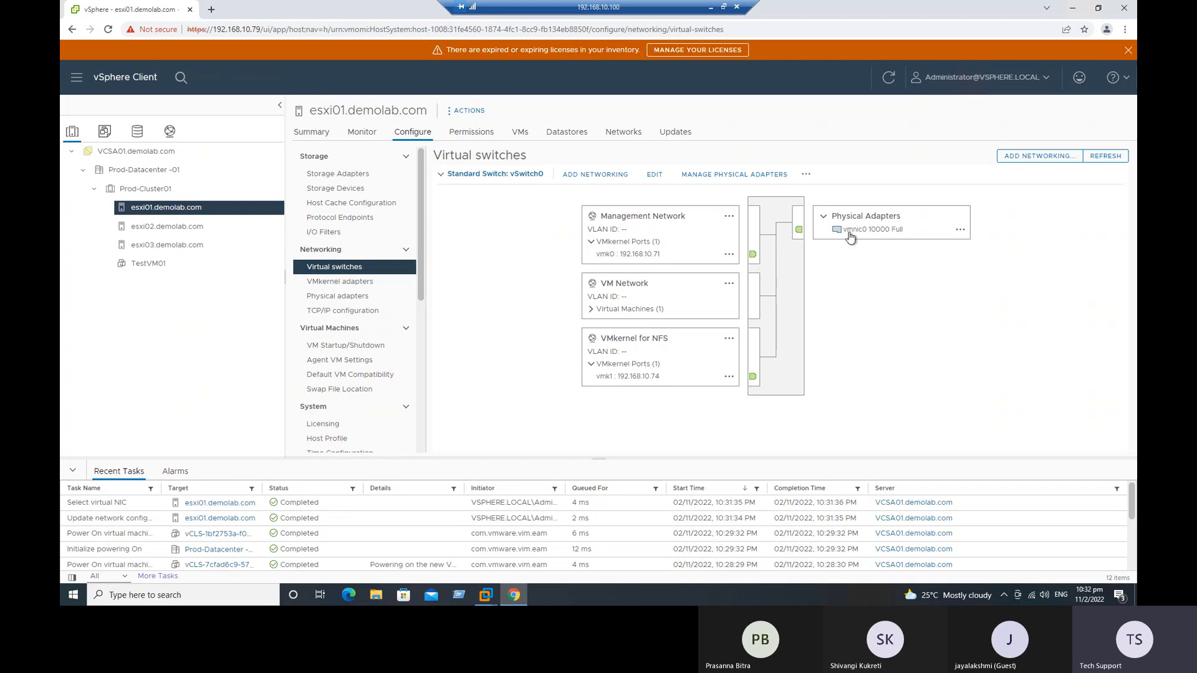
Step: Add the physical adapter vmnic1 to the active adapters of vSwitch0 on esxi01.demolab.com
left_click(737, 175)
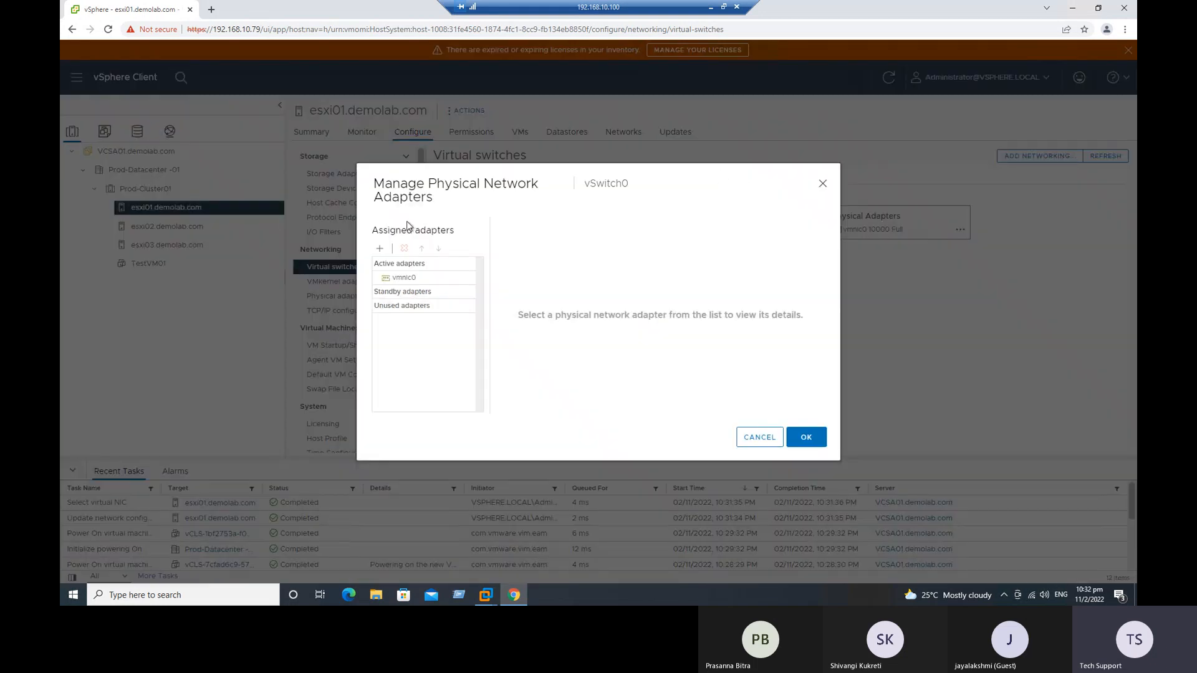
left_click(380, 248)
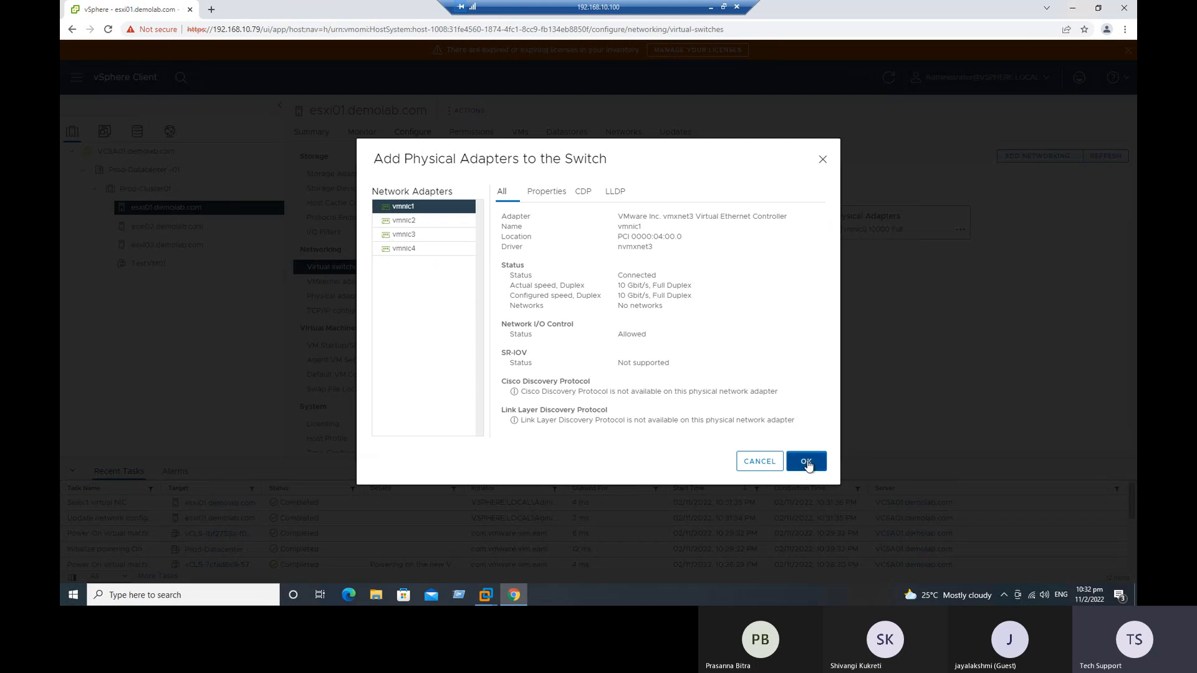
left_click(806, 462)
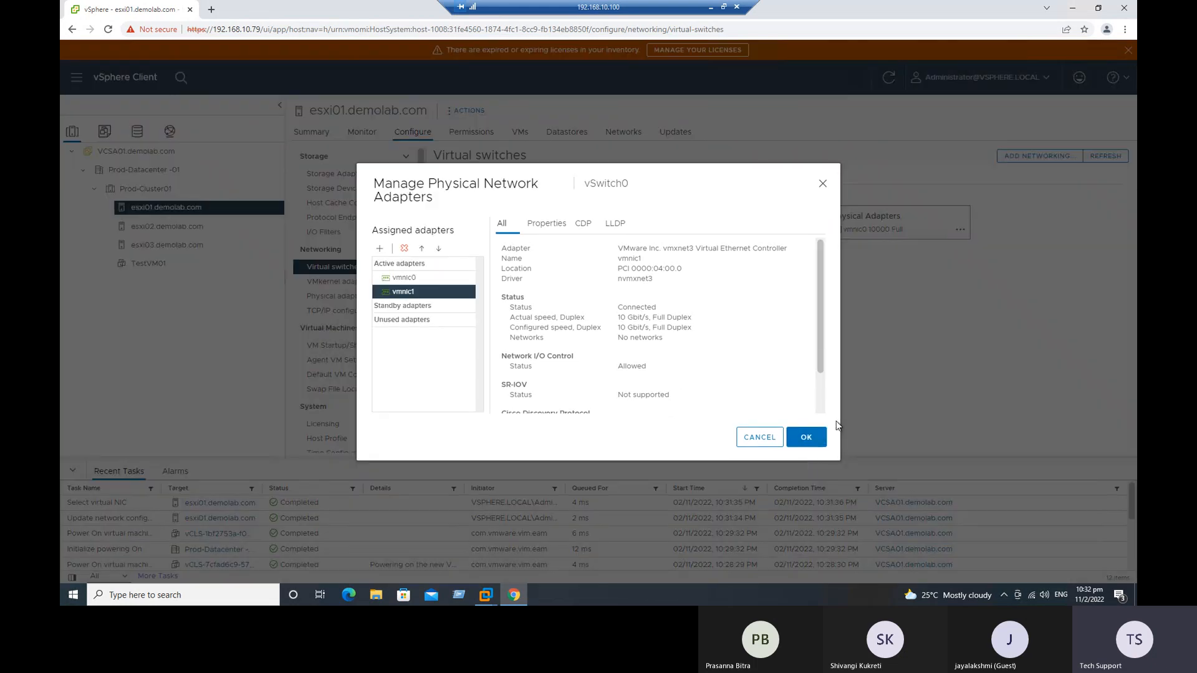
left_click(815, 438)
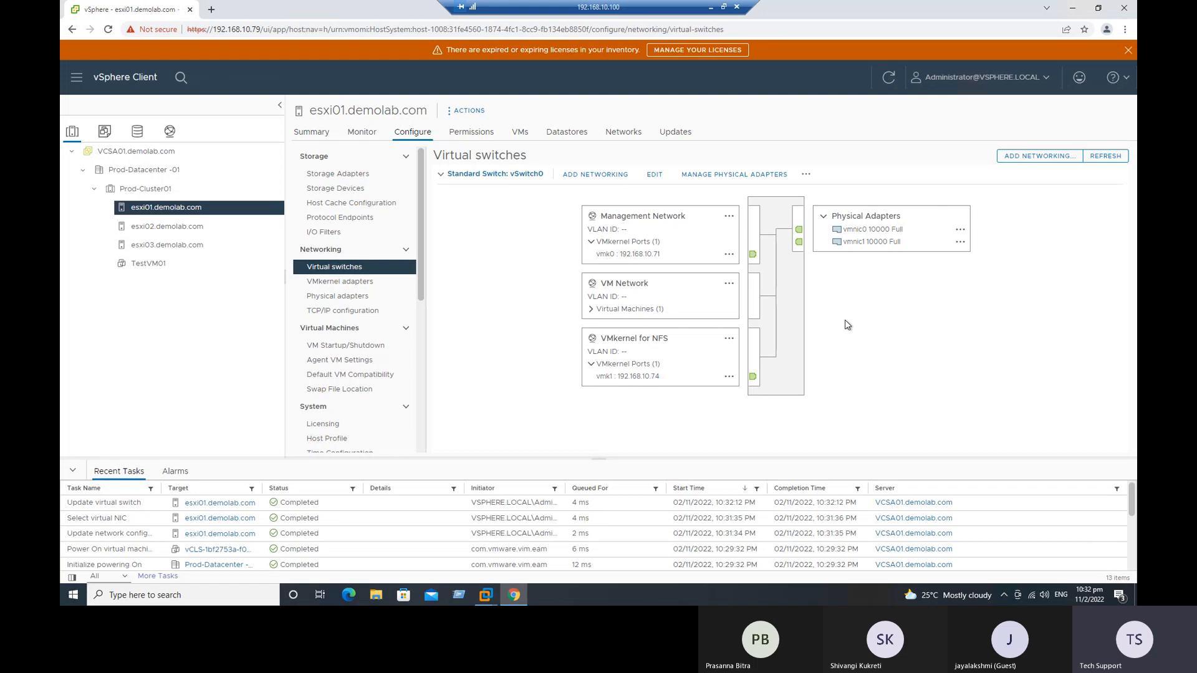
Step: Start adding a VMkernel network adapter on esxi02.demolab.com, with the existing standard switch vSwitch0 as the target device
left_click(189, 228)
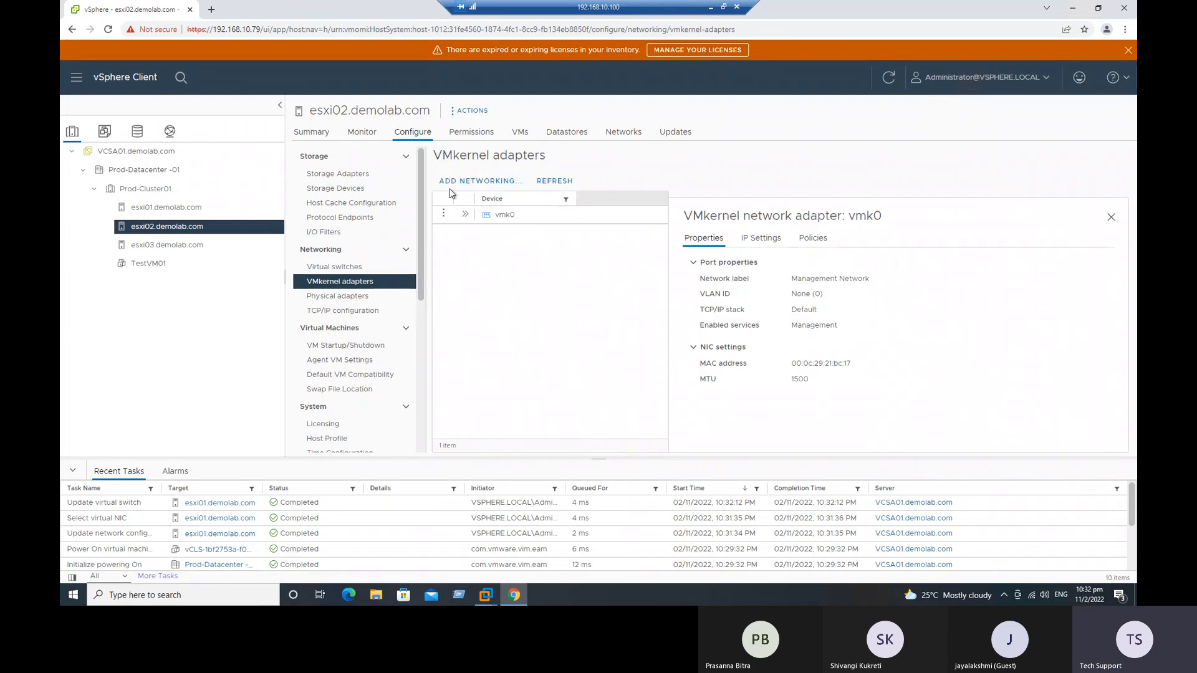
left_click(463, 182)
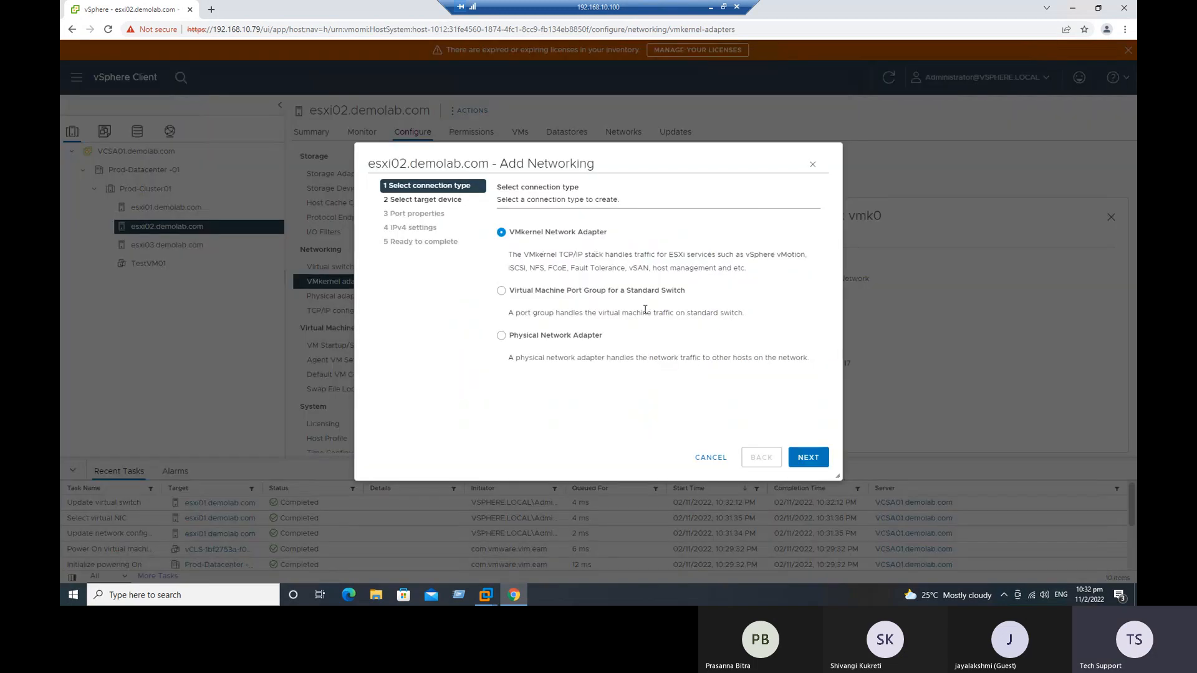
left_click(807, 457)
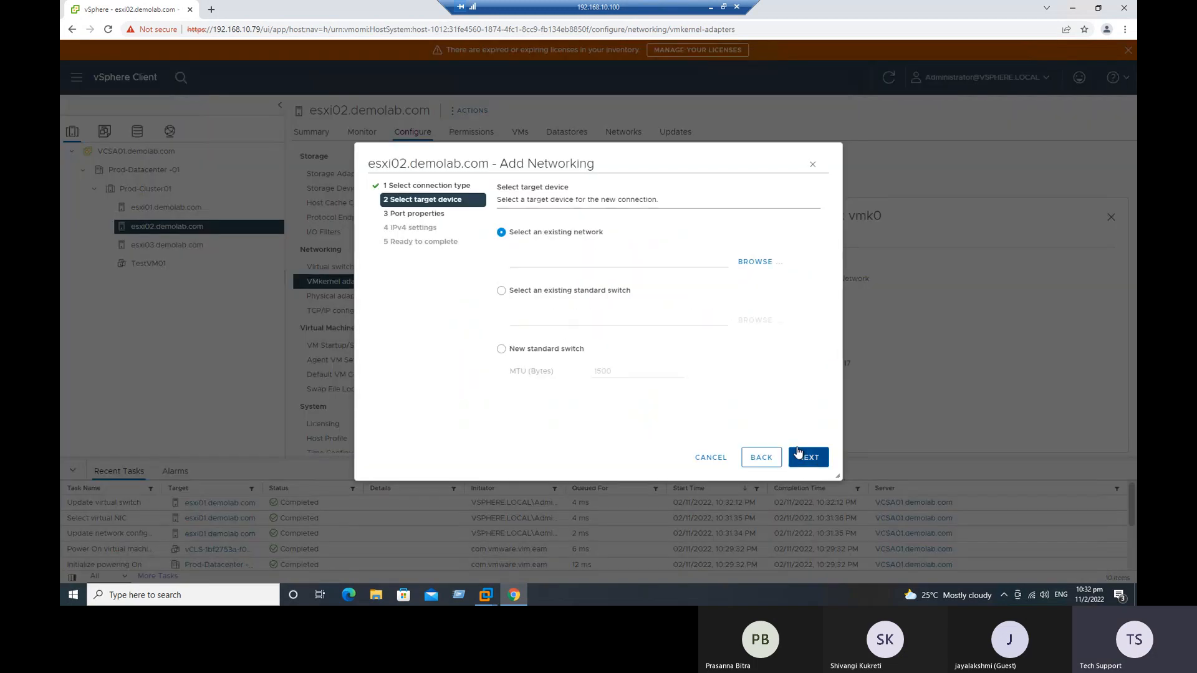
left_click(551, 297)
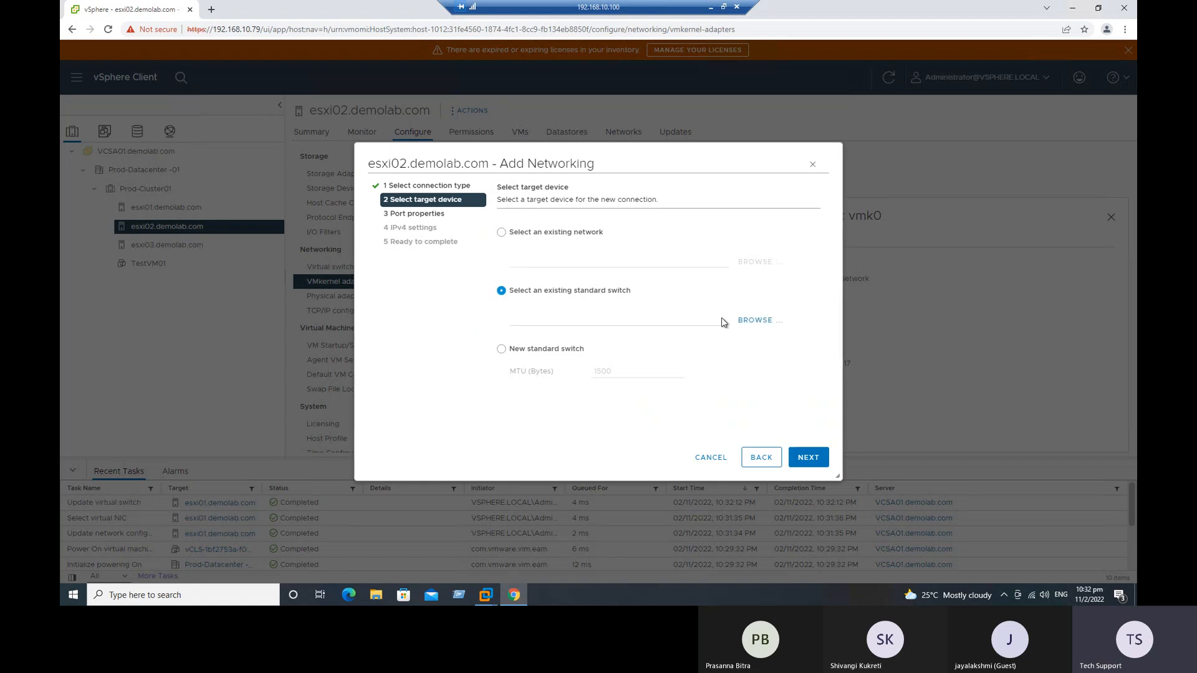
left_click(755, 321)
left_click(487, 250)
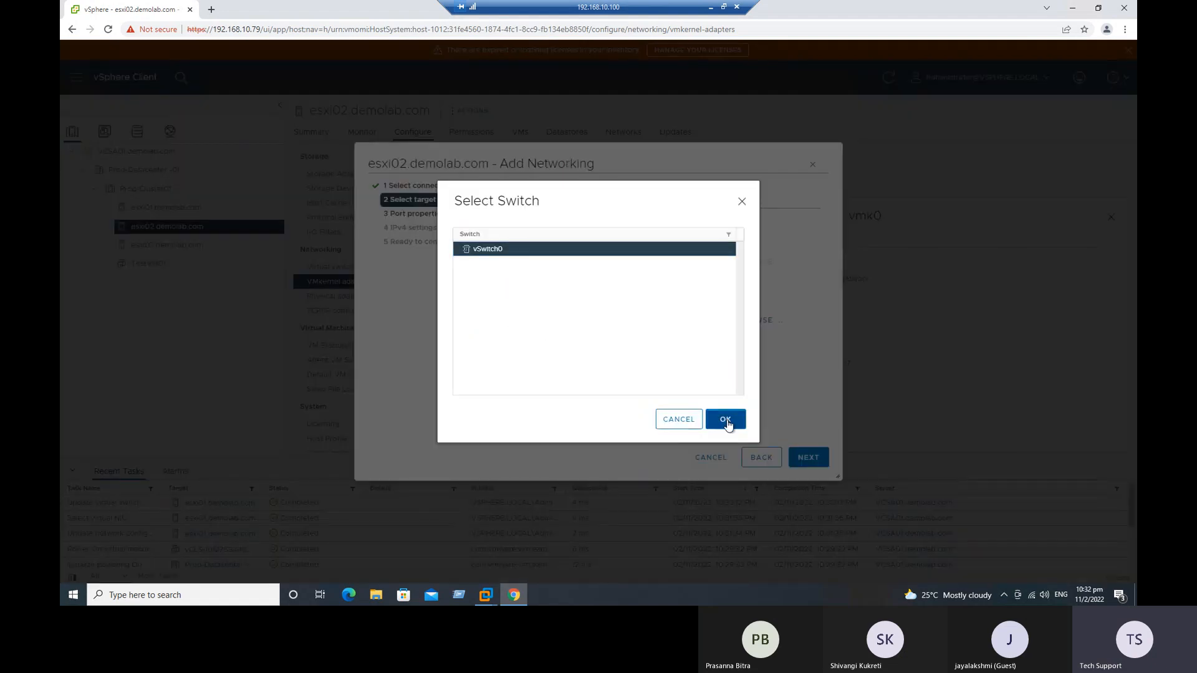
left_click(725, 419)
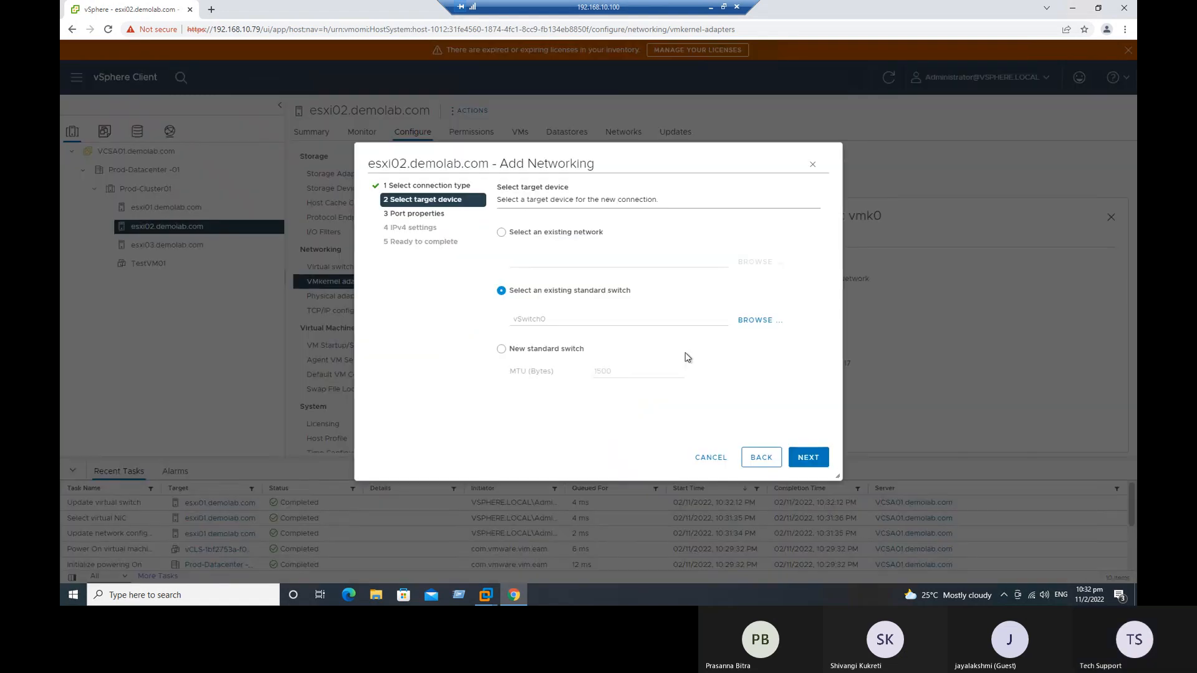
left_click(823, 467)
Step: Label the esxi02 port "VMkernel for NFS", enable the Management service and continue to the IPv4 settings
double_click(649, 236)
left_click(649, 262)
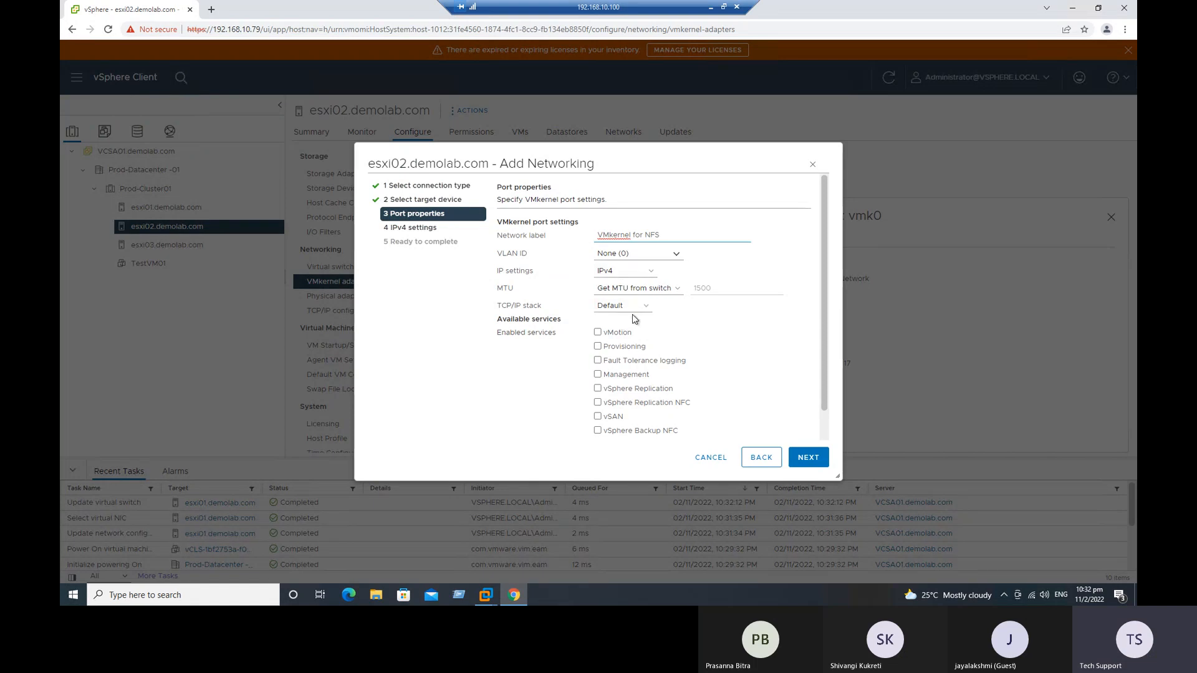
left_click(627, 376)
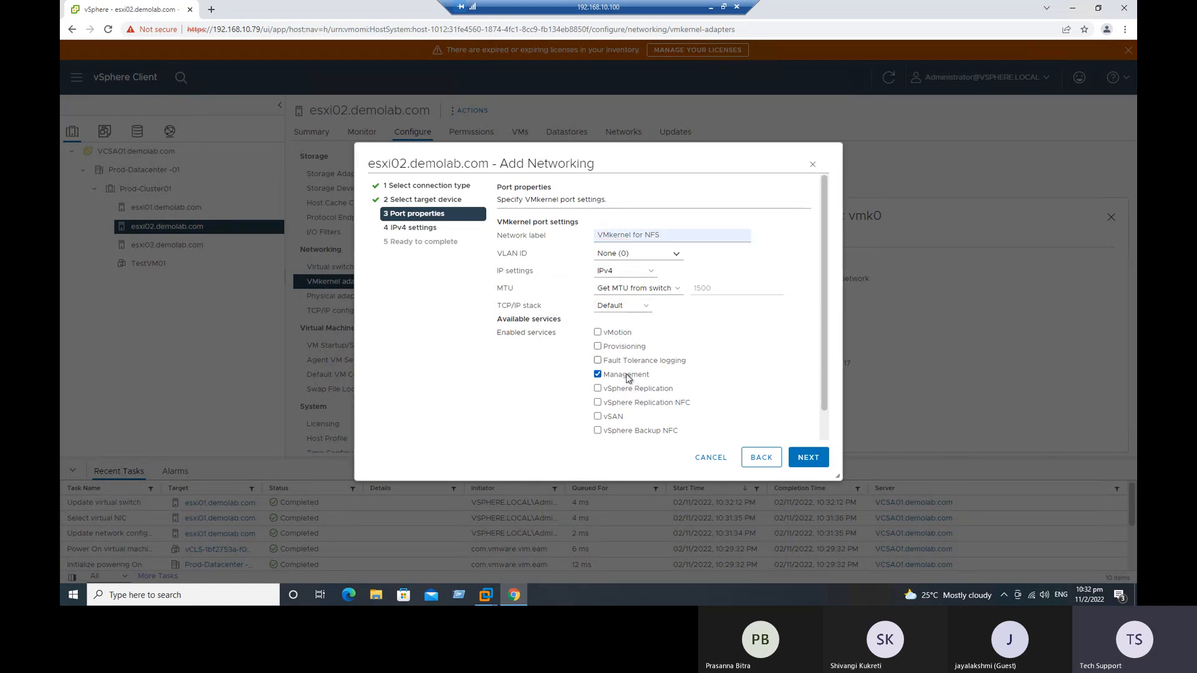
left_click(816, 461)
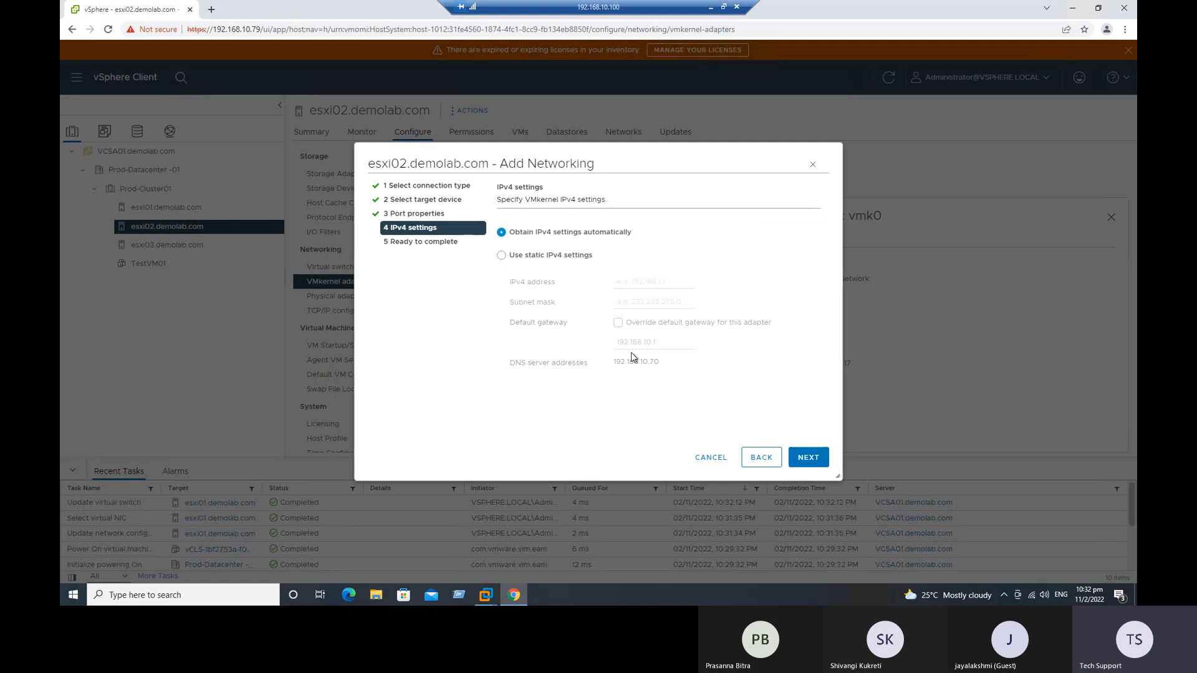
Step: Give the esxi02 adapter static IPv4 settings with the address 192.168.10.75 and the subnet mask 255.255.255.0
left_click(555, 256)
left_click(624, 281)
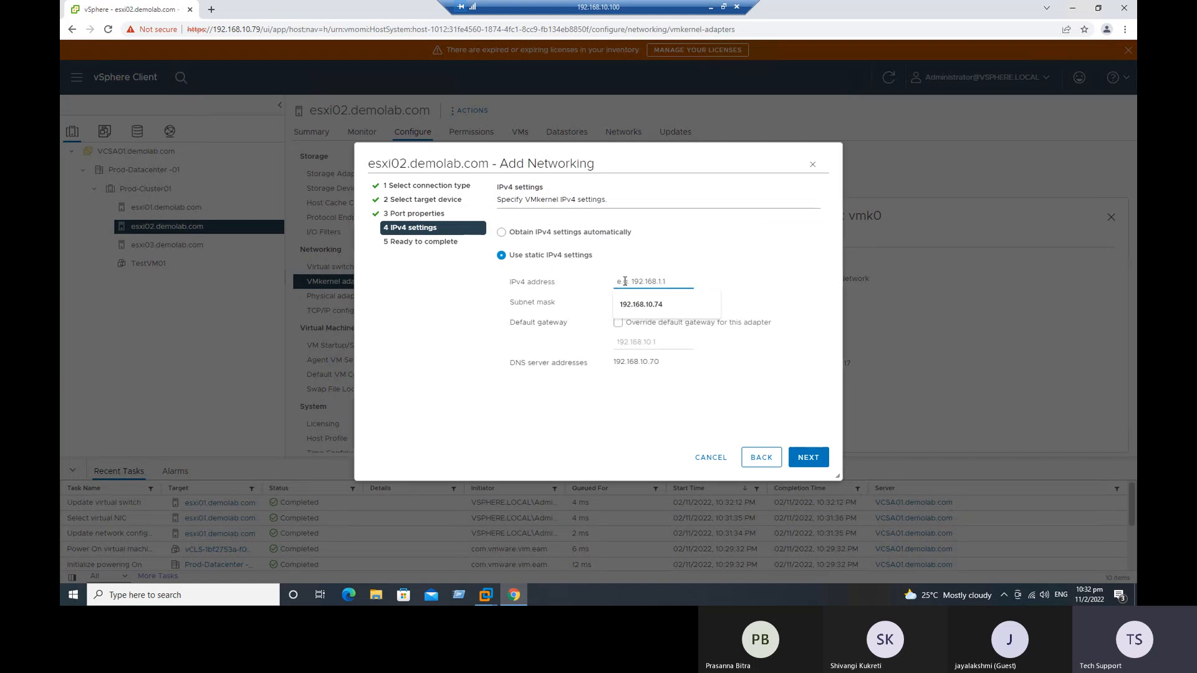
left_click(649, 304)
key("BackSpace")
type("5")
left_click(662, 302)
left_click(661, 321)
Step: Override the default gateway for the esxi02 adapter and finish creating its NFS VMkernel adapter
left_click(618, 323)
left_click(805, 457)
left_click(806, 457)
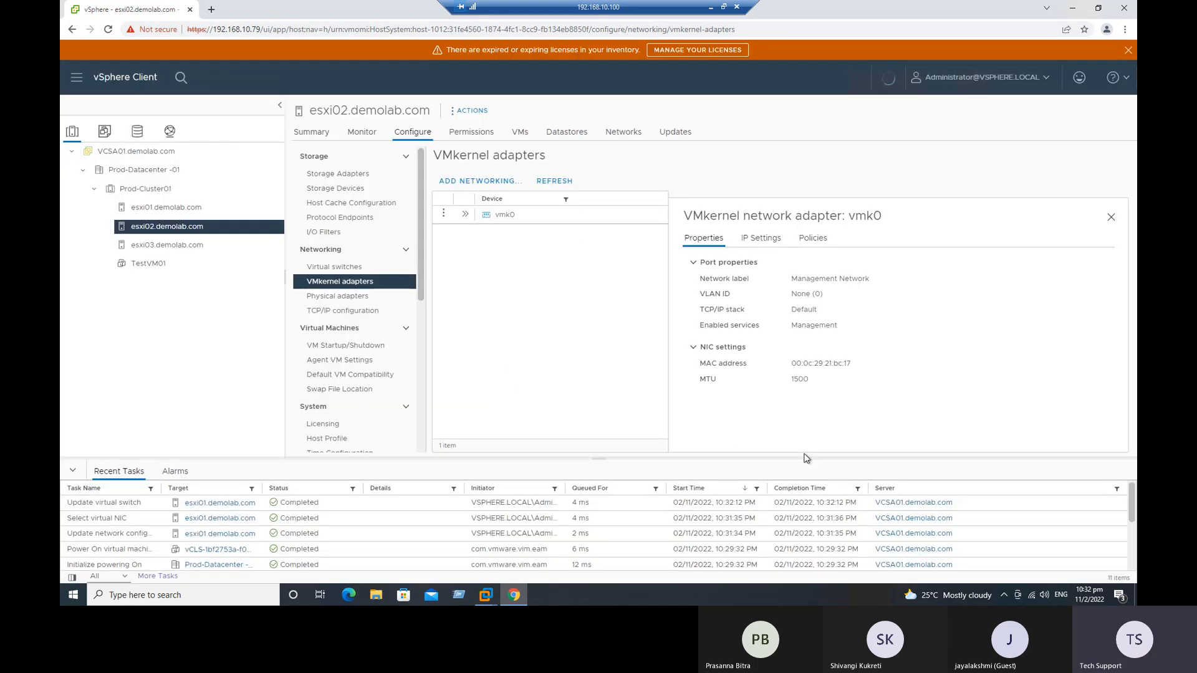
Step: Add the physical adapter vmnic1 to the active adapters of vSwitch0 on esxi02.demolab.com
left_click(336, 267)
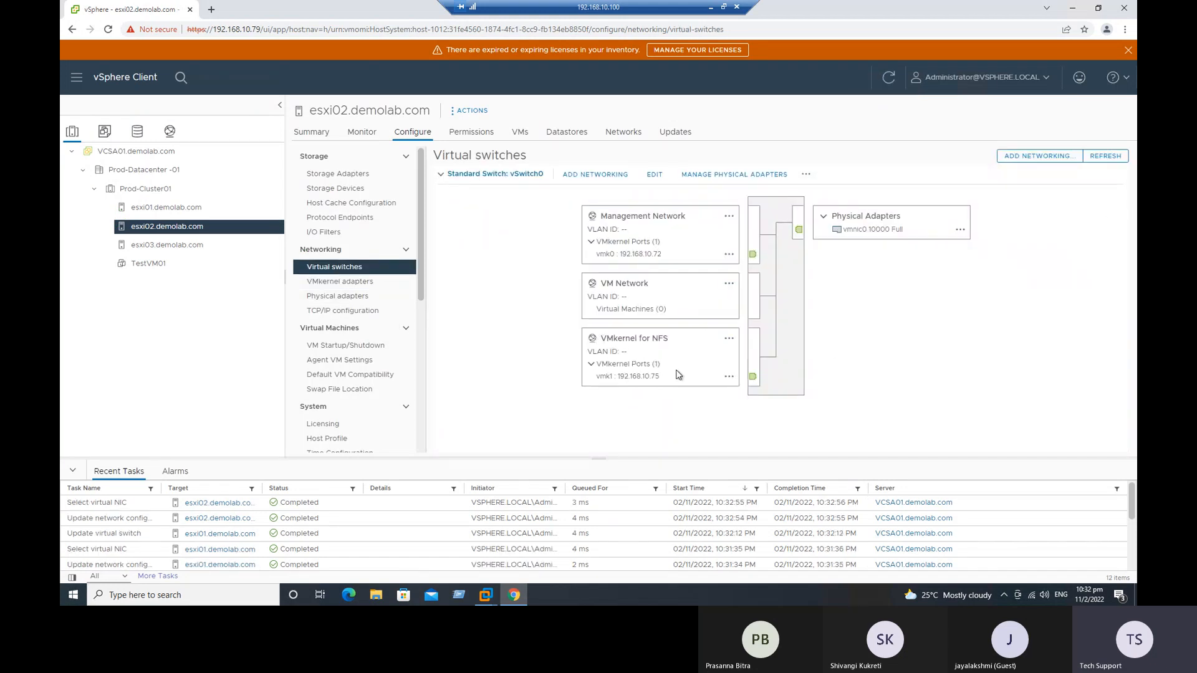
left_click(723, 175)
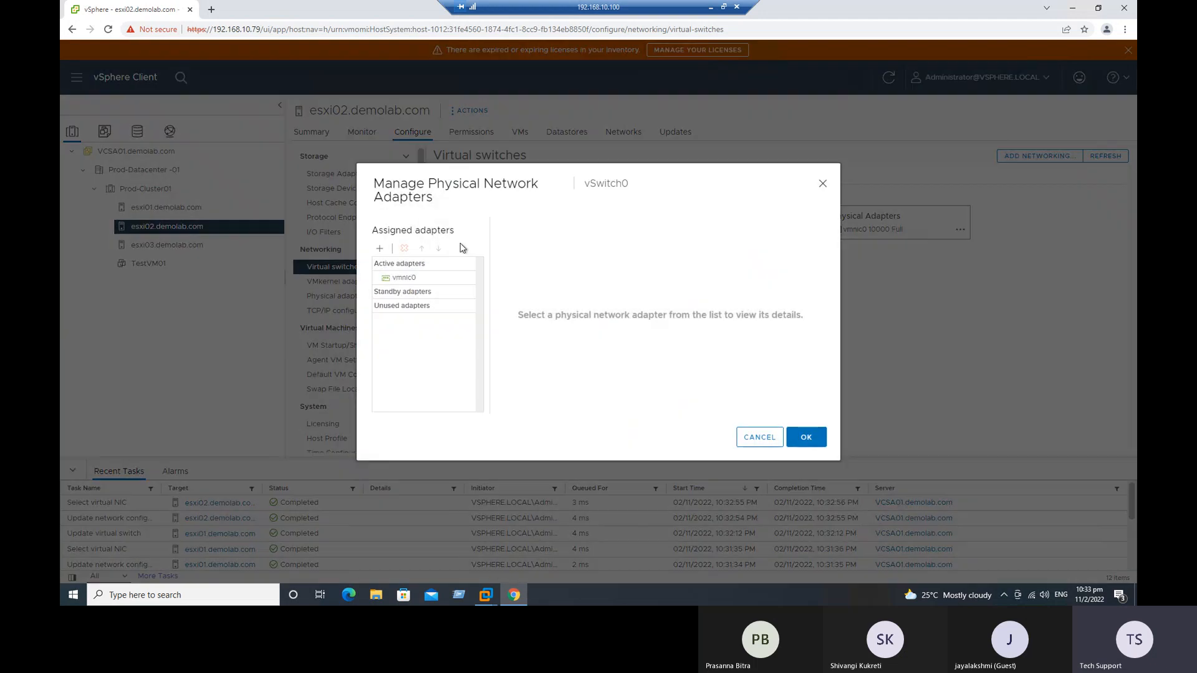
left_click(380, 249)
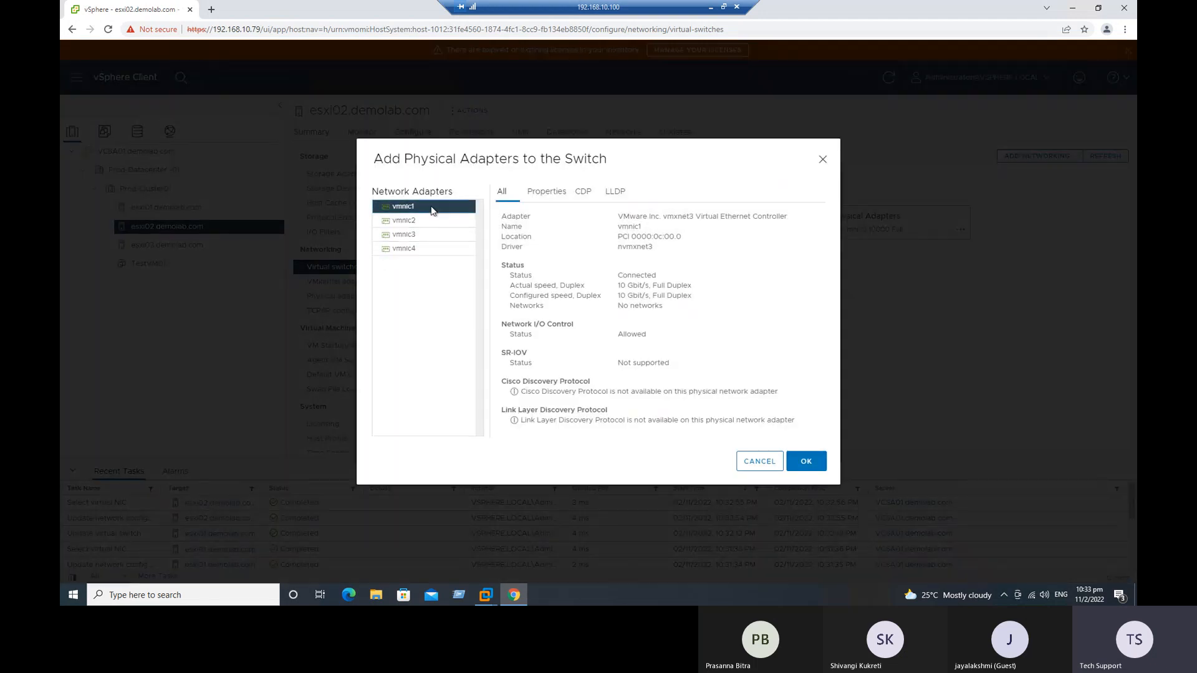
left_click(813, 464)
left_click(812, 436)
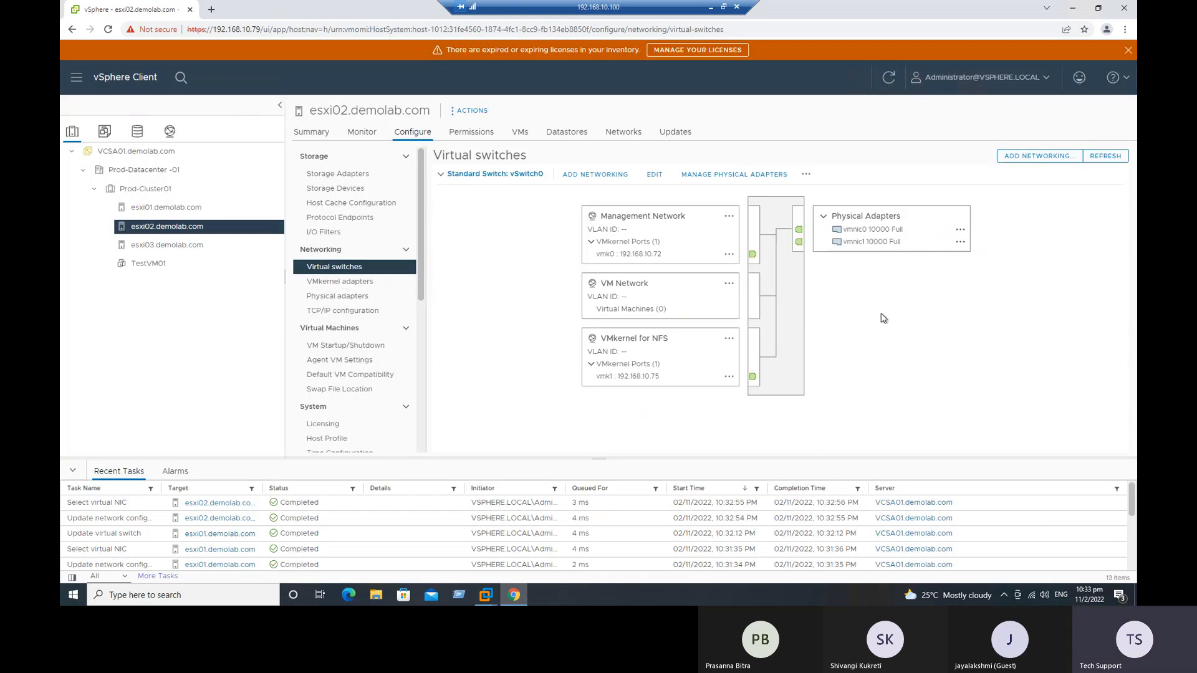
Step: Start adding a VMkernel network adapter on esxi03.demolab.com, with the existing standard switch vSwitch0 as the target device
left_click(187, 245)
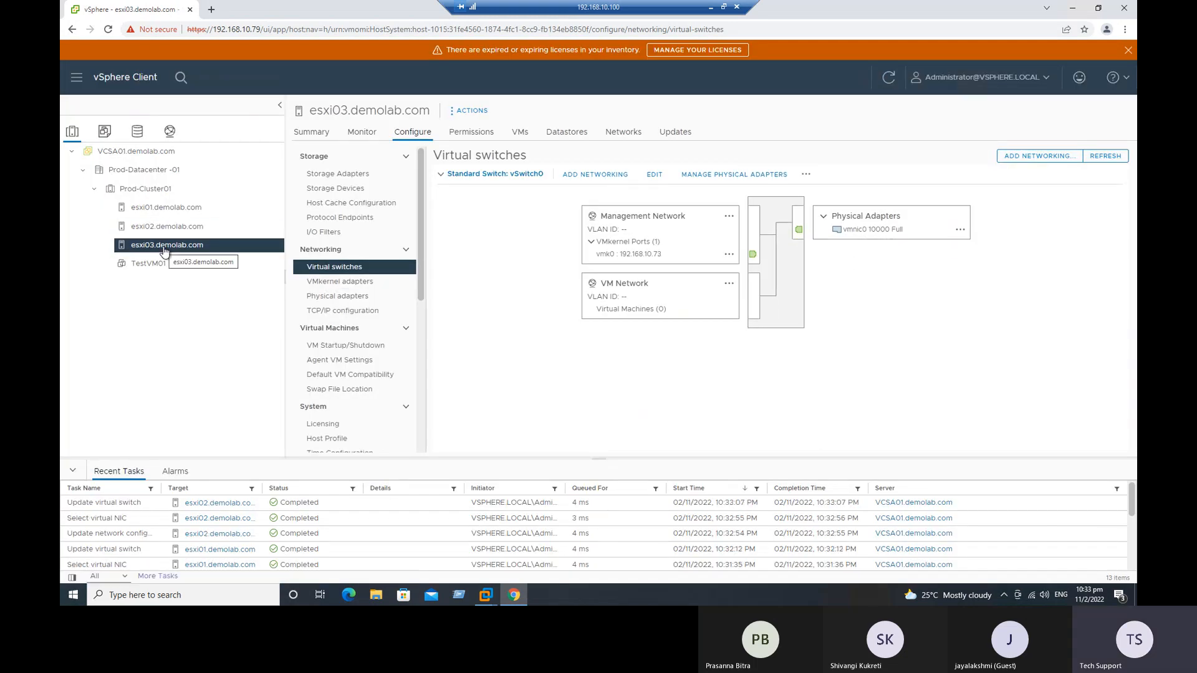
left_click(374, 281)
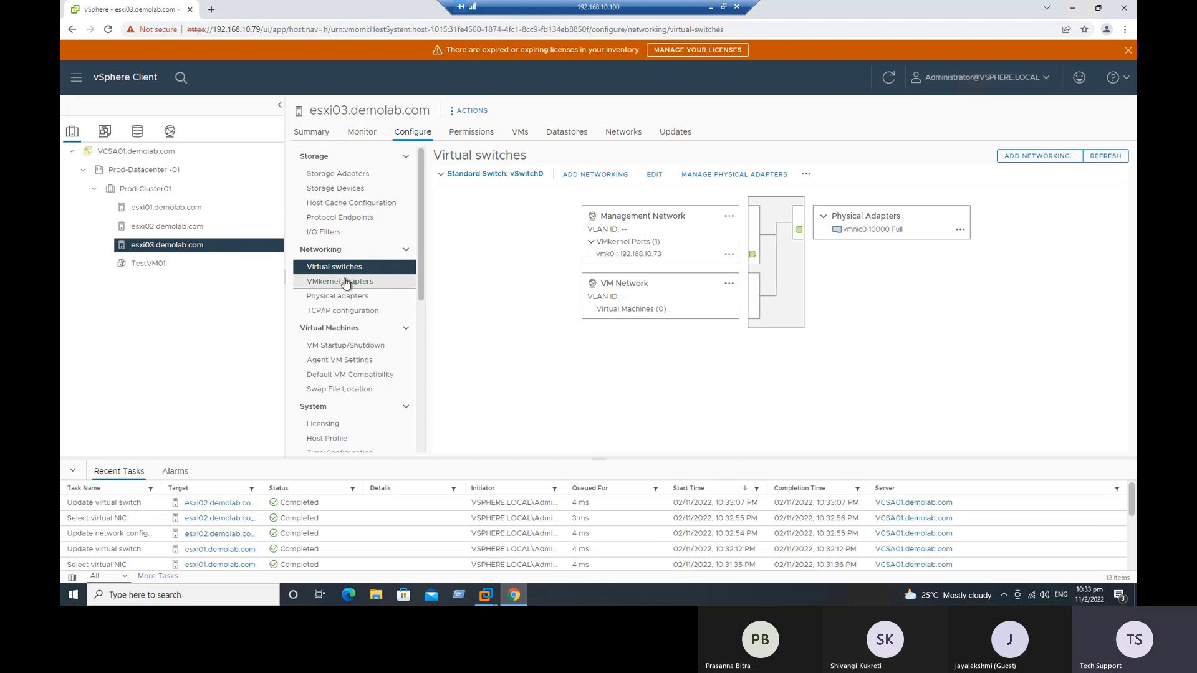
left_click(479, 181)
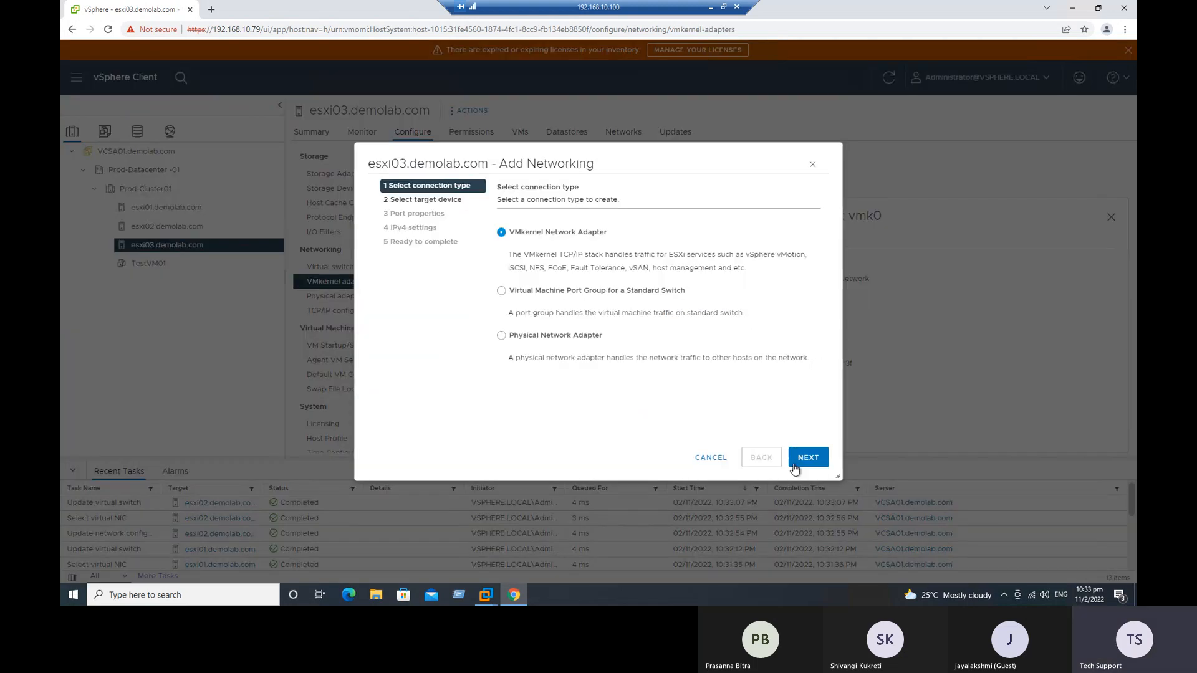
left_click(808, 458)
left_click(588, 292)
left_click(759, 321)
left_click(497, 248)
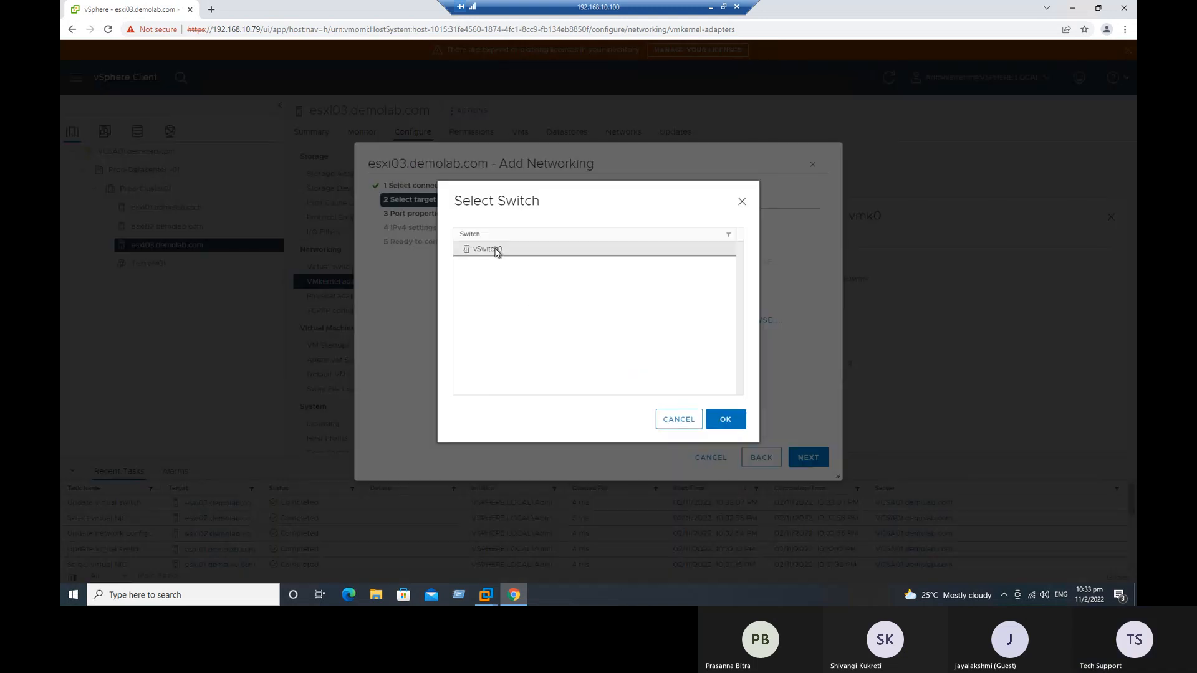
left_click(725, 419)
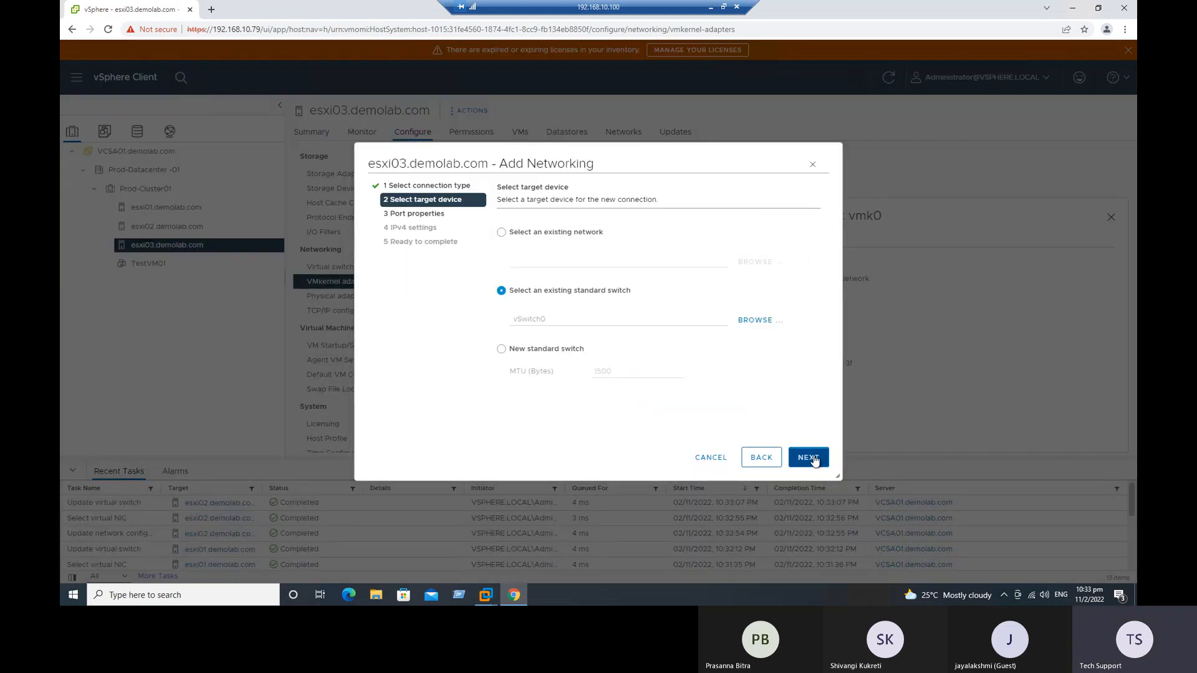
left_click(807, 457)
Step: Label the esxi03 port "VMkernel for NFS", enable the Management service and continue to the IPv4 settings
type("VMkernel for NFS")
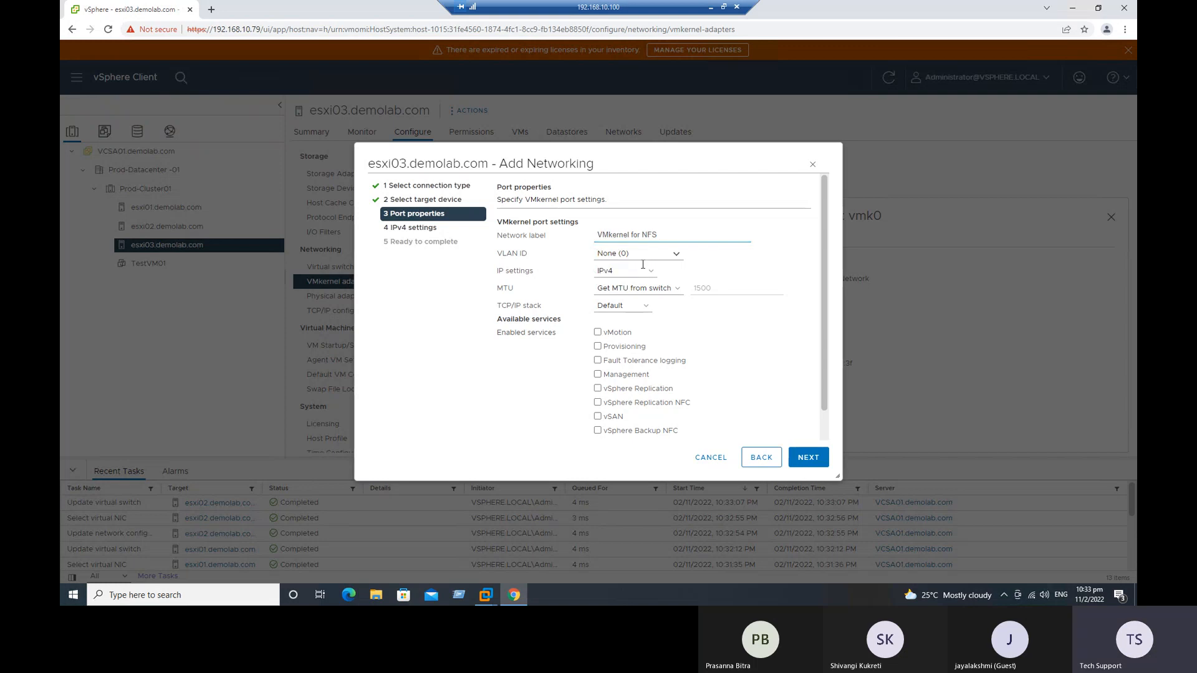
left_click(627, 376)
left_click(804, 458)
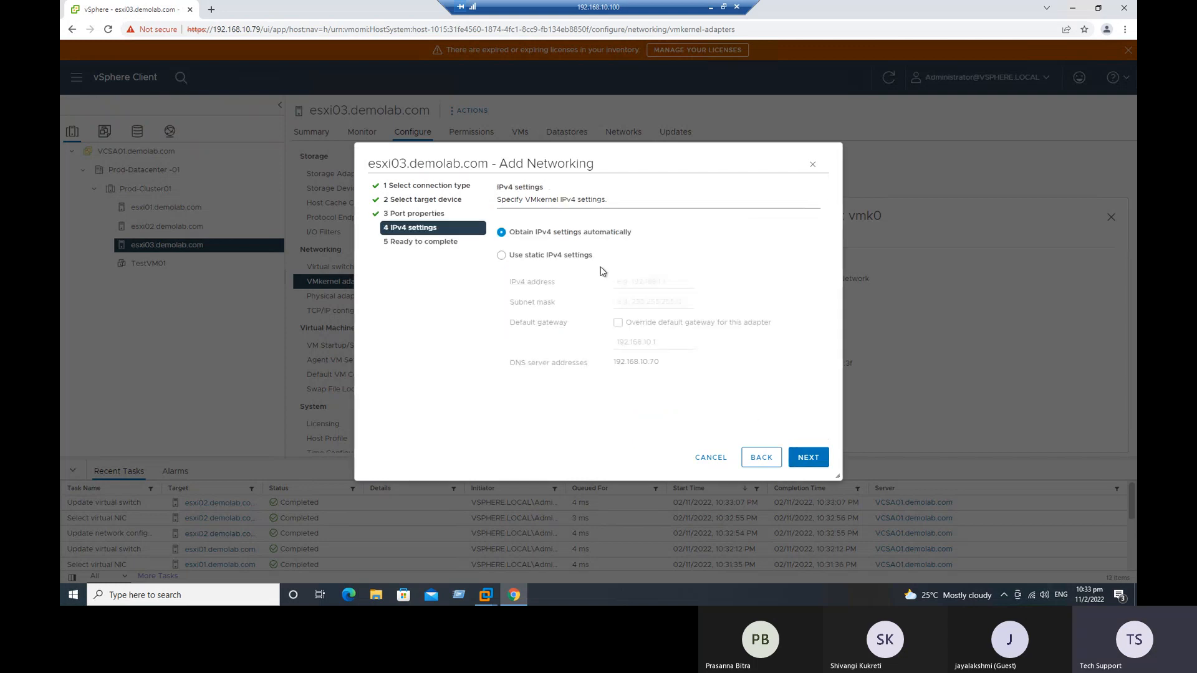
Step: Give the esxi03 adapter static IPv4 settings with the address 192.168.10.76 and the subnet mask 255.255.255.0
left_click(574, 255)
left_click(648, 282)
left_click(661, 325)
key("BackSpace")
type("68.10.76")
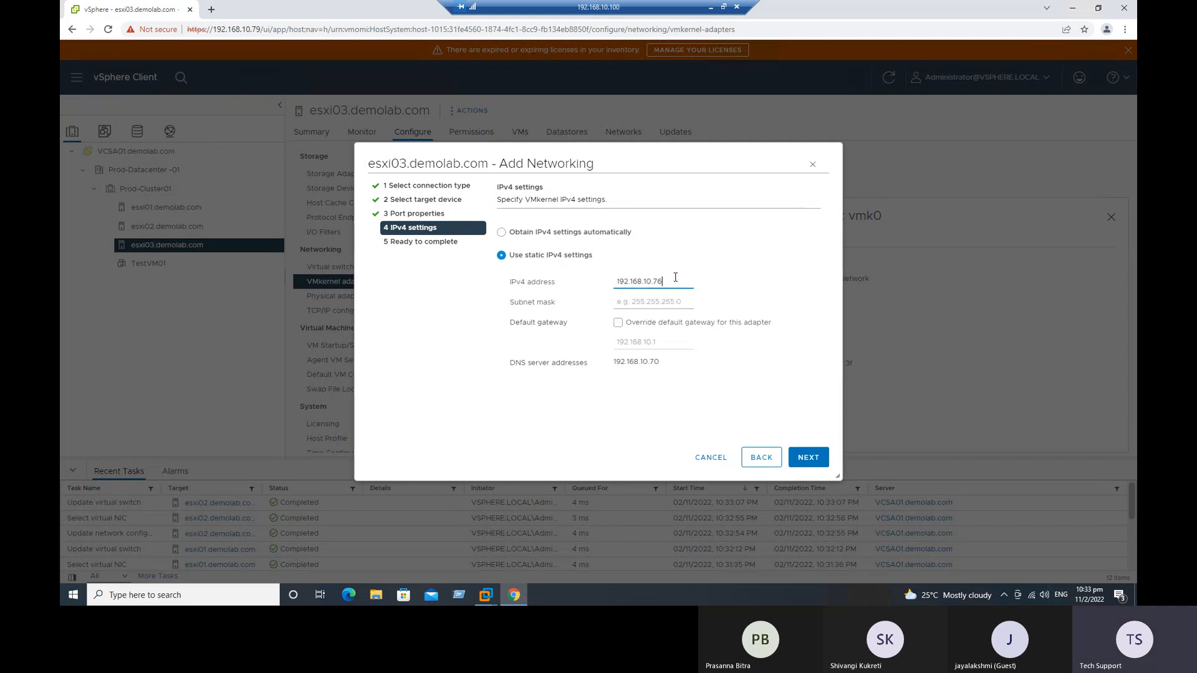
left_click(653, 303)
left_click(645, 327)
Step: Override the default gateway for the esxi03 adapter and finish creating its NFS VMkernel adapter
left_click(640, 324)
left_click(809, 460)
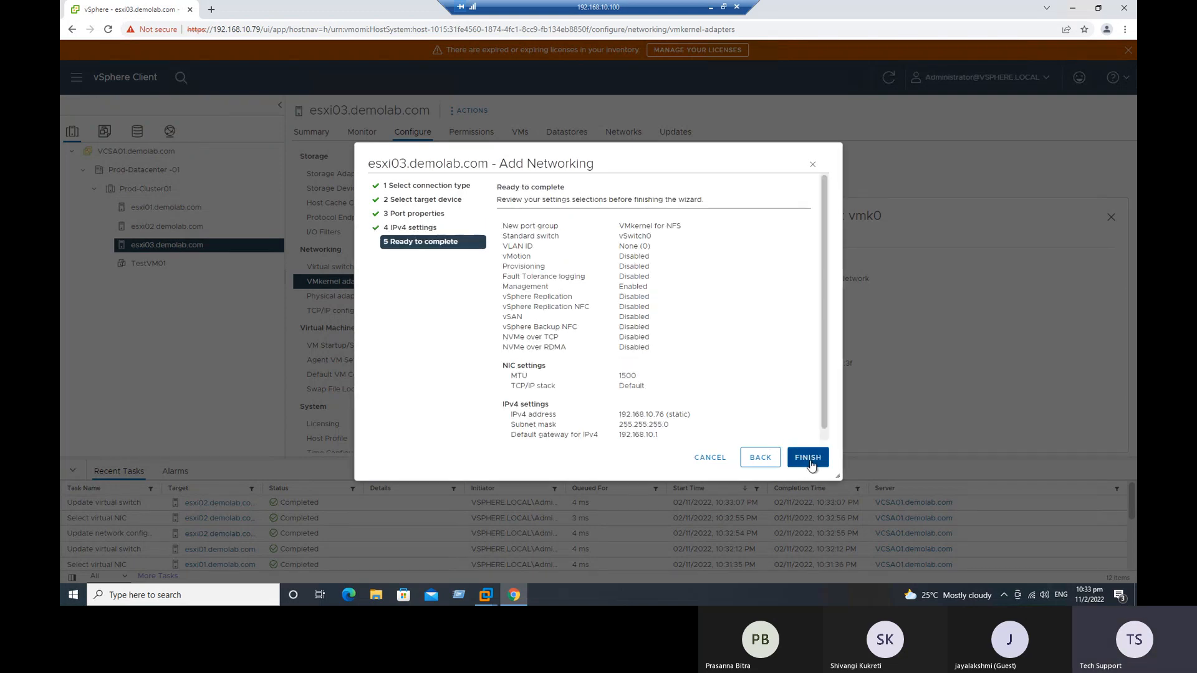
left_click(808, 458)
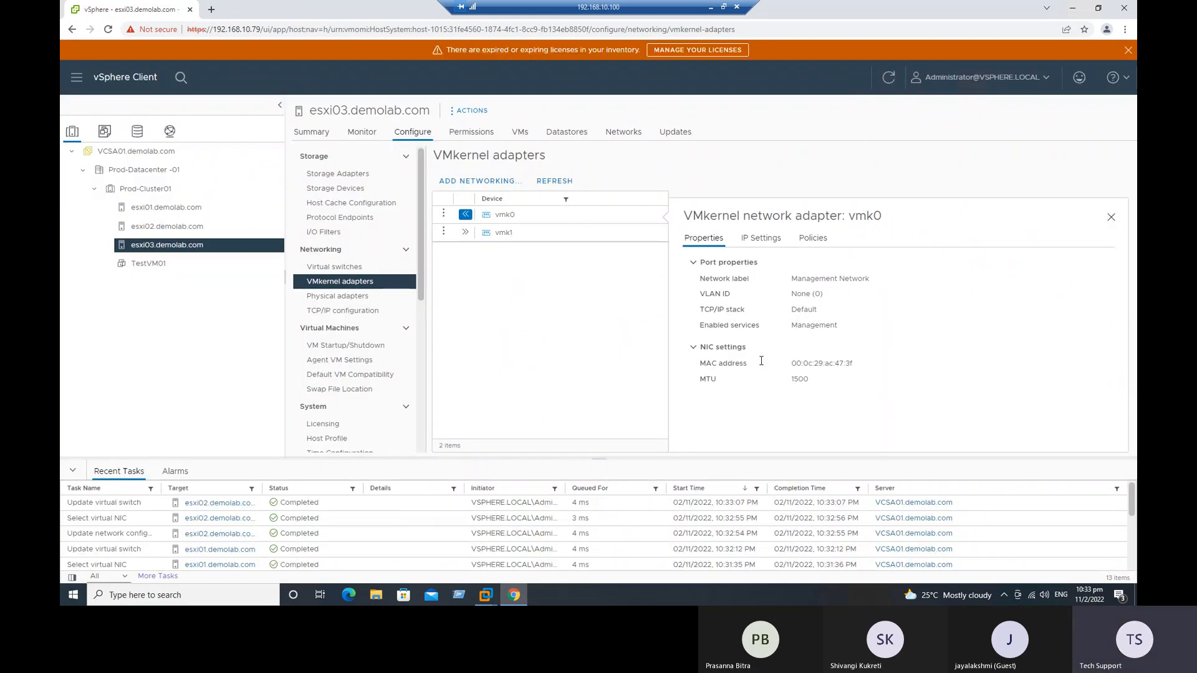
Step: Add the physical adapter vmnic1 to vSwitch0 on esxi03.demolab.com and refresh the virtual switch view
left_click(345, 268)
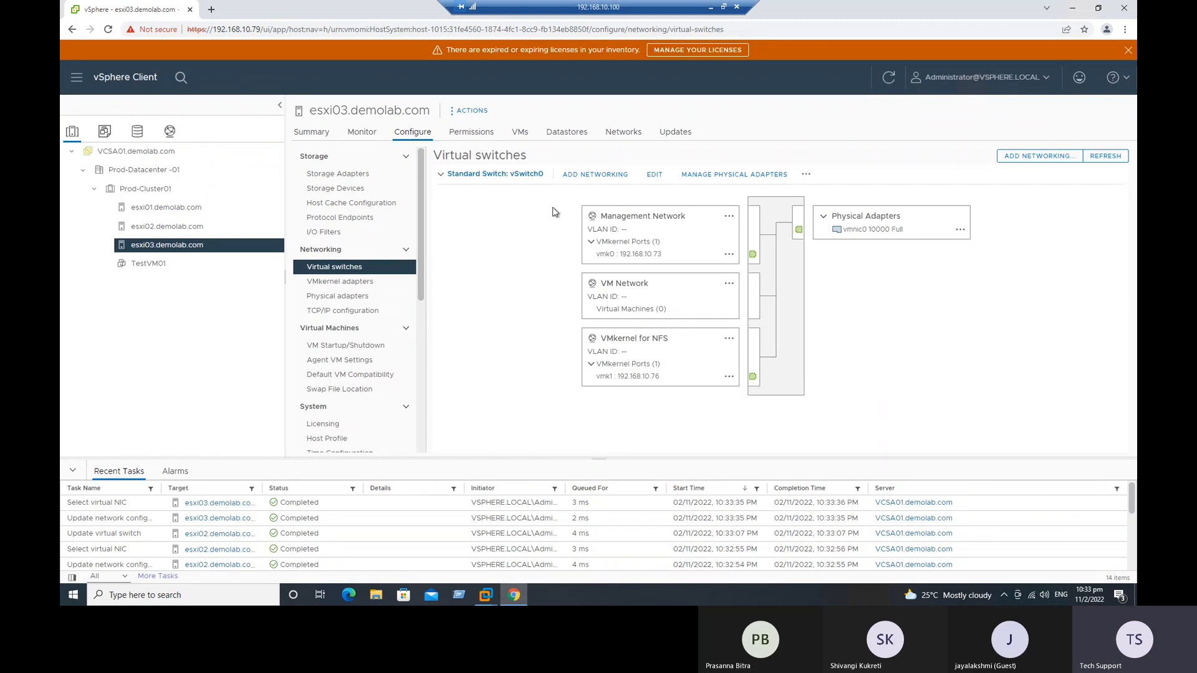
left_click(728, 174)
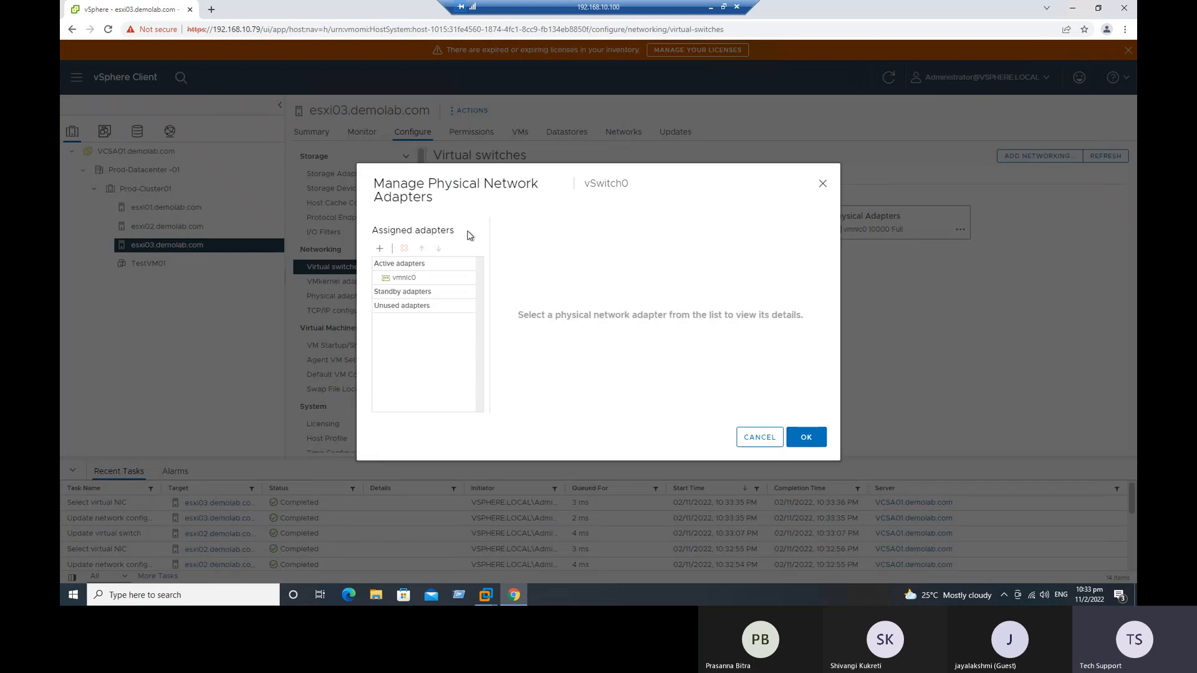
left_click(380, 248)
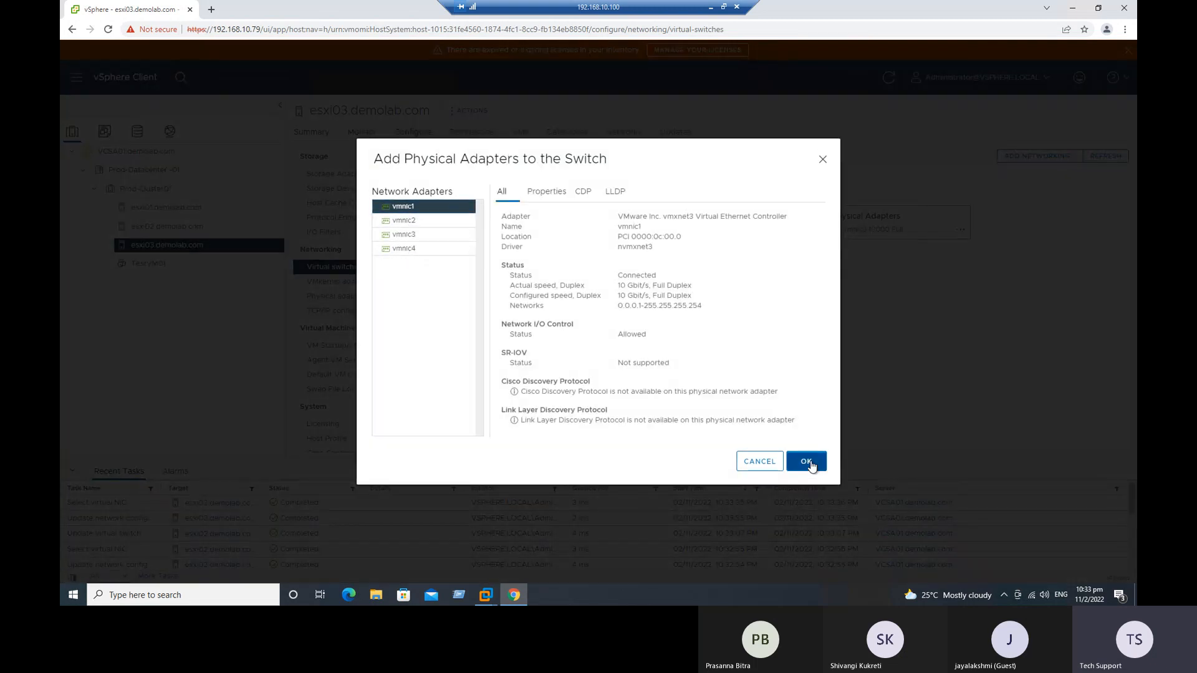
left_click(807, 463)
left_click(808, 438)
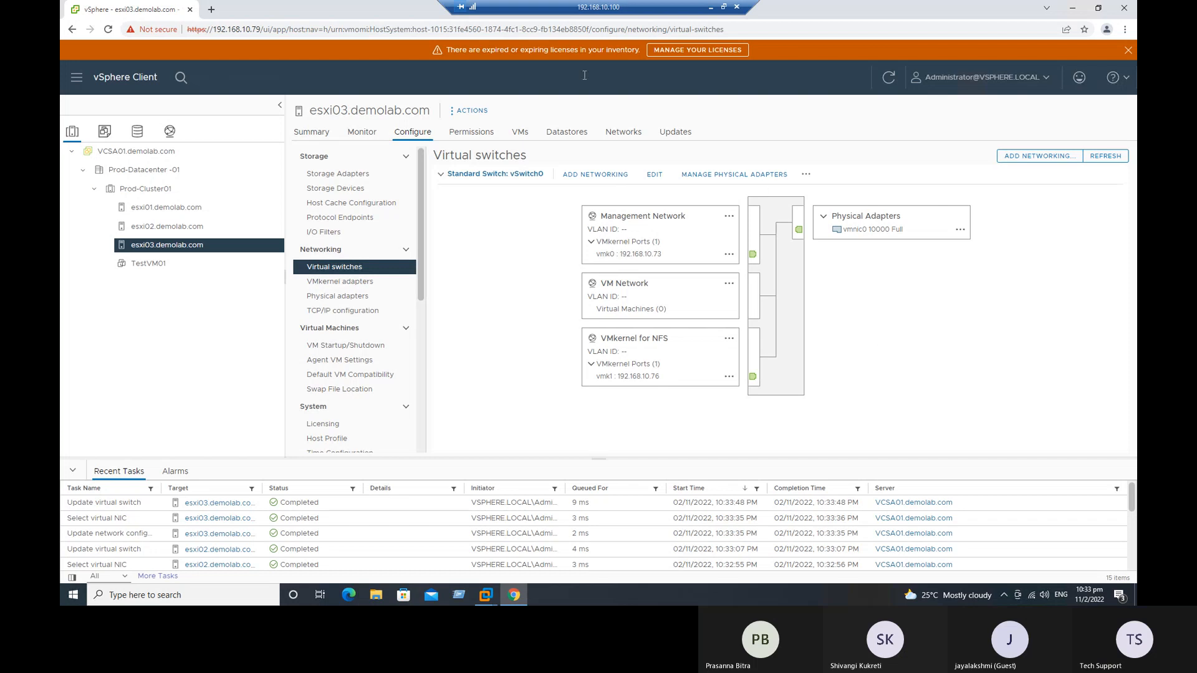
left_click(885, 76)
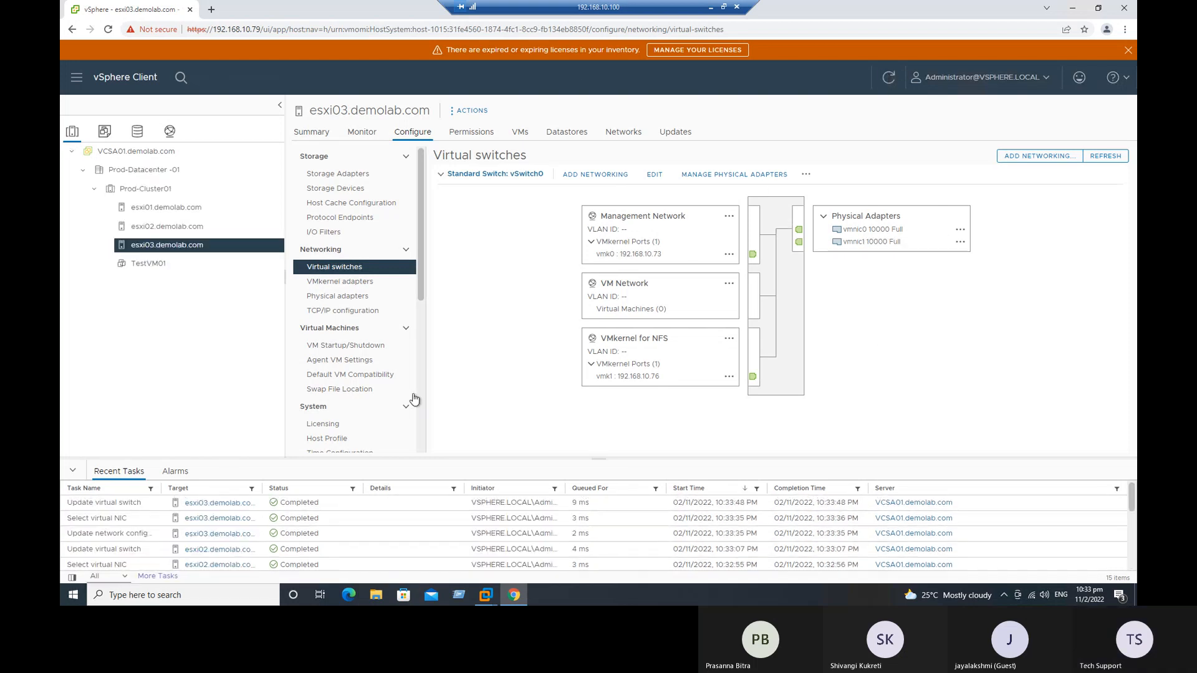
Step: Leave the remote desktop session for the Excel discussion-items workbook and open its NAS sheet
left_click(711, 12)
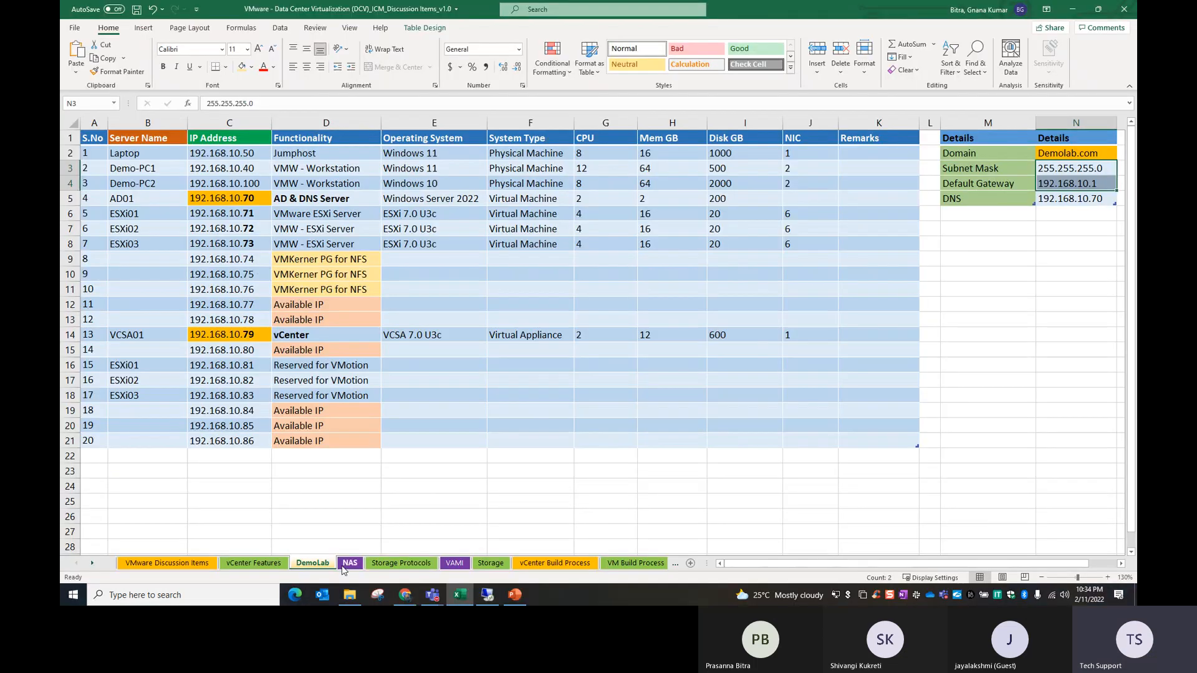
left_click(349, 563)
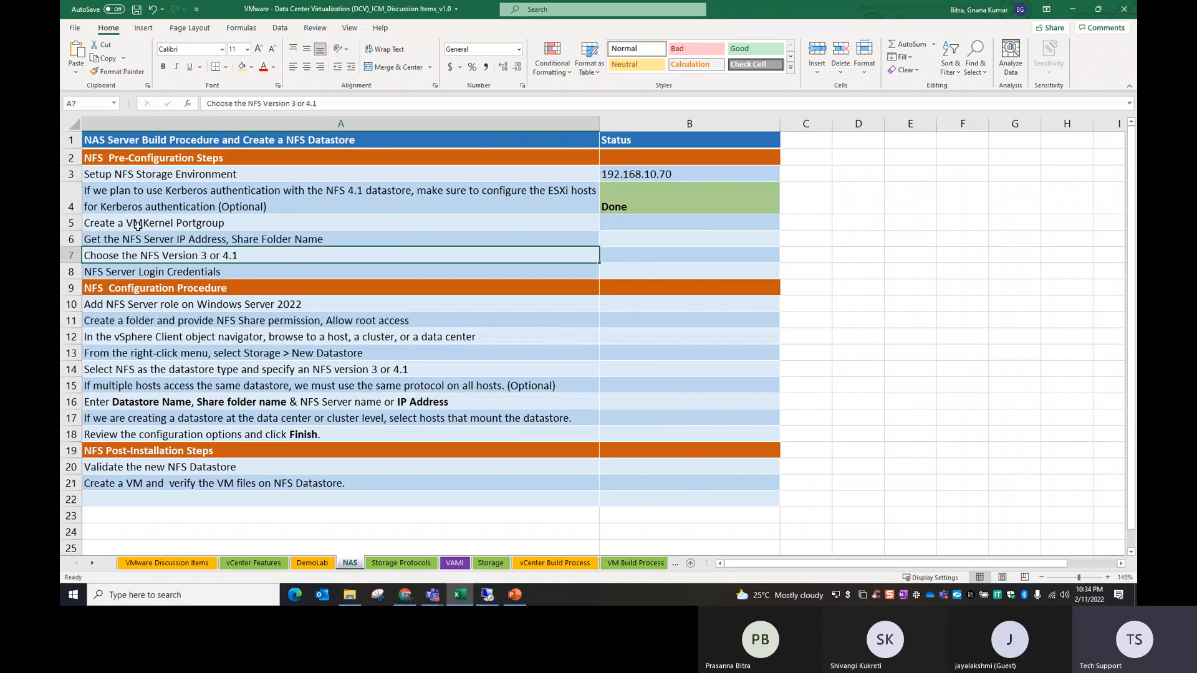
Step: Mark the Create a VMKernel Portgroup item in the NAS checklist as Done with the status formatting from the cell above
left_click_drag(632, 208, 642, 224)
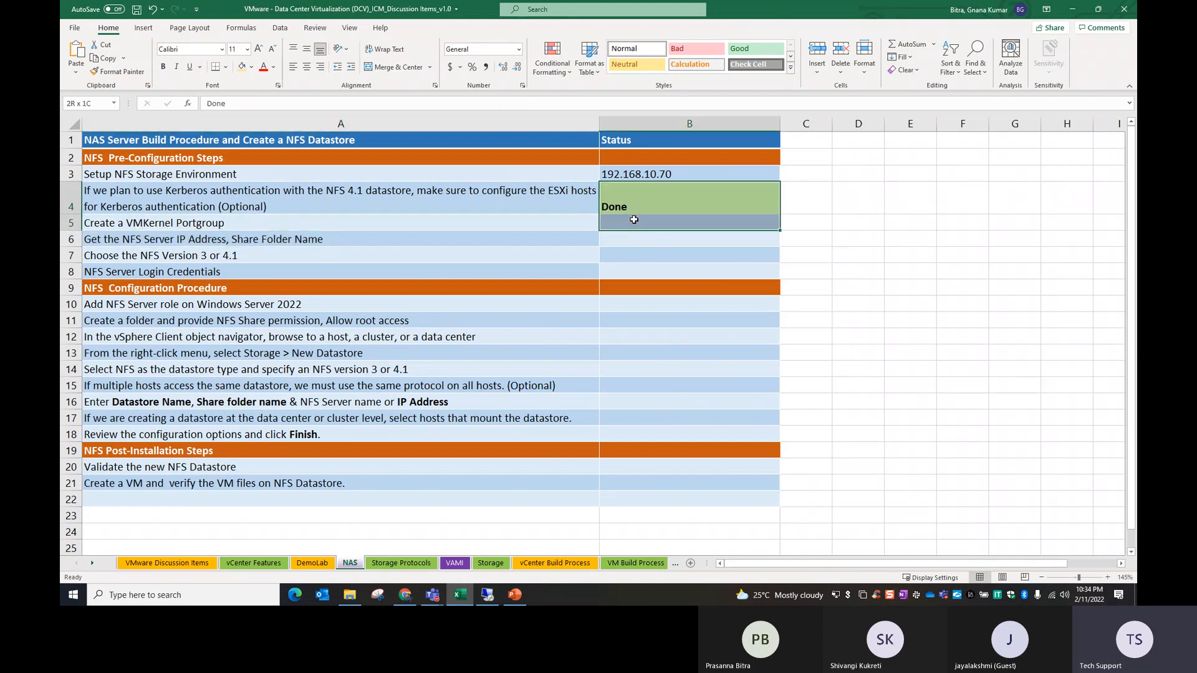
key("ctrl+d")
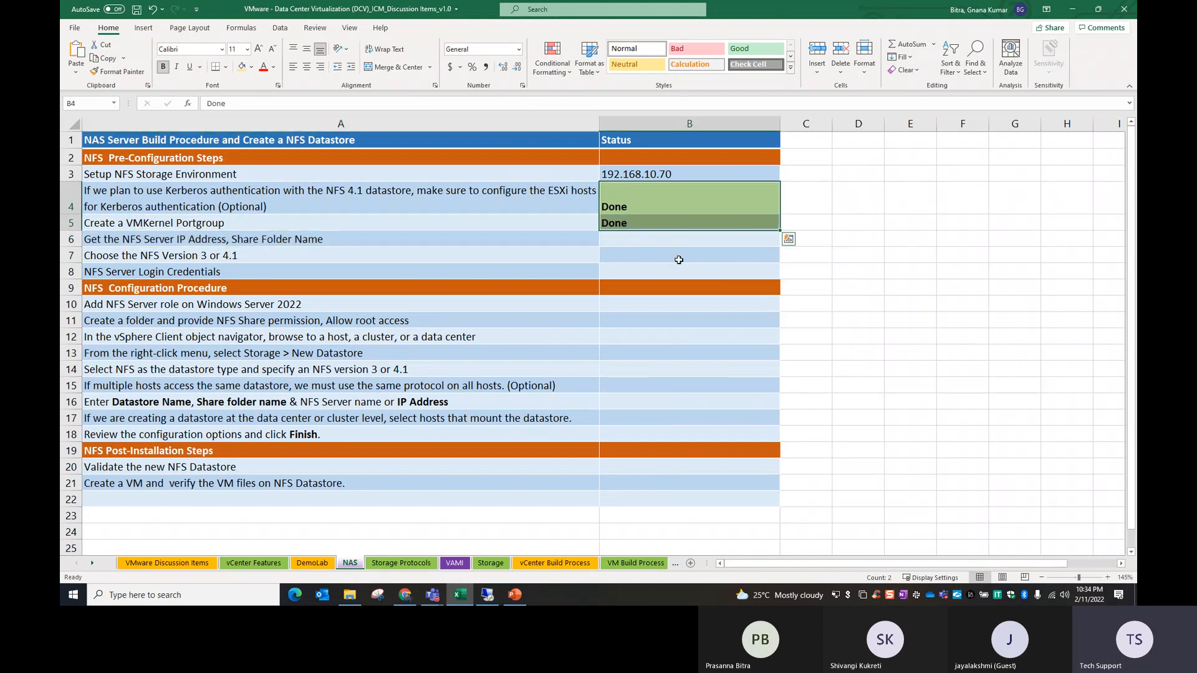
left_click(462, 243)
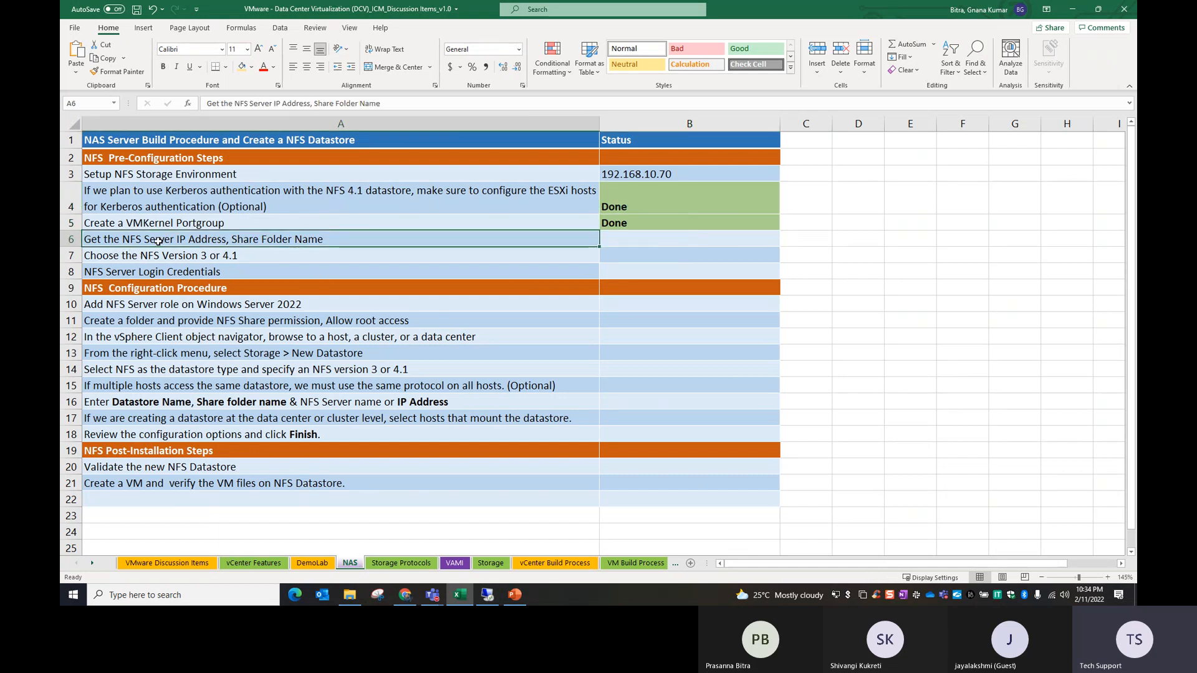
Step: Look up the name, IP address and functionality of the AD01 server in the DemoLab sheet
left_click(311, 563)
left_click_drag(235, 199, 330, 198)
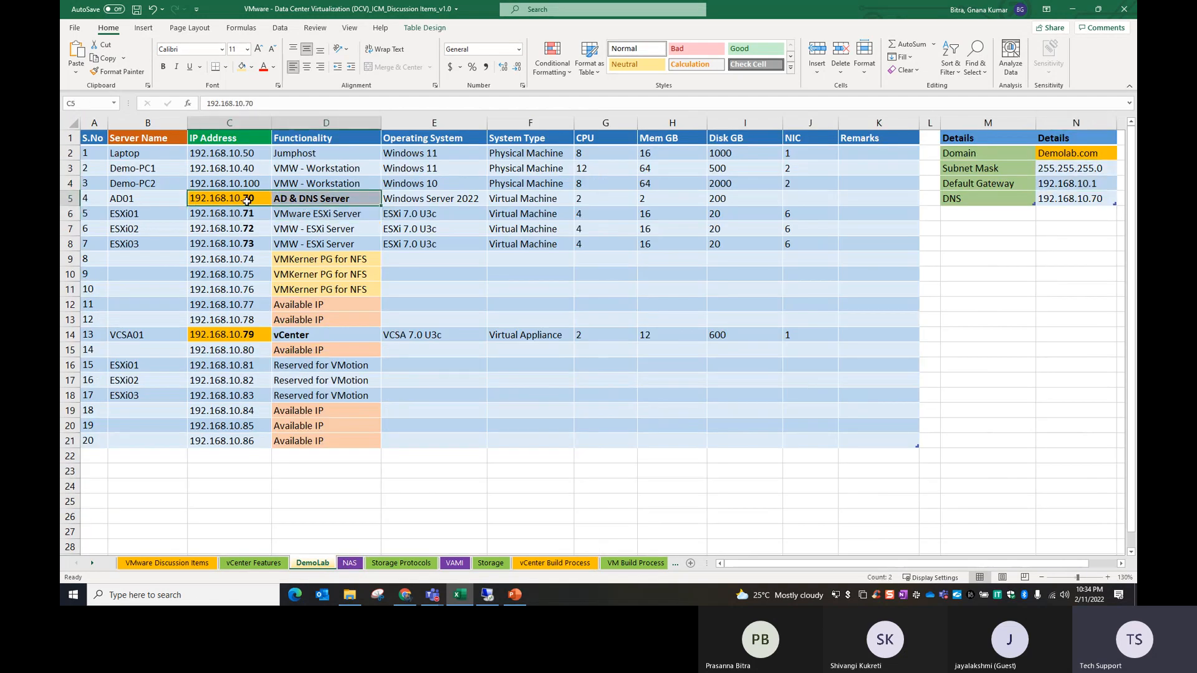
left_click(244, 201)
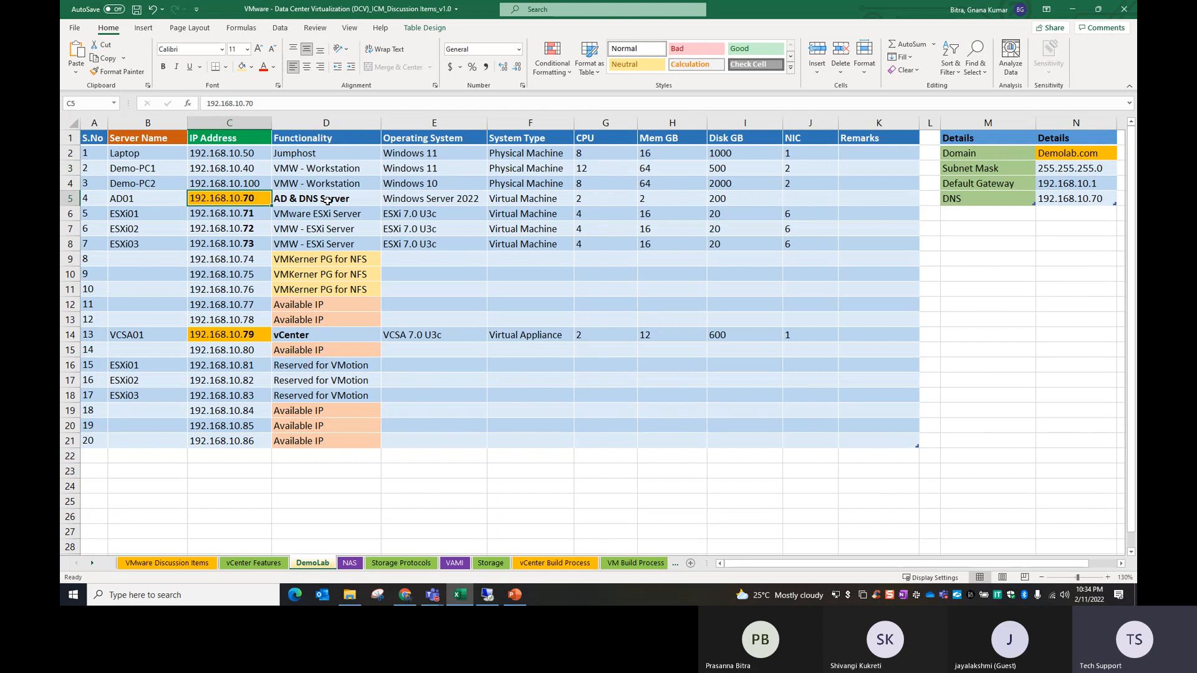
left_click(144, 198)
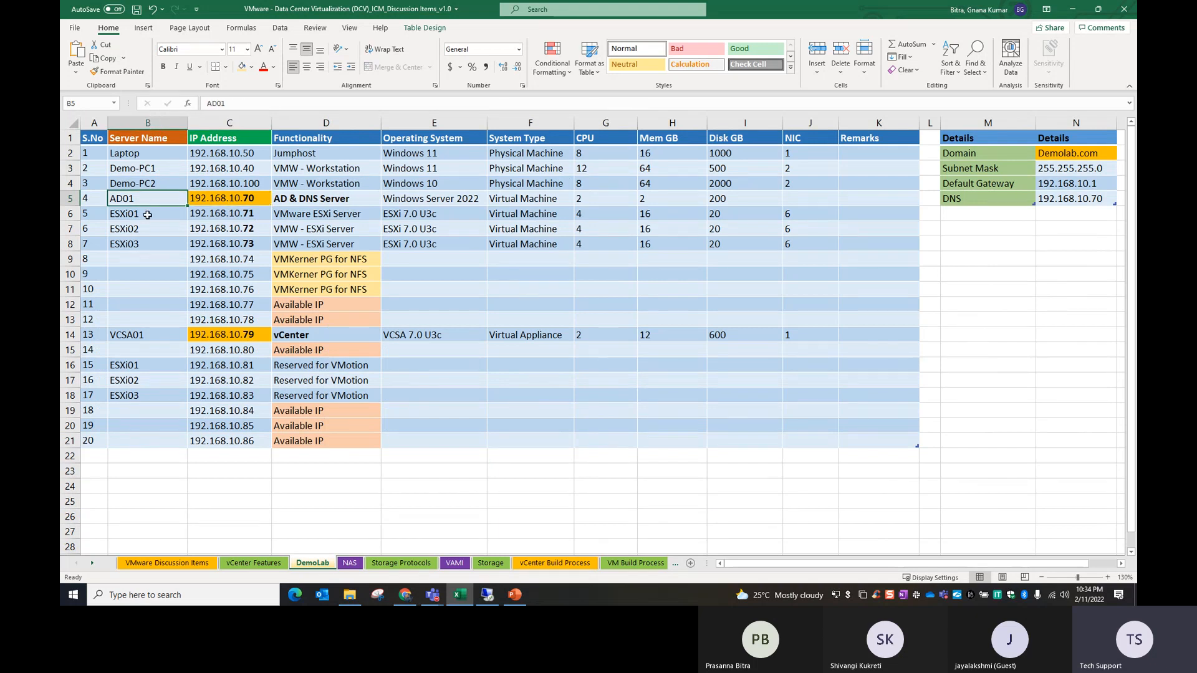
left_click(234, 198)
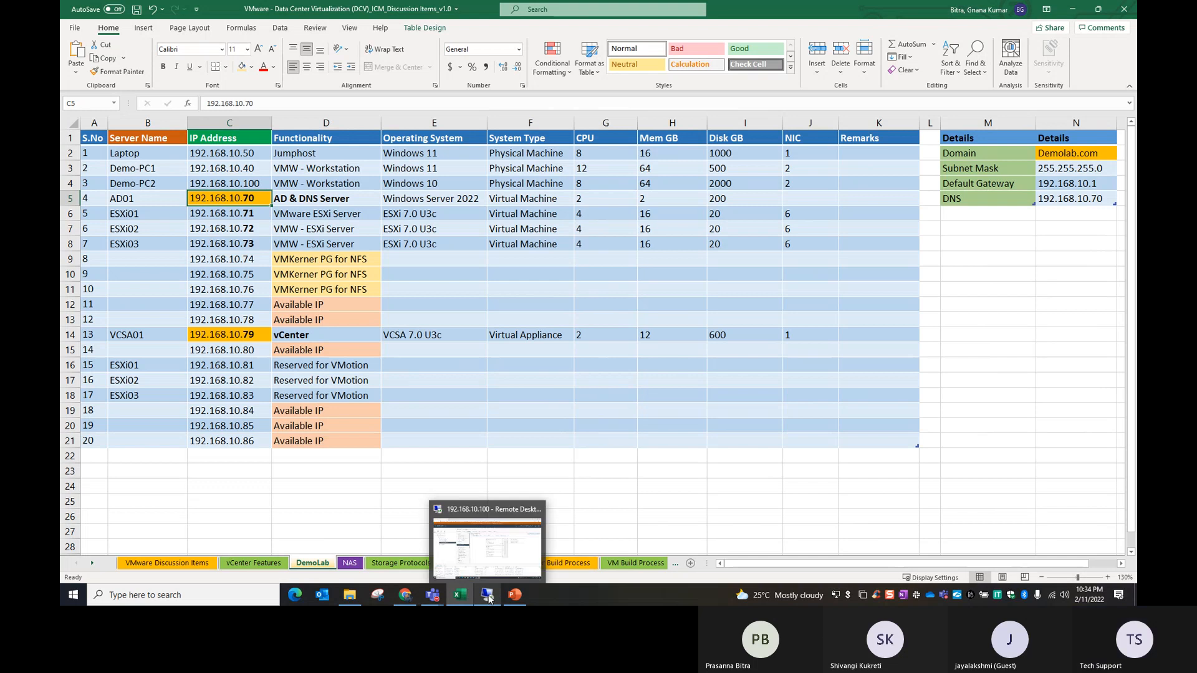
Step: Return to the NAS sheet and mark the NFS Server IP Address, Share Folder Name item as Done
left_click(350, 563)
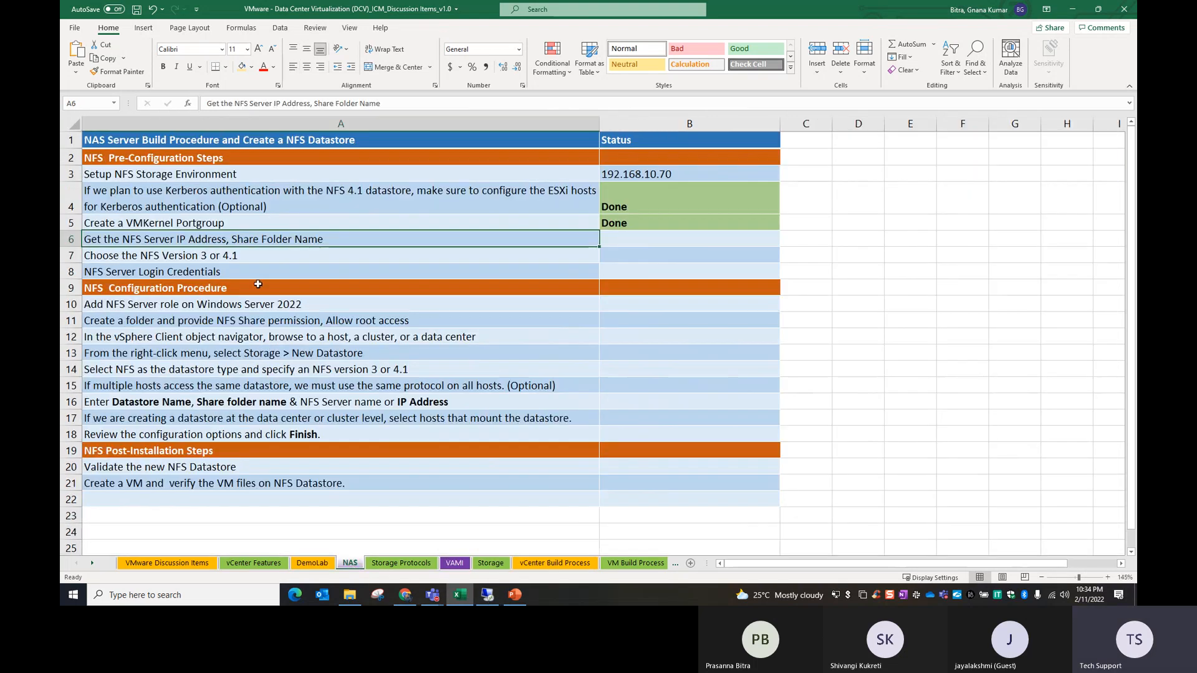
left_click_drag(628, 224, 632, 232)
key("ctrl+d")
left_click(585, 265)
Step: Enter 3 as the status of the Choose the NFS Version 3 or 4.1 item
left_click(205, 258)
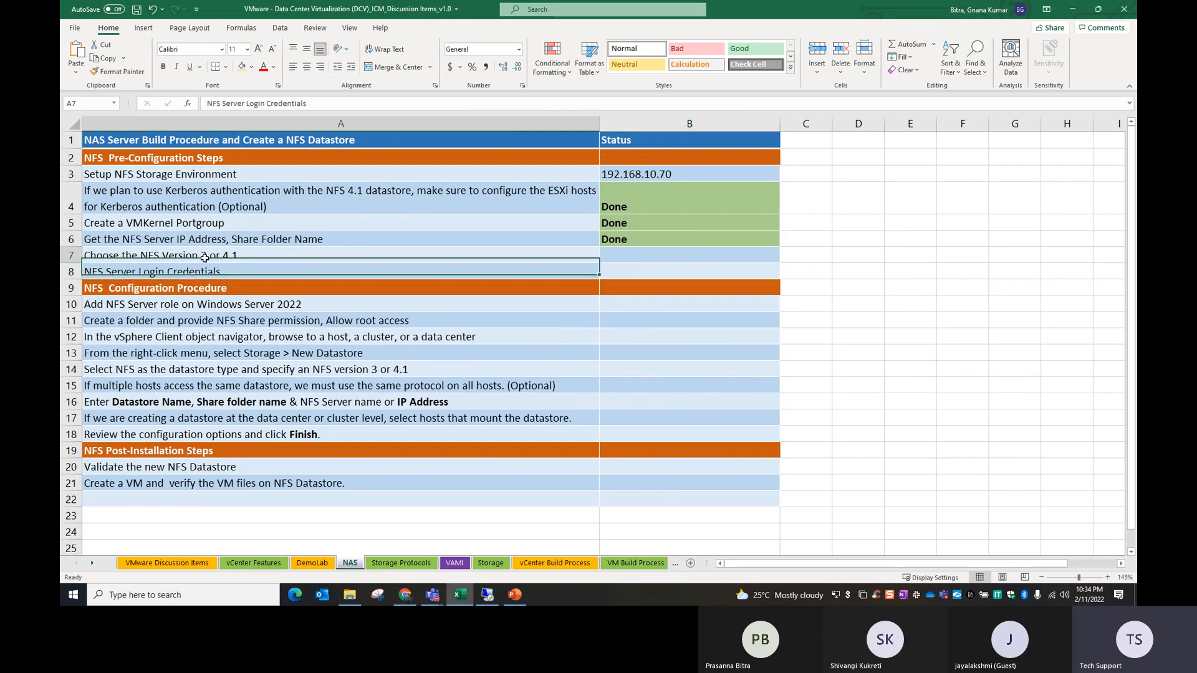
left_click(631, 249)
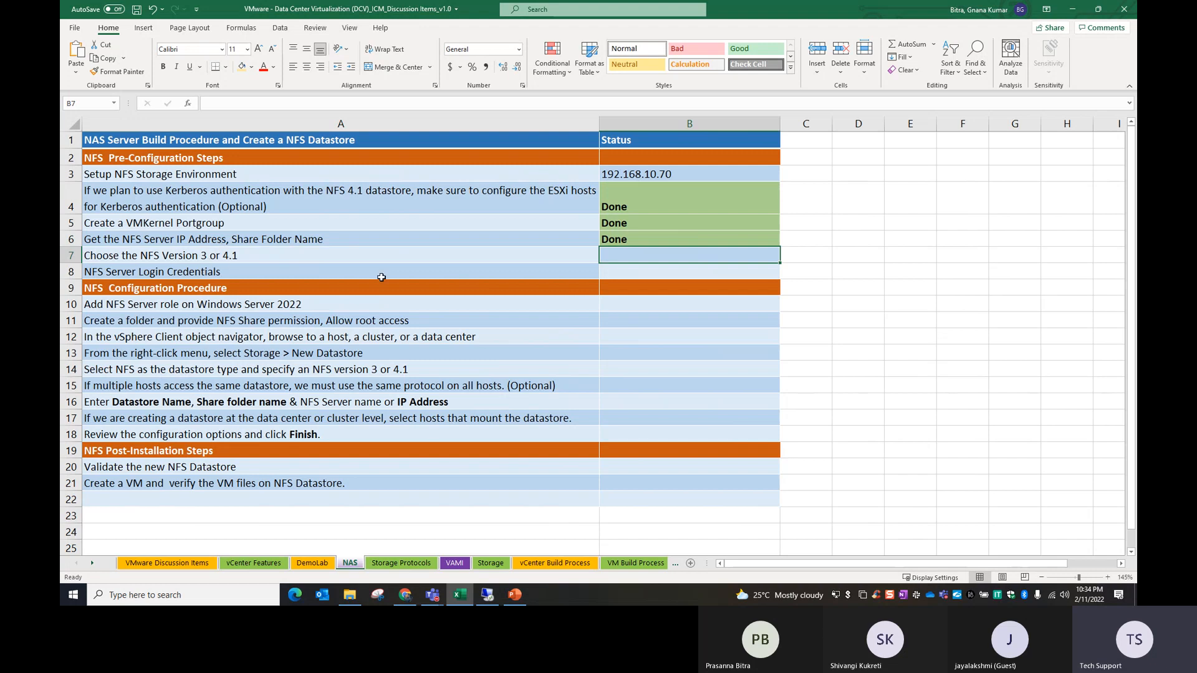
type("3")
key("Return")
left_click(635, 257)
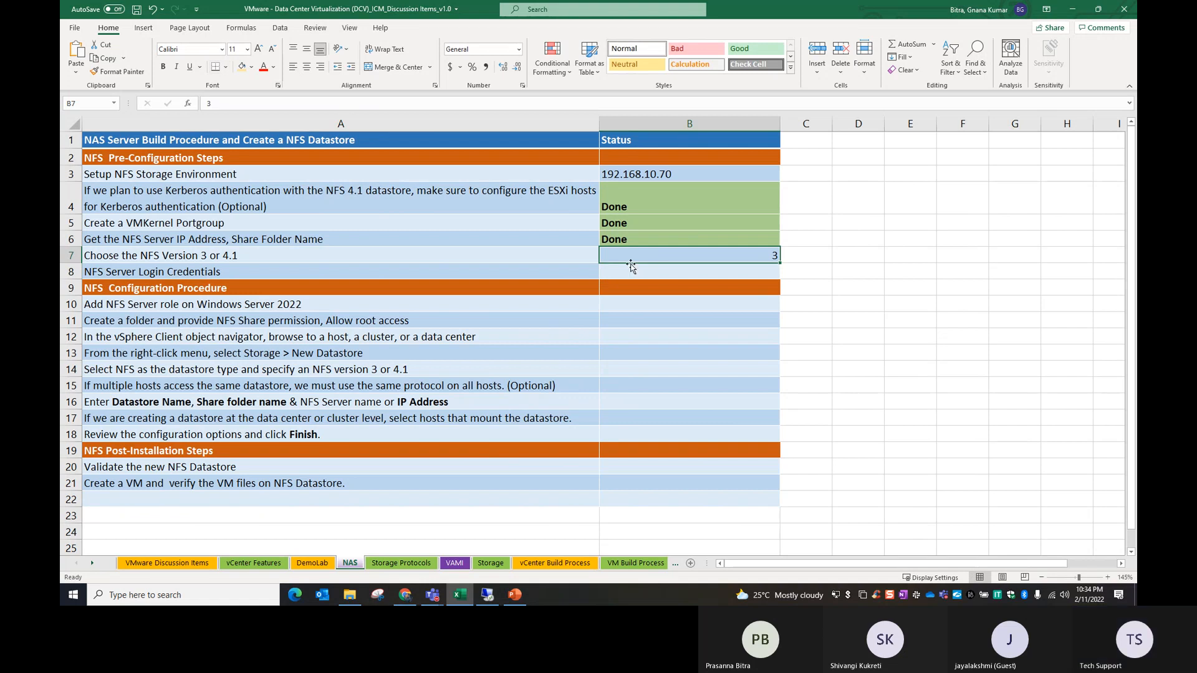
Step: Fill the NFS version status cell with light green and left-align its value
left_click(251, 67)
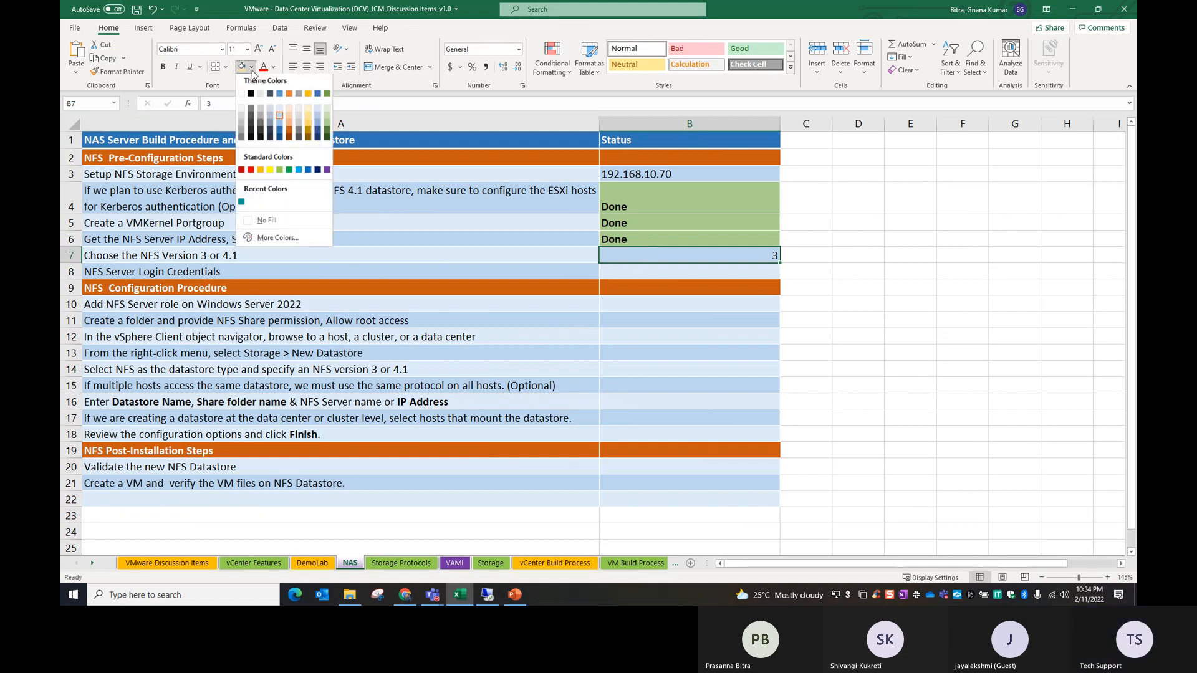
left_click(280, 172)
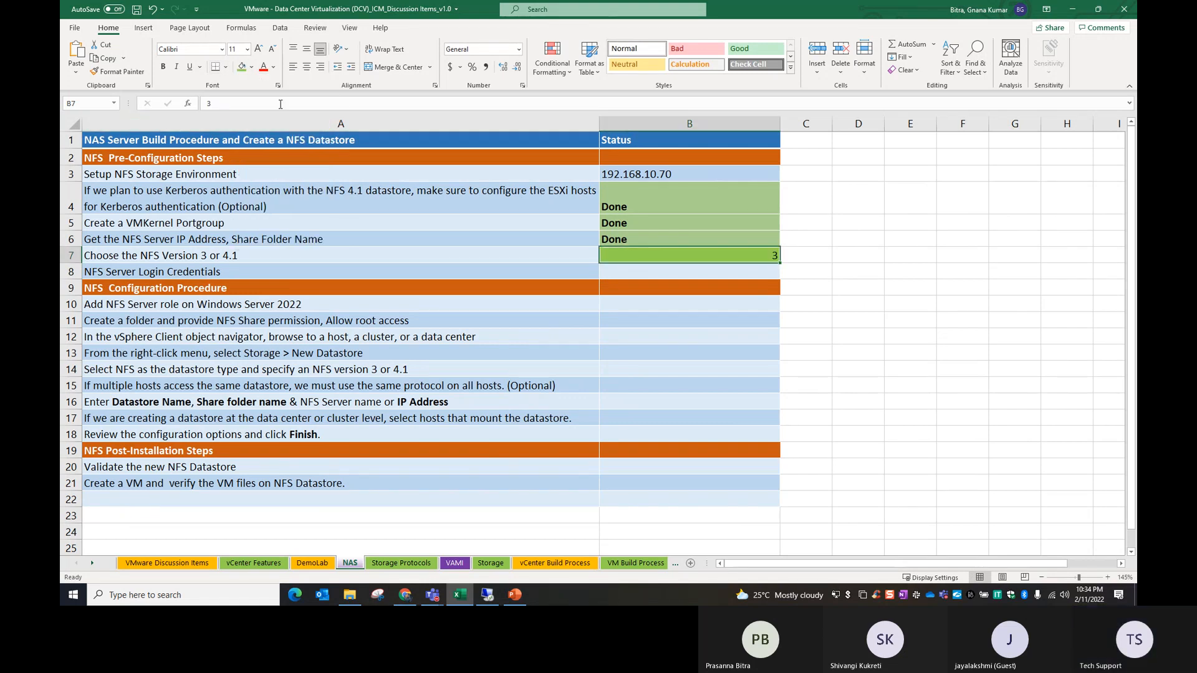
left_click(293, 66)
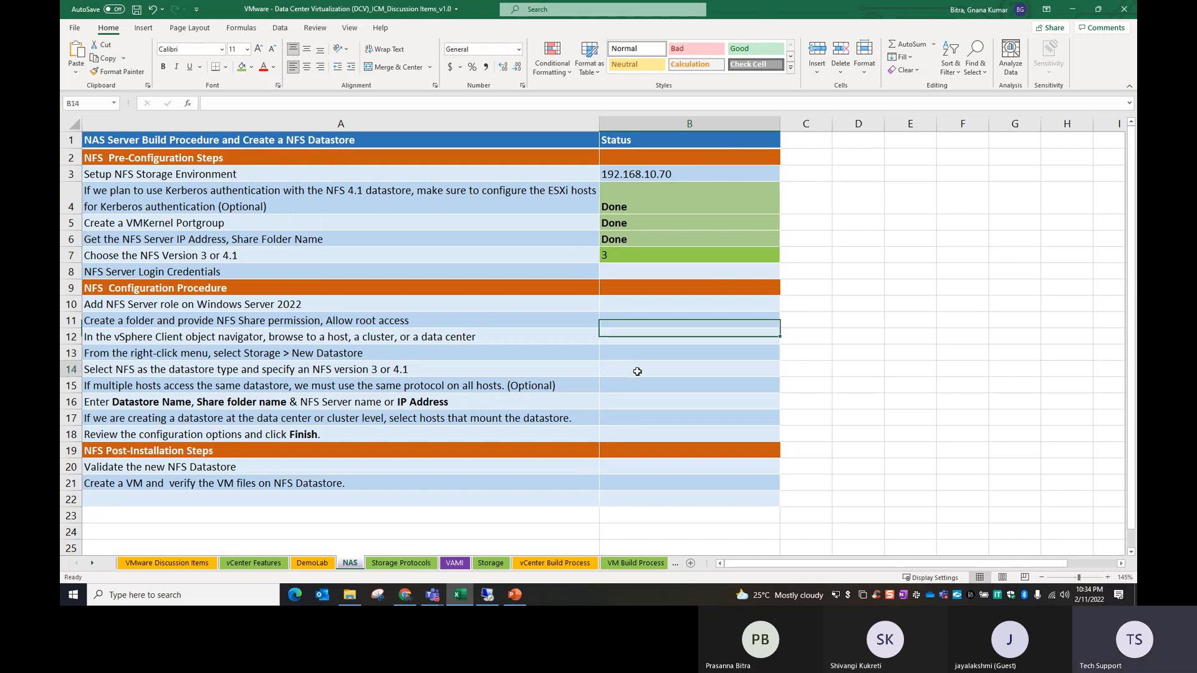
Step: Copy the formatting of the Done cell in row 6 to the NFS version status cell and left-align the value
left_click(645, 241)
left_click(118, 71)
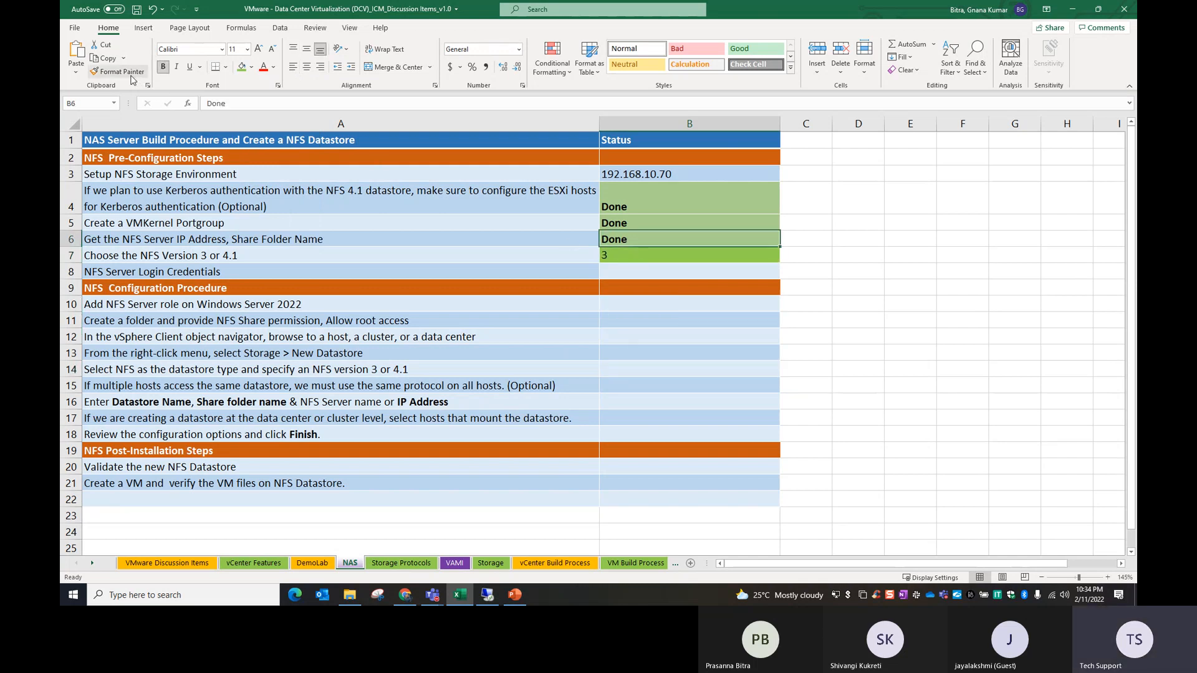
left_click(680, 254)
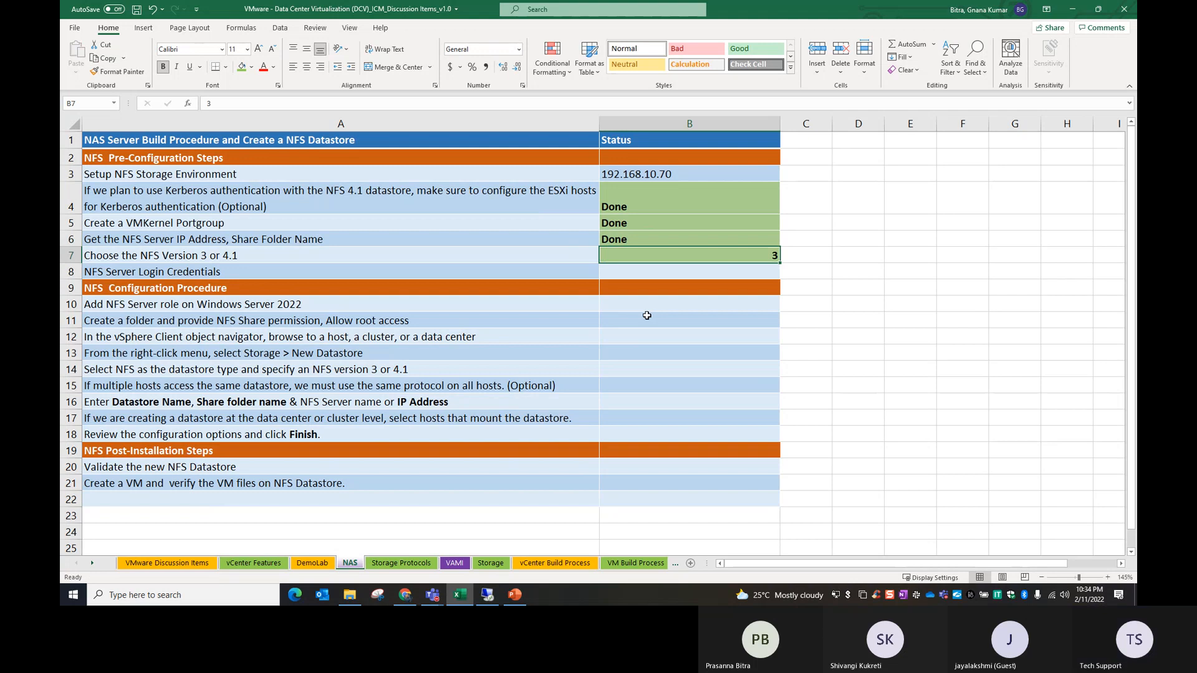
left_click(293, 66)
Step: Enter administrator as the status of the NFS Server Login Credentials item and fill the cell with light green
left_click(201, 272)
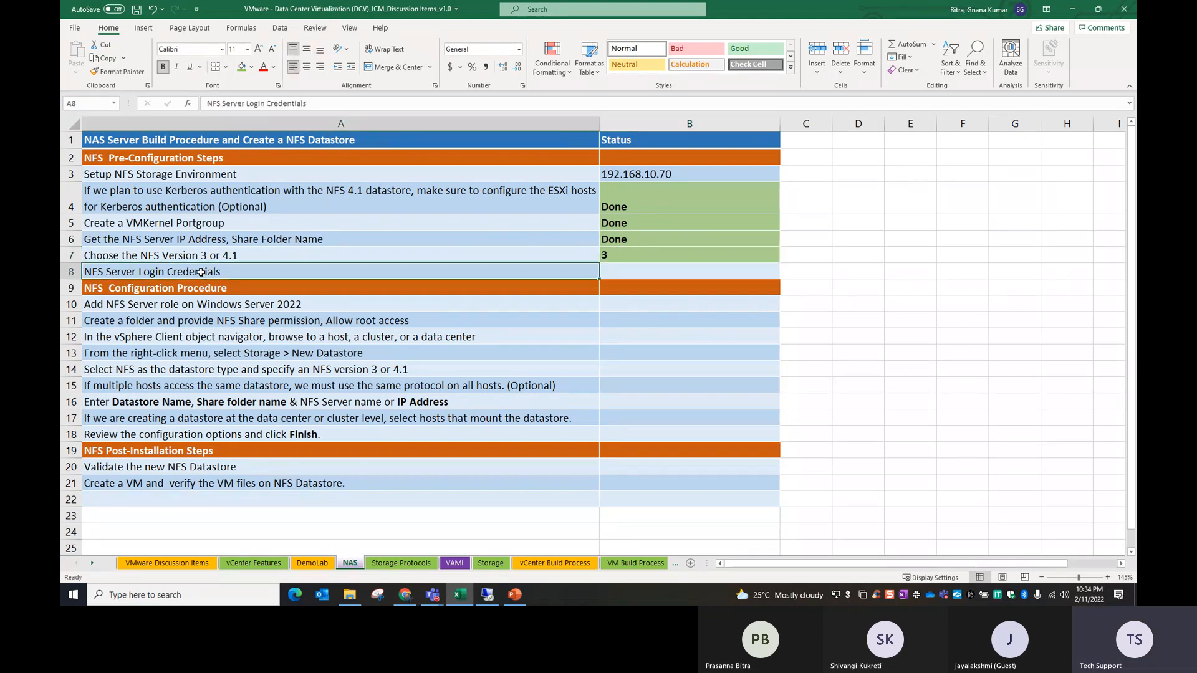
left_click(645, 272)
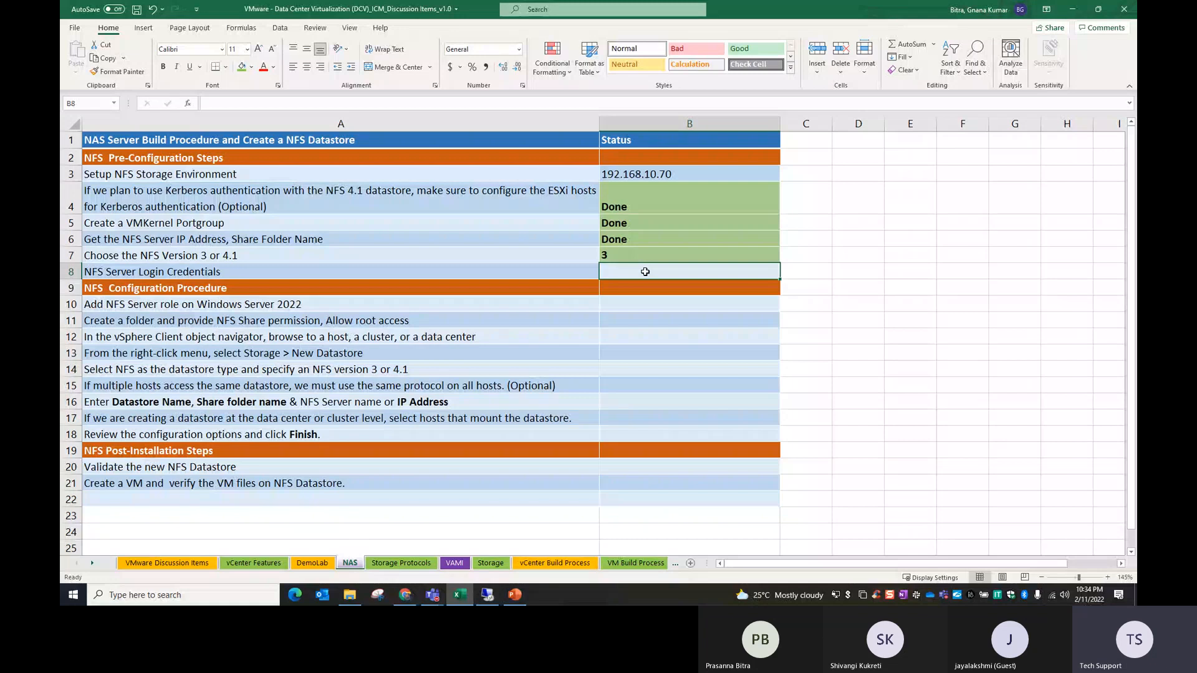
type("administrator")
key("Down")
key("Down")
key("Down")
key("Up")
key("Up")
key("Up")
left_click(244, 66)
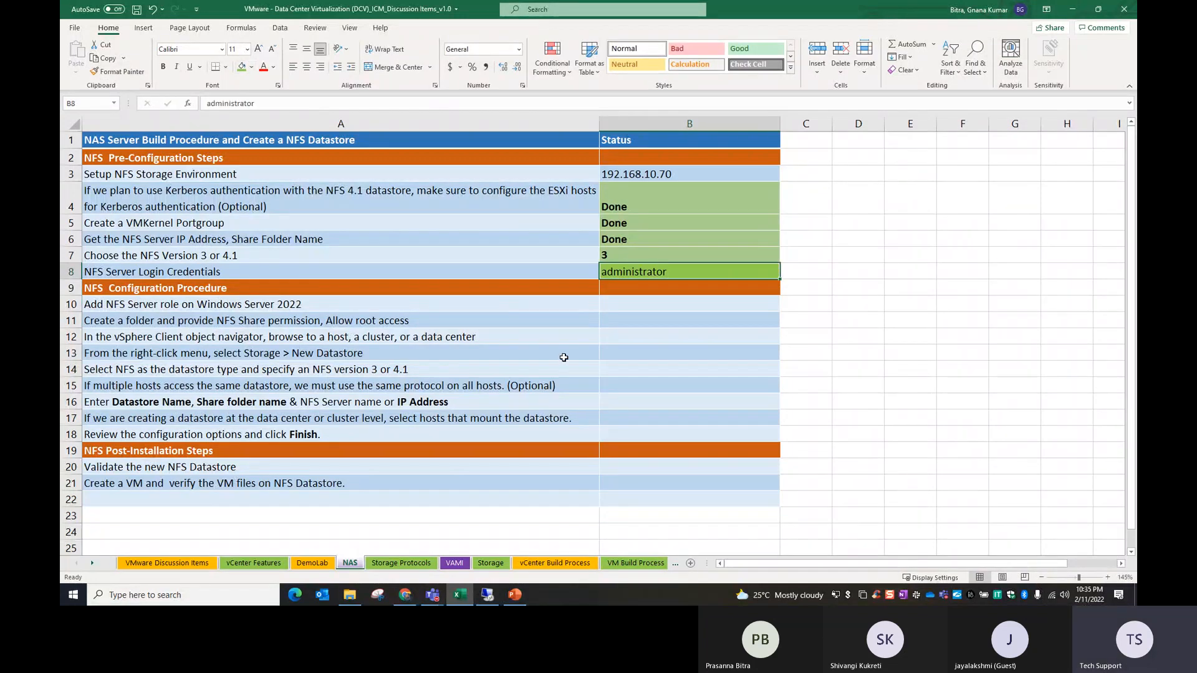
left_click(492, 368)
Step: Fill the Setup NFS Storage Environment status cell with light green
left_click(648, 177)
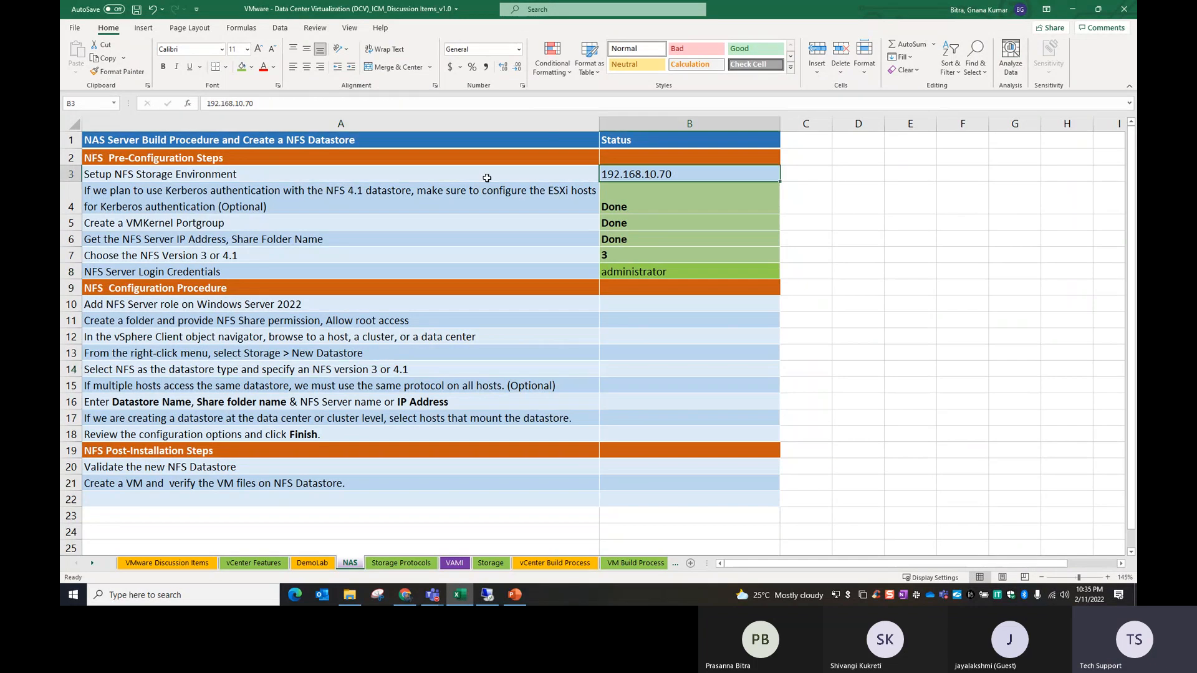
left_click(242, 66)
left_click(376, 365)
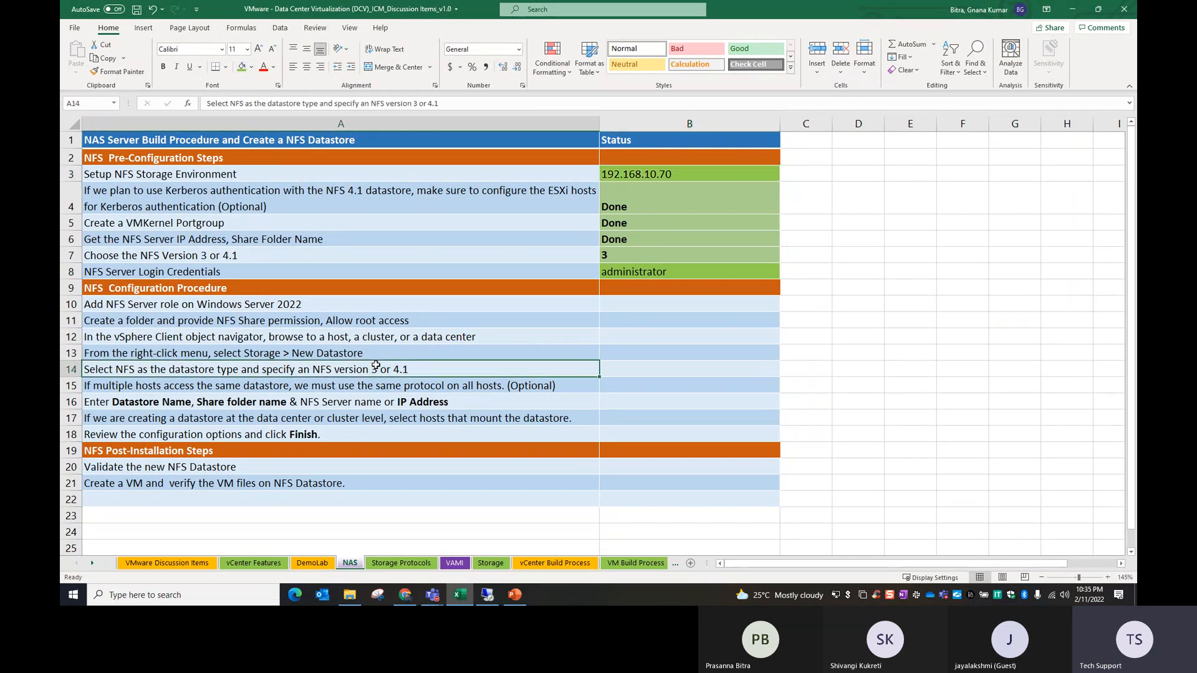
Step: Switch to the 192.168.10.100 remote desktop session and open the AD01 virtual machine's console in VMware Workstation
left_click(154, 291)
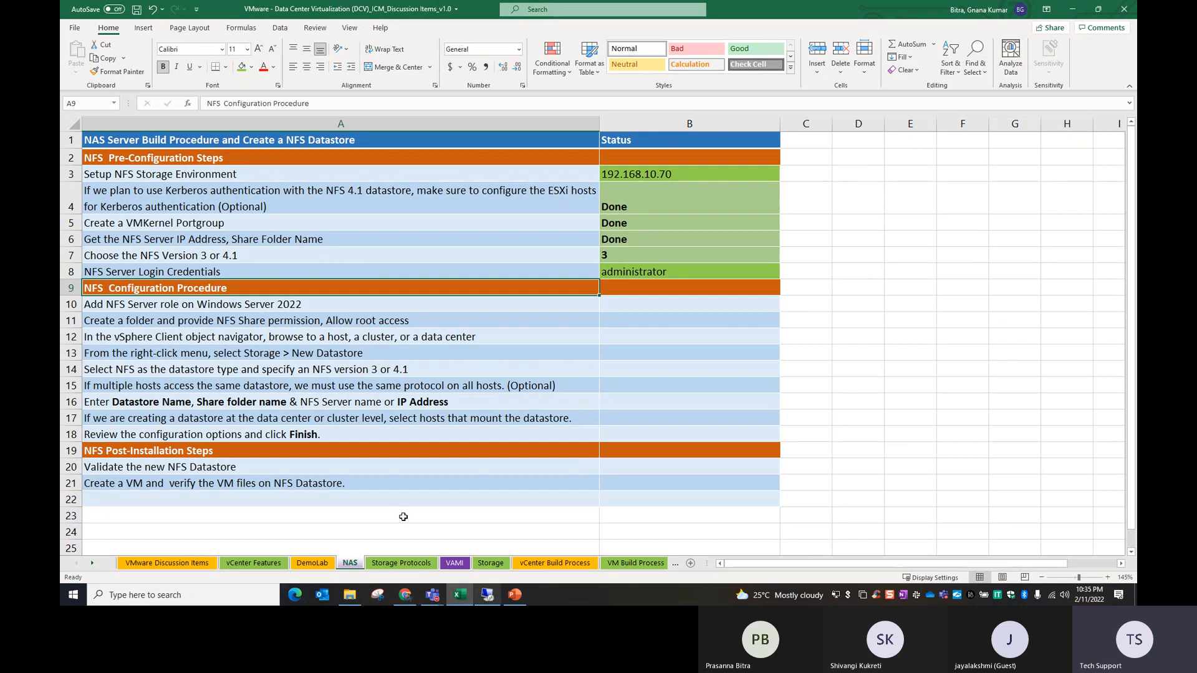
left_click(488, 597)
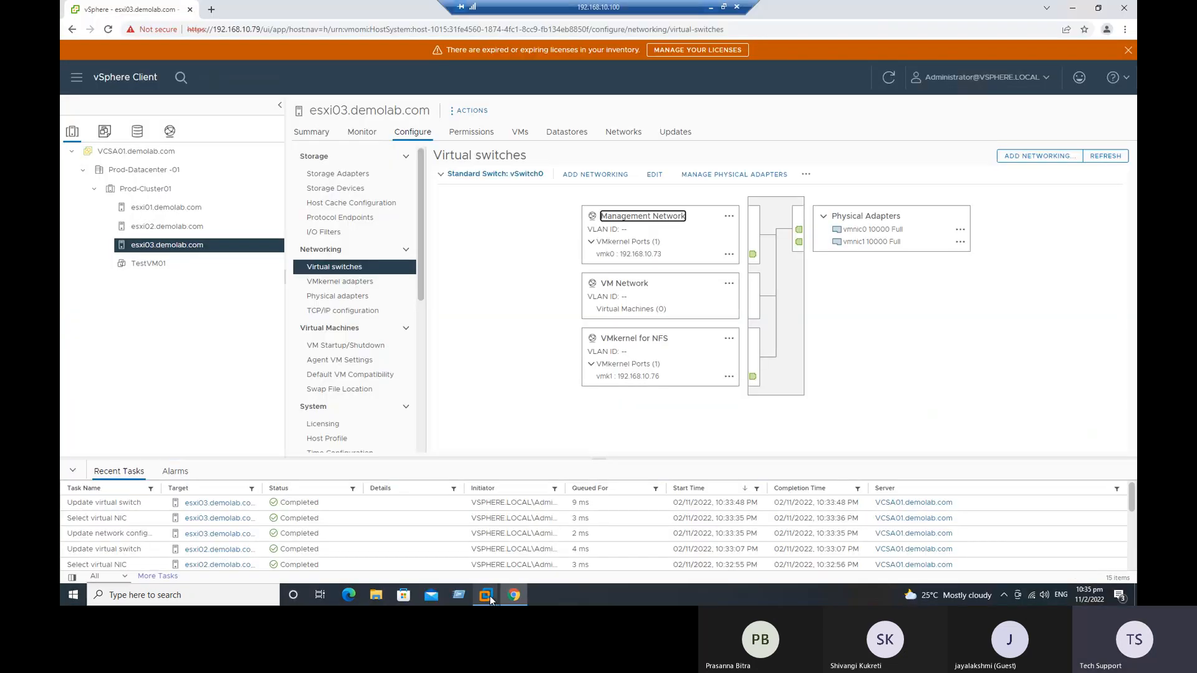
left_click(487, 596)
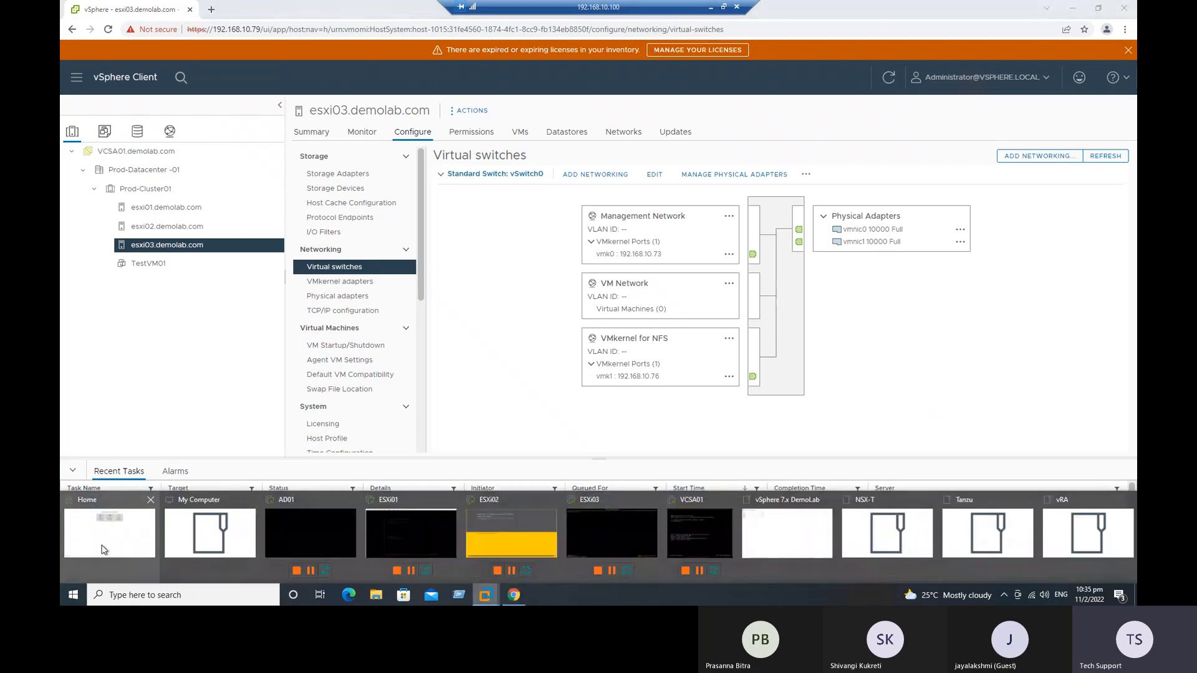
left_click(113, 555)
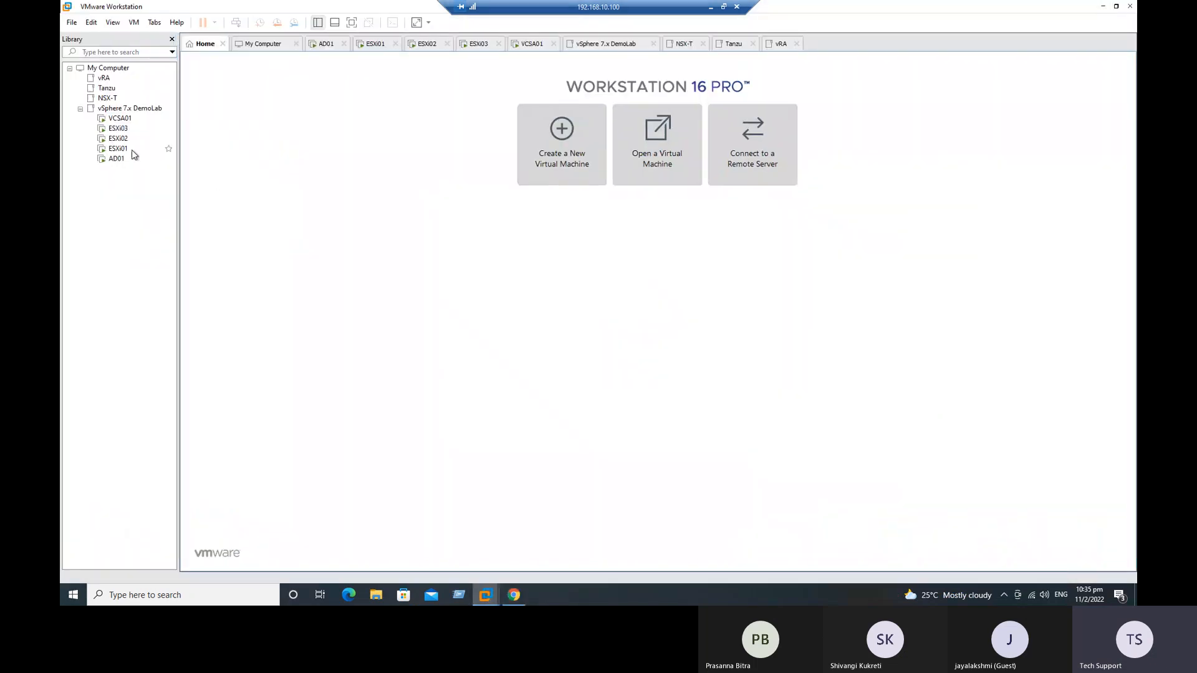
left_click(118, 160)
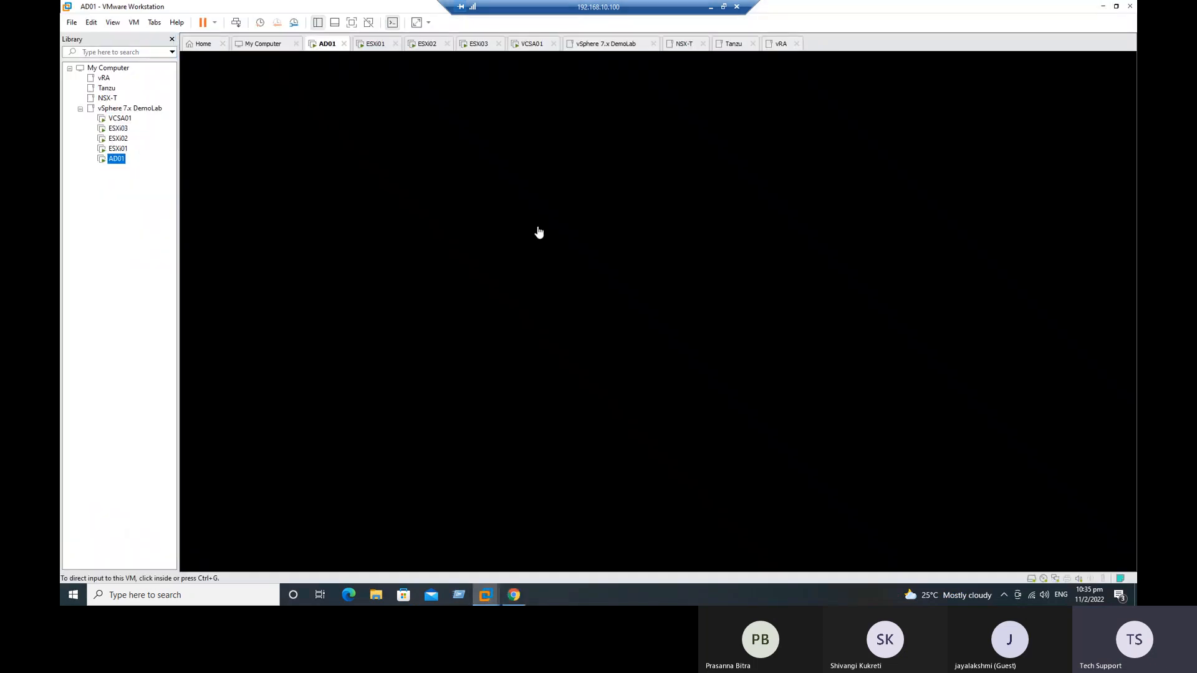
left_click(422, 192)
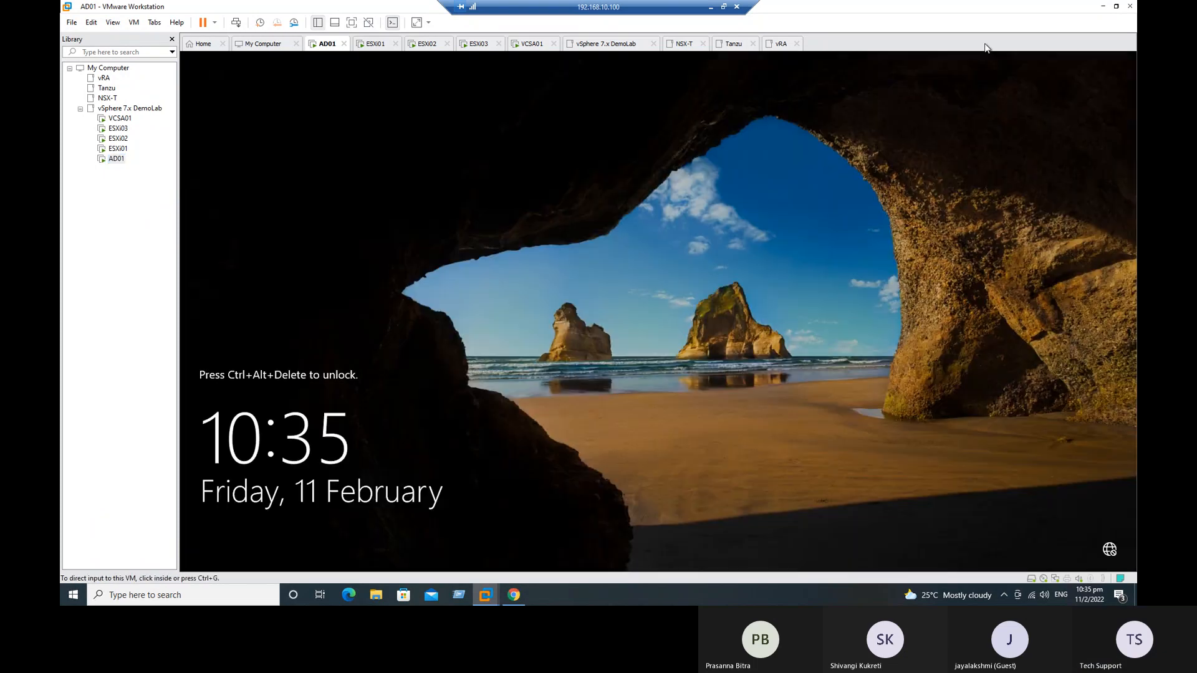
Step: Unlock AD01 and sign in as DEMOLAB\Administrator by entering the account password
right_click(330, 43)
left_click(393, 106)
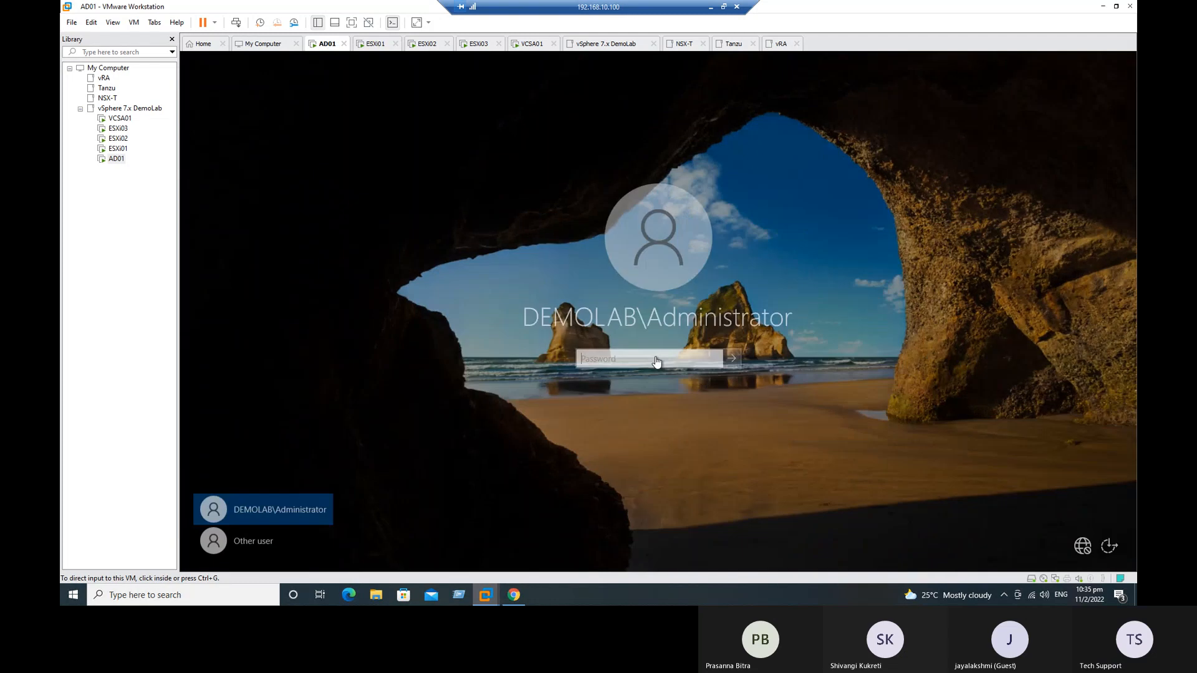
left_click(648, 356)
type("•••")
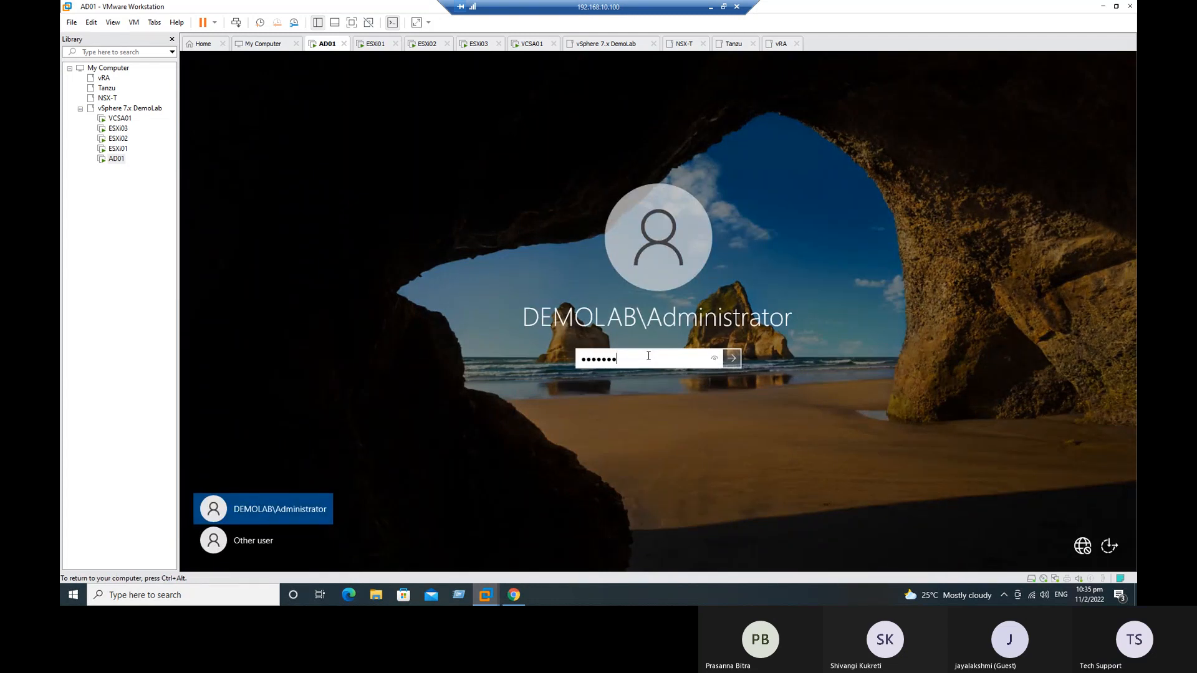
type("•••••••")
key("Return")
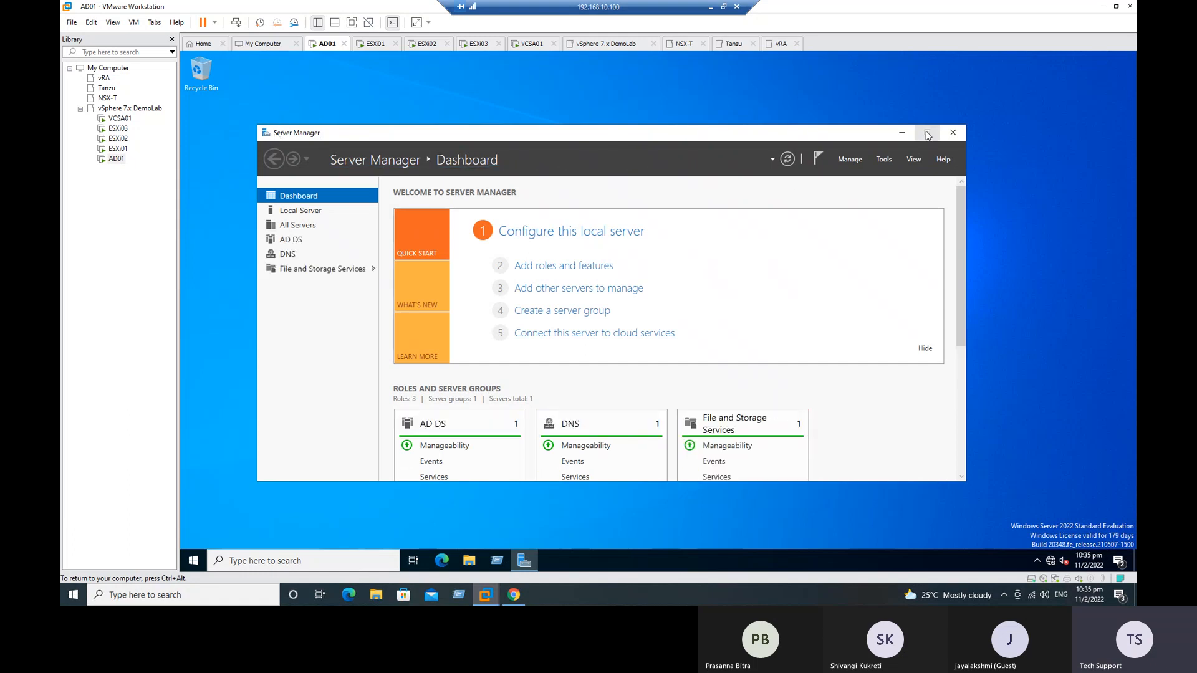
Step: Maximize Server Manager, start adding roles and features, and proceed with a role-based or feature-based installation to the destination server selection
left_click(928, 133)
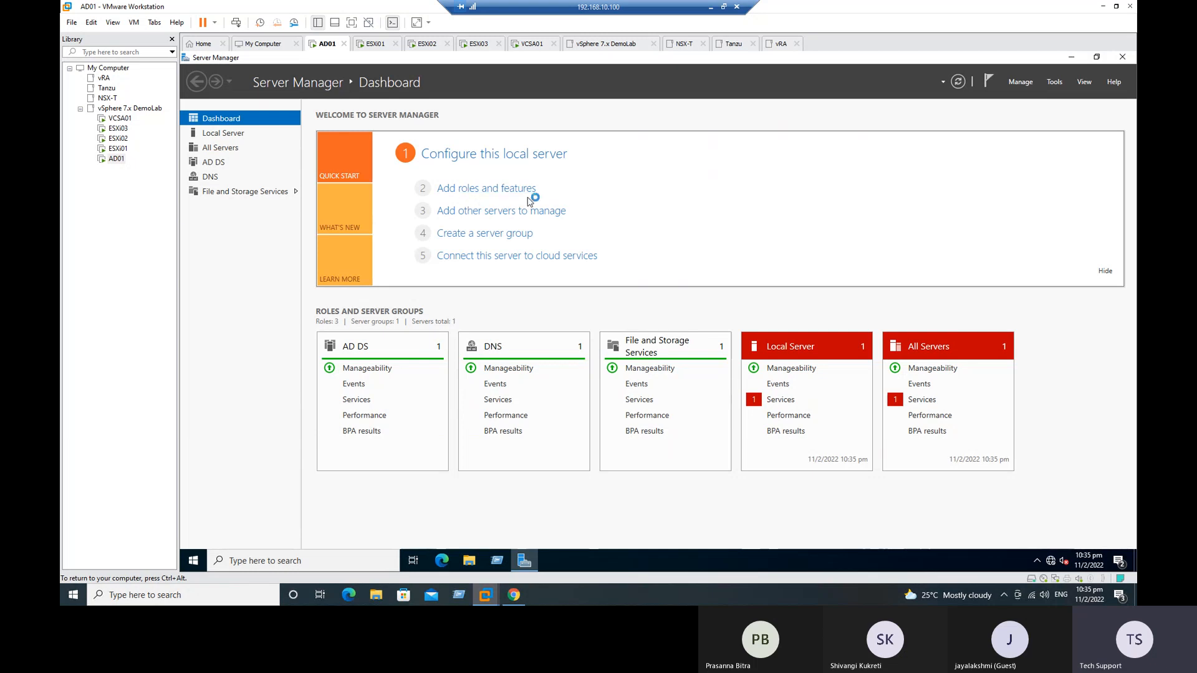
left_click(476, 190)
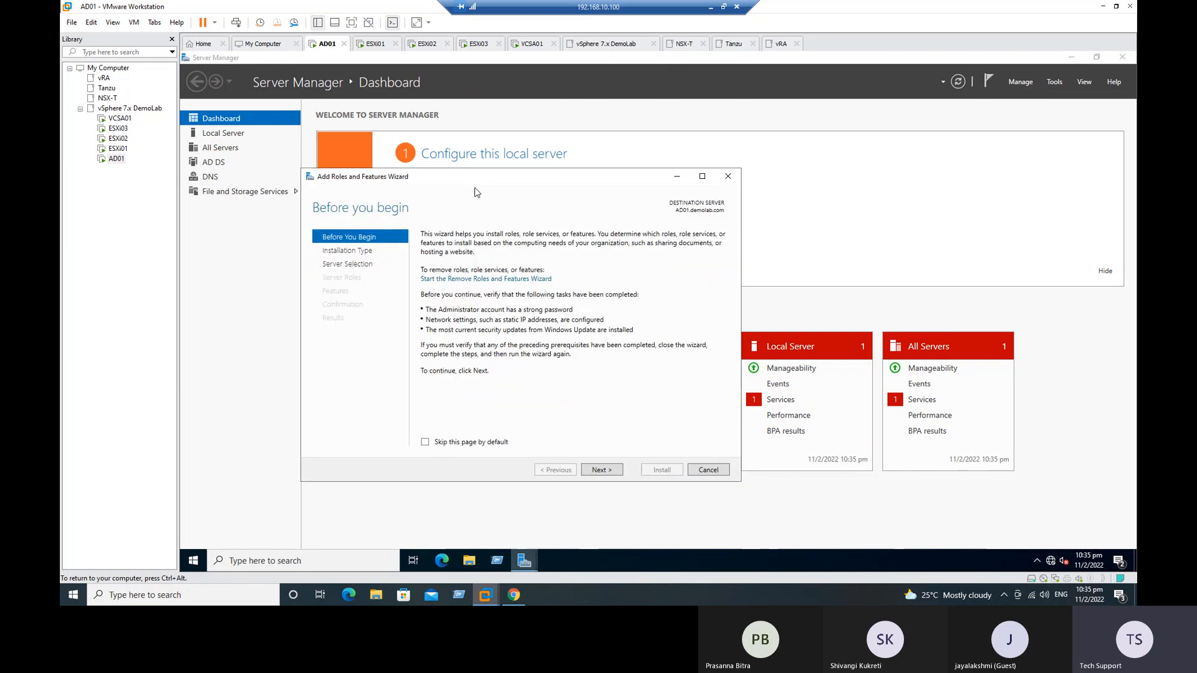
left_click(608, 471)
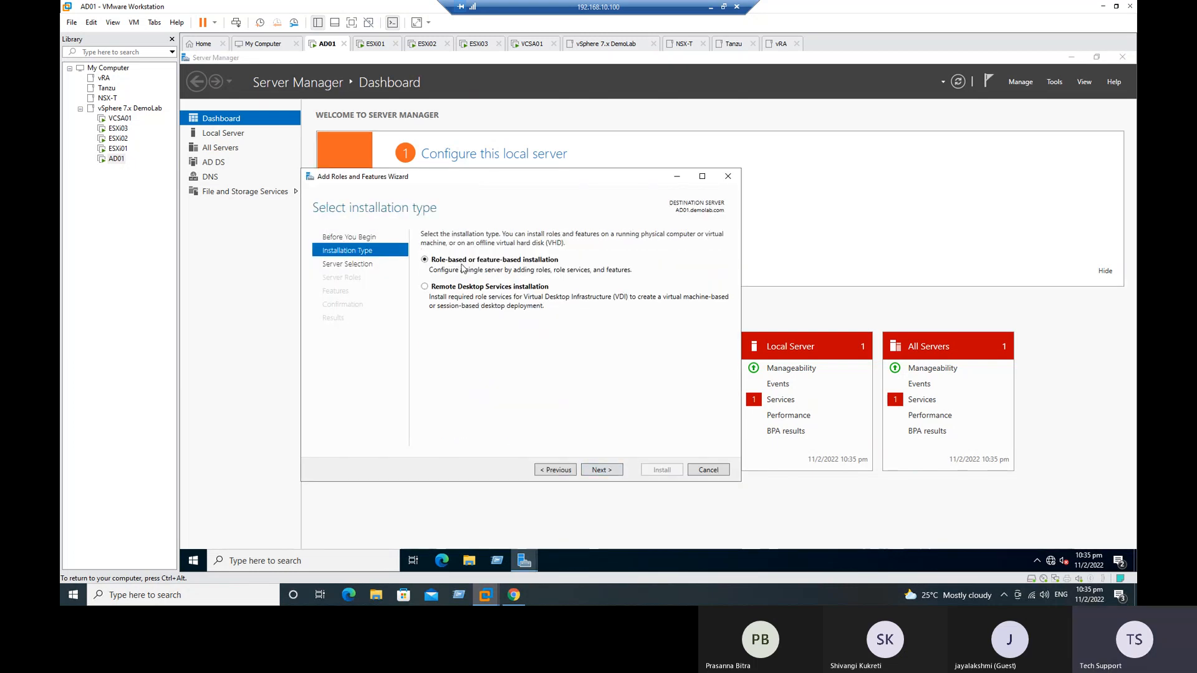
left_click(555, 470)
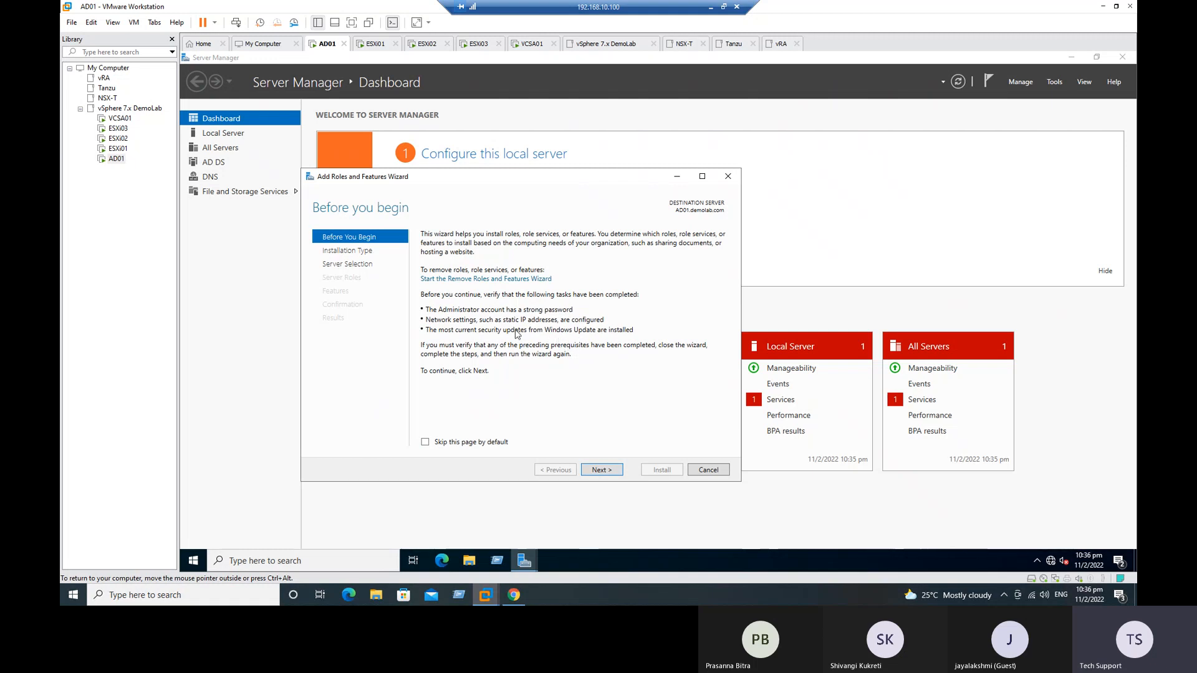
left_click(610, 473)
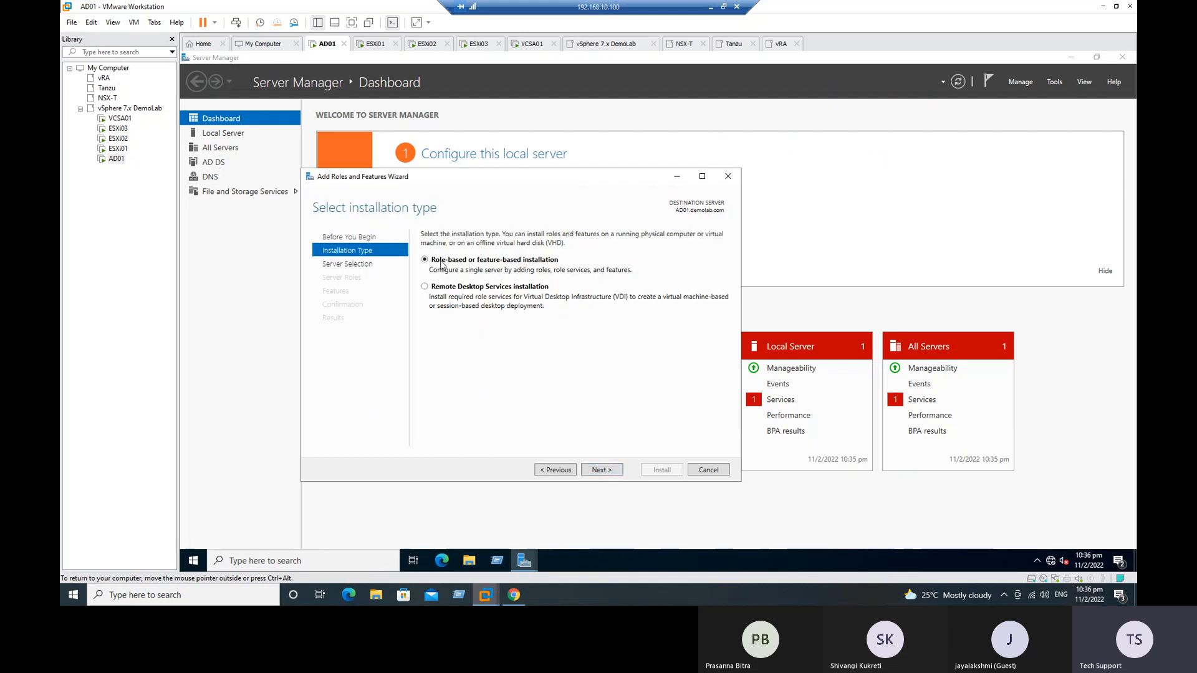
left_click(611, 475)
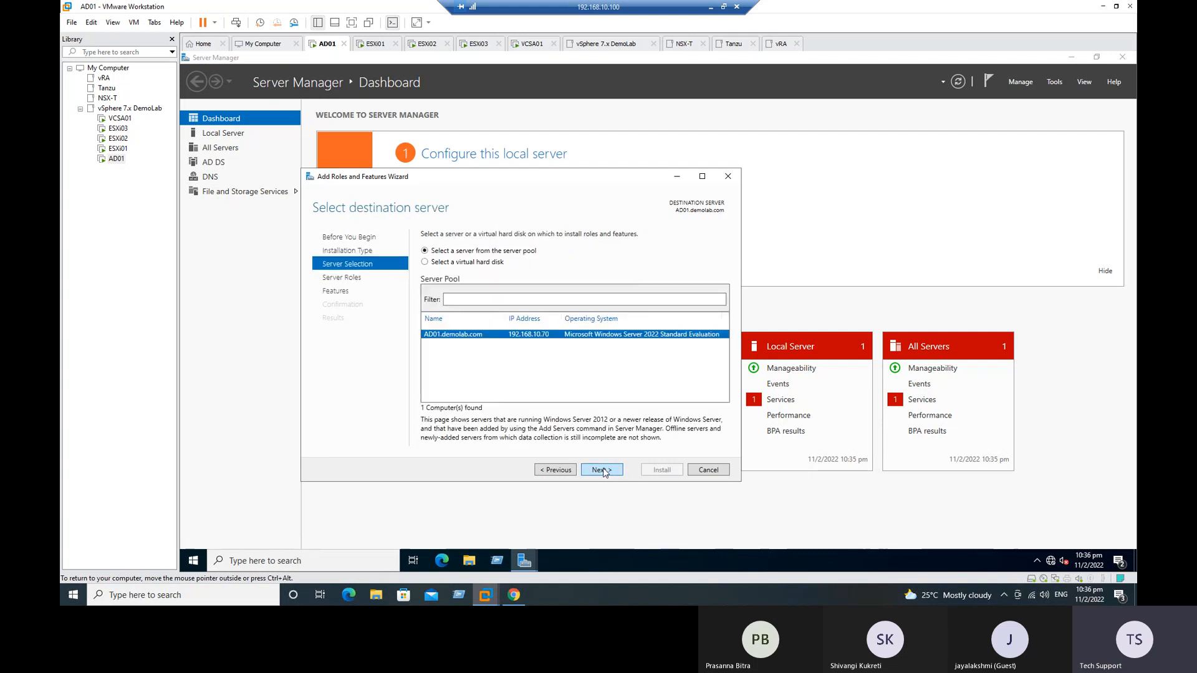
Step: Keep AD01.demolab.com as destination and select the Server for NFS role under File and iSCSI Services, including its required management tools
left_click(604, 473)
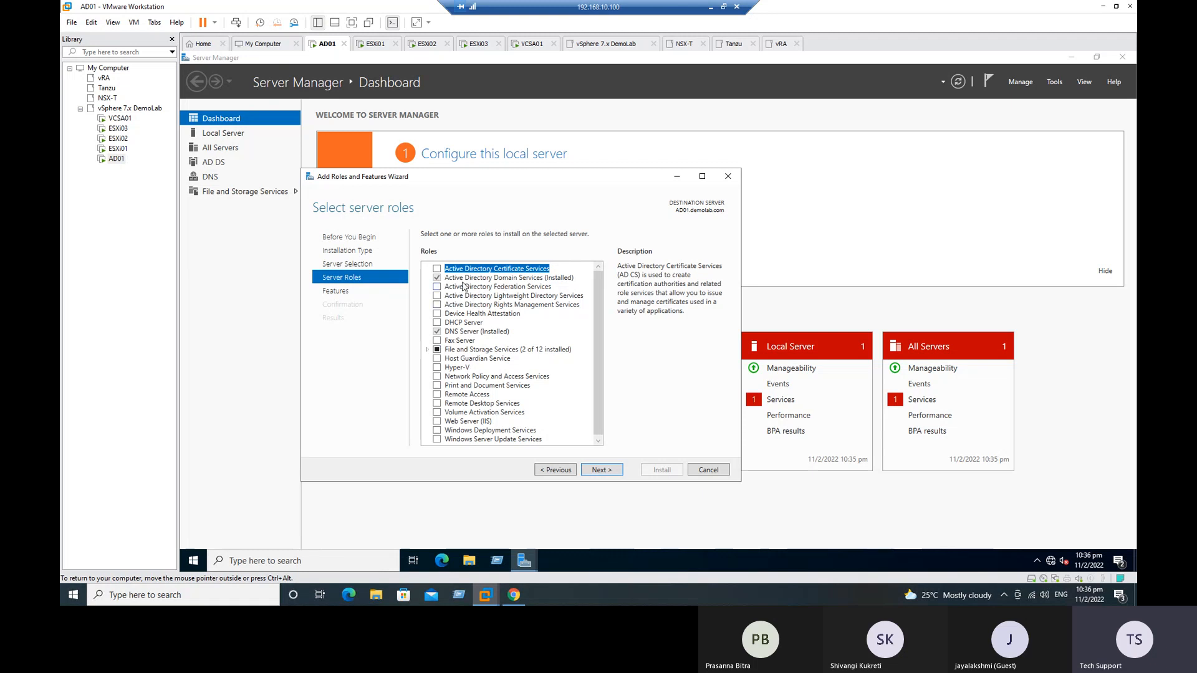
scroll(488, 331, "down", 1)
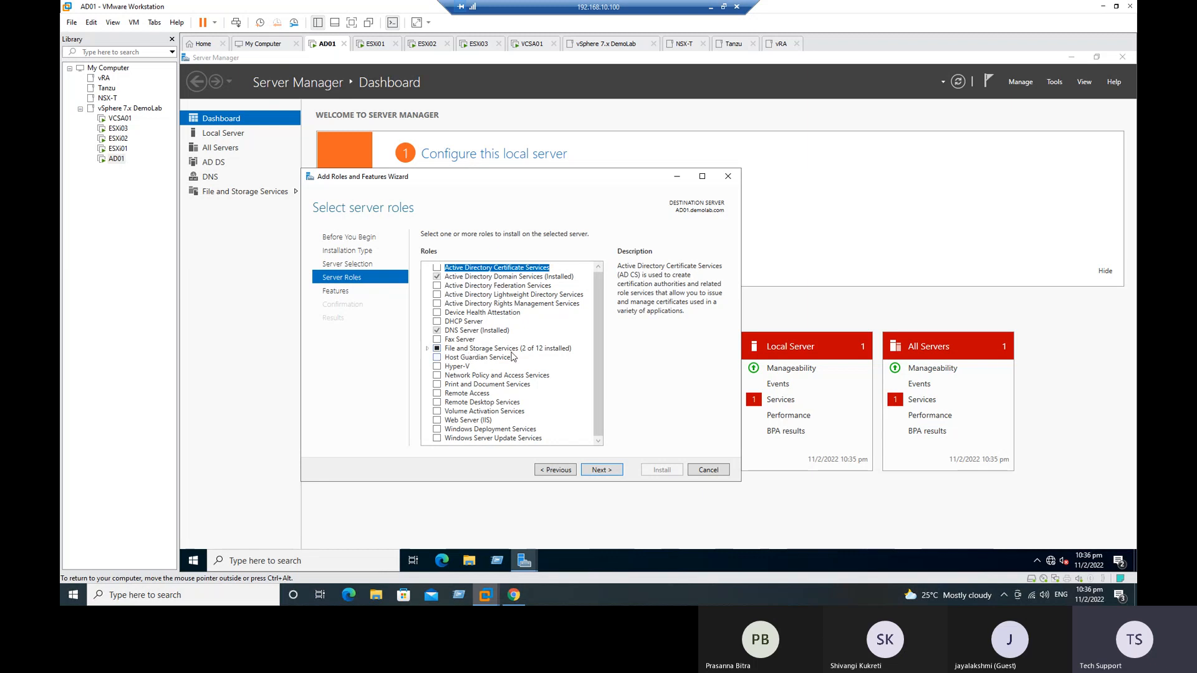
left_click(428, 349)
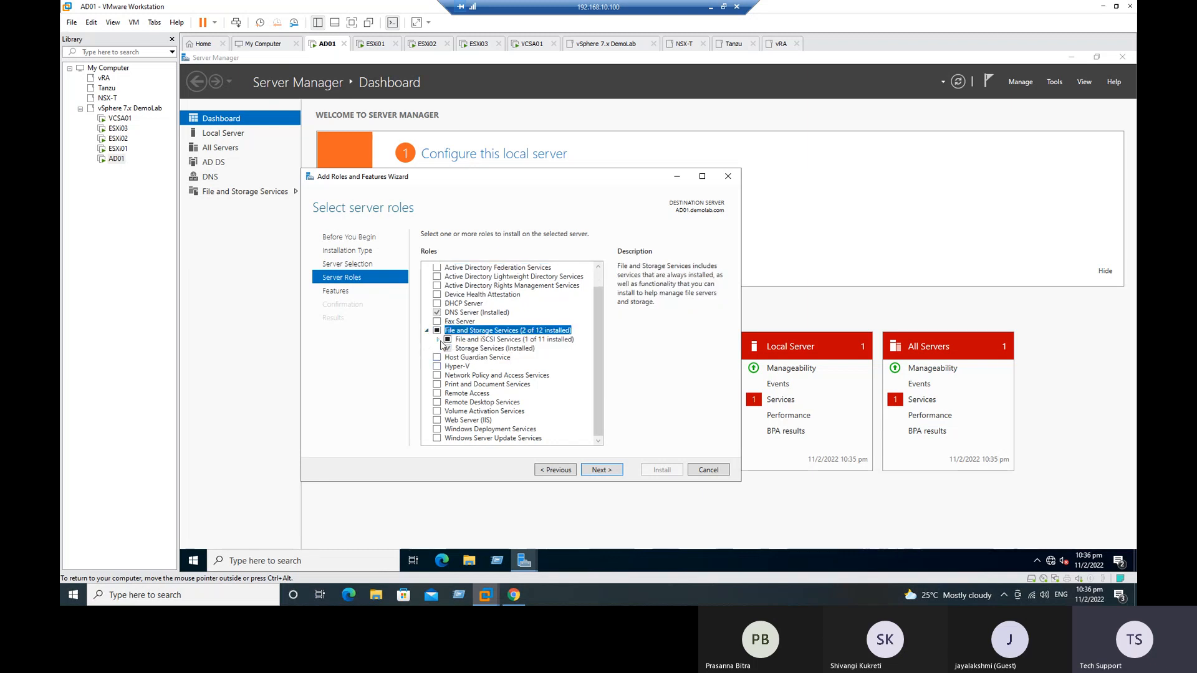
left_click(440, 341)
scroll(579, 386, "down", 1)
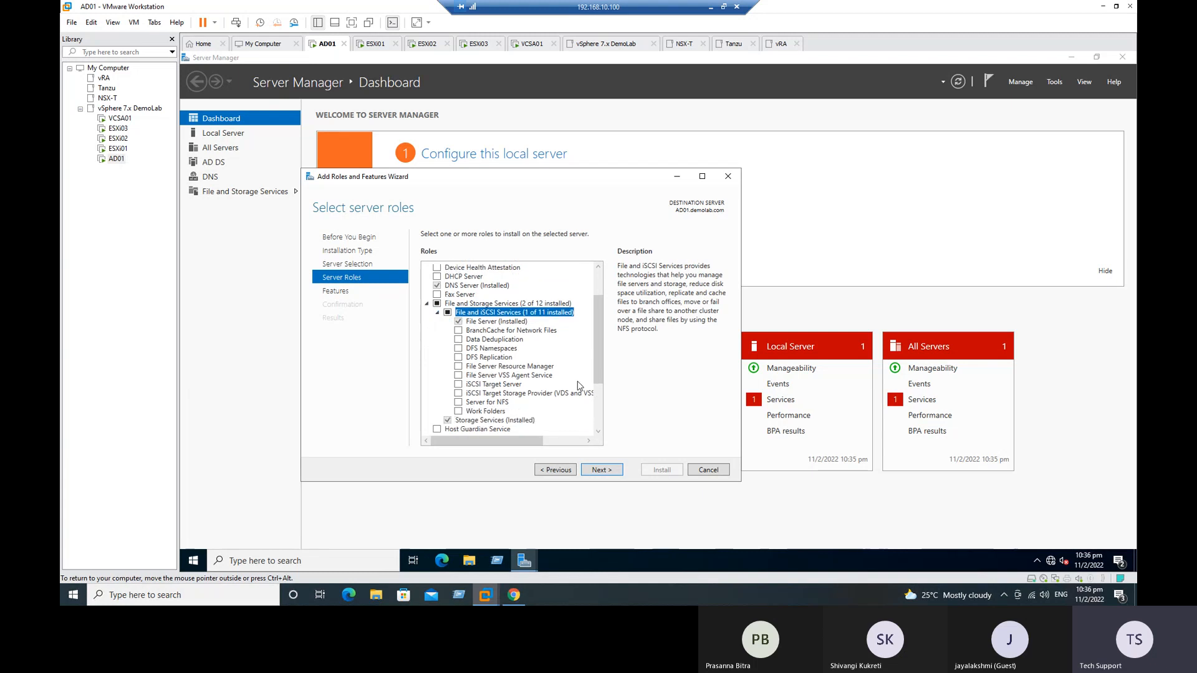
left_click(495, 405)
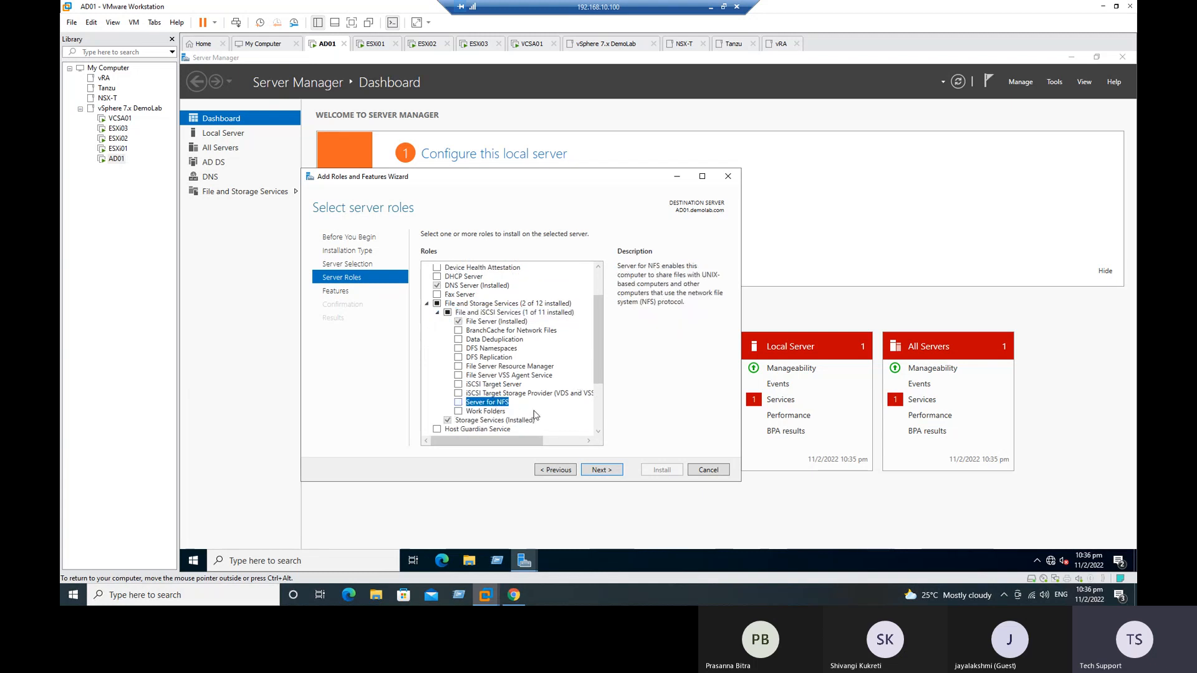
left_click(458, 402)
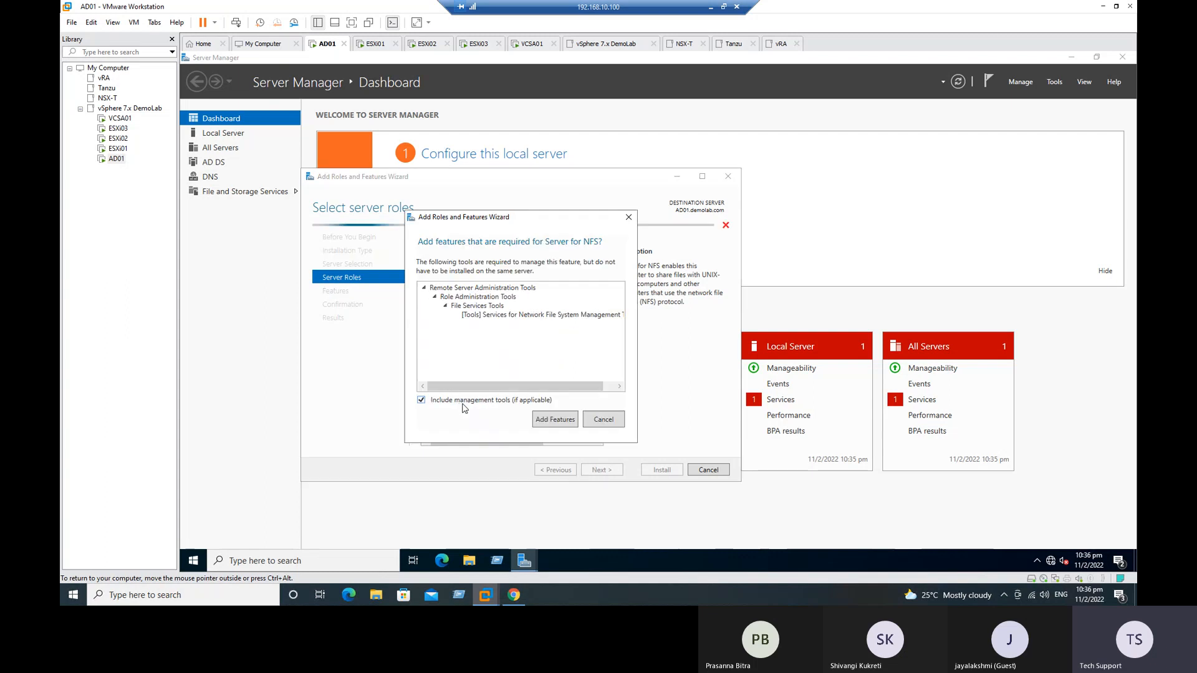
left_click(555, 419)
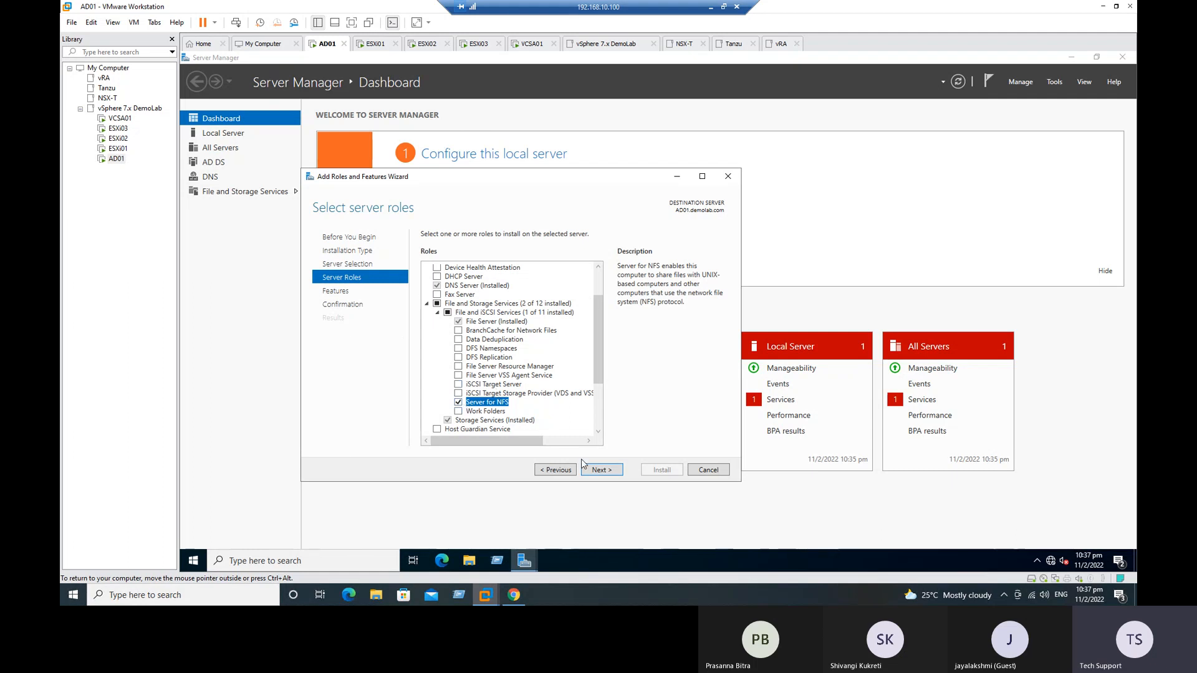
Step: Accept the server role selection, add the Client for NFS feature, and proceed to the installation confirmation
left_click(598, 470)
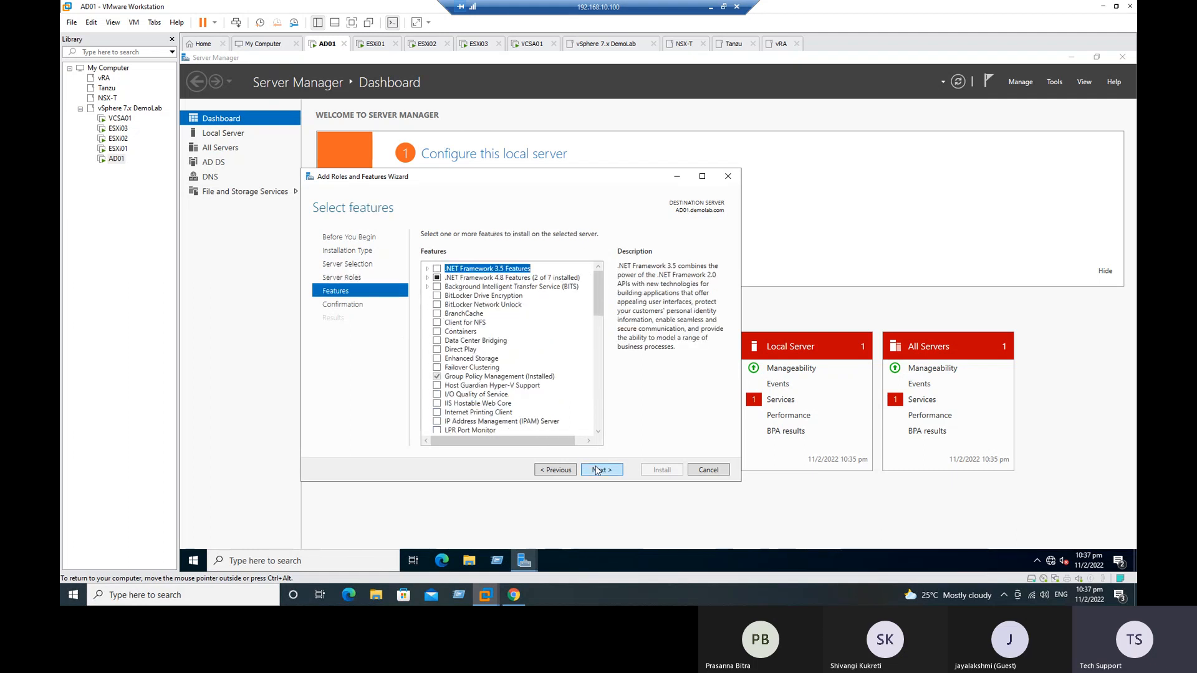
left_click(557, 471)
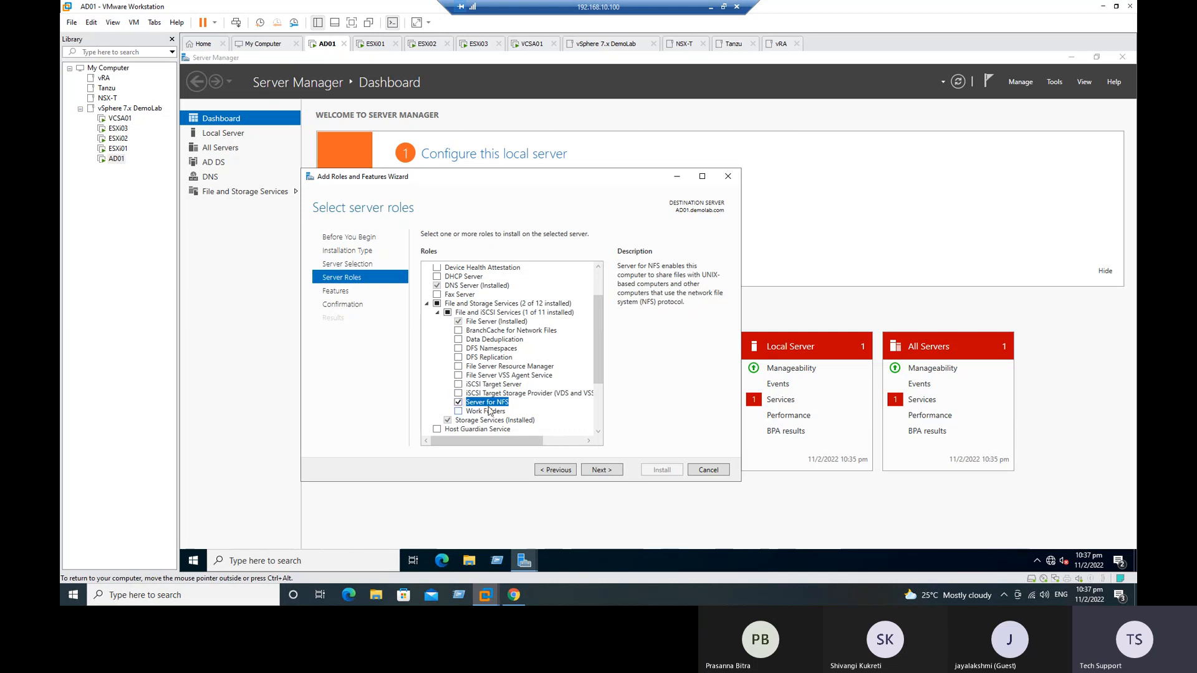
left_click(601, 470)
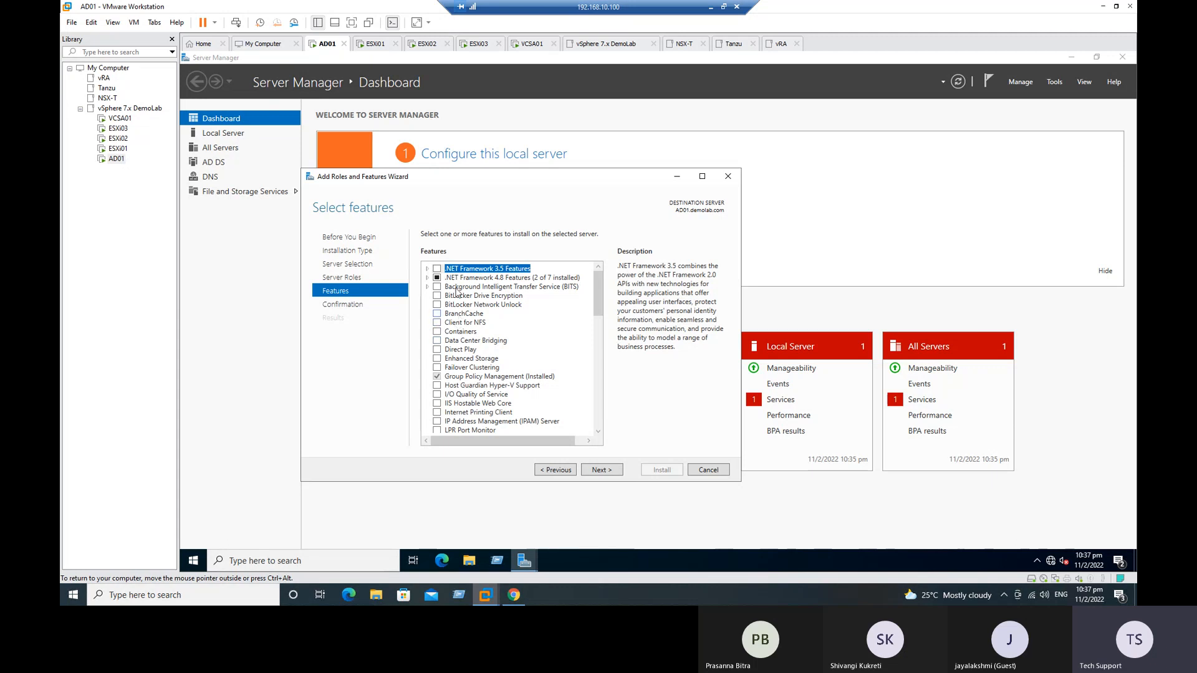
left_click(437, 322)
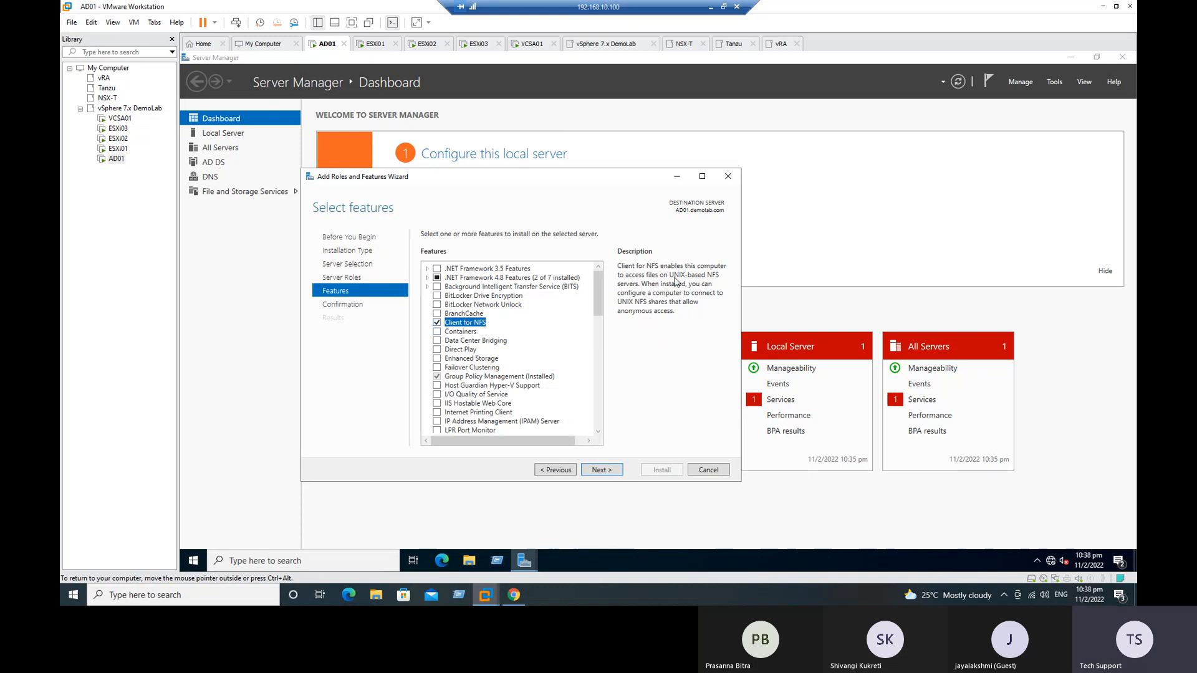
left_click(613, 474)
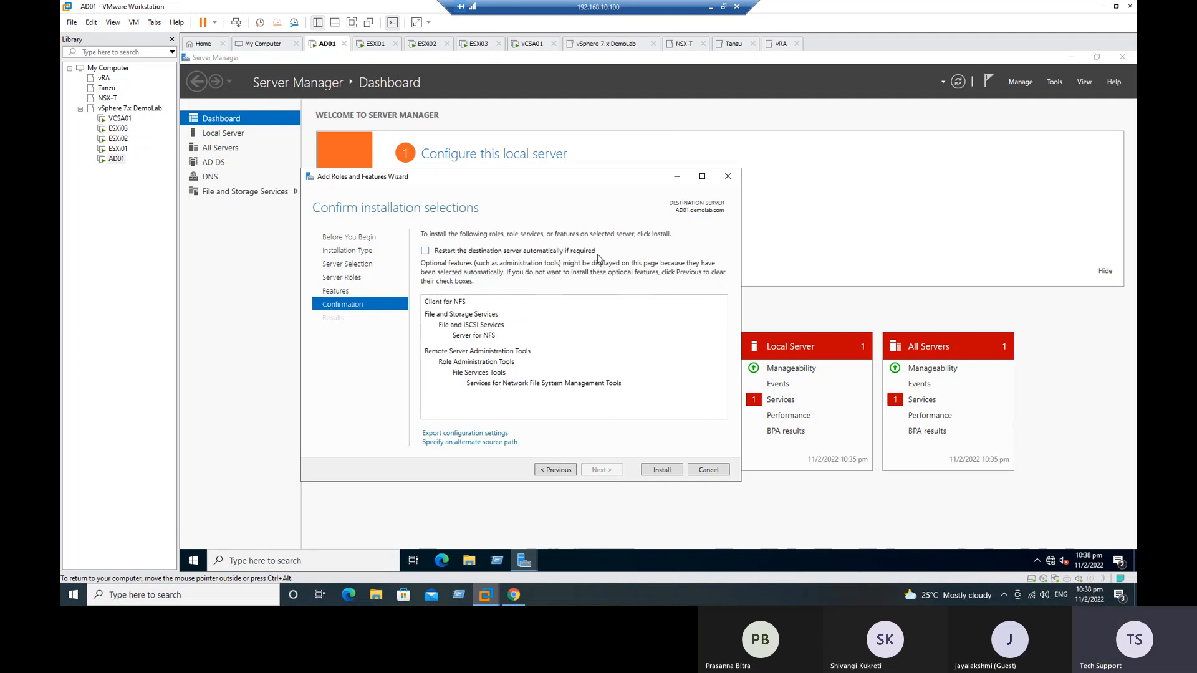
Step: Allow automatic restart of the destination server, install the selected NFS role and features, and close the wizard once installation finishes
left_click(426, 251)
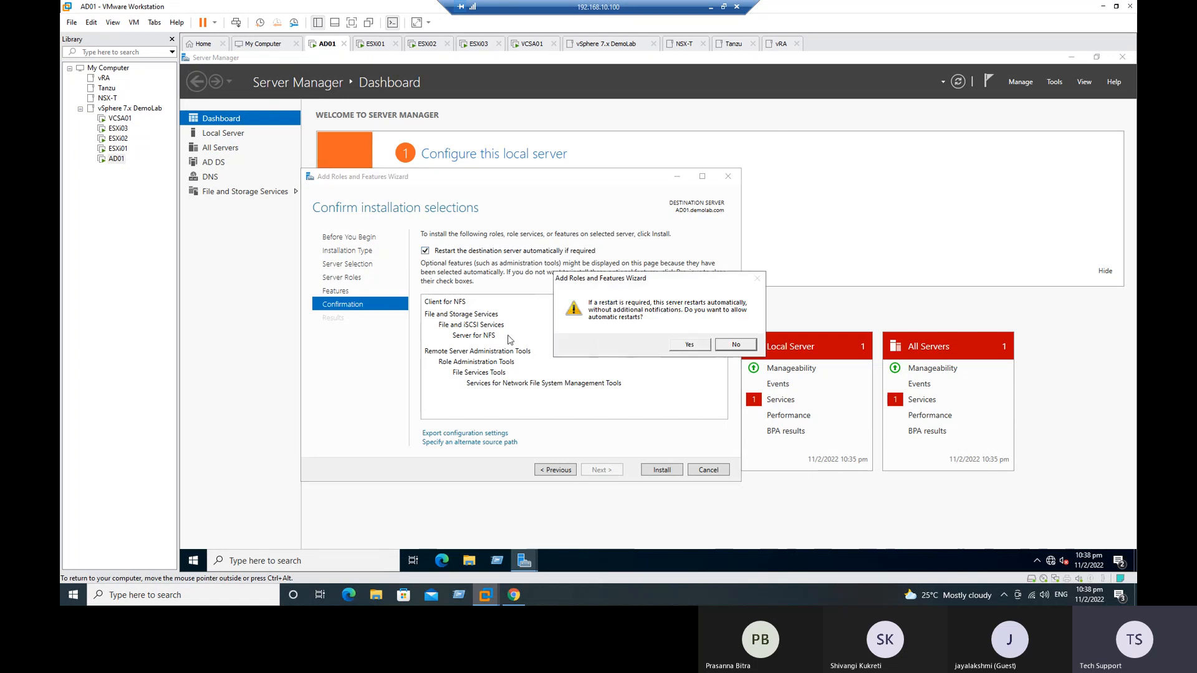
left_click(686, 347)
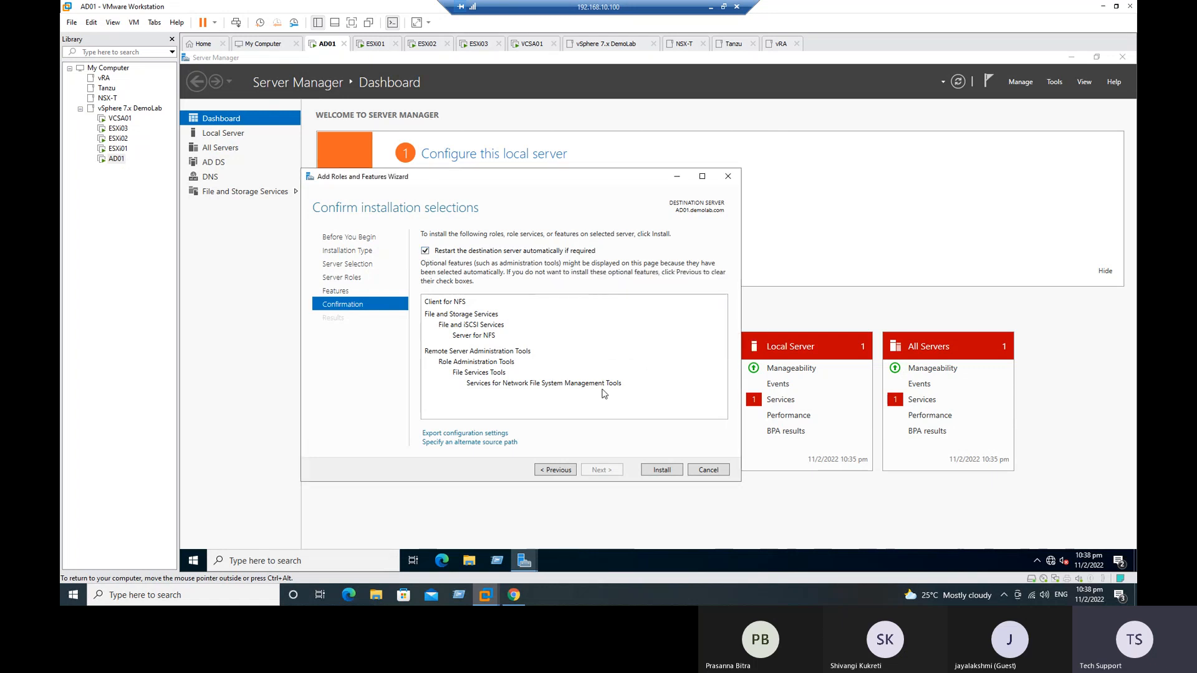
left_click(662, 470)
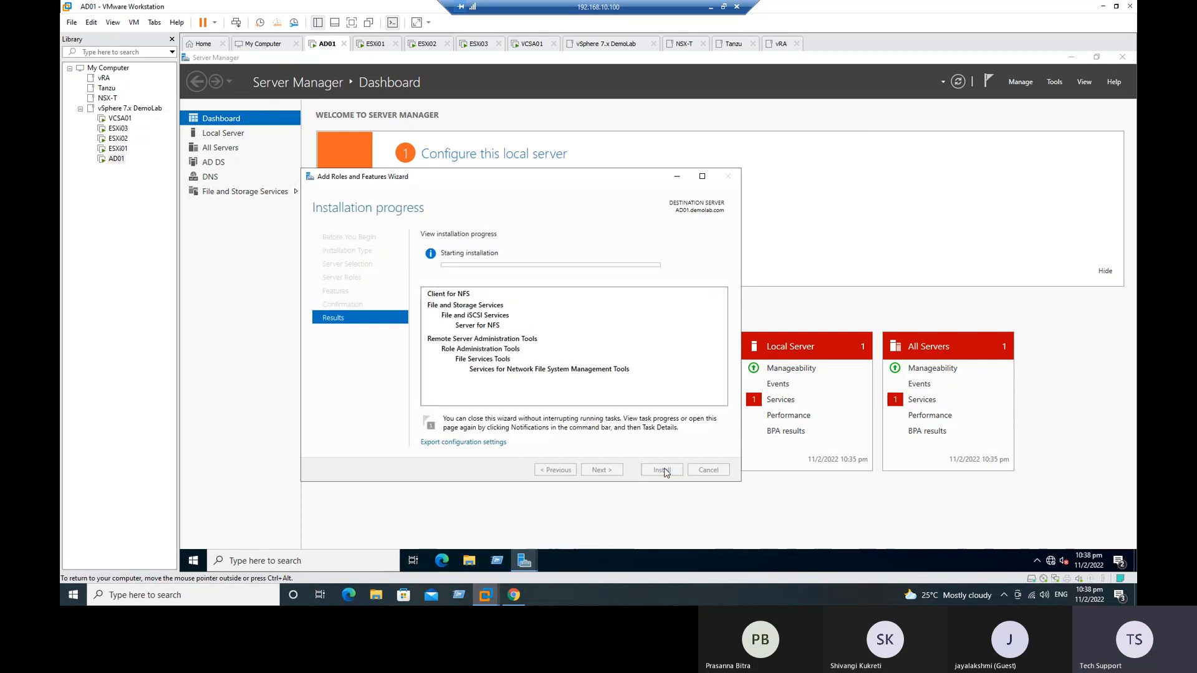
left_click_drag(453, 177, 518, 155)
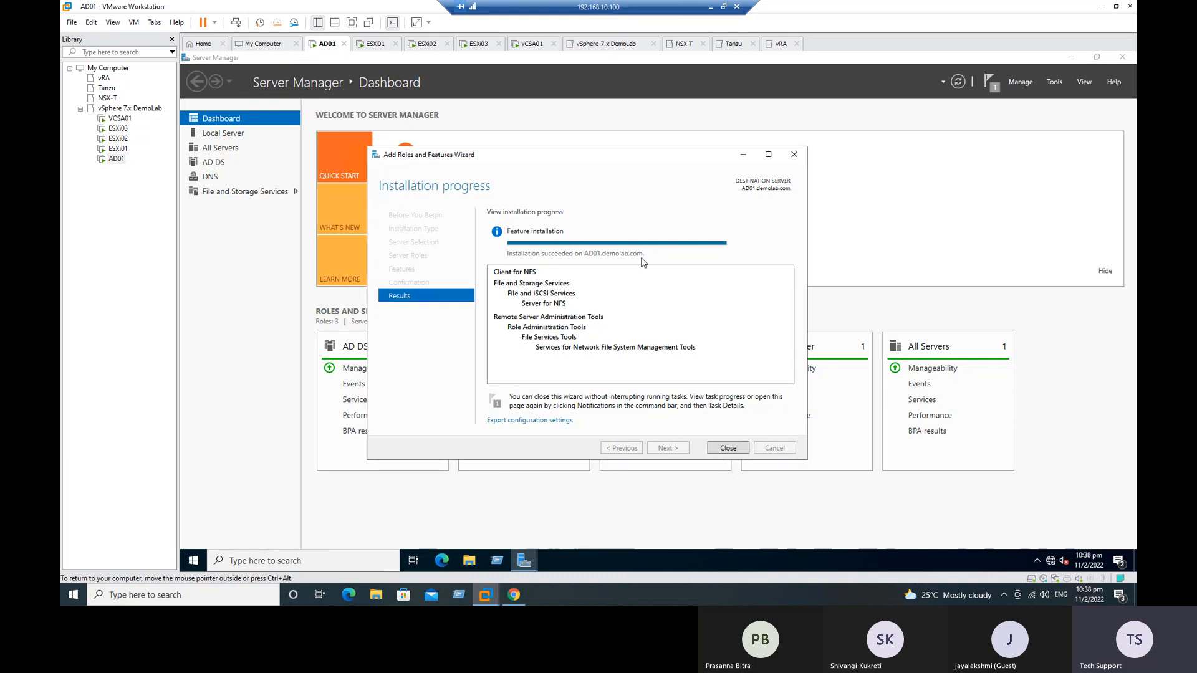
left_click(728, 448)
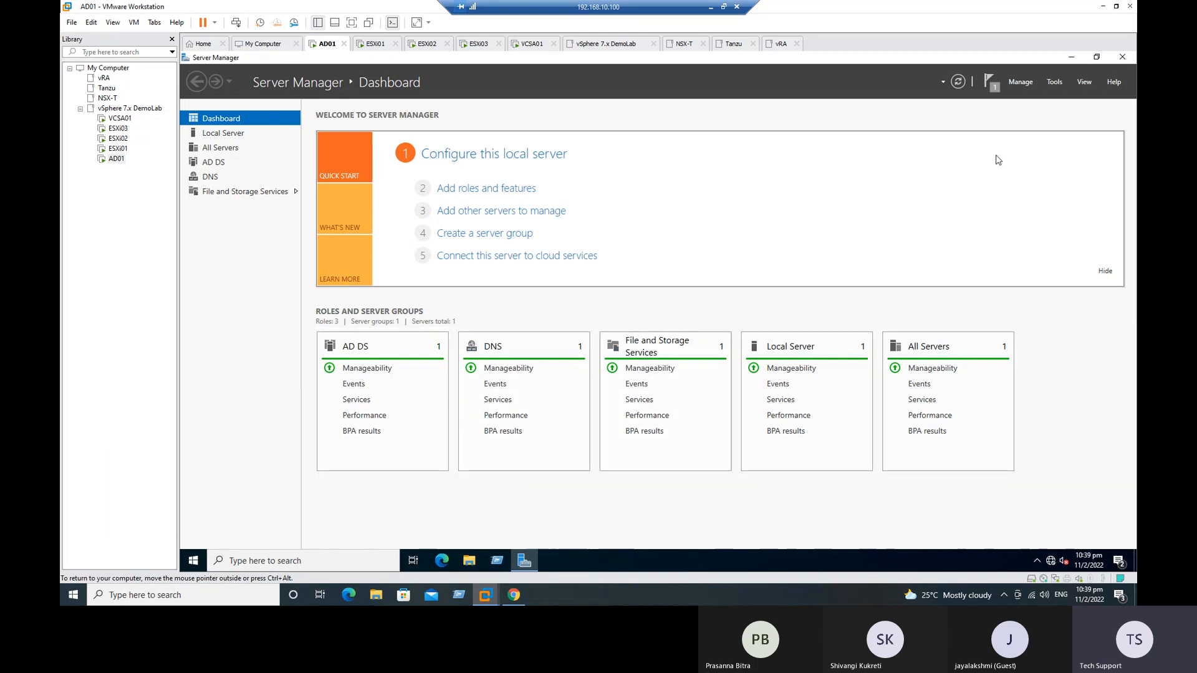
Step: Refresh the Server Manager dashboard and check the feature installation notification
left_click(960, 83)
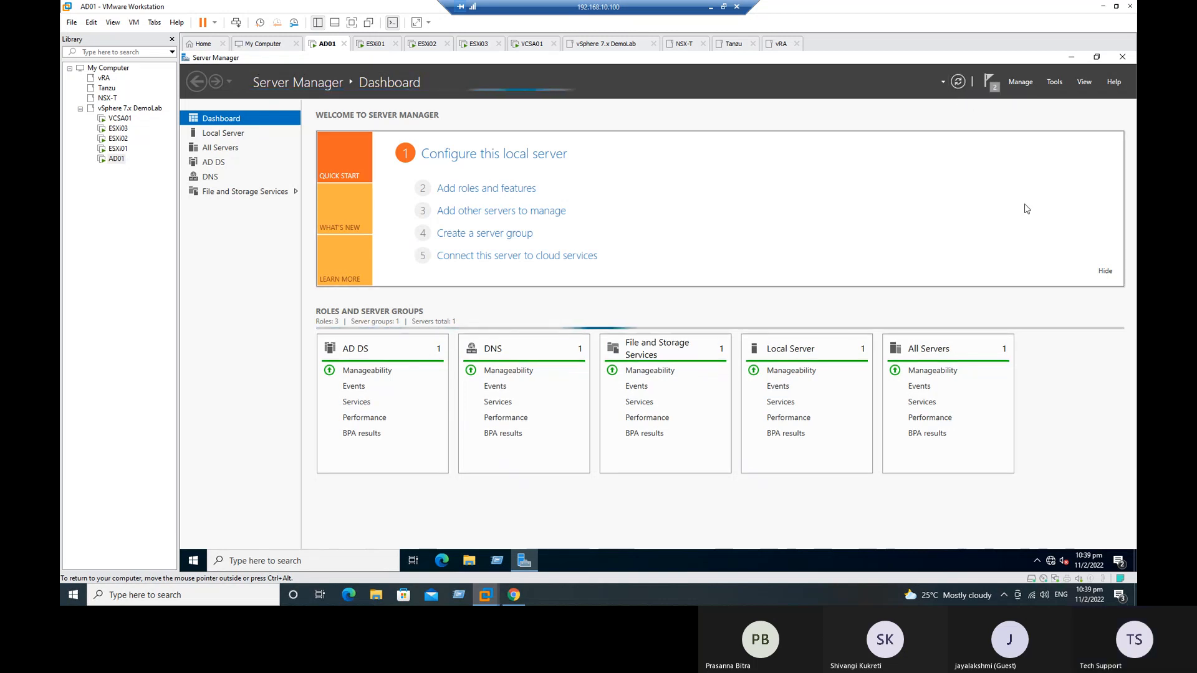
left_click(991, 84)
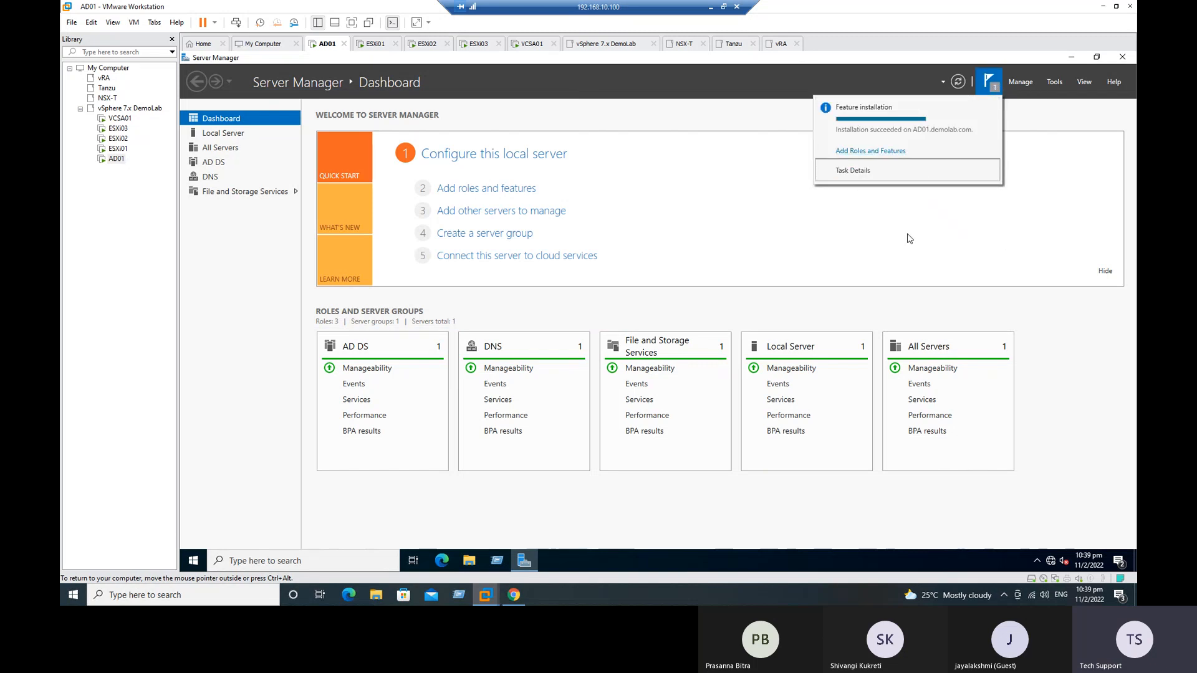
left_click(912, 241)
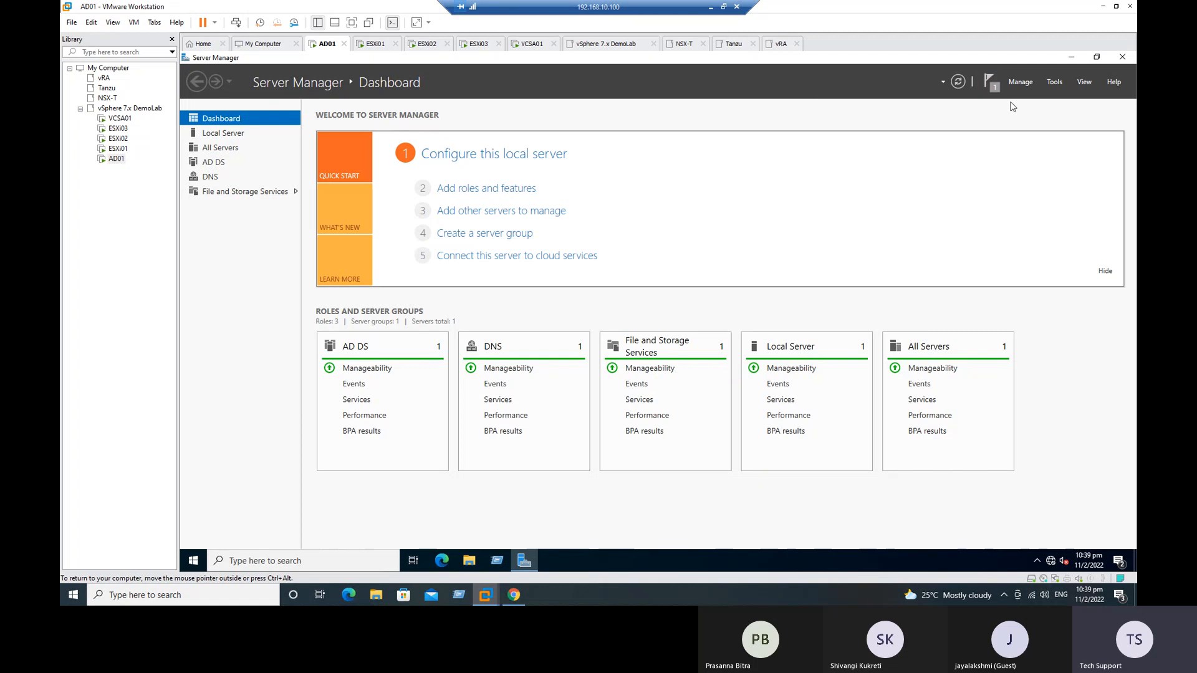
Step: Open the Services for Network File System (NFS) console, maximize it, and view the Server for NFS overview
left_click(1025, 83)
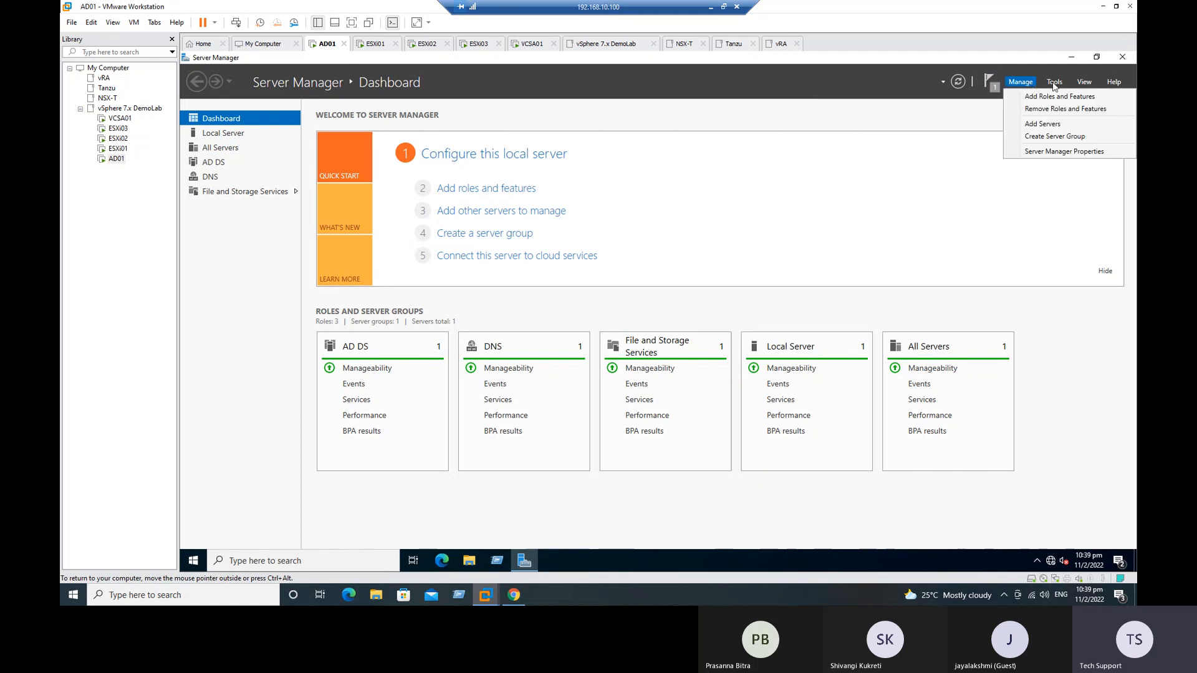
left_click(1055, 82)
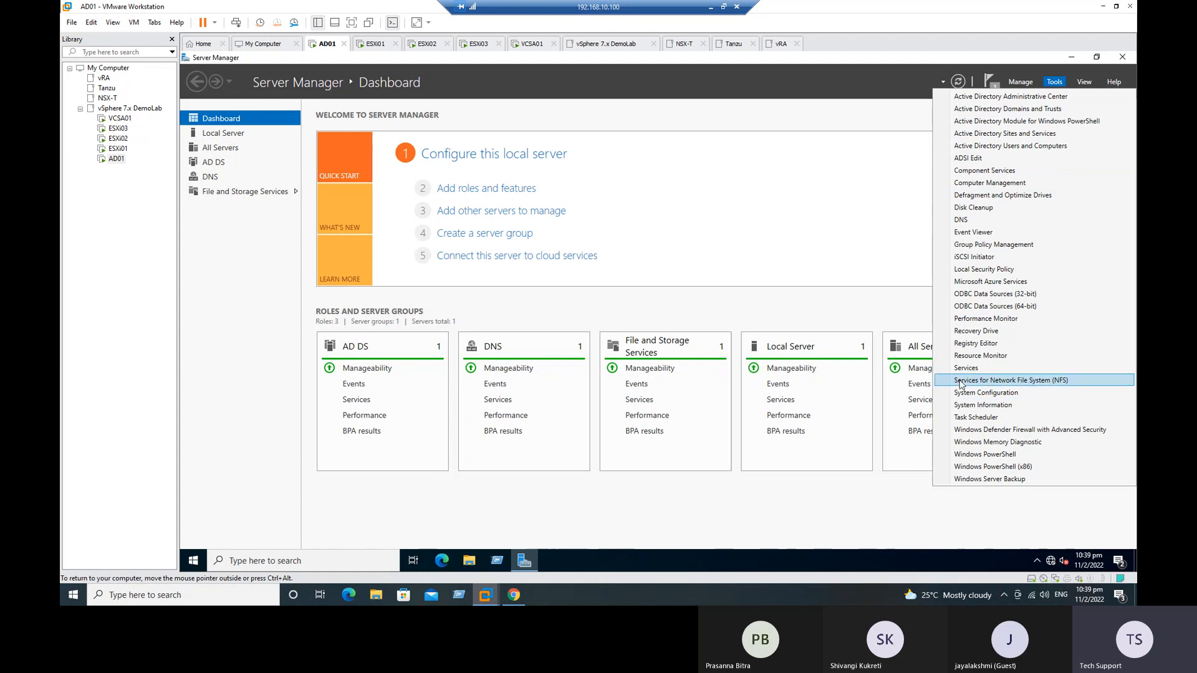
left_click(1002, 383)
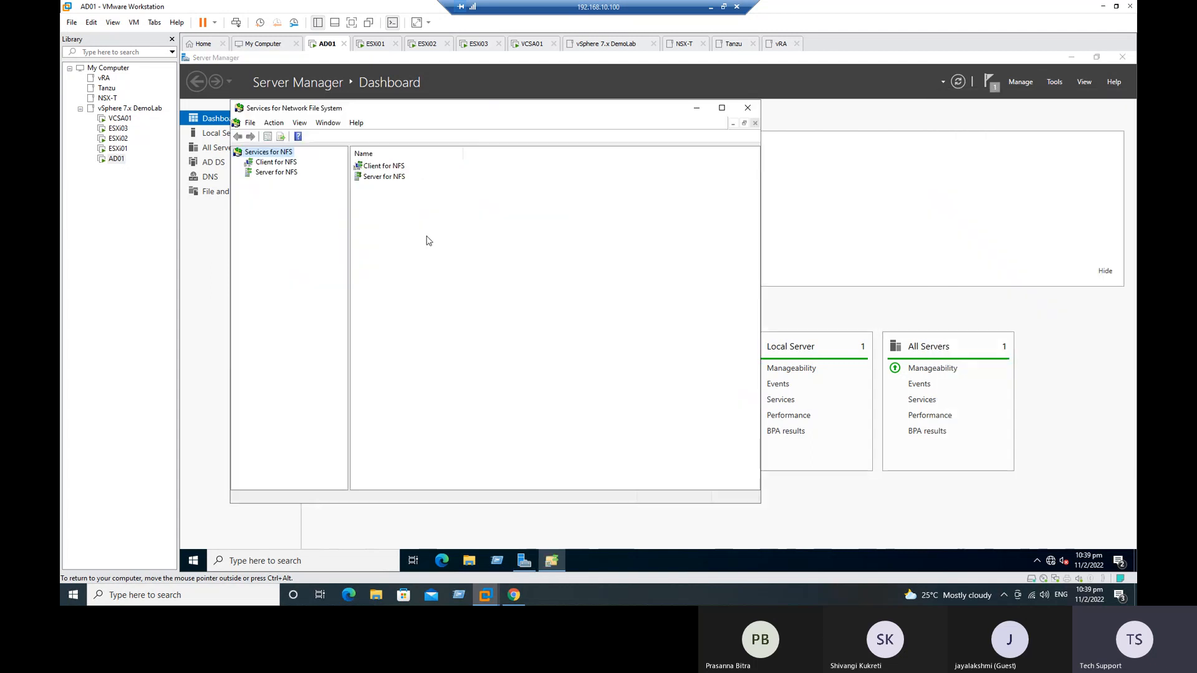
double_click(377, 111)
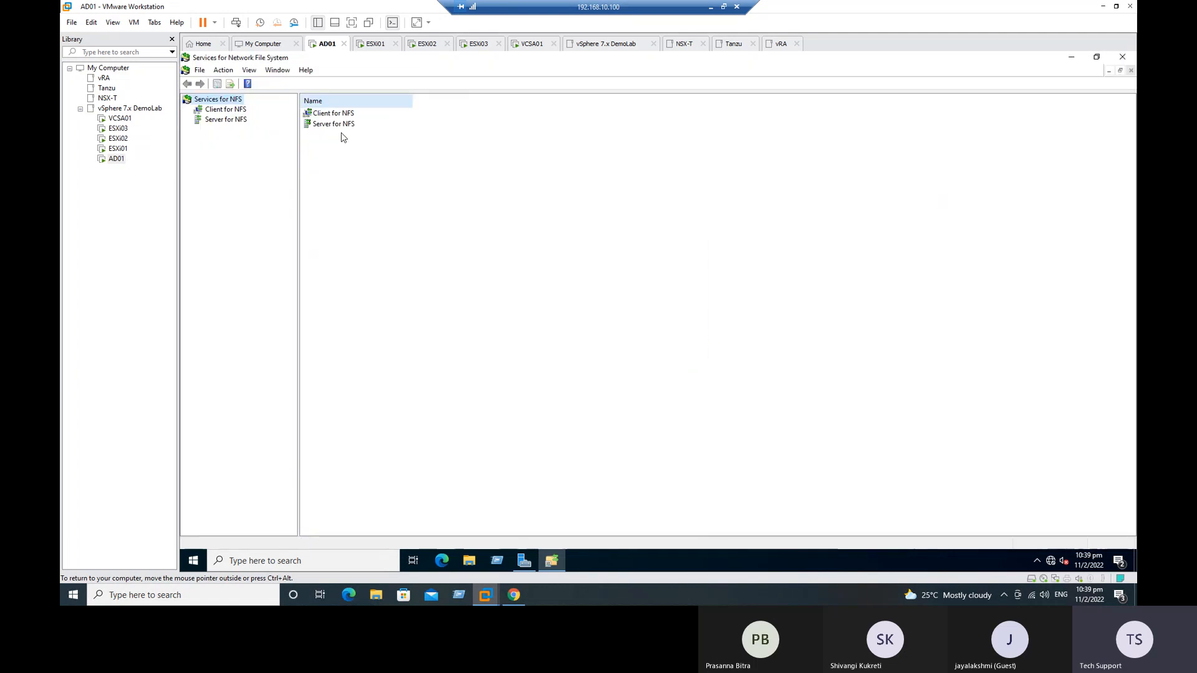
left_click(227, 119)
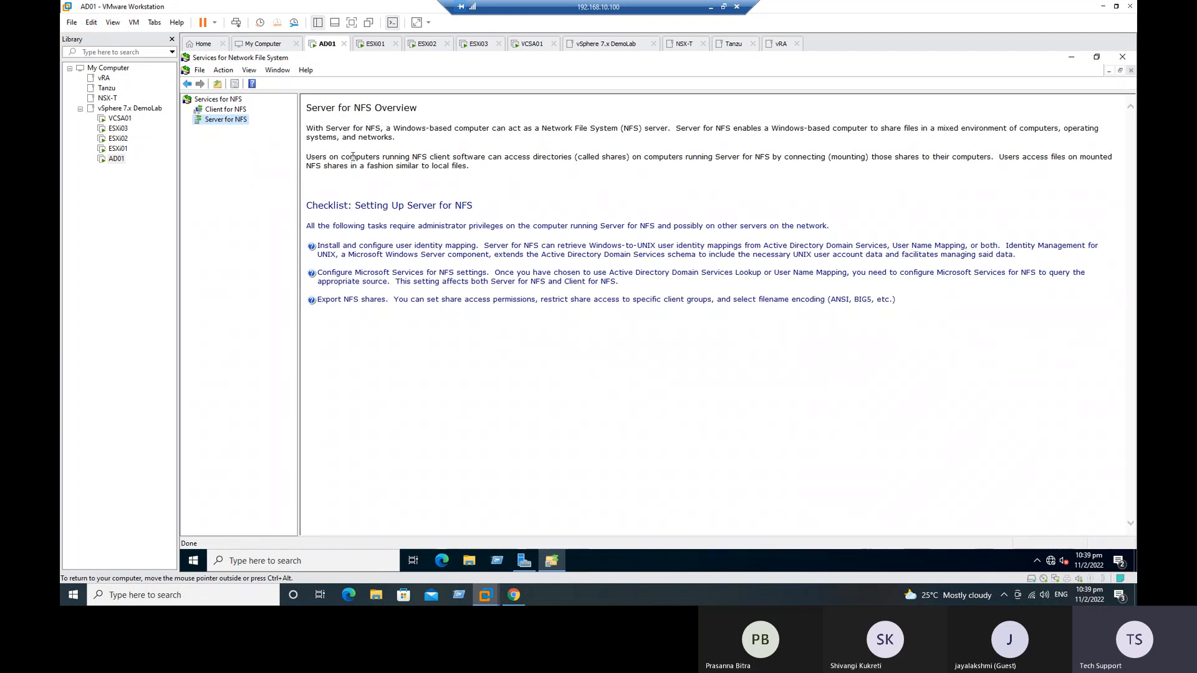
left_click_drag(339, 110, 417, 110)
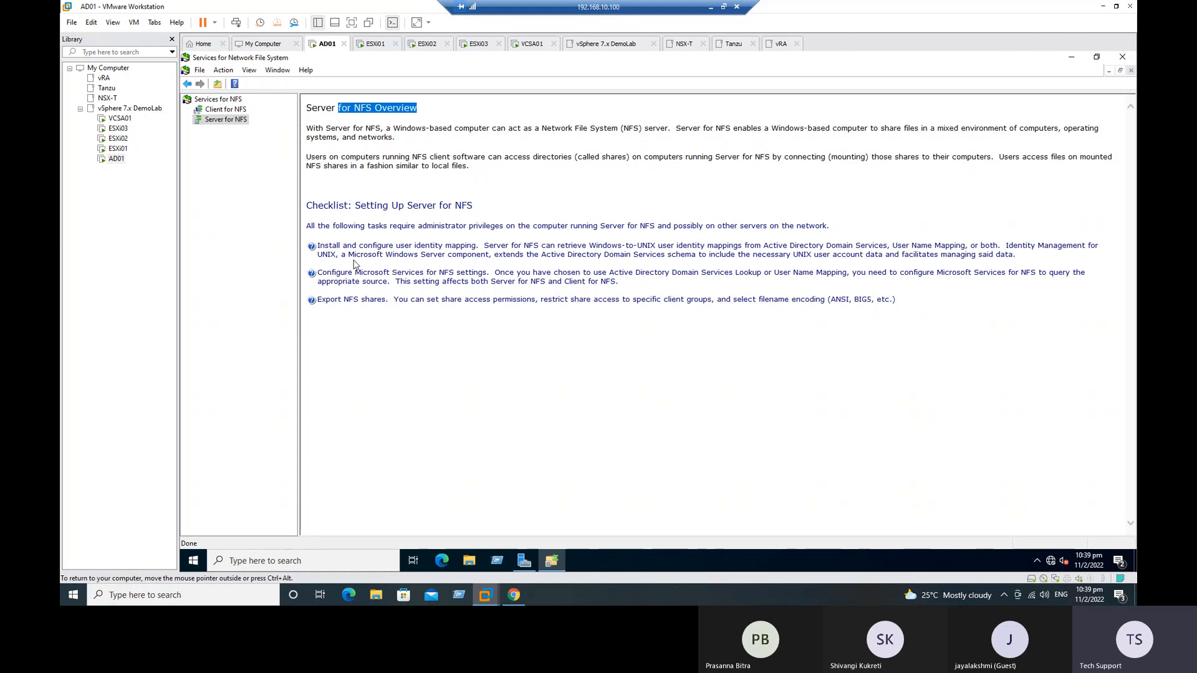
left_click(381, 266)
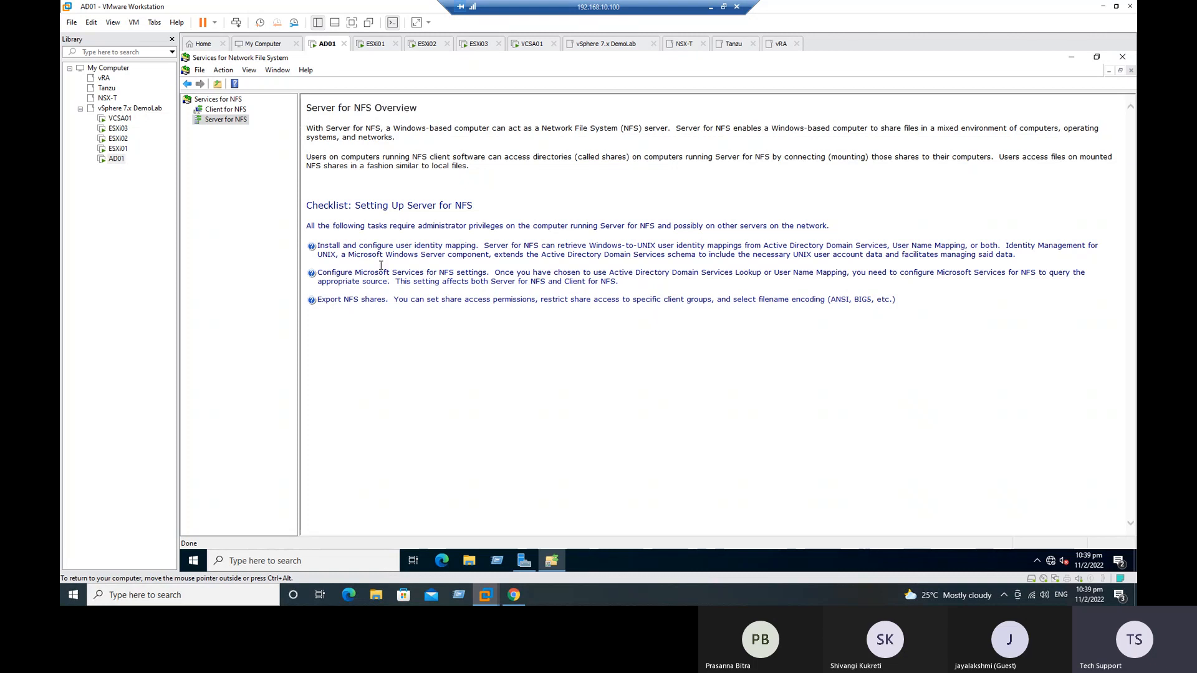
Step: In the Server for NFS properties, enable activity logging for mount/unmount, lock/unlock, read/write and create/delete requests
right_click(223, 124)
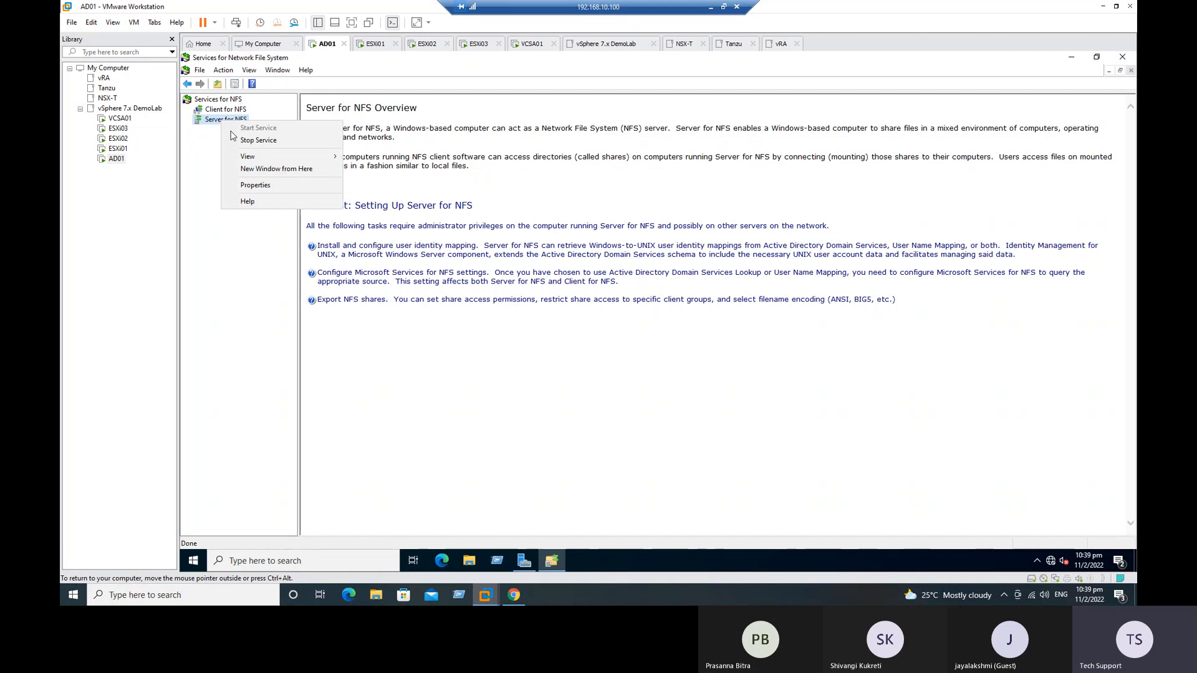
left_click(255, 185)
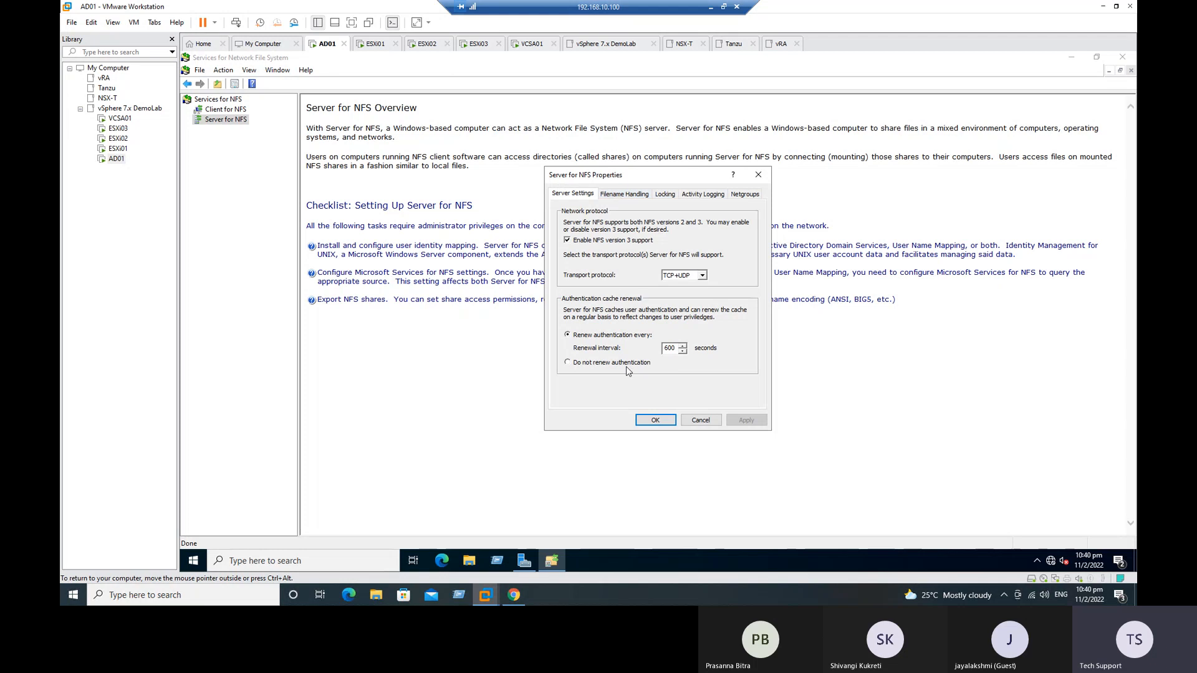
left_click(620, 198)
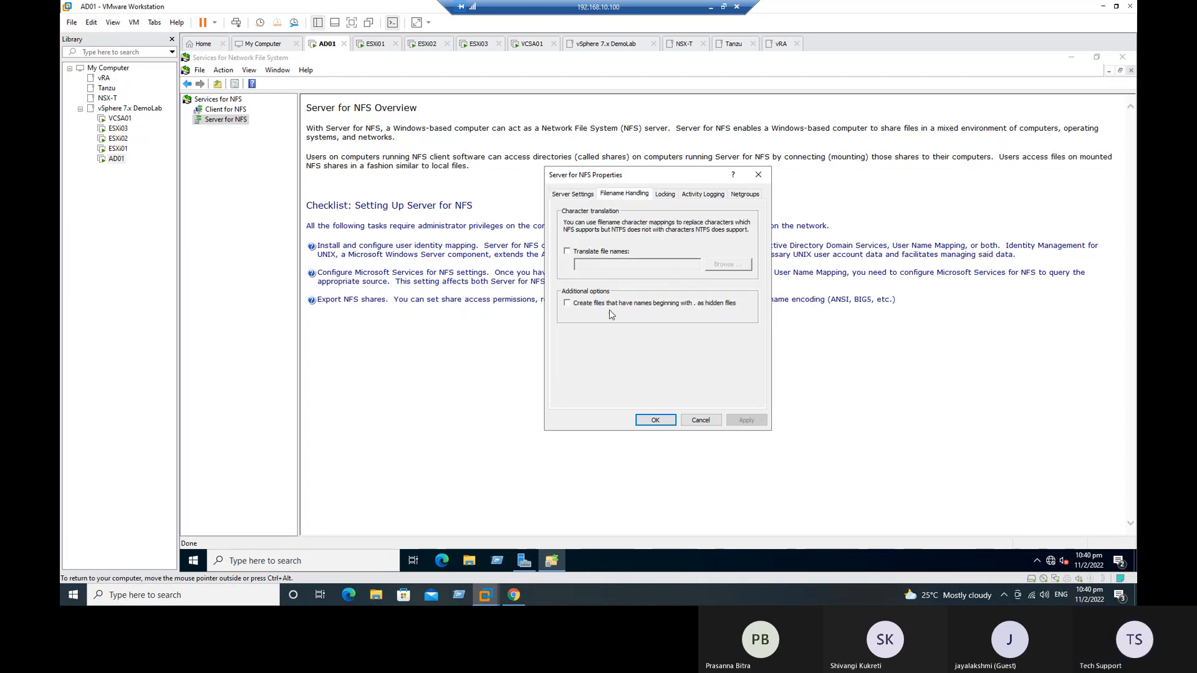
left_click(666, 195)
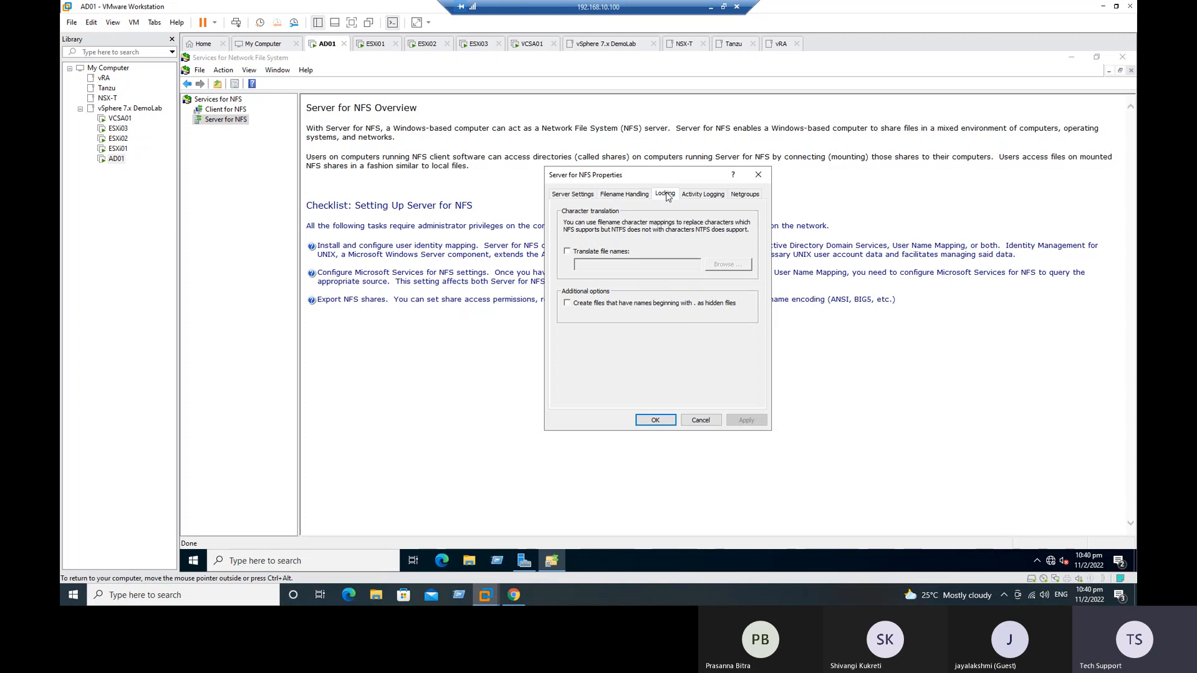
left_click(703, 195)
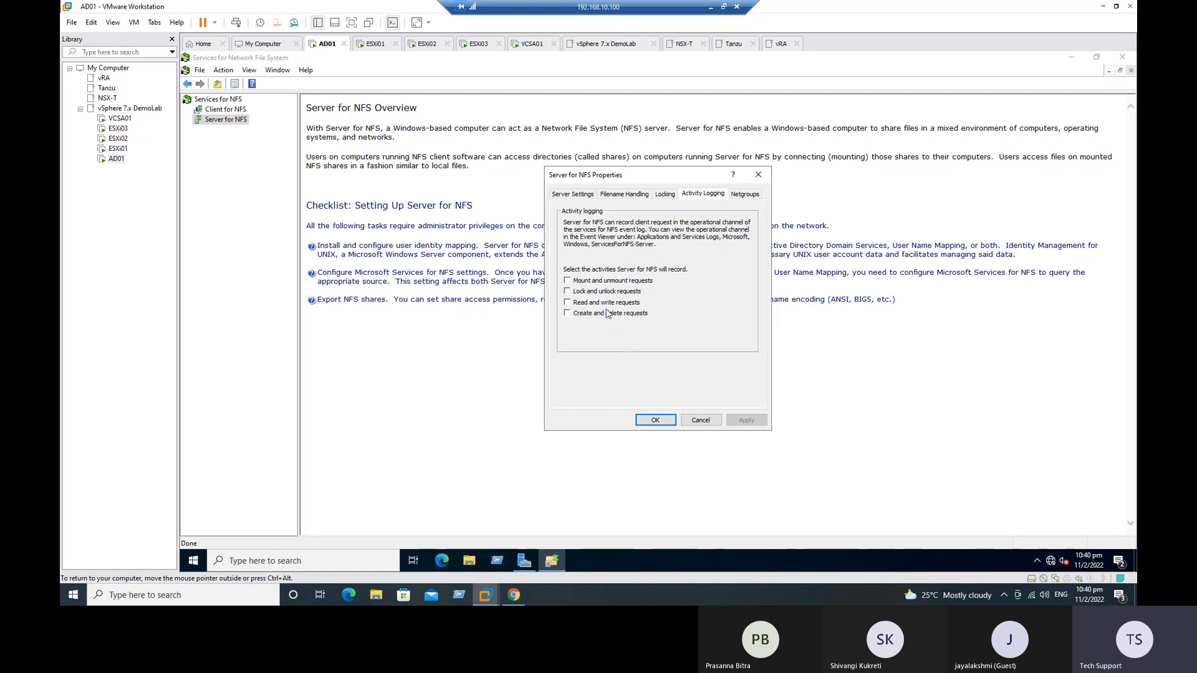
left_click(612, 281)
left_click(608, 292)
left_click(609, 303)
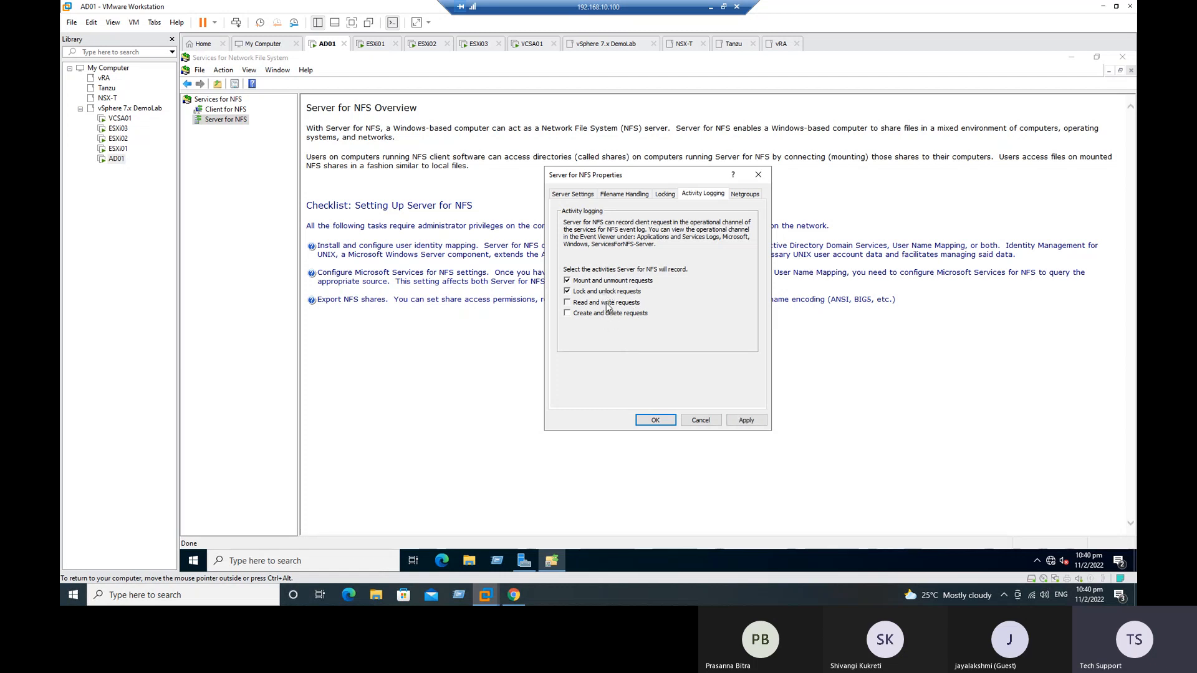
Step: Enable netgroups in the Server for NFS properties with Active Directory as the source and demolab.com as its domain, and apply the settings
left_click(744, 197)
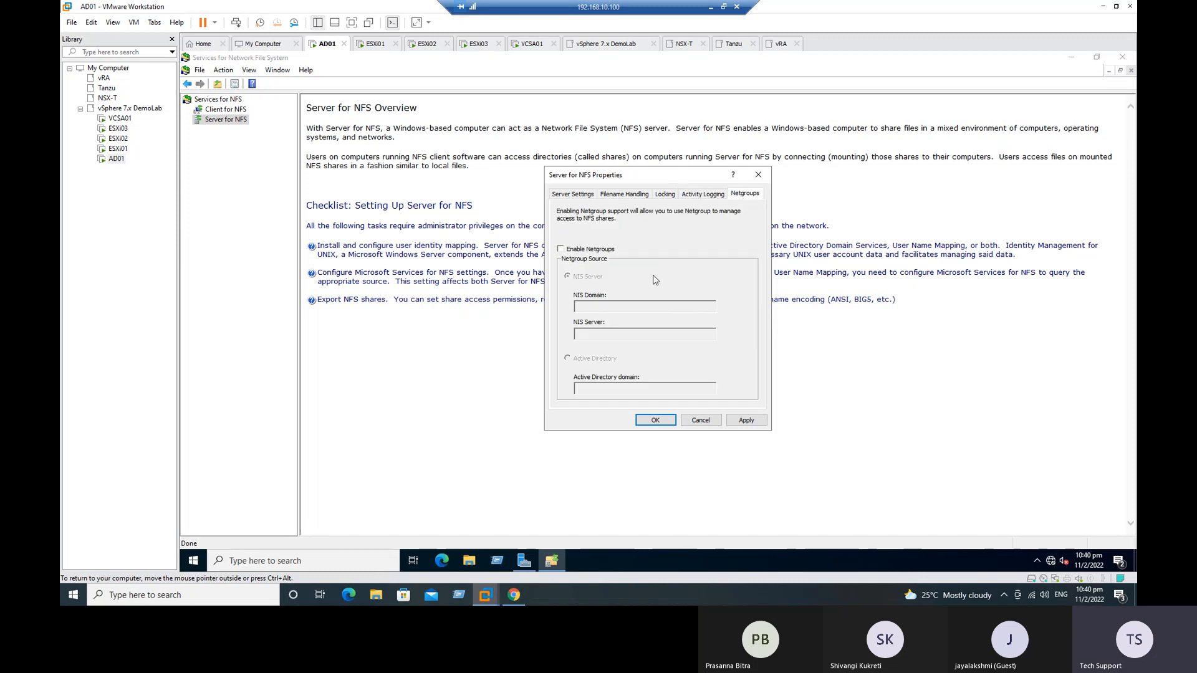
left_click(596, 252)
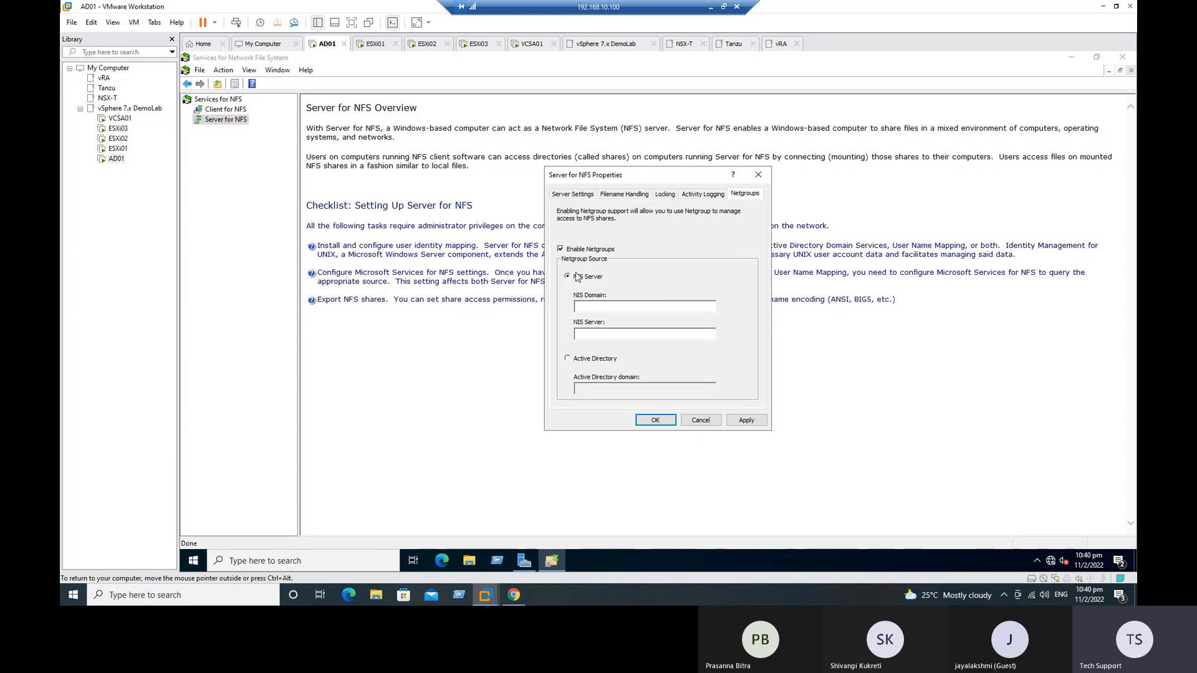
left_click(605, 362)
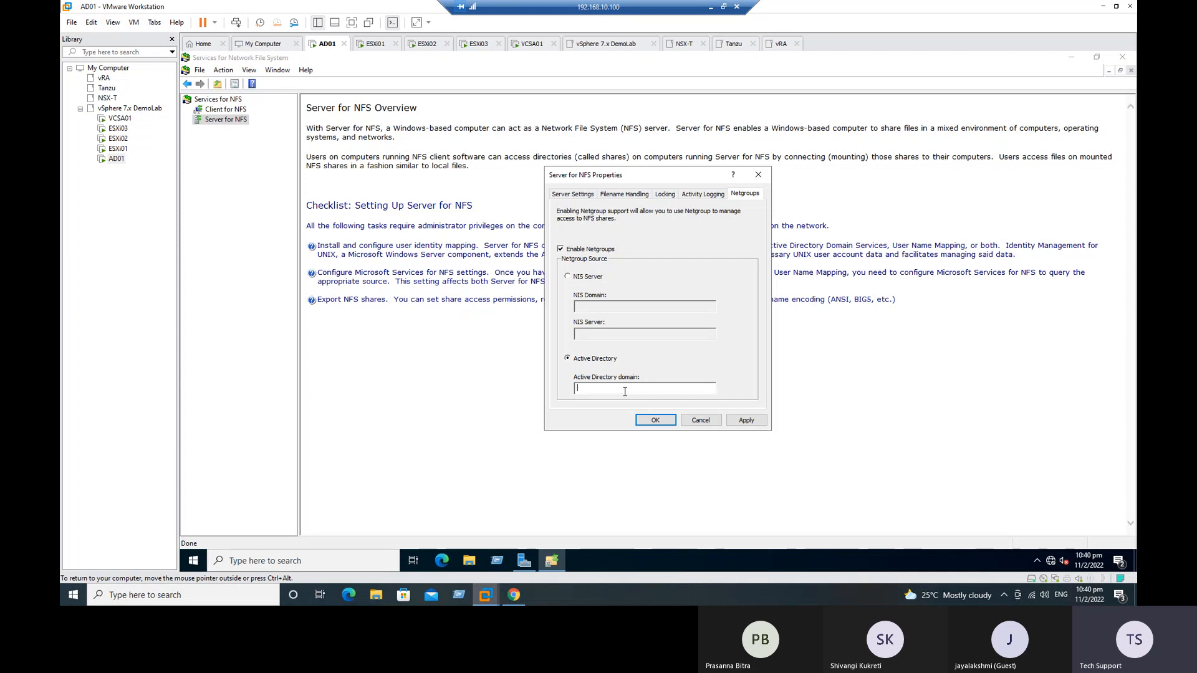
left_click(624, 391)
type("demola")
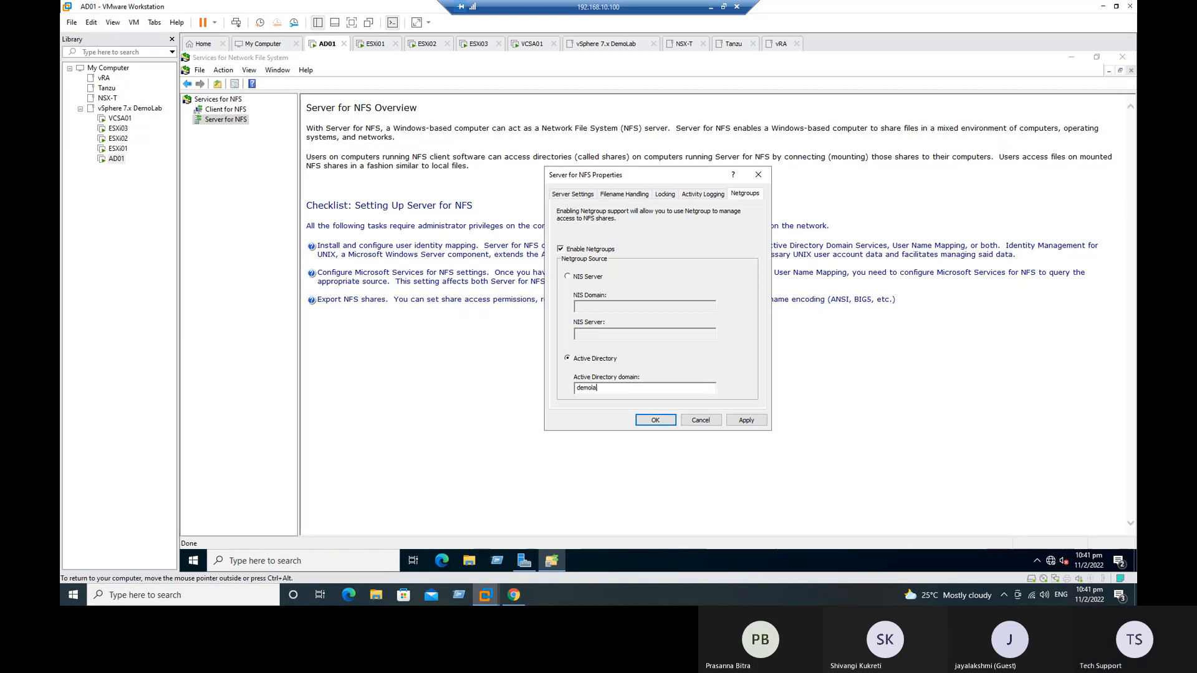
type("b.com")
left_click(746, 419)
left_click(656, 421)
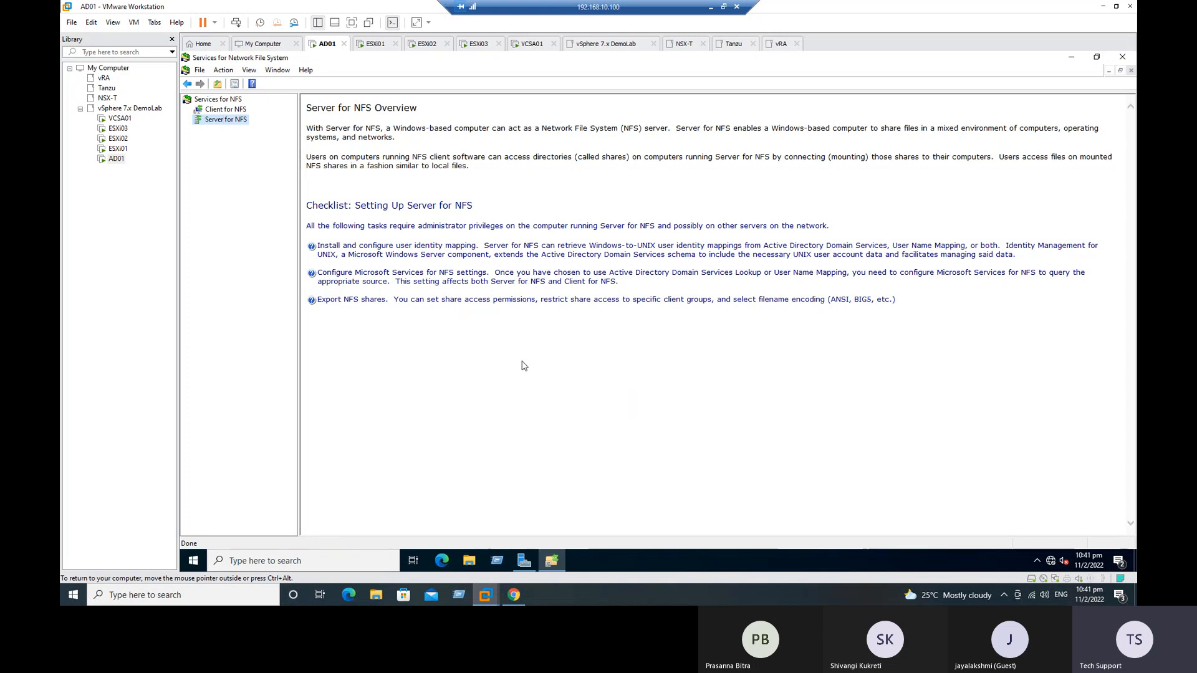
Step: Open the Local Disk (C:) drive of AD01 in File Explorer
left_click(468, 561)
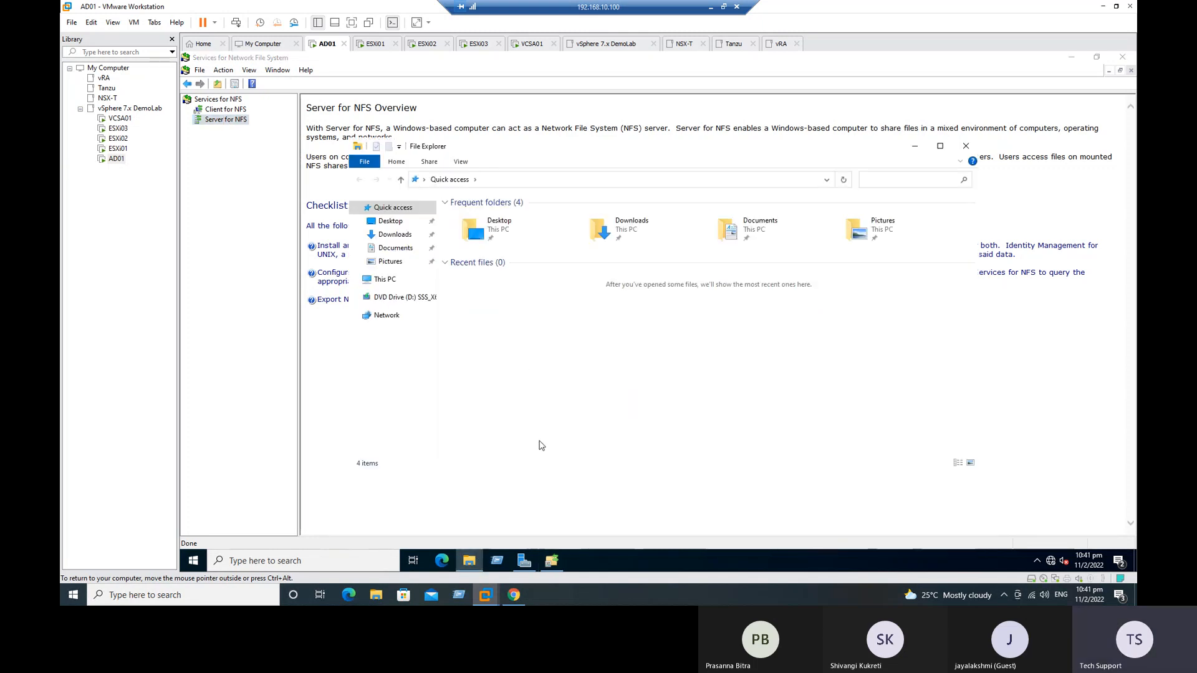
left_click(374, 281)
double_click(519, 349)
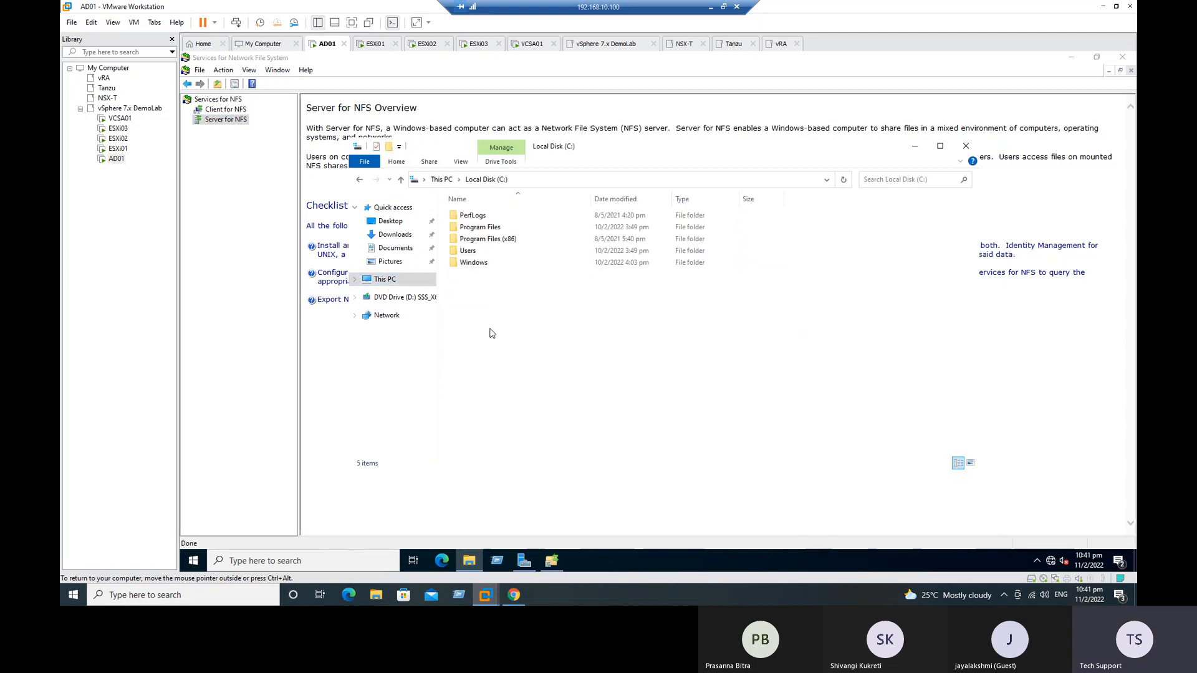
right_click(485, 306)
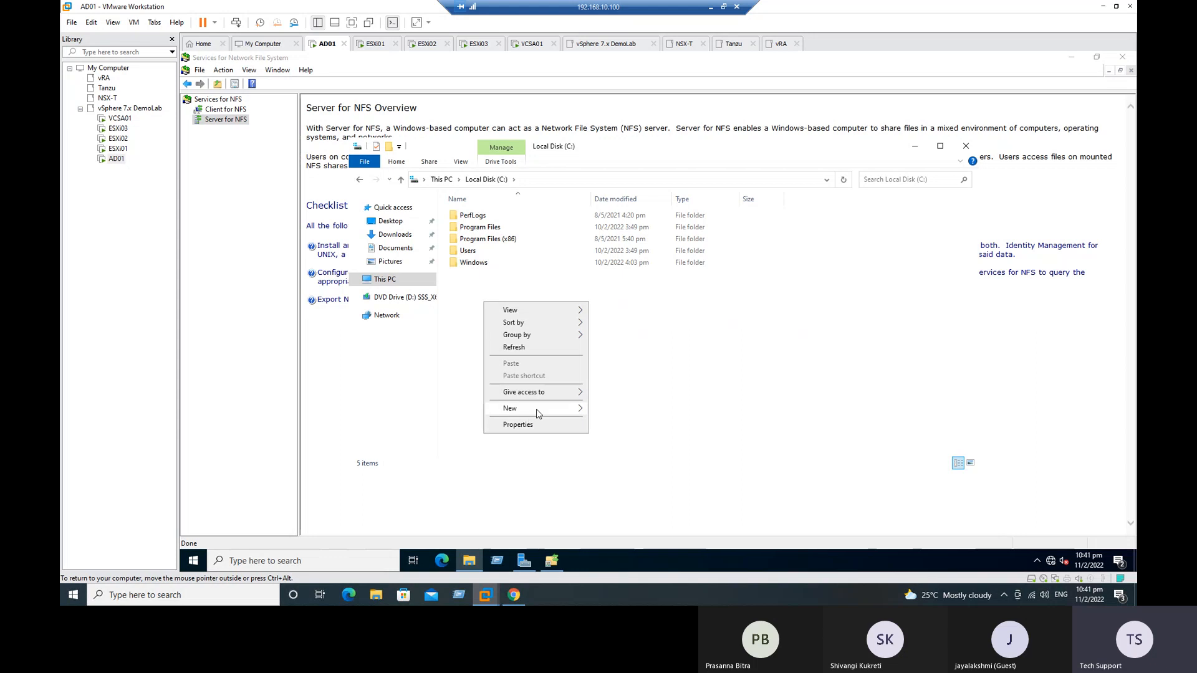
mouse_move(537, 409)
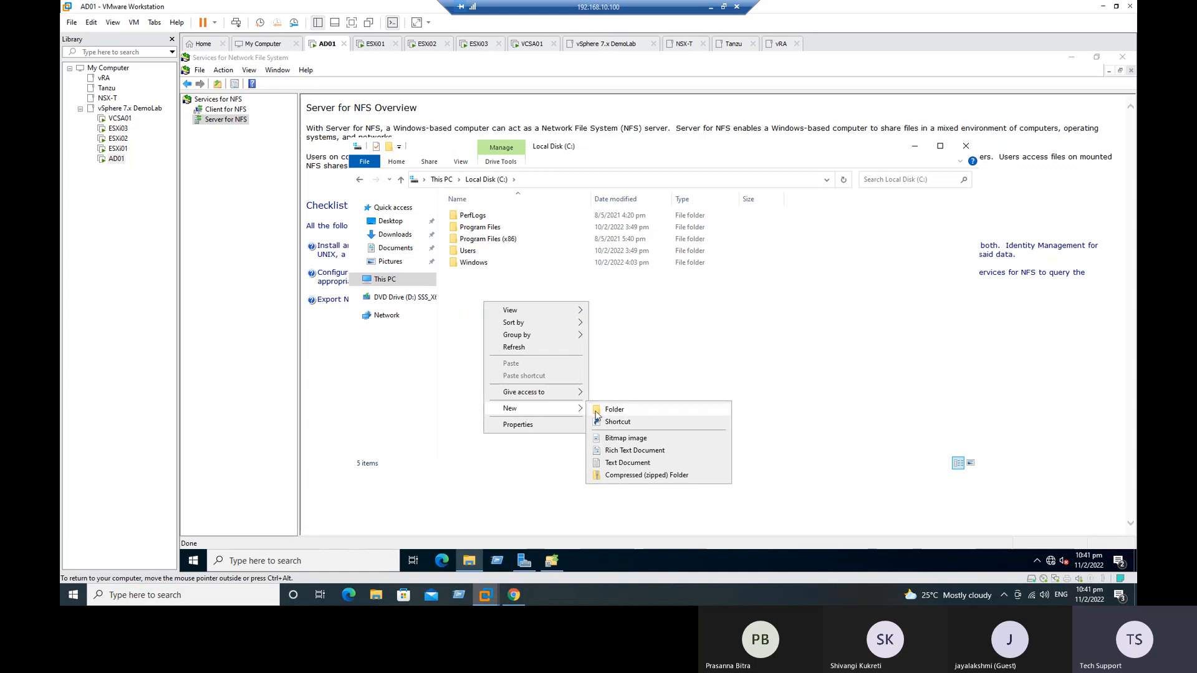
left_click(788, 386)
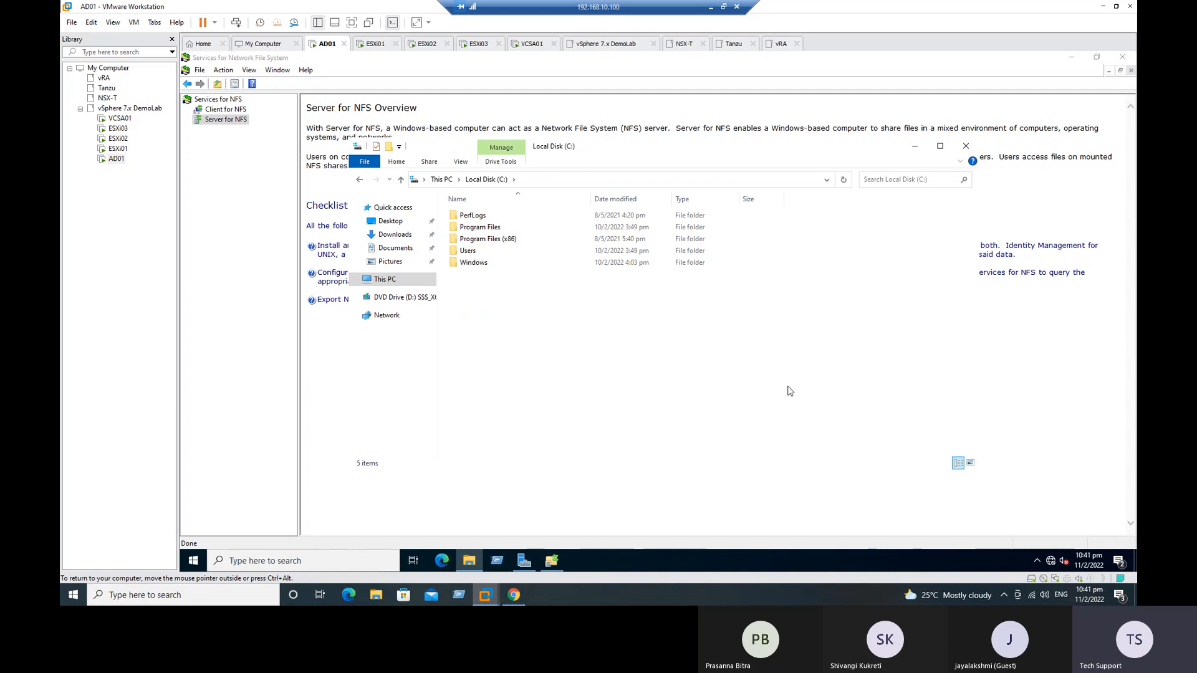
Step: Go to the Shares page of File and Storage Services in Server Manager and start the New Share Wizard
left_click(517, 561)
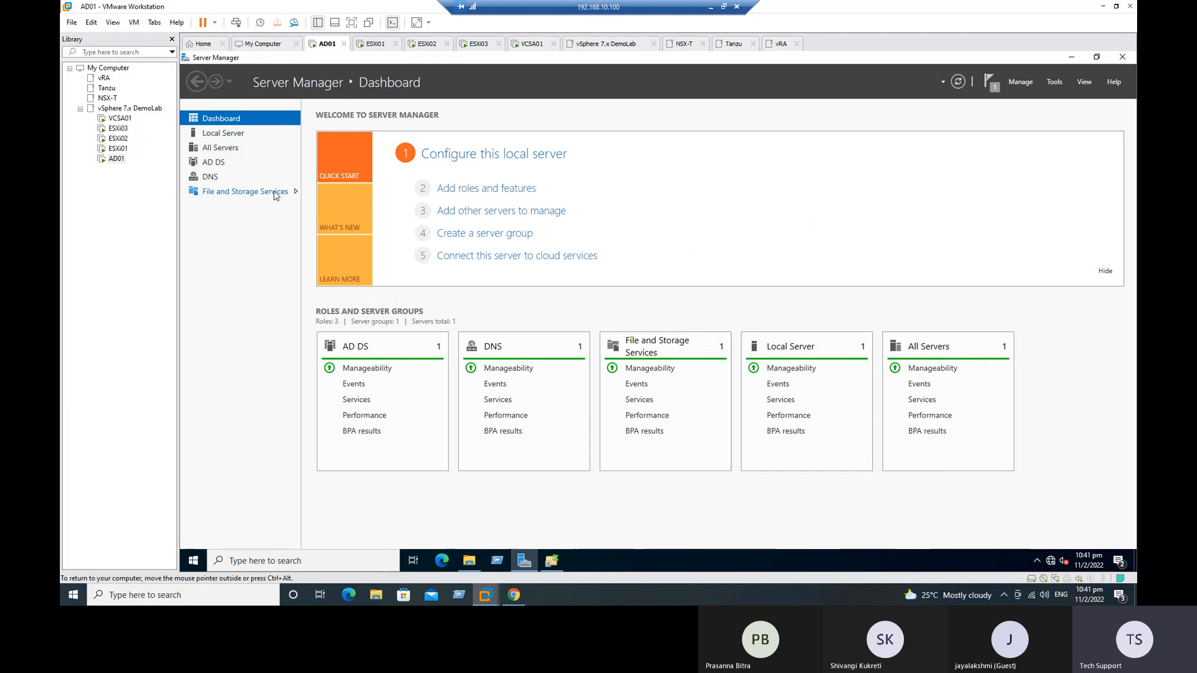
left_click(224, 195)
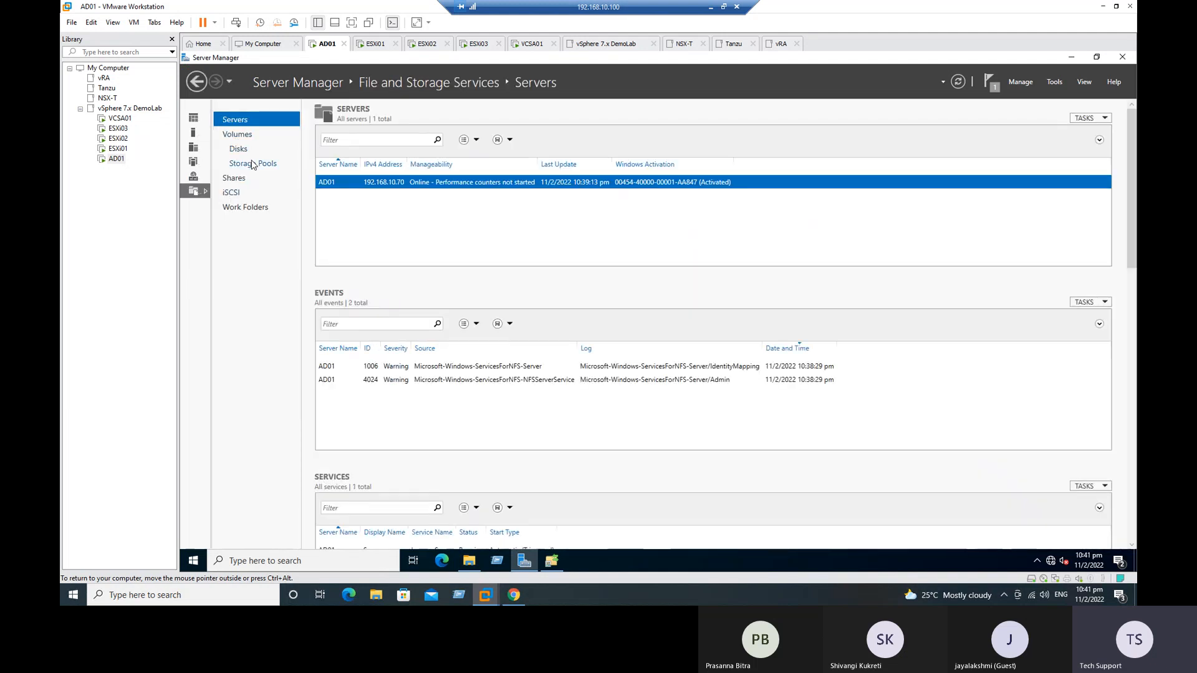
left_click(233, 179)
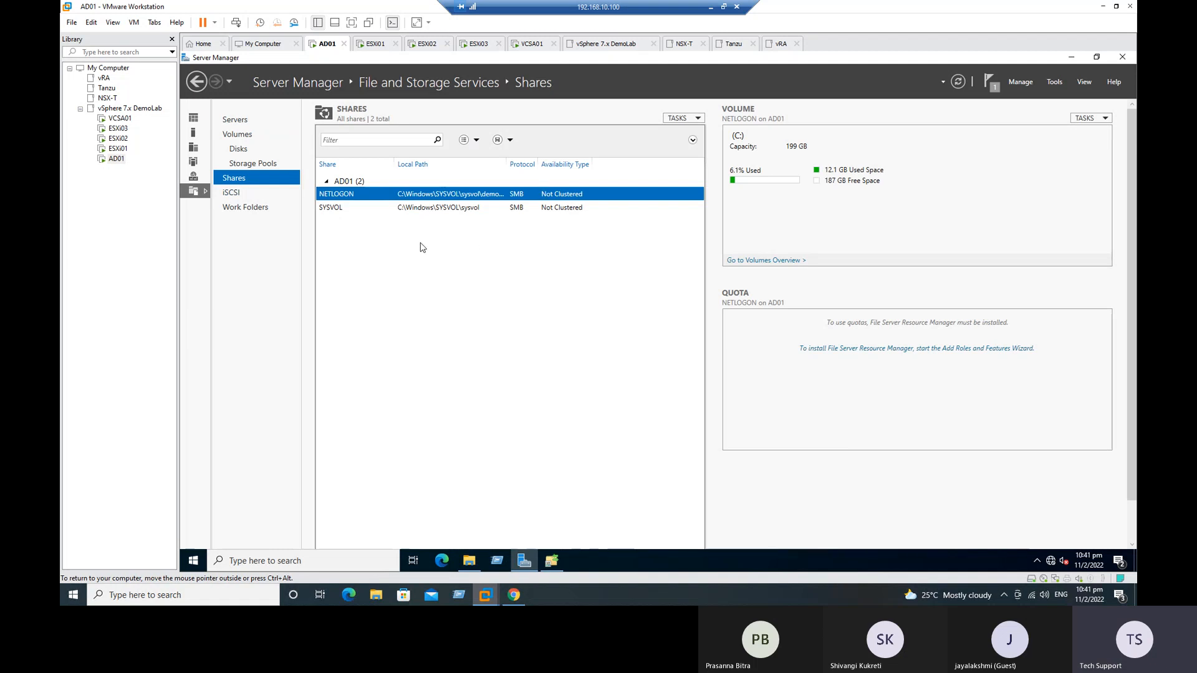
left_click(698, 119)
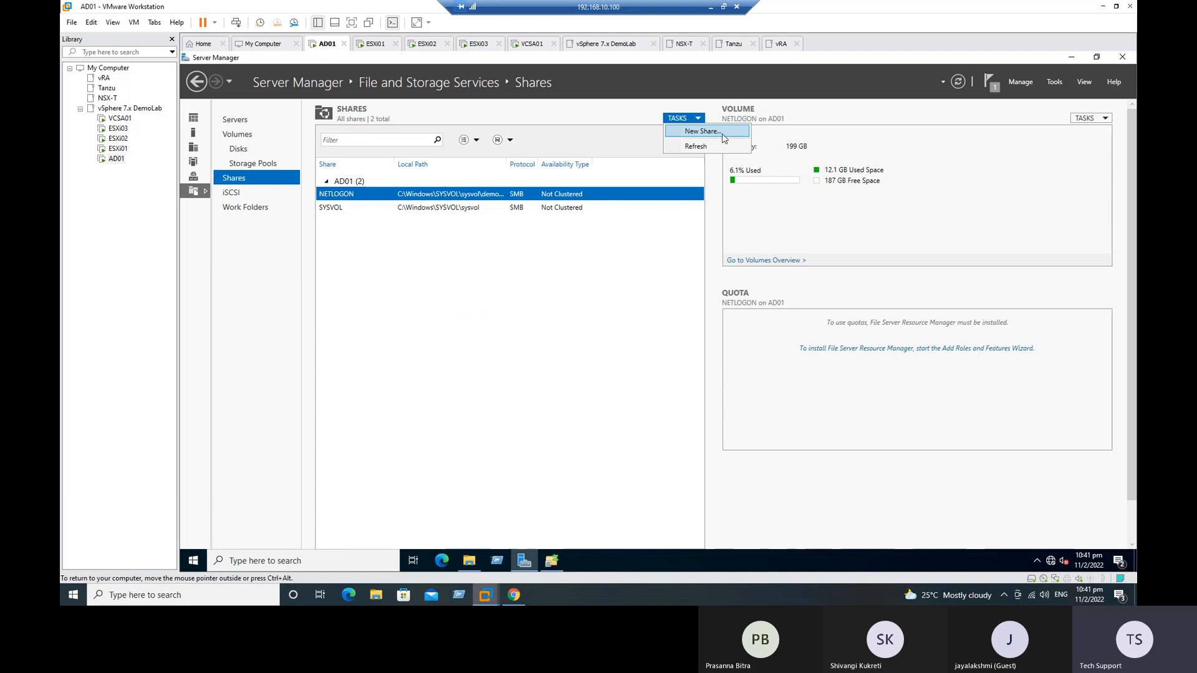
left_click(724, 138)
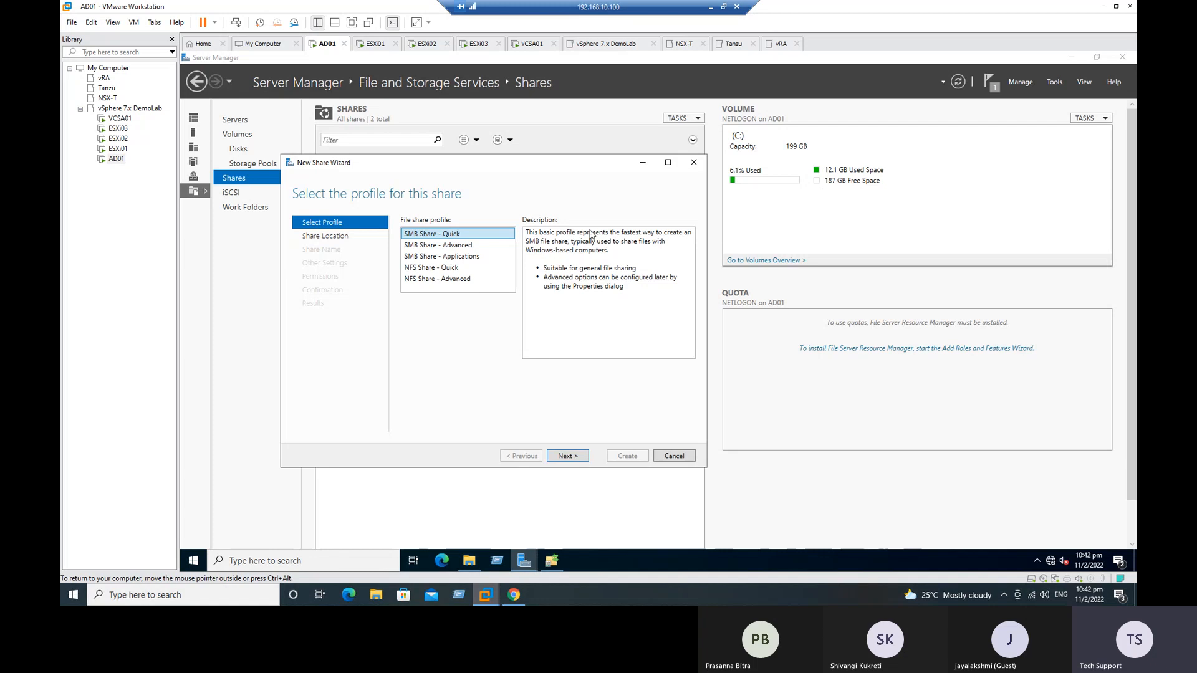
Step: Examine the descriptions of the available SMB and NFS file share profiles, comparing NFS Share - Quick with NFS Share - Advanced
left_click(426, 246)
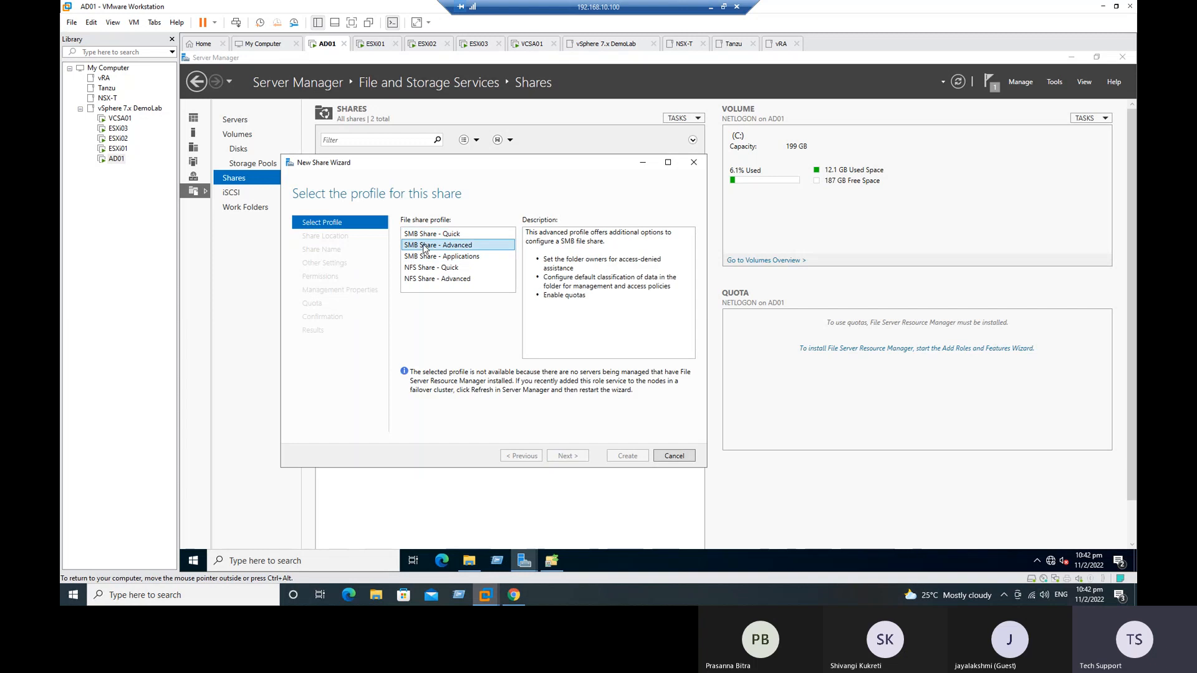
left_click(425, 259)
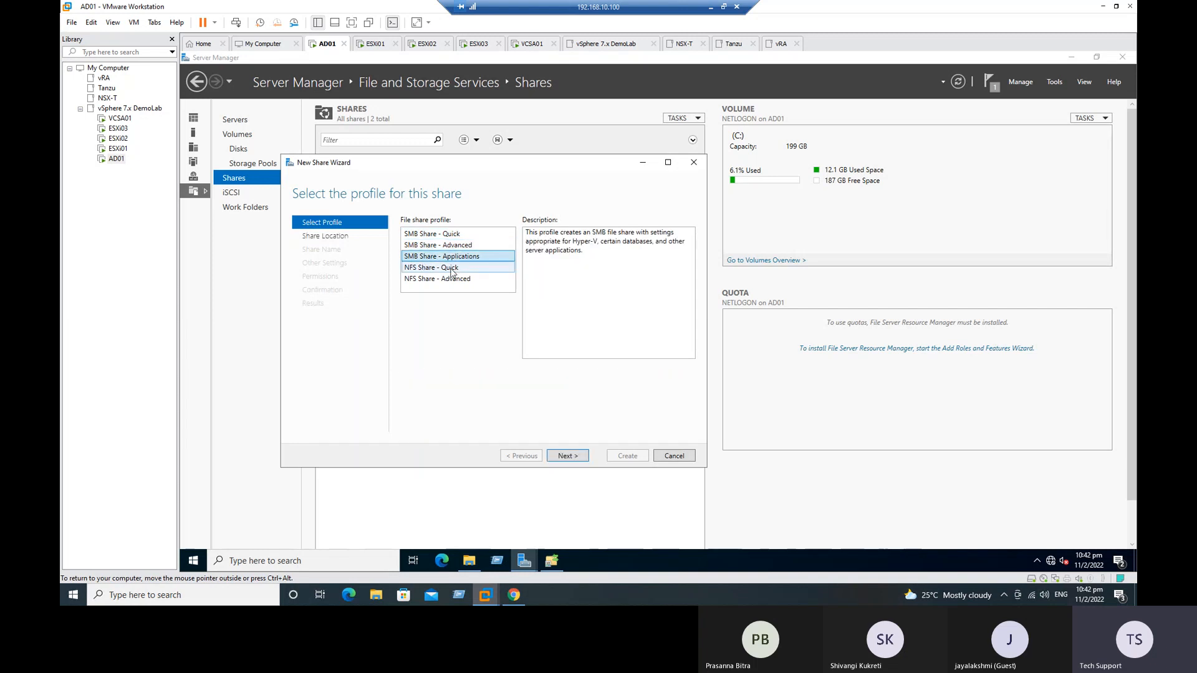
left_click(451, 269)
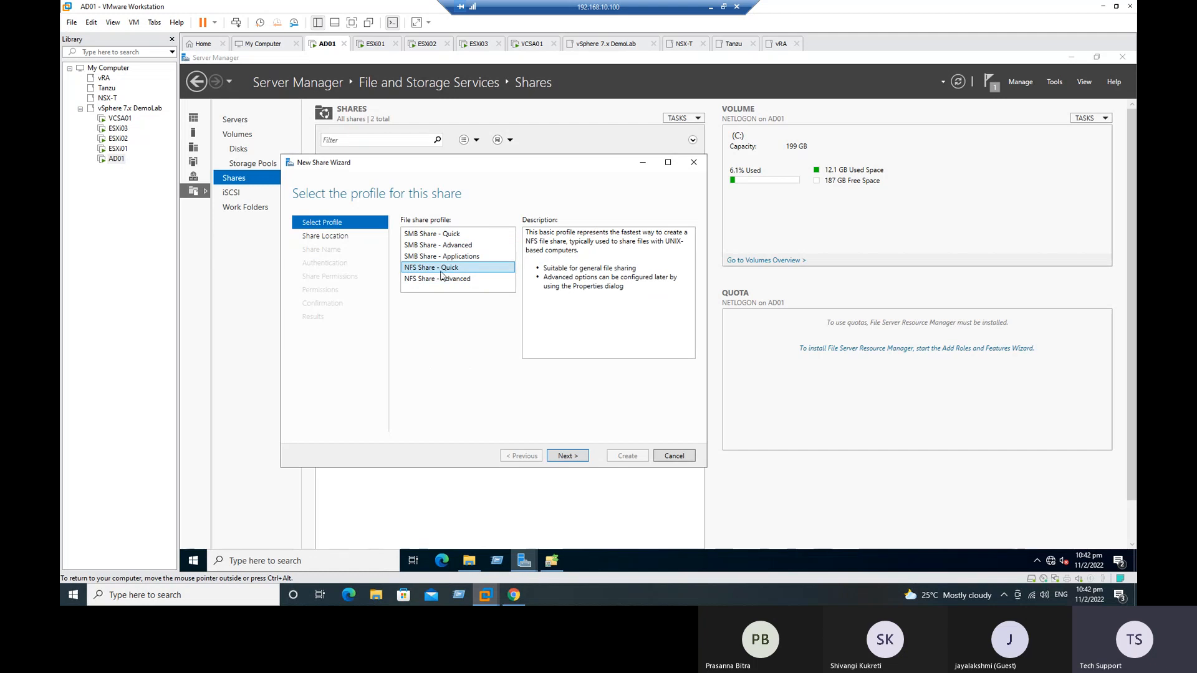
left_click(447, 282)
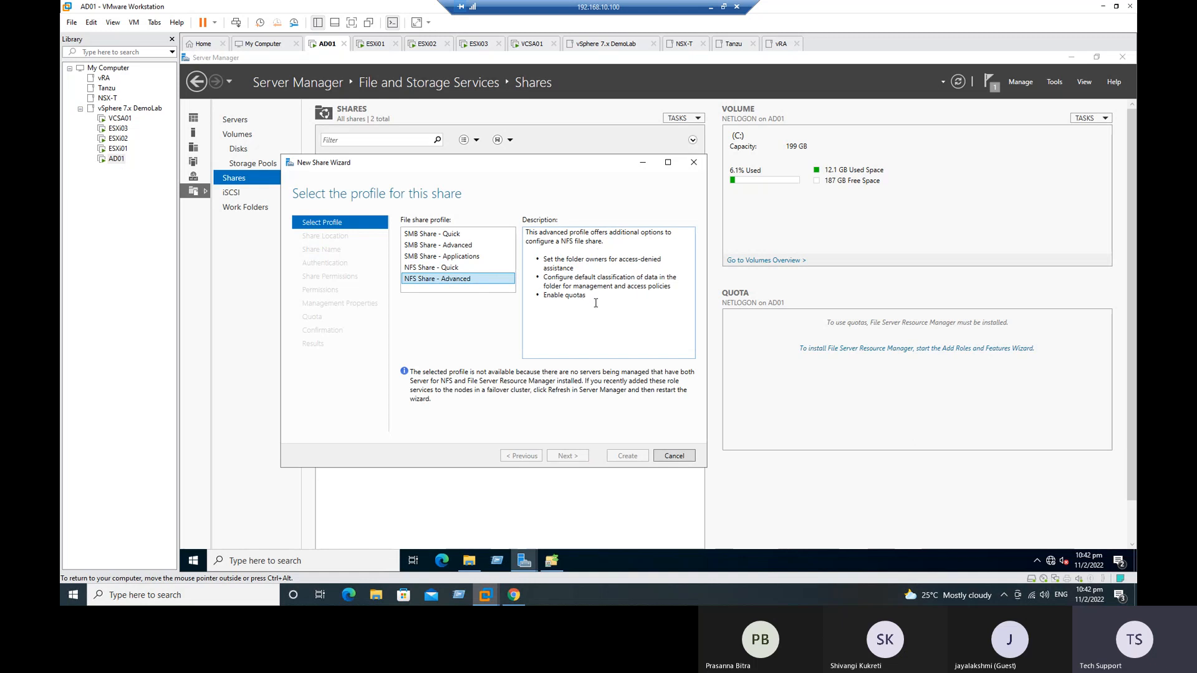
left_click_drag(595, 299, 543, 234)
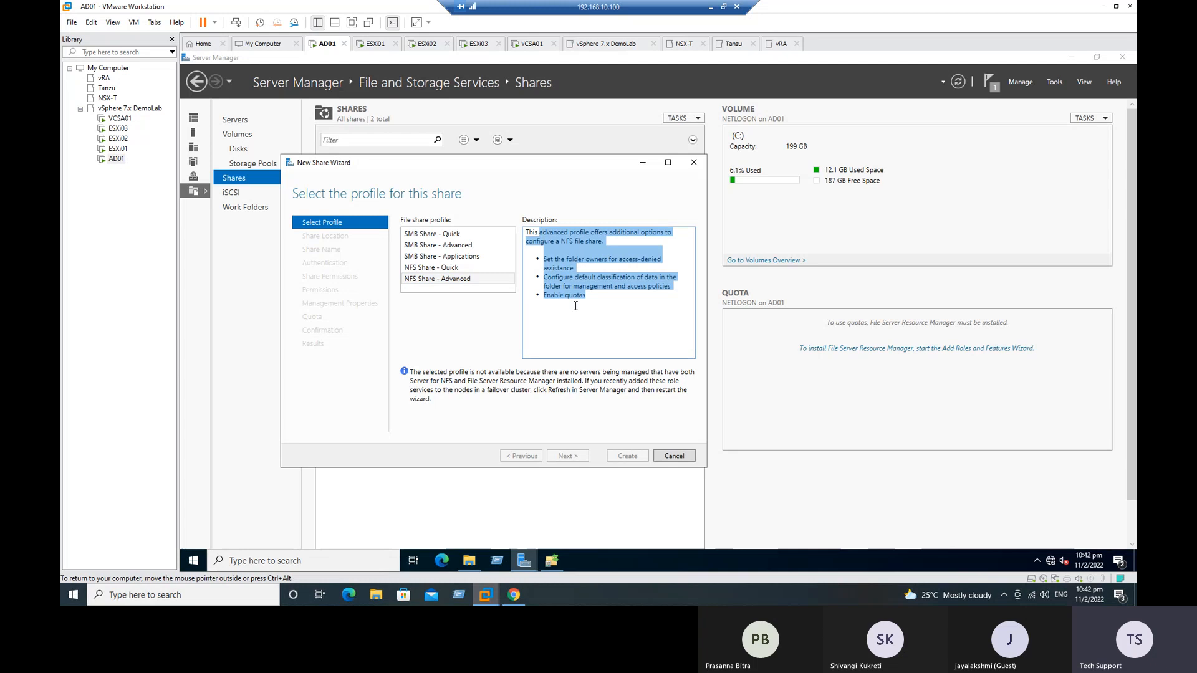
left_click(448, 268)
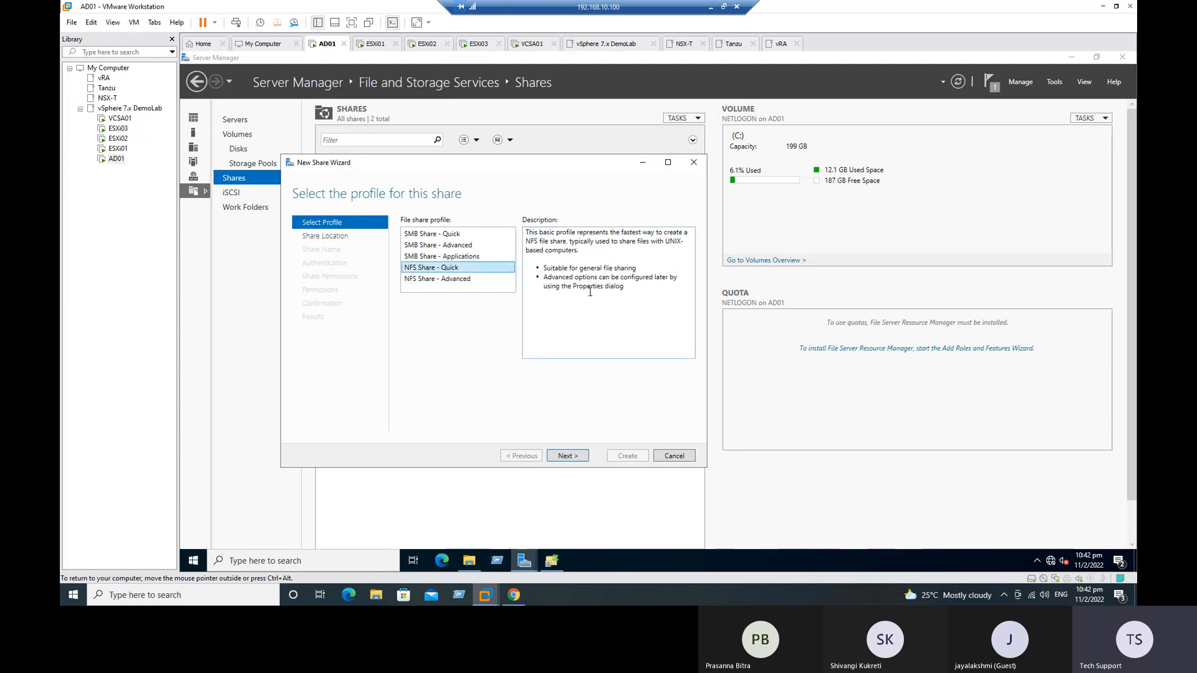
left_click_drag(551, 270, 523, 232)
left_click(630, 319)
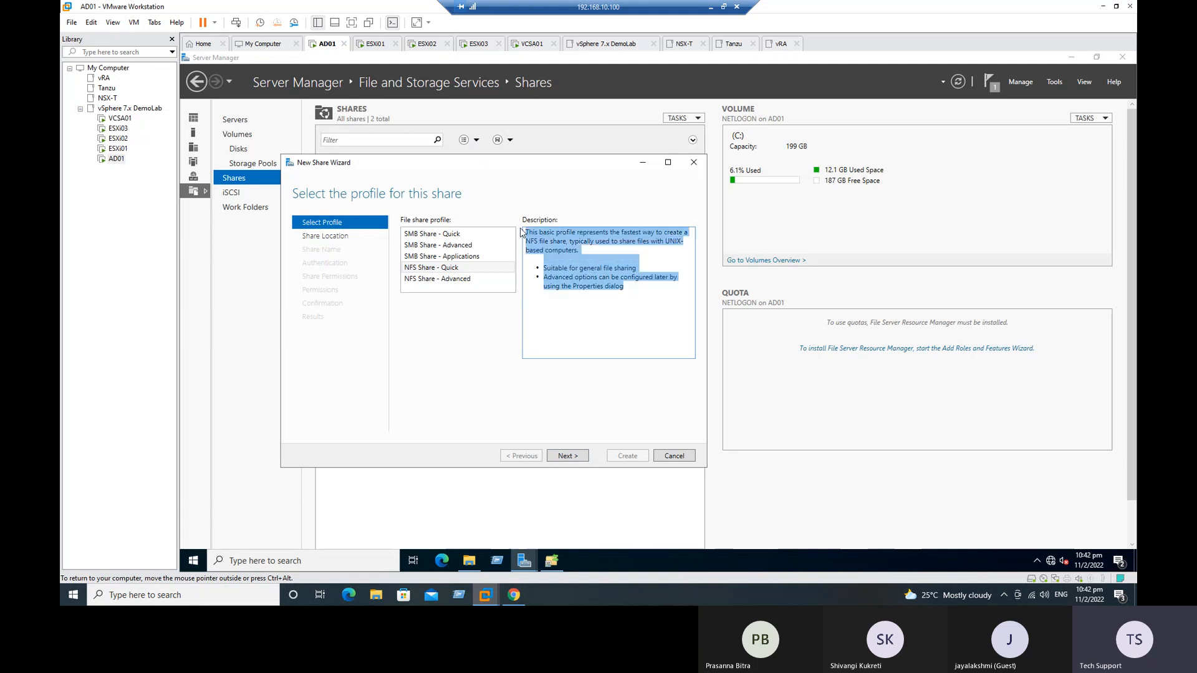
left_click(591, 308)
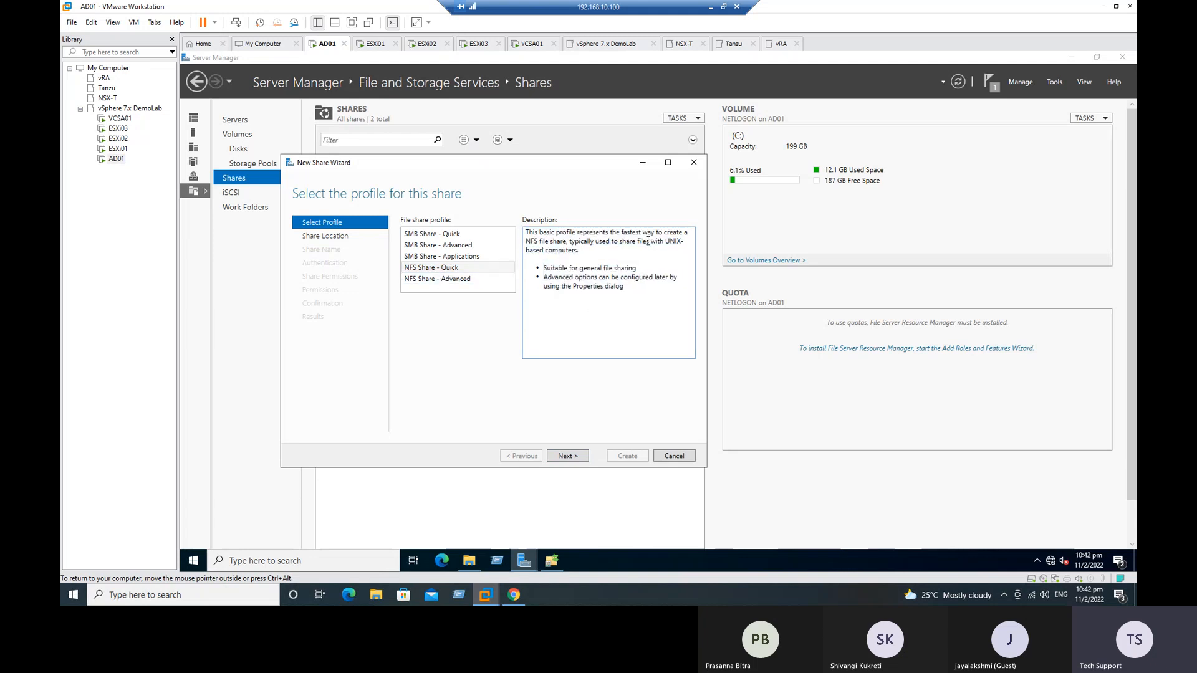
left_click_drag(637, 241, 607, 250)
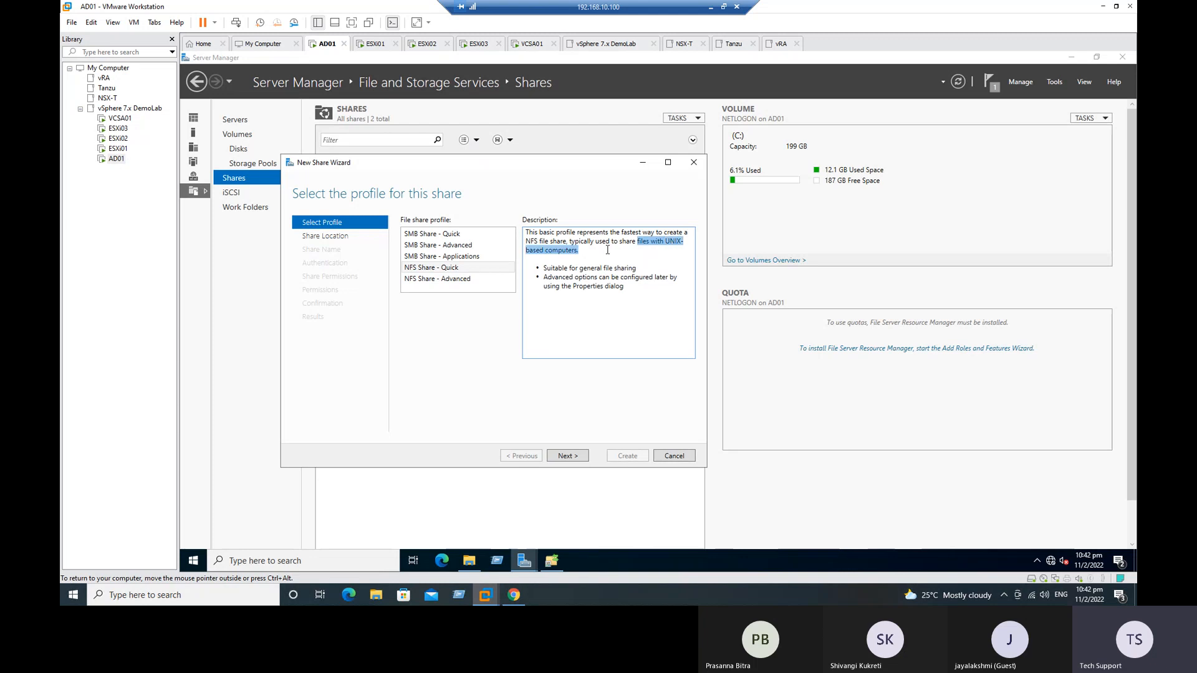
left_click(633, 338)
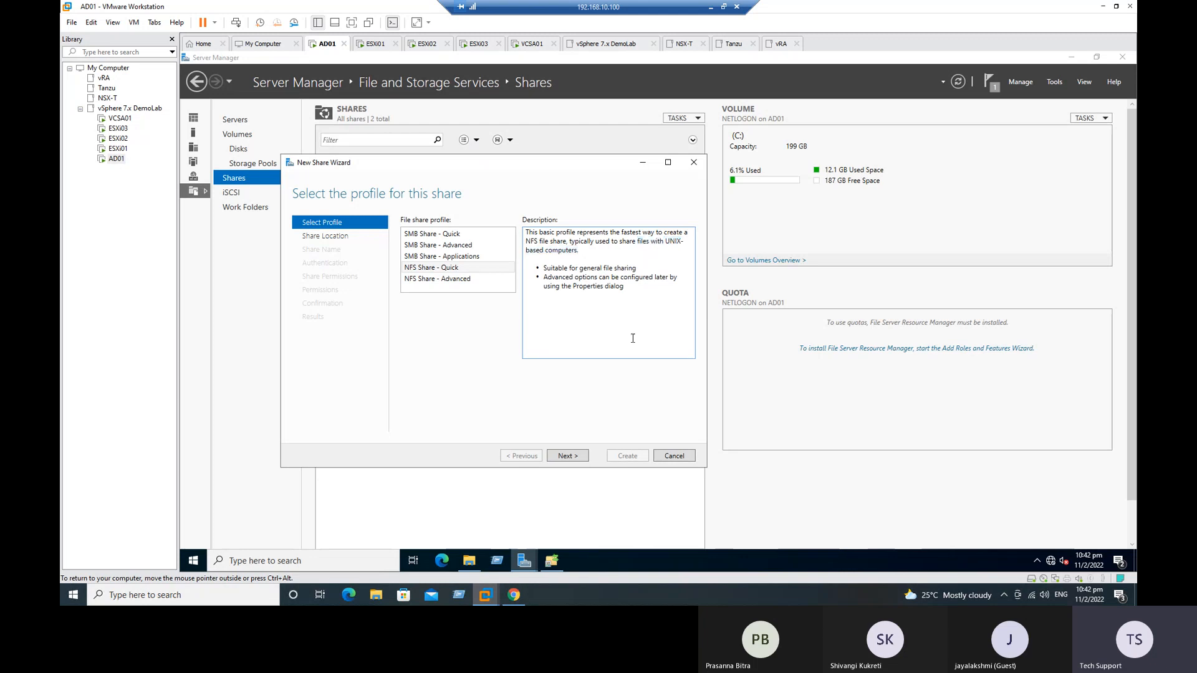
Step: Choose the NFS Share - Quick profile, set the share location to a custom path, and open the folder selection for it
left_click(448, 269)
left_click(567, 456)
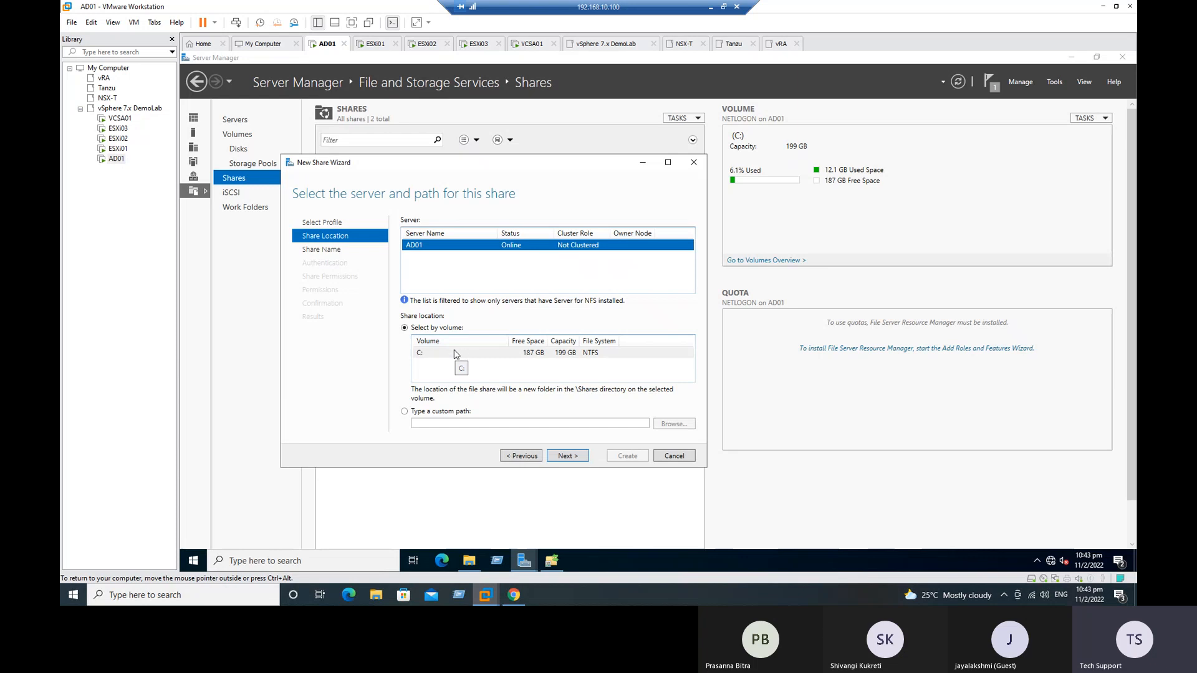
left_click(427, 413)
left_click(687, 428)
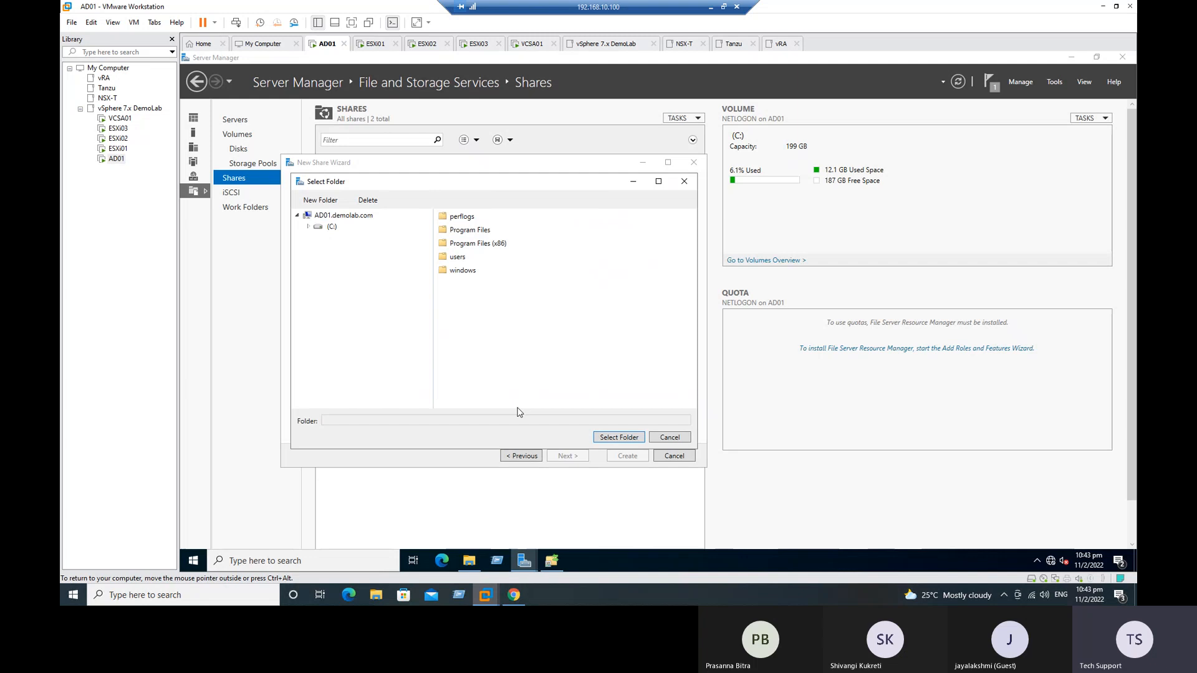
Step: Create a folder named NFS-Datastore in the root of drive C: and return to the share's folder selection
mouse_move(478, 563)
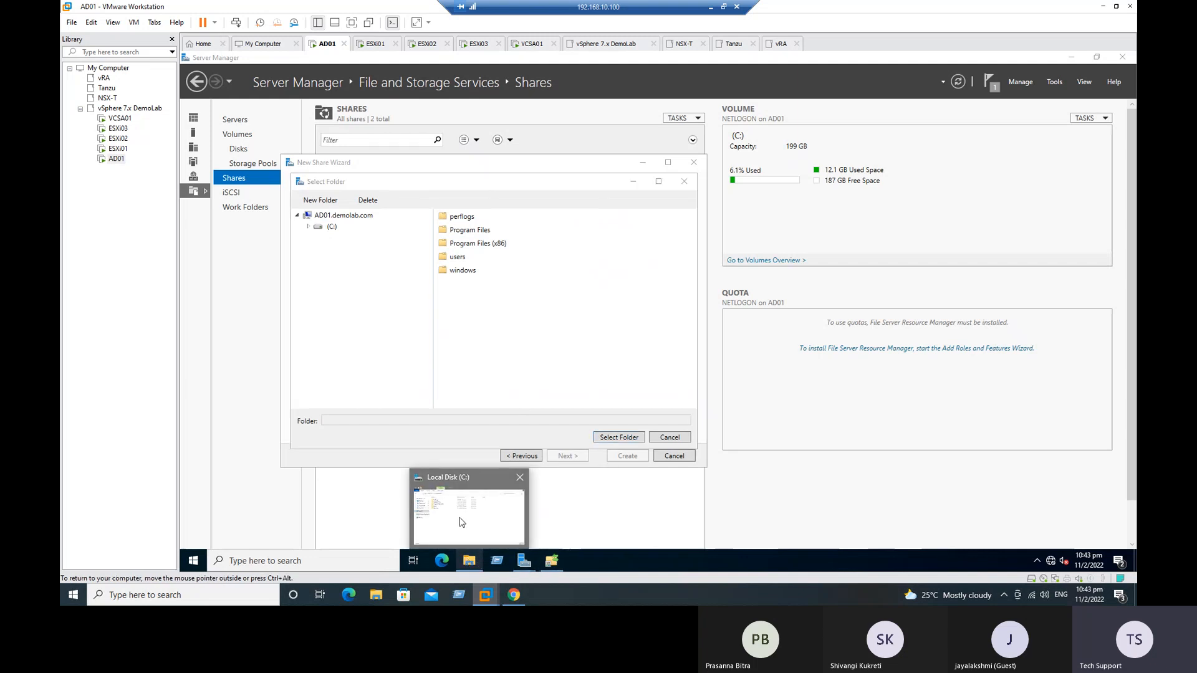
left_click(461, 518)
right_click(519, 318)
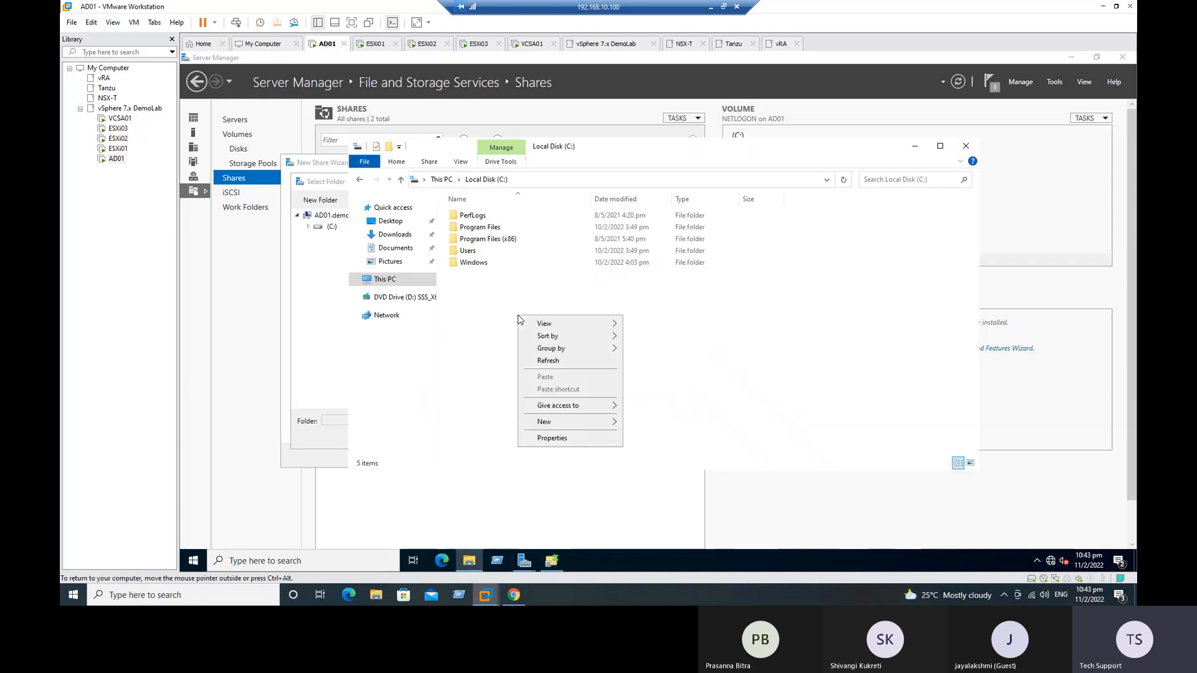
mouse_move(546, 422)
left_click(651, 425)
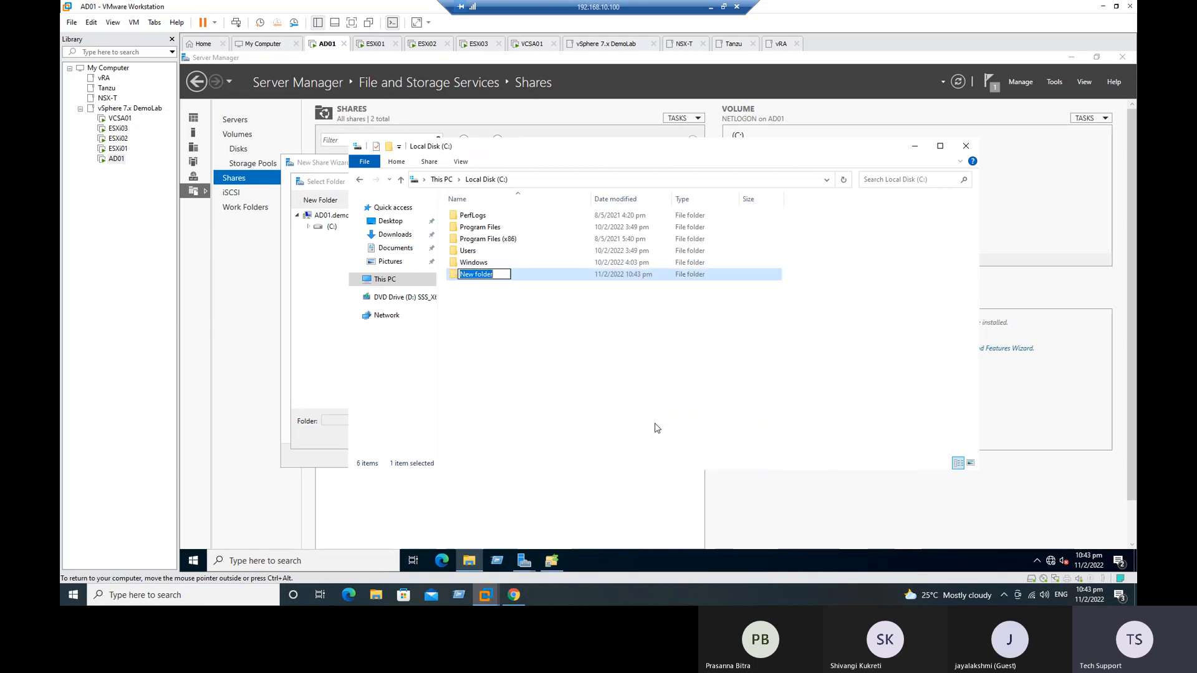
type("NFSS")
key("BackSpace")
type("-share")
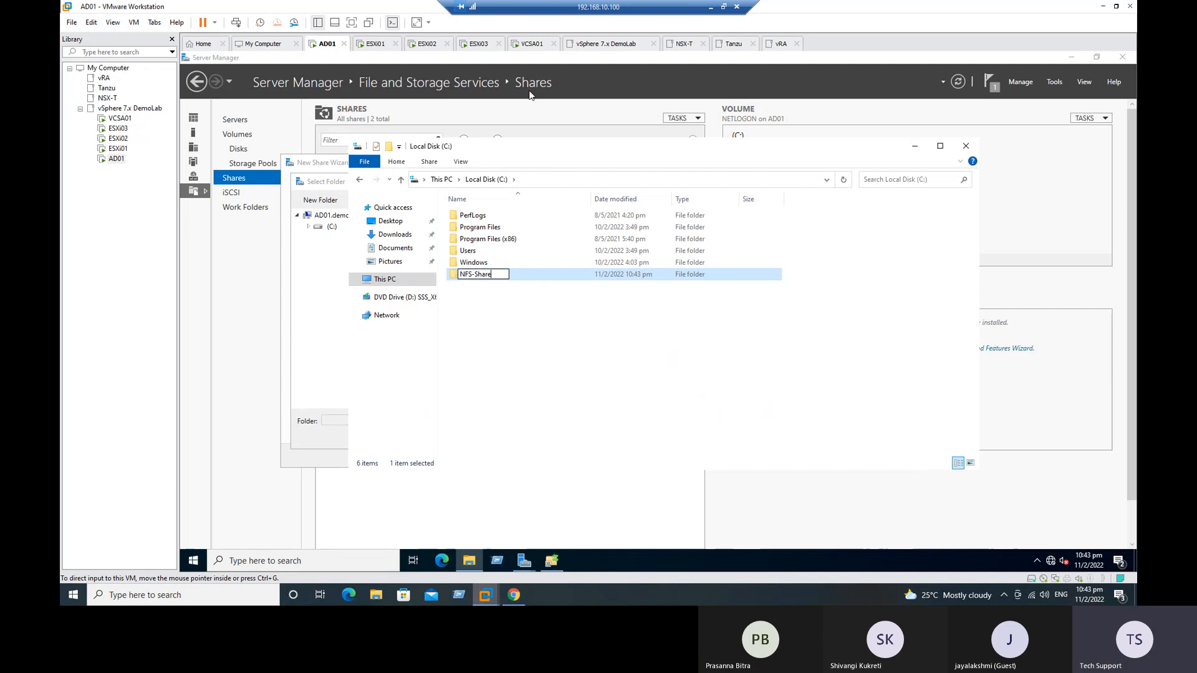
key("BackSpace")
key("BackSpace")
key("BackSpace")
key("BackSpace")
key("BackSpace")
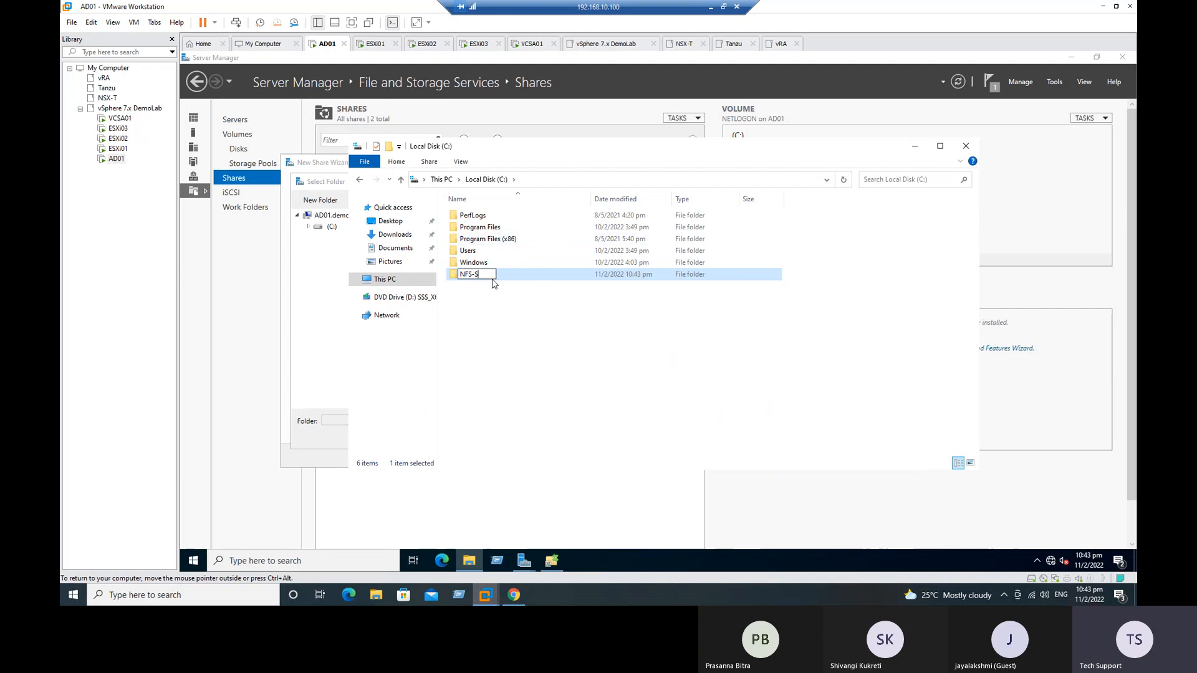
type("Datastore")
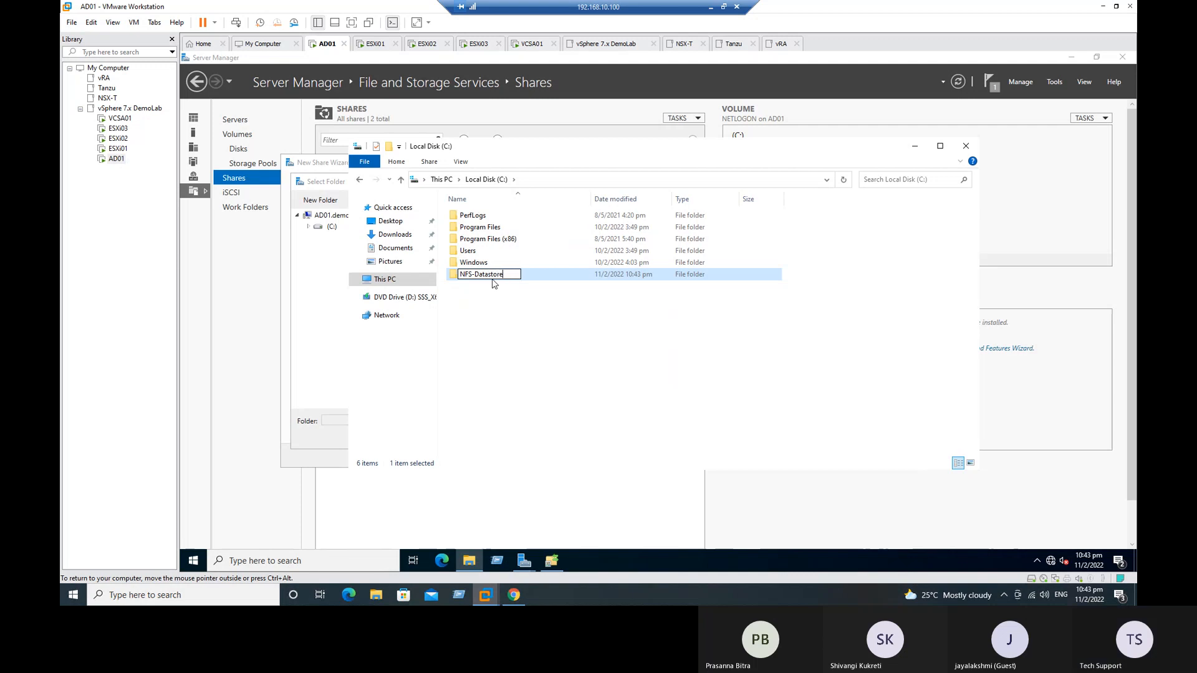
left_click(509, 322)
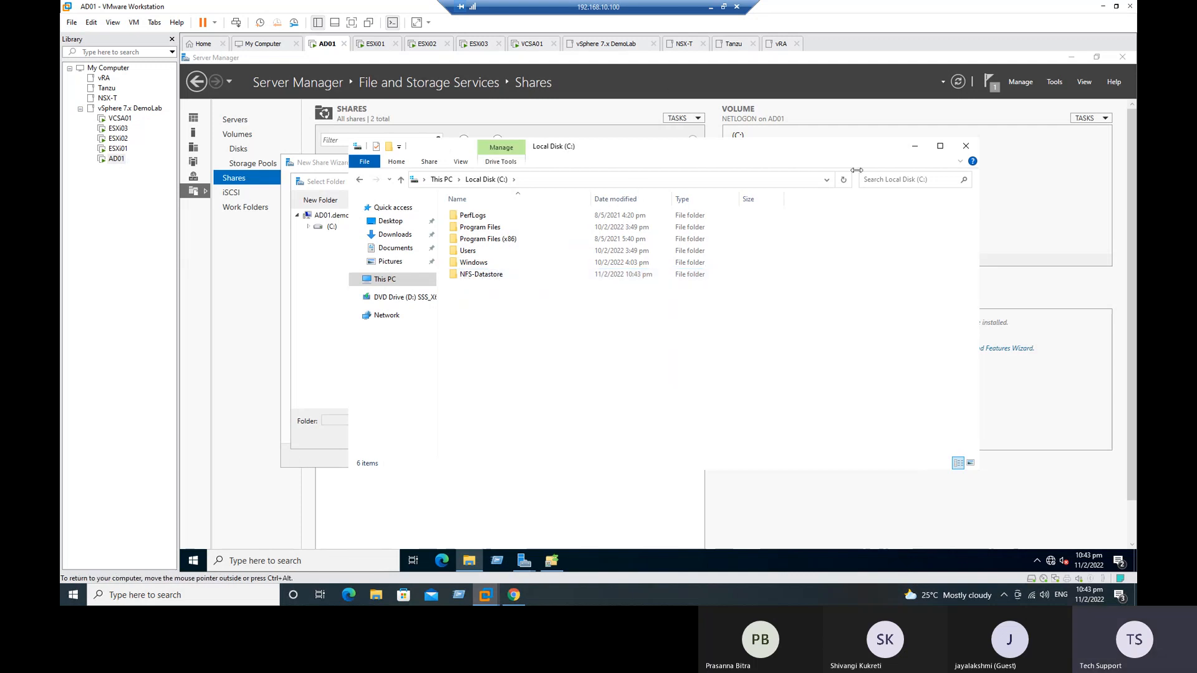
left_click(915, 149)
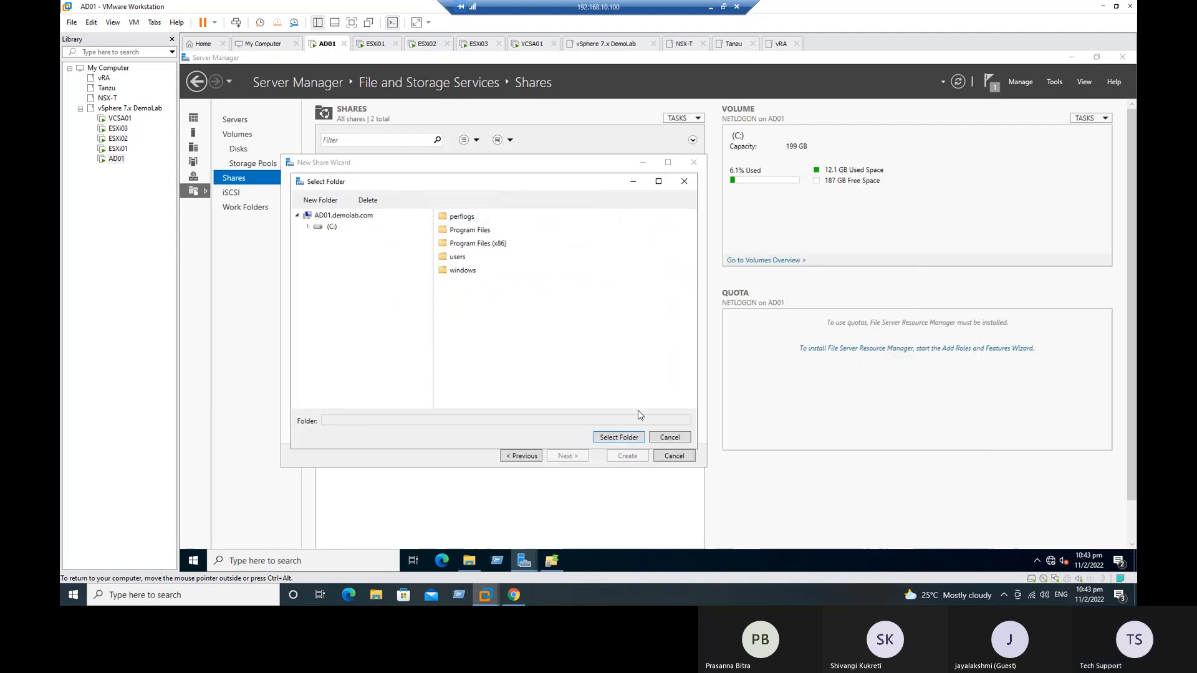
Step: Reload the folder selection, choose C:\NFS-Datastore as the share's custom path, and proceed to the share name
left_click(669, 437)
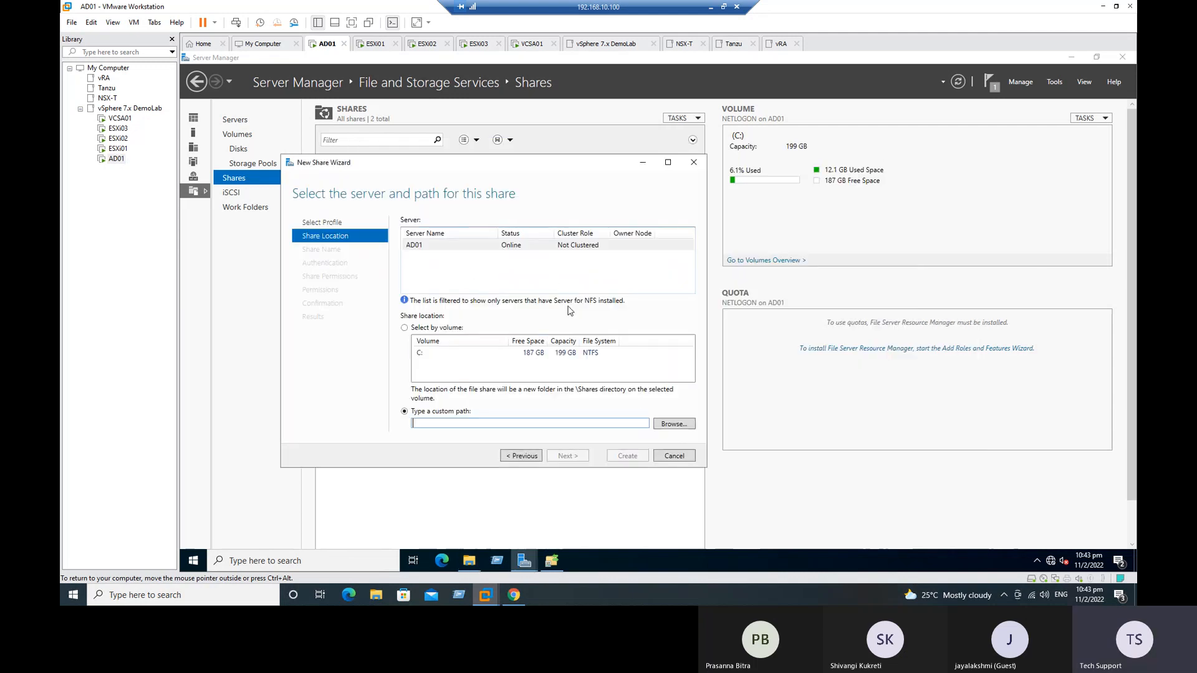
left_click(677, 421)
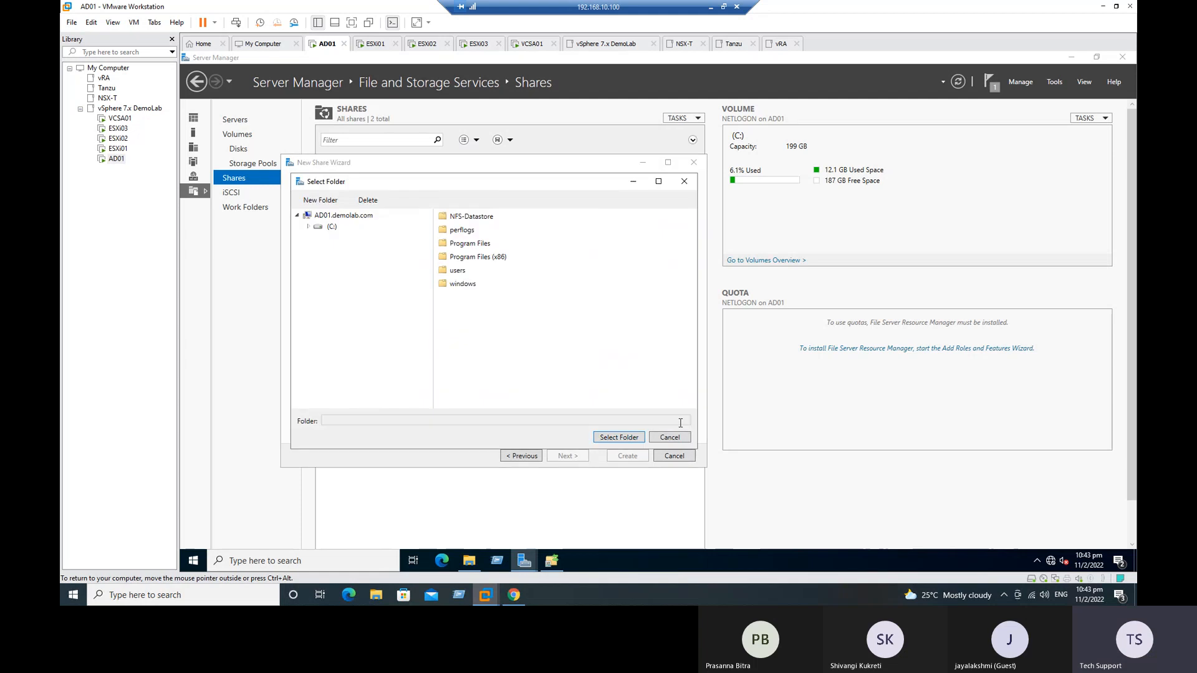
left_click(472, 220)
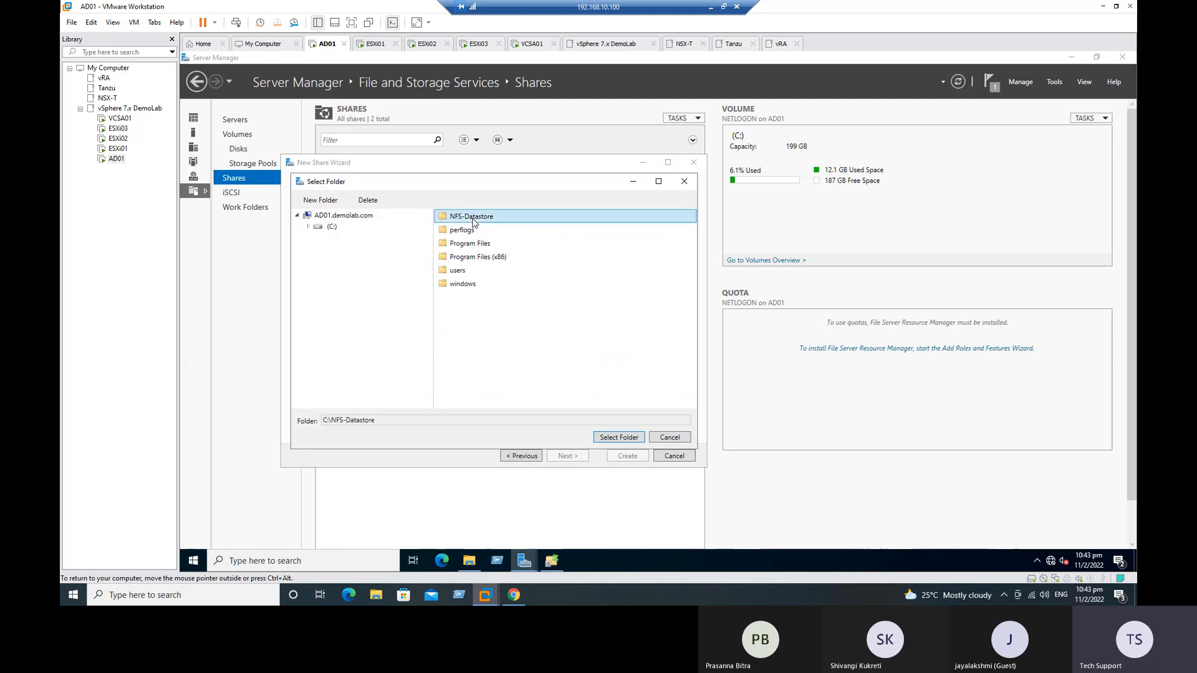
left_click(632, 439)
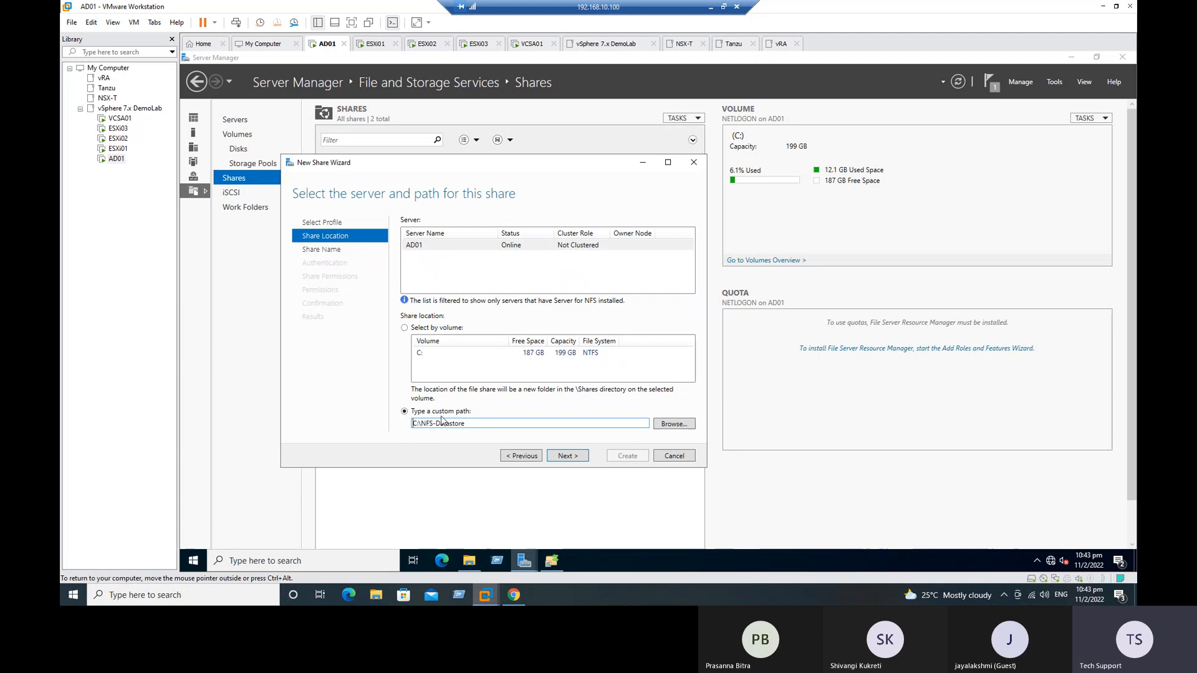
left_click(565, 456)
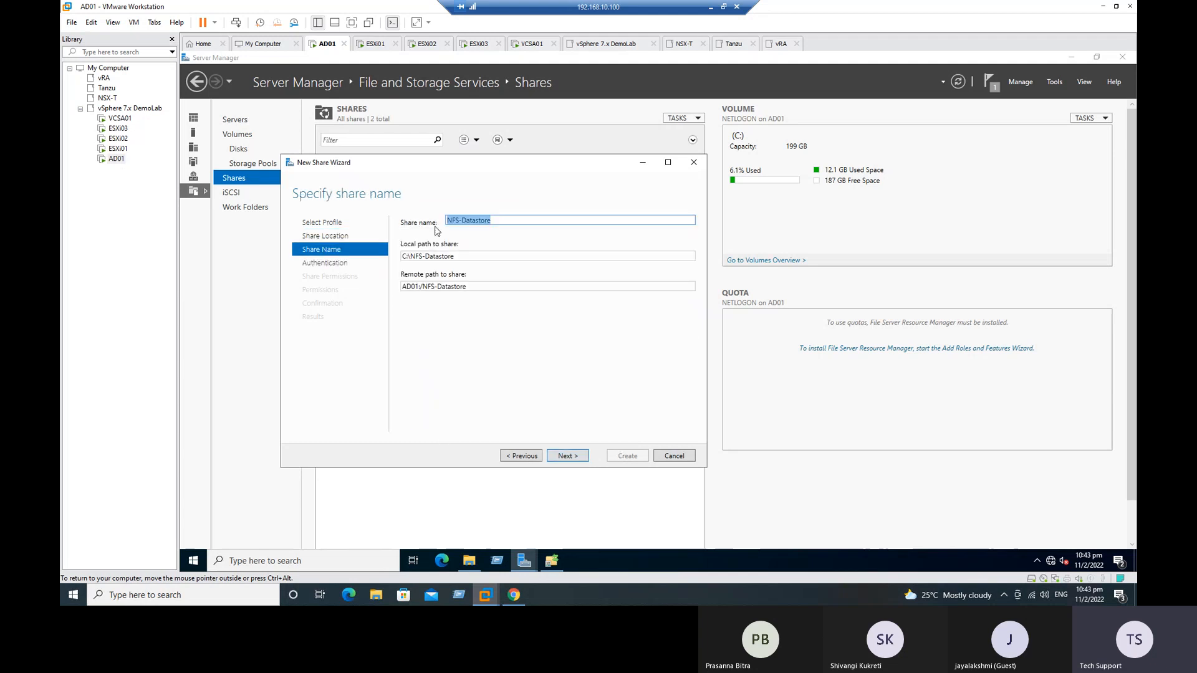
Step: Check the proposed share name and remote path, keep the name NFS-Datastore, and continue to the authentication methods
left_click(511, 218)
left_click(472, 286)
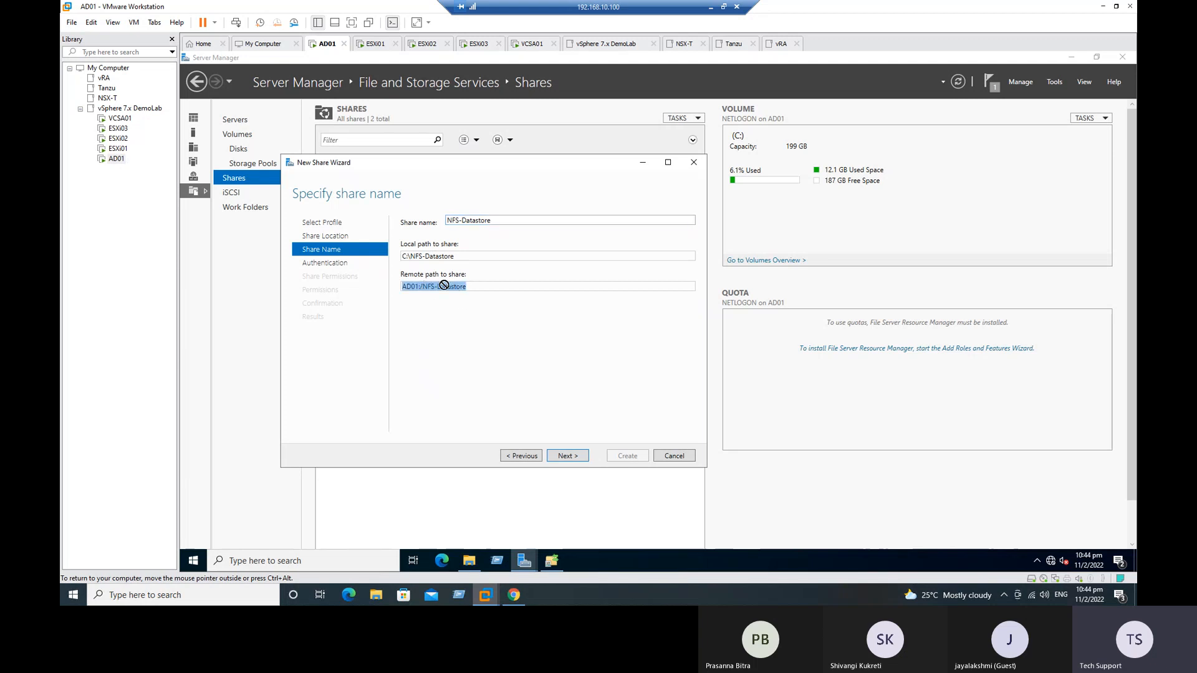
left_click_drag(475, 286, 420, 286)
left_click(571, 457)
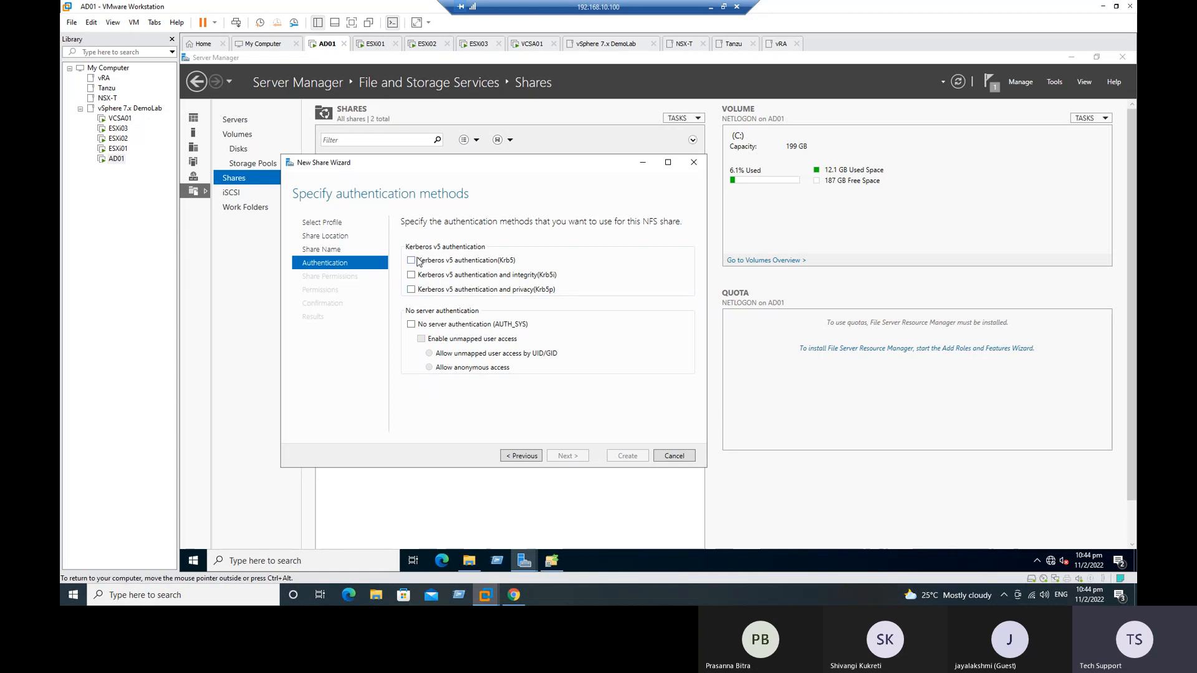
Step: Select No server authentication (AUTH_SYS) with unmapped user access for the NFS share and continue to its share permissions
left_click(411, 325)
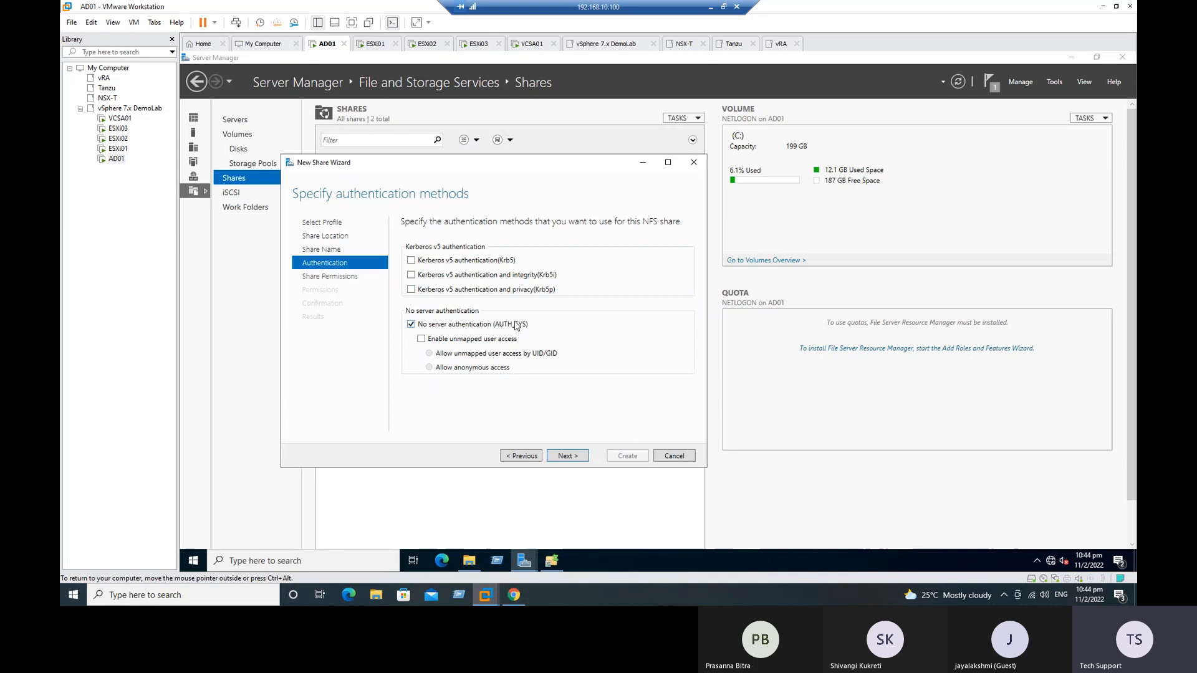
left_click(471, 344)
left_click(576, 458)
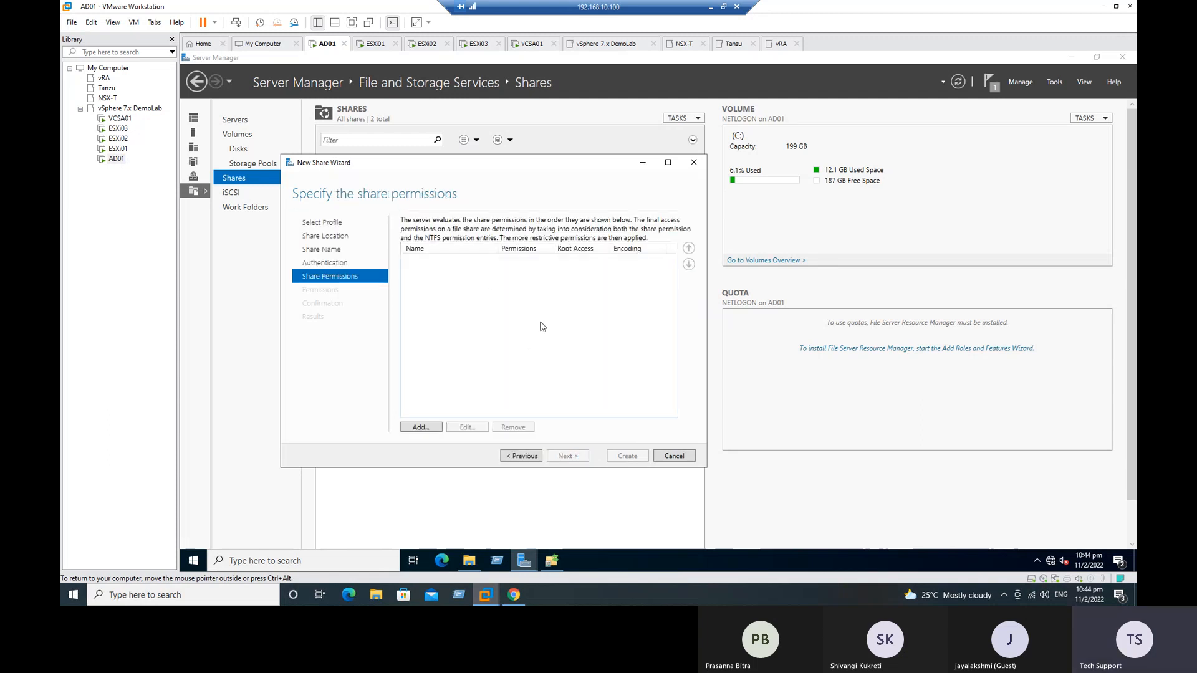
Step: Add a share permission for All Machines with Read / Write access, ANSI encoding and root access allowed
left_click(428, 428)
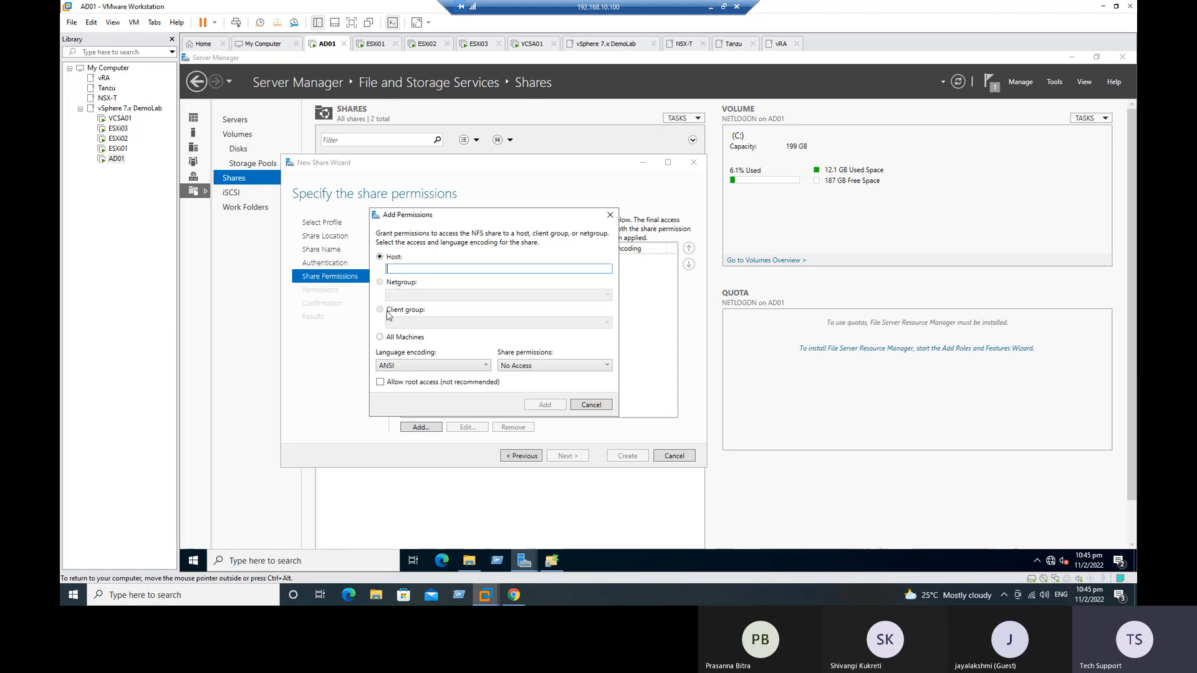
left_click(380, 337)
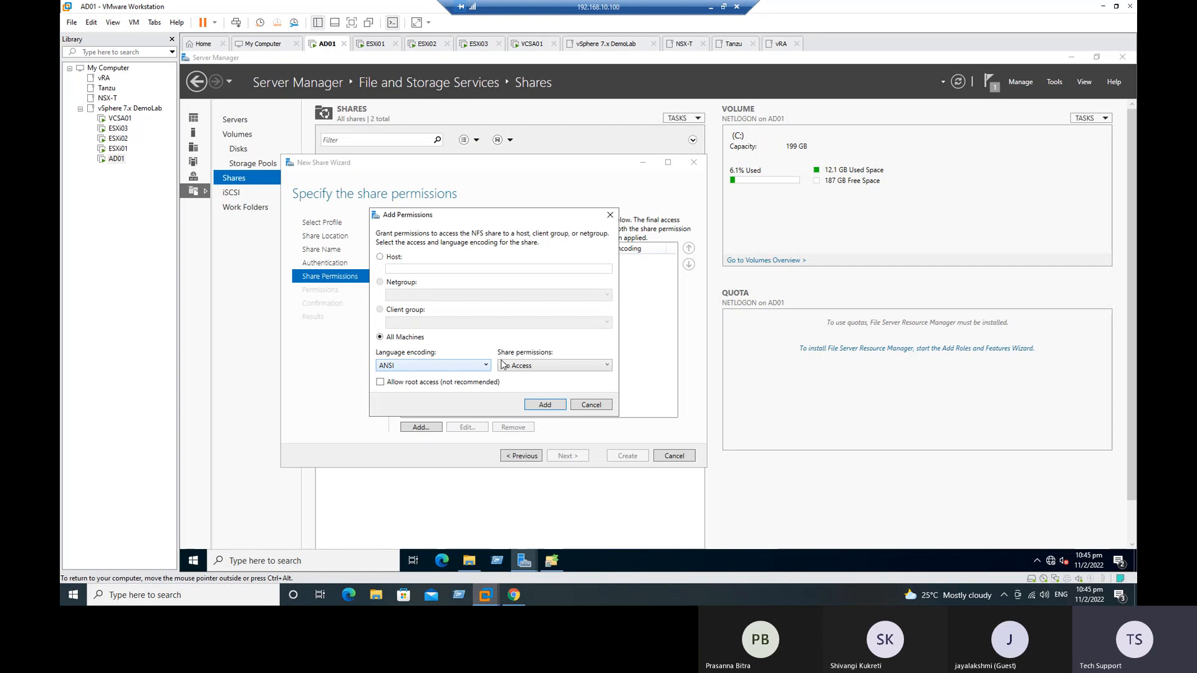
left_click(538, 371)
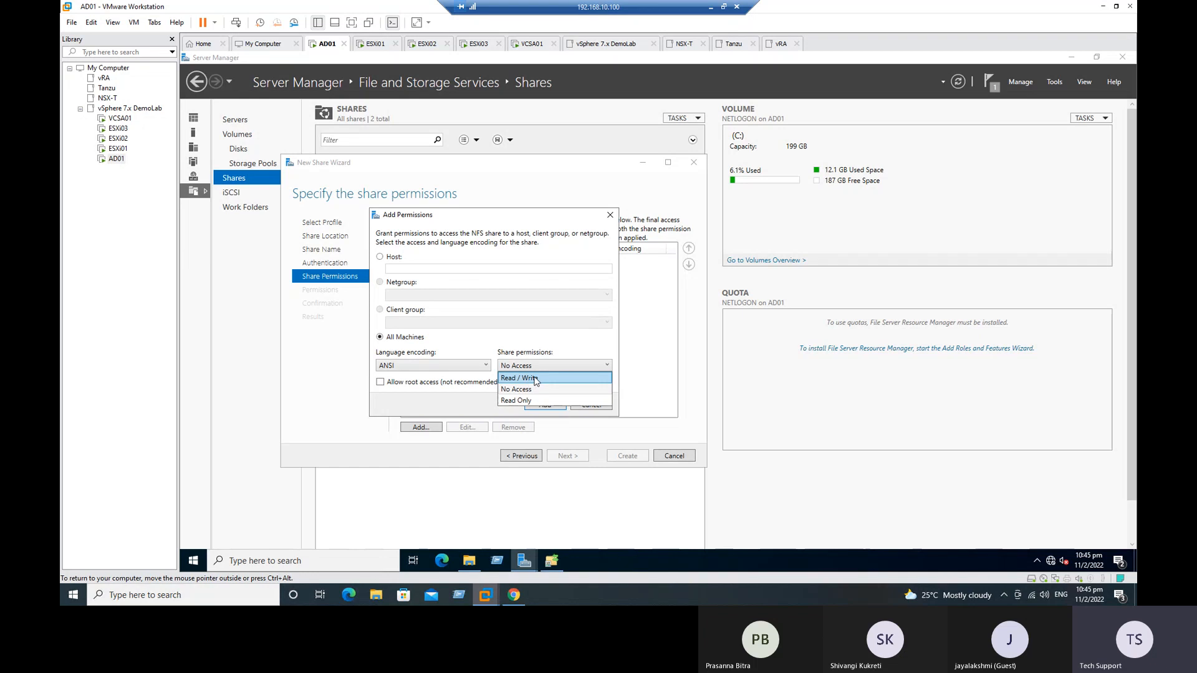
left_click(535, 378)
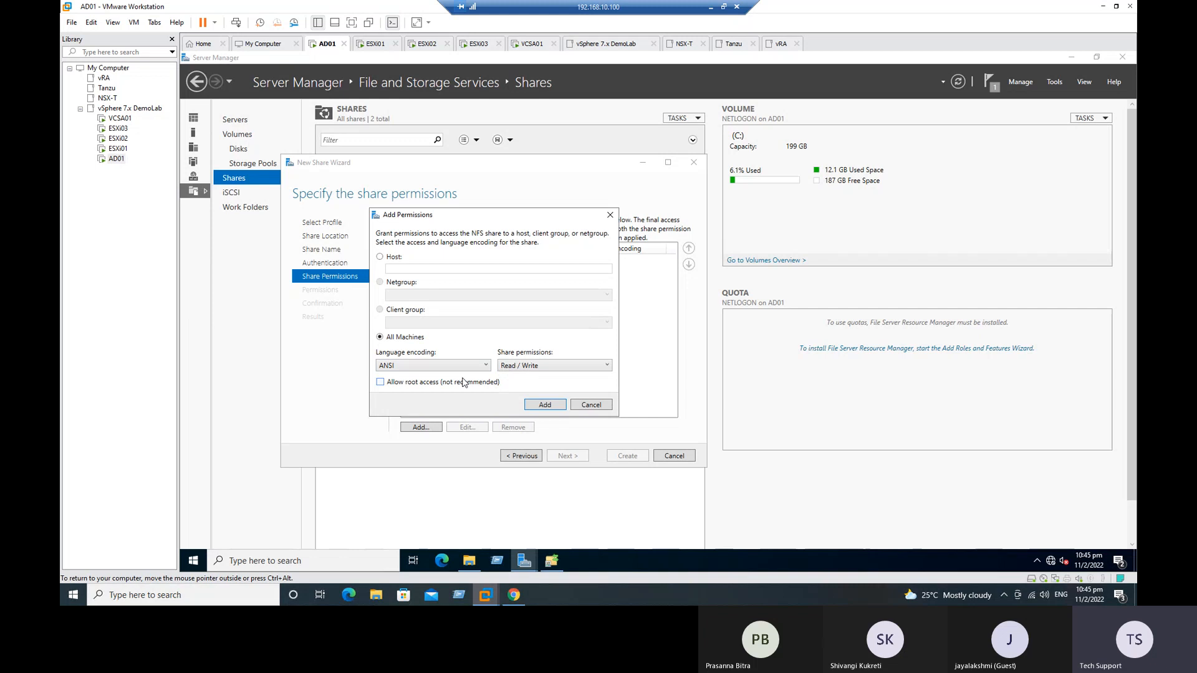
left_click(380, 382)
left_click(545, 405)
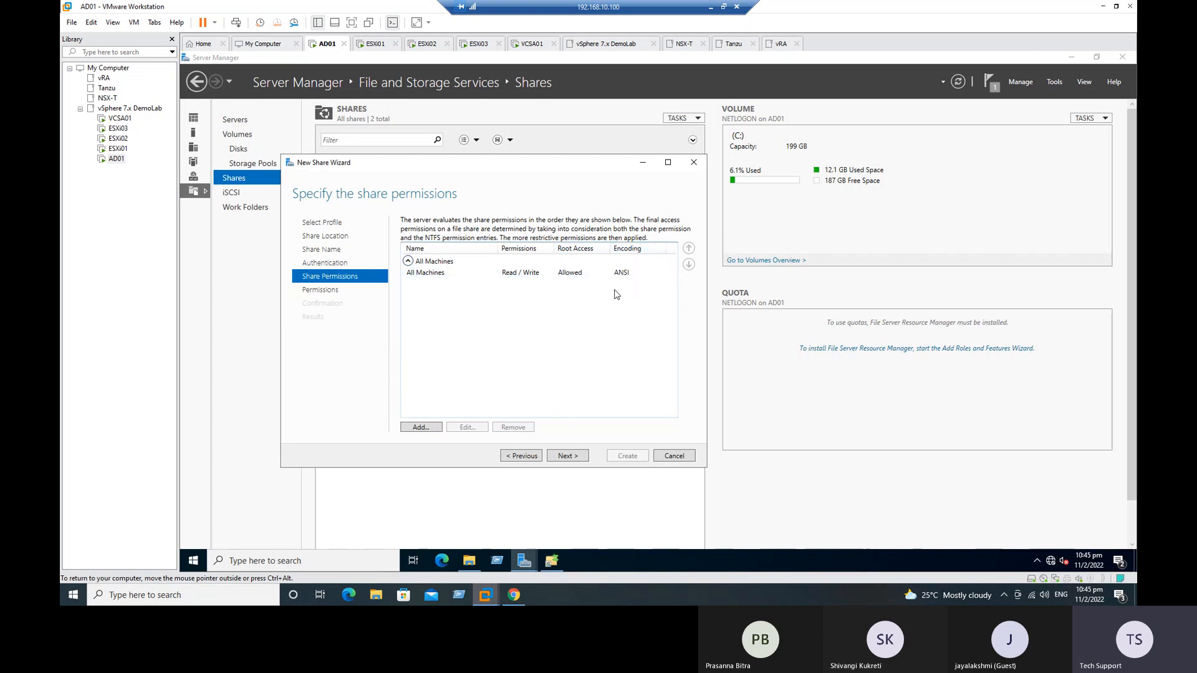
Step: Accept the default folder permissions, create the NFS-Datastore share, and close the wizard
left_click(567, 456)
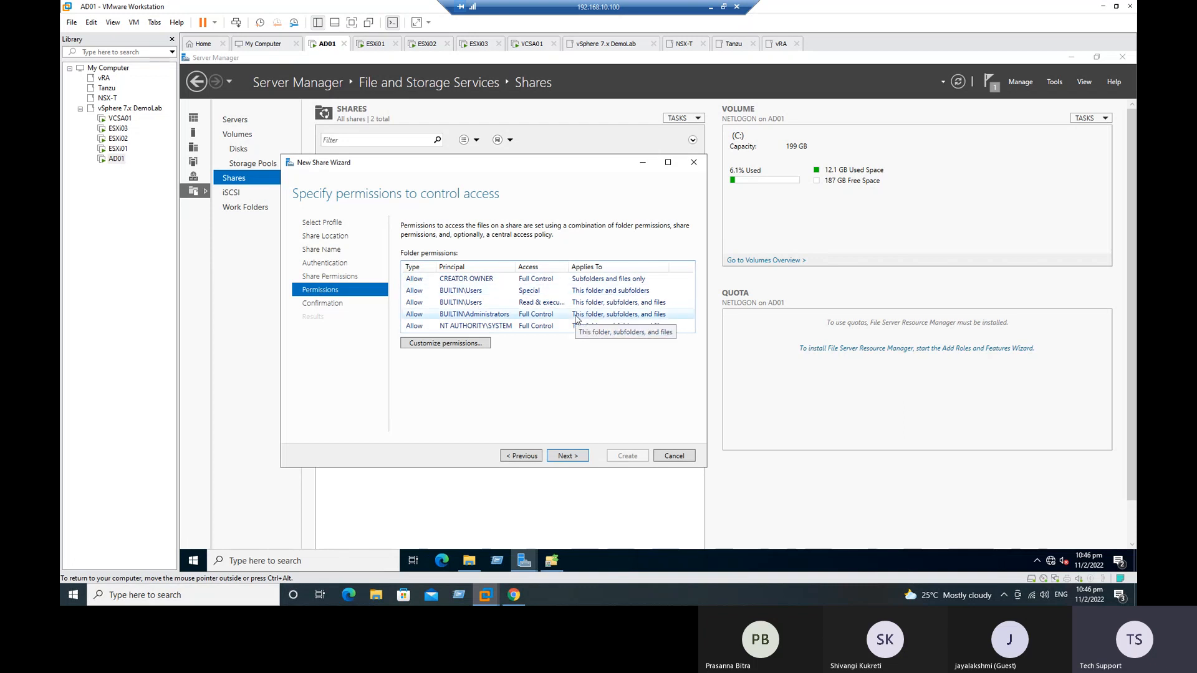
left_click(570, 455)
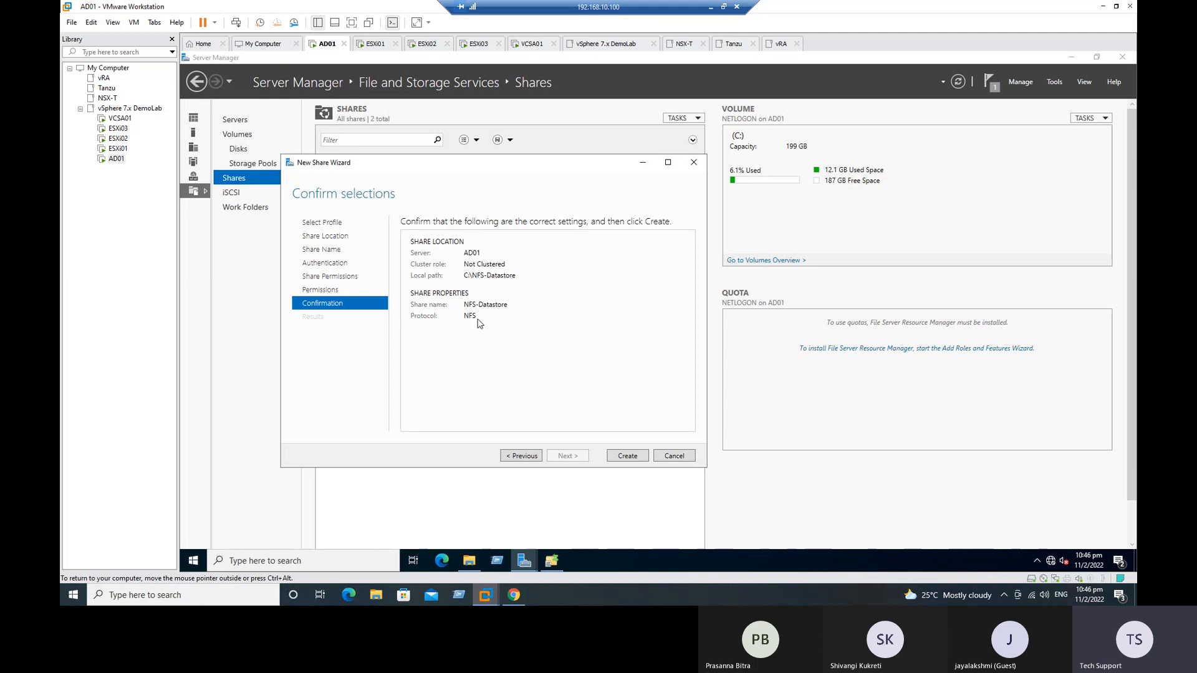
left_click(628, 457)
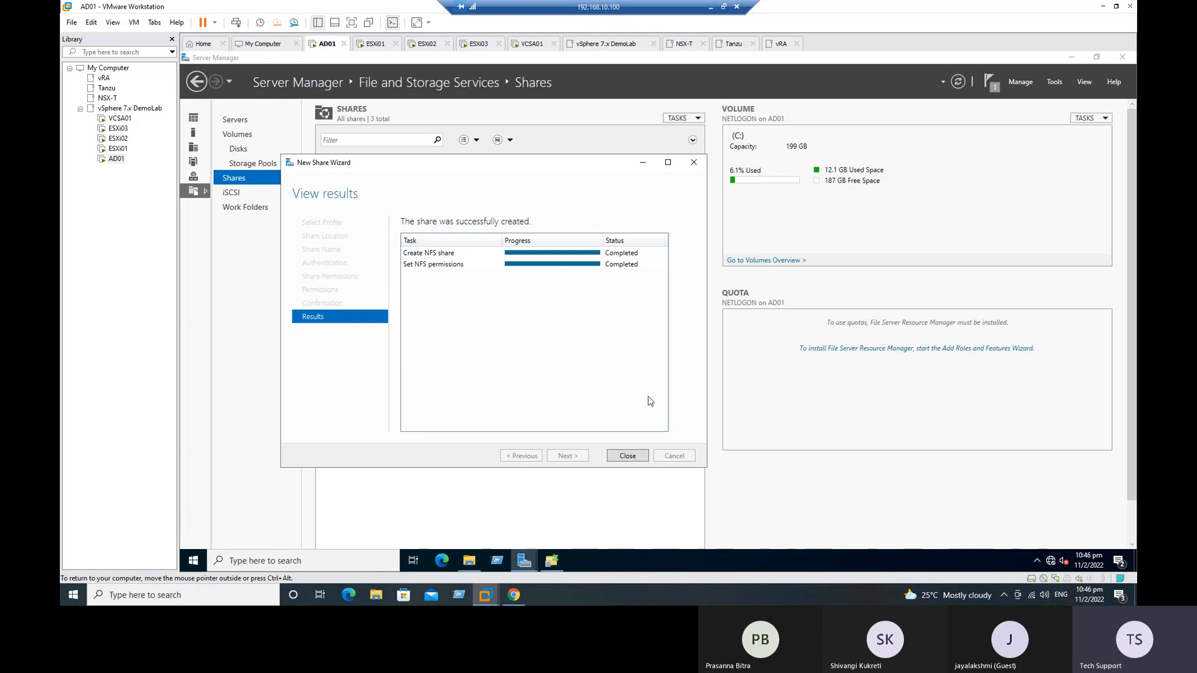
left_click(627, 456)
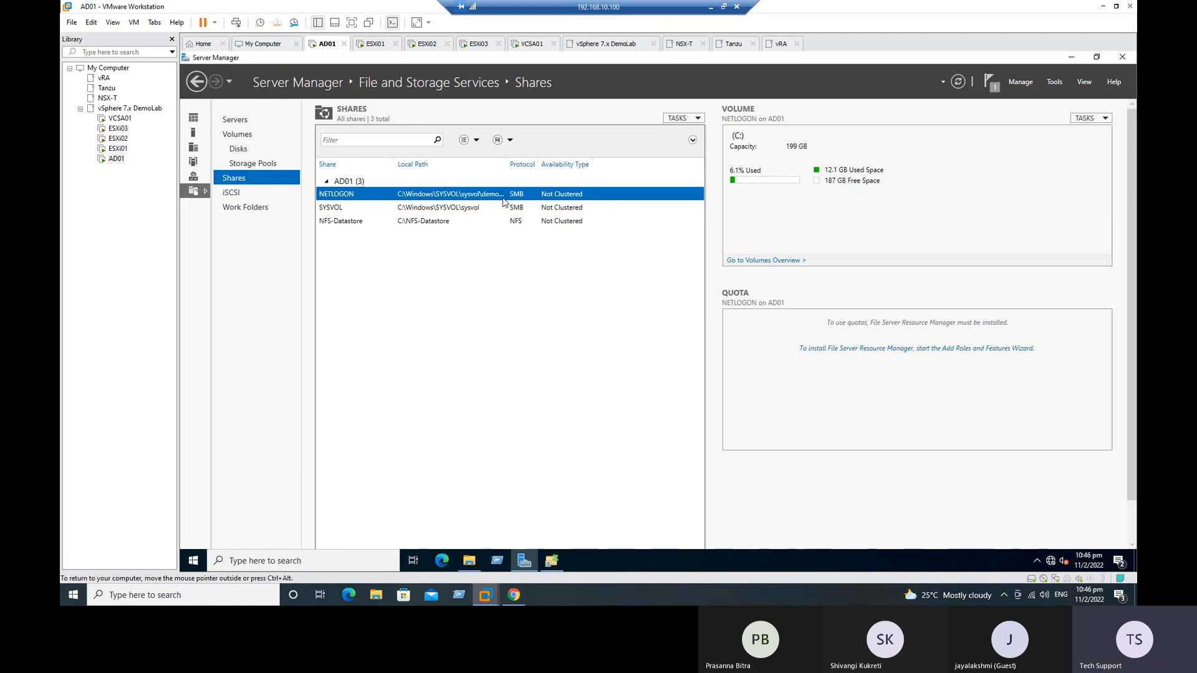
Step: Switch to the Excel checklist and mark the NFS Server role task in B10 as Done with a green fill
left_click(711, 7)
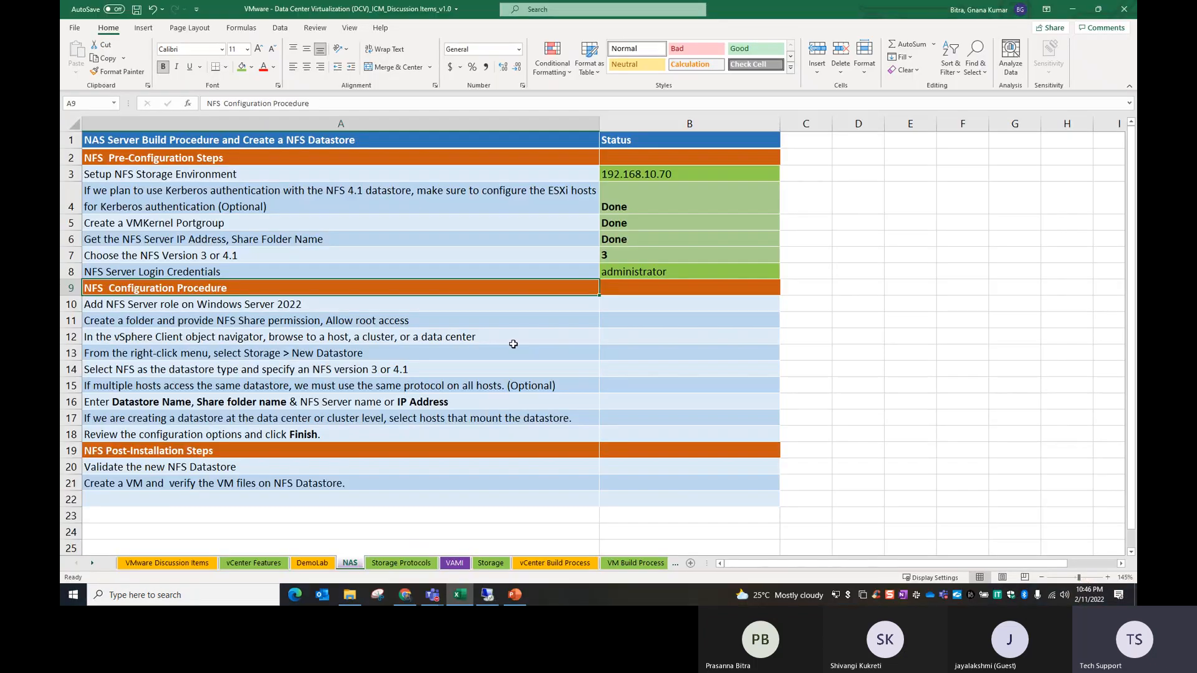
left_click(154, 305)
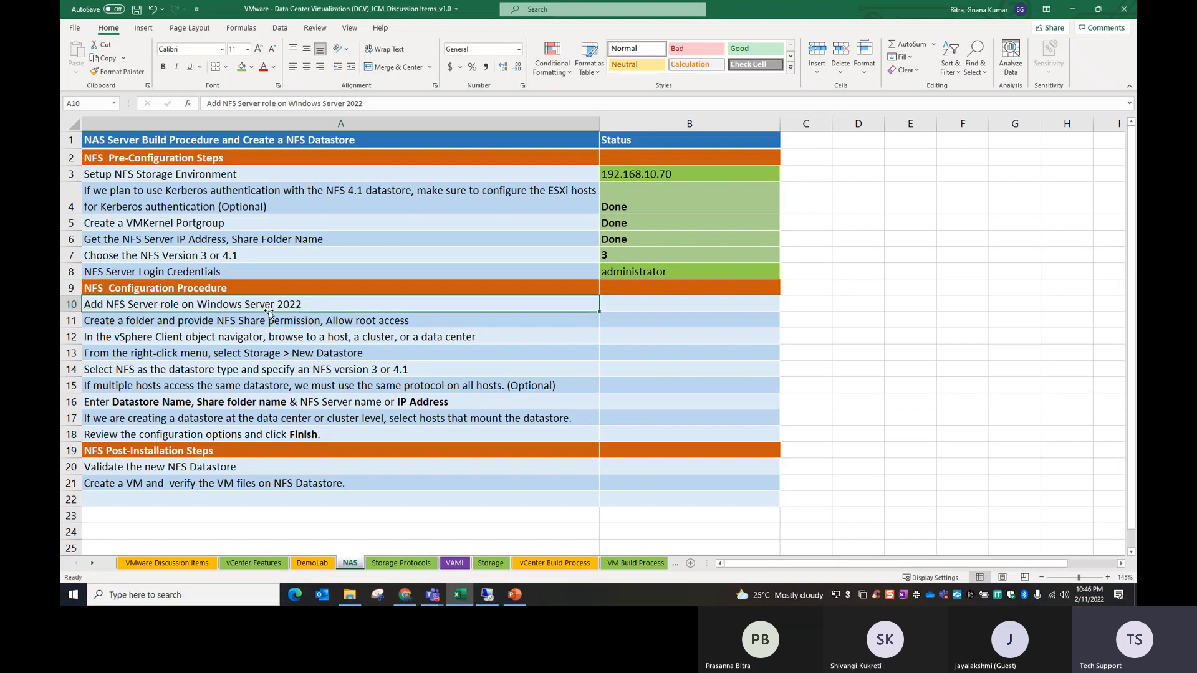
left_click(635, 306)
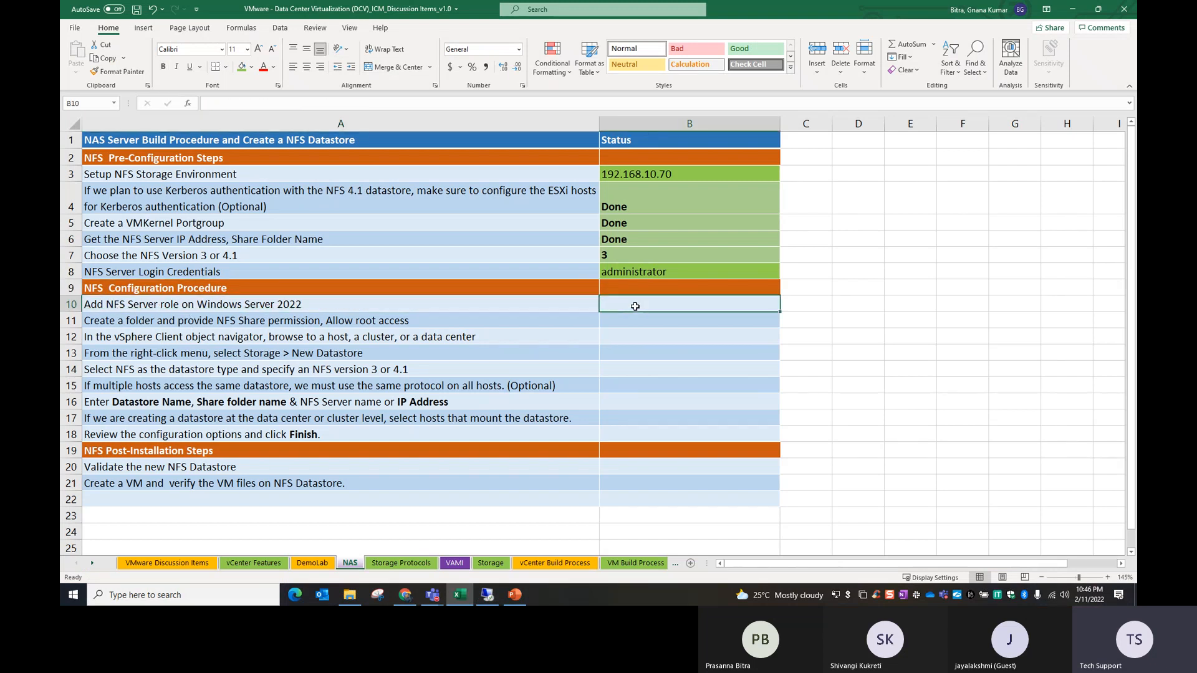
type("Done")
key("Return")
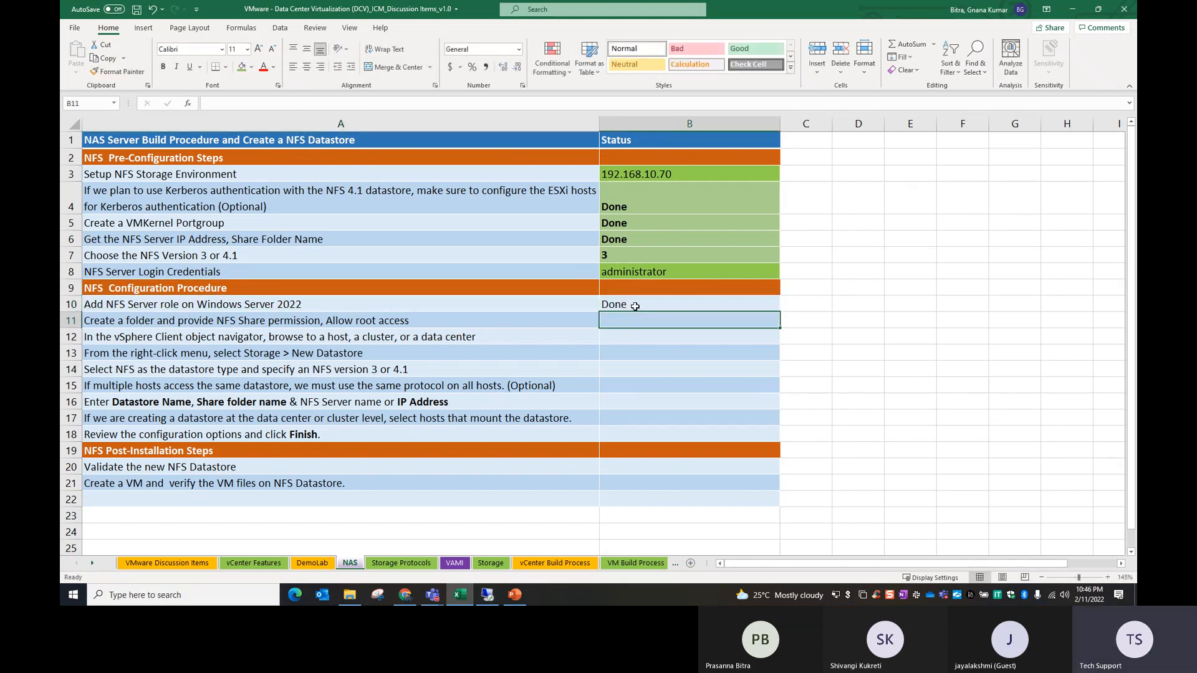
left_click(635, 304)
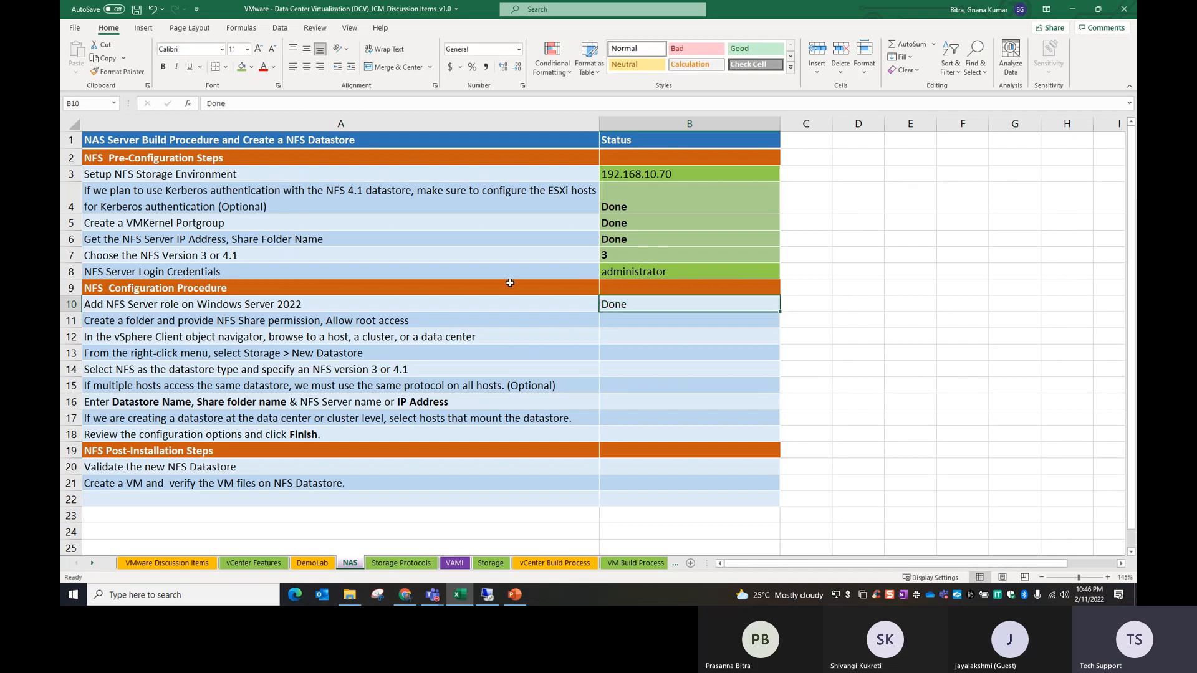
left_click(242, 67)
left_click(402, 337)
Step: Copy the green Done status from B10 down to B11 for the folder creation and NFS share permission task
left_click(166, 323)
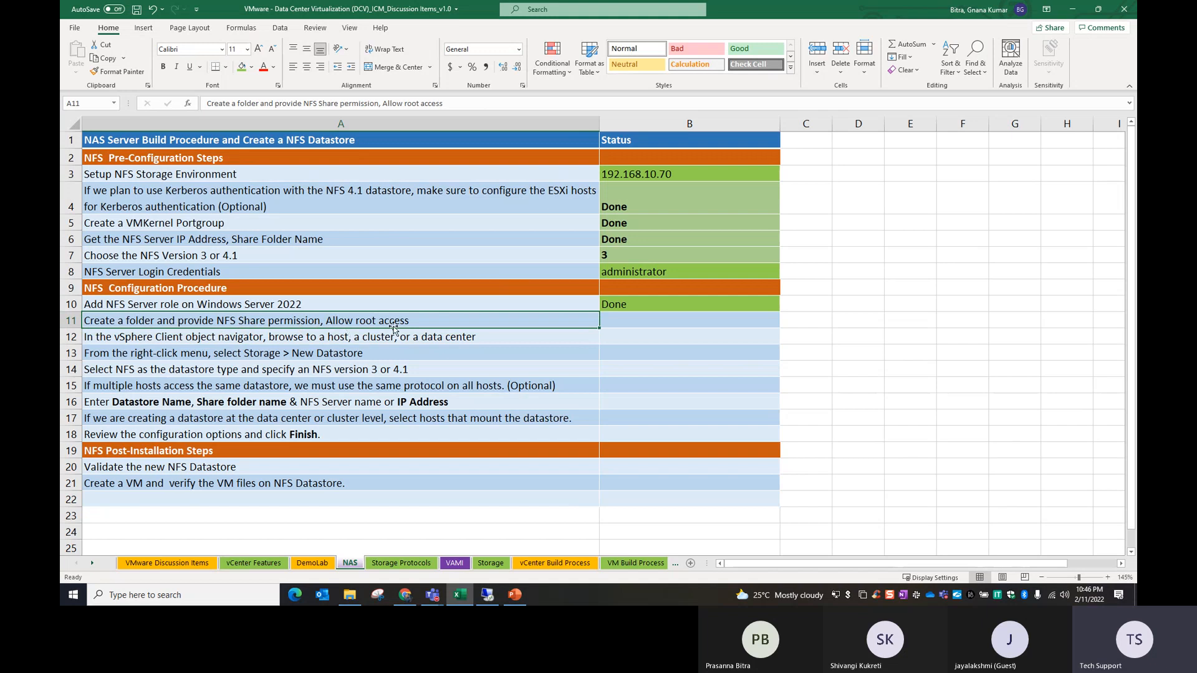
left_click_drag(625, 305, 623, 319)
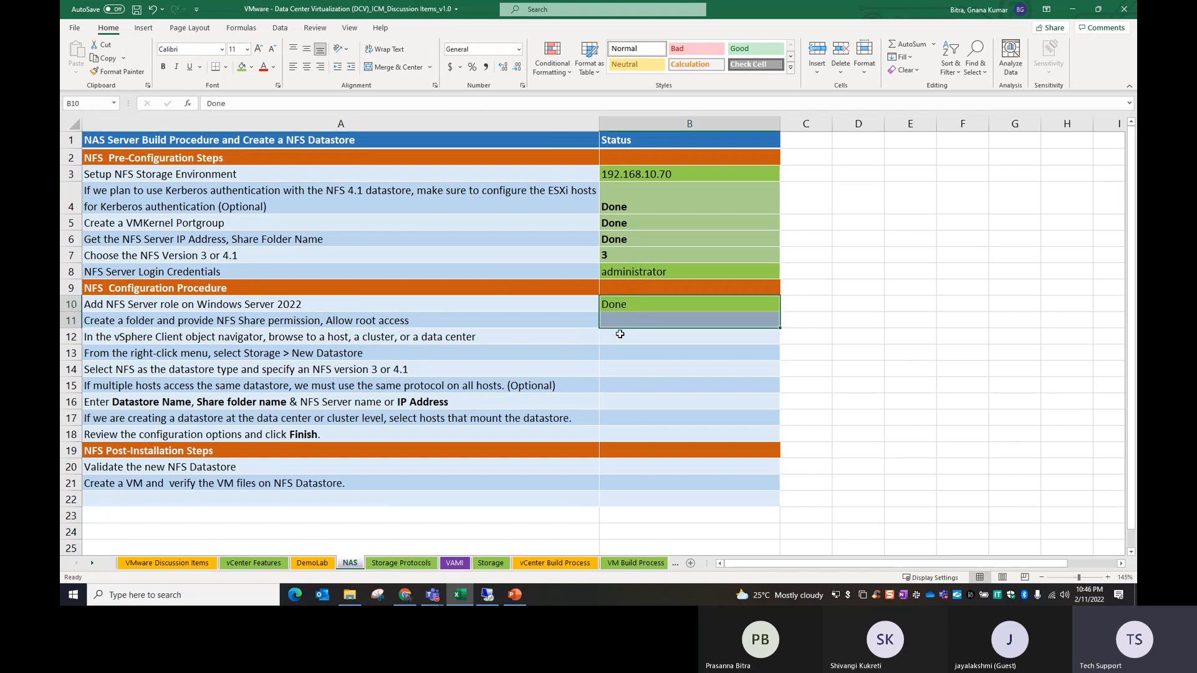
key("ctrl+d")
left_click(604, 352)
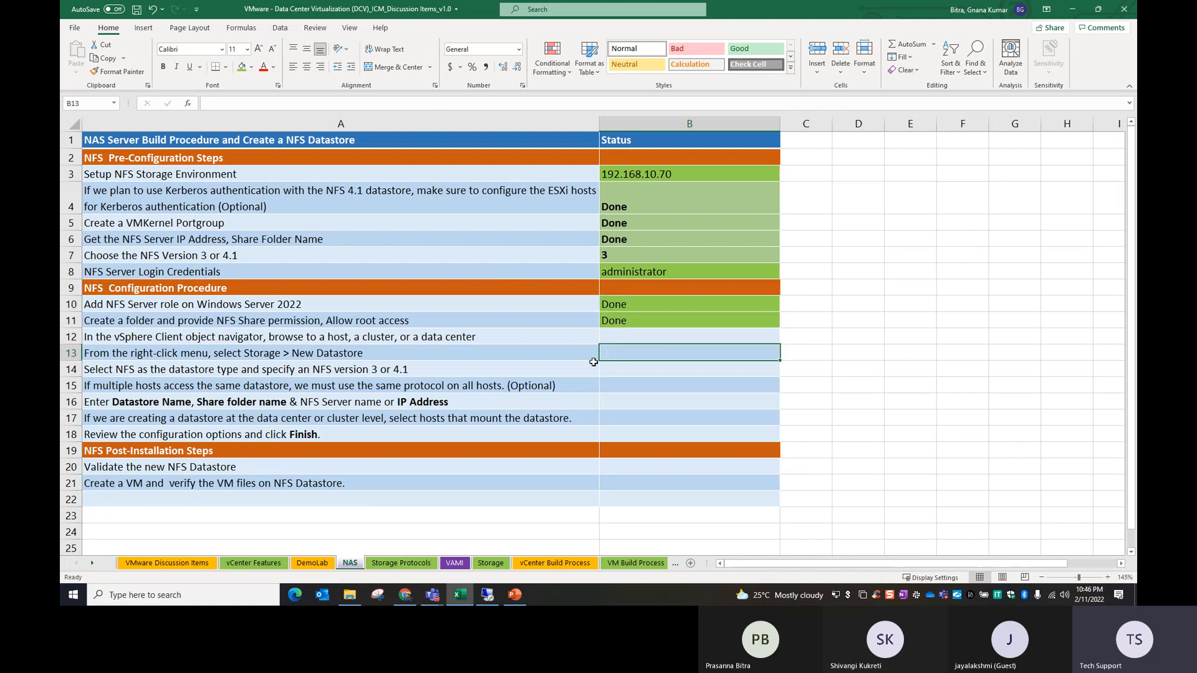
Step: Review checklist rows 12 and 13 on browsing to a host, cluster or data center and starting a new datastore
left_click(133, 339)
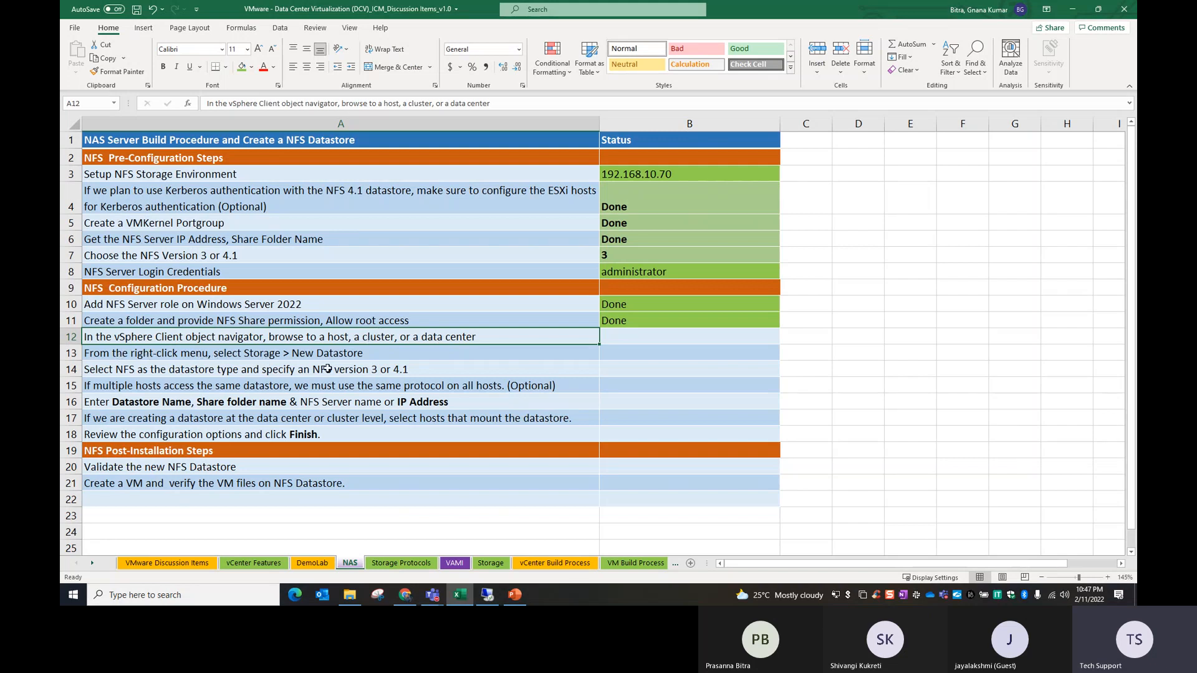
left_click(373, 352)
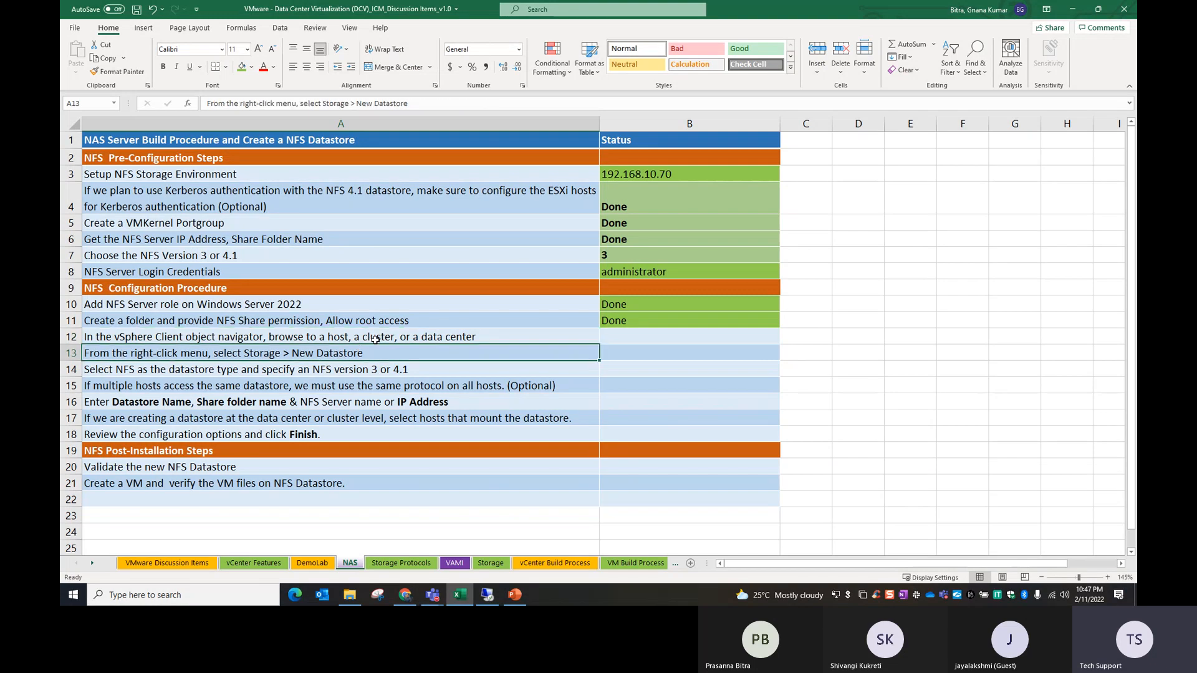
left_click_drag(374, 341, 377, 354)
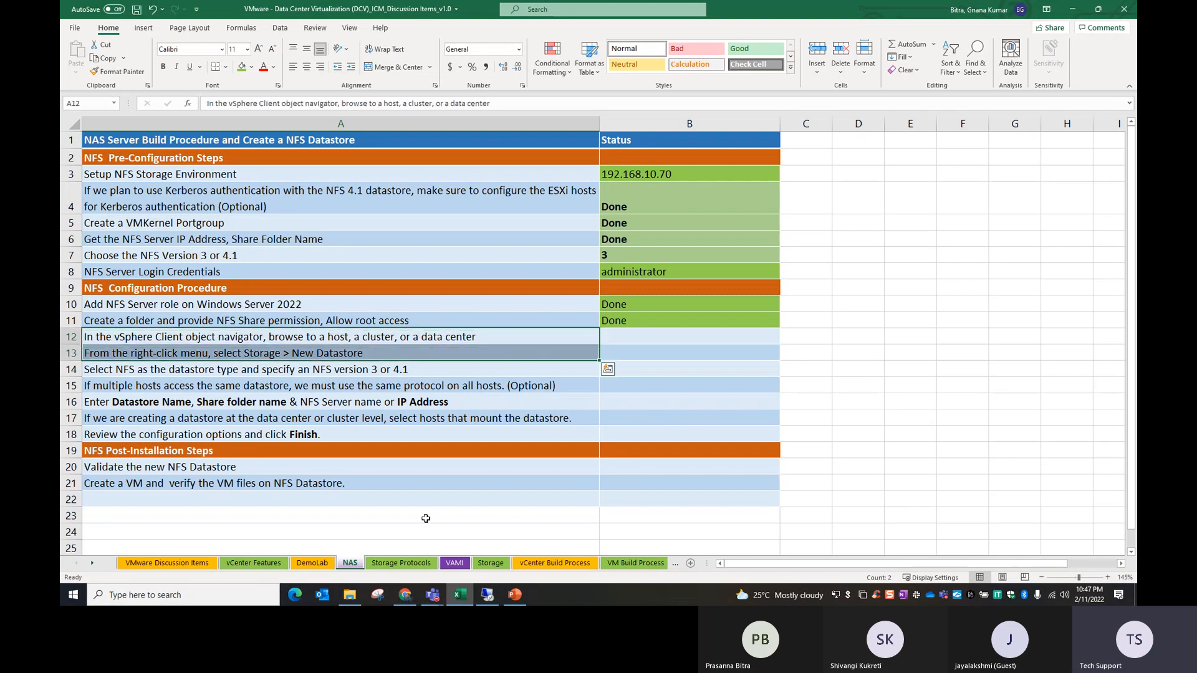
Step: Switch to the vSphere Client in the remote session and view the datastores of host esxi01.demolab.com
left_click(489, 597)
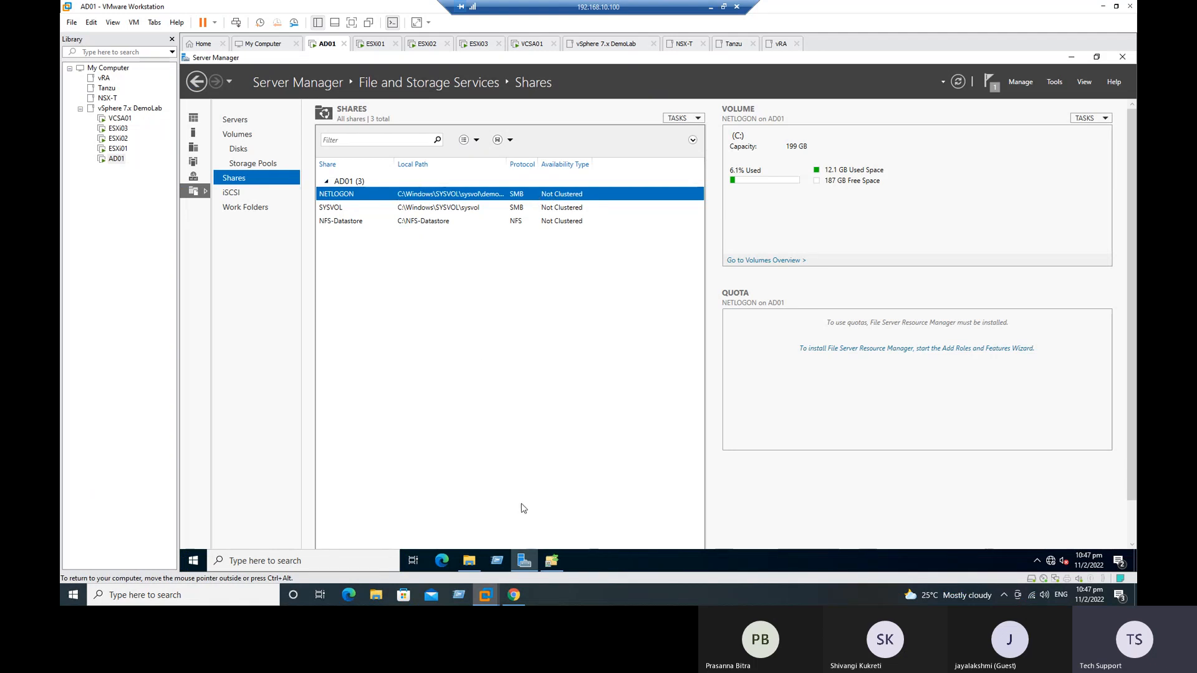
left_click(513, 595)
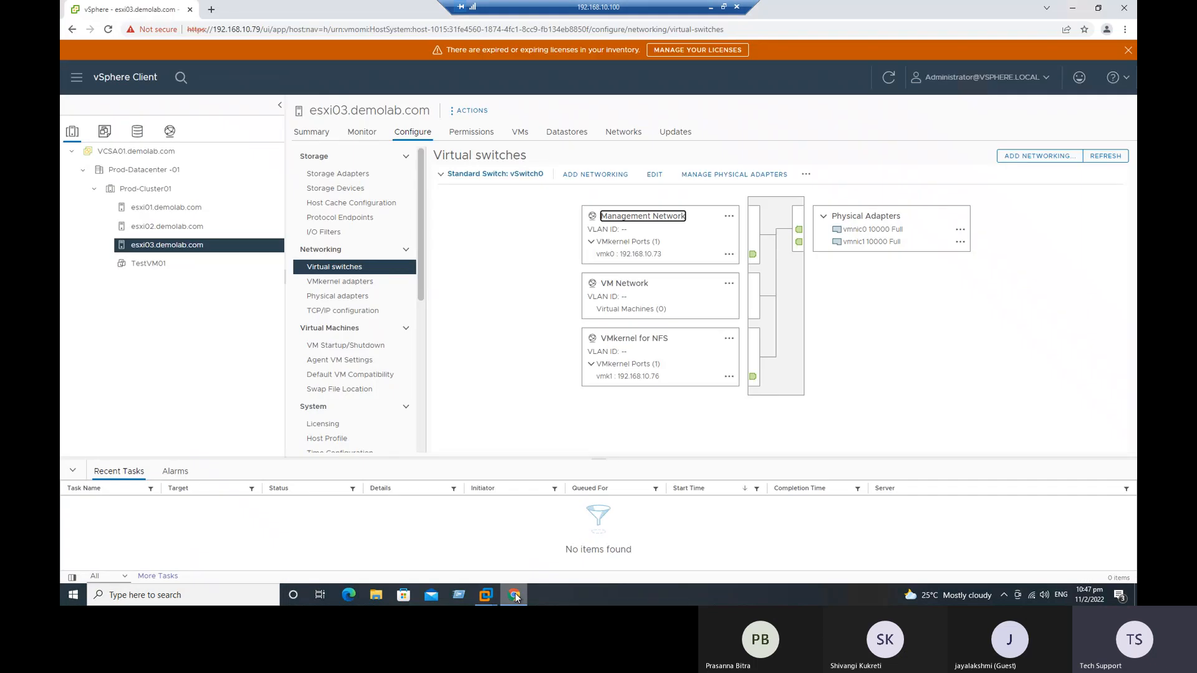
left_click(159, 209)
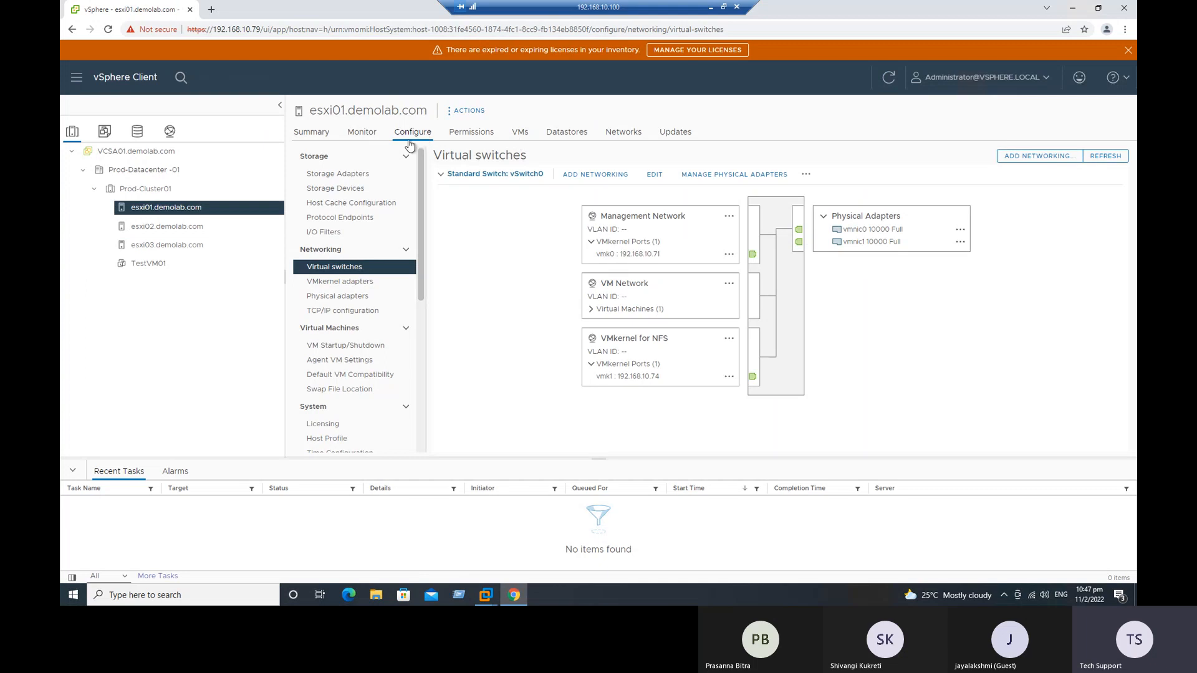
left_click(577, 136)
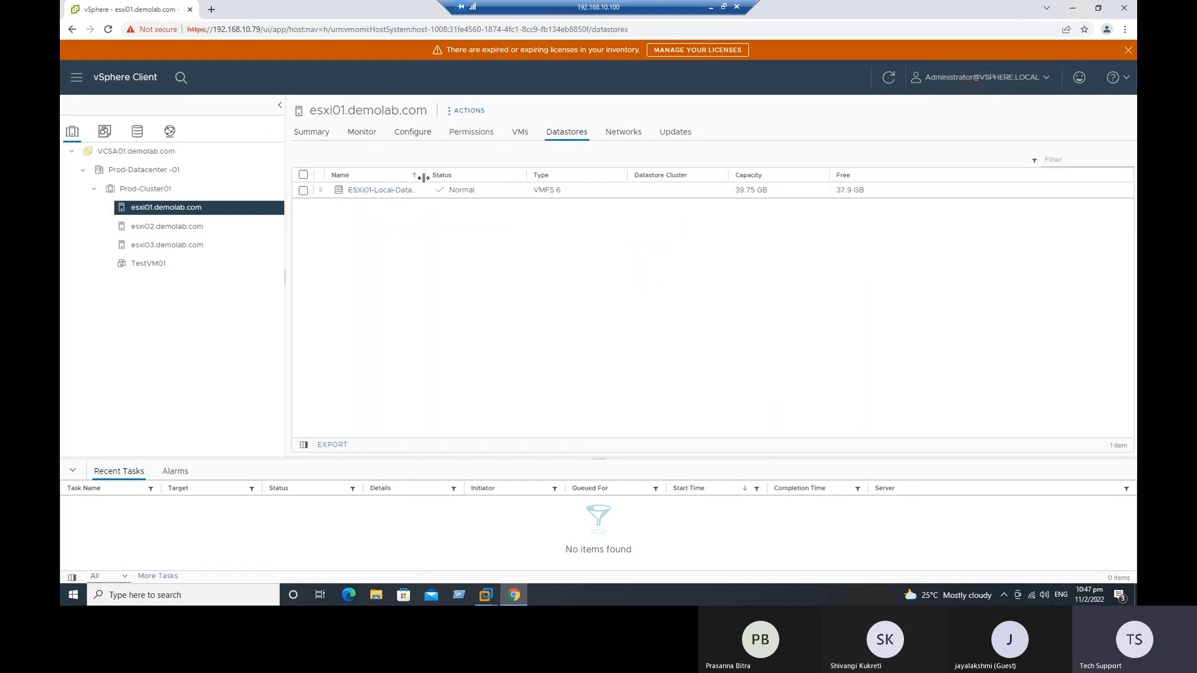
left_click_drag(427, 175, 468, 257)
Step: Start a new datastore on host esxi01.demolab.com and choose NFS as its type
left_click(469, 111)
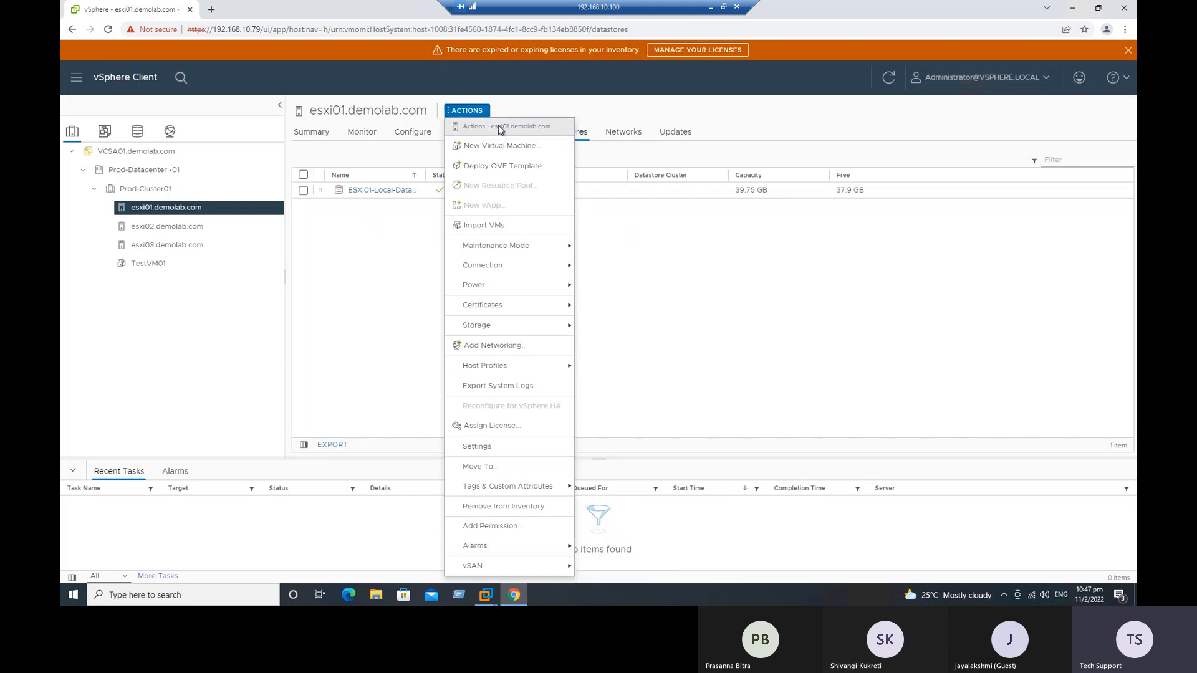
mouse_move(488, 329)
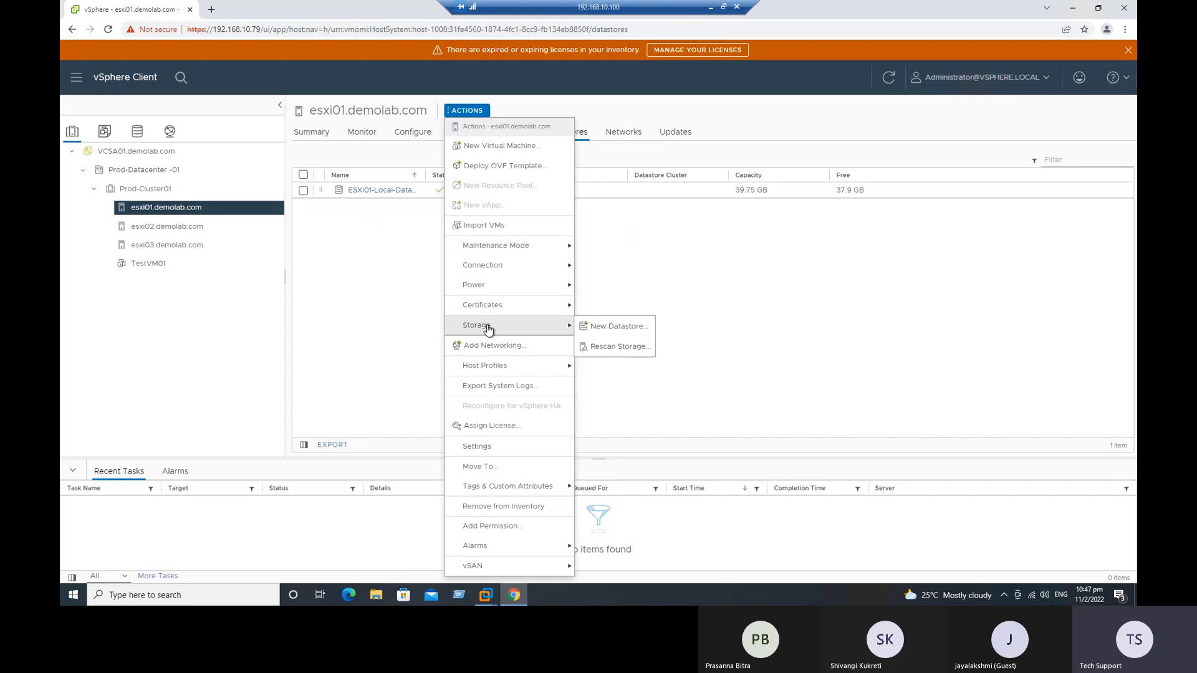
left_click(620, 329)
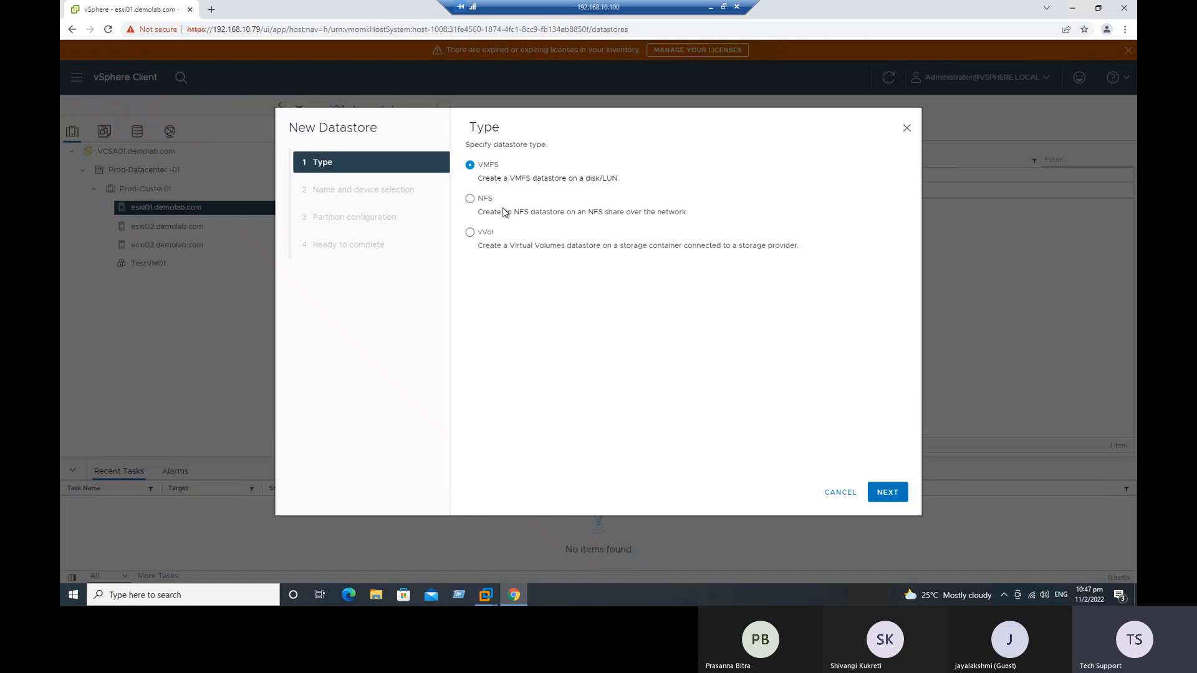
left_click_drag(501, 165, 478, 235)
left_click(498, 286)
left_click(485, 199)
left_click_drag(578, 213, 631, 226)
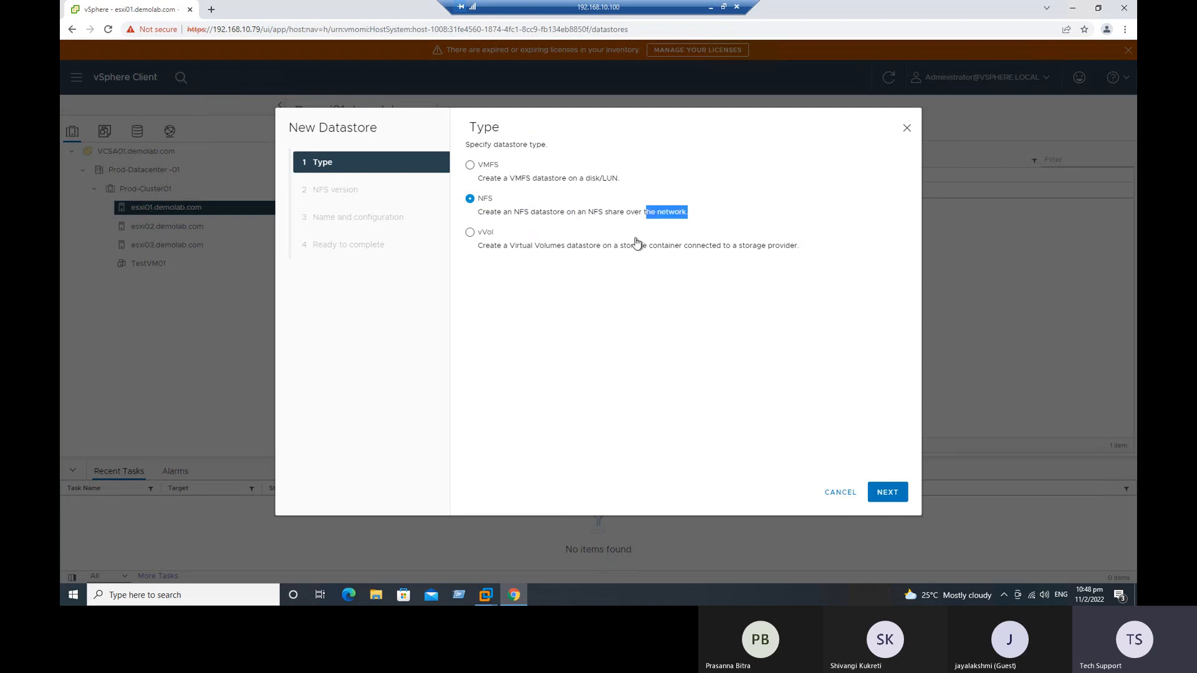
left_click(639, 245)
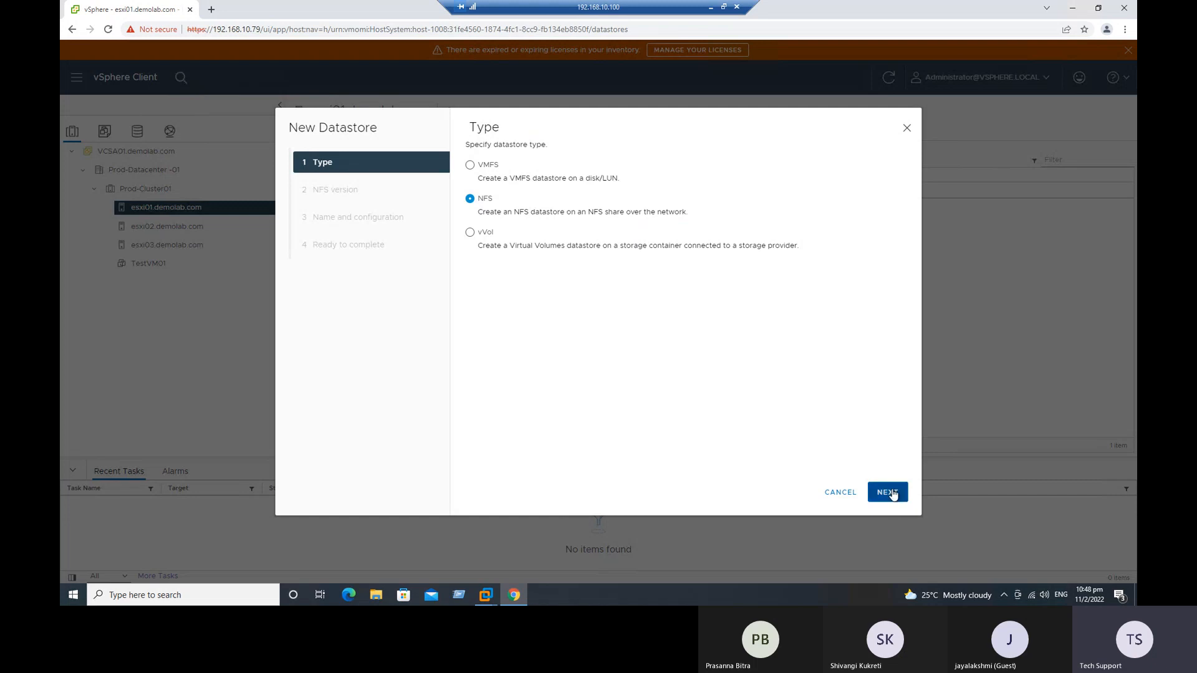
left_click(893, 495)
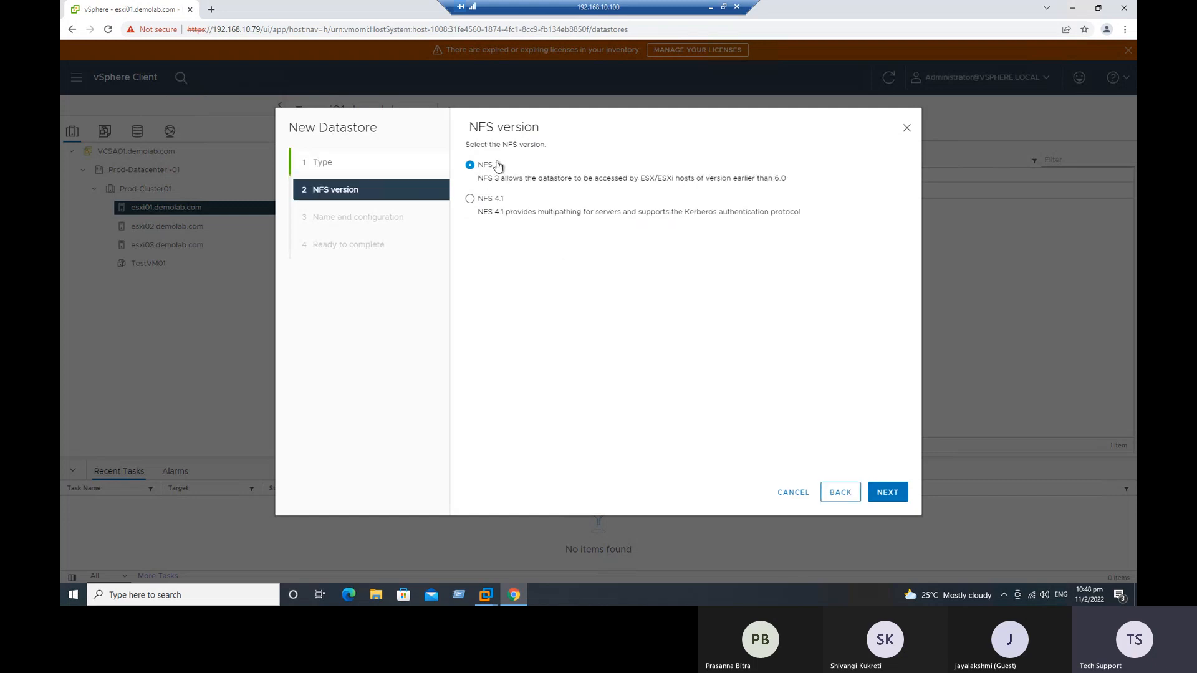
Step: Keep NFS 3 as the NFS version and continue to the name and configuration page
left_click_drag(500, 213, 780, 245)
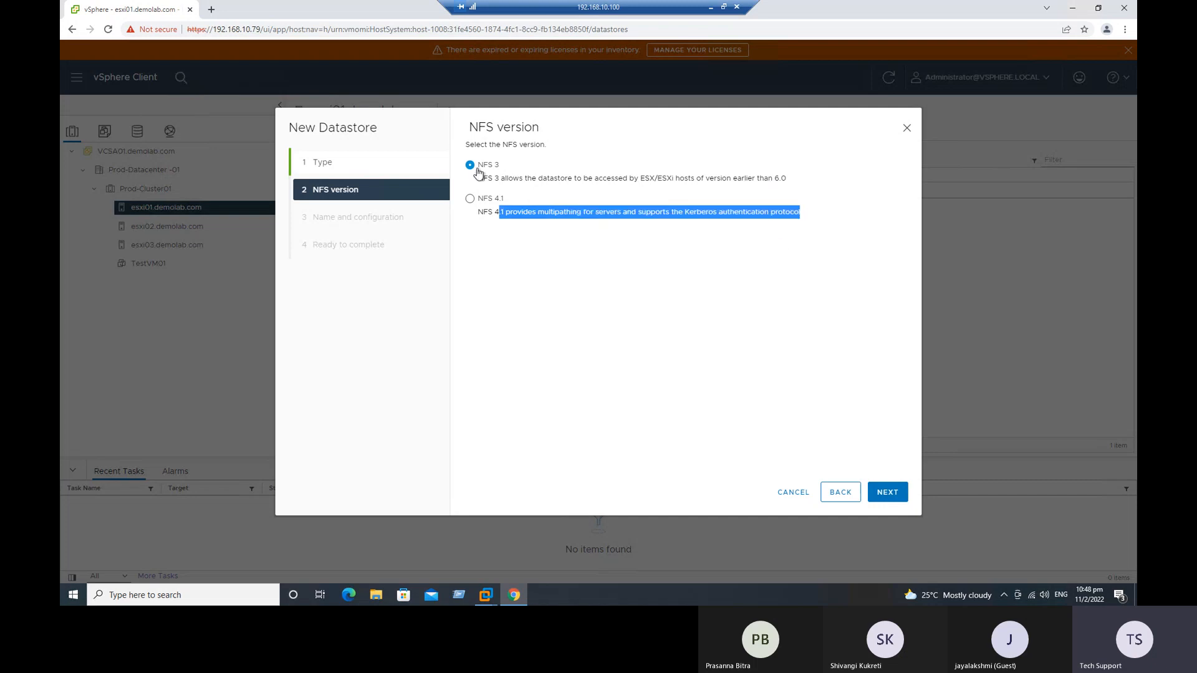
mouse_move(484, 177)
left_mouse_down()
mouse_move(559, 179)
mouse_move(484, 166)
left_mouse_up()
left_click(526, 165)
left_click(560, 302)
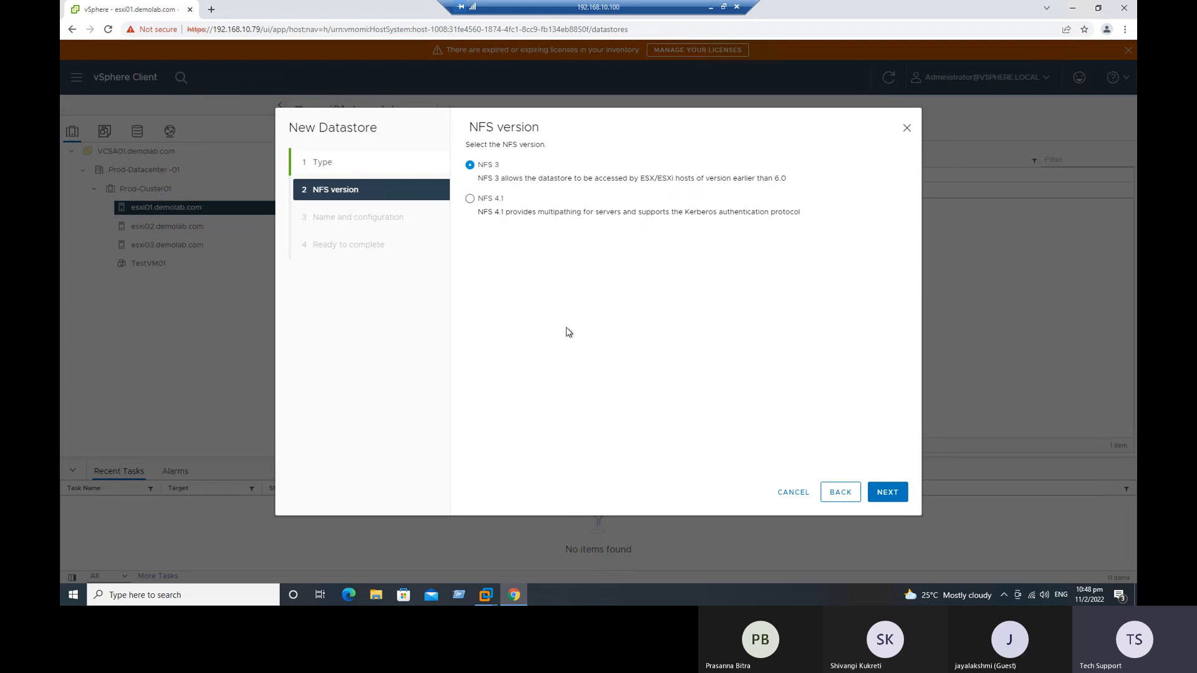
left_click(888, 494)
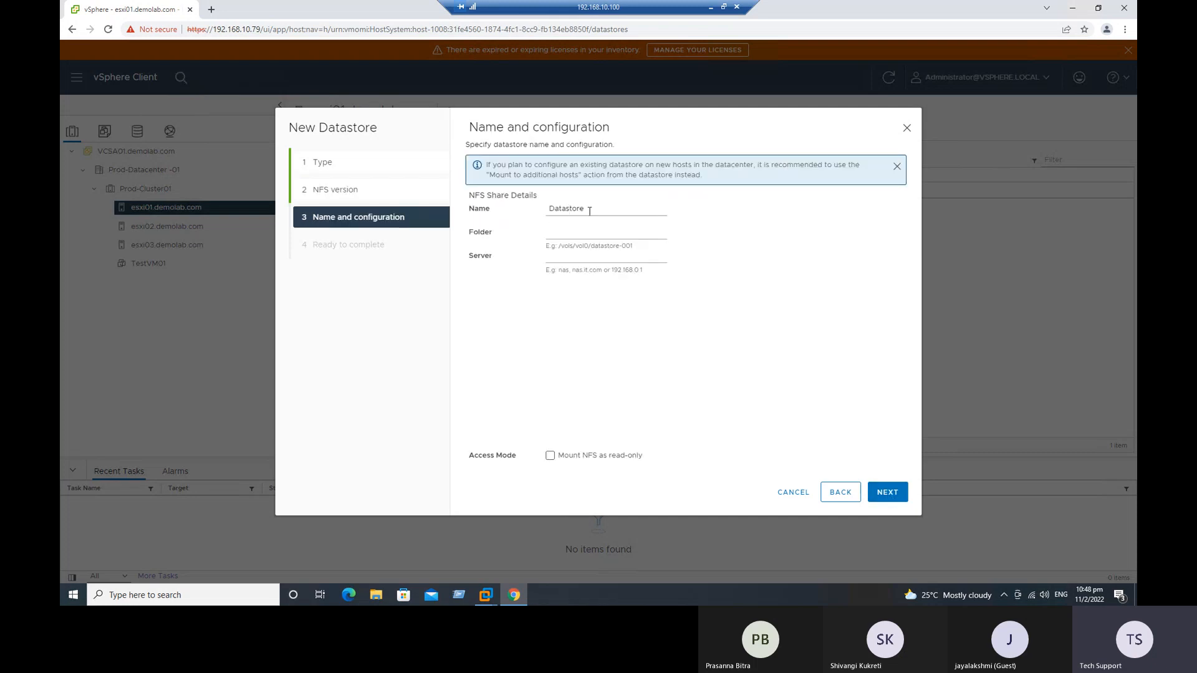
Step: Replace the default datastore name with NFS-Datastore-01
left_click_drag(591, 210, 546, 210)
left_click(548, 207)
key("ctrl+a")
type("NFS-Data")
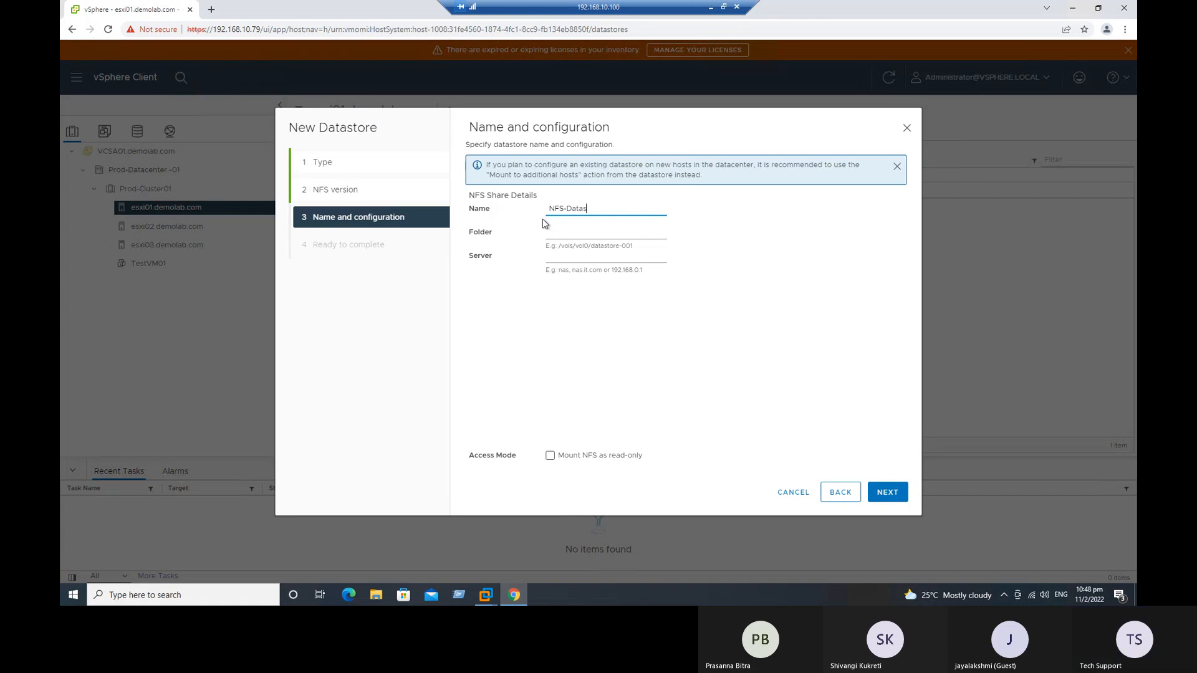
type("store-01")
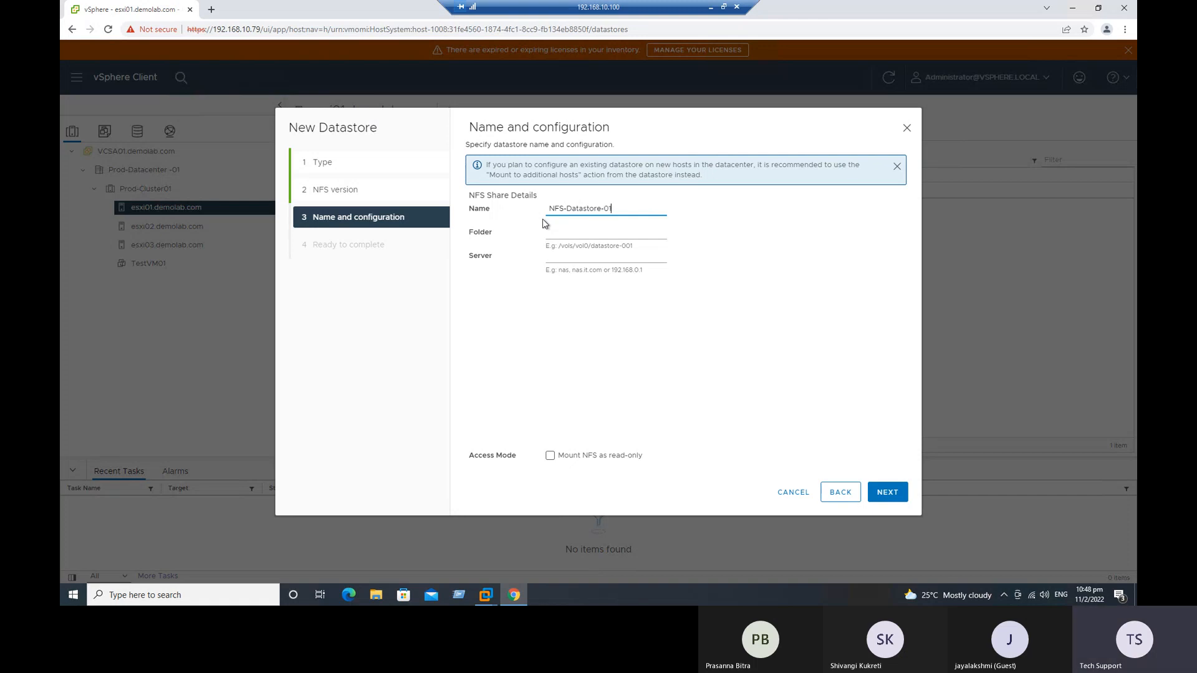
left_click_drag(554, 210, 606, 209)
left_click(606, 208)
double_click(607, 208)
left_click_drag(597, 212, 596, 210)
key("ctrl+z")
Step: Set the NFS share folder to /NFS-Datastore
left_click(567, 235)
left_click(557, 249)
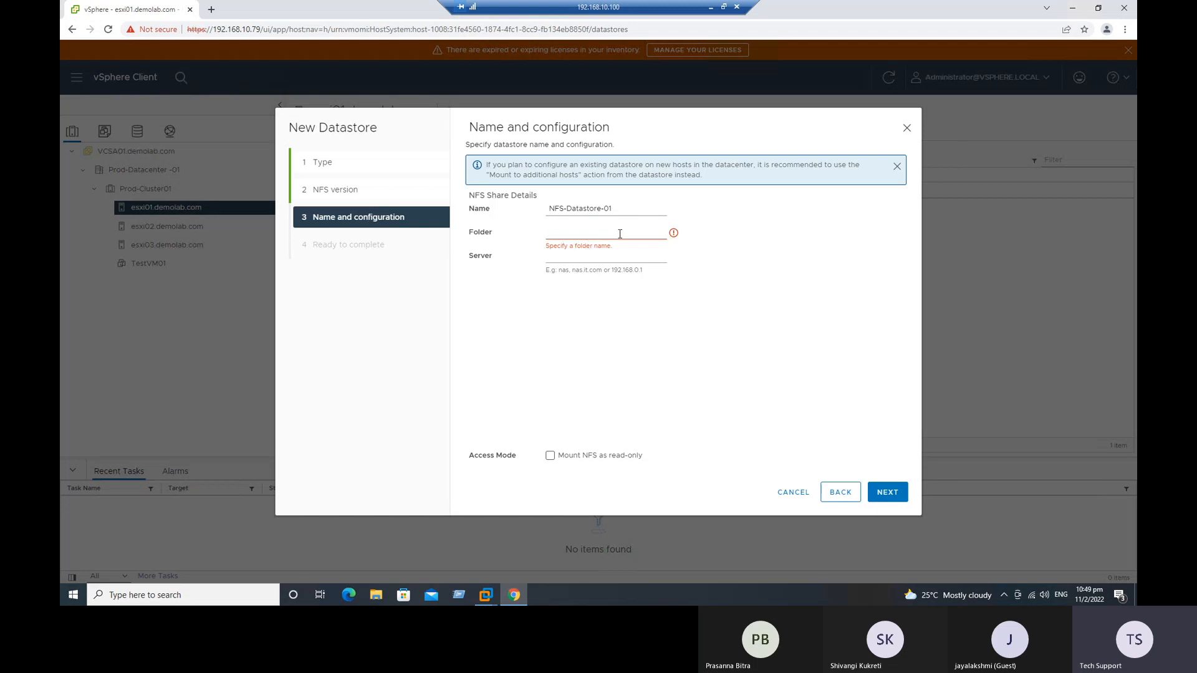
left_click(584, 233)
type("/NFS-")
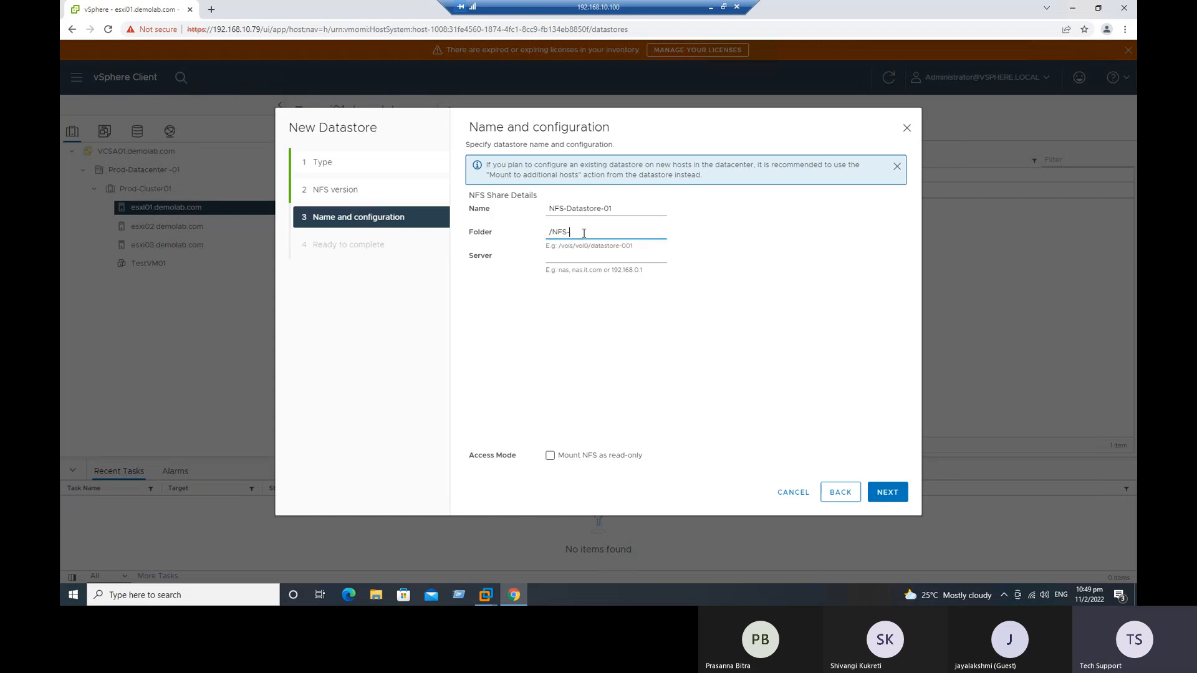
type("Datastore")
Step: Switch to the AD01 virtual machine and check the NFS-Datastore folder name on Local Disk (C:), refreshing the folder listing
left_click(491, 597)
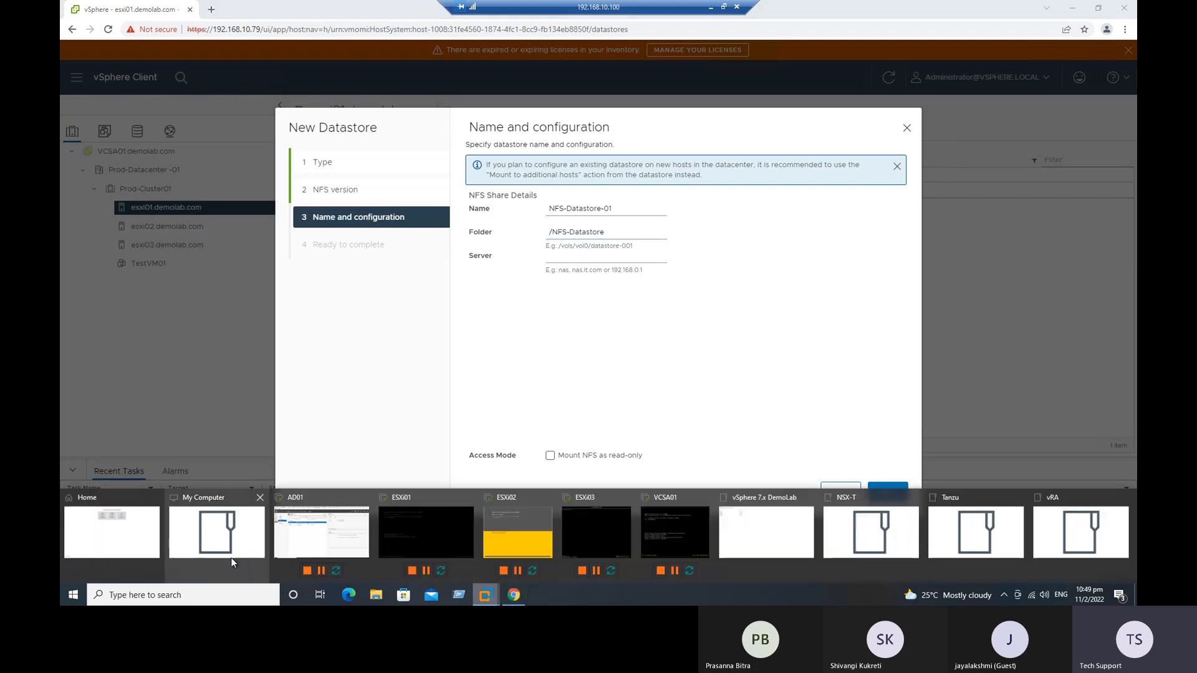
left_click(319, 539)
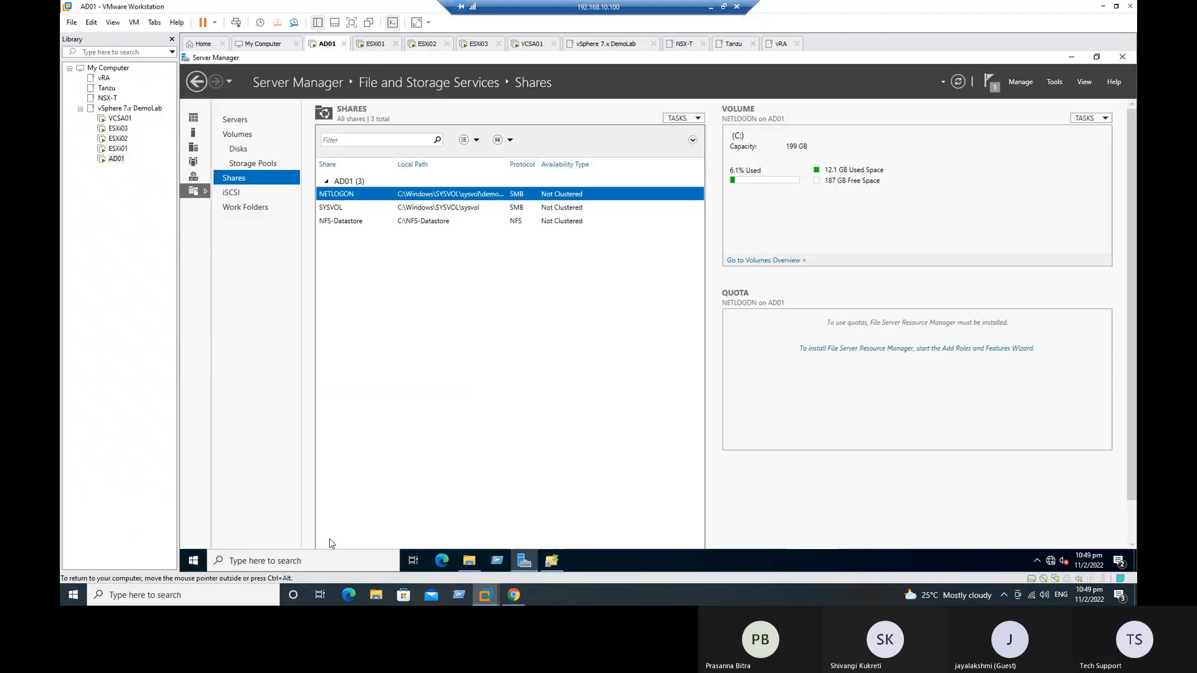
left_click(474, 560)
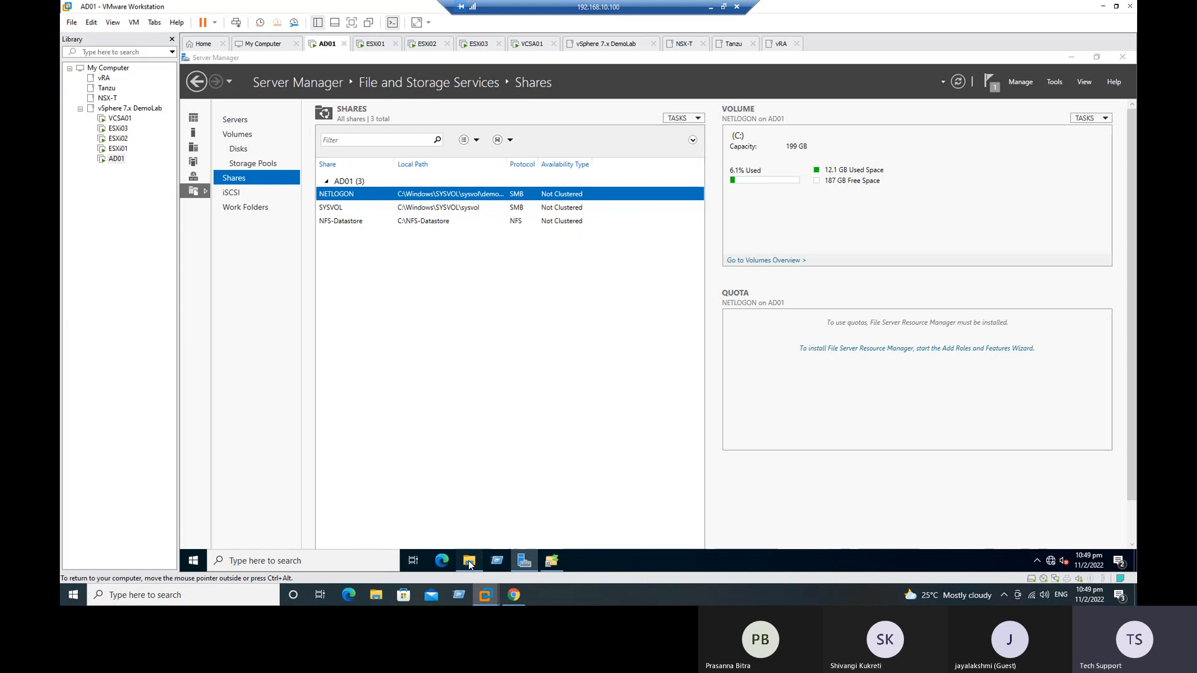
right_click(541, 320)
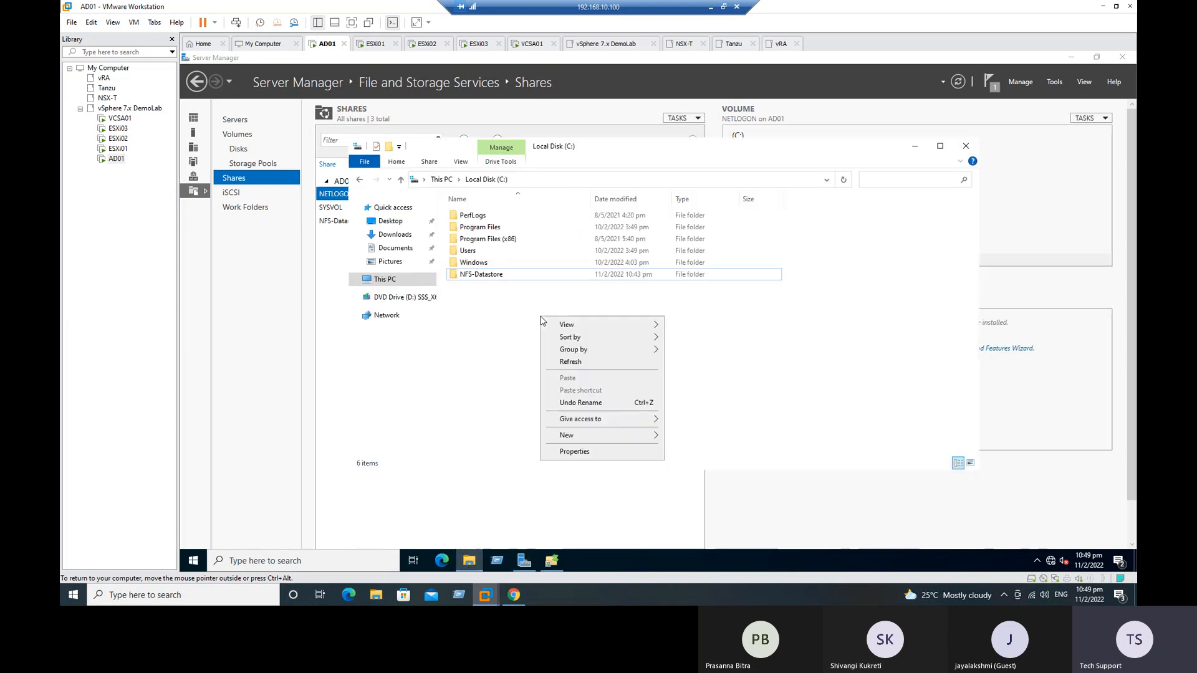
left_click(573, 361)
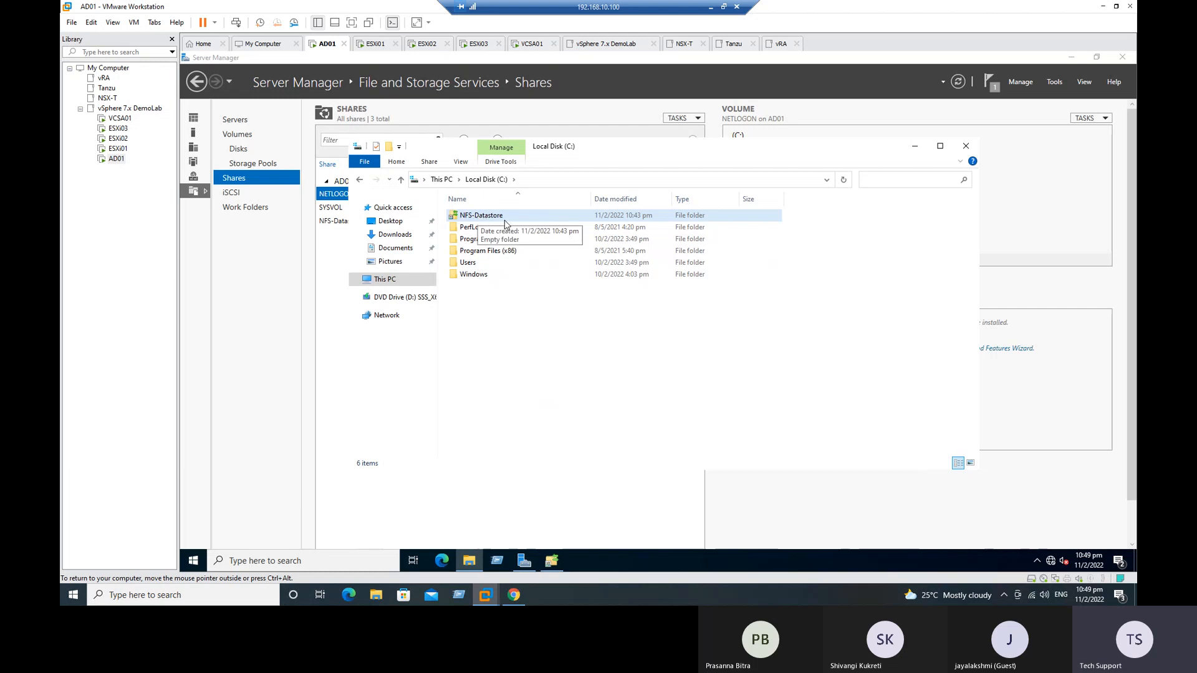
Step: Return to the New Datastore wizard in the vSphere Client and set the NFS server to 192.168.10.70
left_click(513, 595)
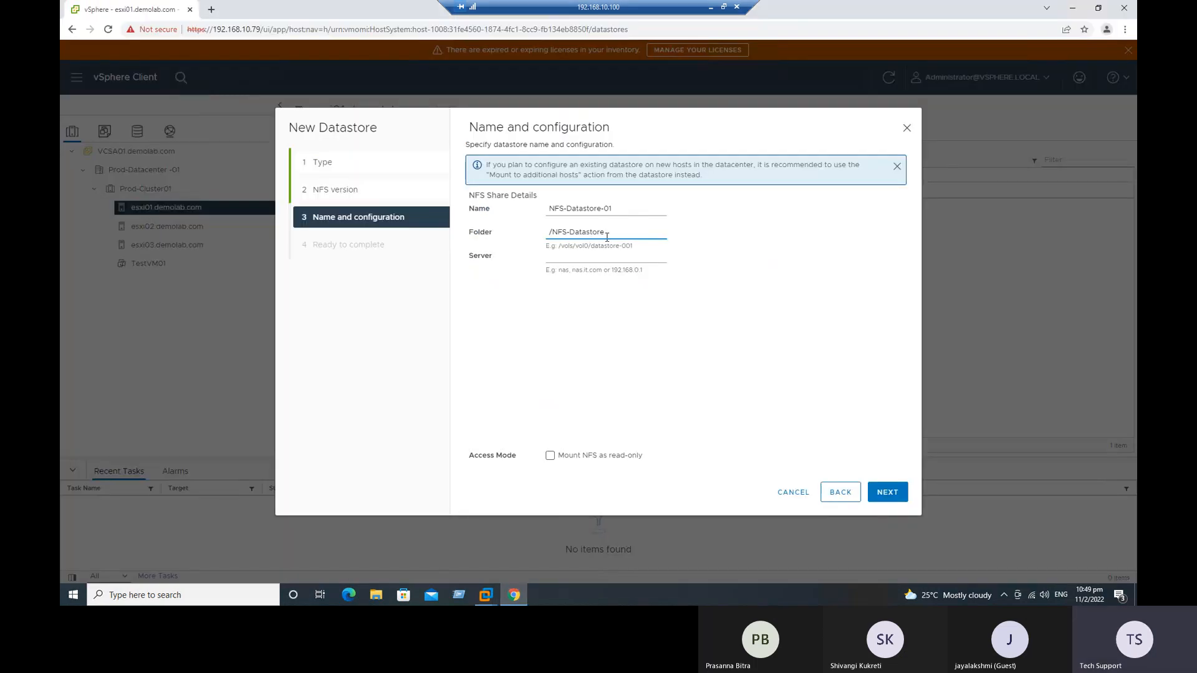
left_click(567, 260)
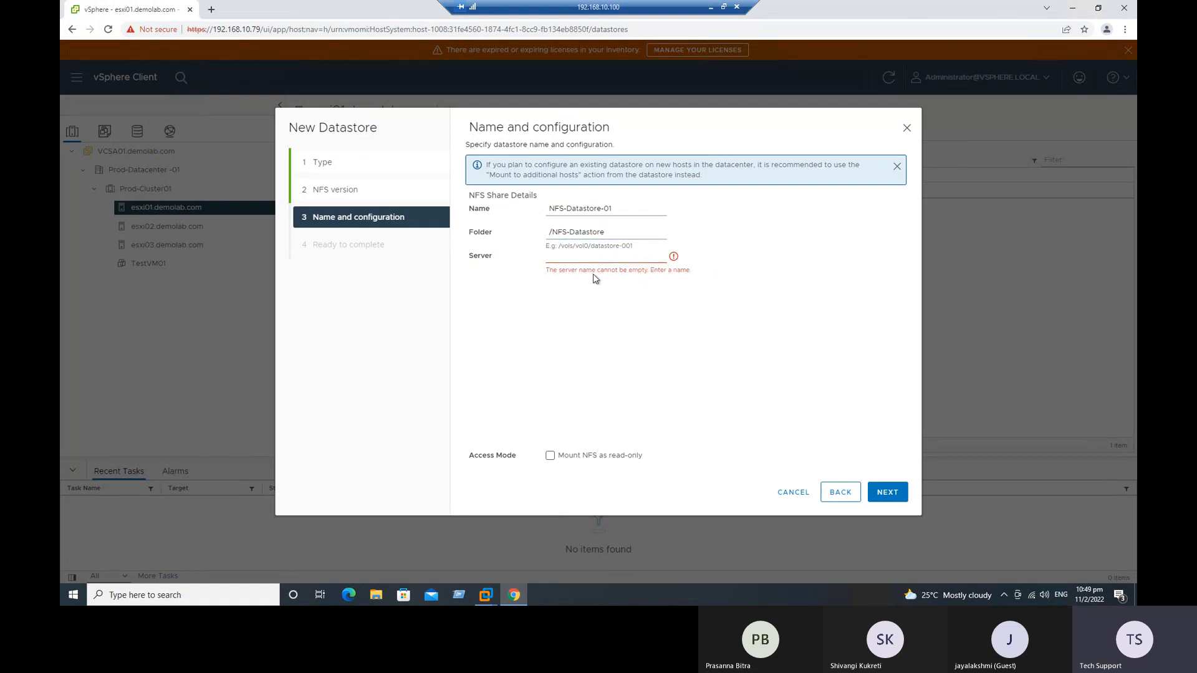
left_click(553, 255)
type("192.168.10")
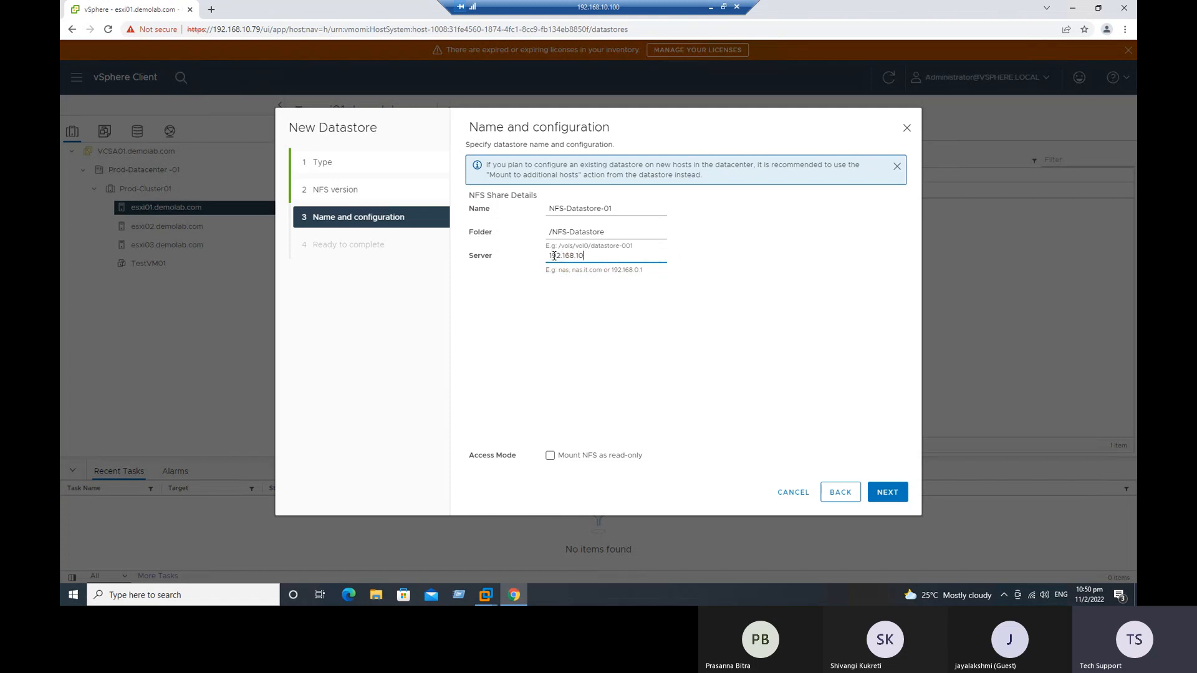
type(".70")
left_click_drag(469, 126, 621, 122)
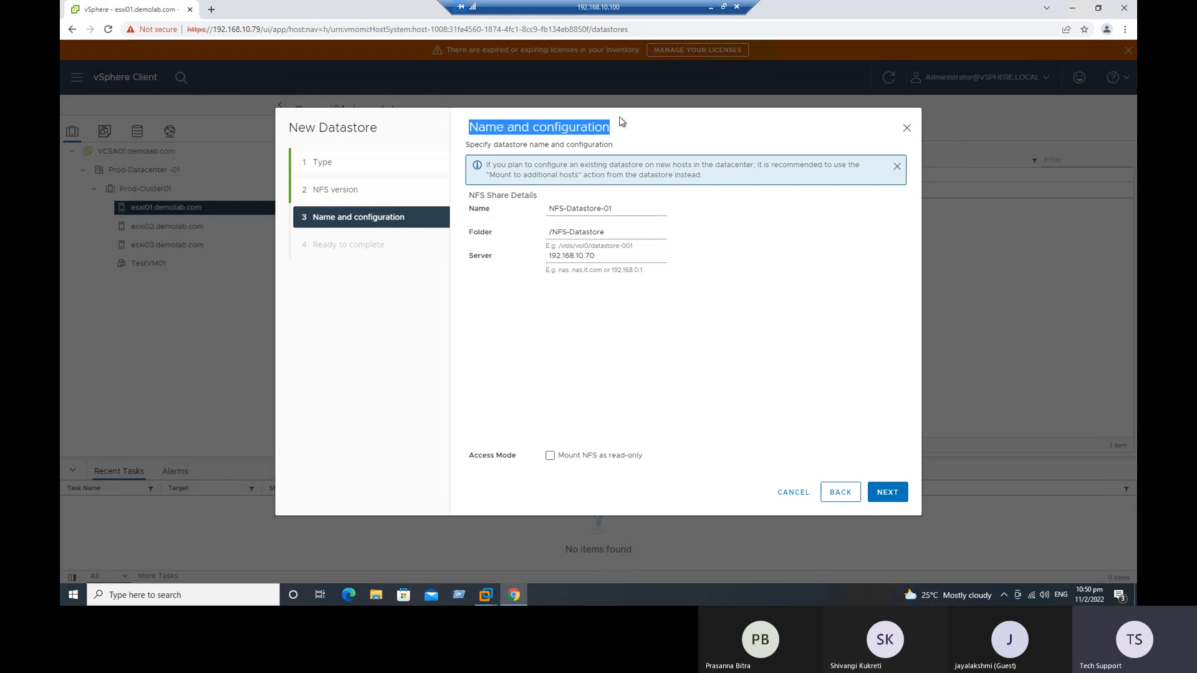
left_click(745, 381)
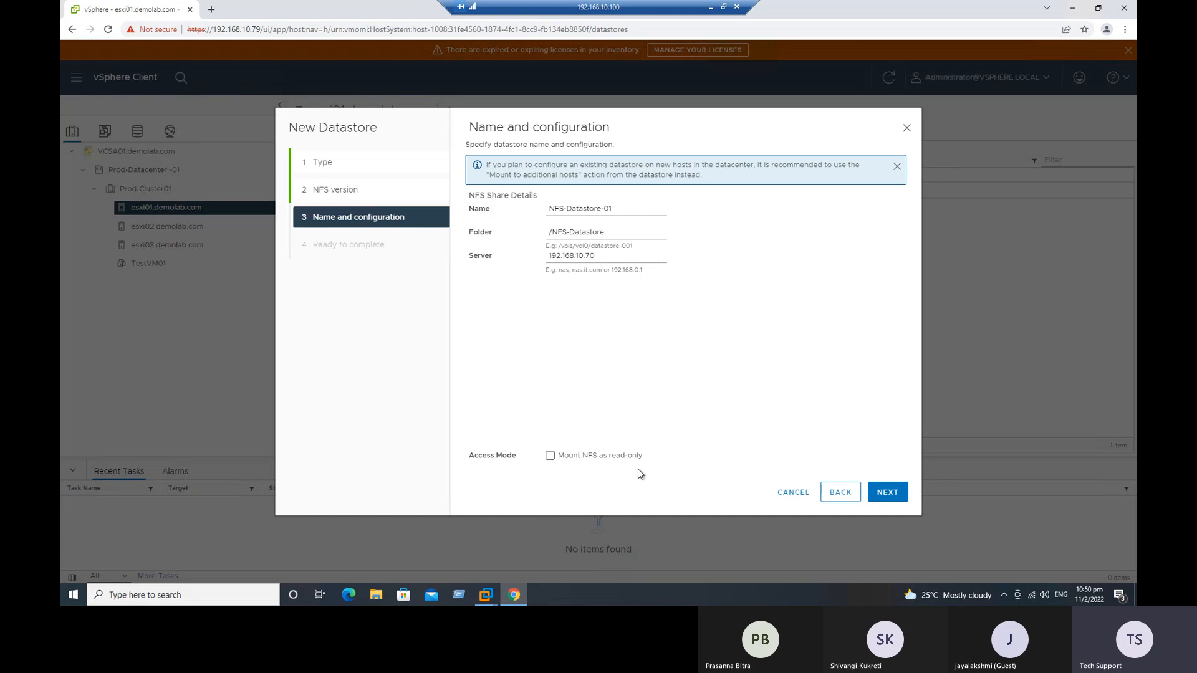
Step: Review the NFS version, datastore name, server and folder in the summary and finish creating the datastore
left_click(897, 496)
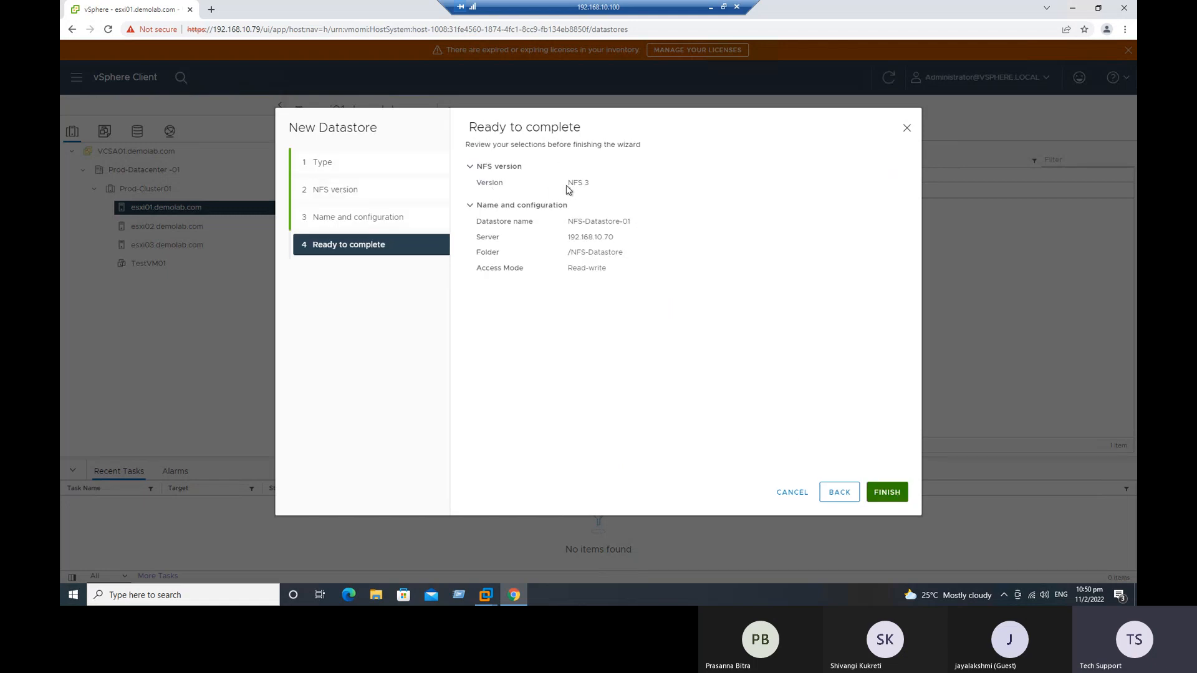
left_click_drag(567, 222, 631, 223)
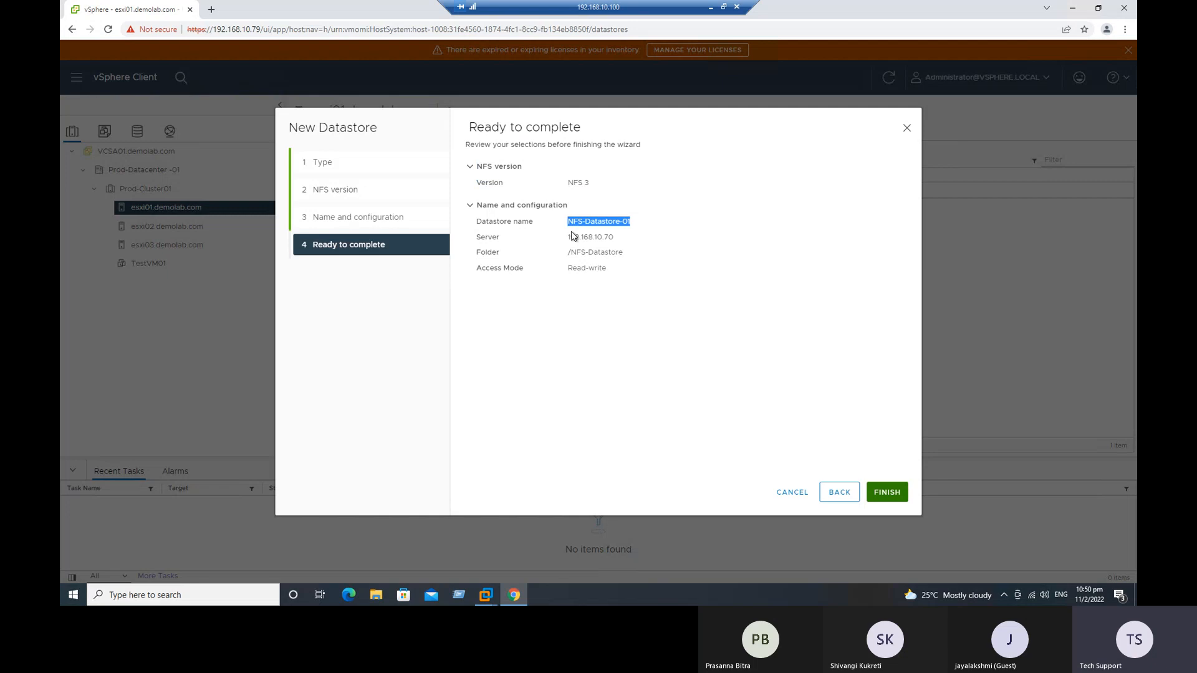
left_click(587, 306)
left_click(890, 493)
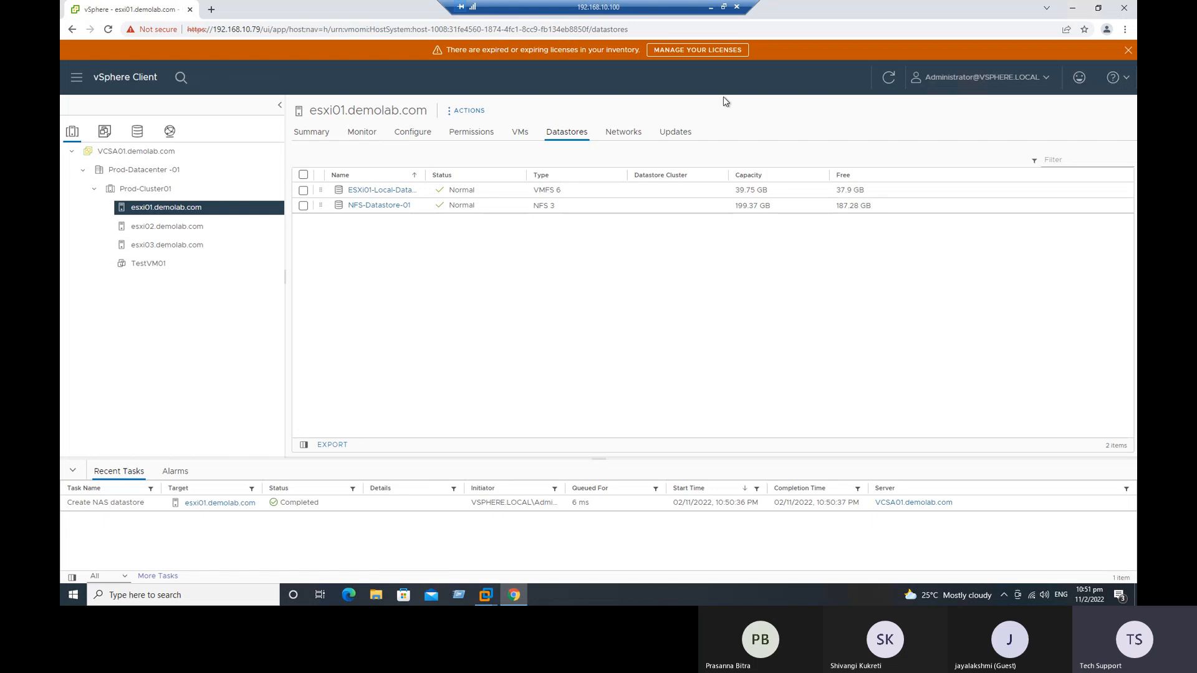
Step: Search Google for HPE NAS storage in a new browser tab and show the image results
left_click(712, 12)
left_click(559, 595)
left_click(1071, 14)
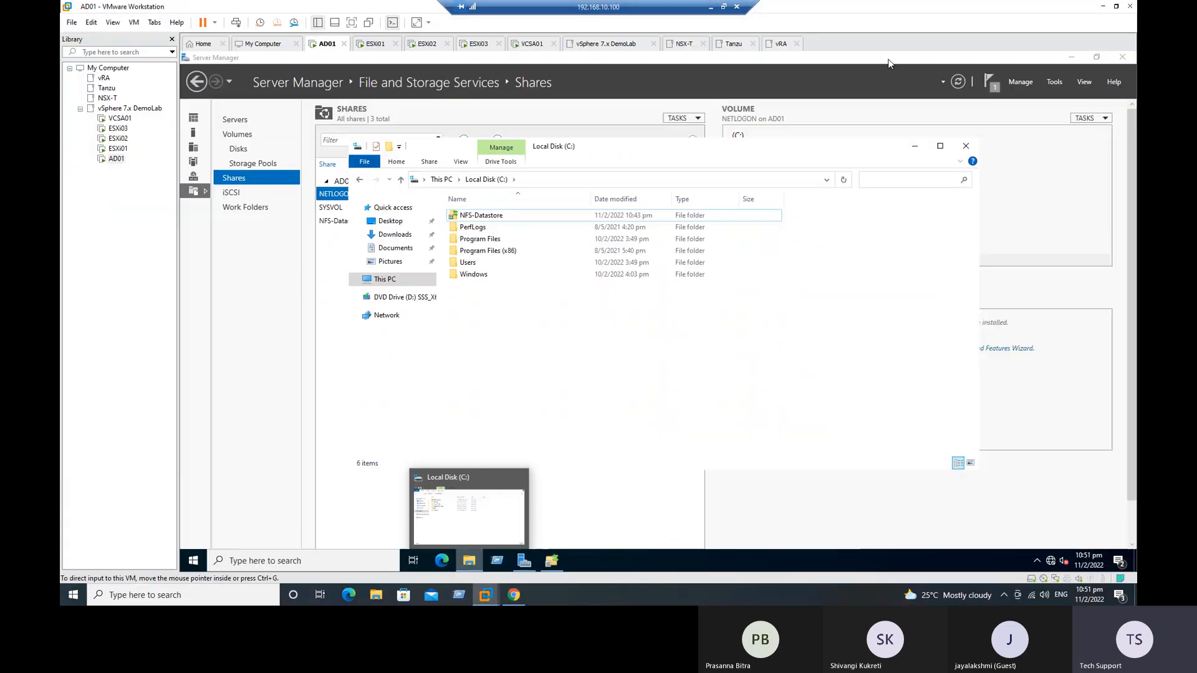
left_click(514, 595)
left_click(207, 10)
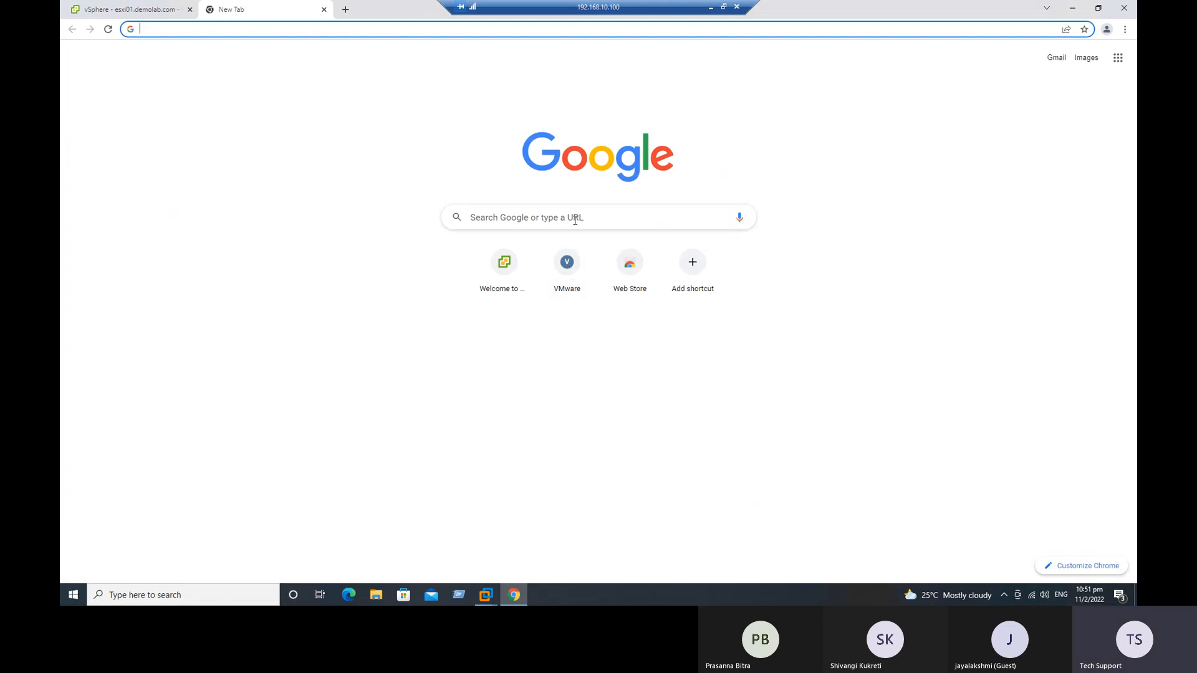
left_click(574, 219)
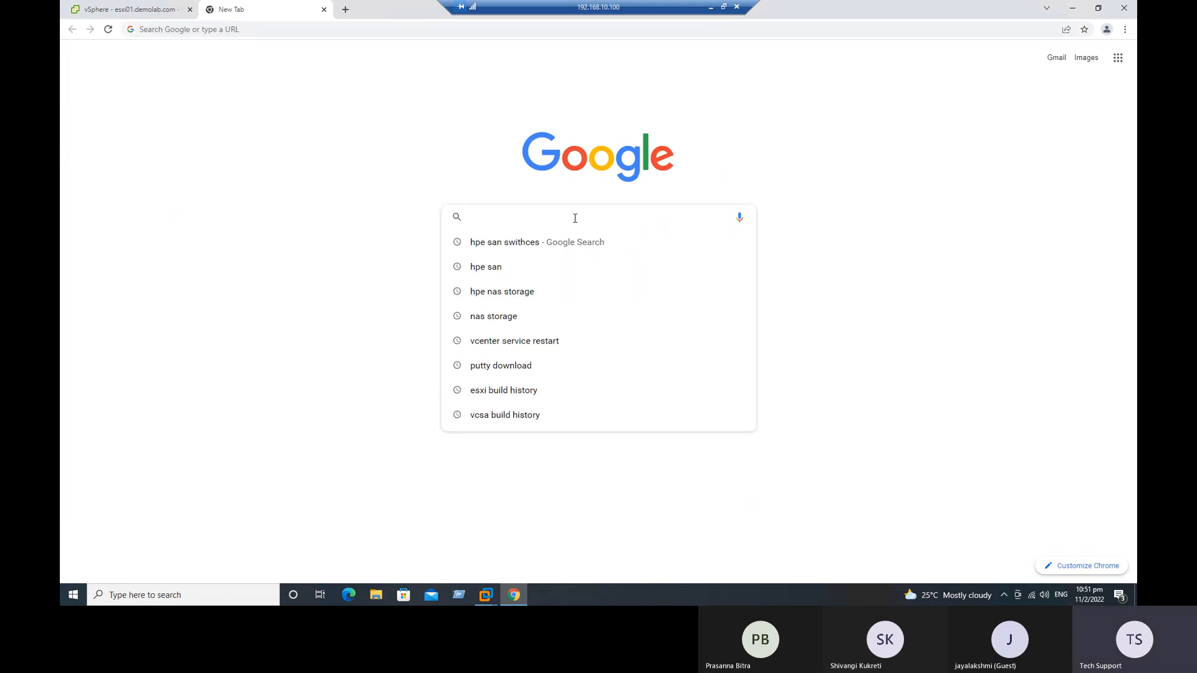
type("HPE SN")
key("BackSpace")
key("BackSpace")
type("NAS")
key("Return")
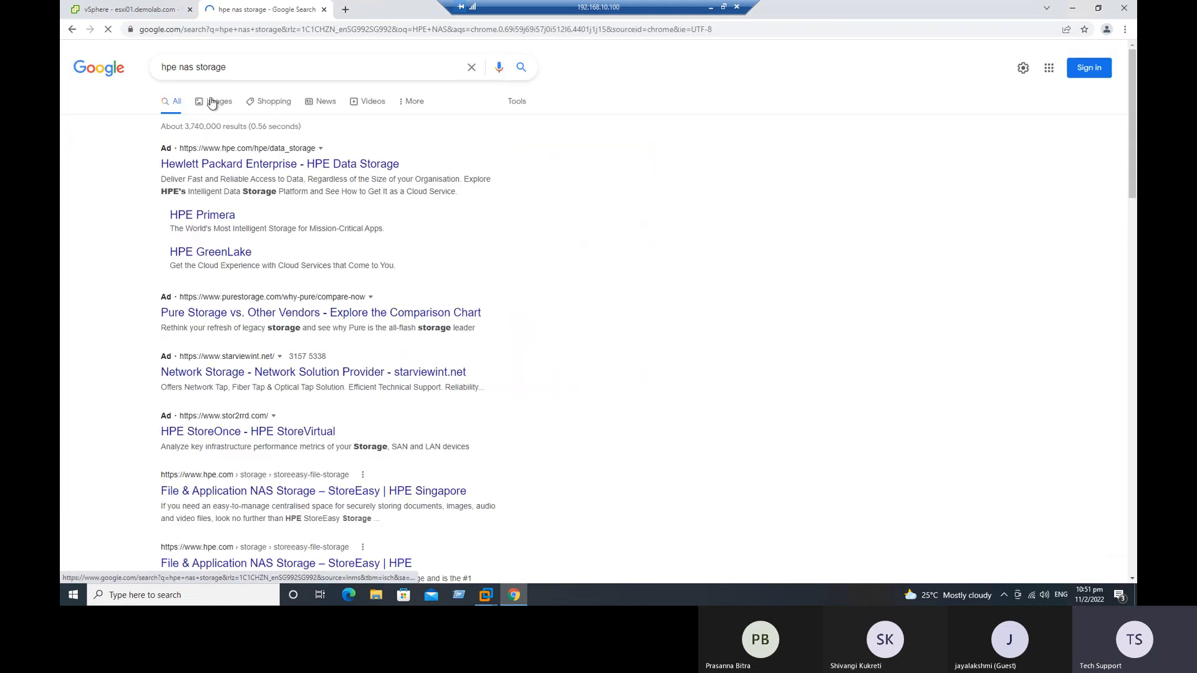
left_click(212, 100)
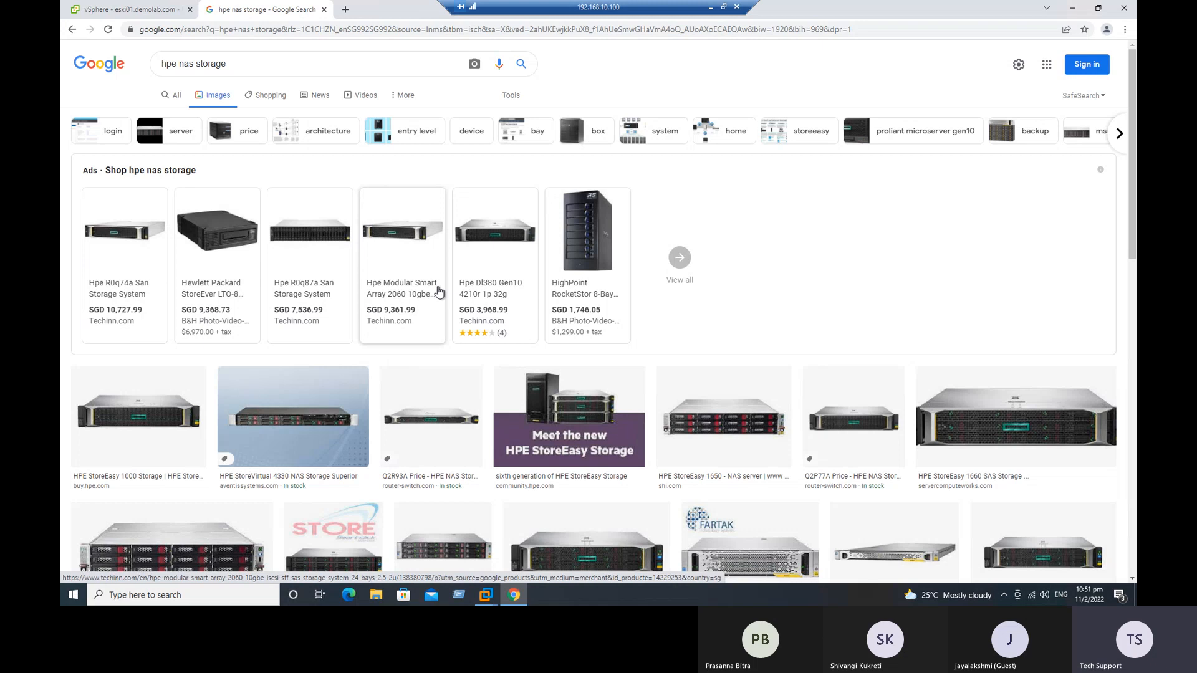
Step: Switch back to the AD01 virtual machine and close Server Manager
mouse_move(486, 595)
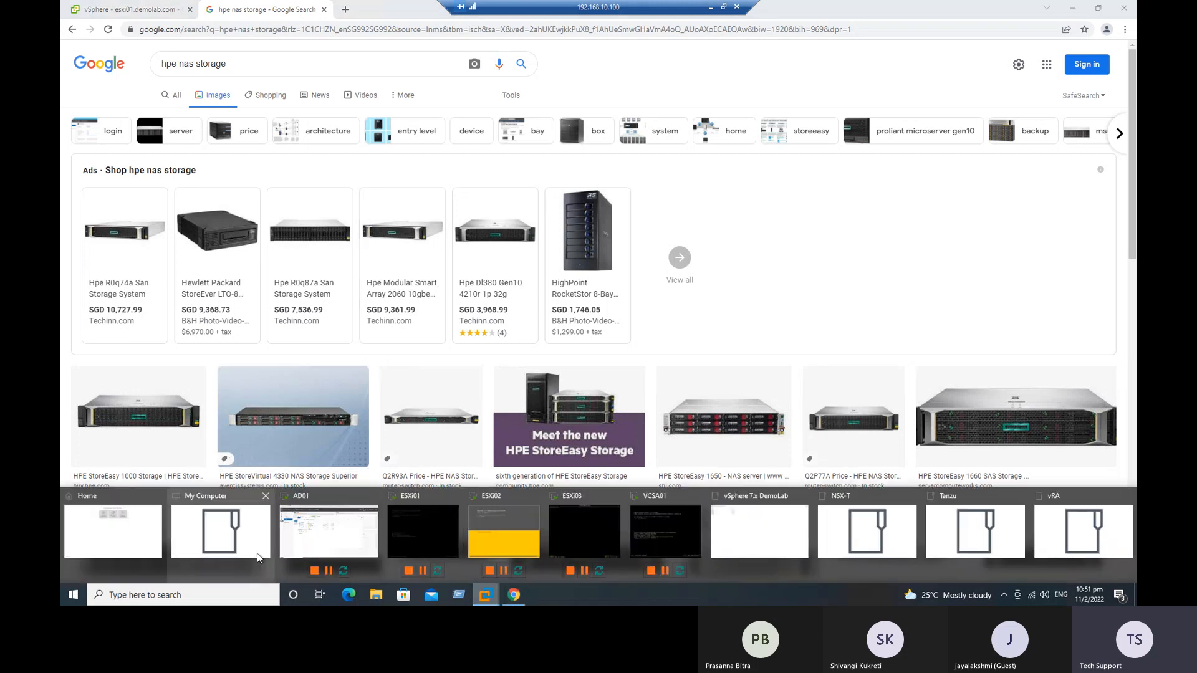
left_click(295, 533)
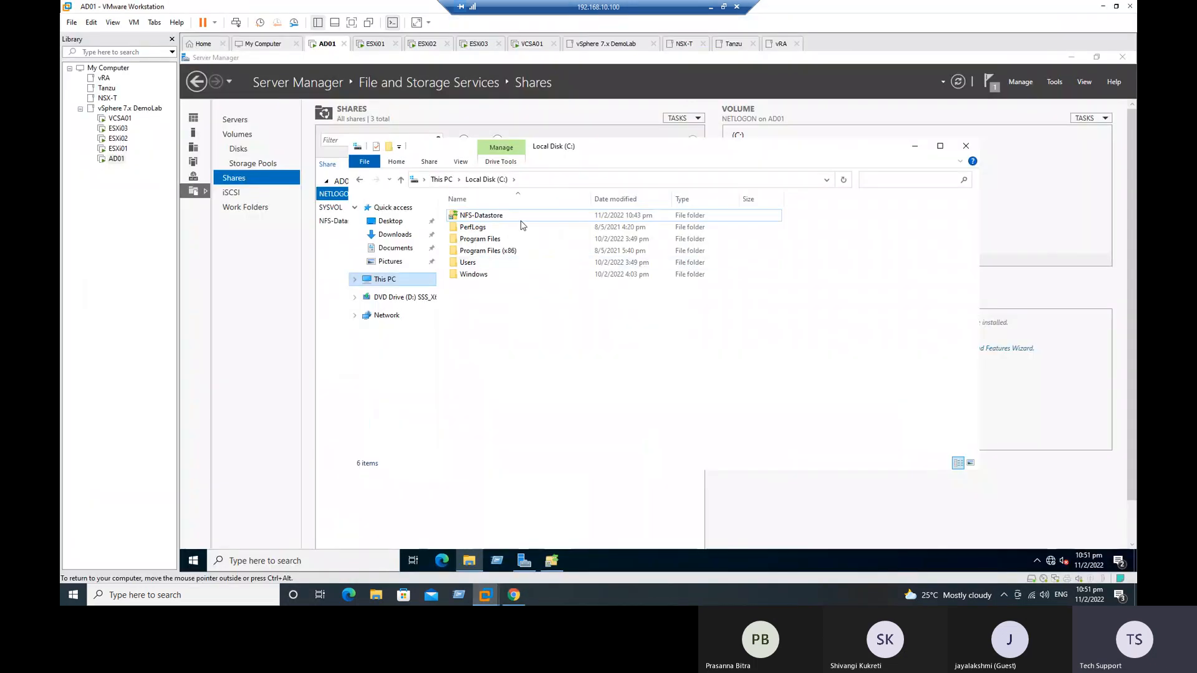
left_click(258, 309)
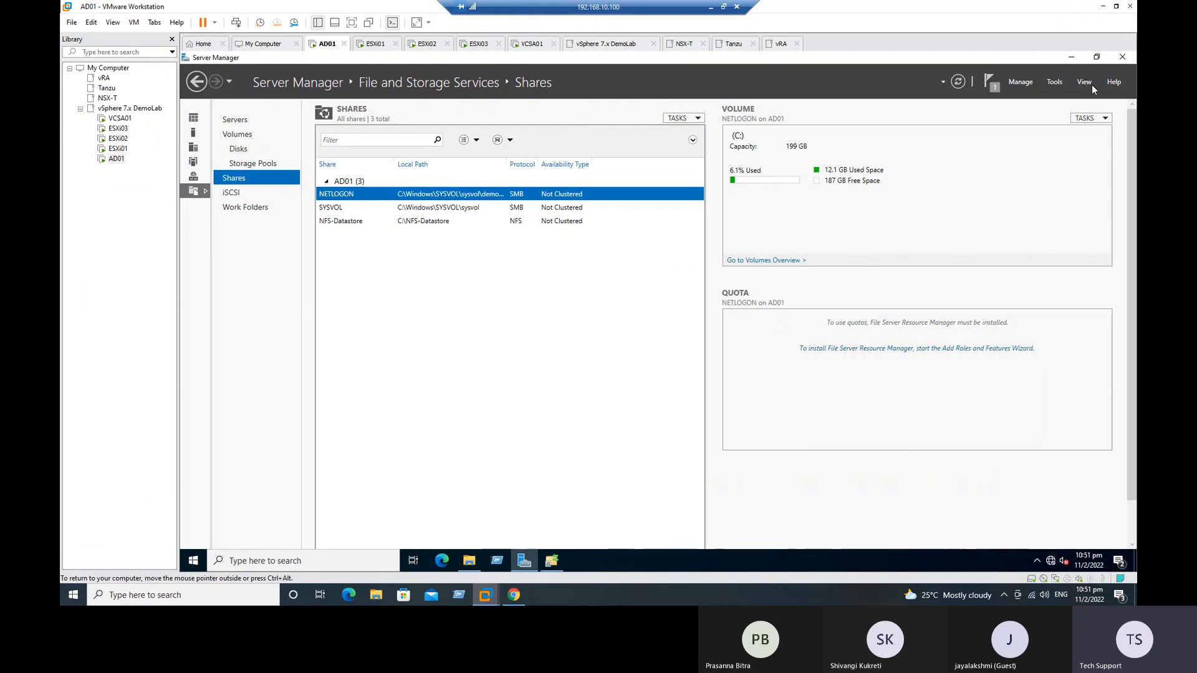
left_click(1124, 58)
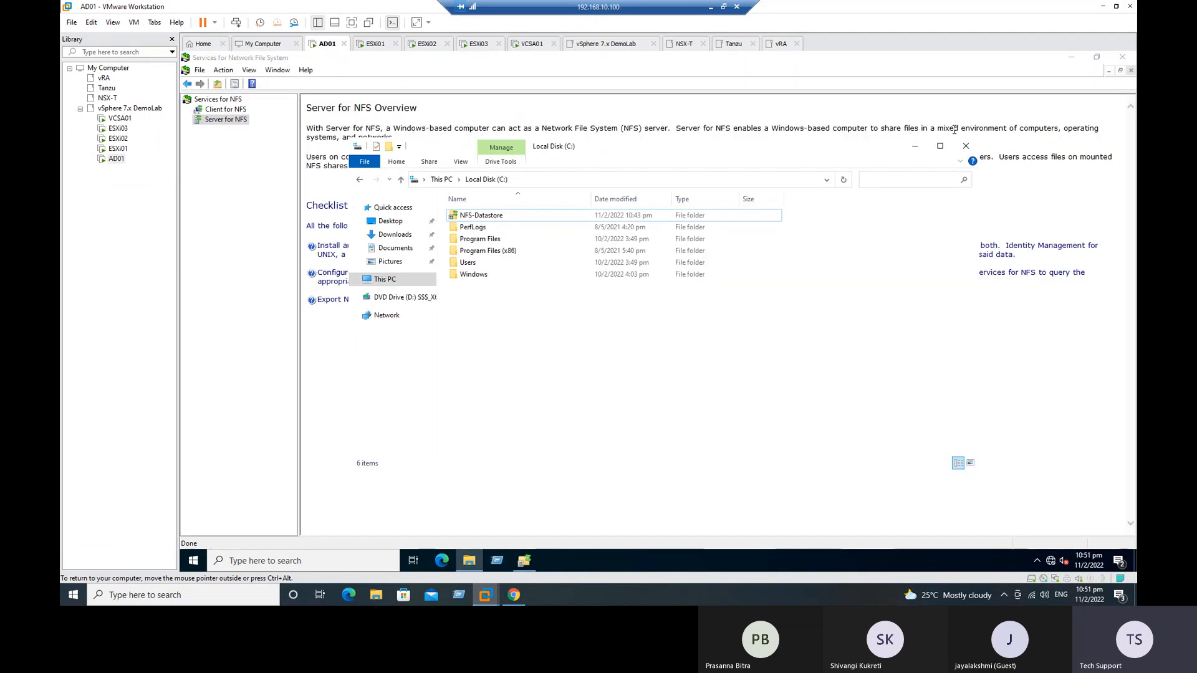
Step: Close the Services for Network File System console and the File Explorer window on AD01
left_click(1046, 106)
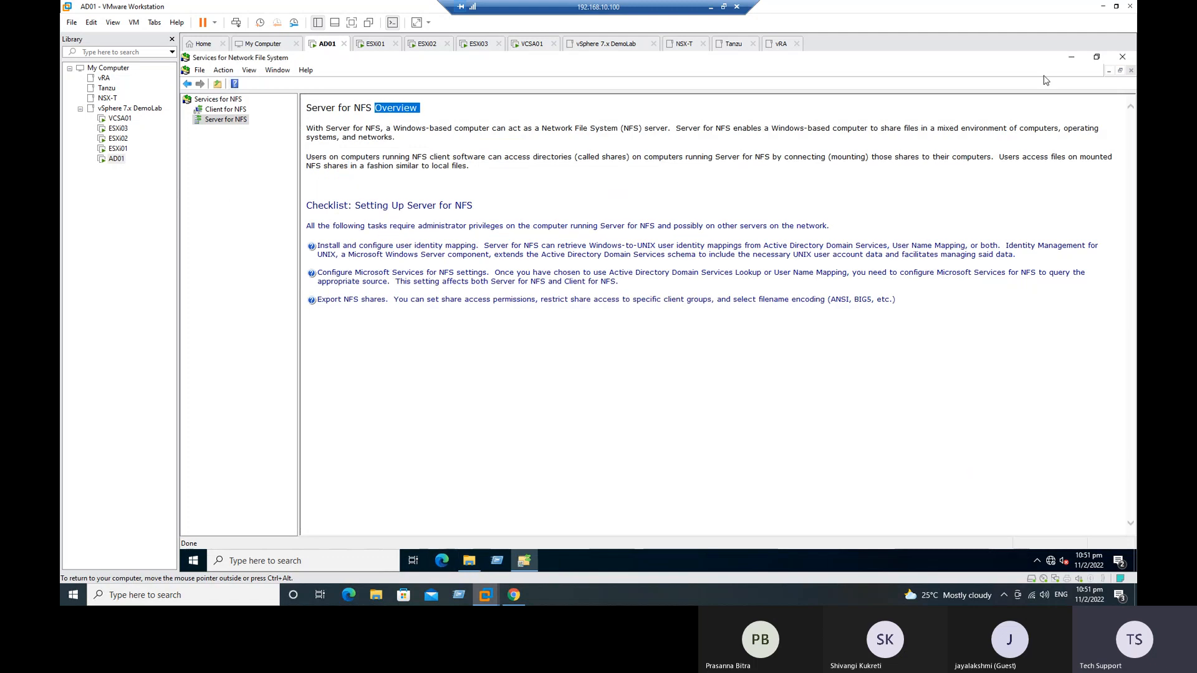
left_click(1122, 57)
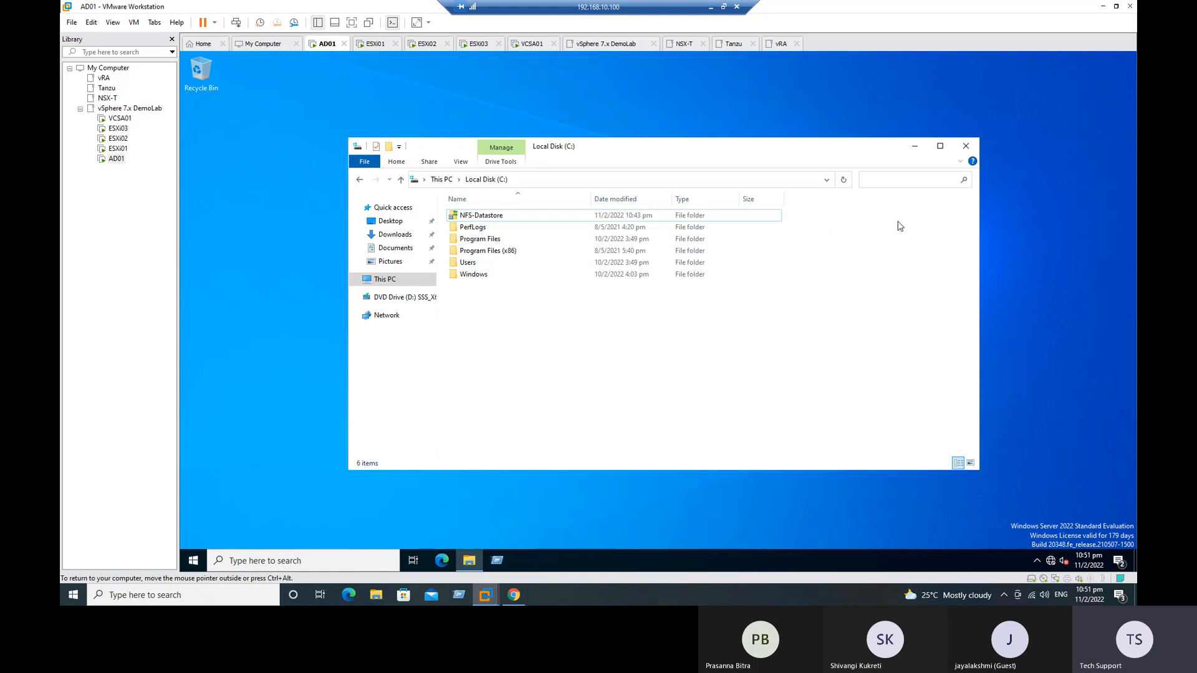
left_click(966, 146)
Step: Search for Server Manager on AD01, open it and try to start adding roles and features
left_click(281, 561)
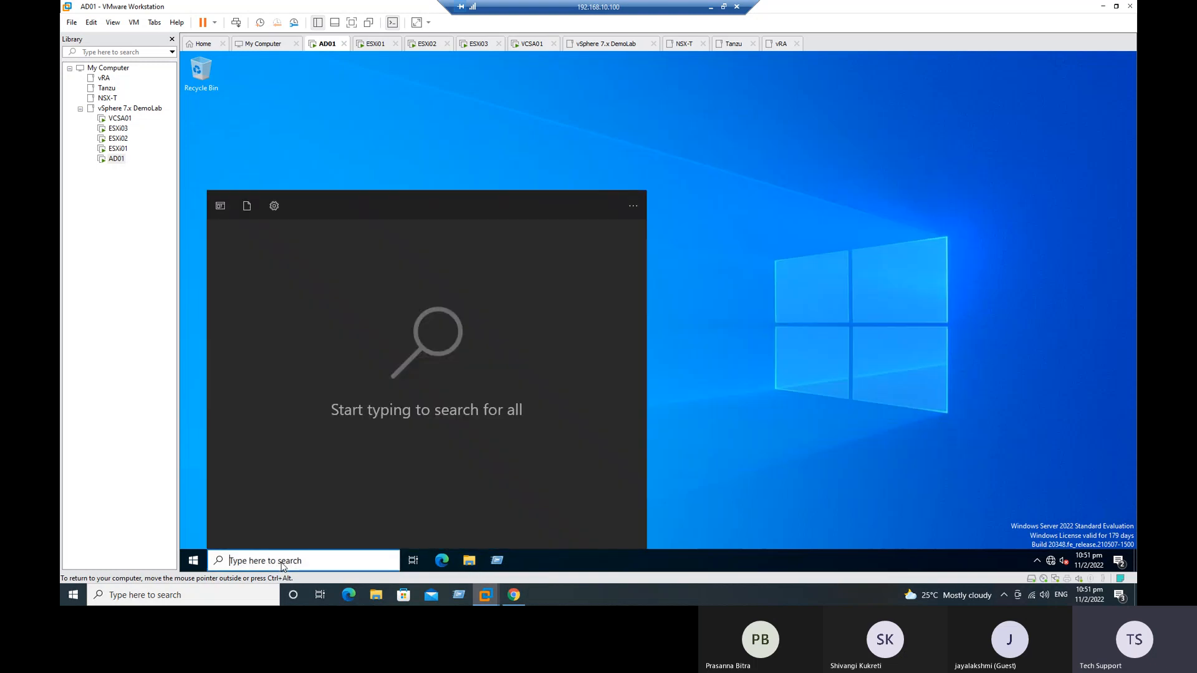
type("ser")
left_click(315, 258)
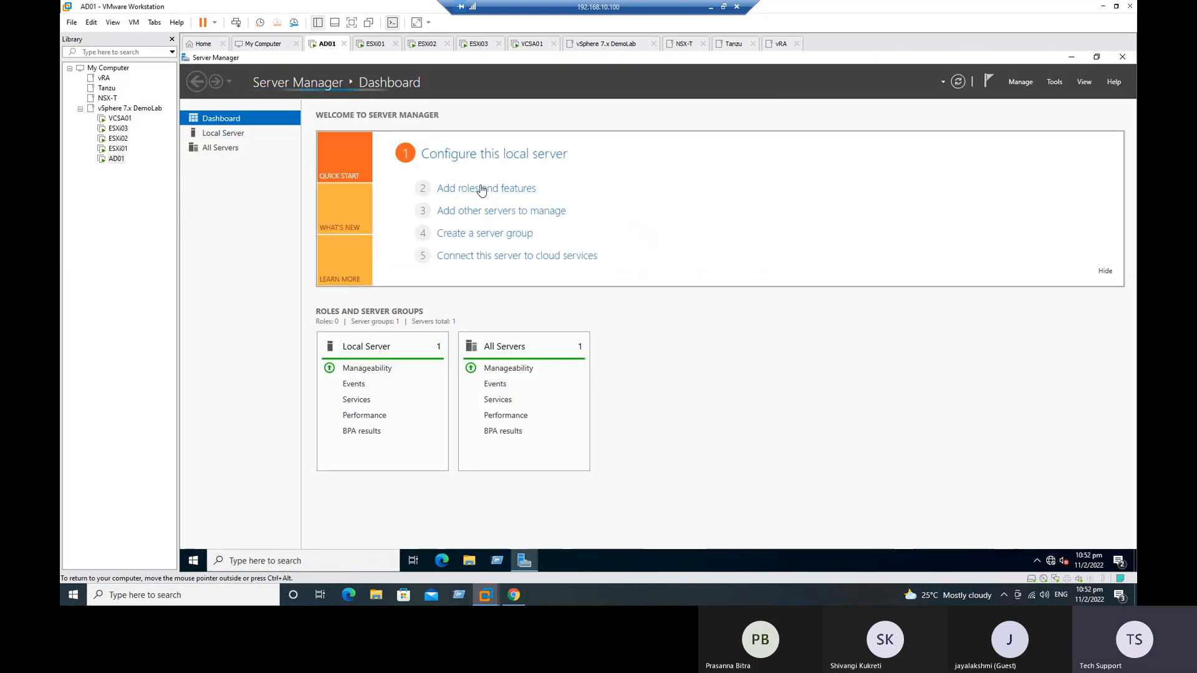
left_click(483, 188)
left_click(741, 342)
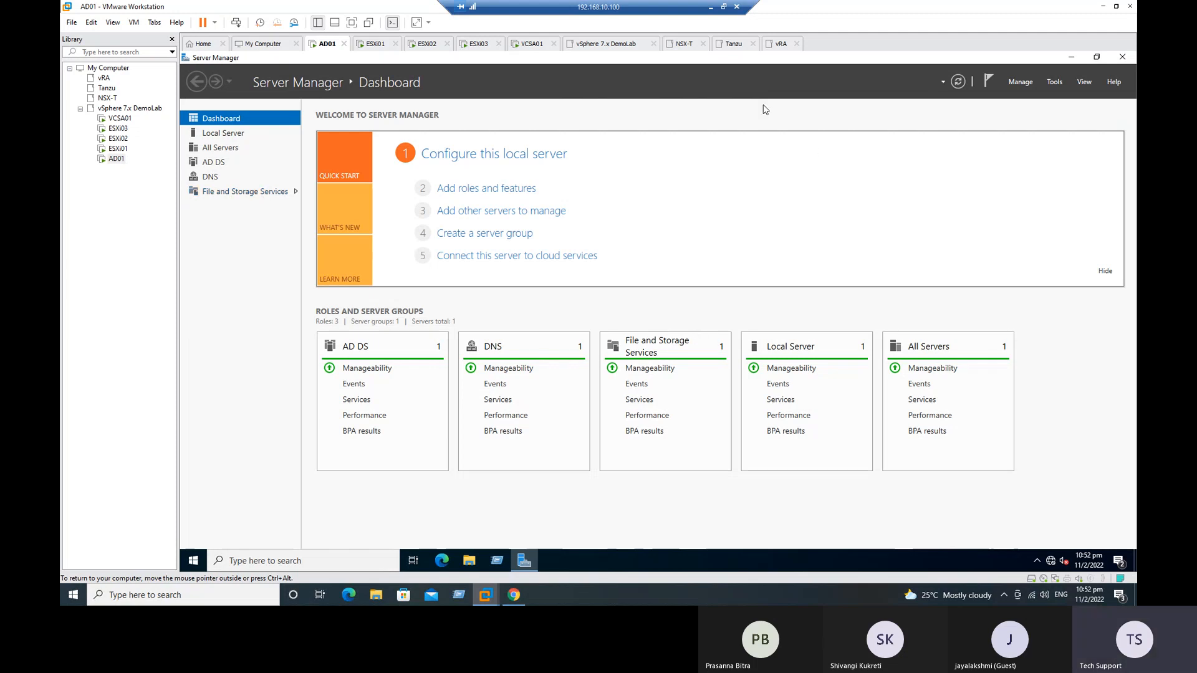
Step: Return to the vSphere Client, closing the HPE NAS storage search tab, and show the datastores of esxi02.demolab.com
left_click(1103, 8)
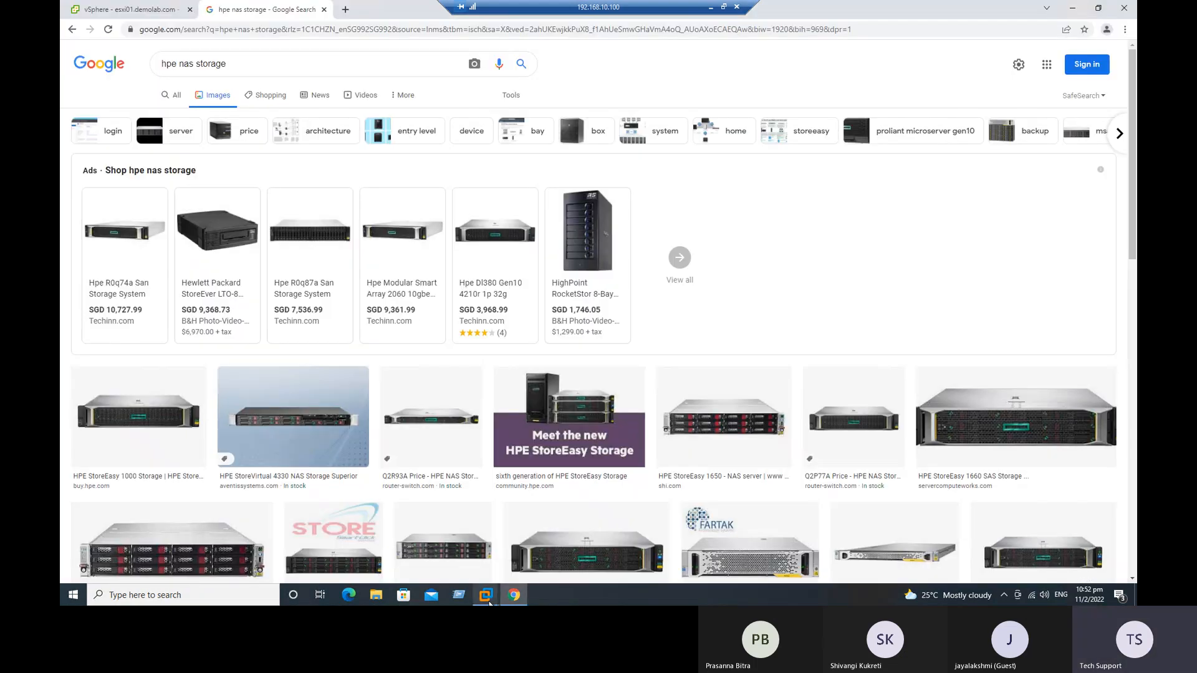
left_click(324, 9)
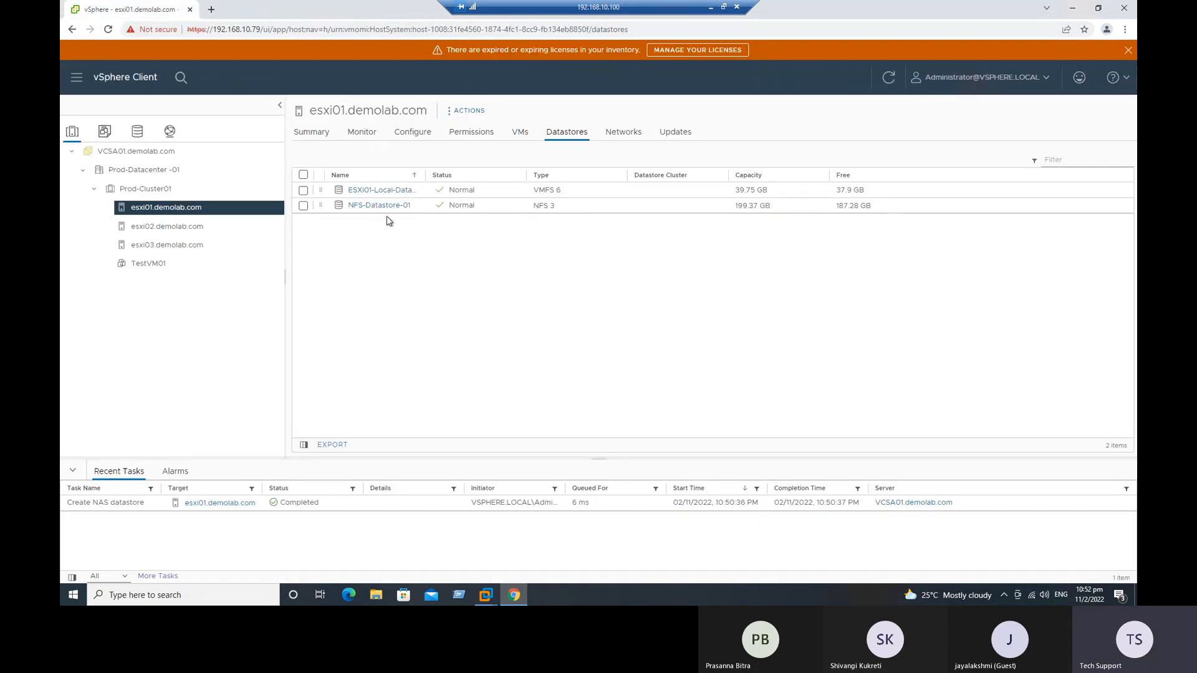
left_click(167, 227)
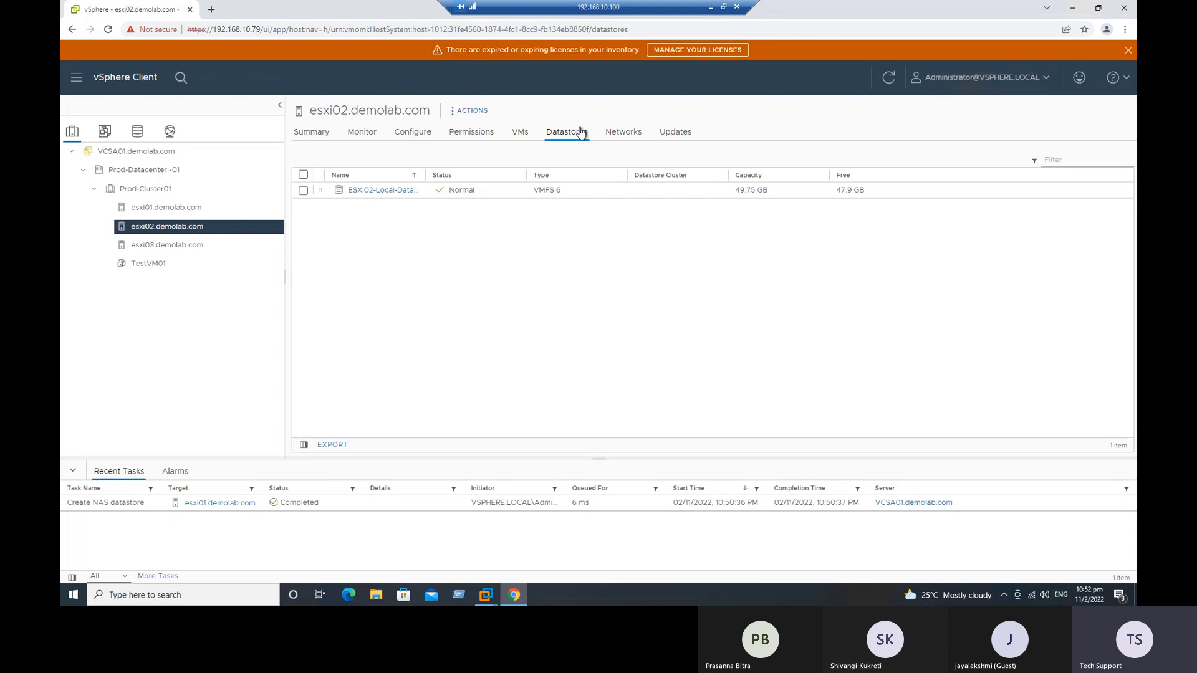
Step: Start a new datastore on esxi02.demolab.com with type NFS and version NFS 3
left_click(475, 115)
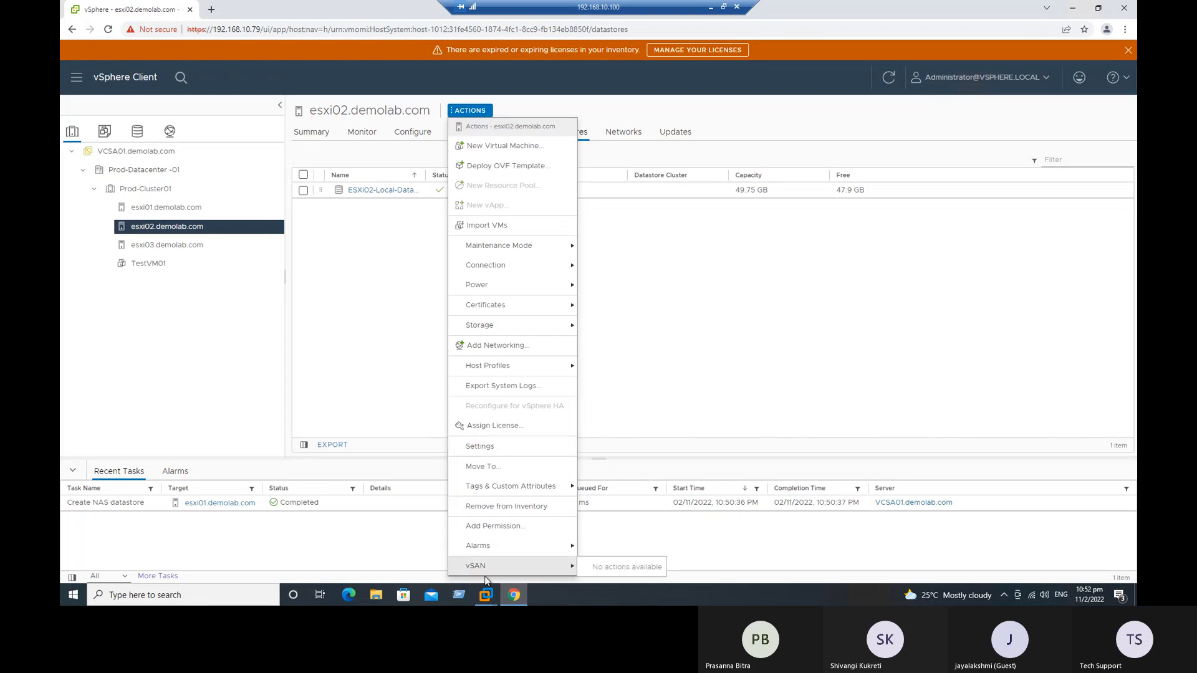
mouse_move(501, 574)
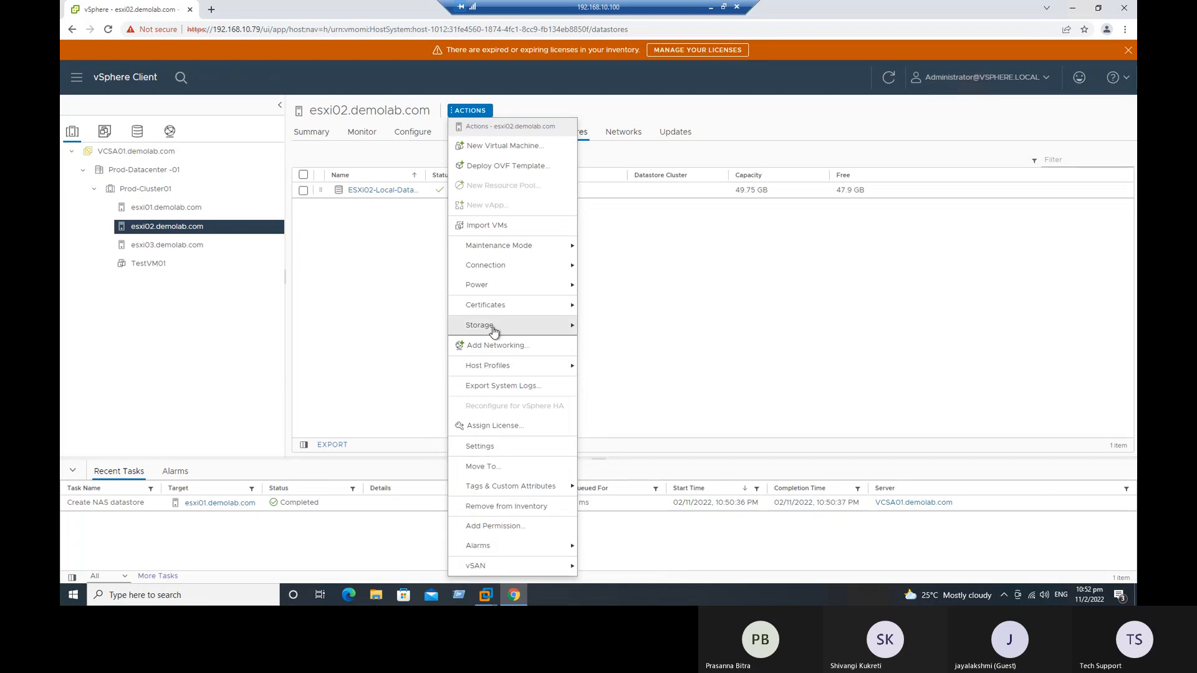
mouse_move(495, 326)
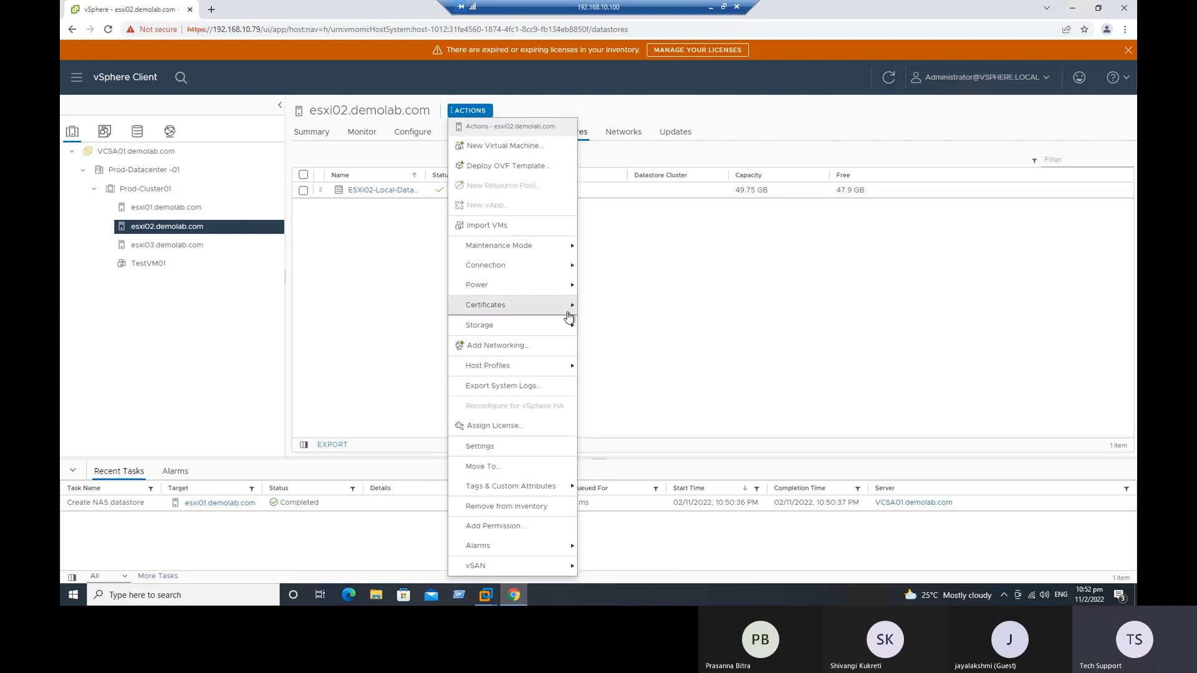
left_click(610, 337)
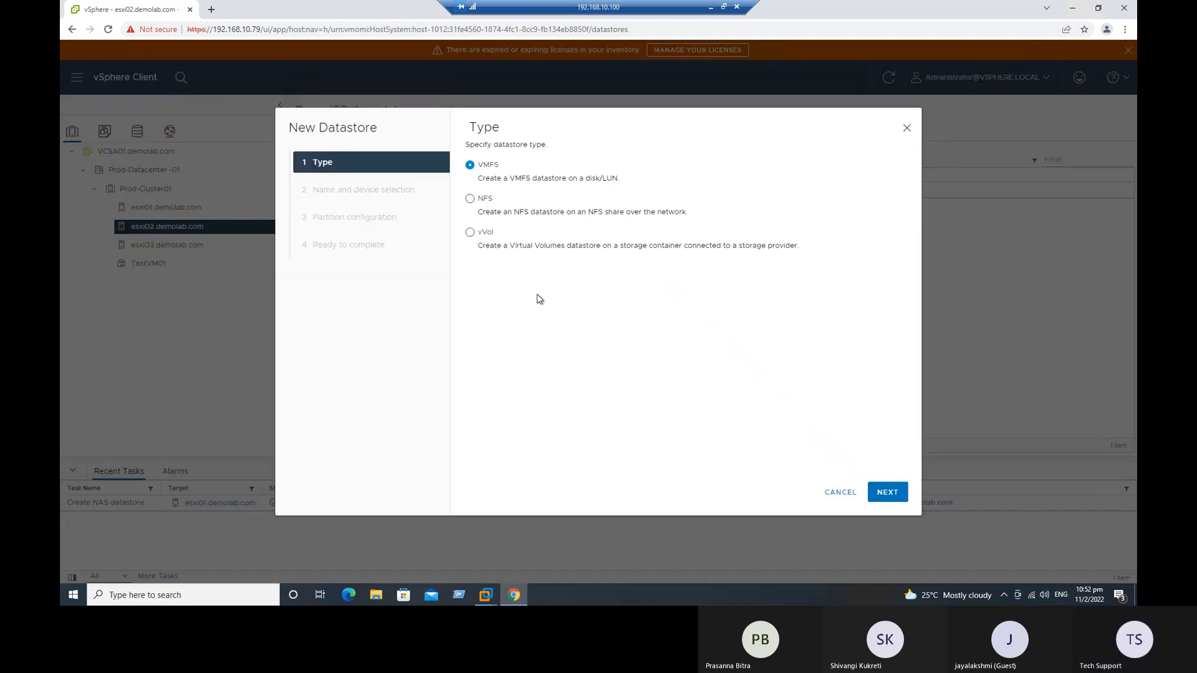
left_click(482, 200)
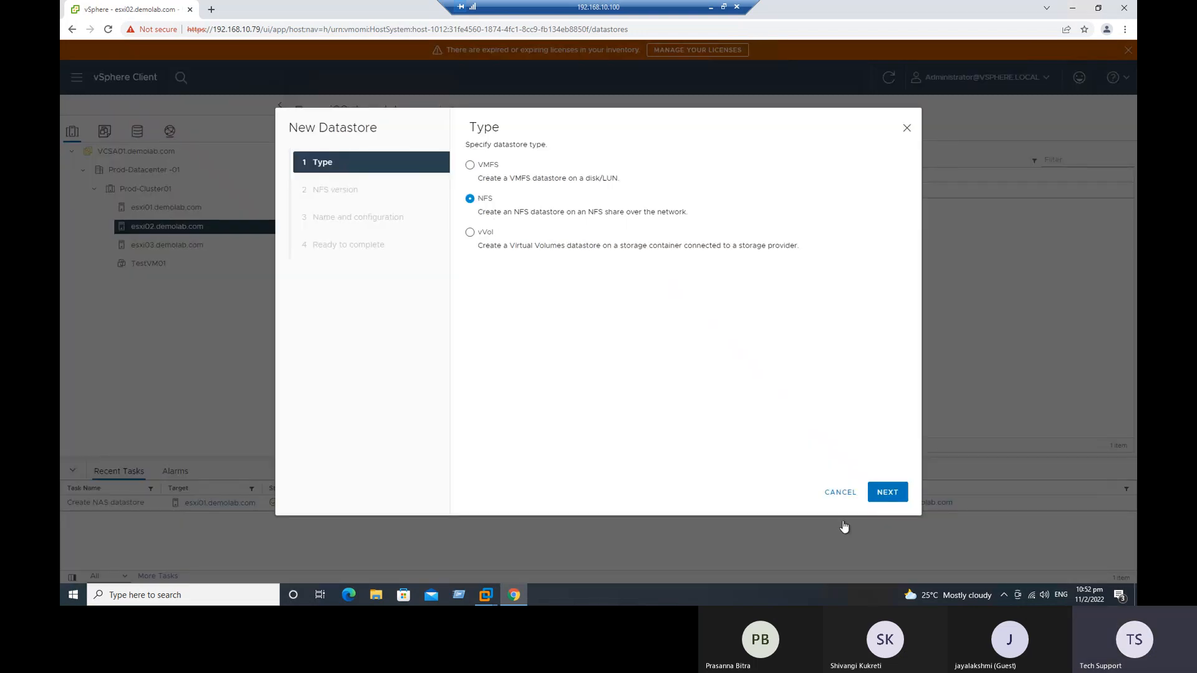
left_click(893, 492)
left_click(885, 493)
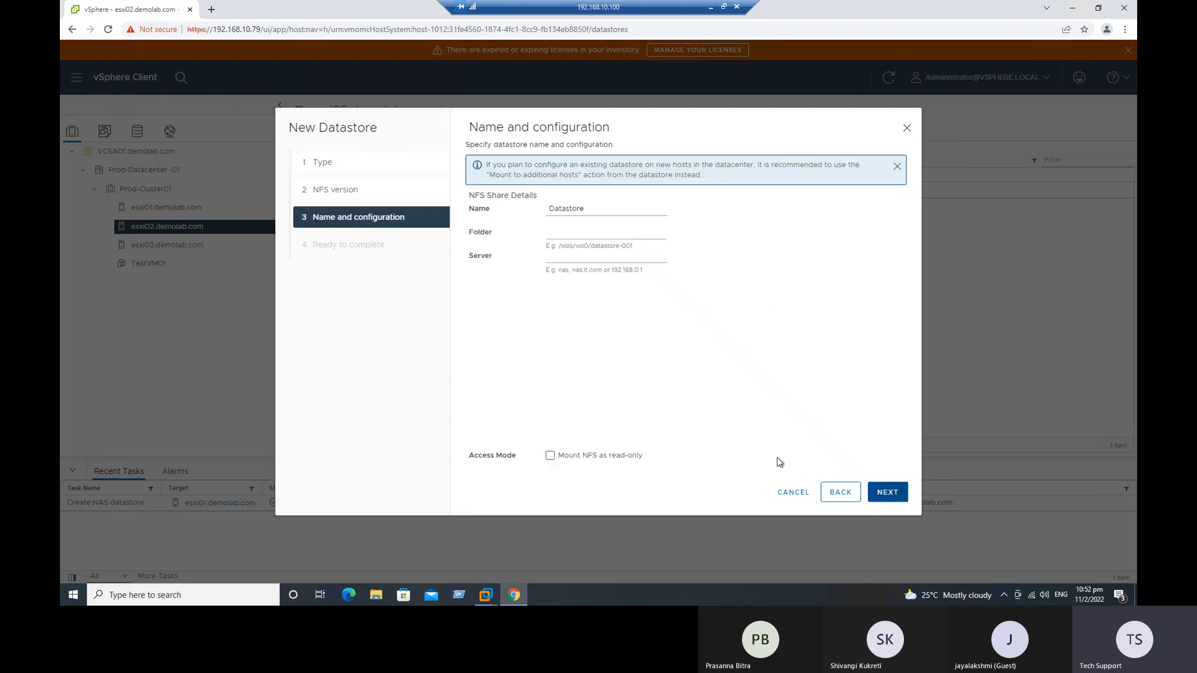
Step: Name the esxi02 datastore NFS-Datastore-01, set folder /NFS-Datastore and server 192.168.10.70, and finish creating it
left_click_drag(587, 209, 523, 216)
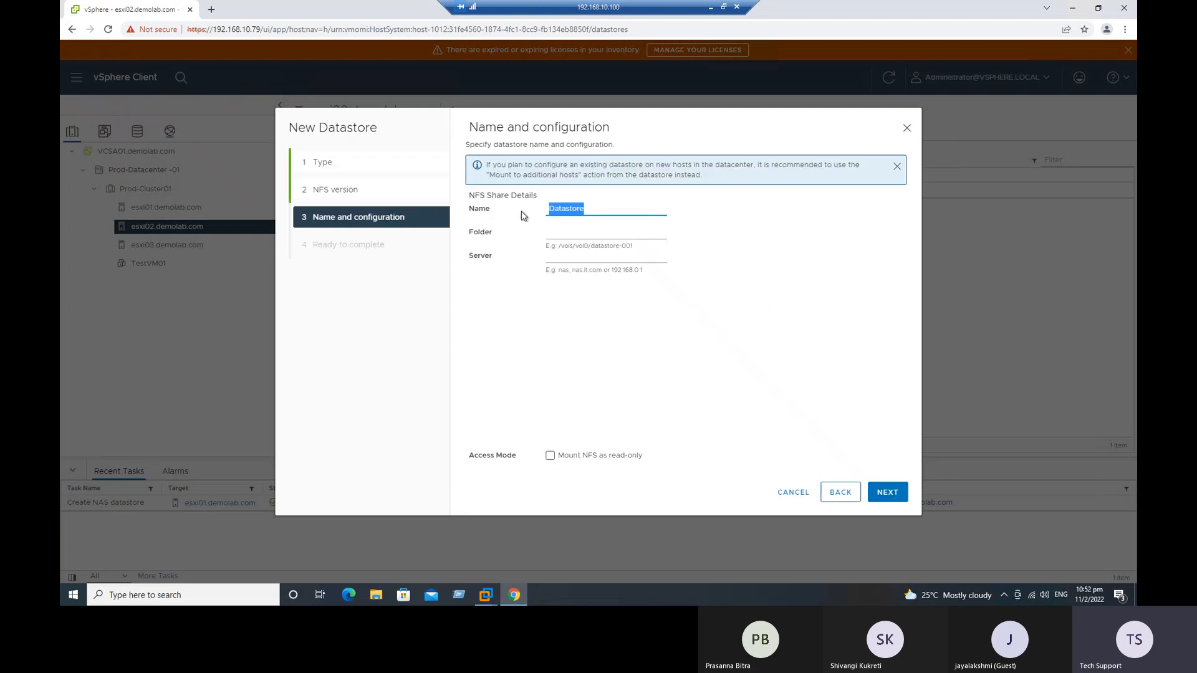
type("NFS-")
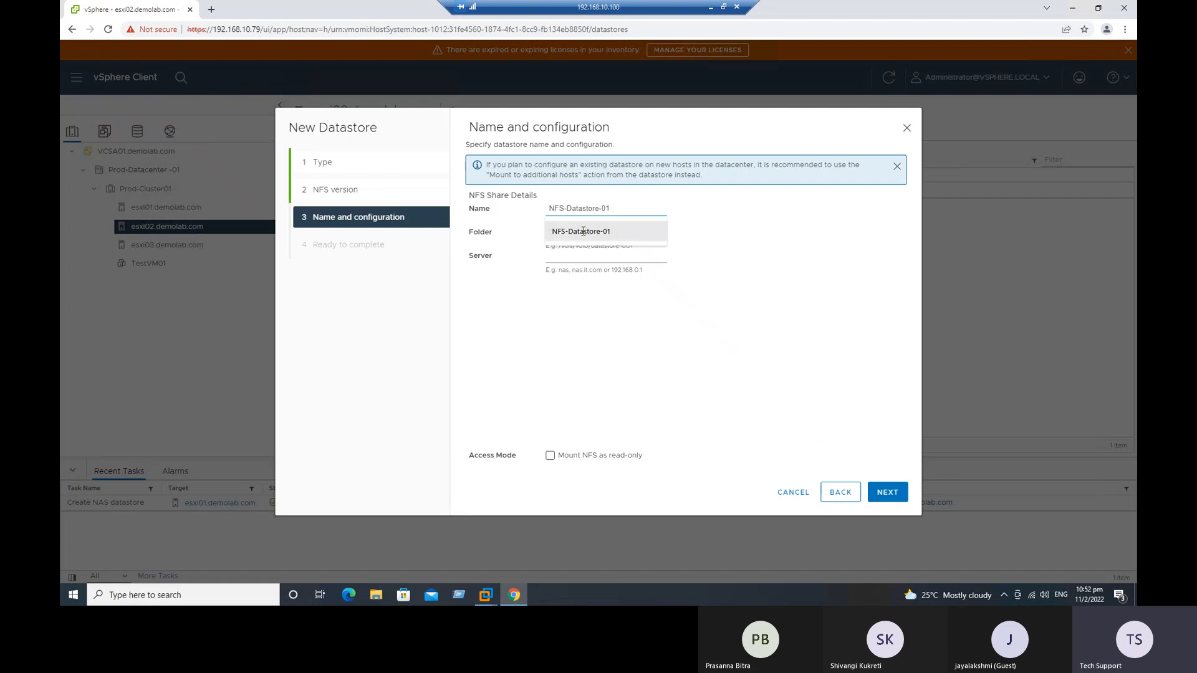
left_click(583, 231)
left_click(563, 231)
left_click(561, 259)
left_click(562, 257)
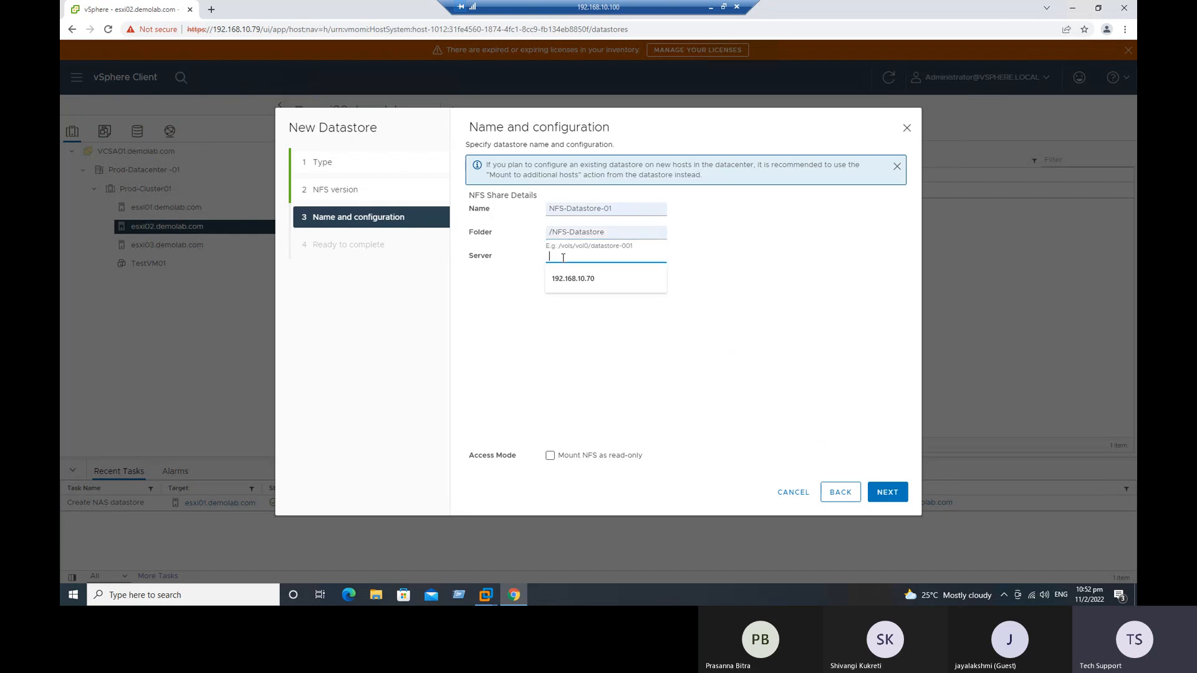
left_click(572, 279)
left_click(887, 493)
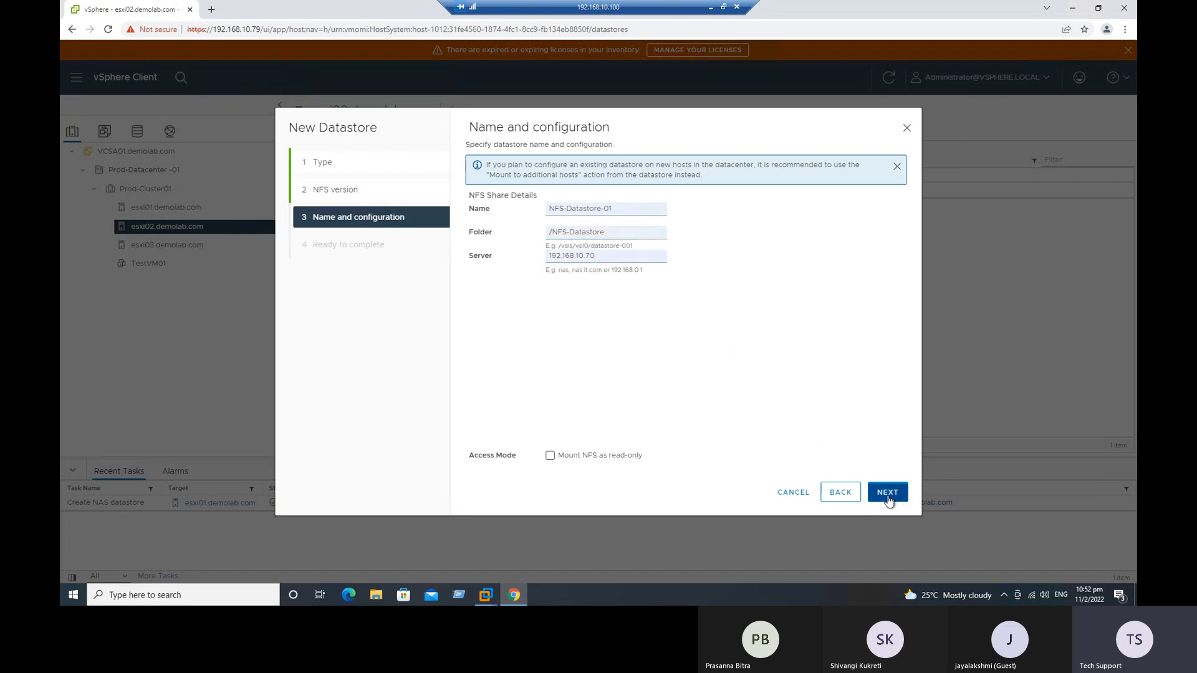
left_click(887, 493)
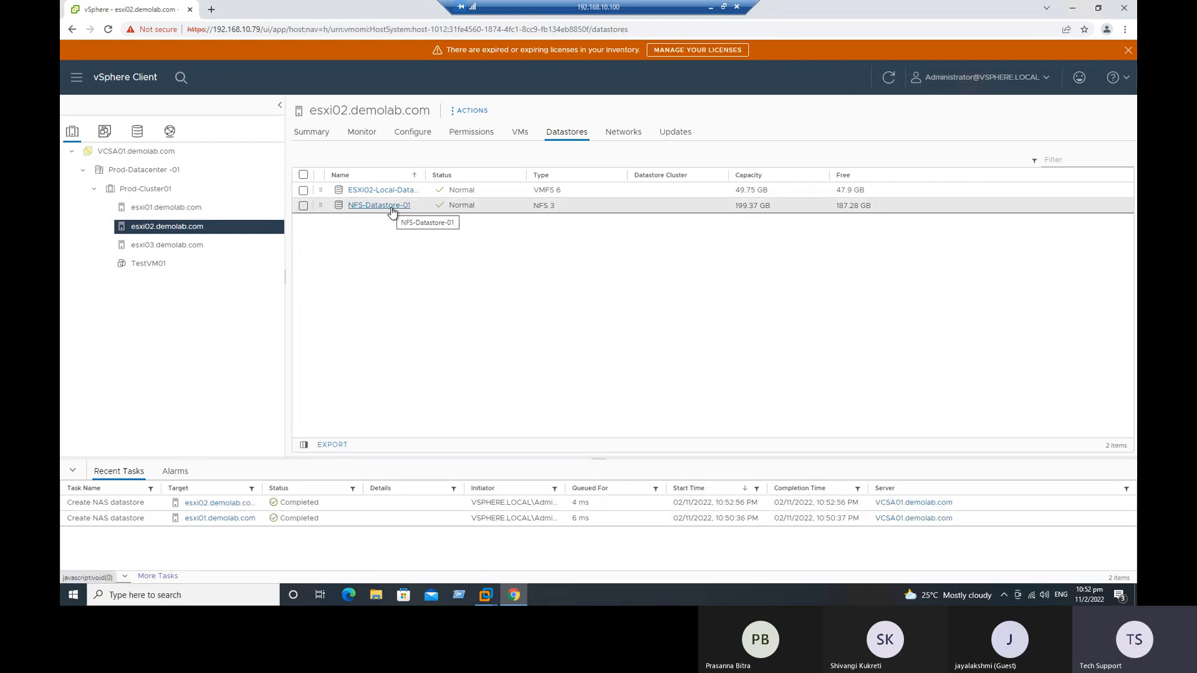
Step: Start a new datastore on esxi03.demolab.com with type NFS and version NFS 3
left_click(181, 248)
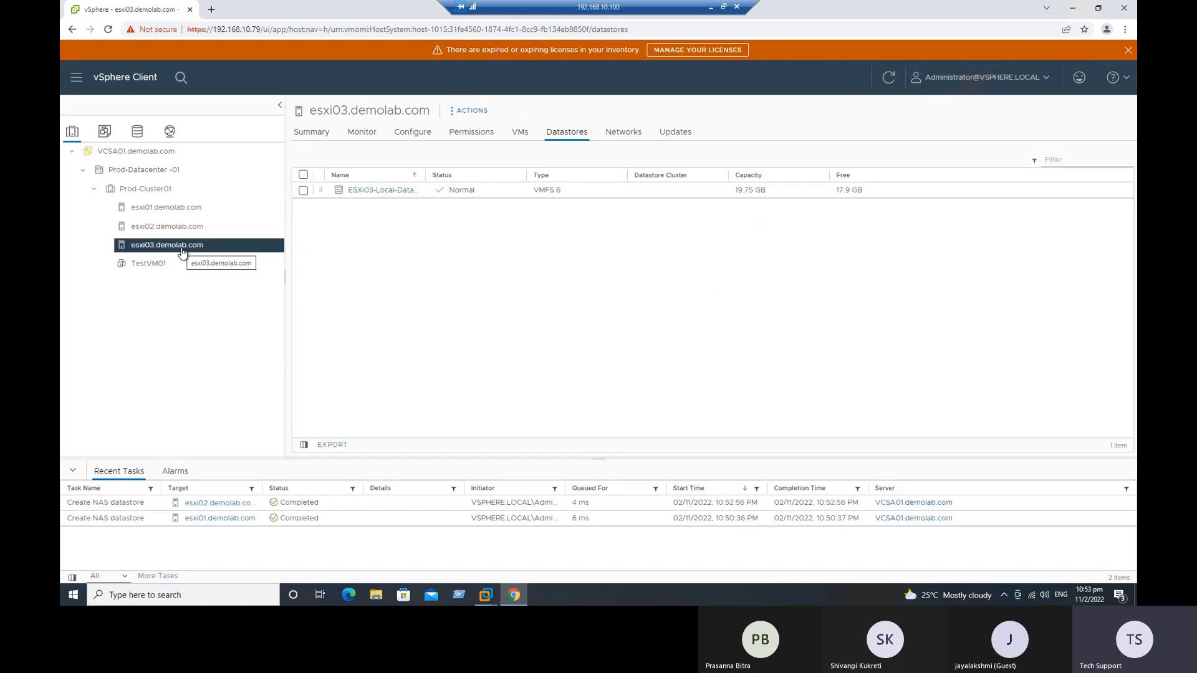
left_click(477, 112)
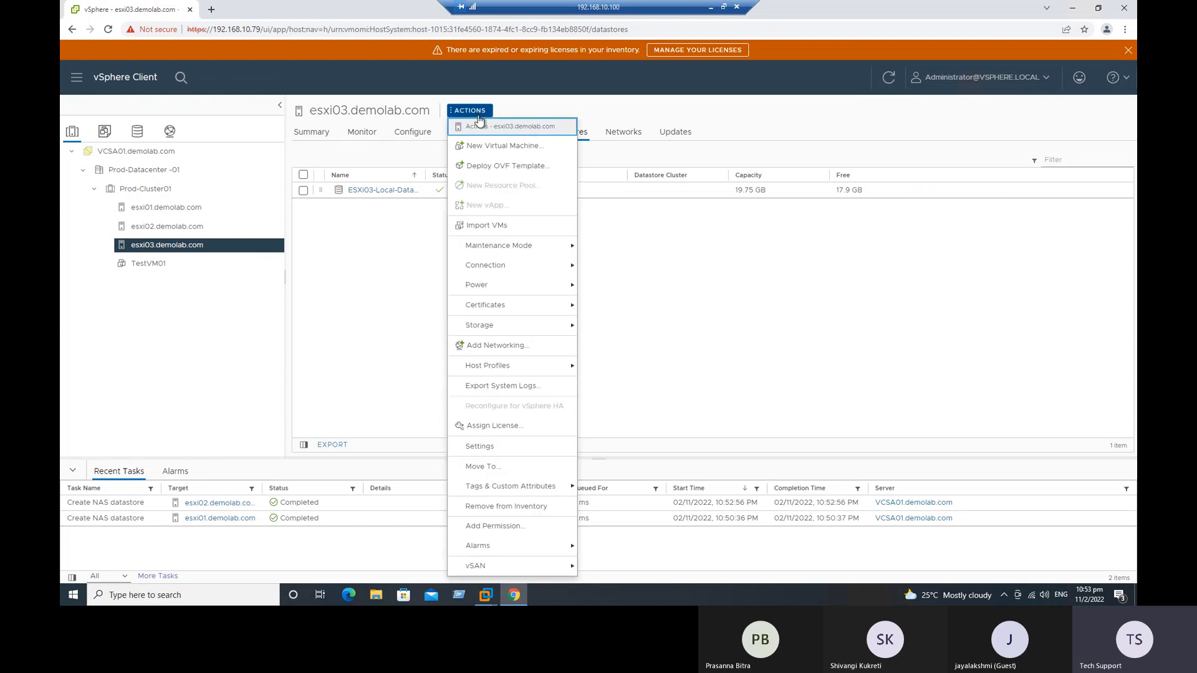
mouse_move(489, 331)
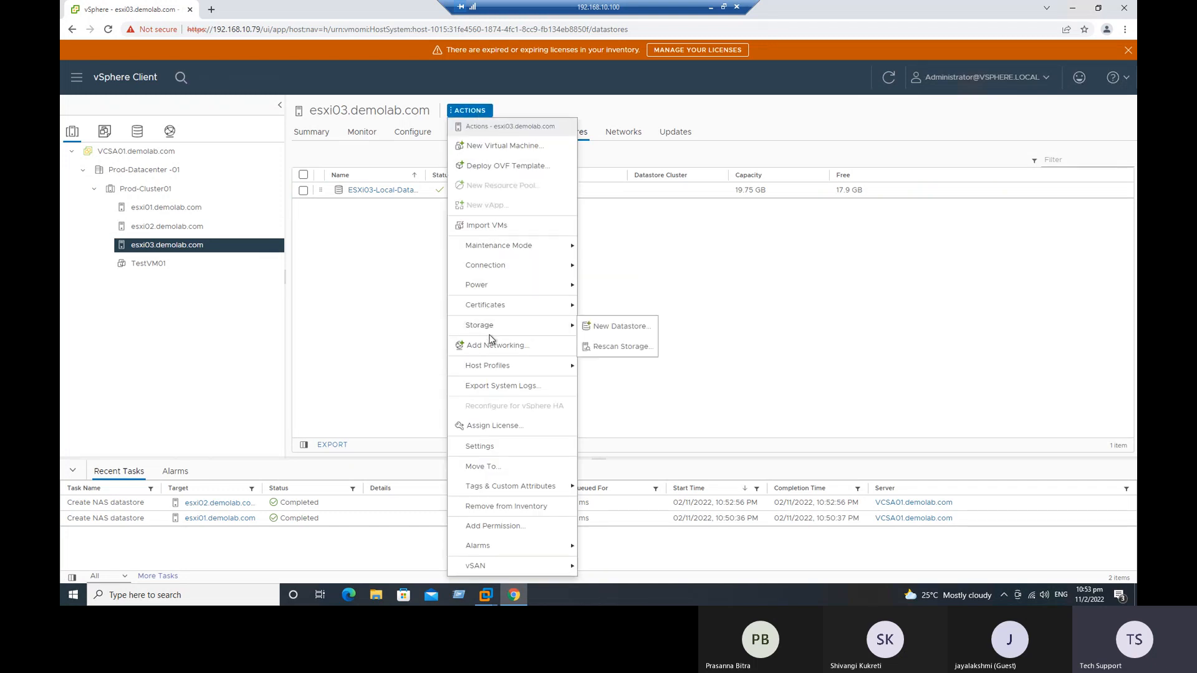
left_click(602, 327)
left_click(470, 195)
left_click(886, 492)
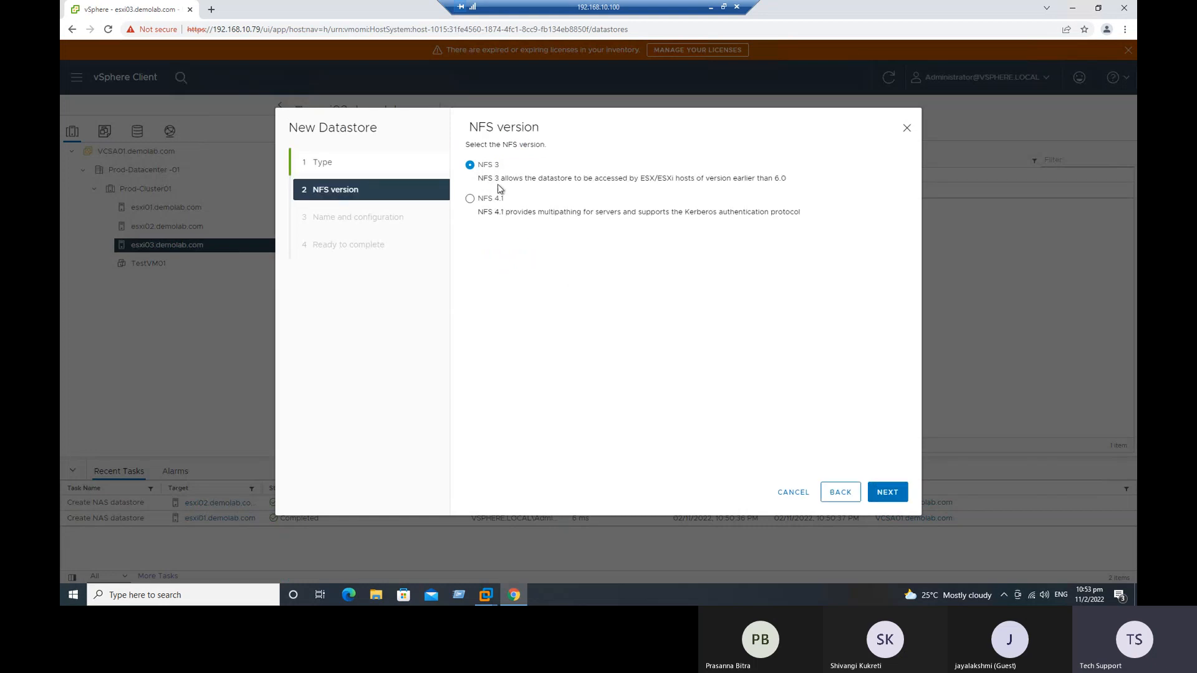
left_click(886, 492)
Step: Name the esxi03 datastore NFS-Datastore-01, set folder /NFS-Datastore and server 192.168.10.70, and finish creating it
left_click(584, 208)
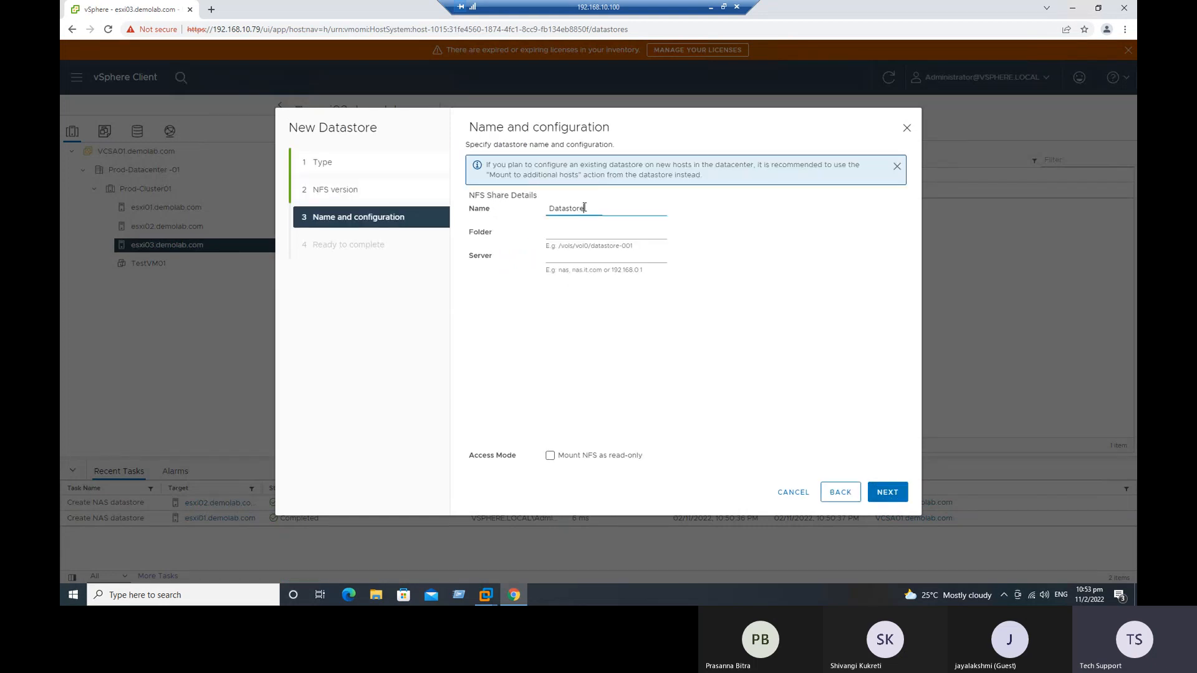
left_click_drag(603, 210, 526, 217)
key("BackSpace")
left_click(561, 214)
left_click(568, 235)
left_click(567, 237)
left_click(575, 254)
left_click(564, 257)
left_click(566, 278)
left_click(887, 493)
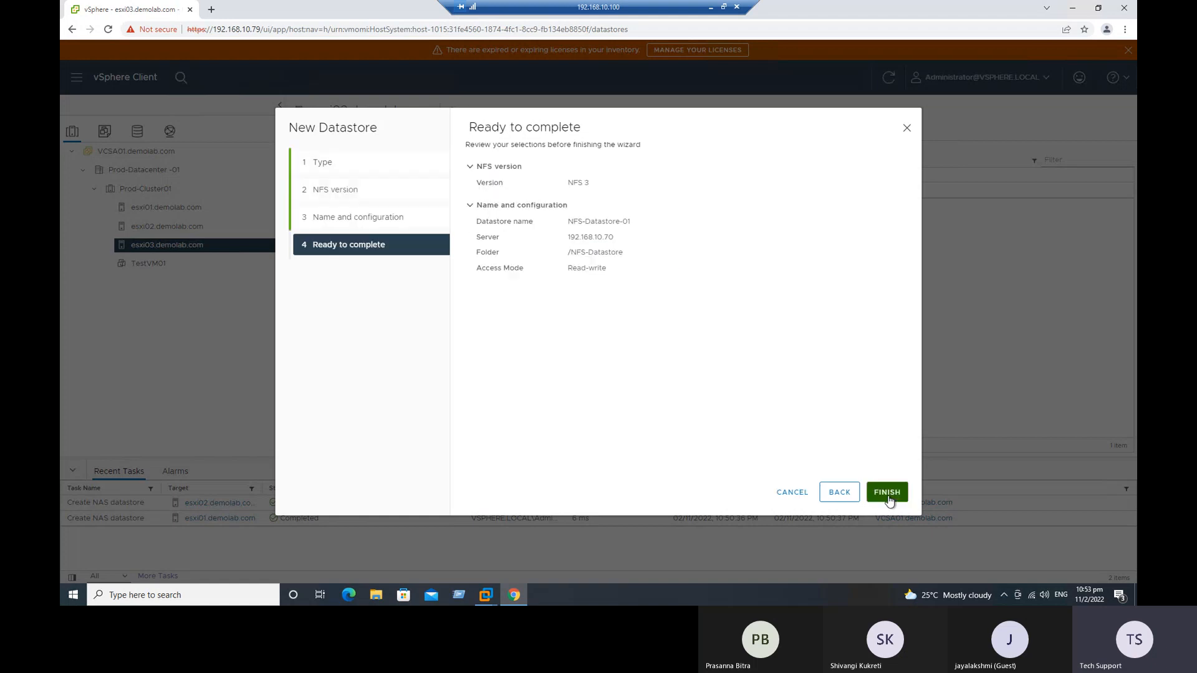
left_click(888, 493)
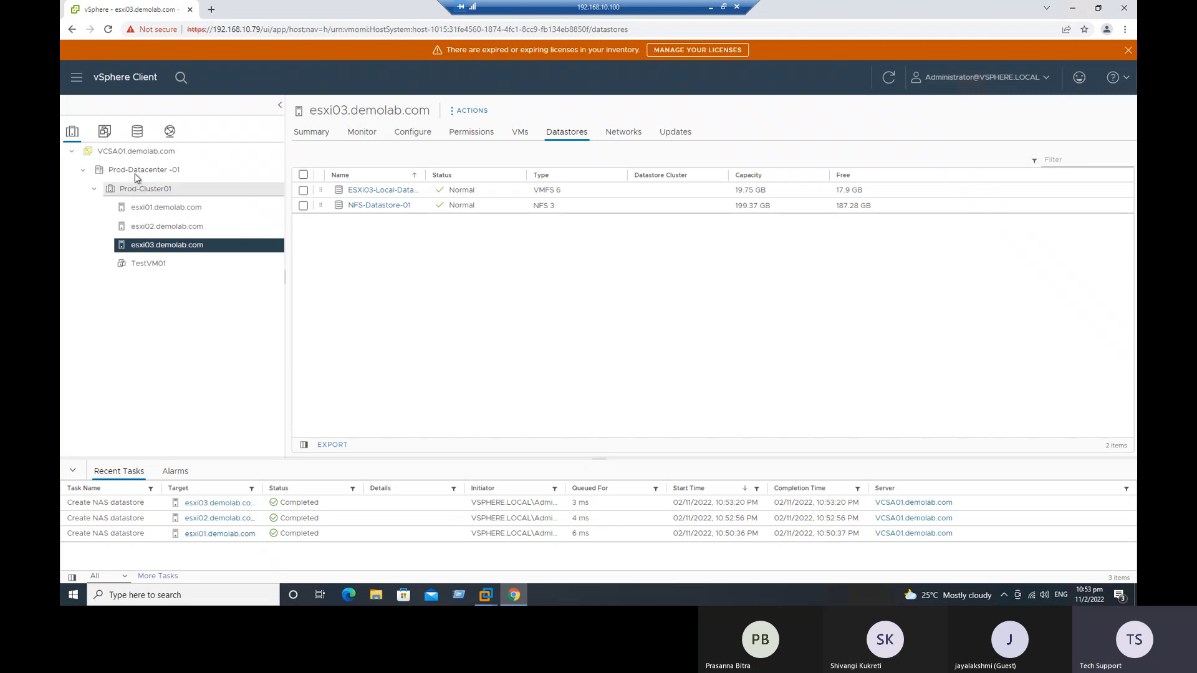
Step: Check which hosts are connected to NFS-Datastore-01 and view the datastore list of Prod-Datacenter -01
left_click(138, 133)
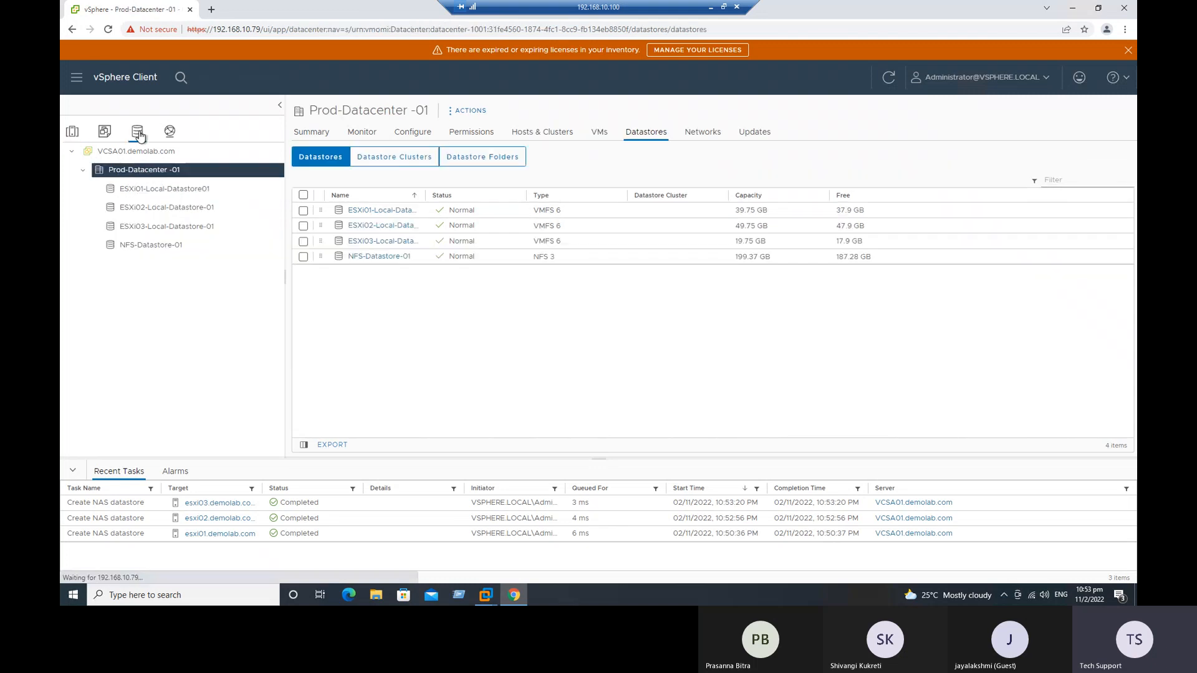
left_click(162, 250)
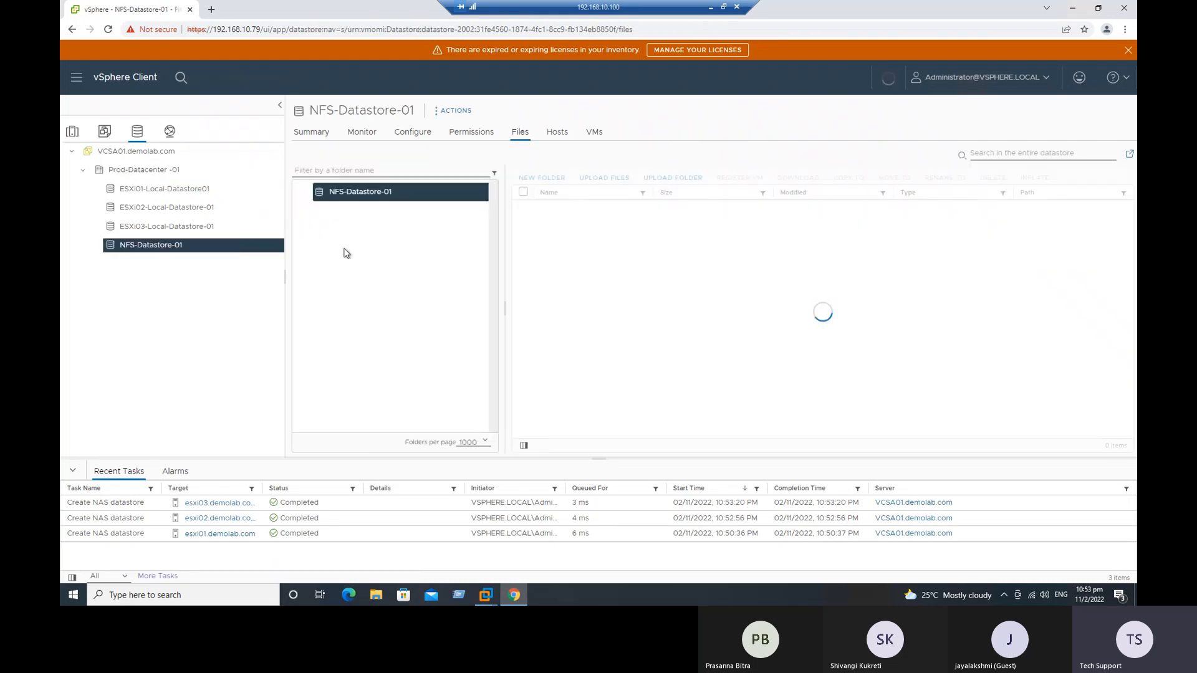
left_click(556, 133)
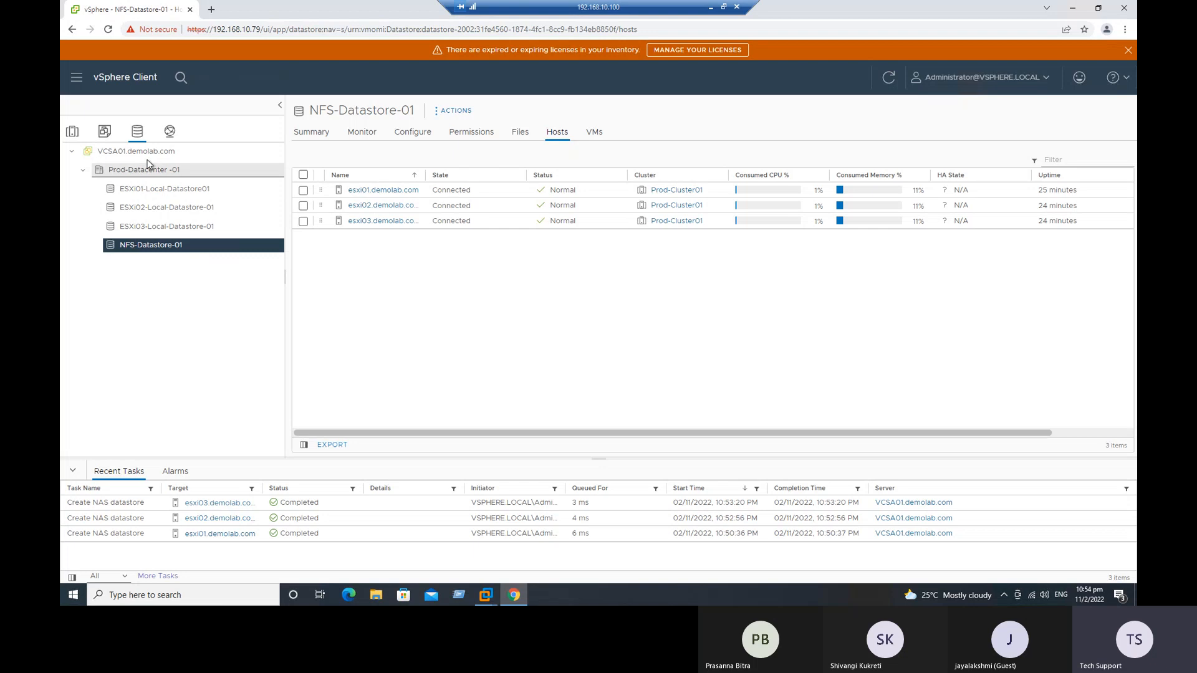
left_click(136, 174)
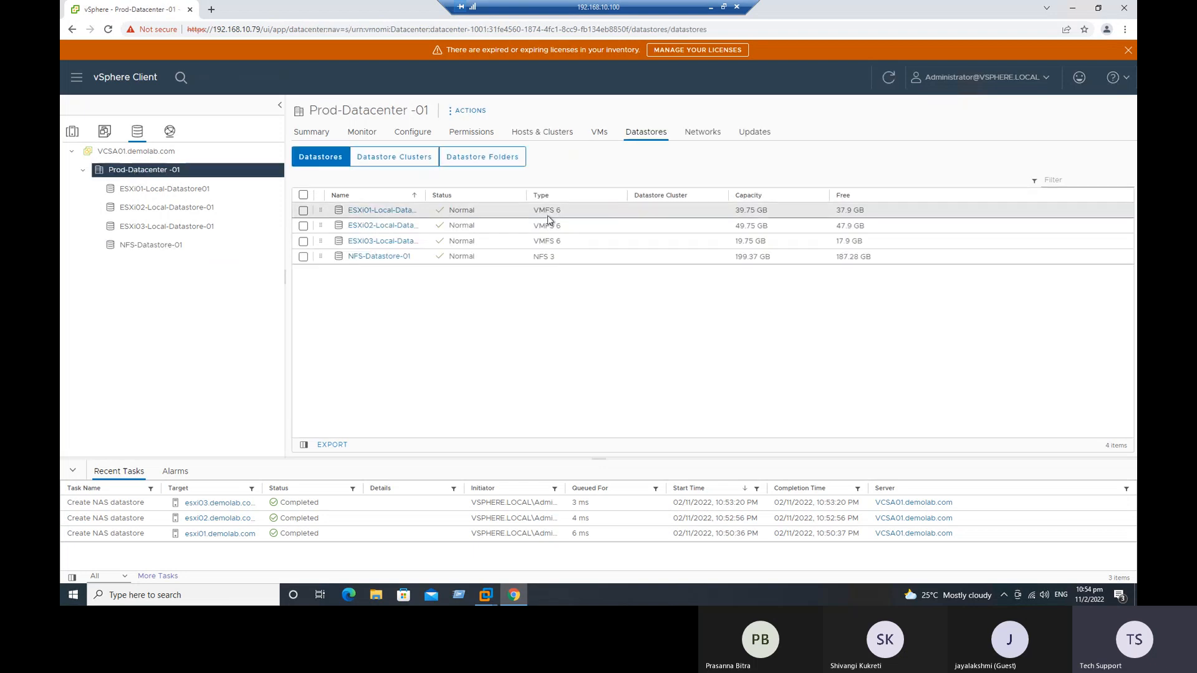
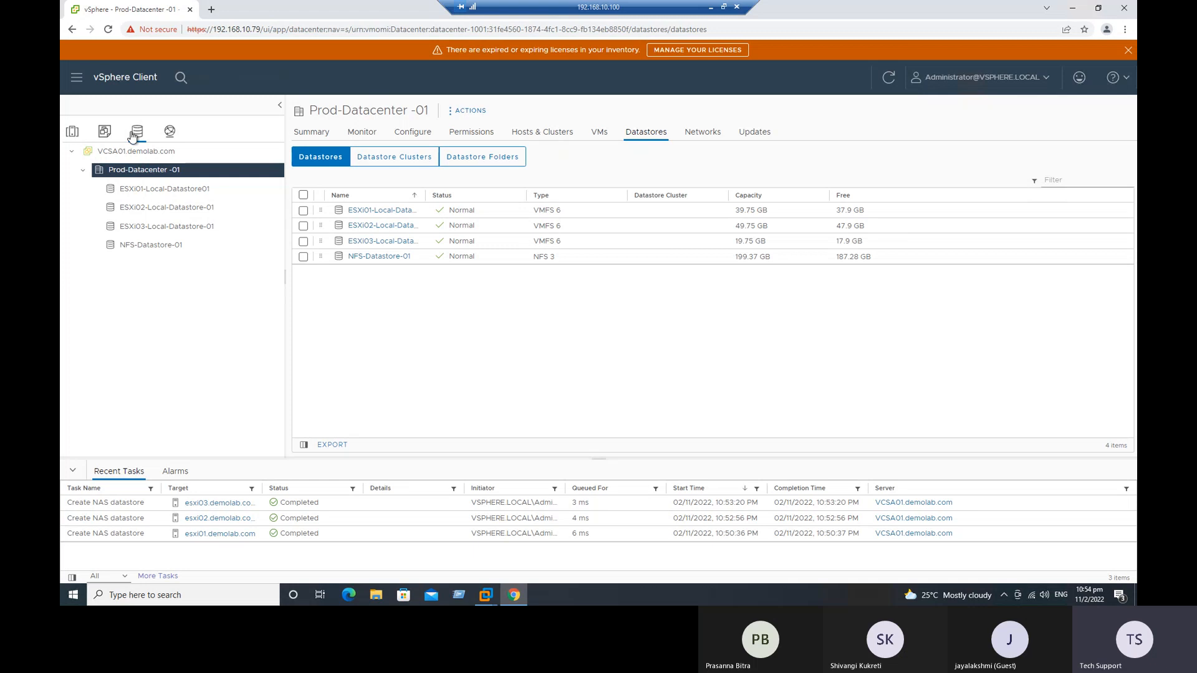
left_click(469, 111)
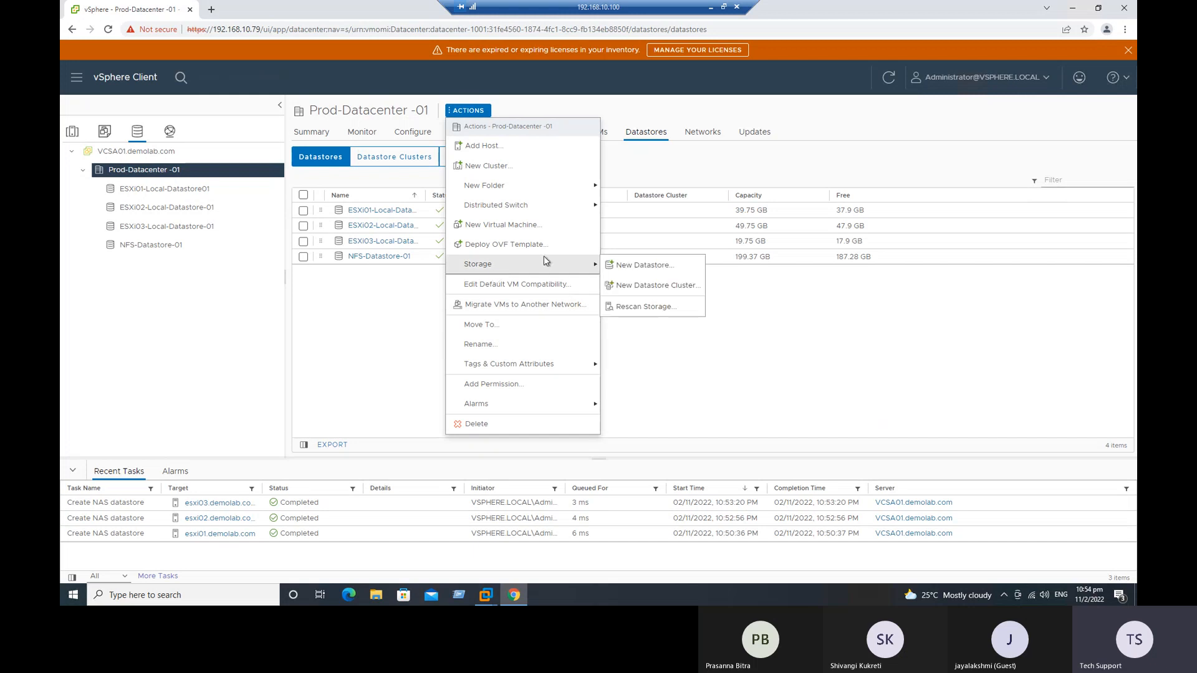
mouse_move(498, 264)
left_click(648, 267)
left_click(483, 201)
left_click(887, 492)
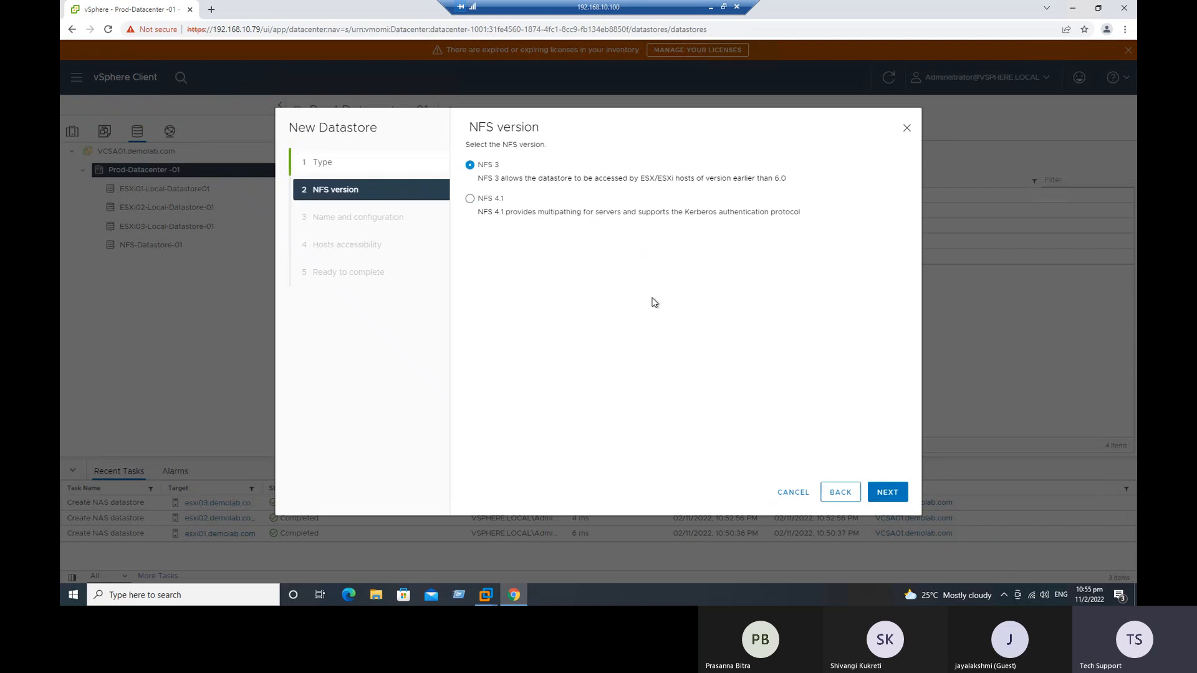
left_click(886, 491)
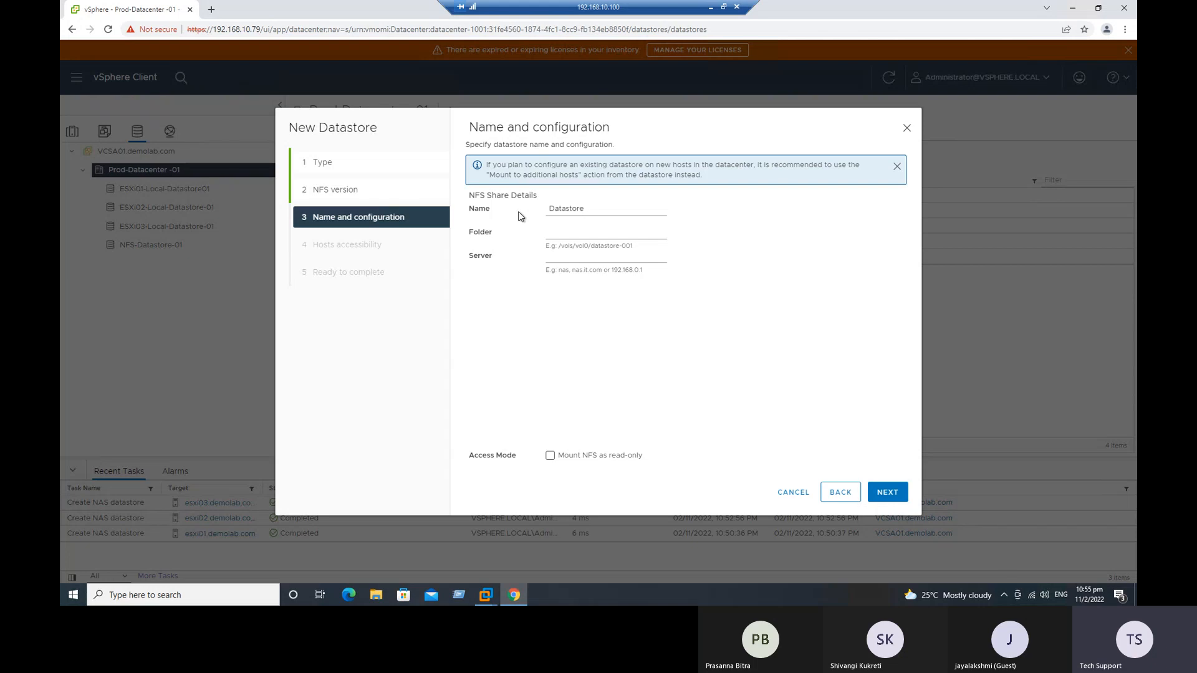
left_click_drag(595, 209, 547, 204)
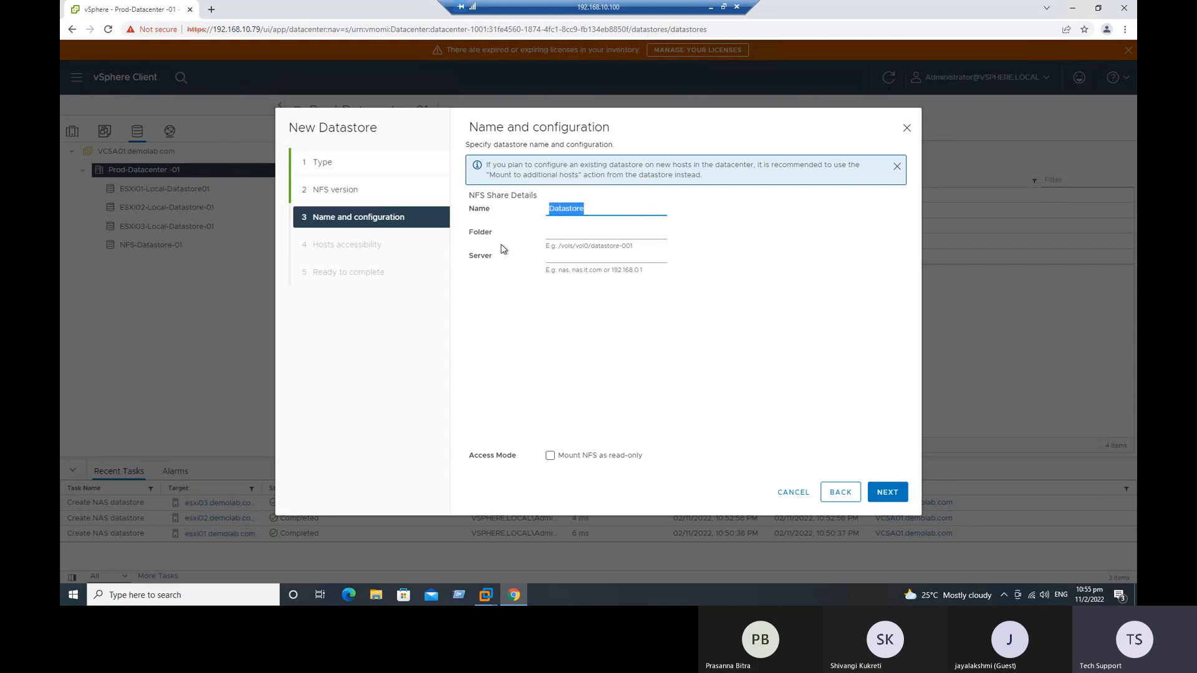
left_click(549, 235)
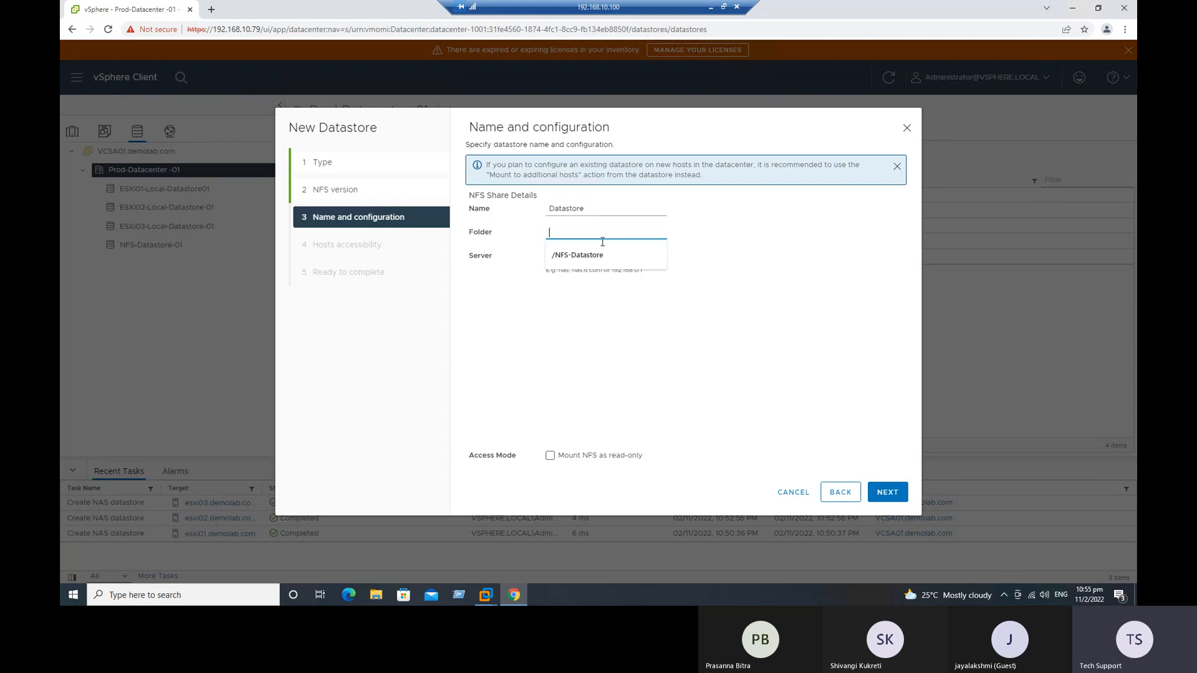
left_click(559, 346)
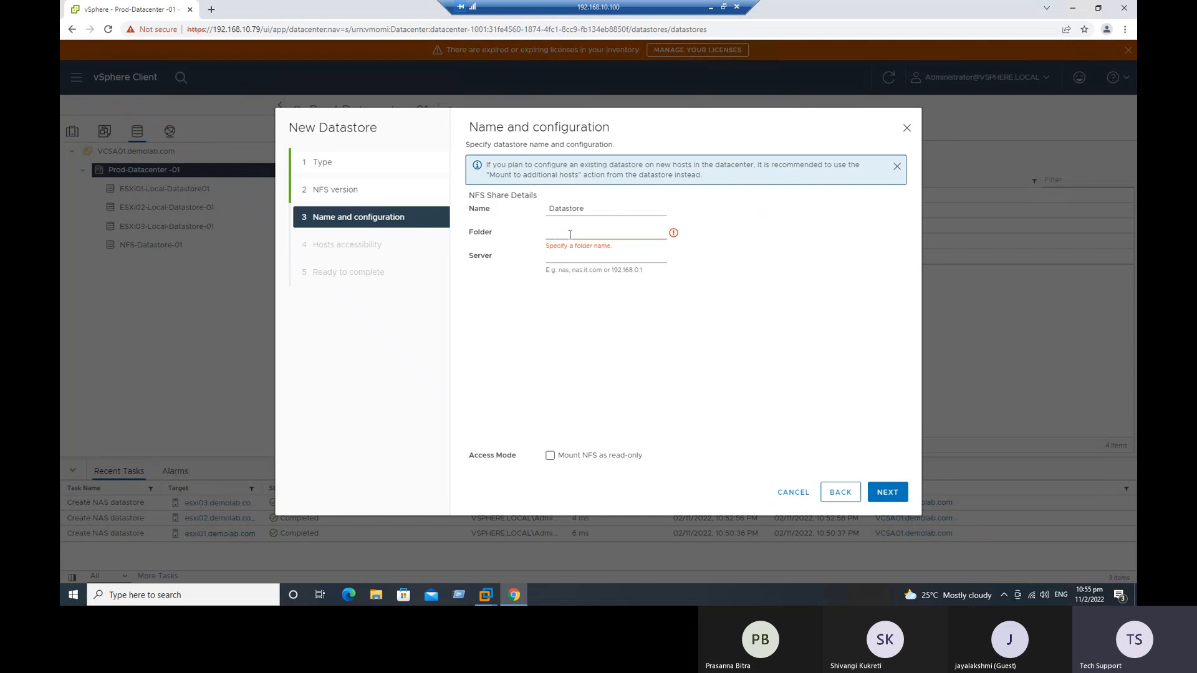
left_click(794, 493)
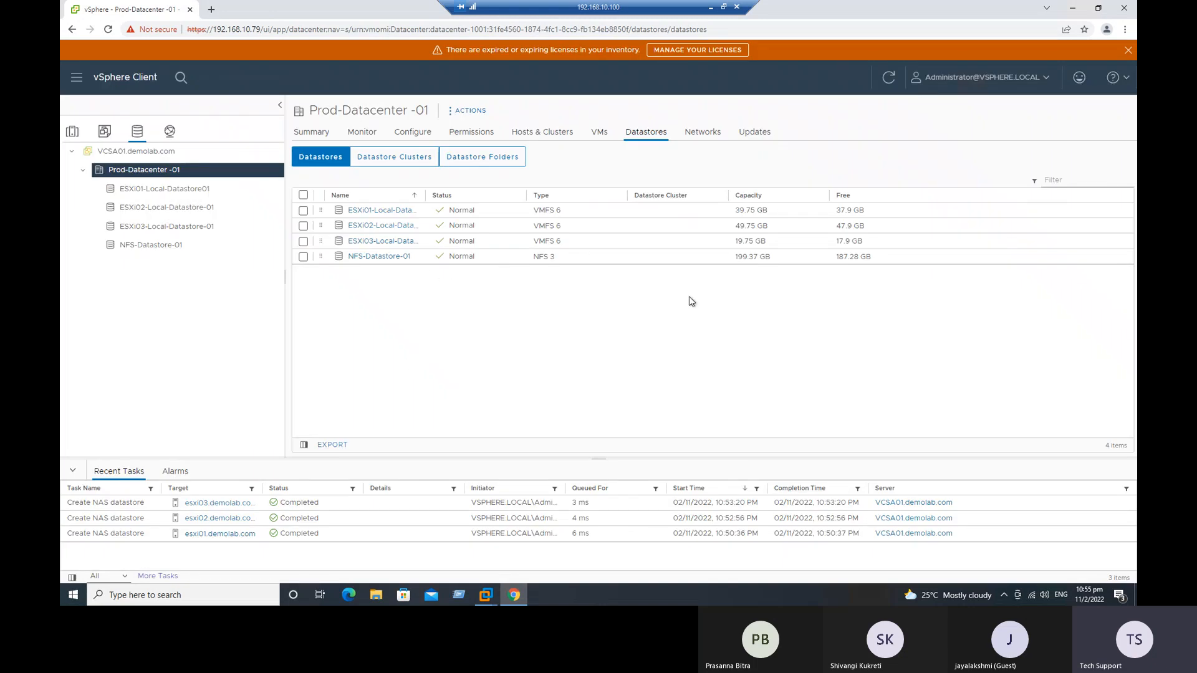
Step: Switch to the NAS checklist in Excel and fill the Done status from row 11 down through row 16
left_click(1078, 13)
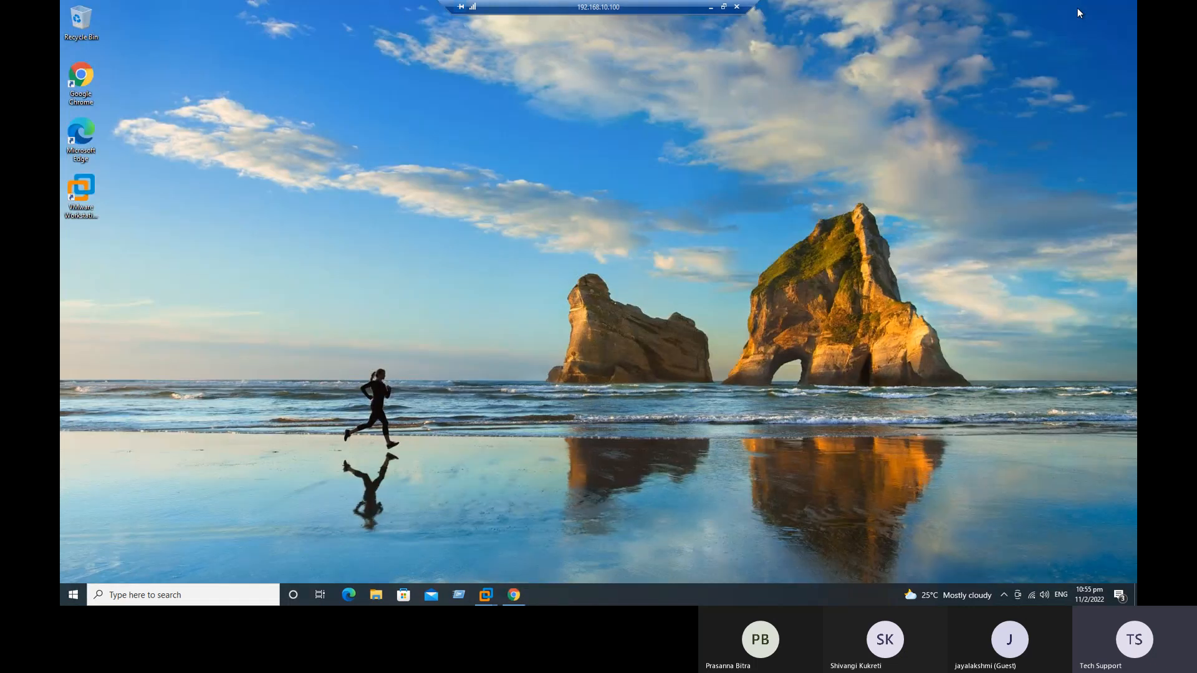
left_click(711, 7)
left_click(553, 386)
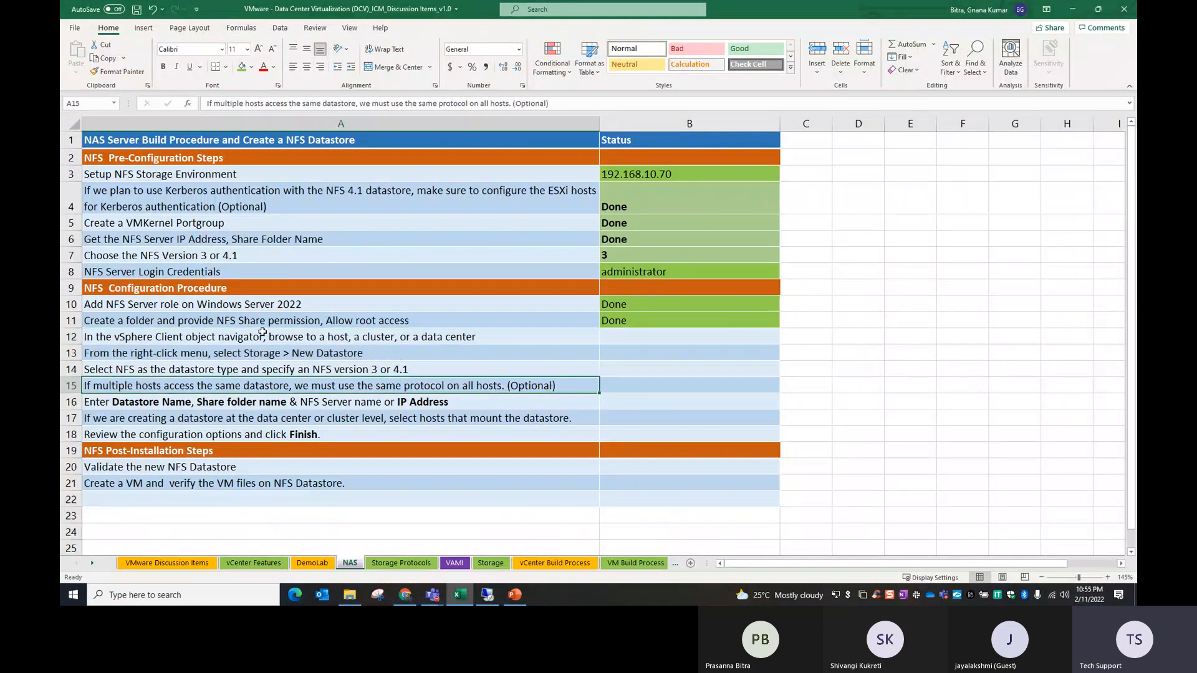
left_click(315, 354)
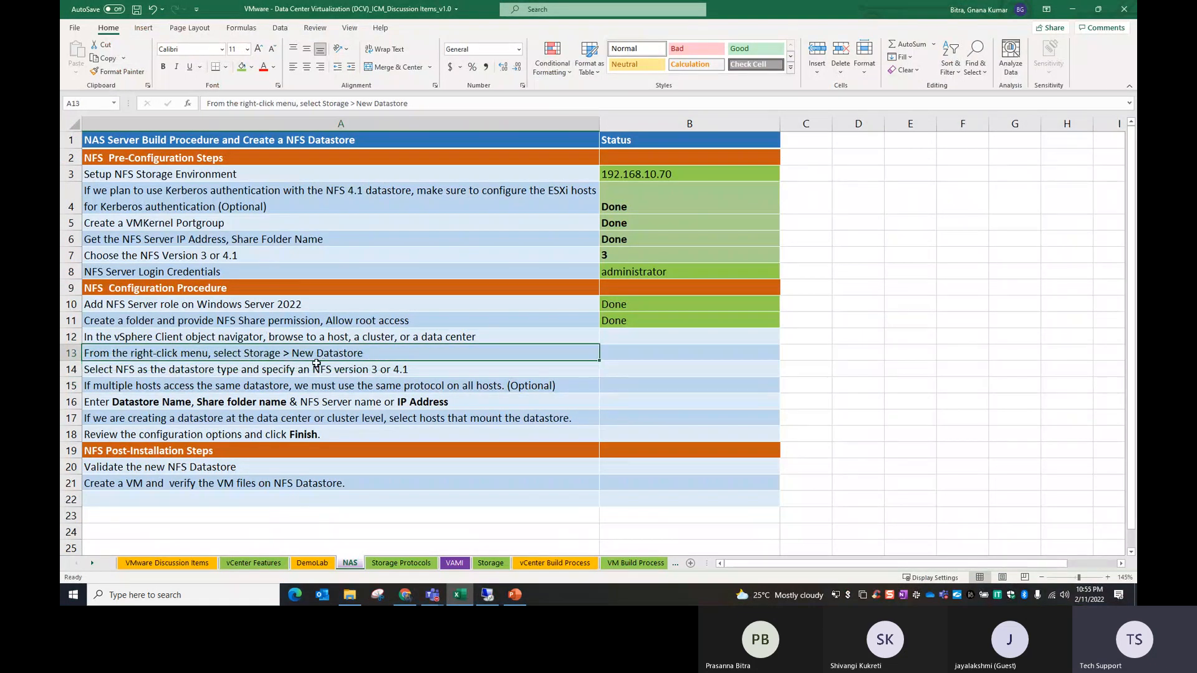
left_click(344, 373)
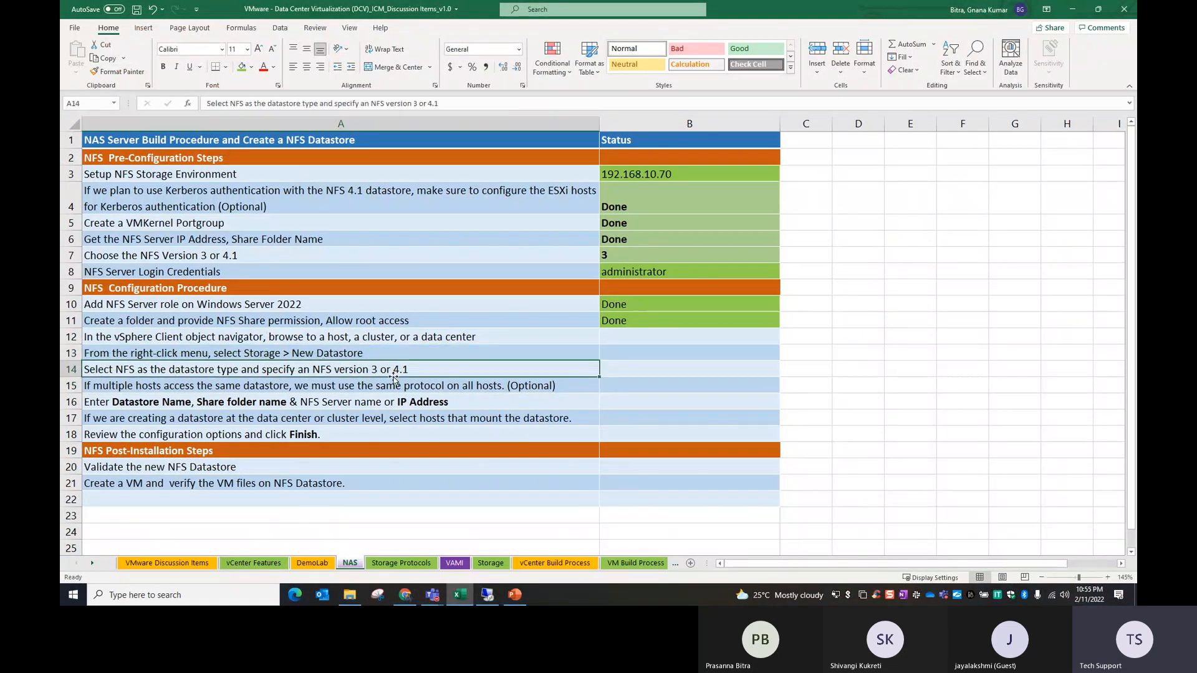
left_click(308, 389)
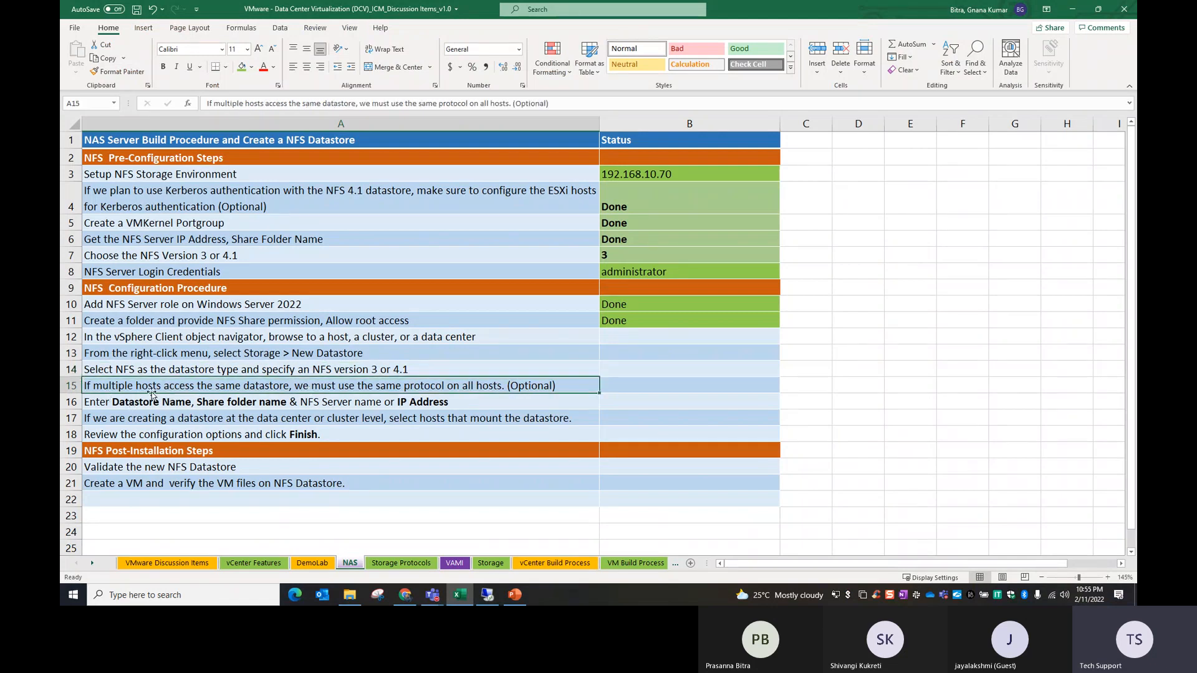
left_click(195, 408)
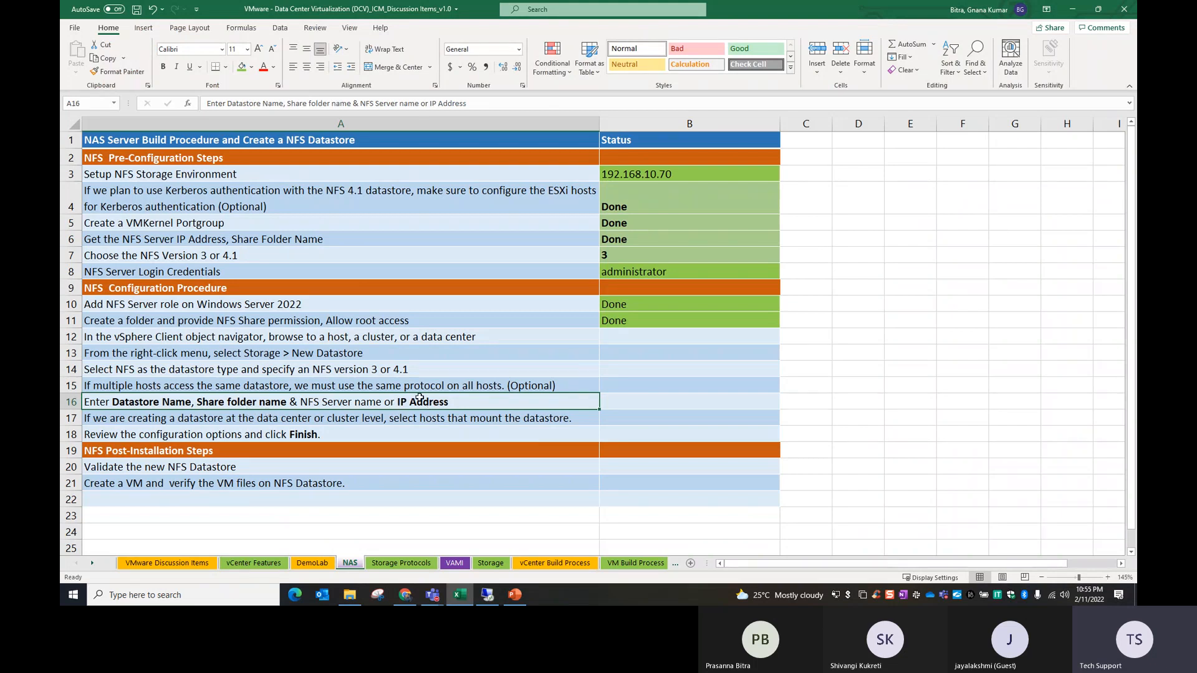
left_click_drag(644, 322, 638, 402)
key("ctrl+d")
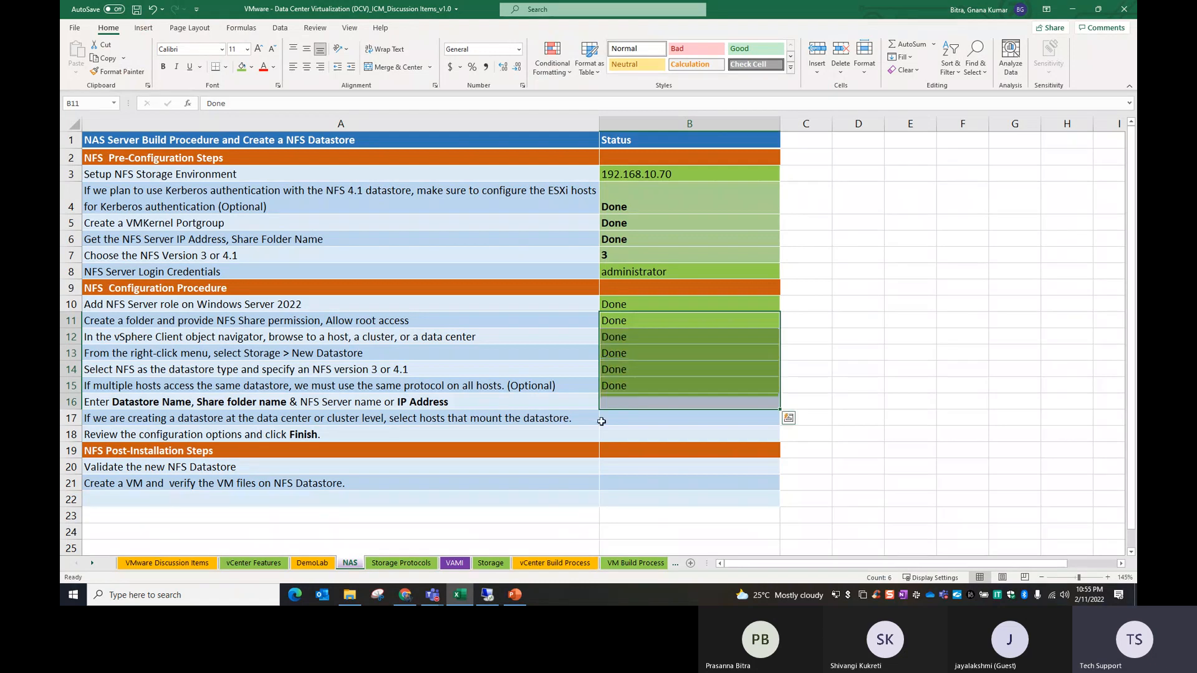
Step: Fill the Done status from row 16 down to the host selection and configuration review items in rows 17 and 18
left_click(377, 441)
left_click(217, 422)
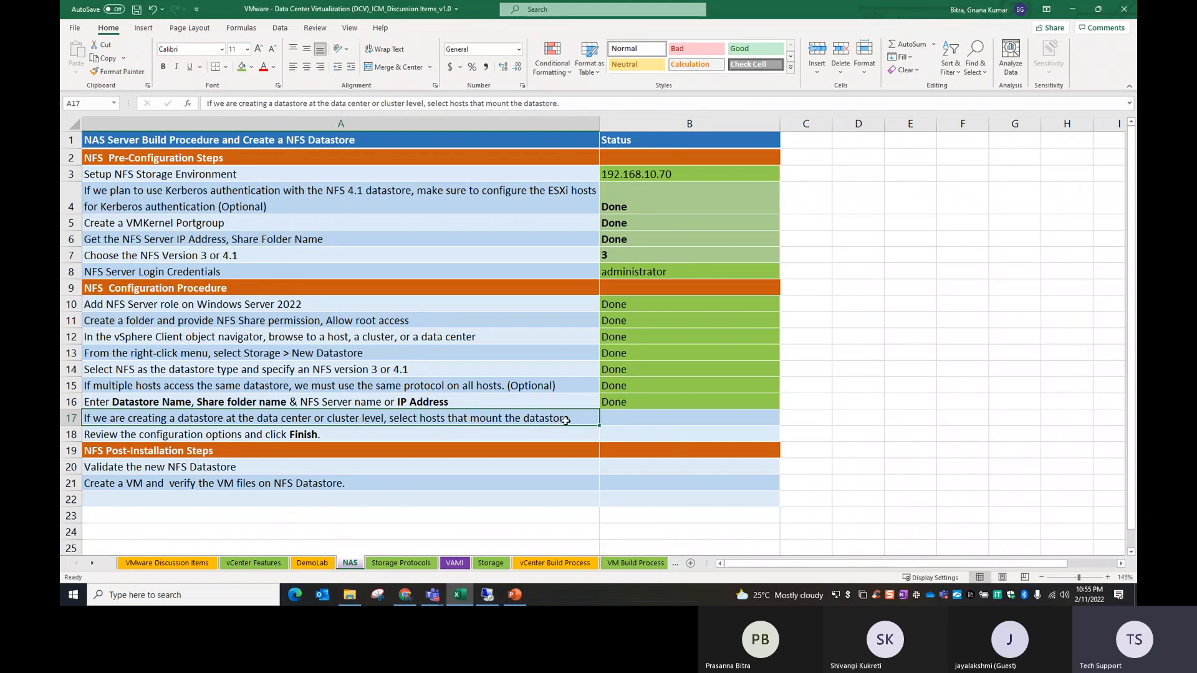
left_click_drag(628, 408, 620, 418)
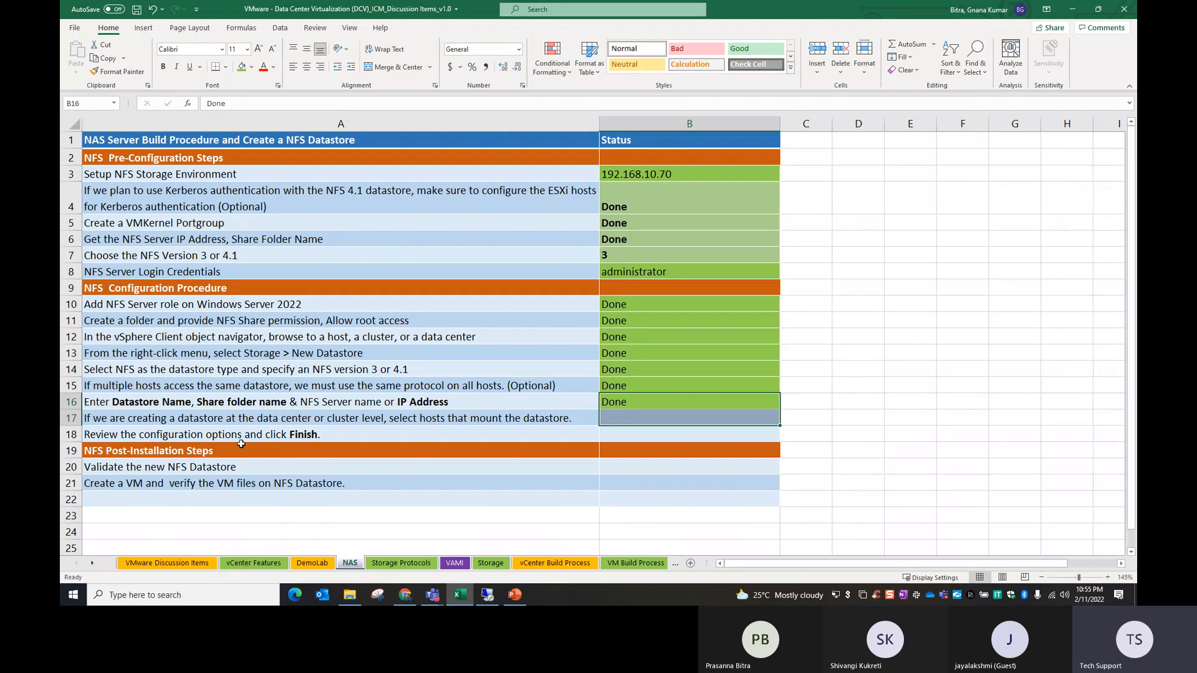
left_click(659, 432)
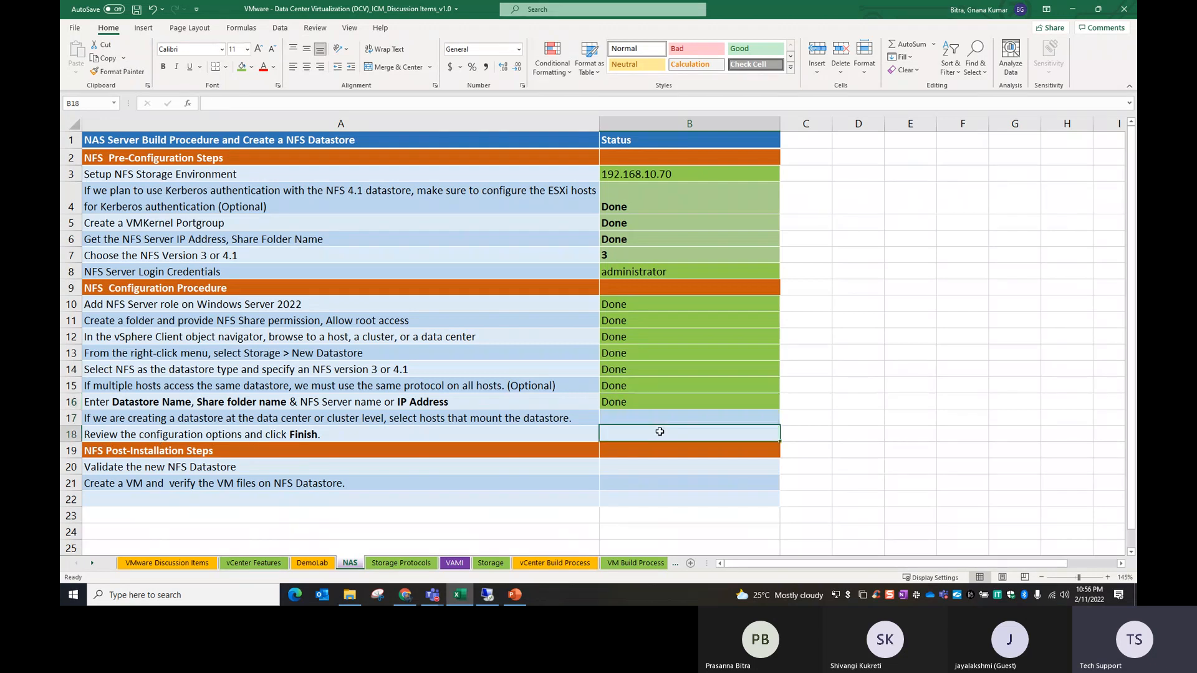
left_click_drag(646, 404, 646, 430)
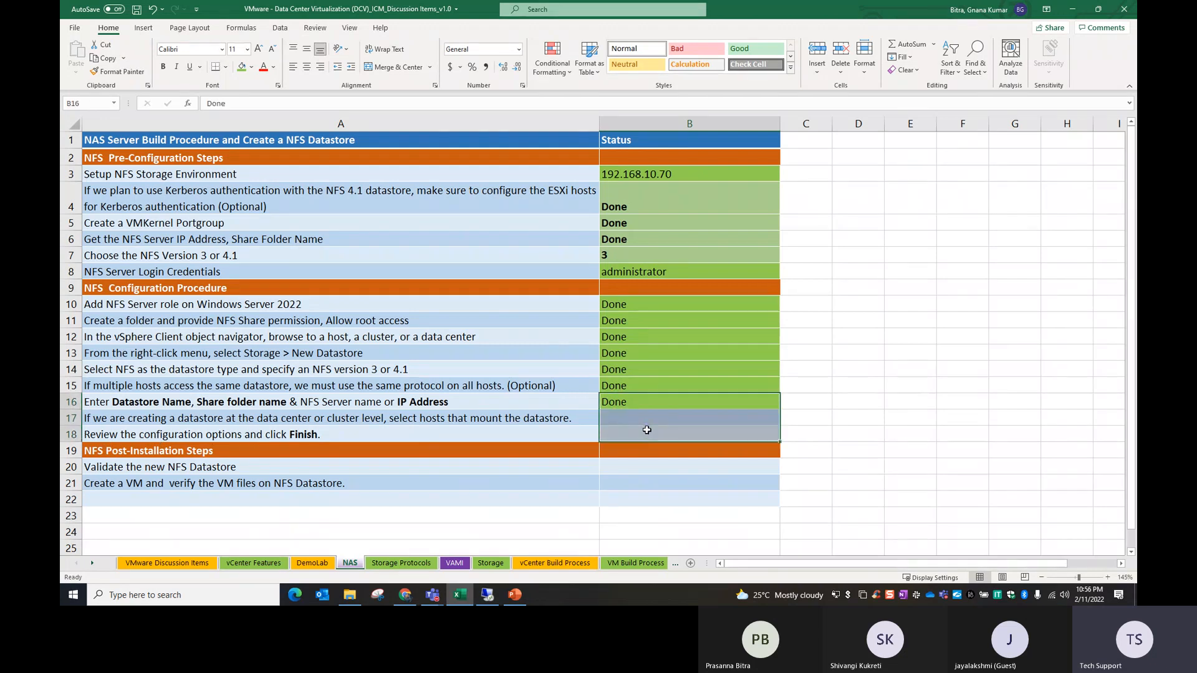
key("ctrl+d")
left_click(616, 483)
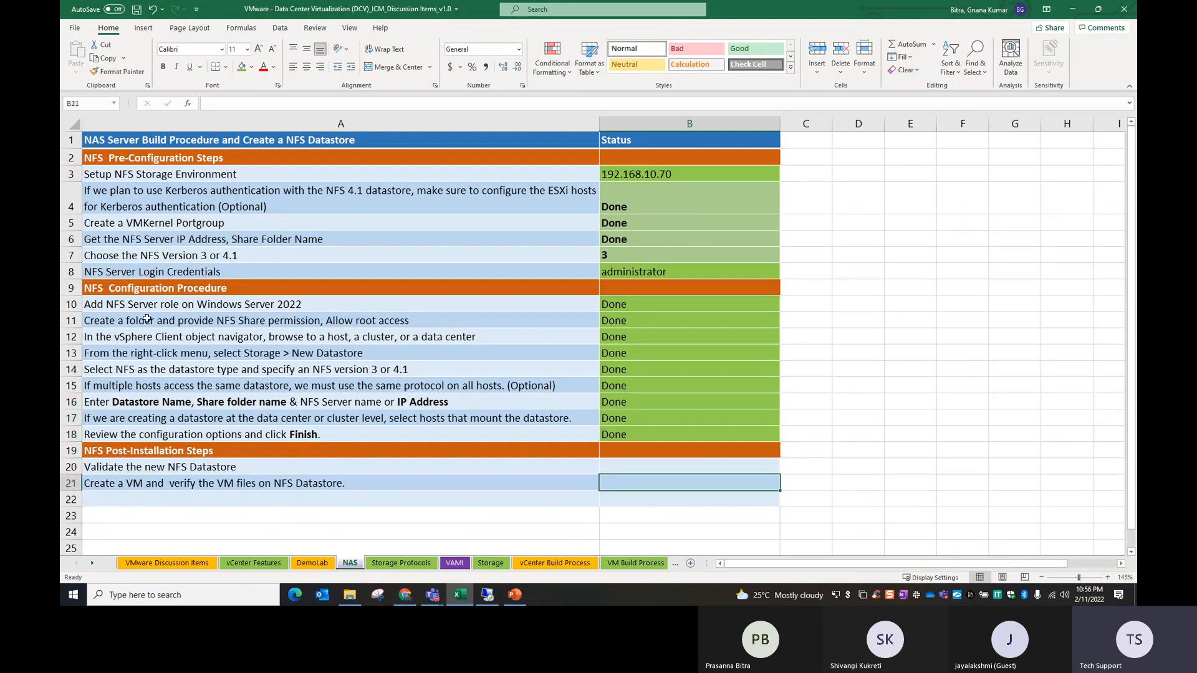
Step: Review the NFS post-installation steps, then switch to the vSphere Client and check the hosts connected to NFS-Datastore-01
left_click_drag(142, 289, 190, 436)
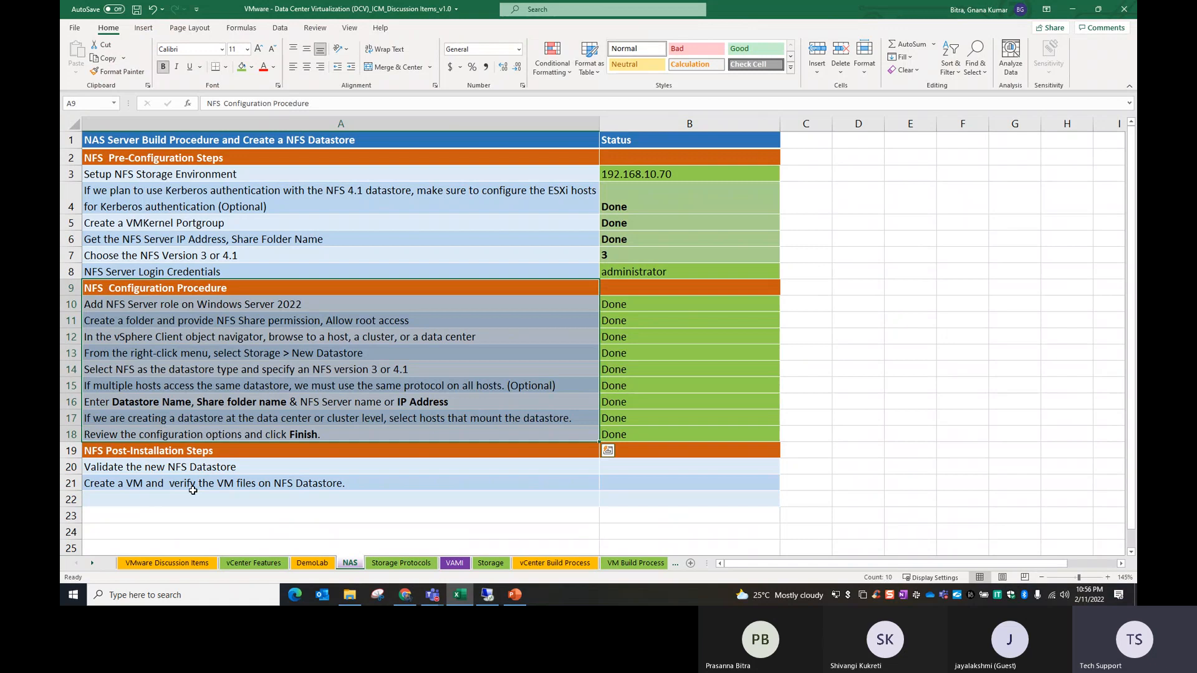
left_click(199, 483)
left_click(111, 454)
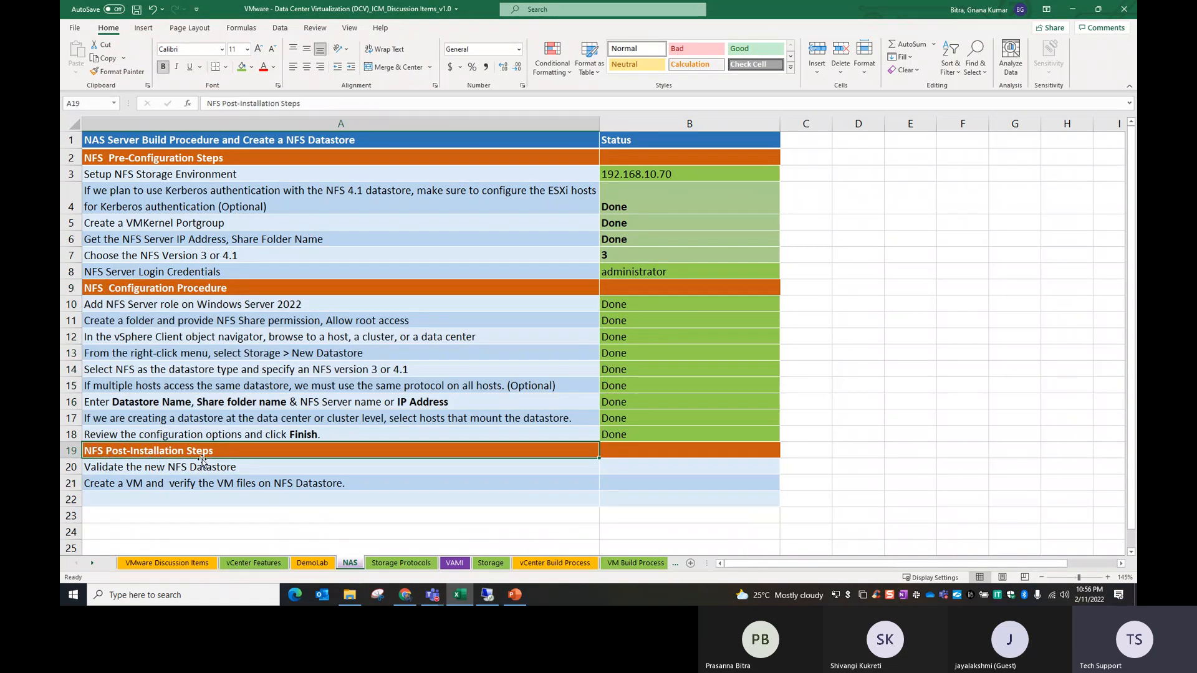
left_click(143, 472)
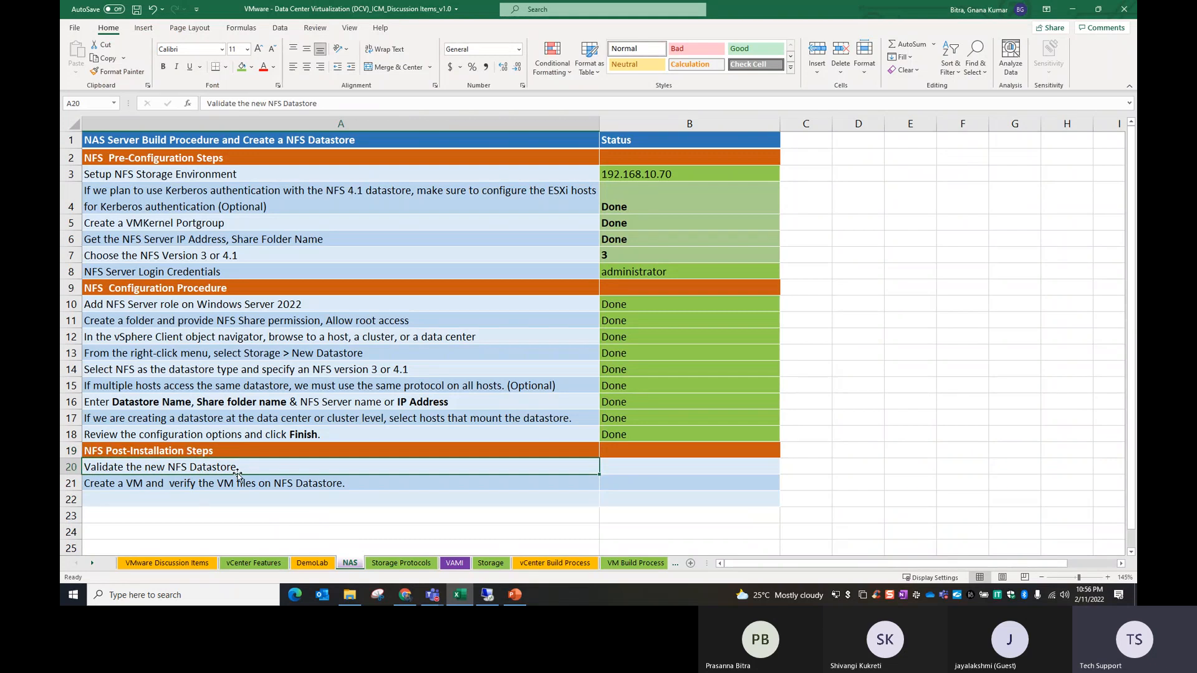
left_click(487, 595)
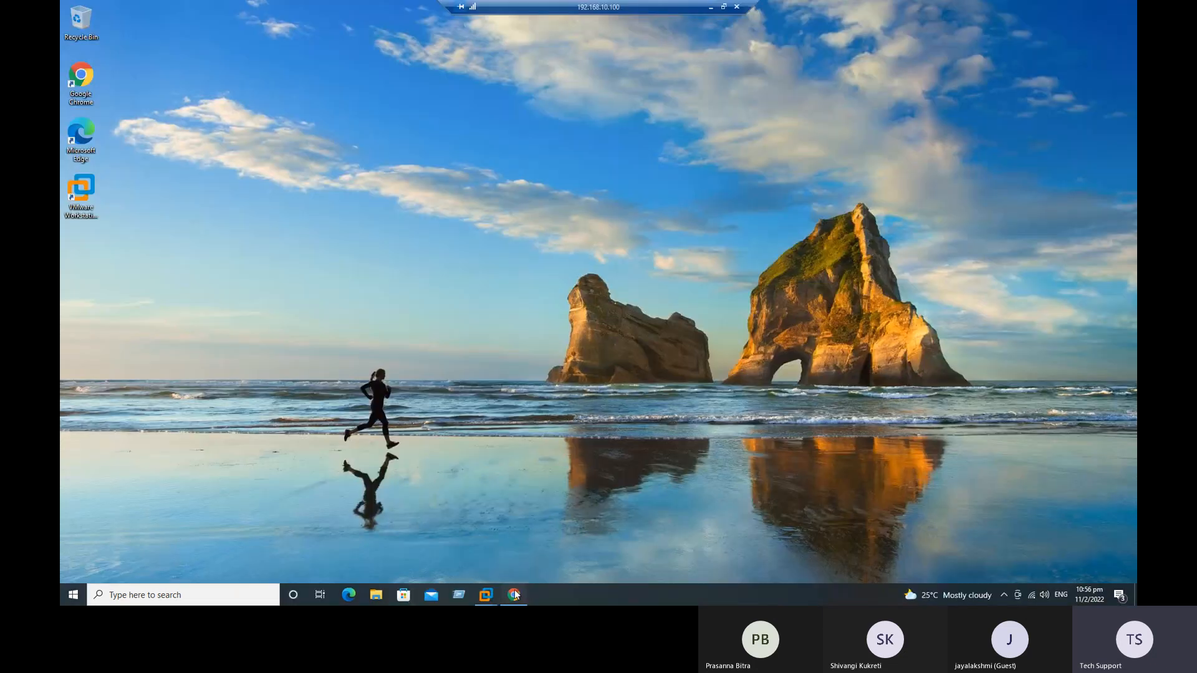
left_click(514, 593)
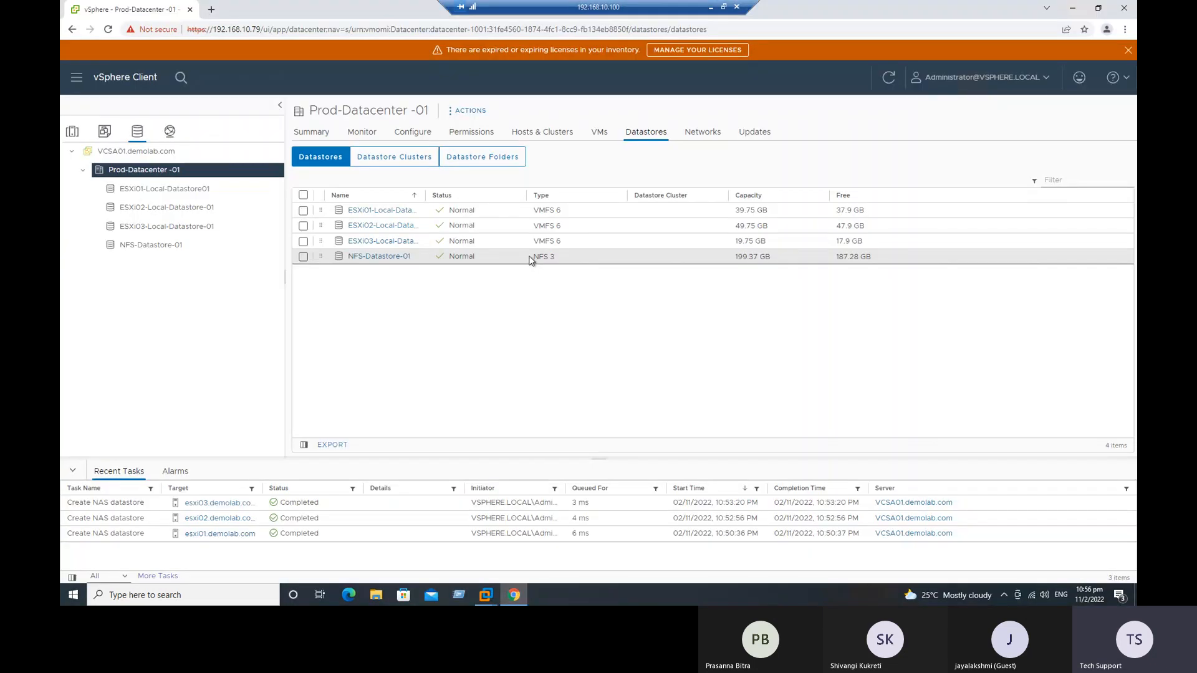
left_click(367, 257)
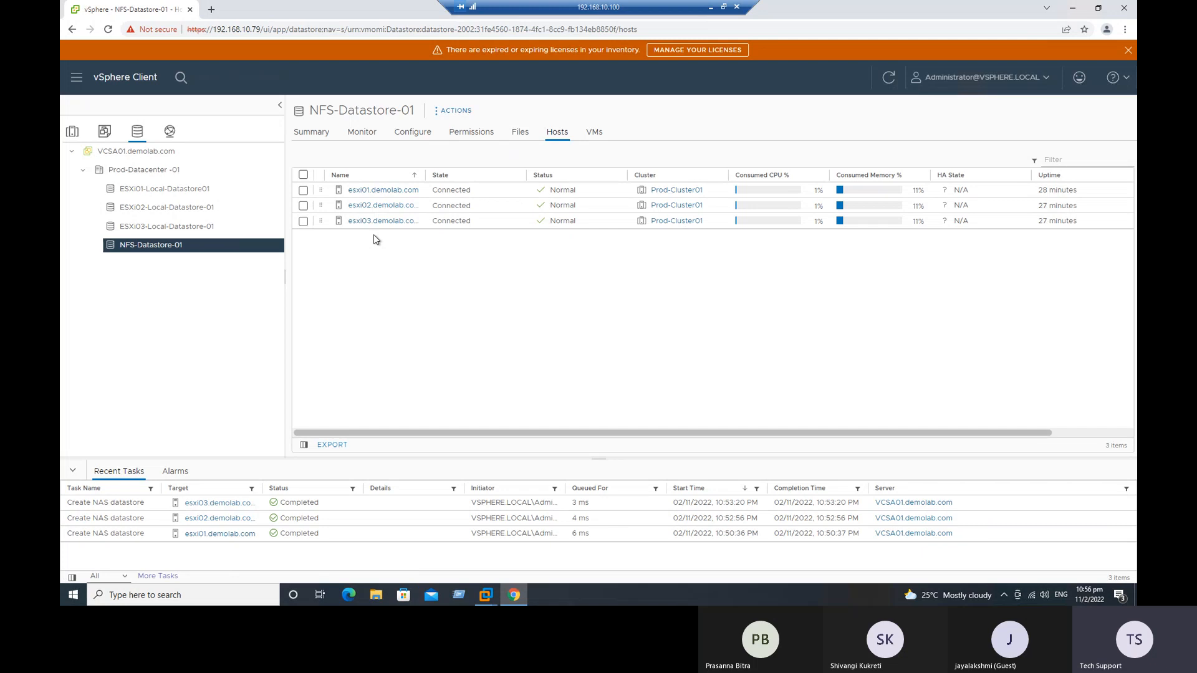
Step: In the Excel NAS checklist, copy the Done status to "Validate the new NFS Datastore" and save the workbook
left_click(711, 8)
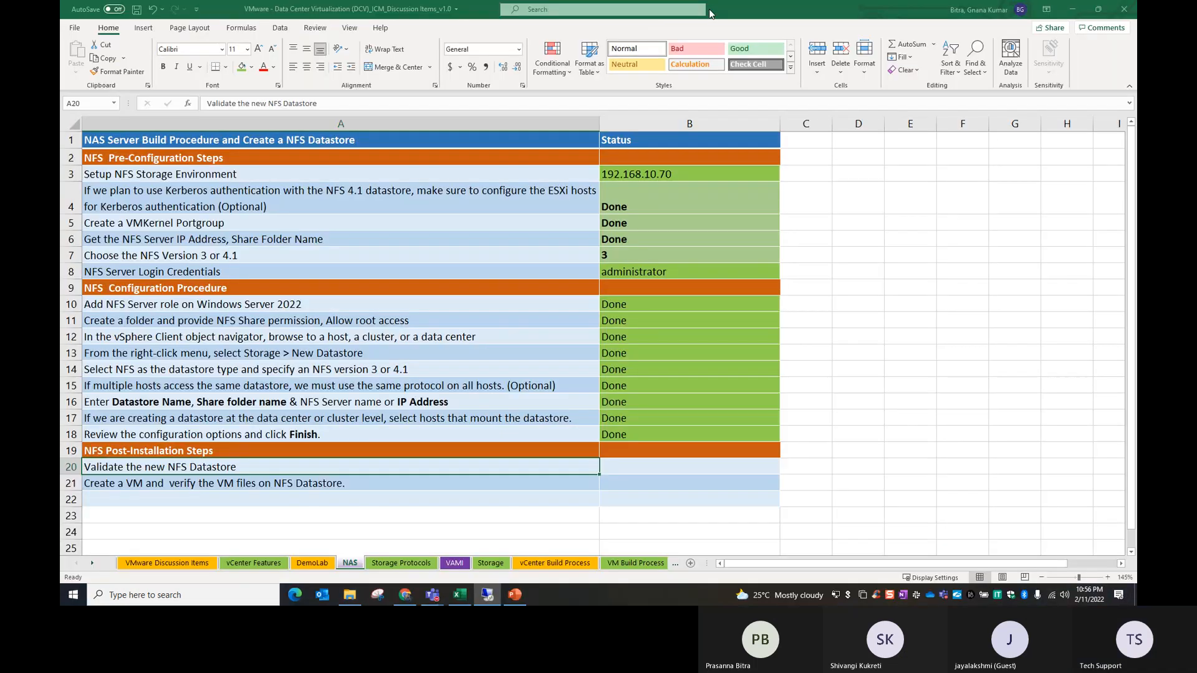
left_click(635, 439)
key("ctrl+c")
left_click(649, 468)
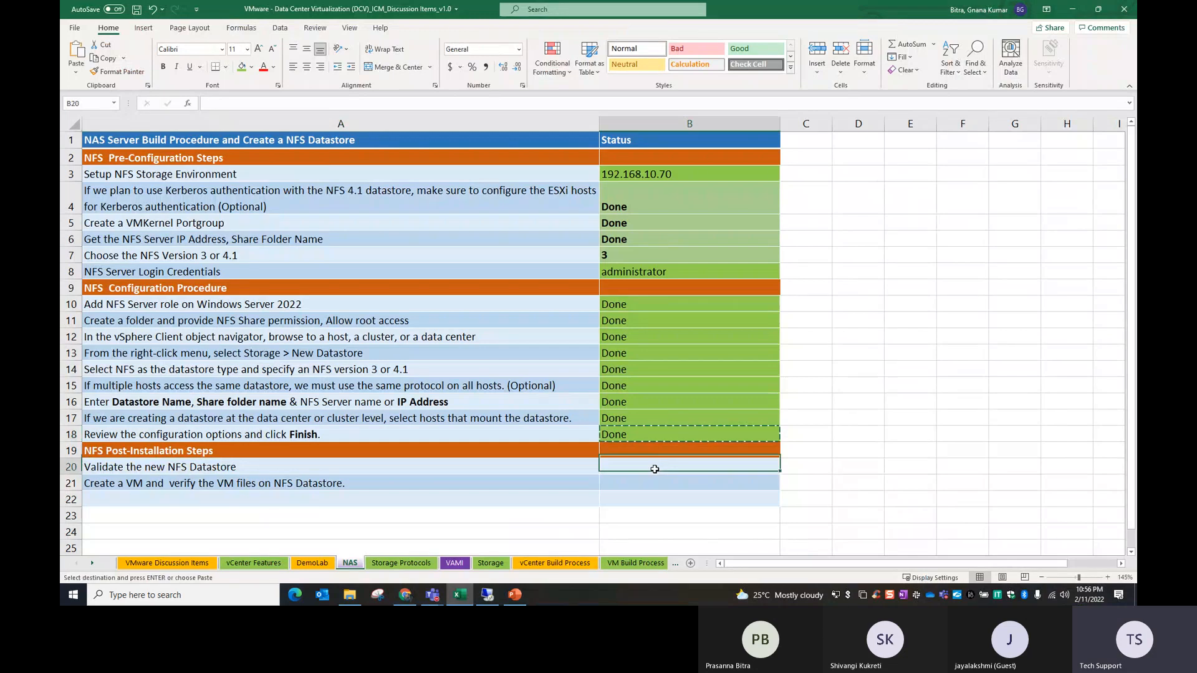
key("ctrl+v")
key("ctrl+s")
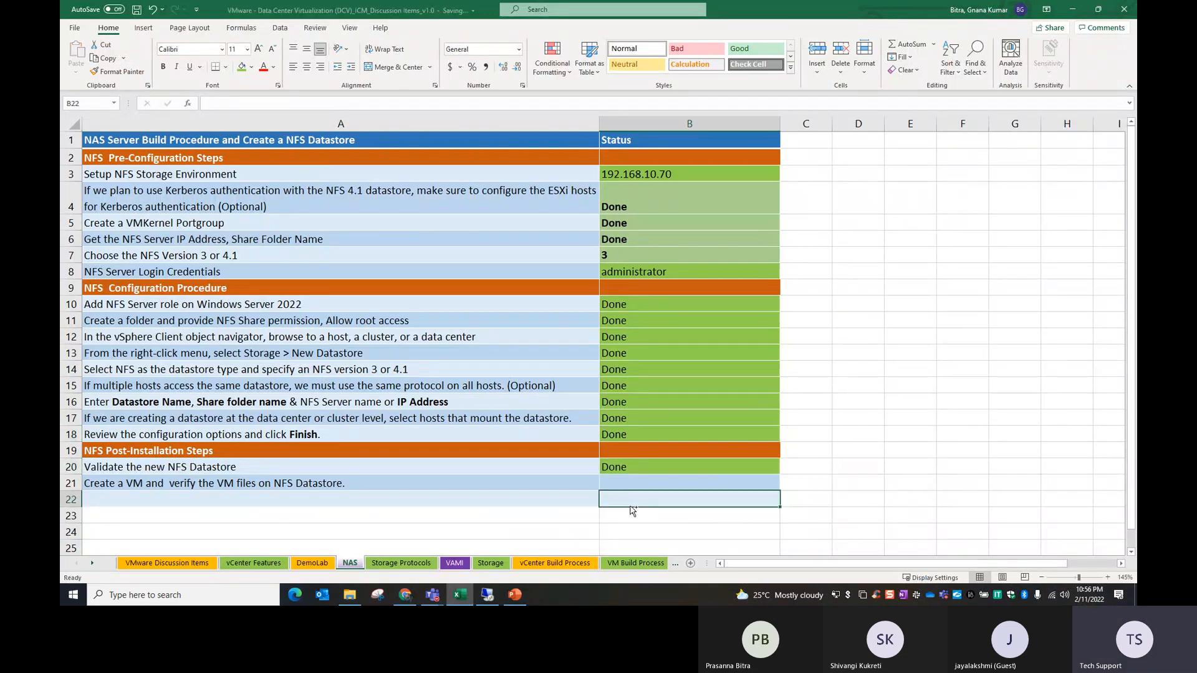
Step: Switch to the AD01 virtual machine in VMware Workstation and browse its Local Disk (C:) for the NFS-Datastore folder
left_click(131, 484)
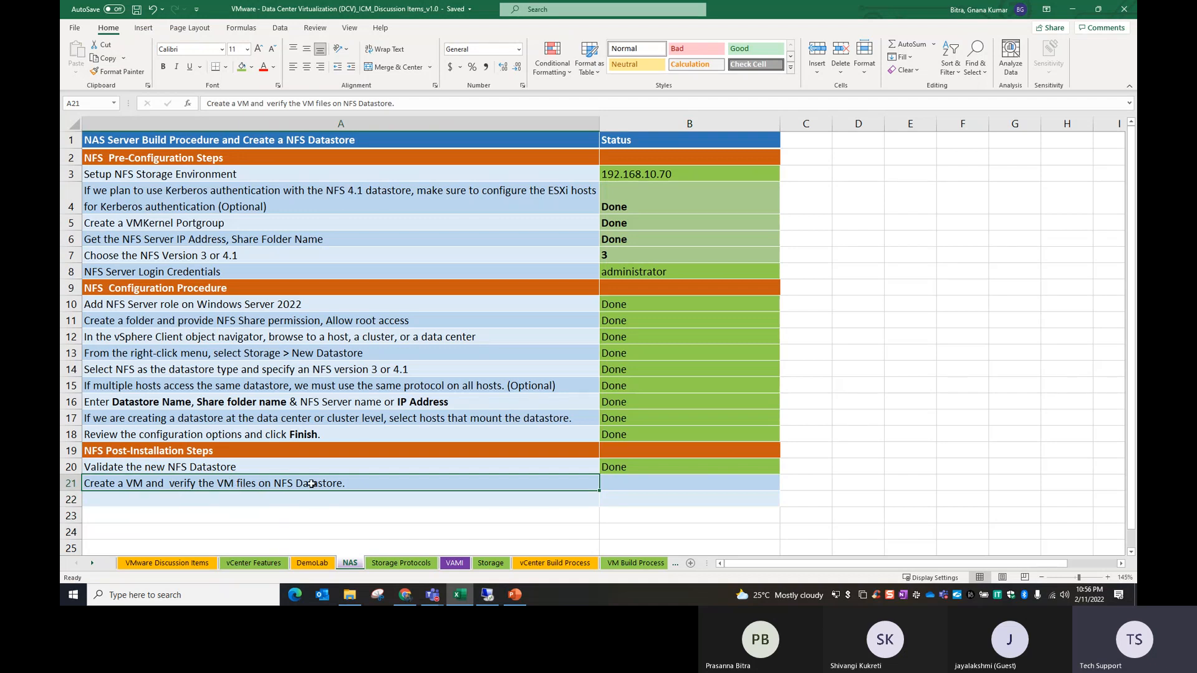
left_click(487, 595)
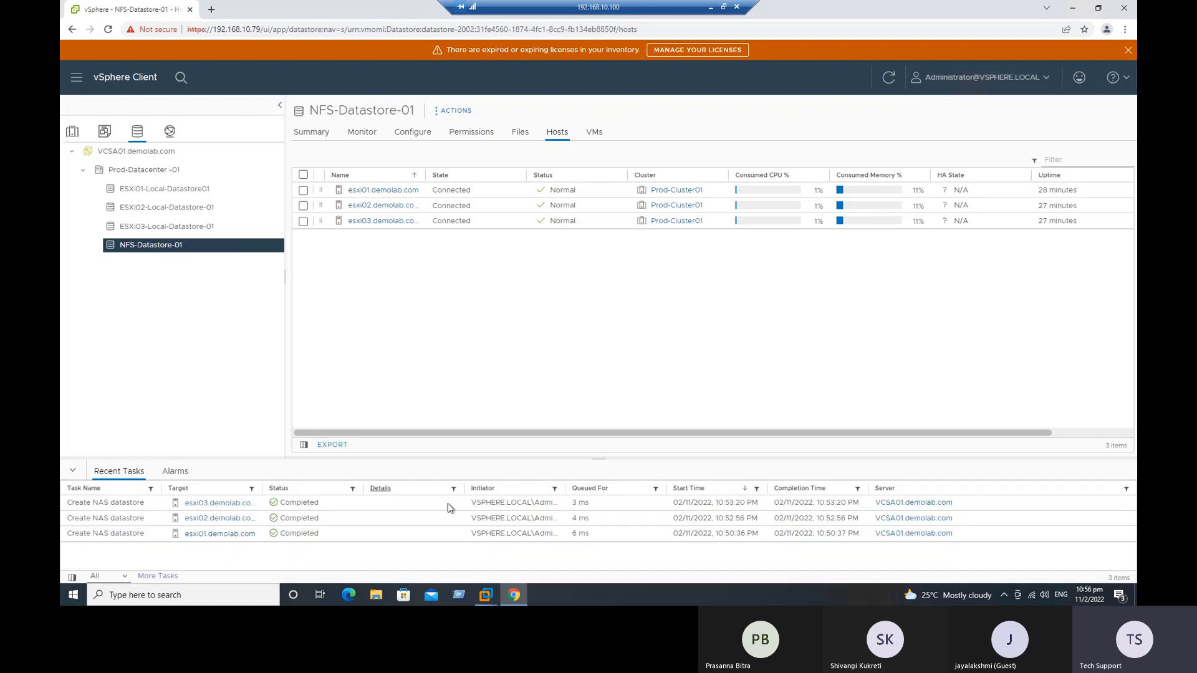
mouse_move(484, 589)
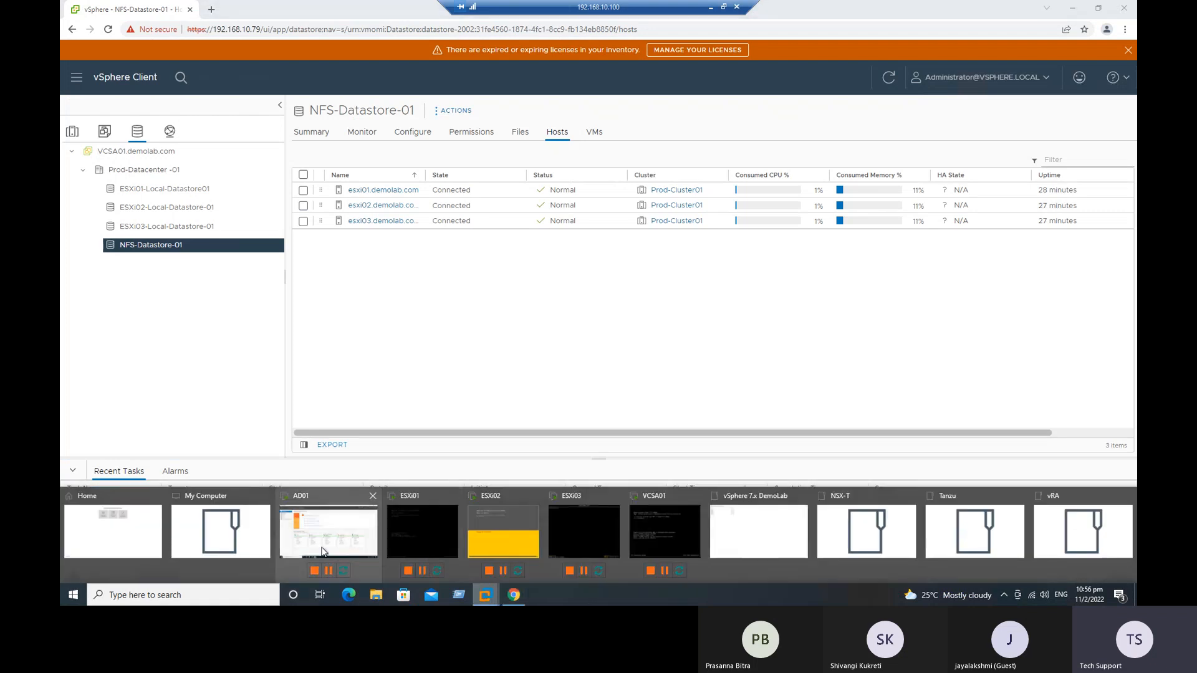
left_click(296, 538)
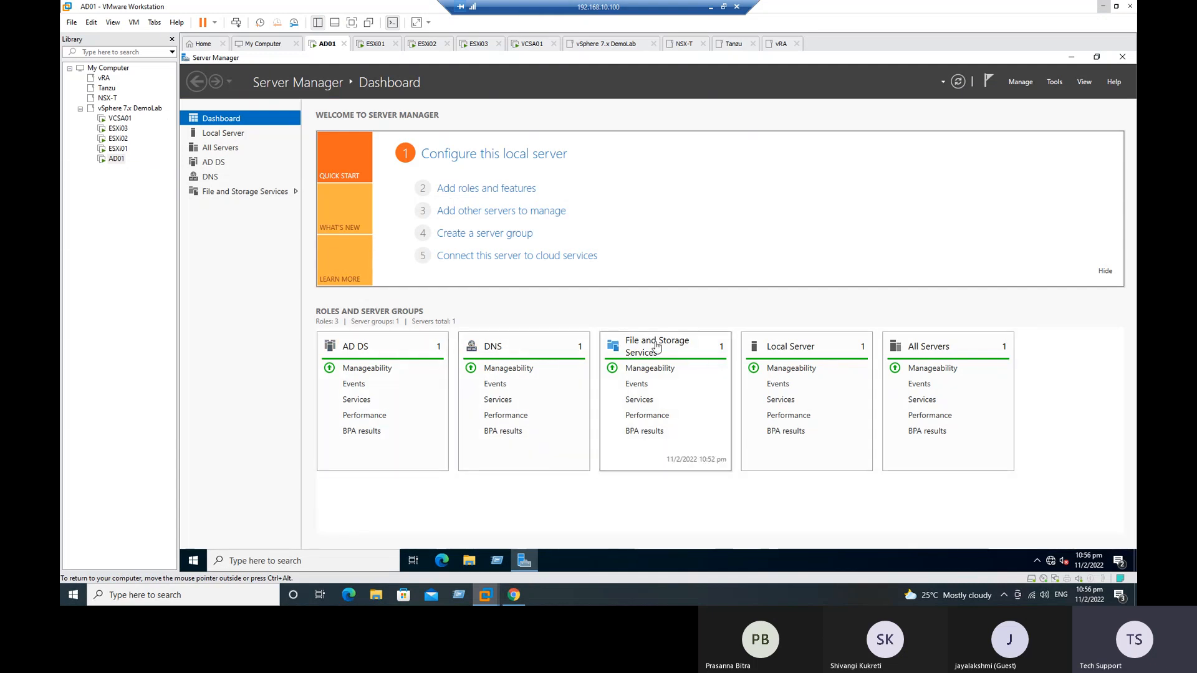
left_click(469, 560)
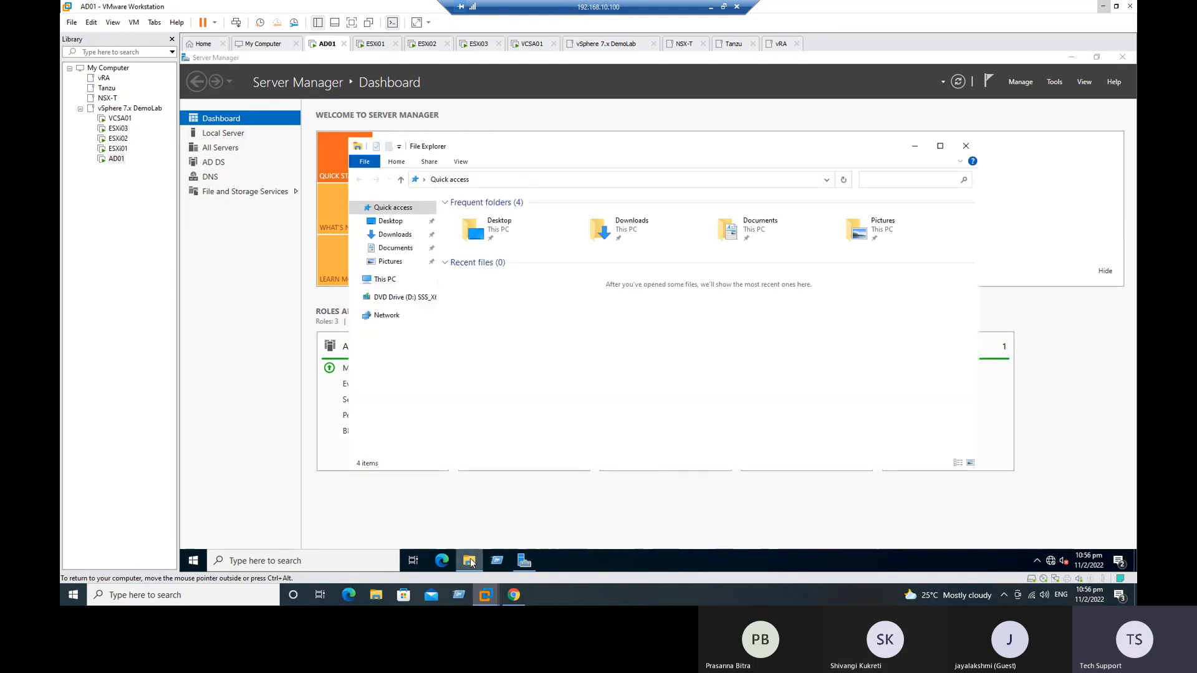
left_click(381, 278)
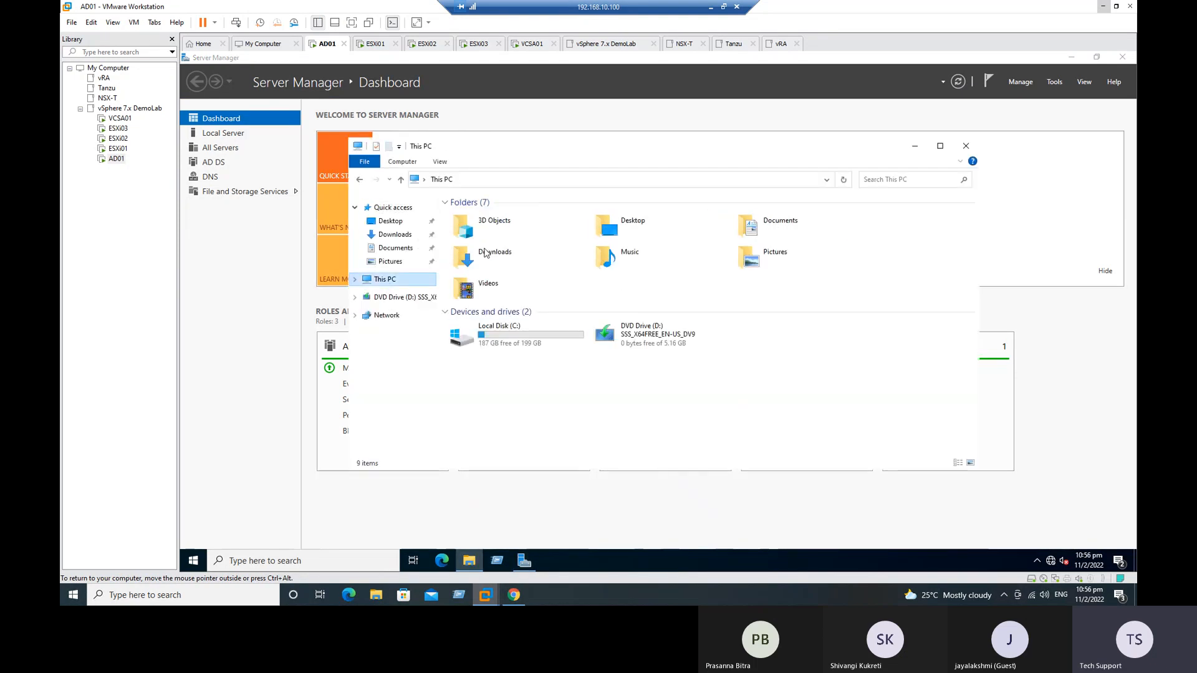
double_click(513, 344)
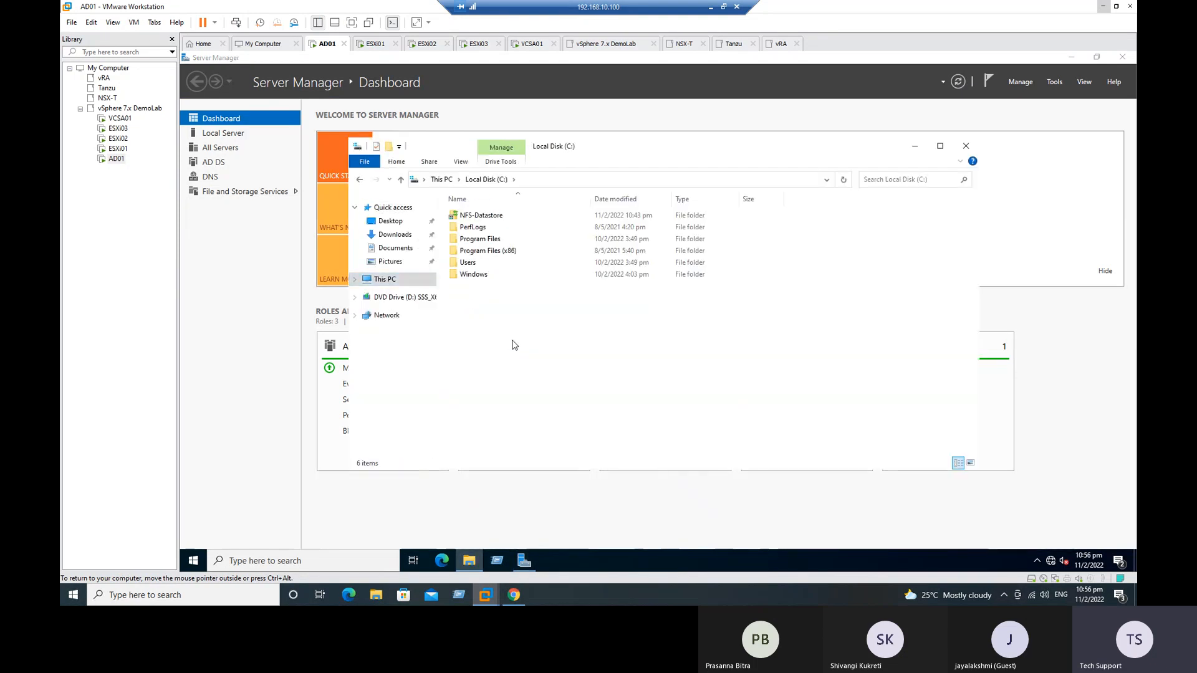
Step: Create a text document named "Testing the NFS Datastore" in the NFS-Datastore folder and copy its name
double_click(480, 216)
right_click(509, 257)
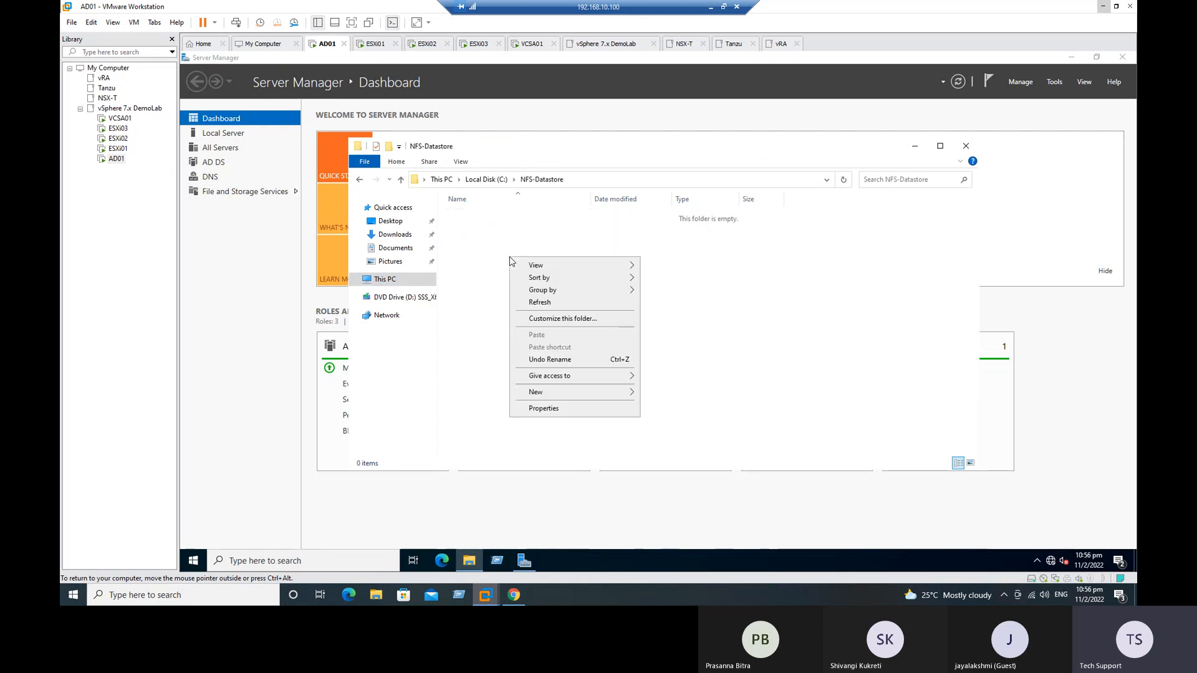
mouse_move(548, 392)
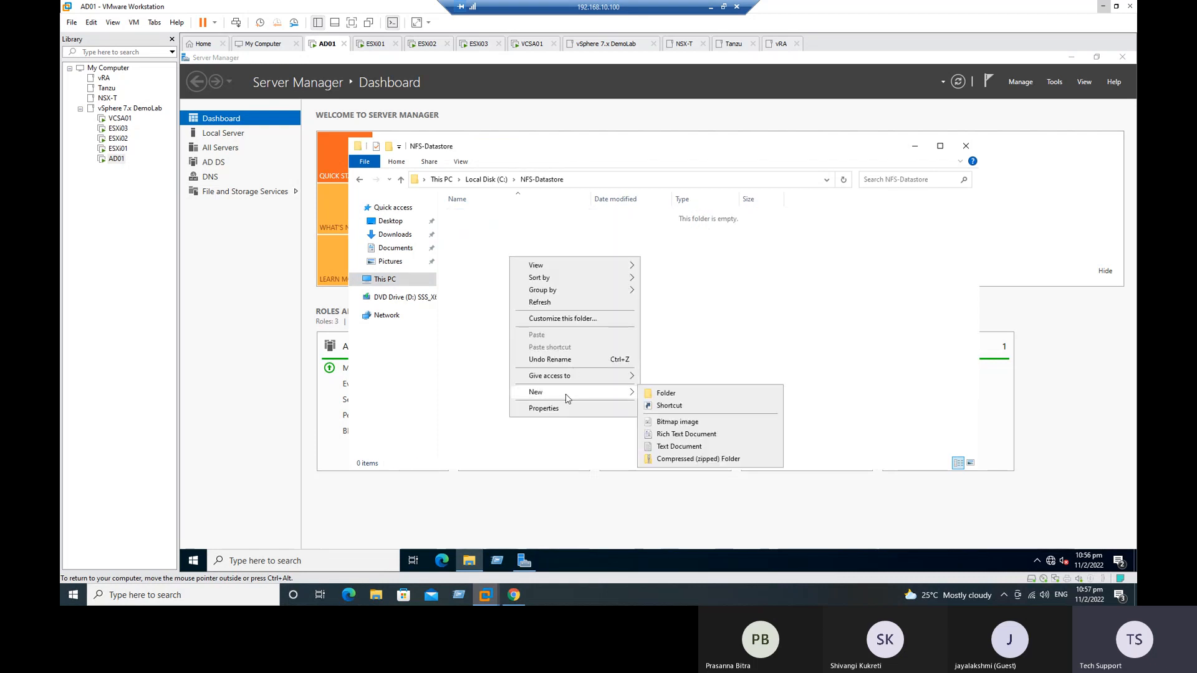
left_click(662, 454)
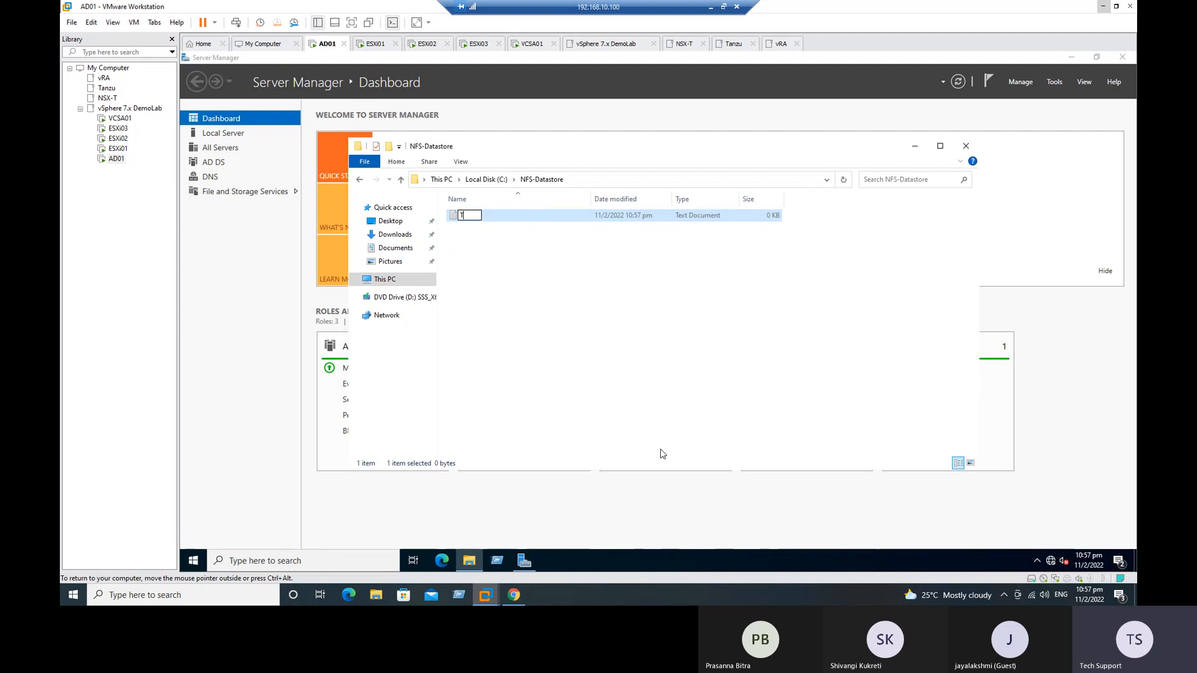
type("Testing the NFS Sta")
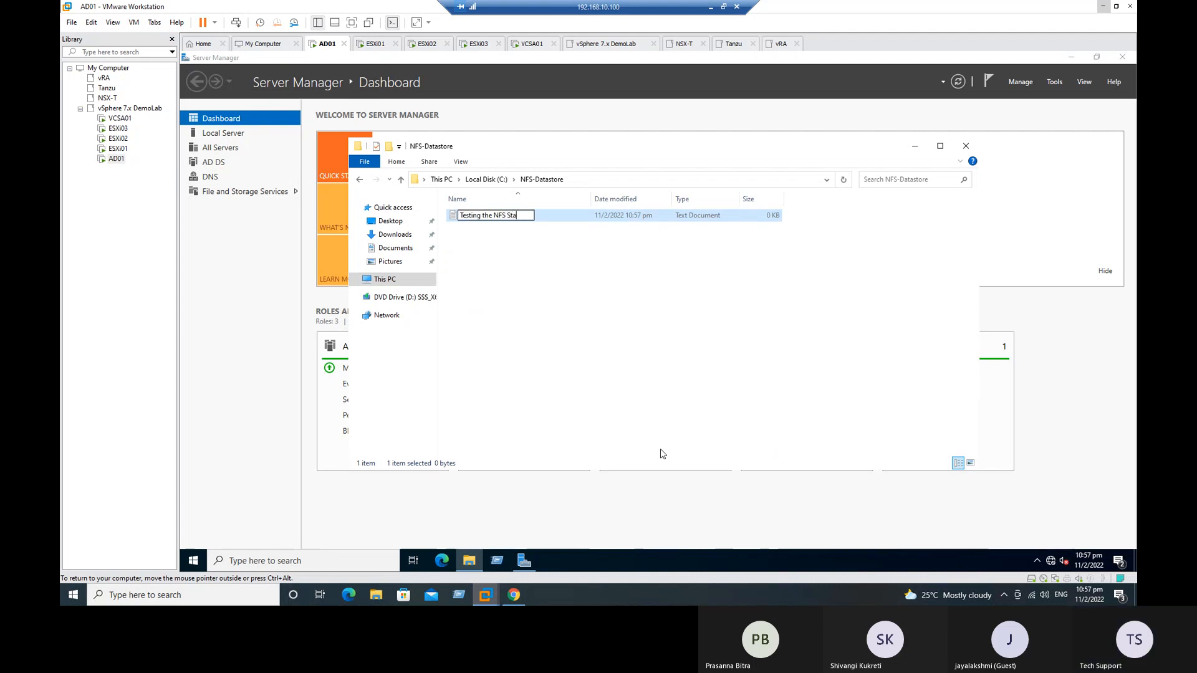
key("BackSpace")
key("BackSpace")
key("BackSpace")
type("Datastore")
key("ctrl+a")
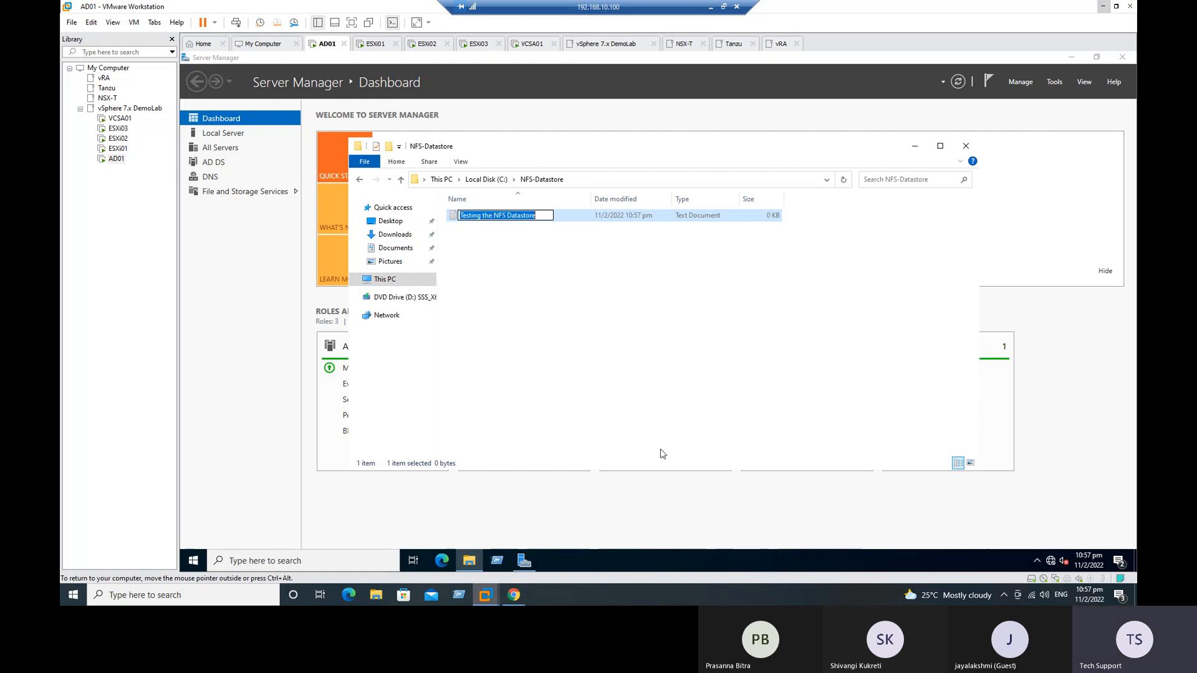
key("Return")
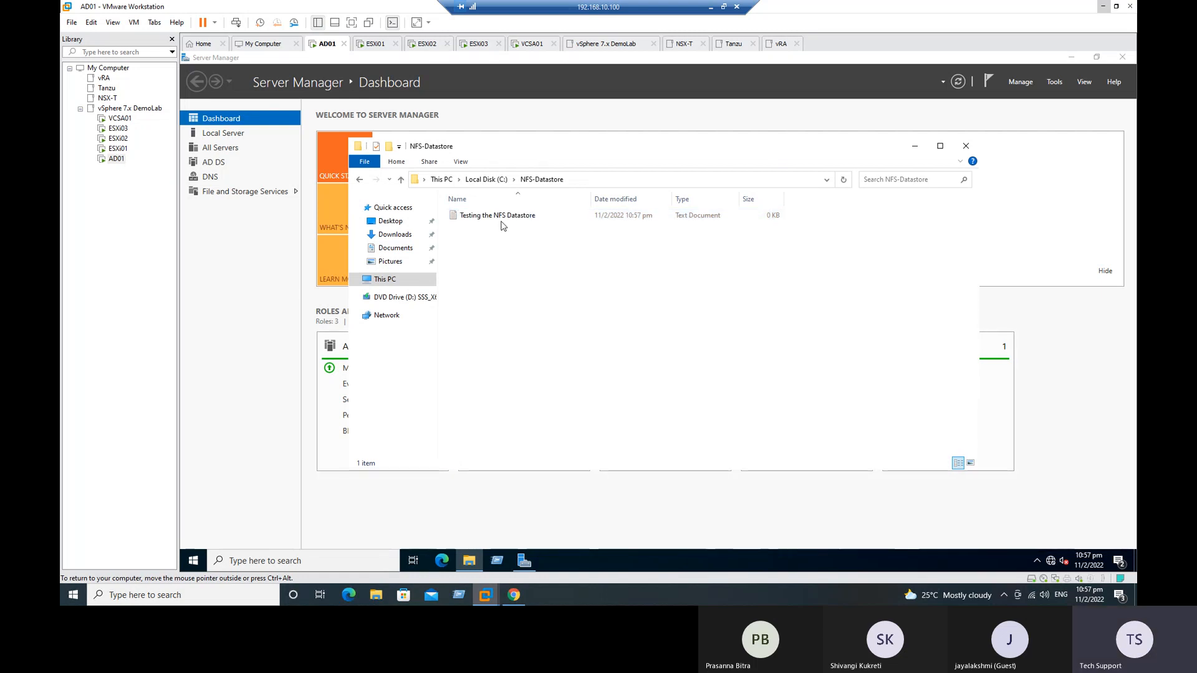
Step: Paste "Testing the NFS Datastore" into the new text file, save it and close it
double_click(498, 216)
key("ctrl+v")
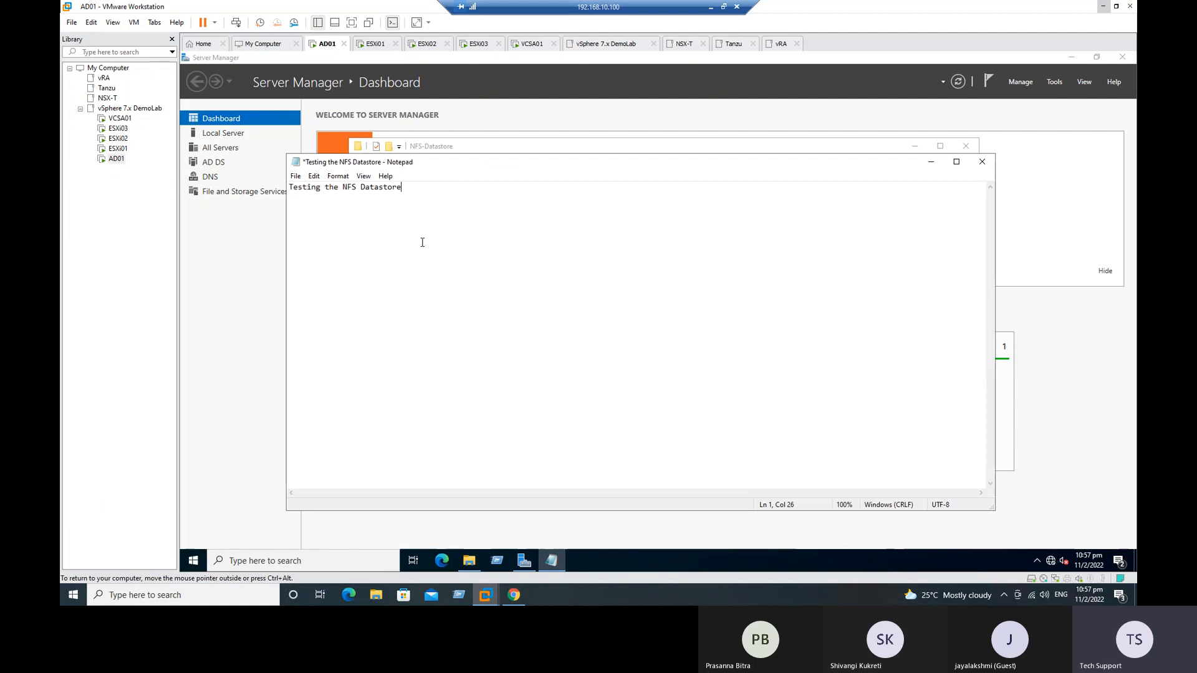
left_click(296, 176)
left_click(317, 230)
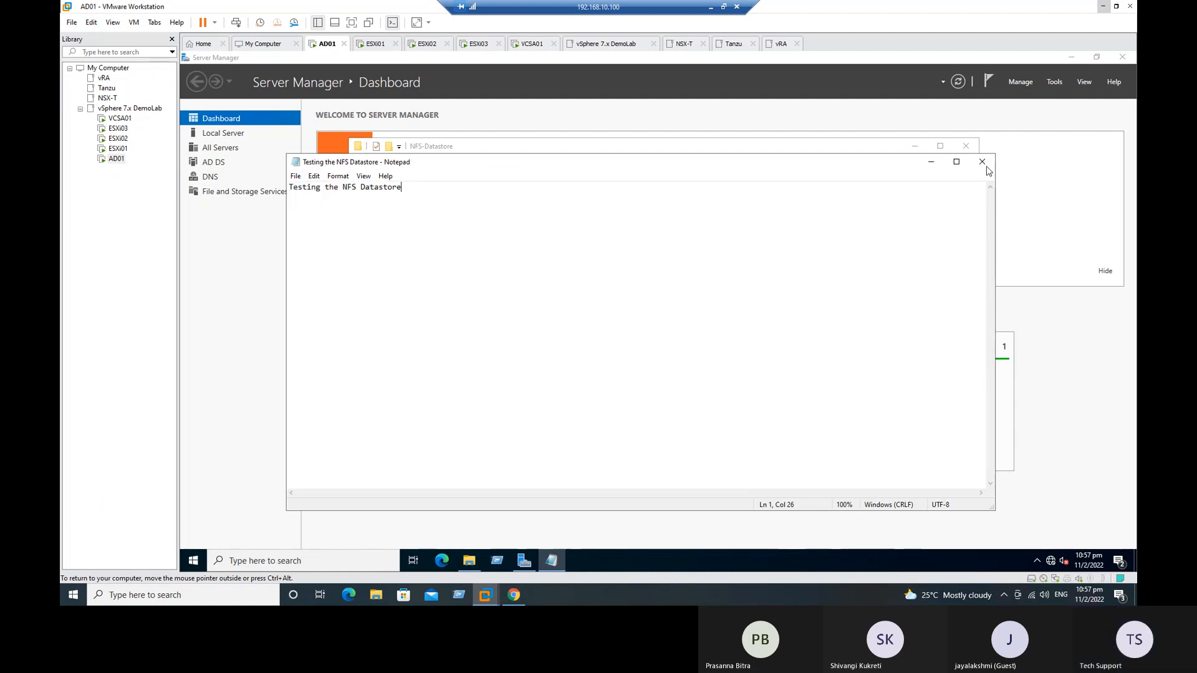
left_click(981, 162)
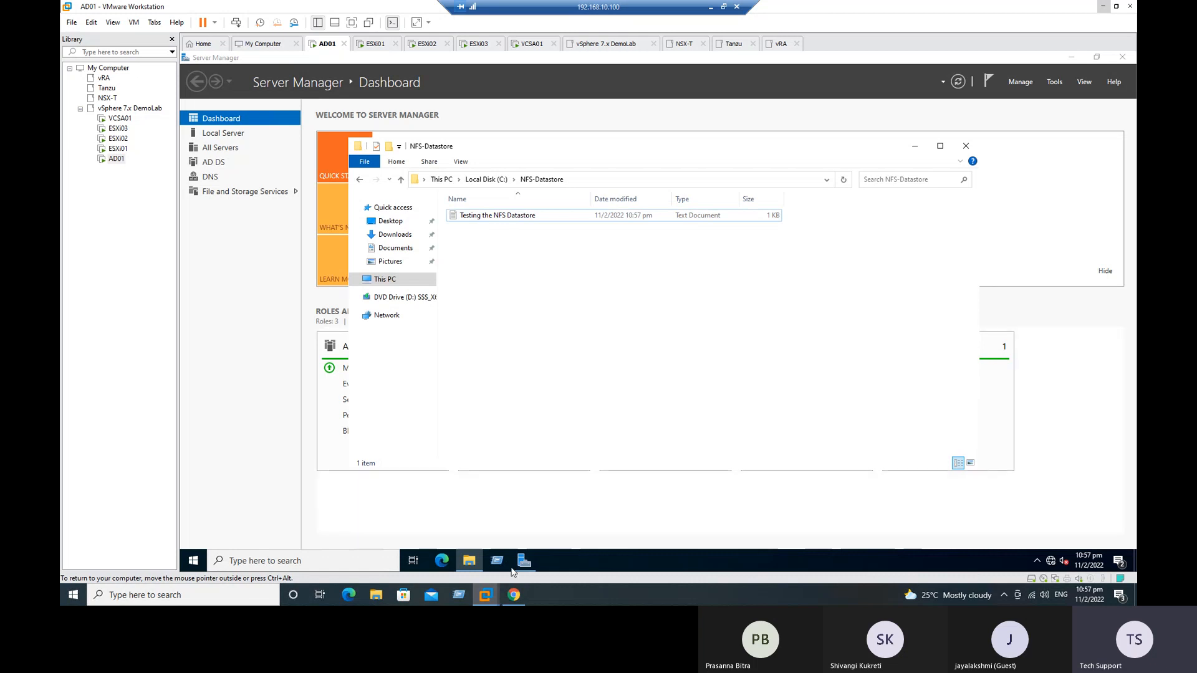
Step: Switch to the vSphere Client in Chrome and check the files stored on NFS-Datastore-01
left_click(515, 595)
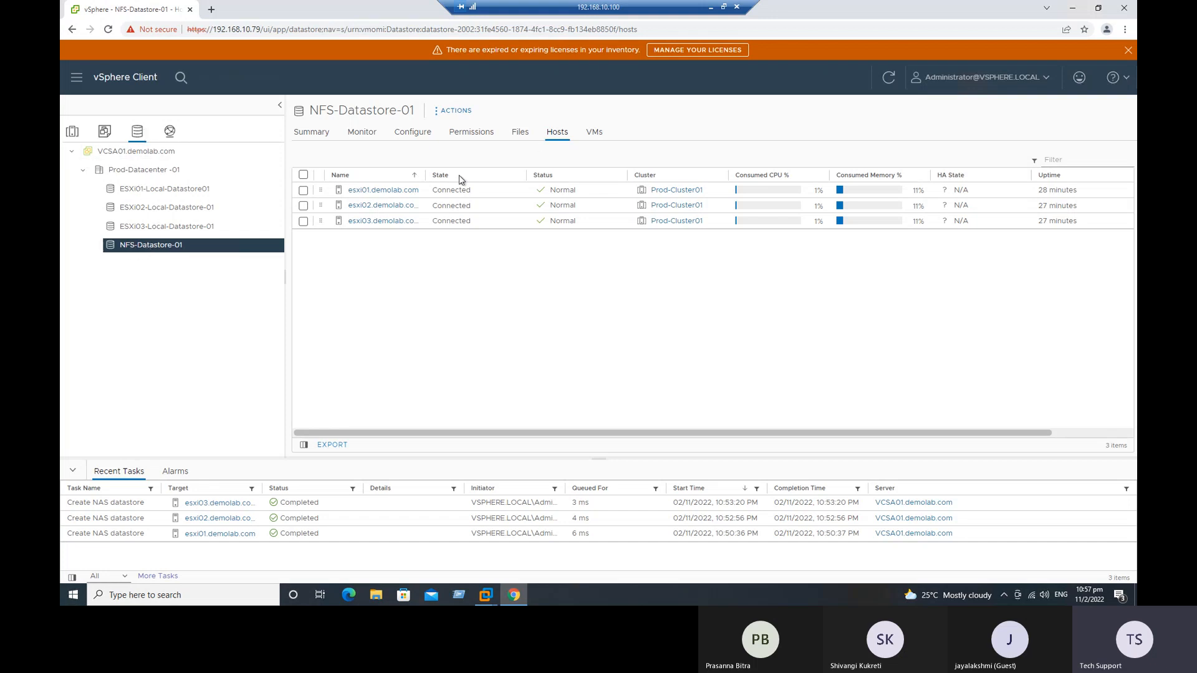
left_click(521, 134)
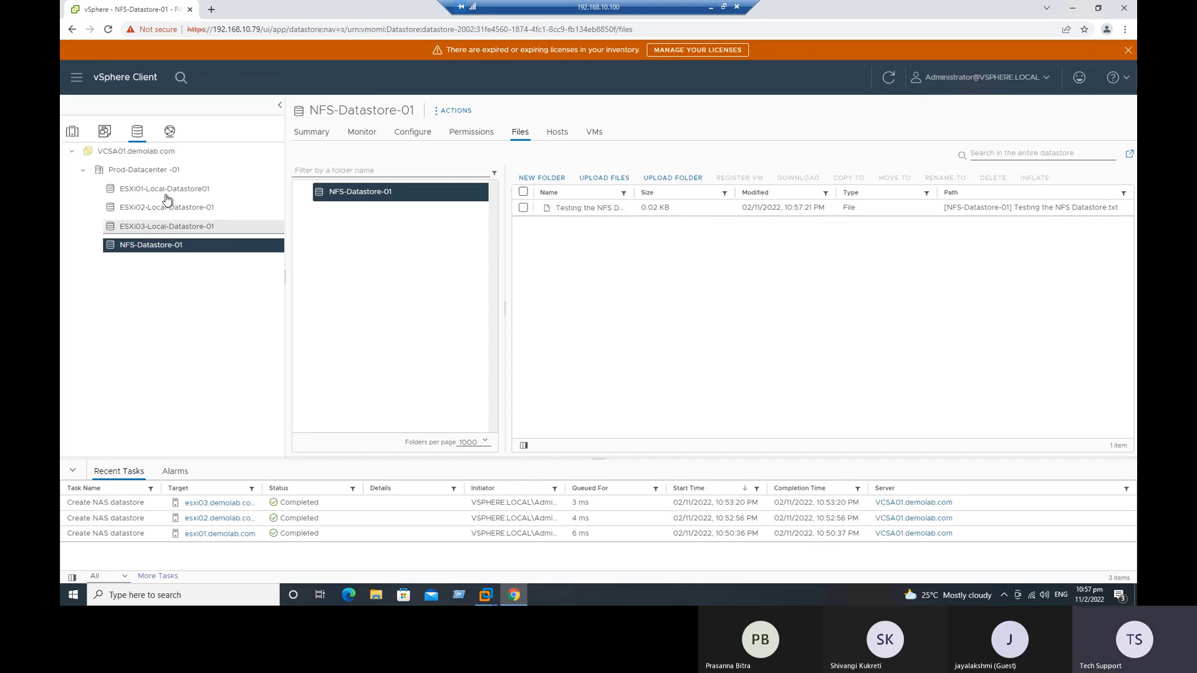
Step: Start creating a new virtual machine in Prod-Cluster01, named NFS-TestVM01 and located in Prod-Datacenter -01
left_click(70, 131)
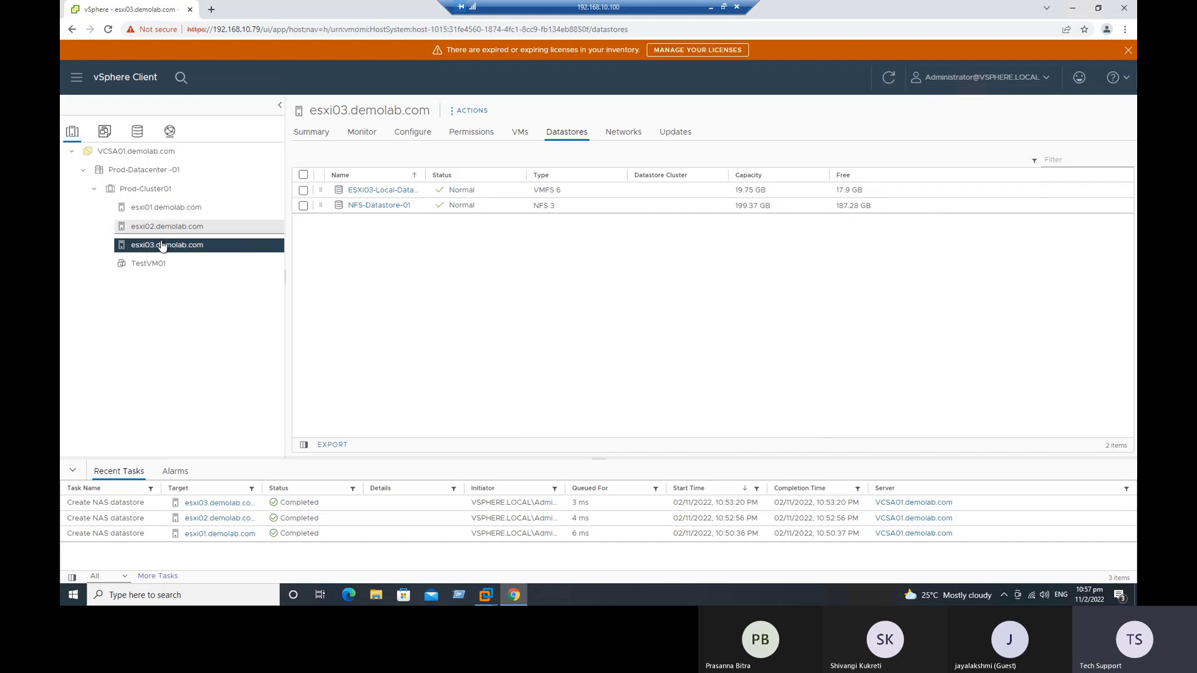
left_click(145, 190)
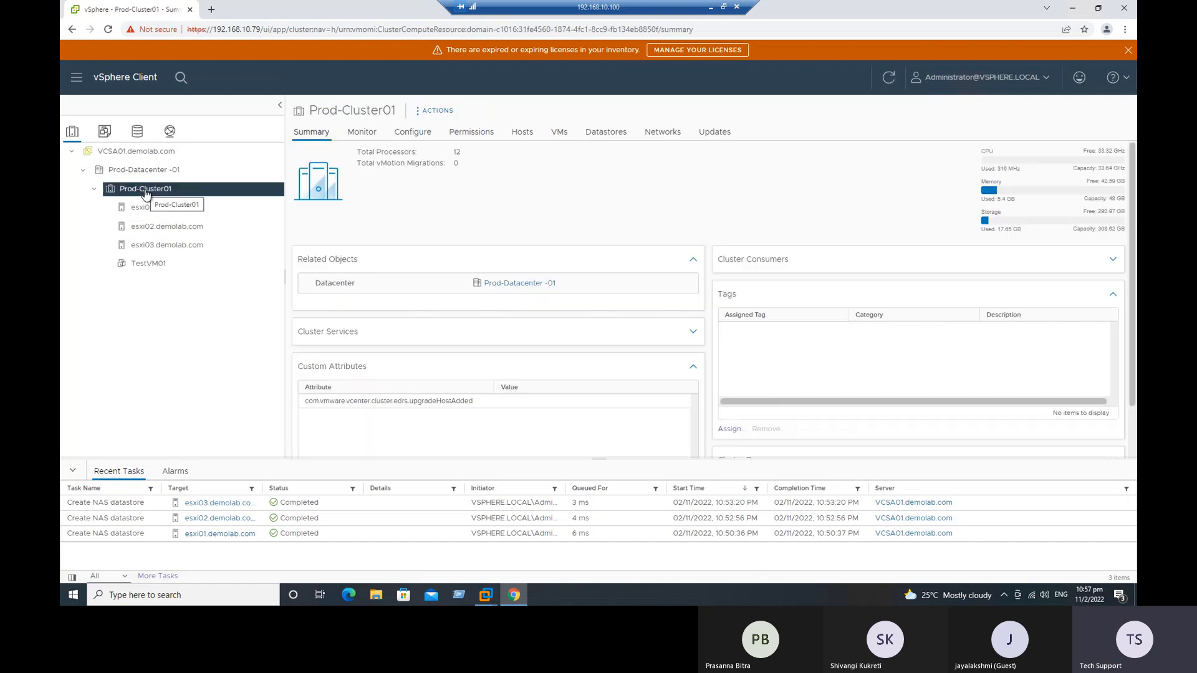
right_click(147, 193)
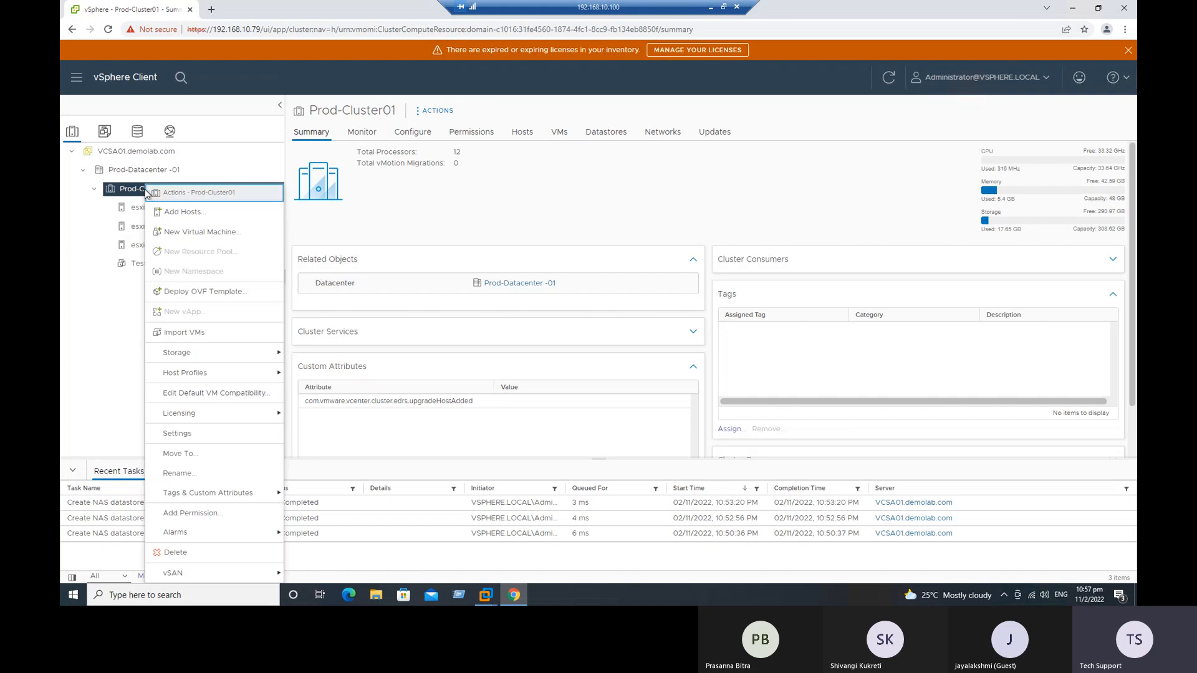
left_click(187, 232)
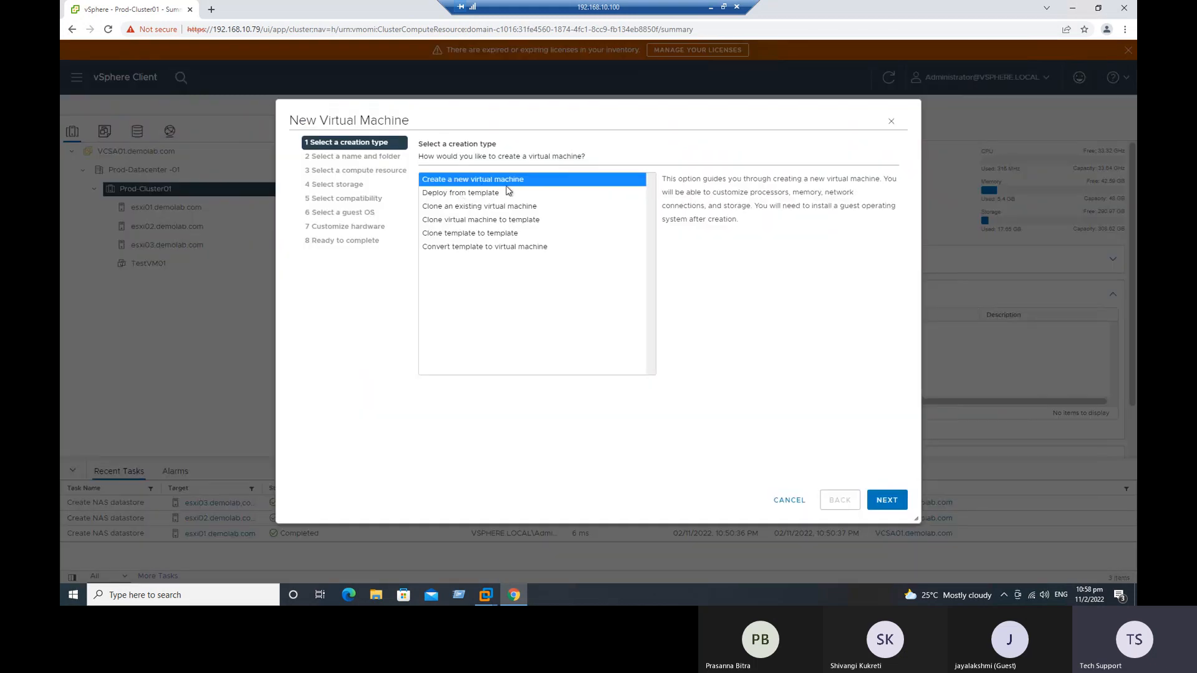
left_click(886, 500)
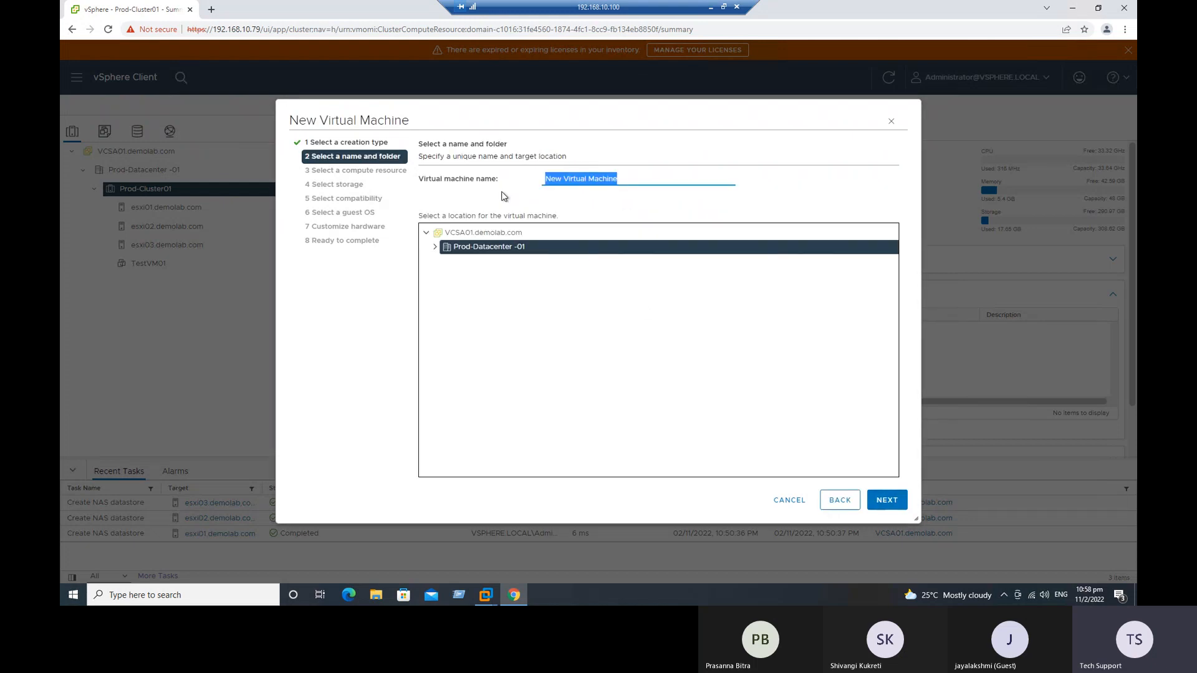
type("t")
key("BackSpace")
type("NF")
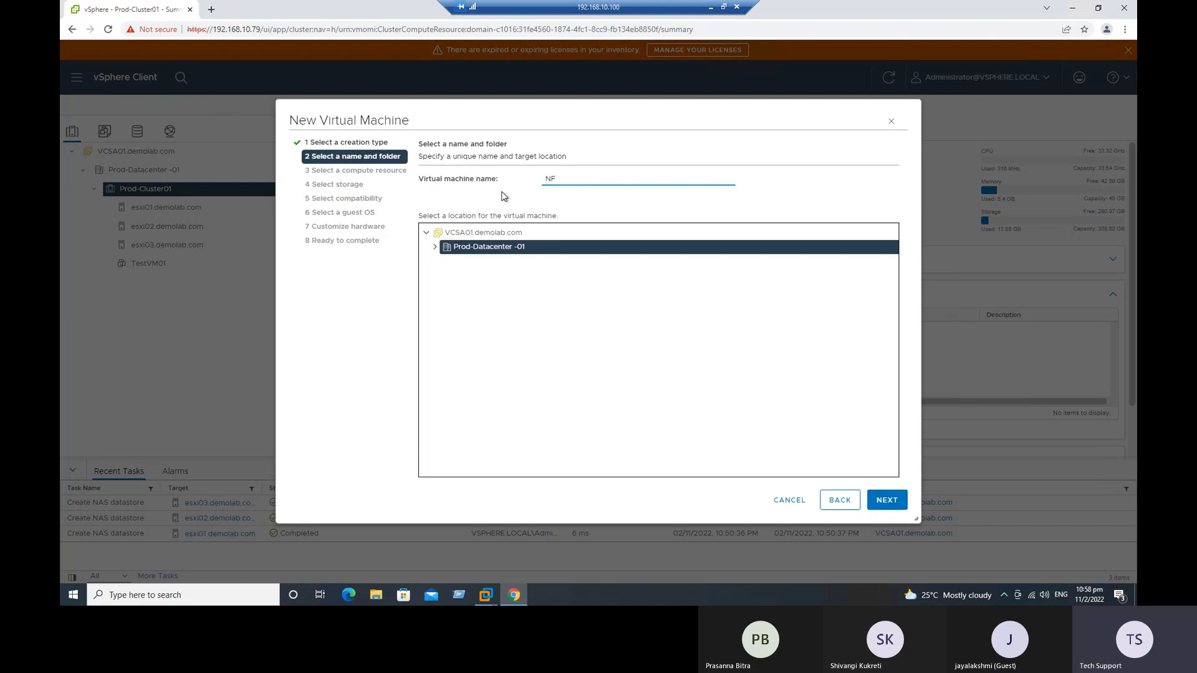
type("S-TestVM01")
left_click(887, 499)
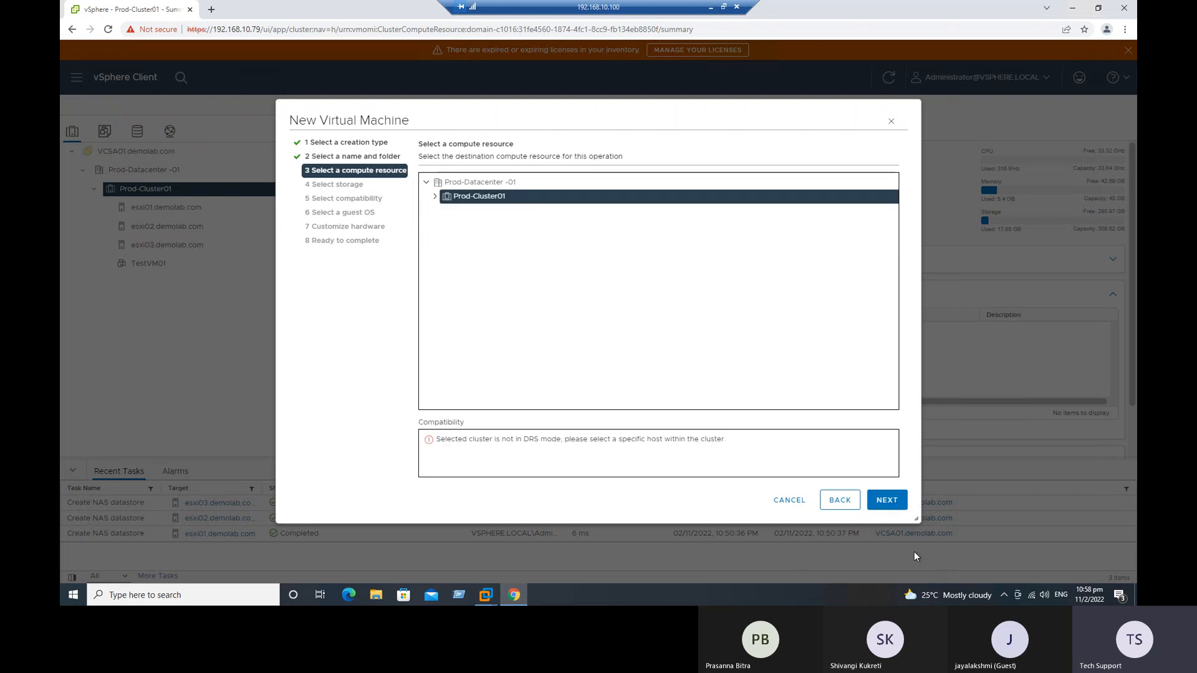
Step: Choose host esxi02.demolab.com within Prod-Cluster01 as the virtual machine's compute resource
left_click(434, 196)
left_click(886, 498)
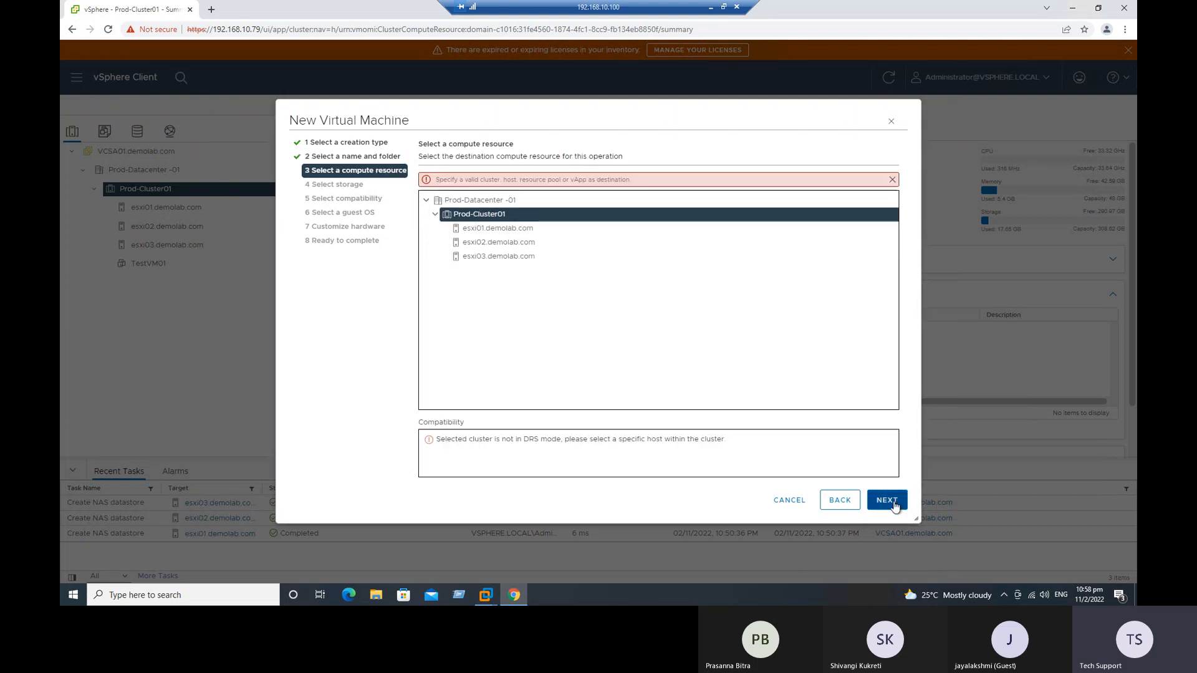
left_click_drag(446, 440, 718, 440)
left_click(510, 233)
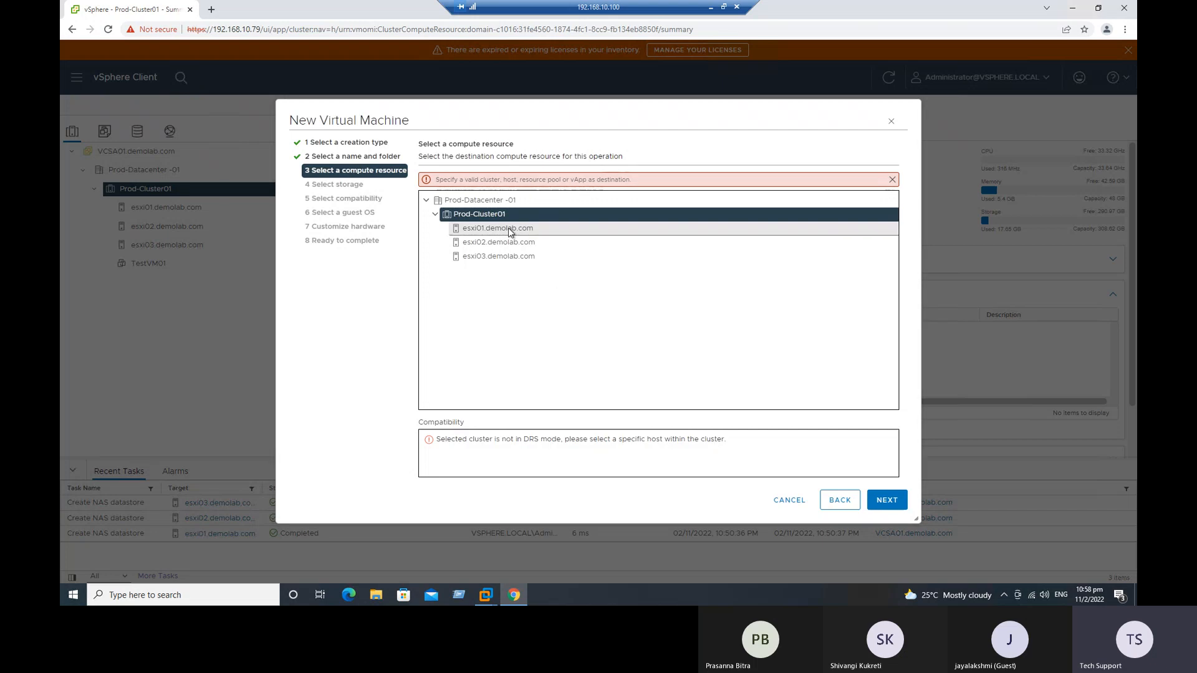
left_click(499, 227)
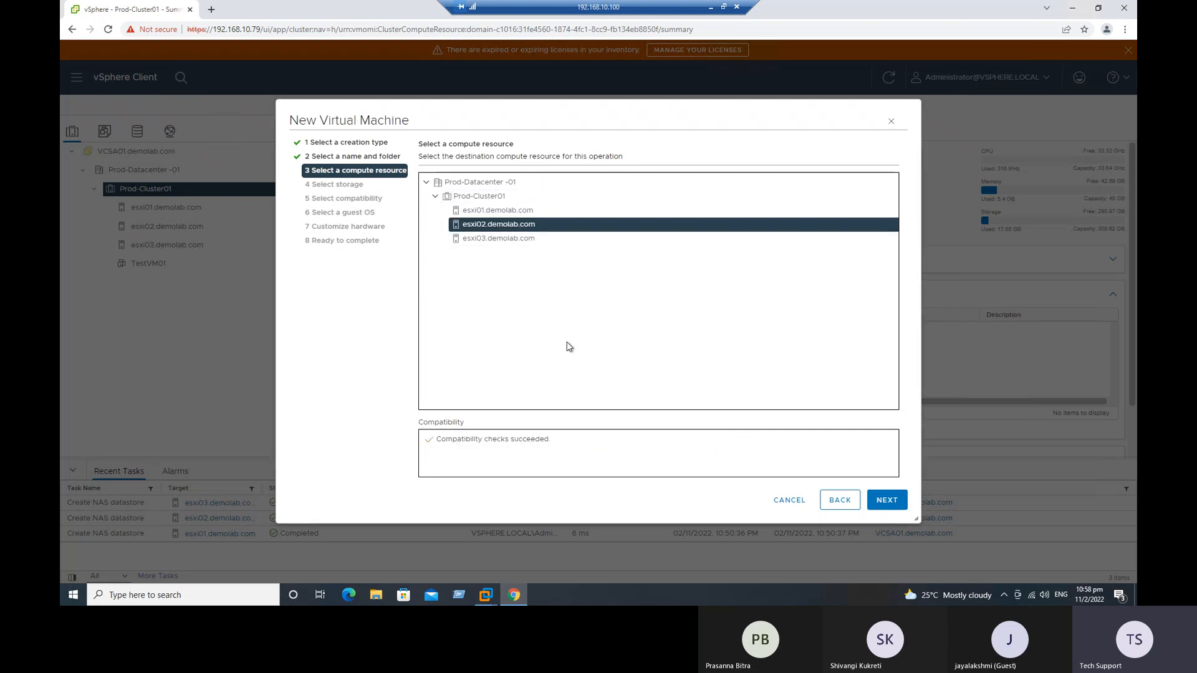
left_click(887, 501)
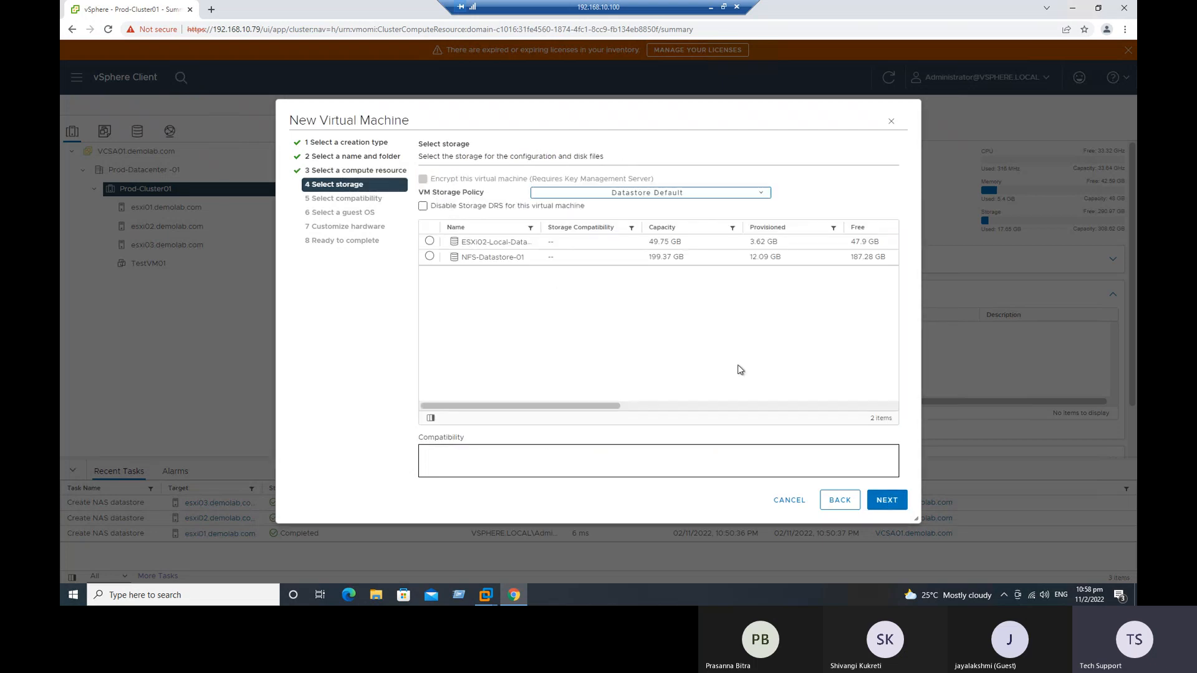
Step: Place the virtual machine on NFS-Datastore-01 and accept compatibility with ESXi 7.0 U2 and later
left_click(429, 258)
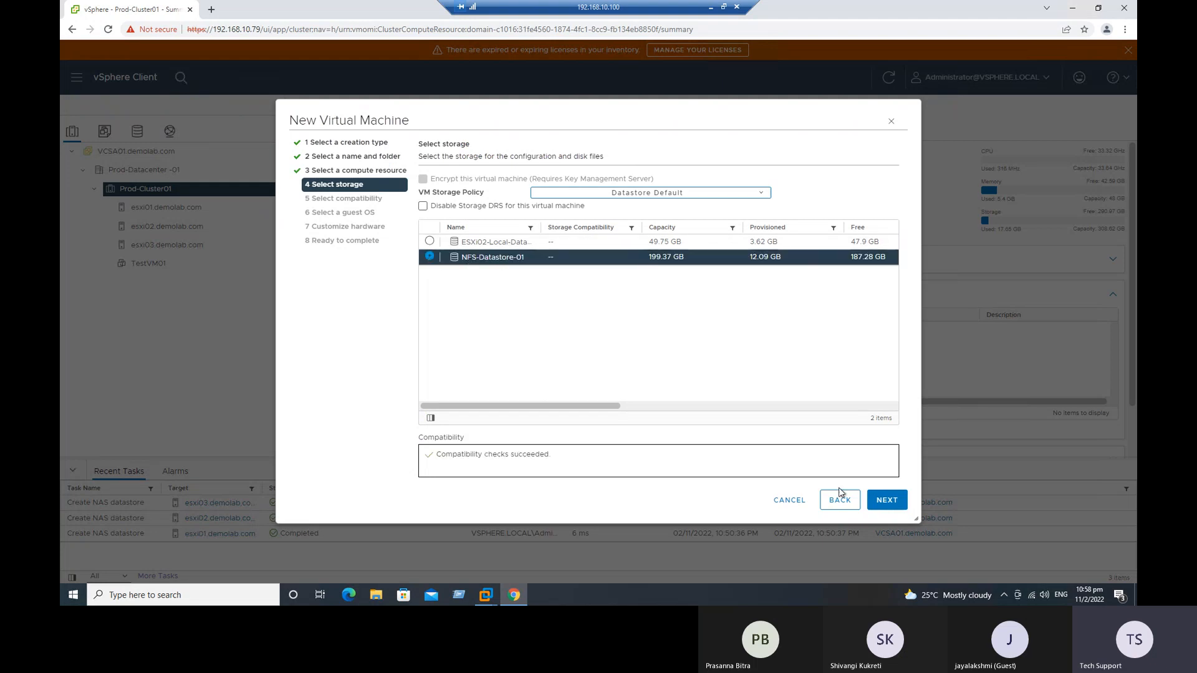
left_click(886, 500)
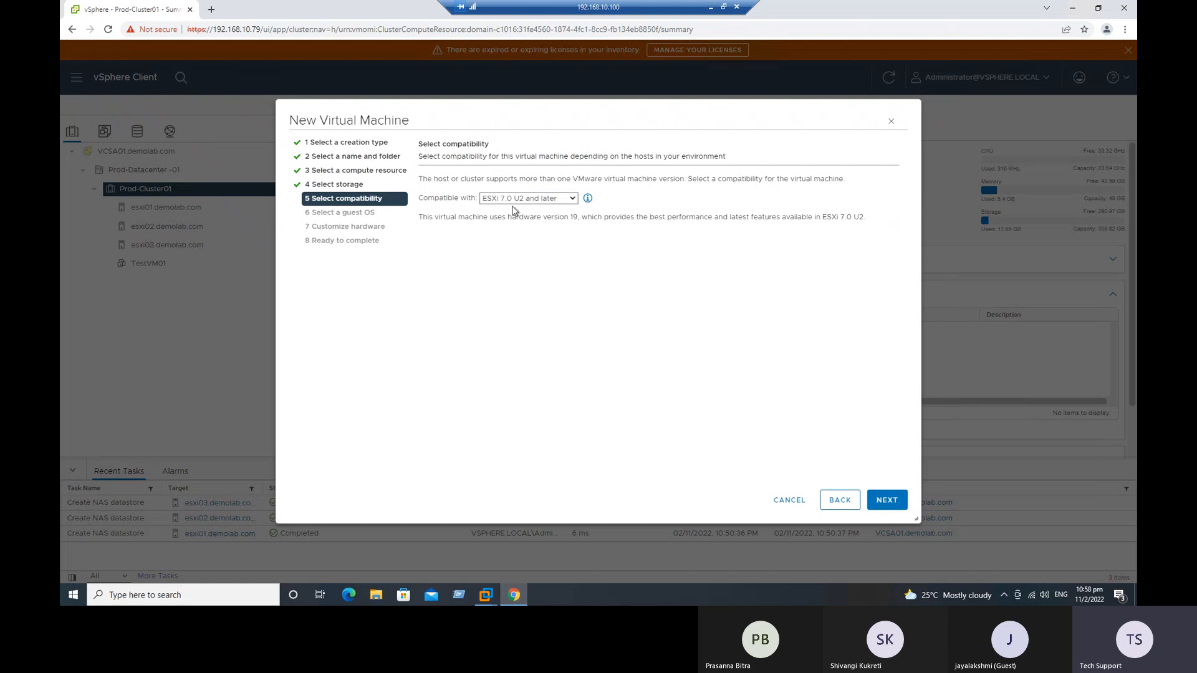
left_click(888, 504)
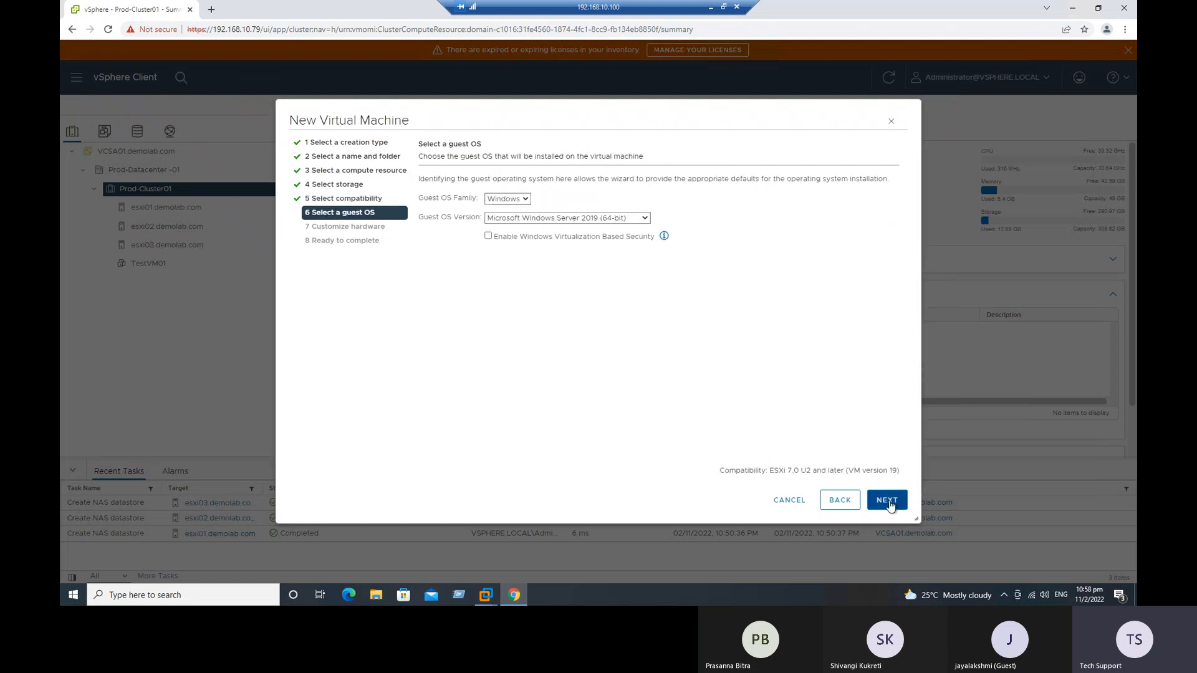
Step: Set the guest OS version to Microsoft Windows Server 2022 (64-bit) and continue to the hardware customization
left_click(646, 219)
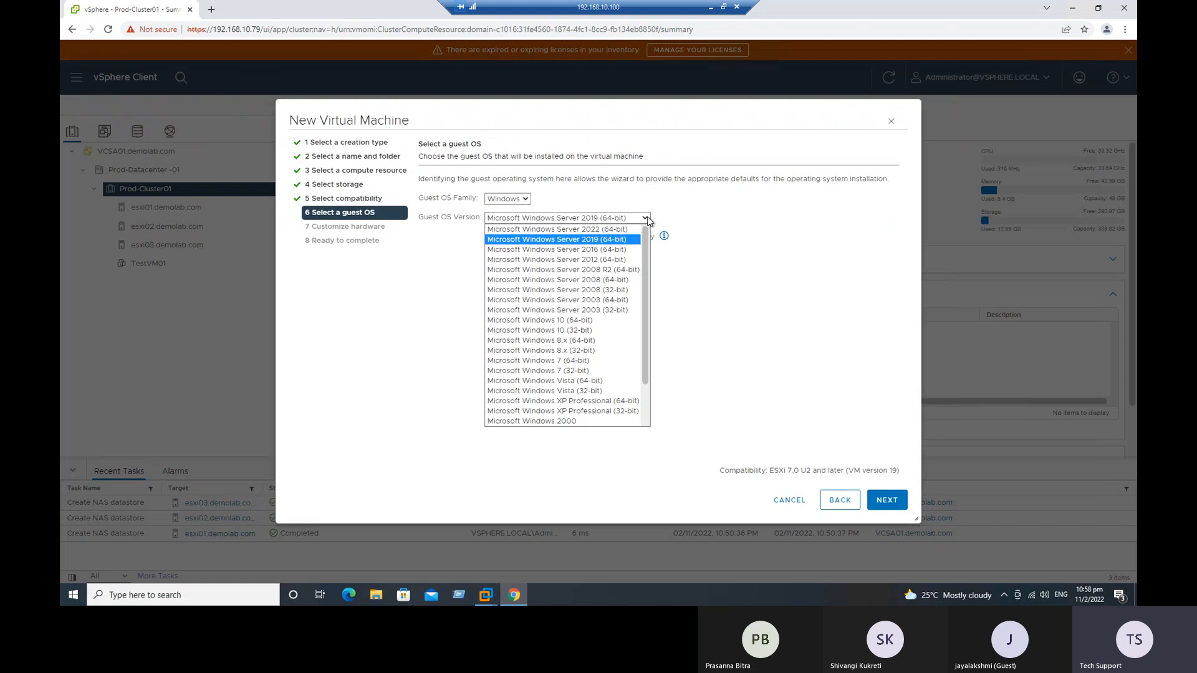
left_click(625, 229)
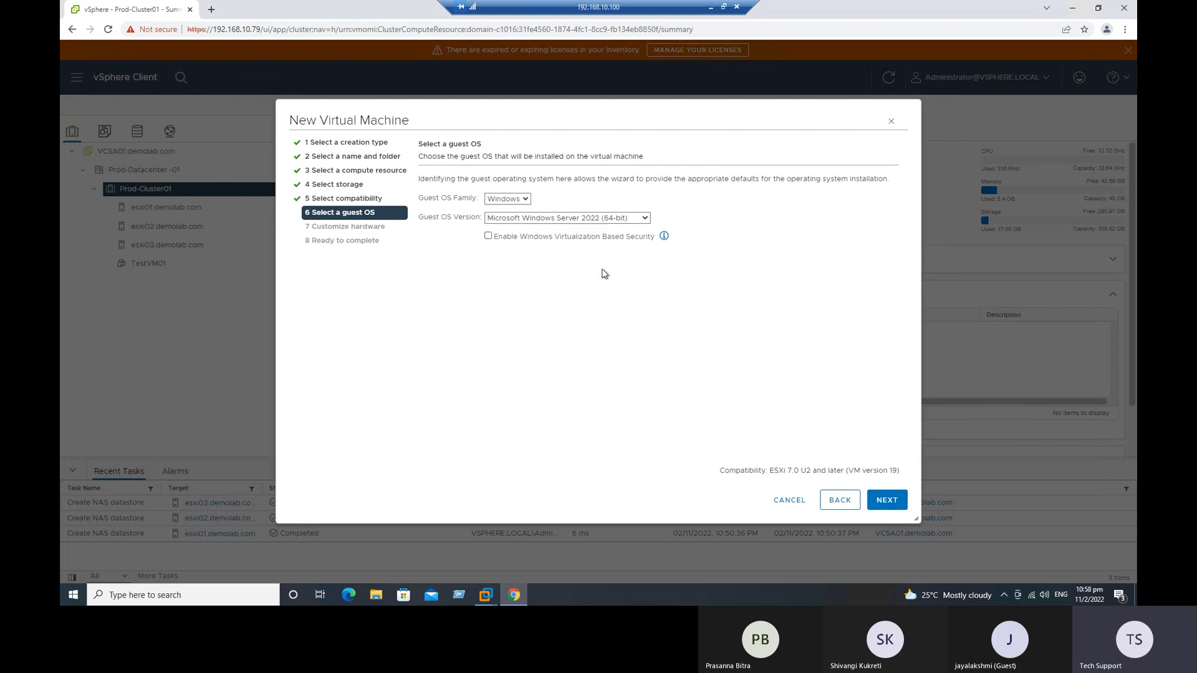
left_click(888, 503)
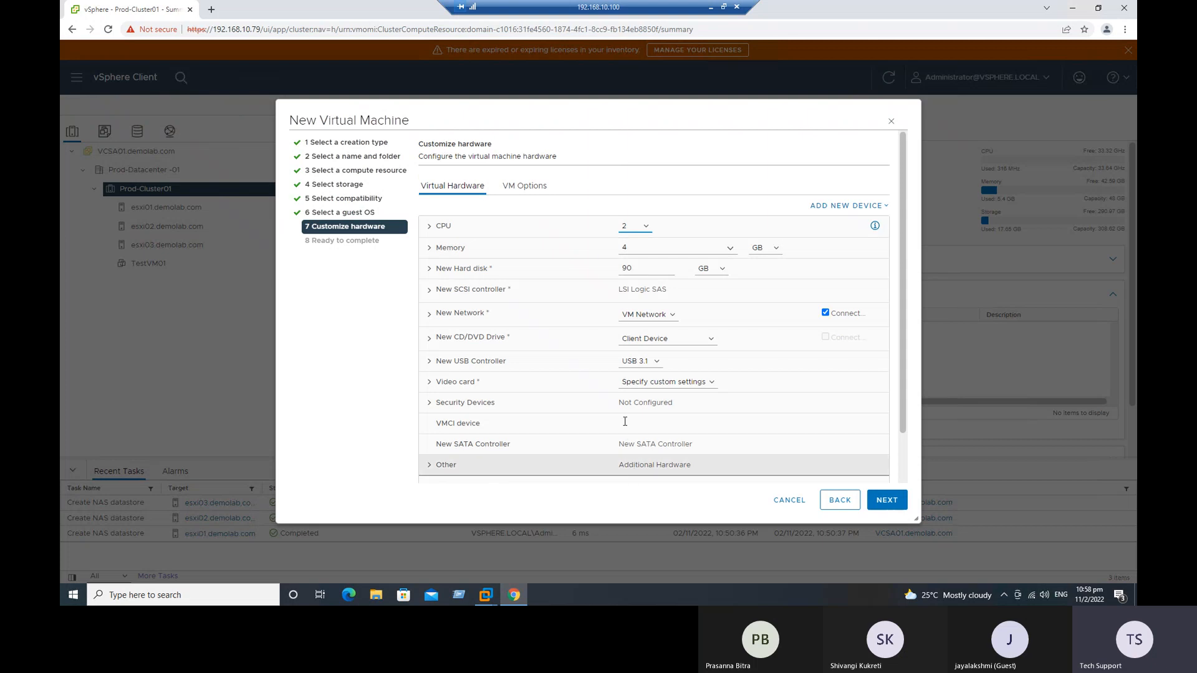
Step: Set the new hard disk's size to 15 GB
left_click(632, 268)
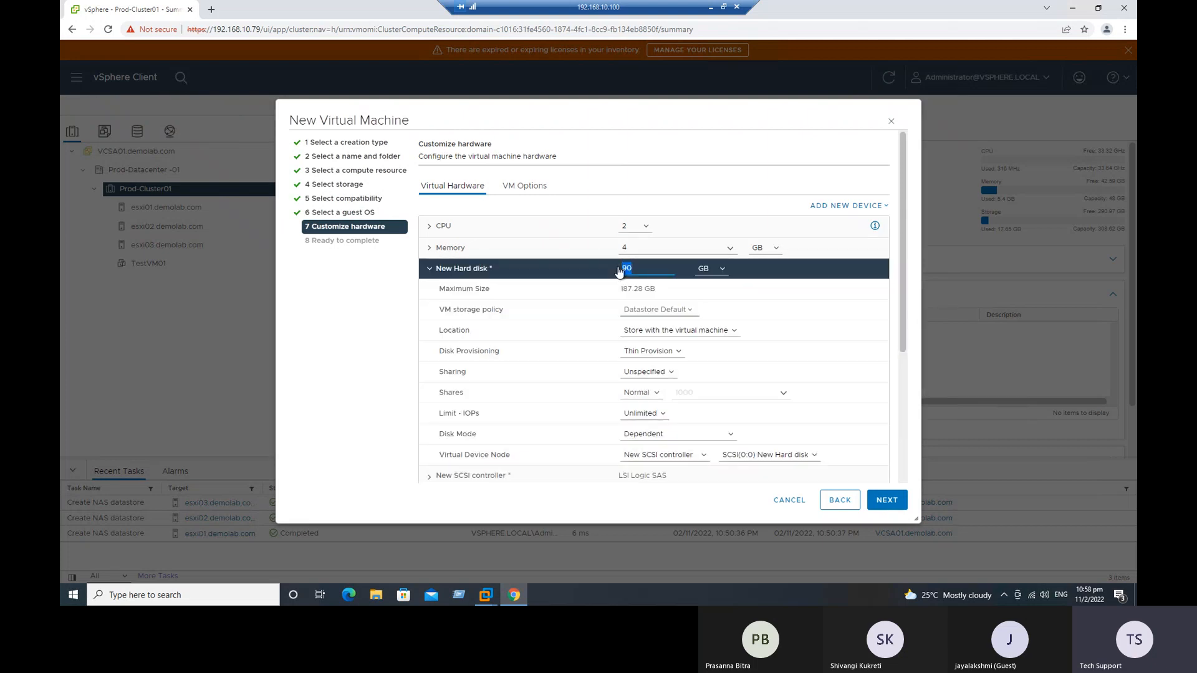
key("BackSpace")
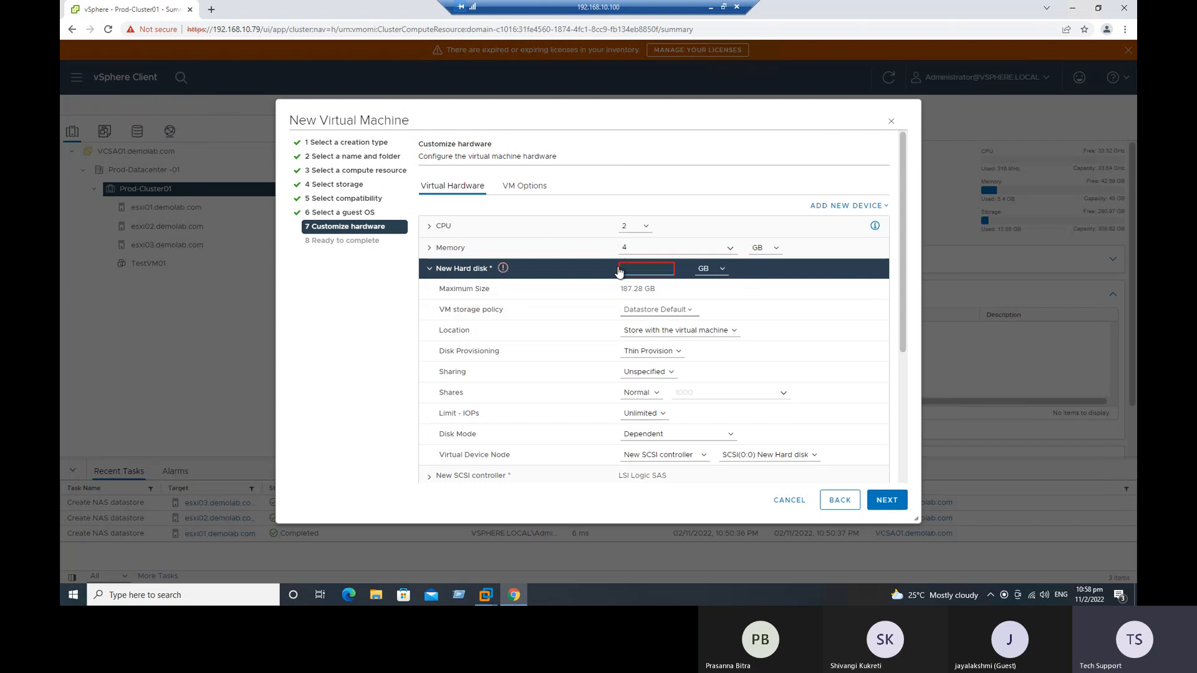
type("15")
Step: Expand the new network adapter's settings and review the available adapter types, keeping VMXNET 3
scroll(745, 380, "down", 2)
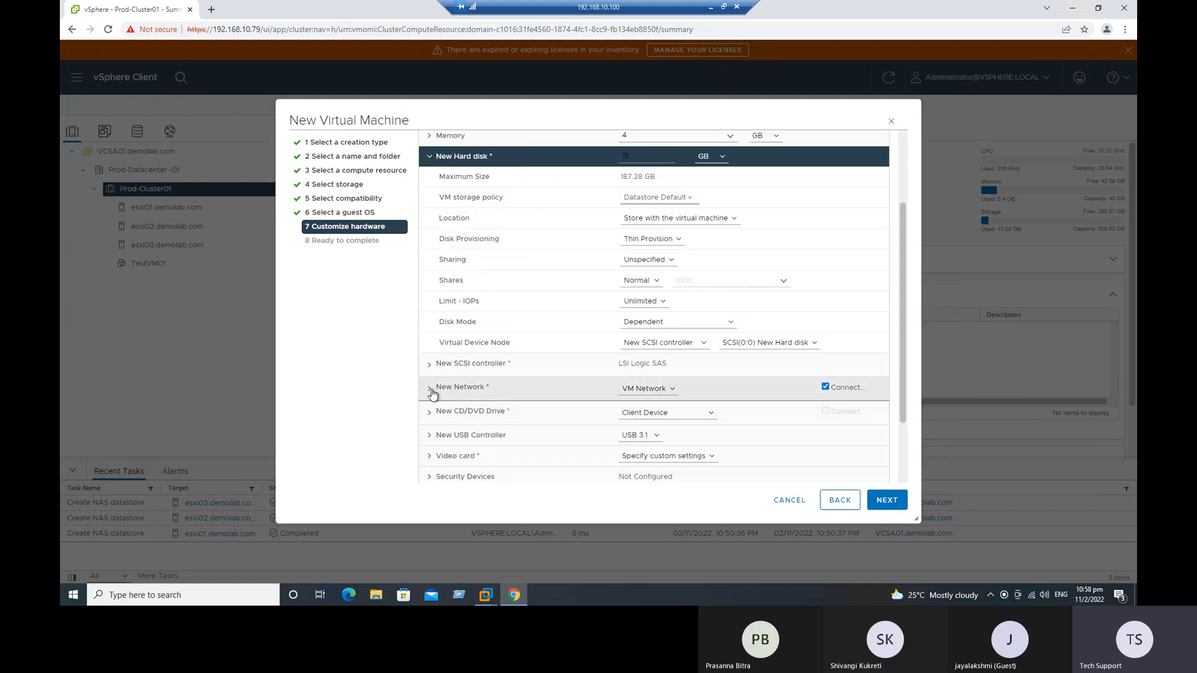
left_click(473, 387)
scroll(651, 439, "down", 1)
left_click(663, 375)
left_click(615, 419)
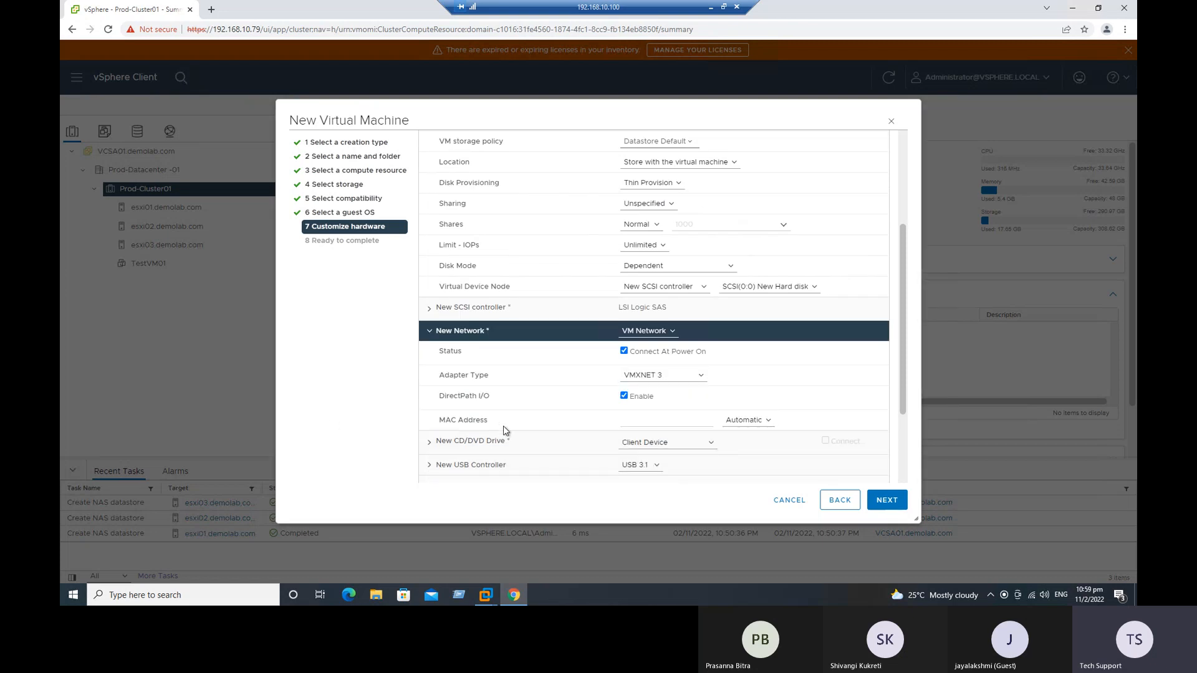
scroll(503, 425, "down", 2)
left_click(698, 263)
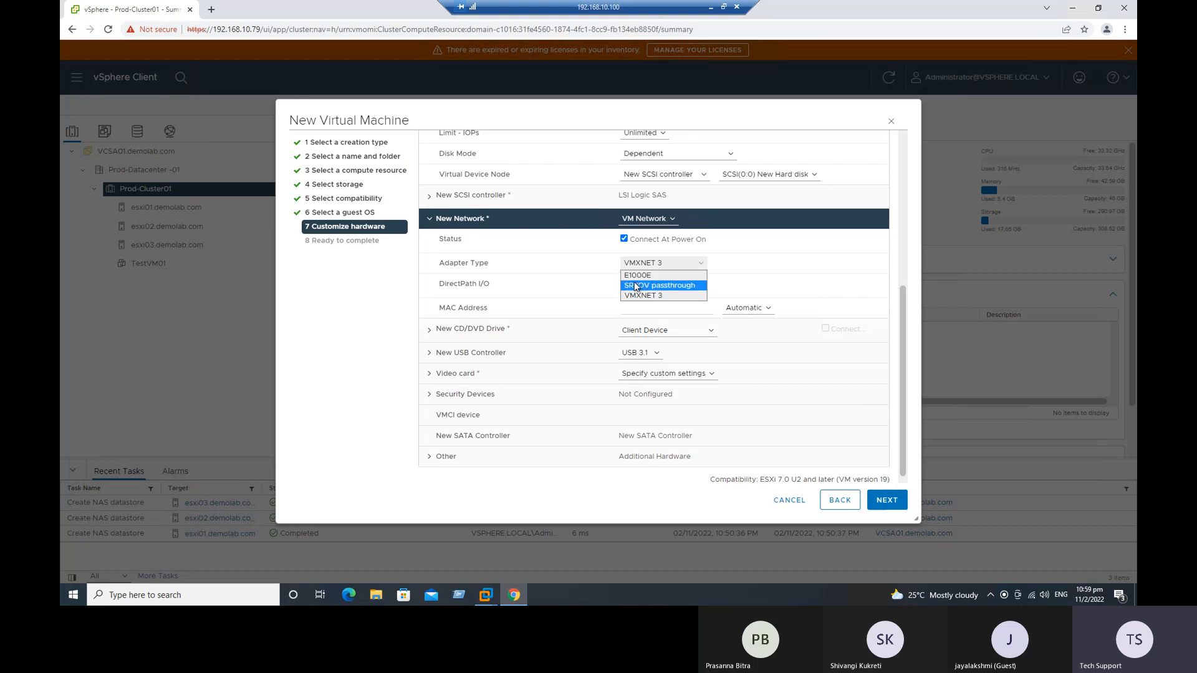
left_click(776, 261)
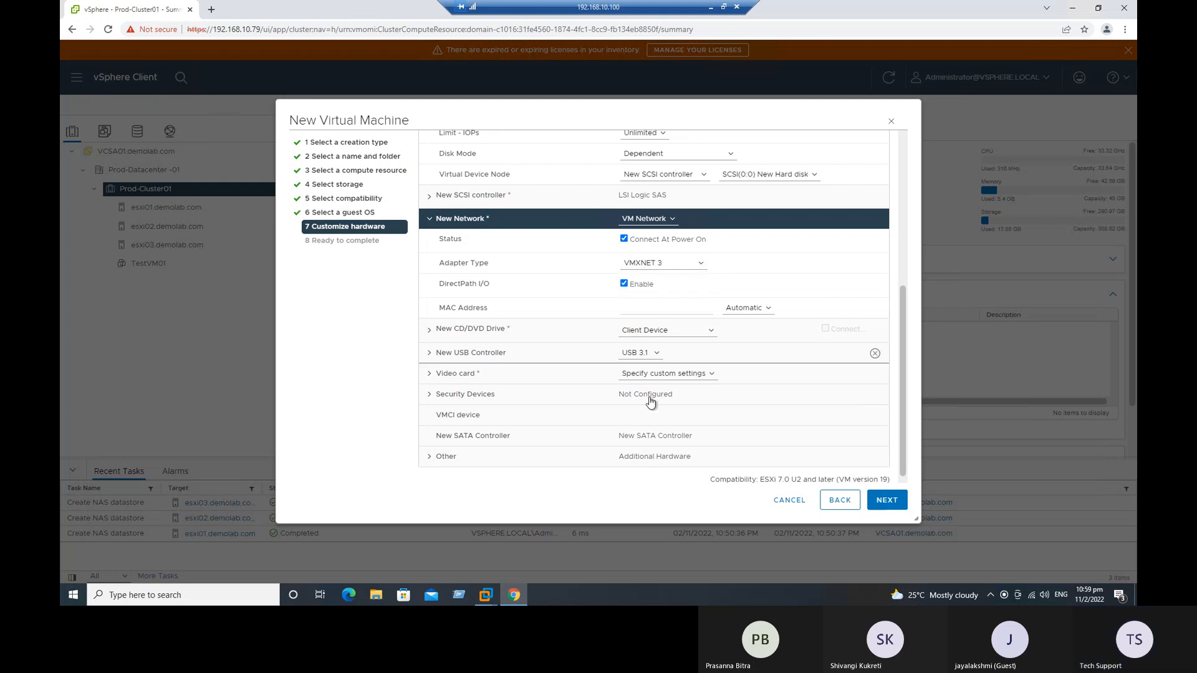
Step: Accept the remaining hardware settings and finish creating the virtual machine
scroll(561, 353, "down", 1)
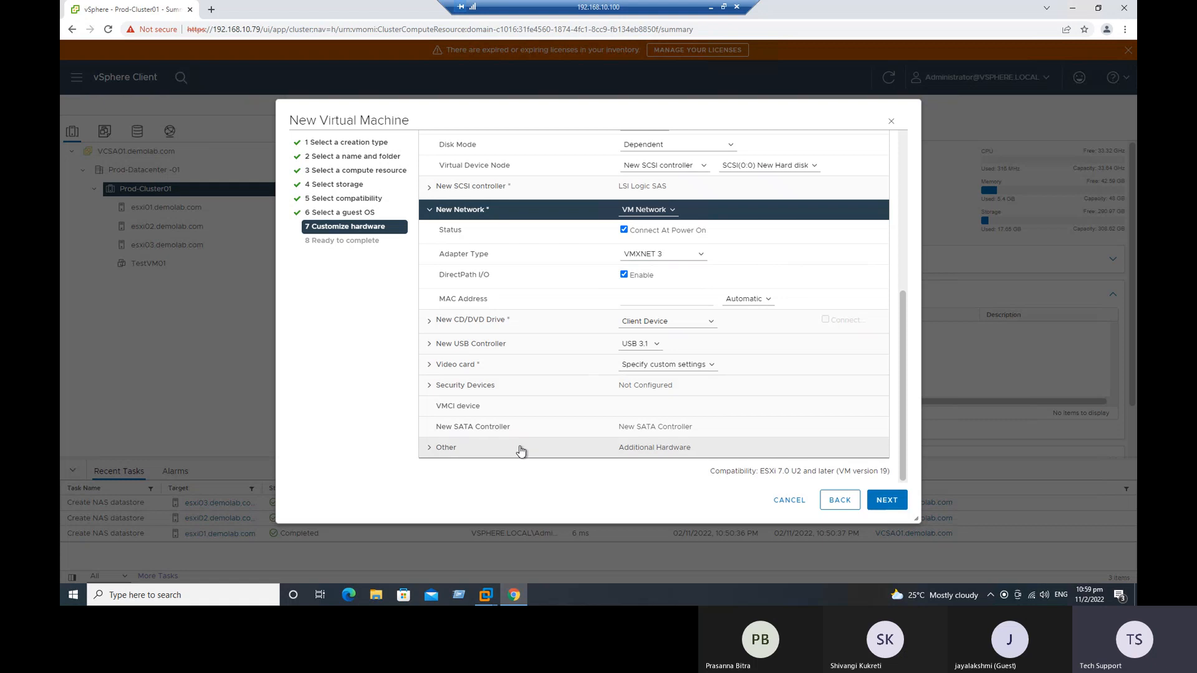
left_click(885, 499)
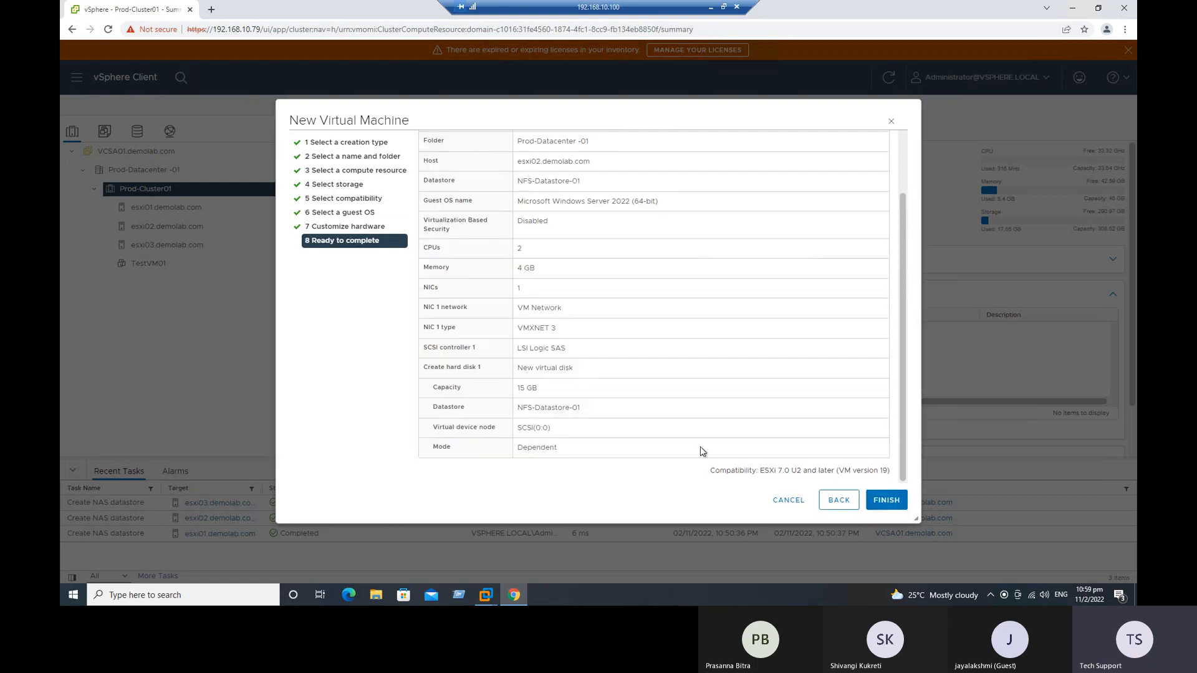
left_click(885, 499)
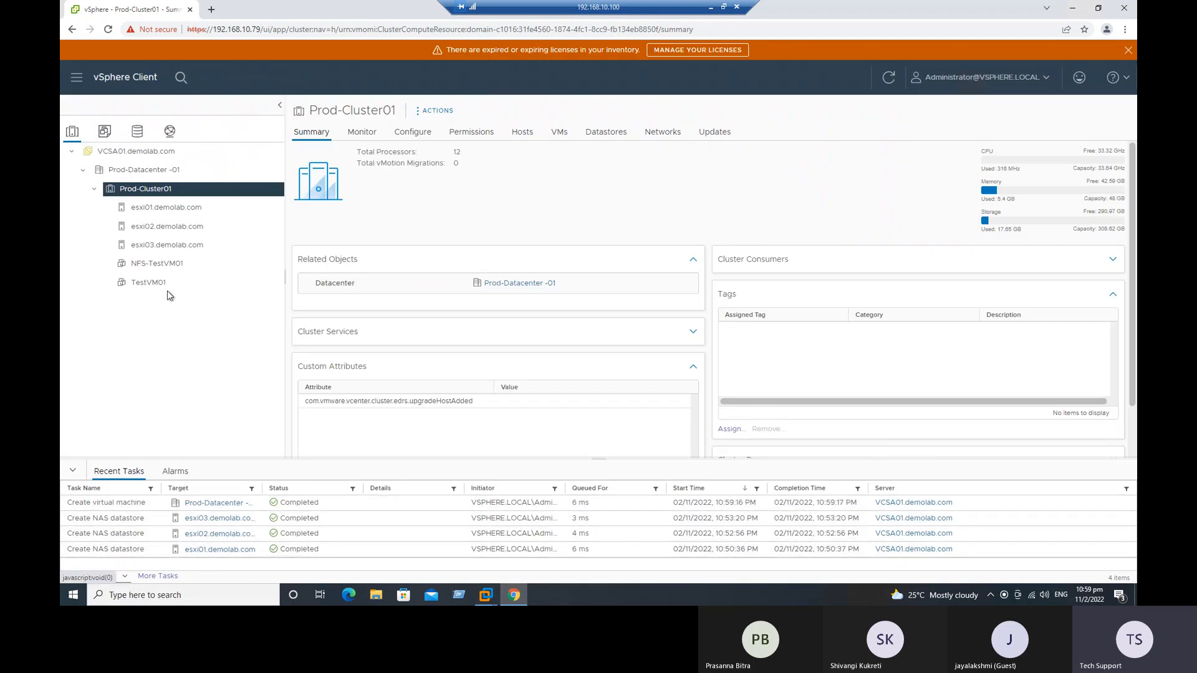
Step: Open NFS-TestVM01, follow its storage link to NFS-Datastore-01, and examine the files in the virtual machine's folder
left_click(143, 268)
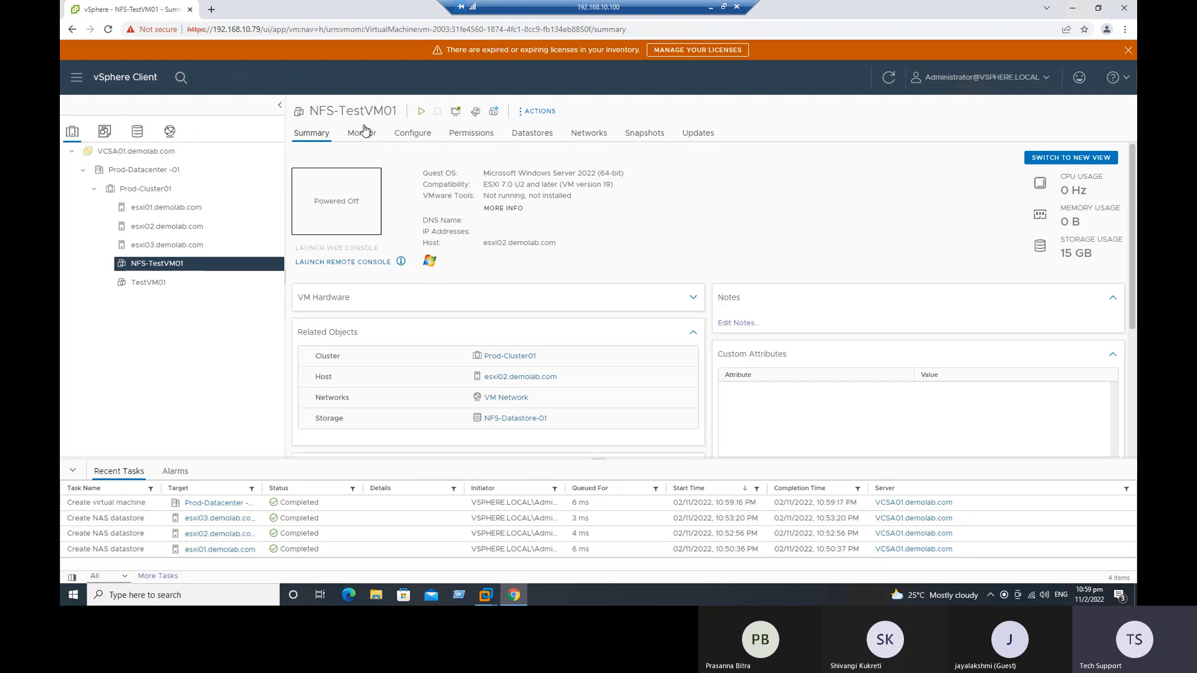
scroll(523, 367, "down", 2)
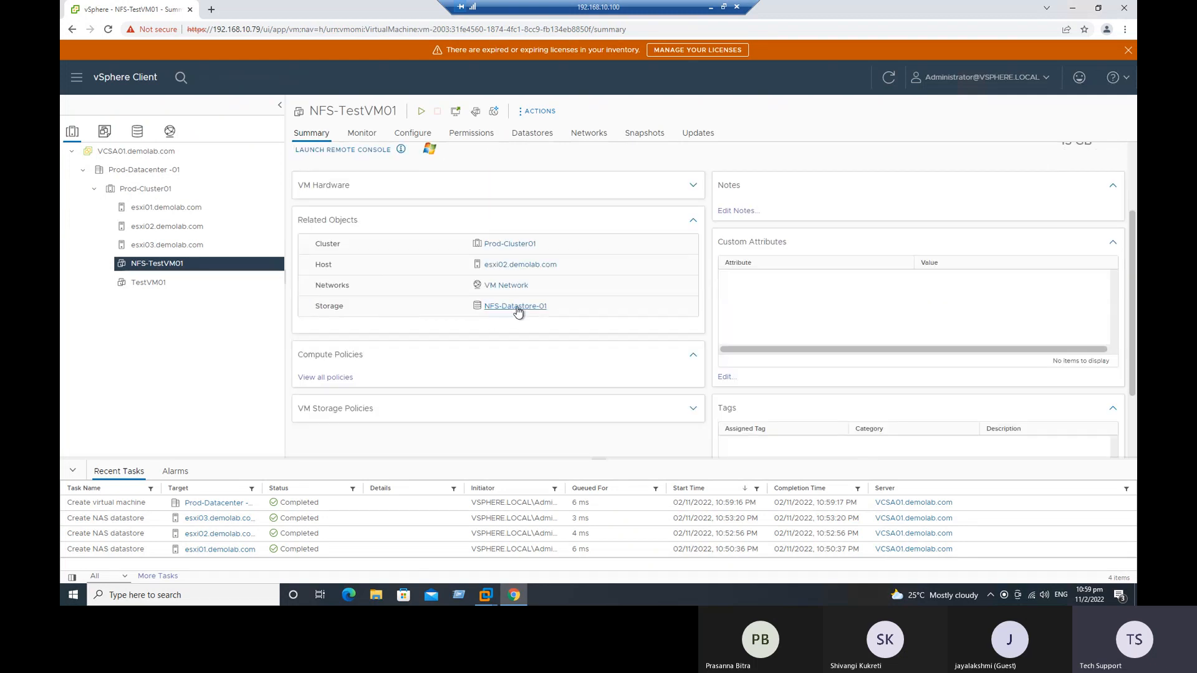
left_click(538, 315)
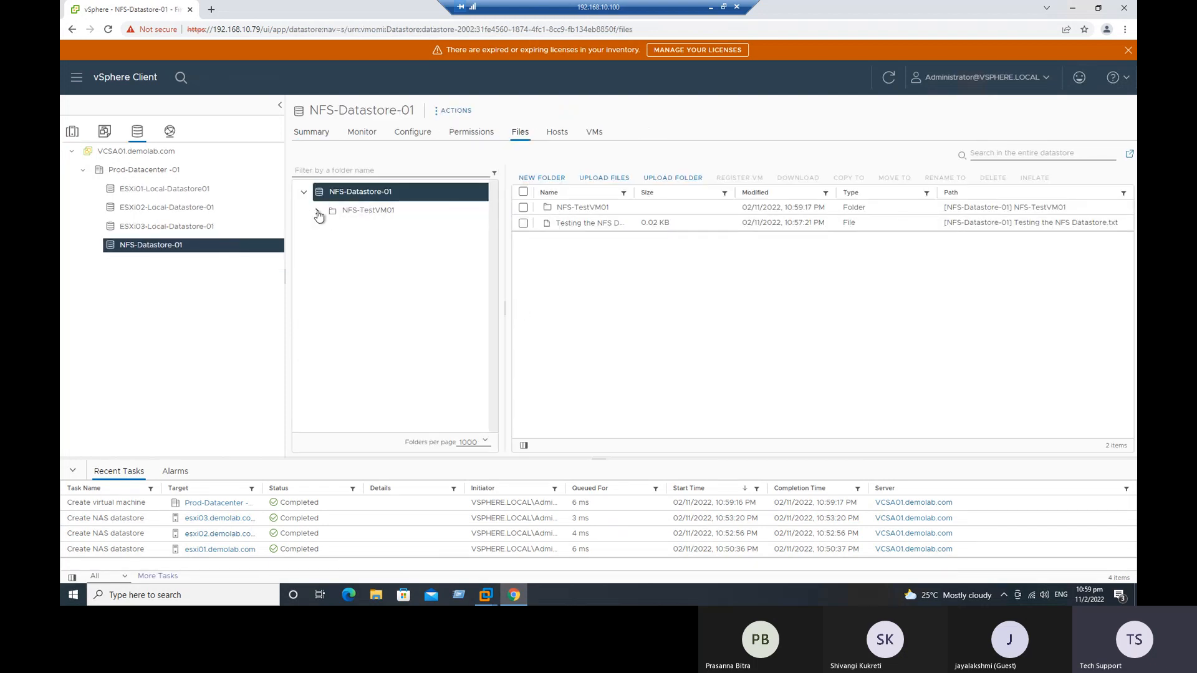
left_click(359, 218)
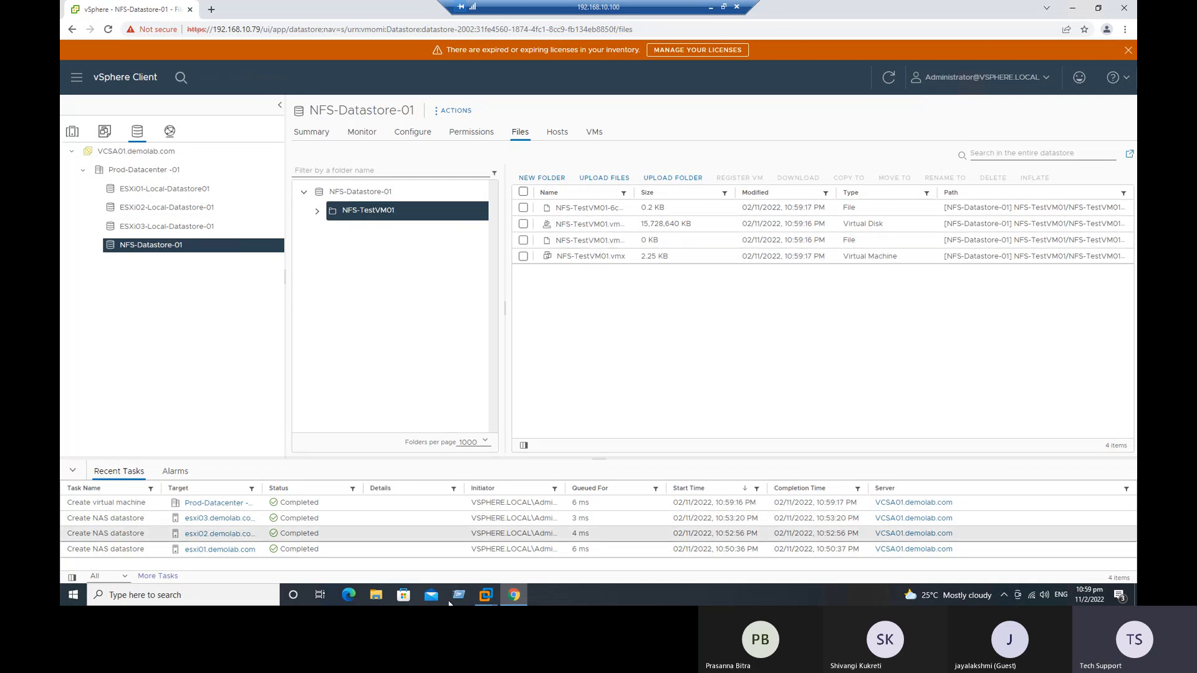
Step: Switch to AD01 in VMware Workstation, inspect the NFS-TestVM01 folder inside C:\NFS-Datastore, and close the file window
left_click(494, 592)
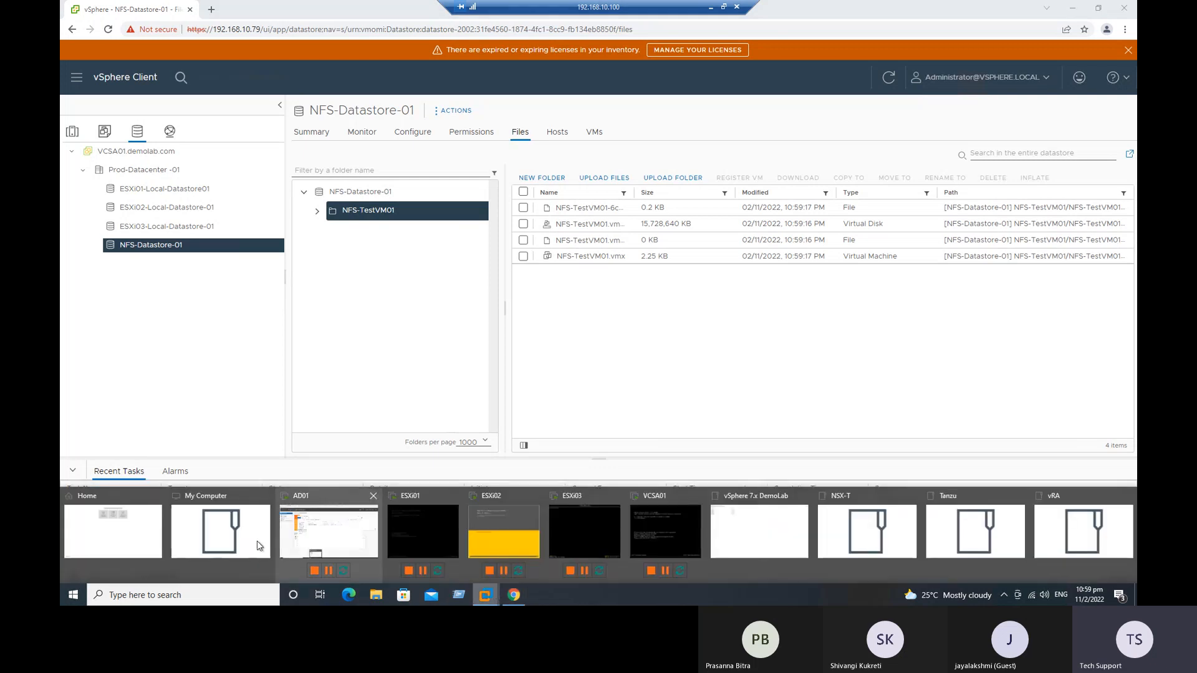
left_click(302, 530)
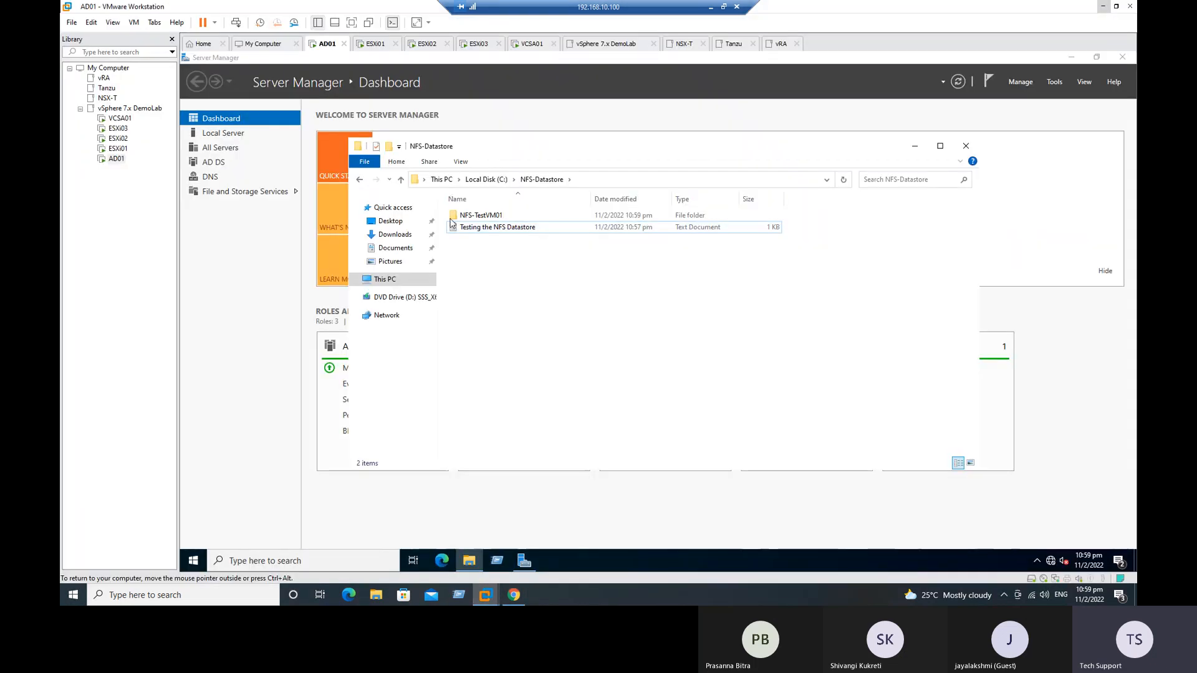
double_click(476, 216)
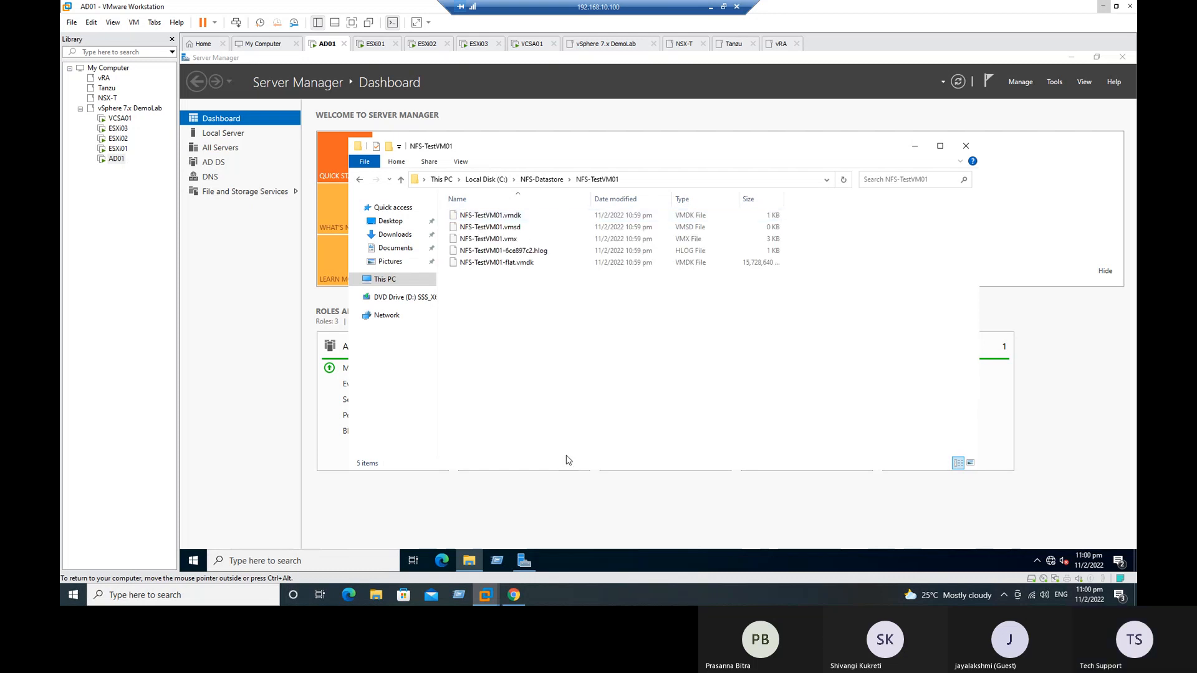
left_click(965, 145)
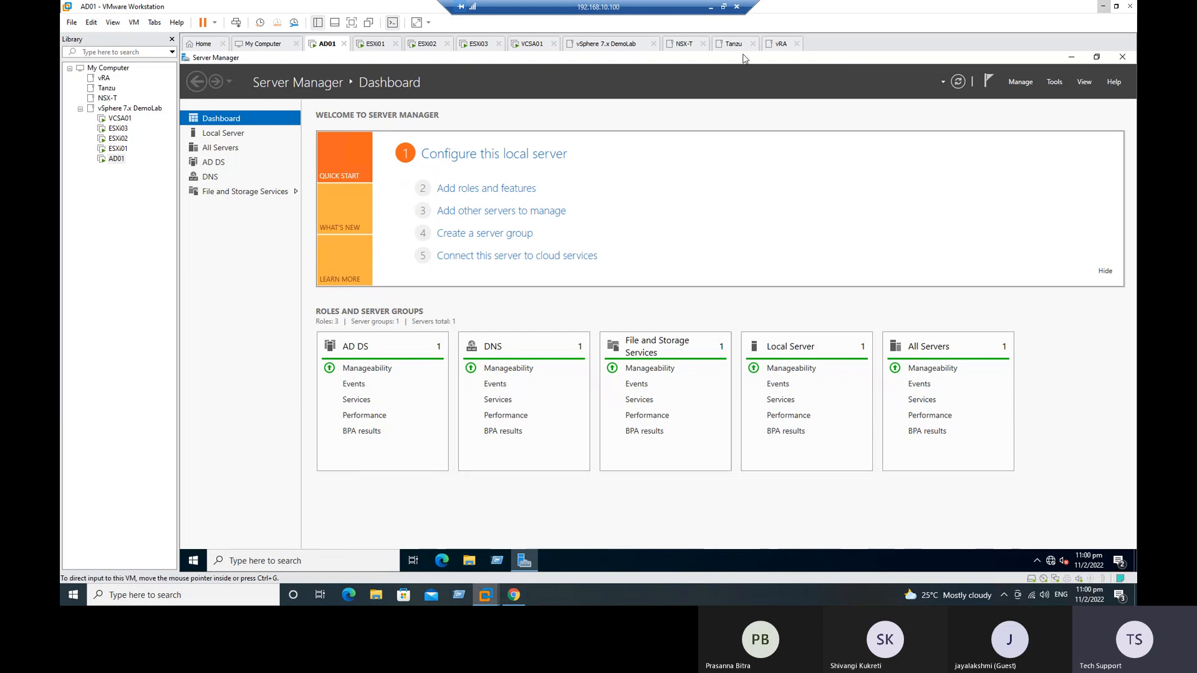
Step: Switch to the Excel checklist and mark the VM creation and file verification task in row 21 as Done
left_click(711, 12)
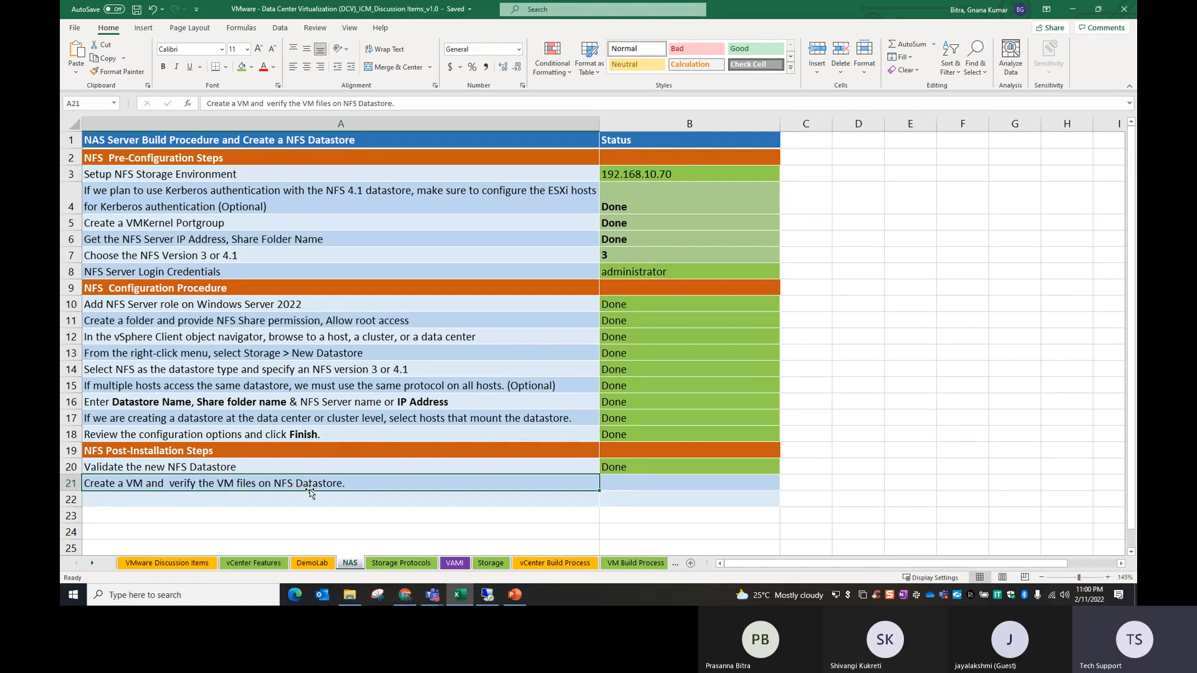
left_click_drag(645, 471, 646, 481)
key("ctrl+d")
left_click(600, 519)
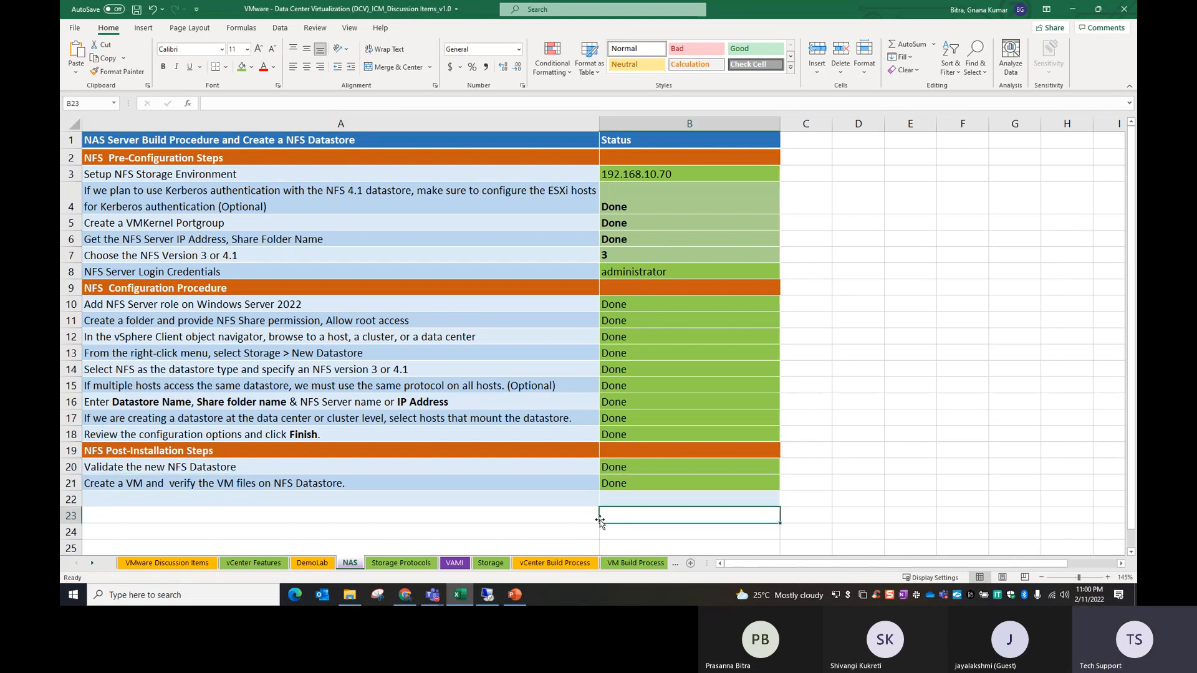
Step: Remove the bold from status cells B4:B7, copy the formatting of B13 onto them, and left-align the NFS version in B7
left_click_drag(630, 206, 631, 256)
left_click(161, 67)
left_click(682, 355)
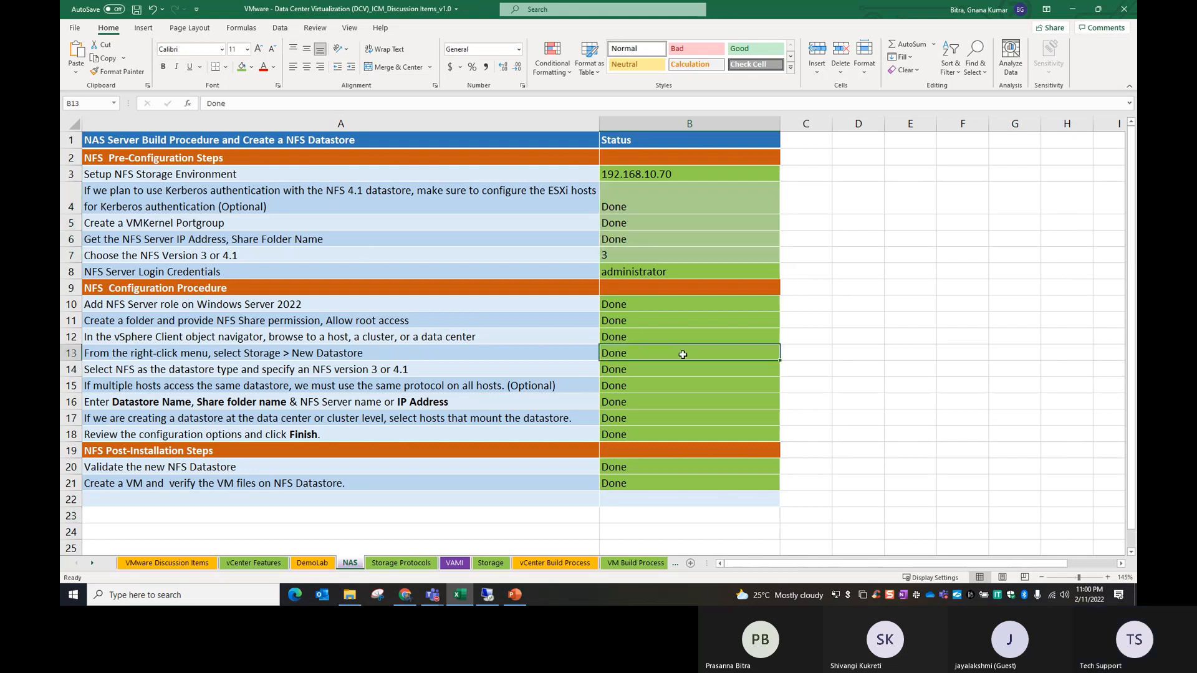
left_click(117, 71)
left_click_drag(658, 194, 658, 255)
left_click(773, 256)
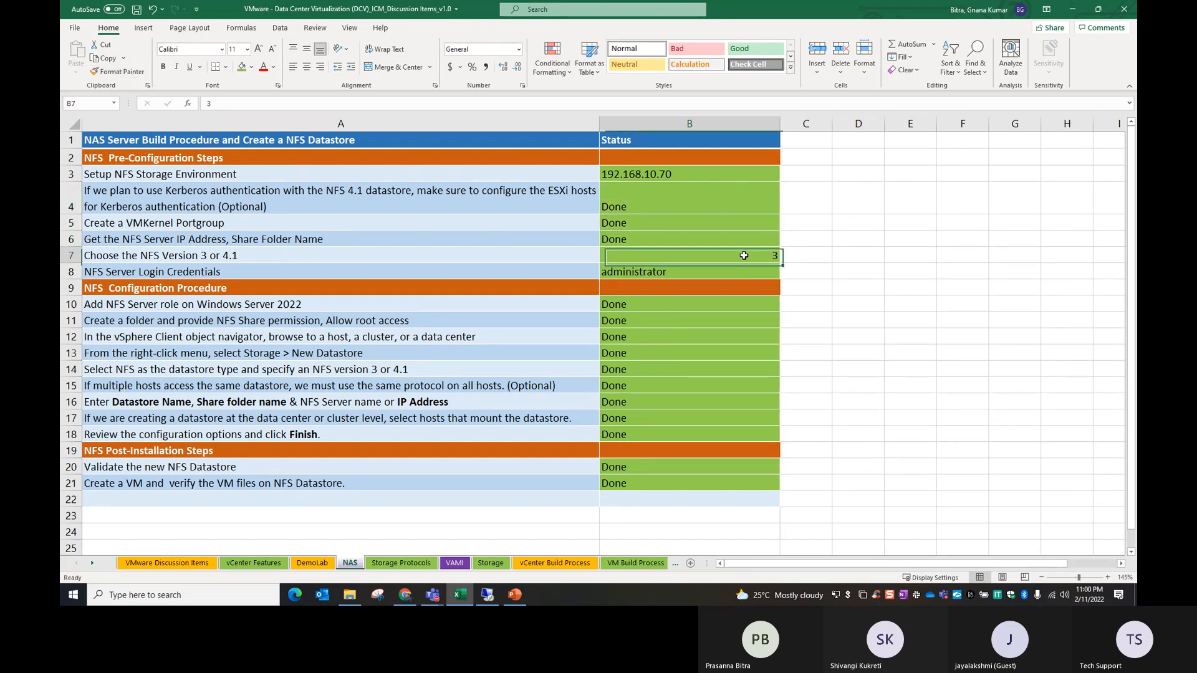
left_click(292, 66)
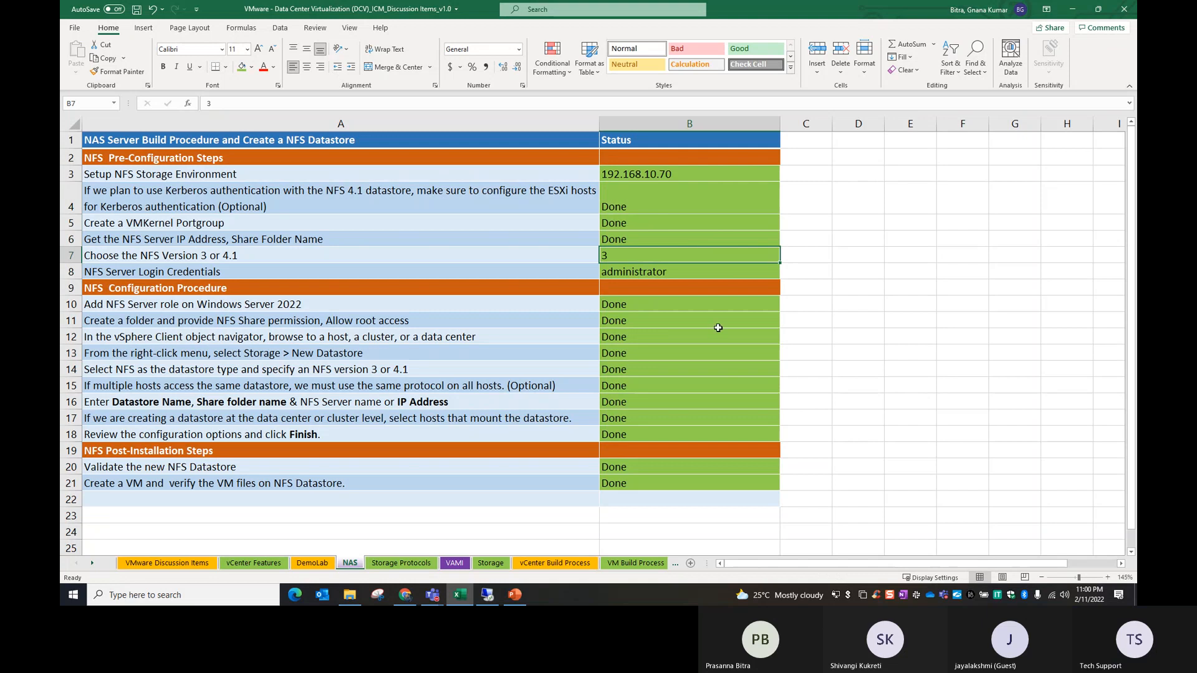
left_click(844, 396)
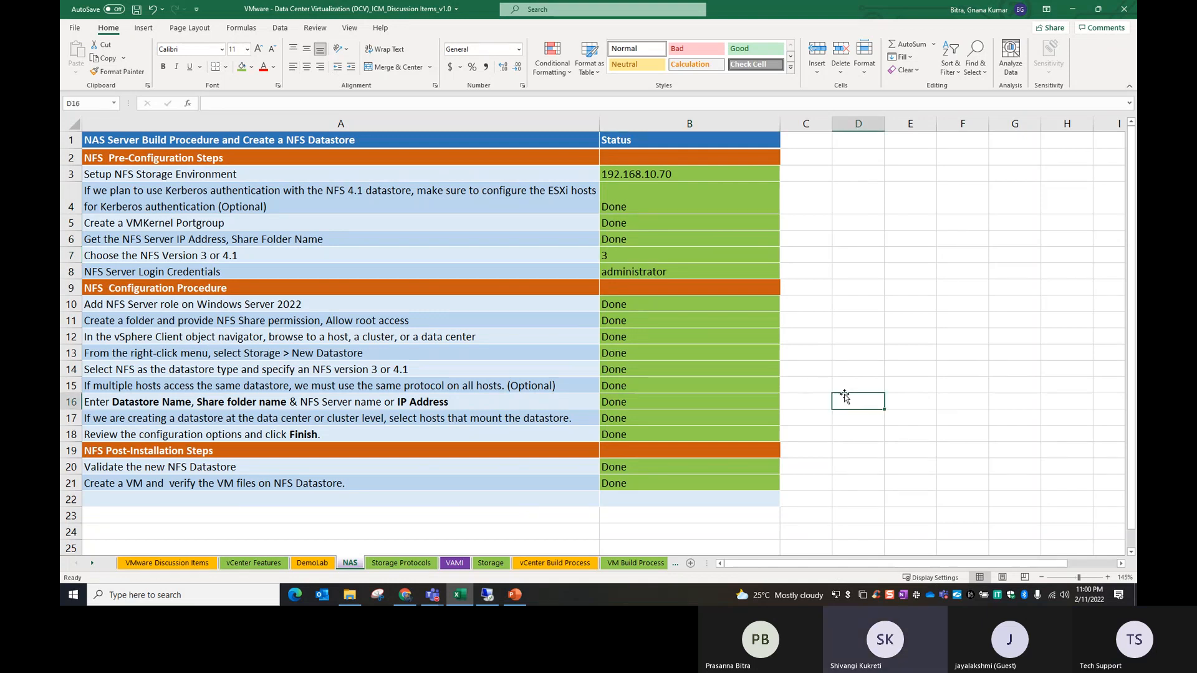
Step: On the VMware Discussion Items sheet, fill the Completed status down to Topic-46 and Topic-47
left_click(195, 564)
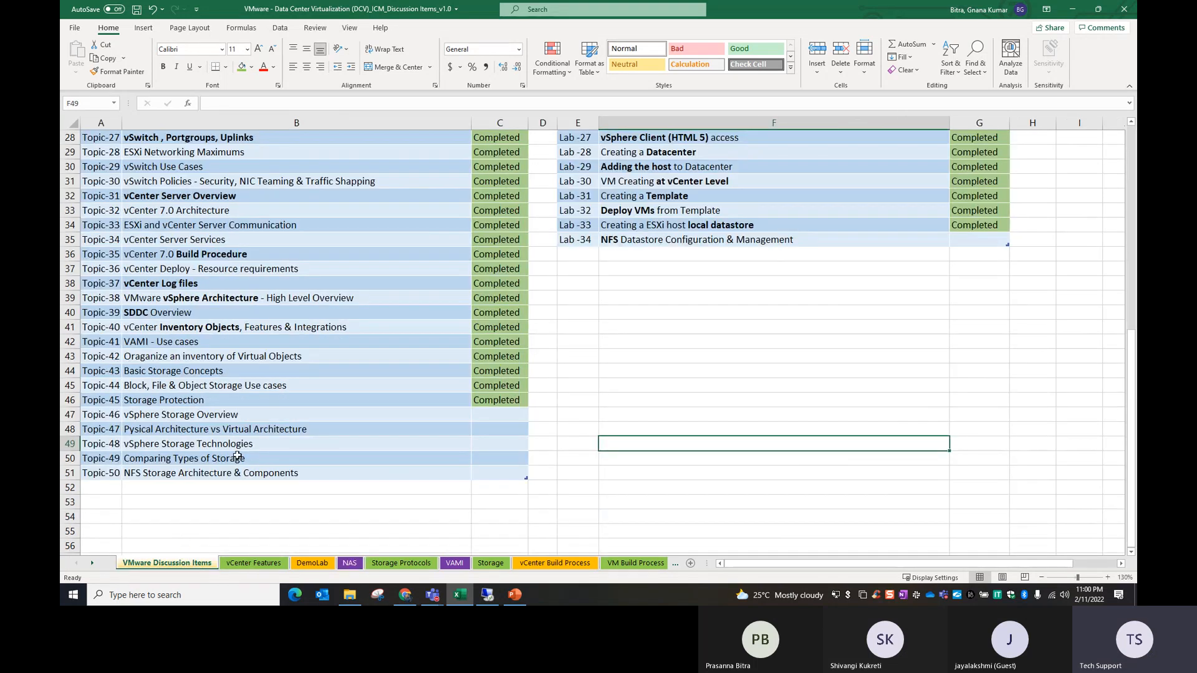
left_click(309, 420)
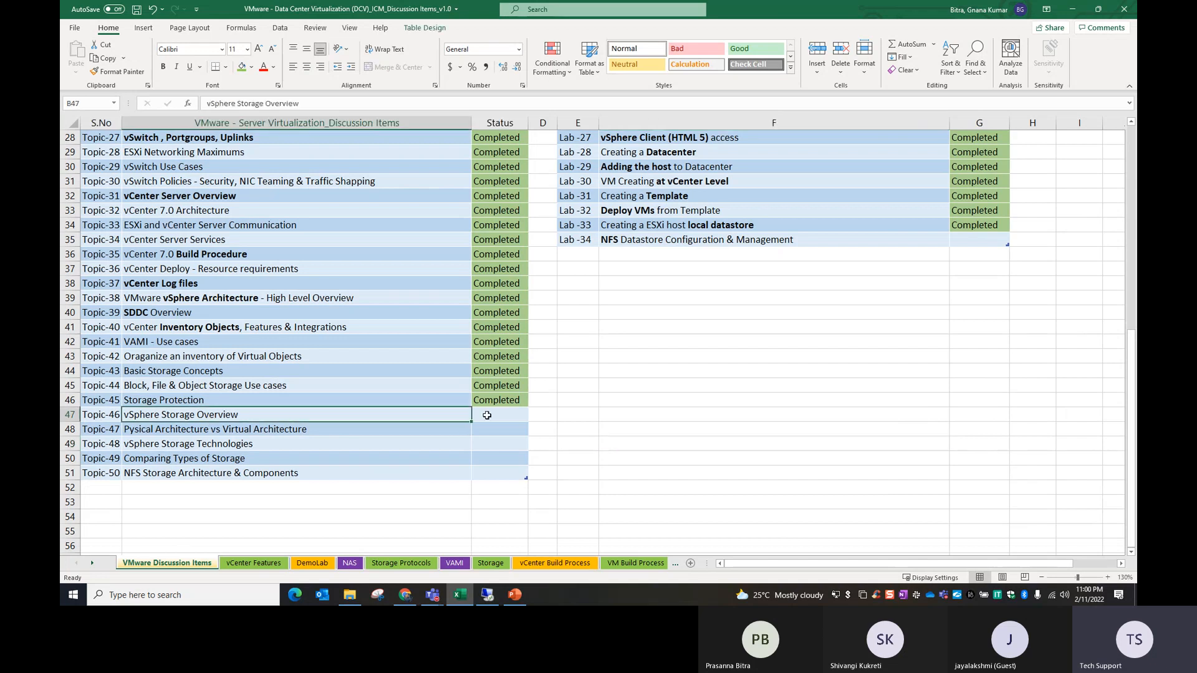
left_click(487, 415)
left_click(214, 432)
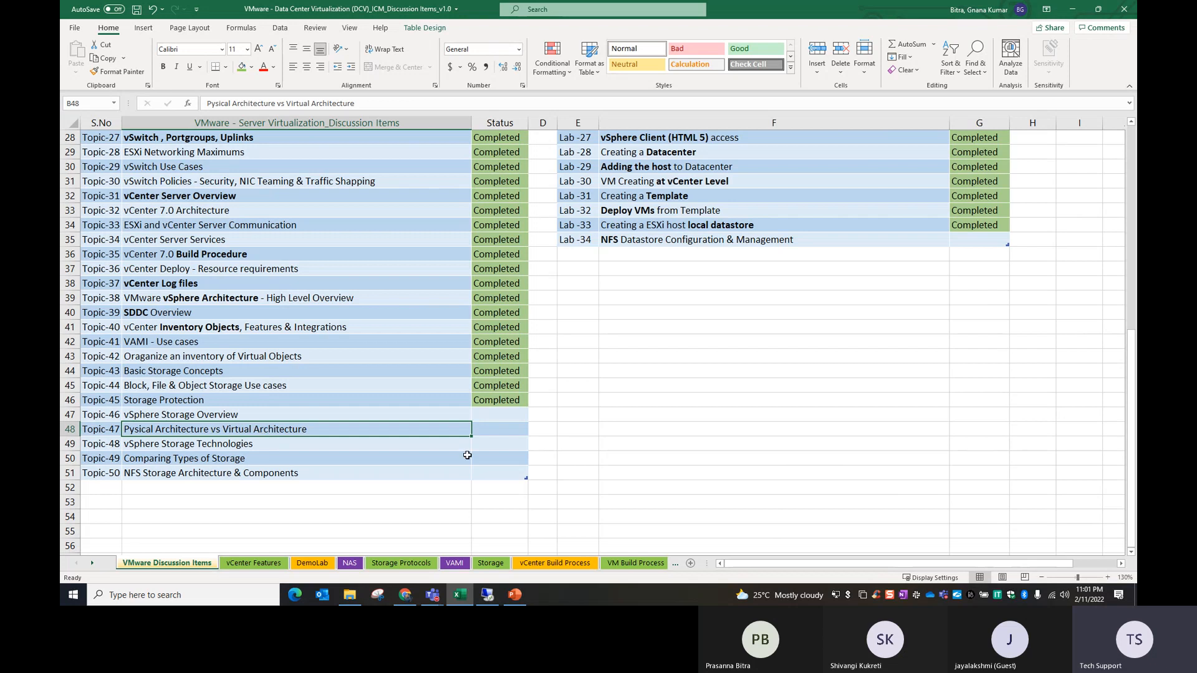
left_click_drag(493, 406, 496, 428)
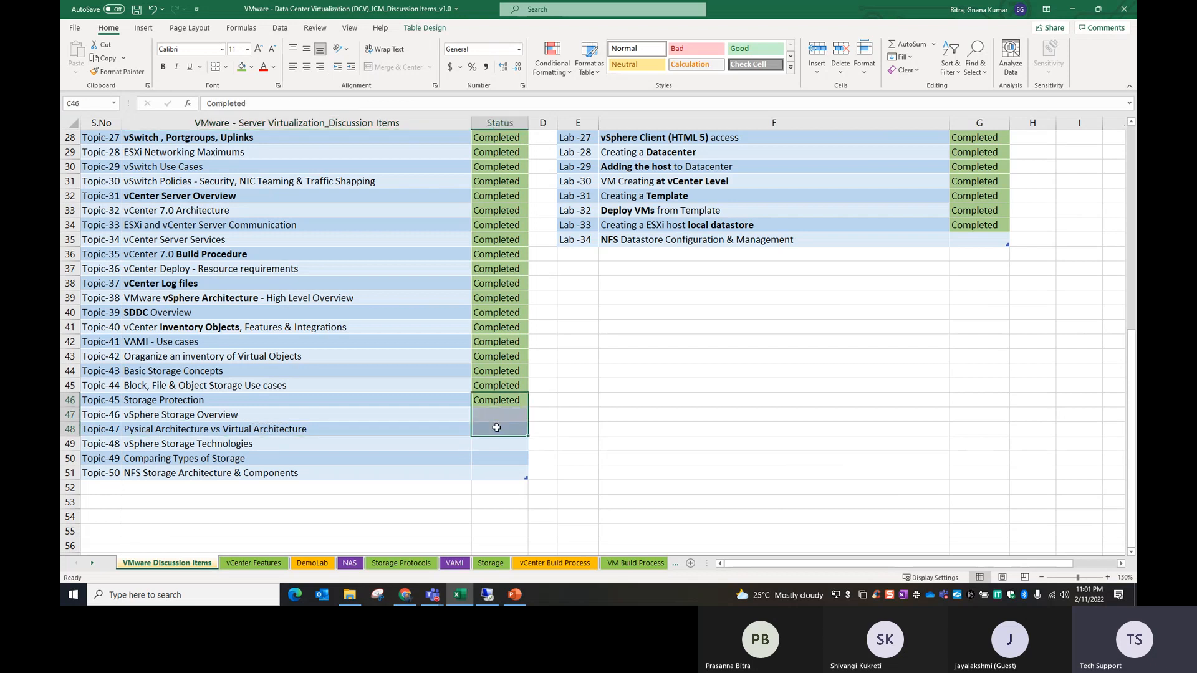
key("ctrl+d")
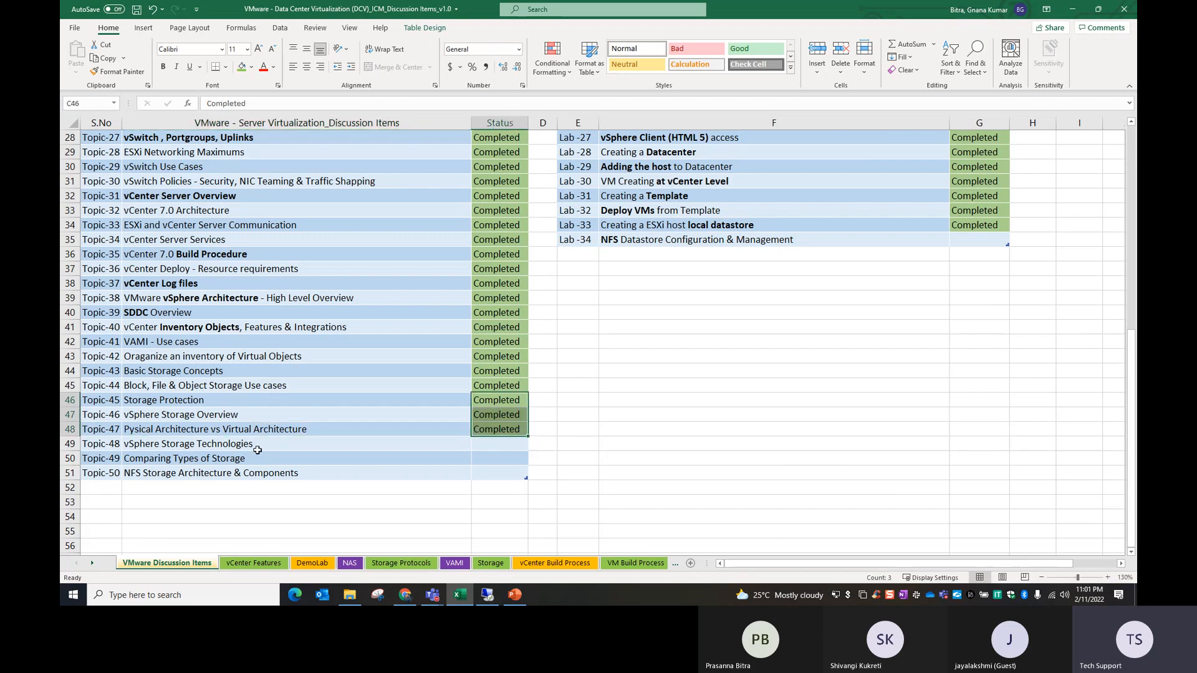
Step: Mark Topic-48 vSphere Storage Technologies and Topic-49 Comparing Types of Storage as Completed
left_click(257, 448)
left_click_drag(502, 435, 502, 442)
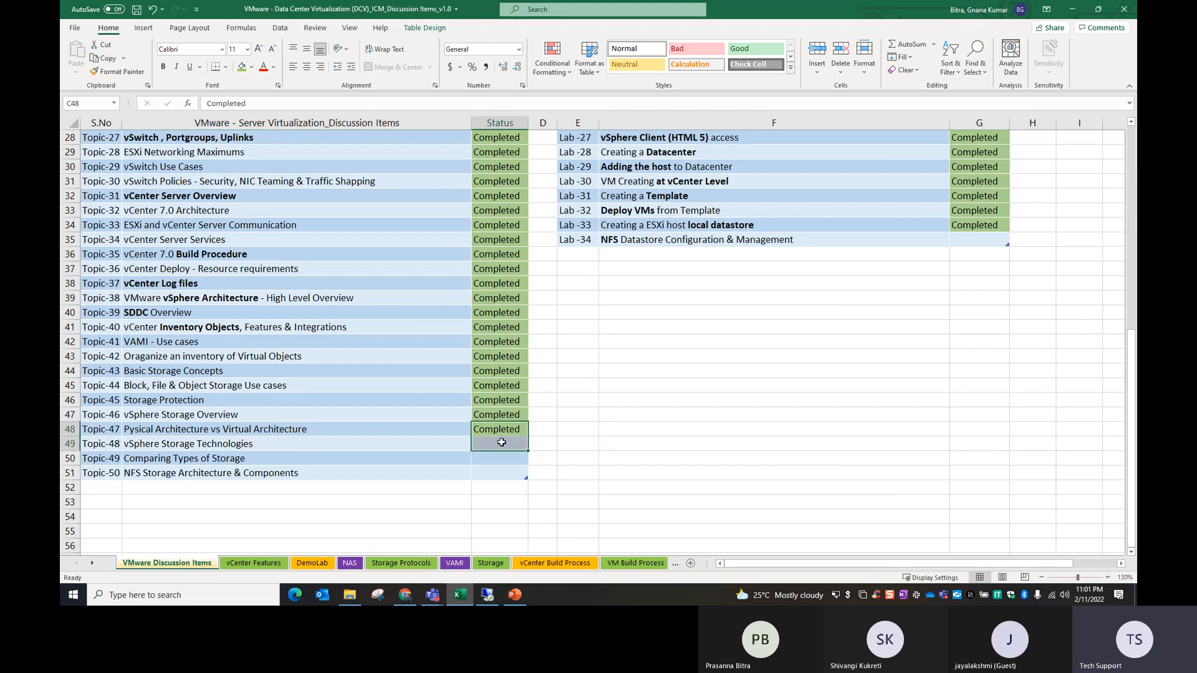
key("ctrl+d")
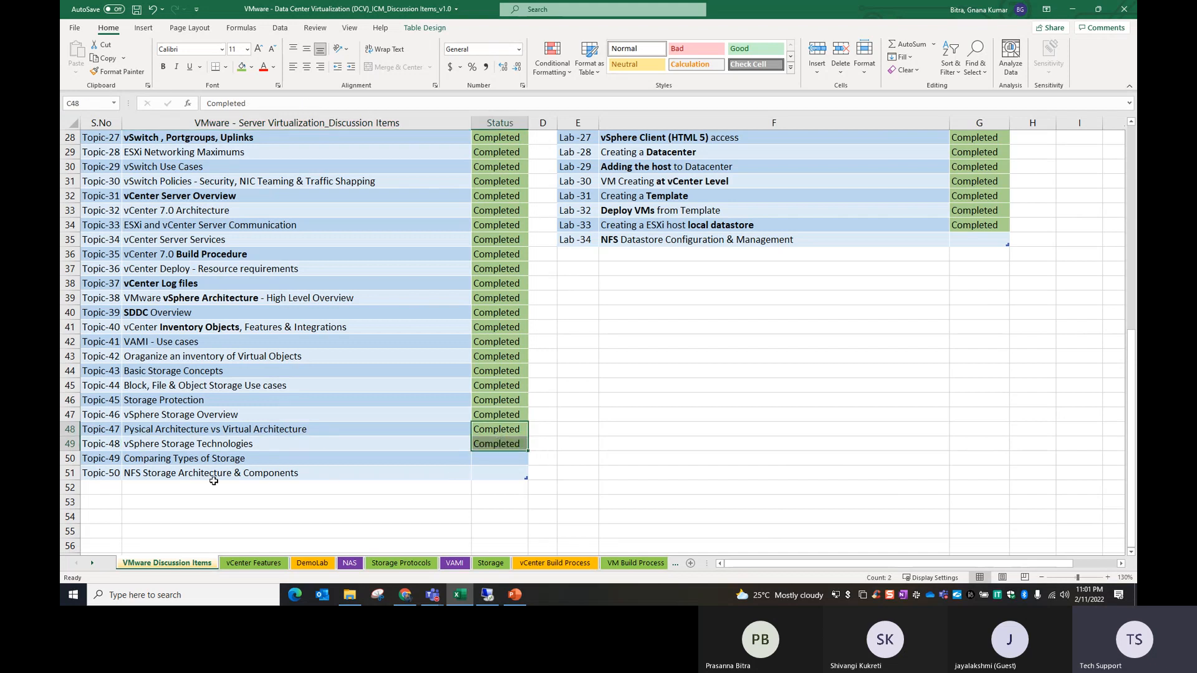
left_click(194, 460)
left_click_drag(490, 449, 495, 457)
key("ctrl+d")
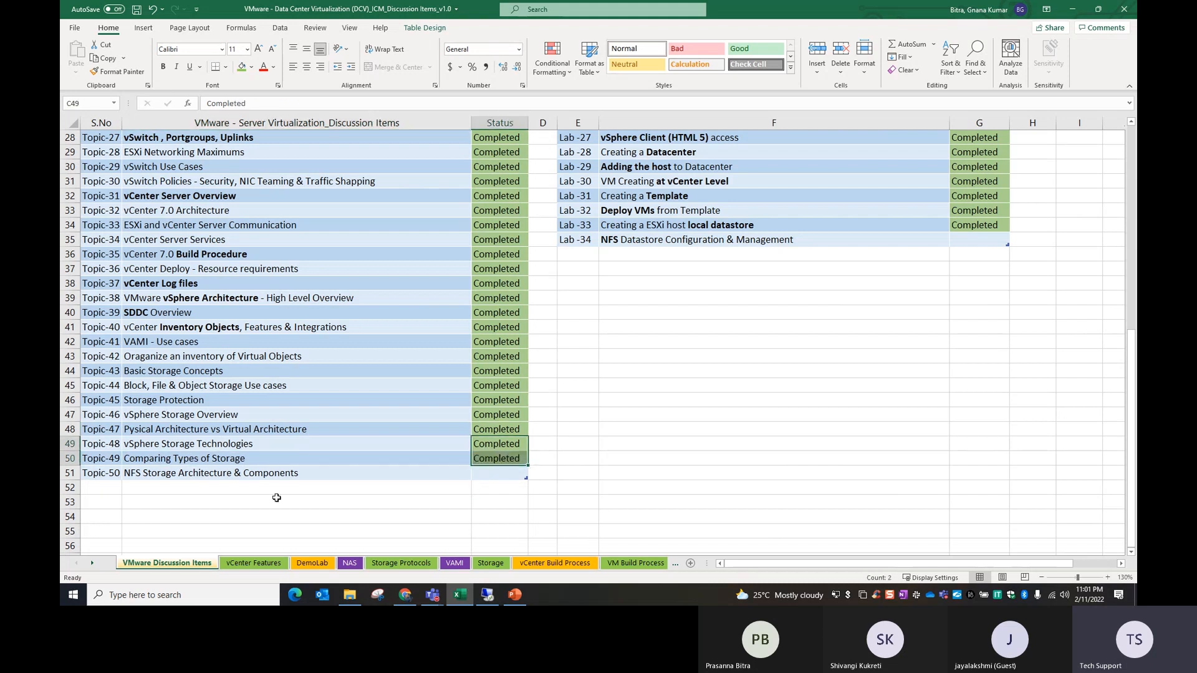
Step: Mark Topic-50 NFS Storage Architecture & Components as Completed
left_click(186, 478)
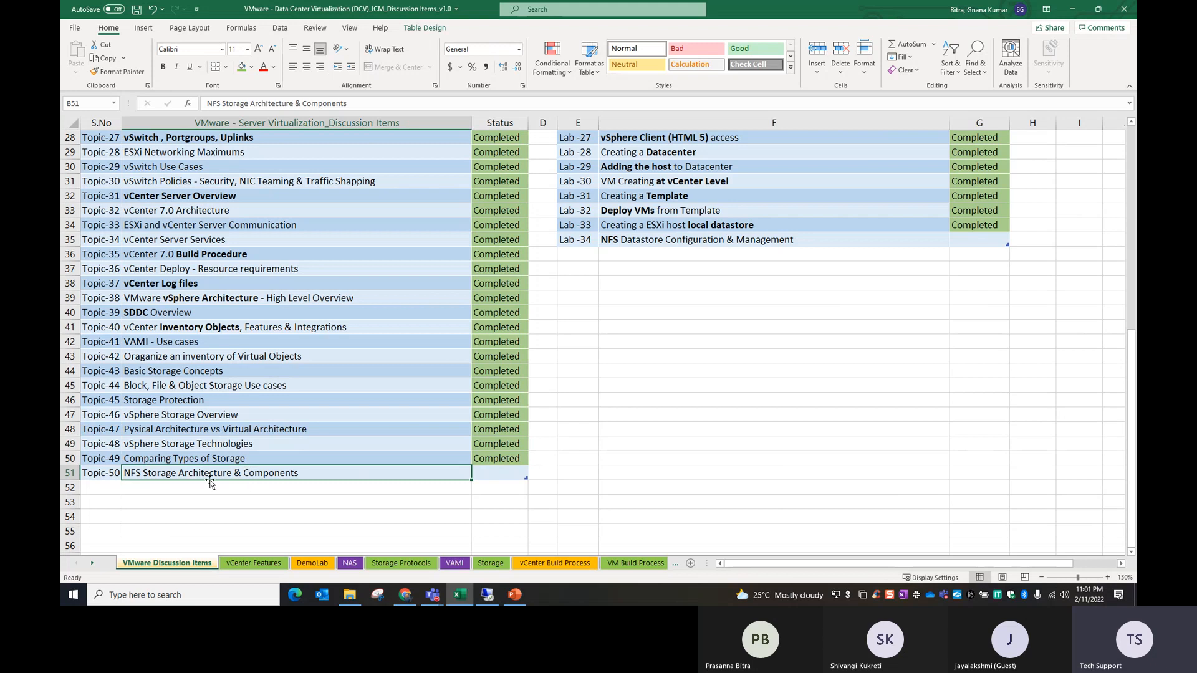
left_click_drag(497, 462, 498, 472)
key("ctrl+d")
key("ctrl+q")
left_click(405, 516)
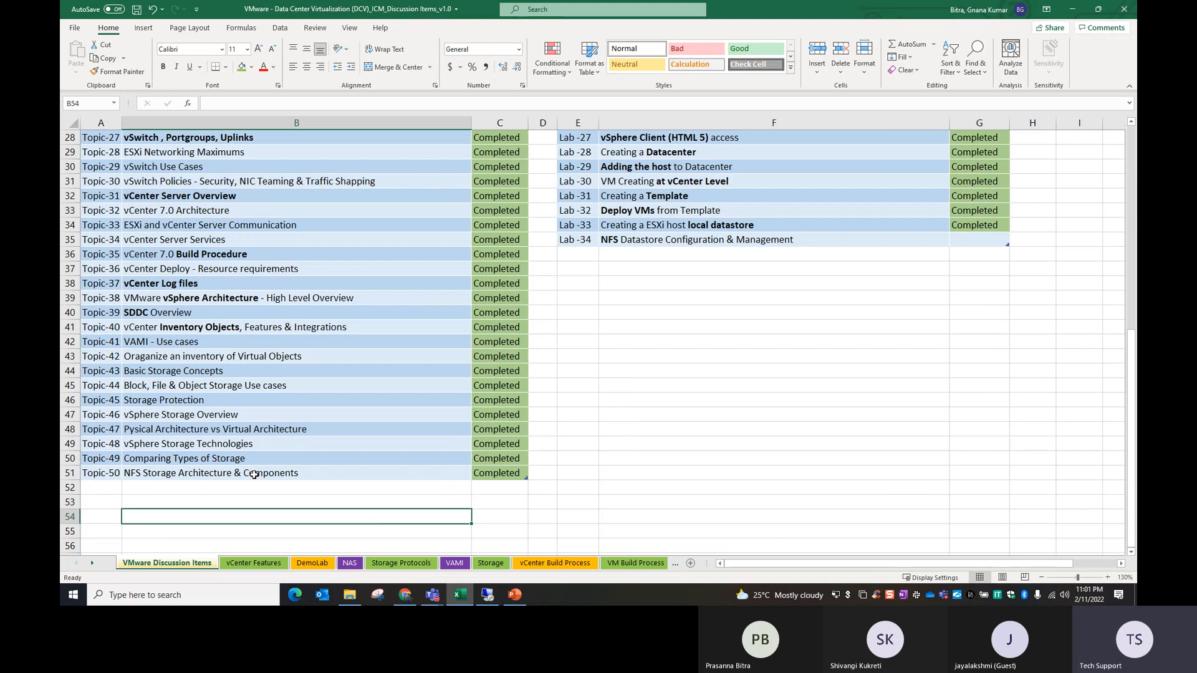
Step: Switch to the vSphere storage presentation in PowerPoint and return to its title slide
left_click(516, 596)
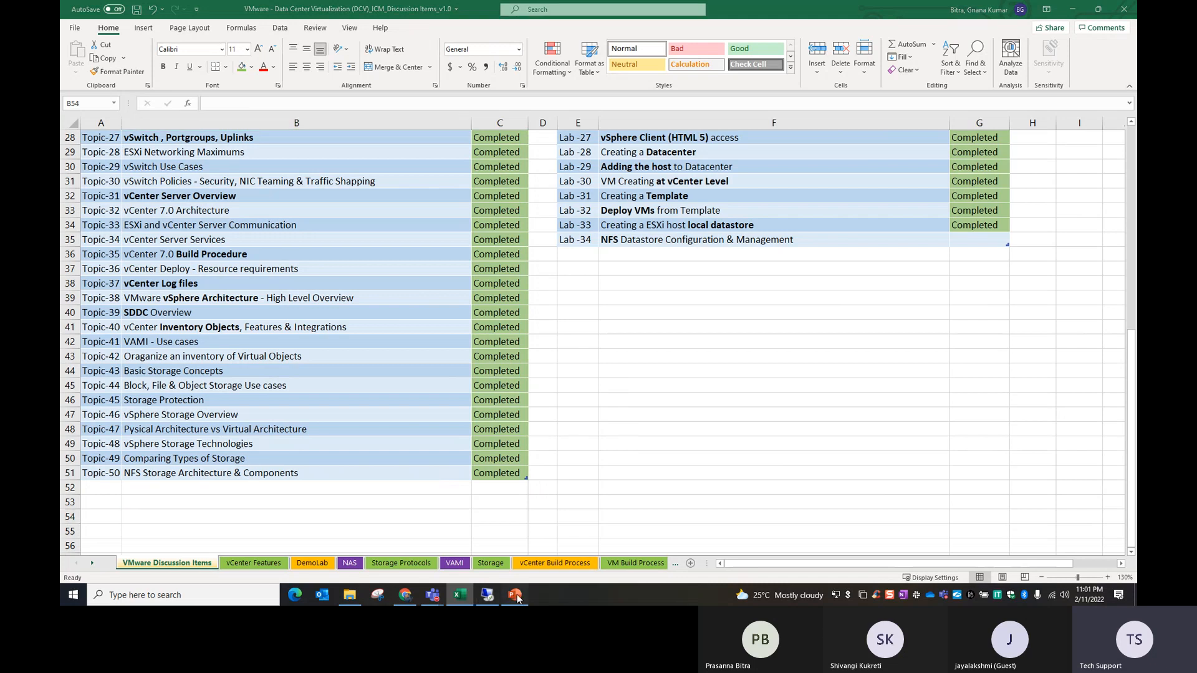
scroll(336, 427, "up", 3)
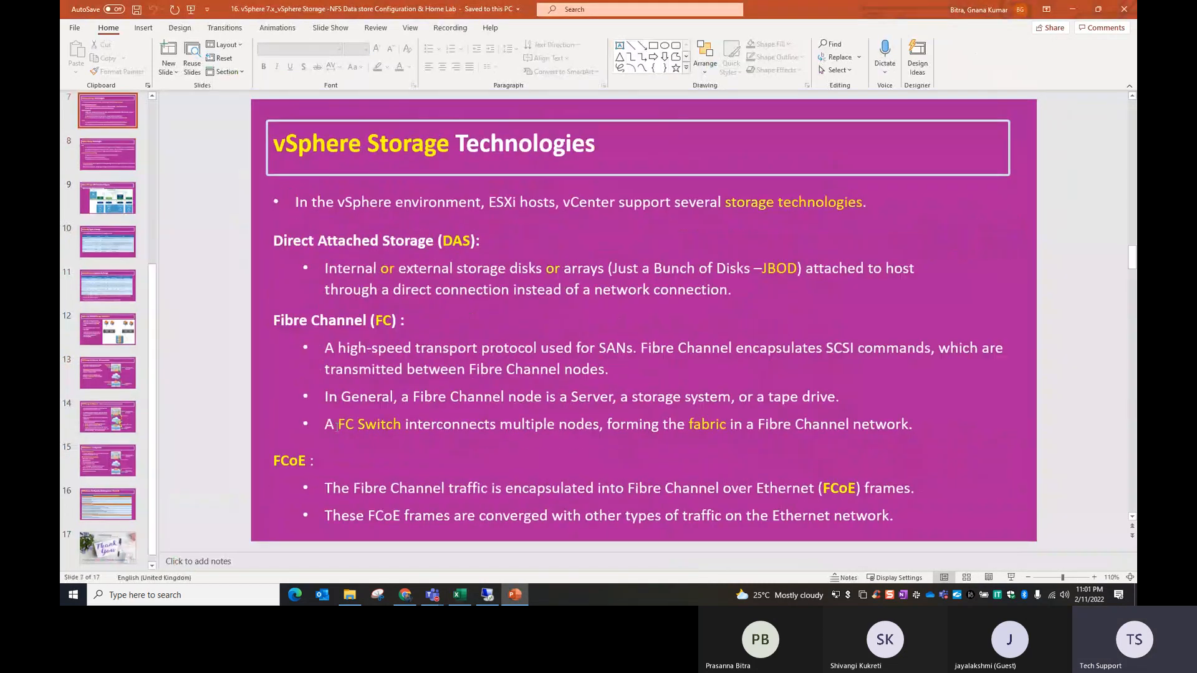
scroll(336, 428, "up", 2)
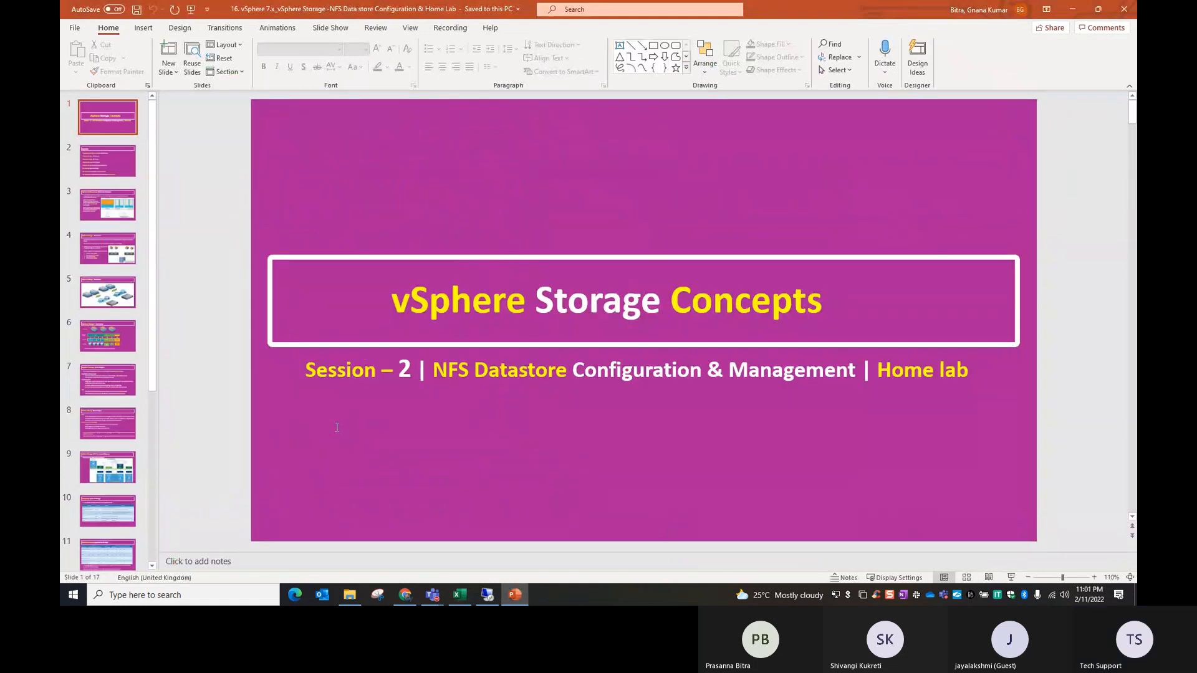